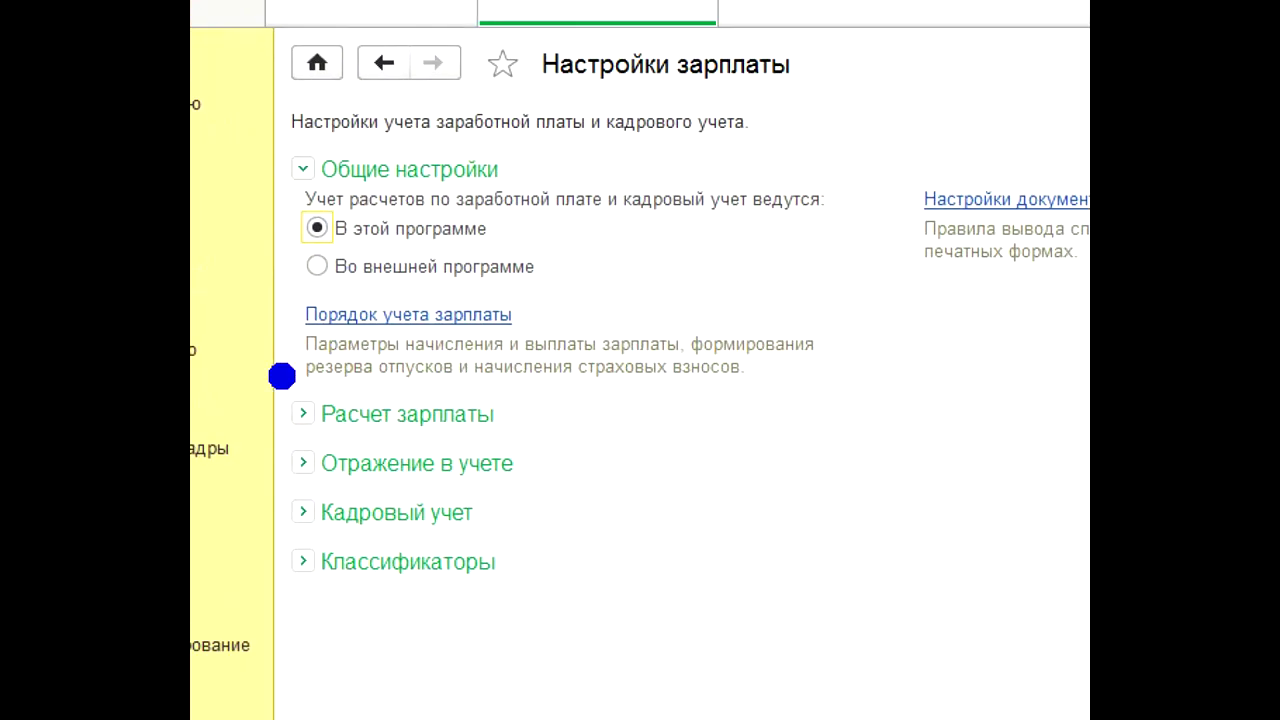
left_click_drag(248, 354, 548, 628)
mouse_move(552, 404)
left_mouse_down()
mouse_move(557, 417)
mouse_move(695, 434)
left_mouse_up()
left_click_drag(602, 505, 746, 488)
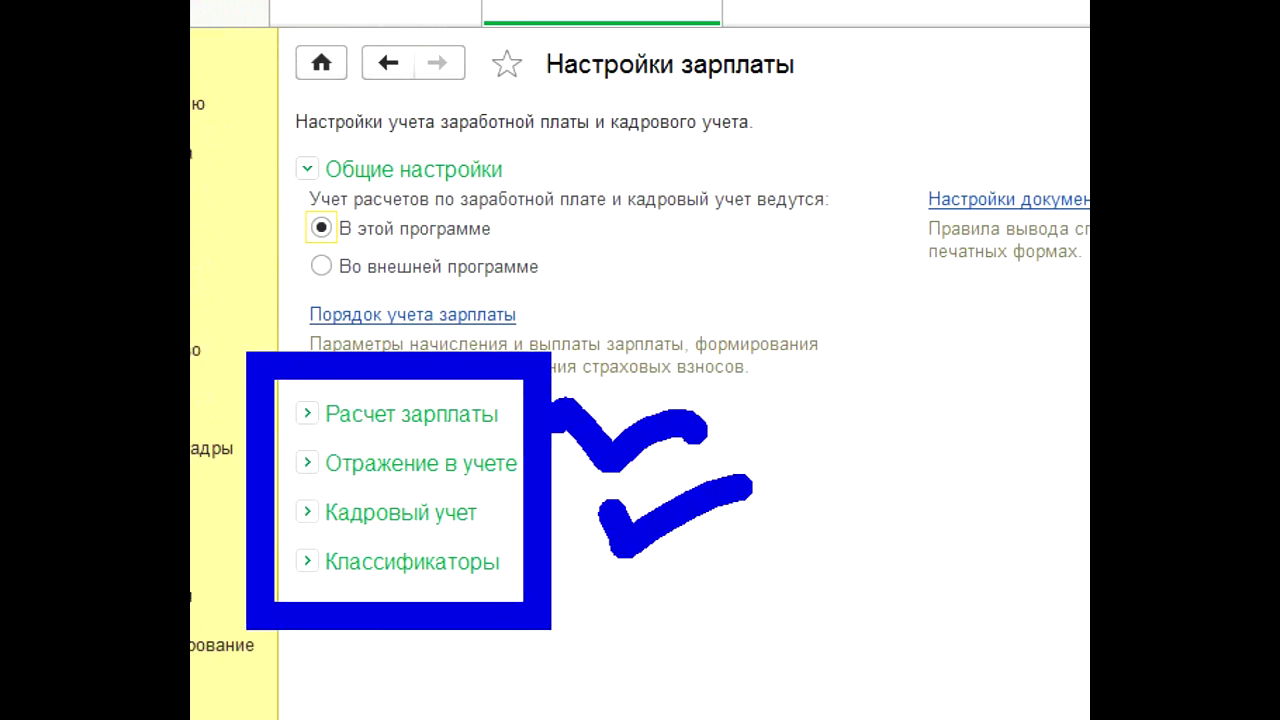
- Expand the Расчет зарплаты, Отражение в учете, Кадровый учет and Классификаторы sections of the payroll settings
left_click(307, 415)
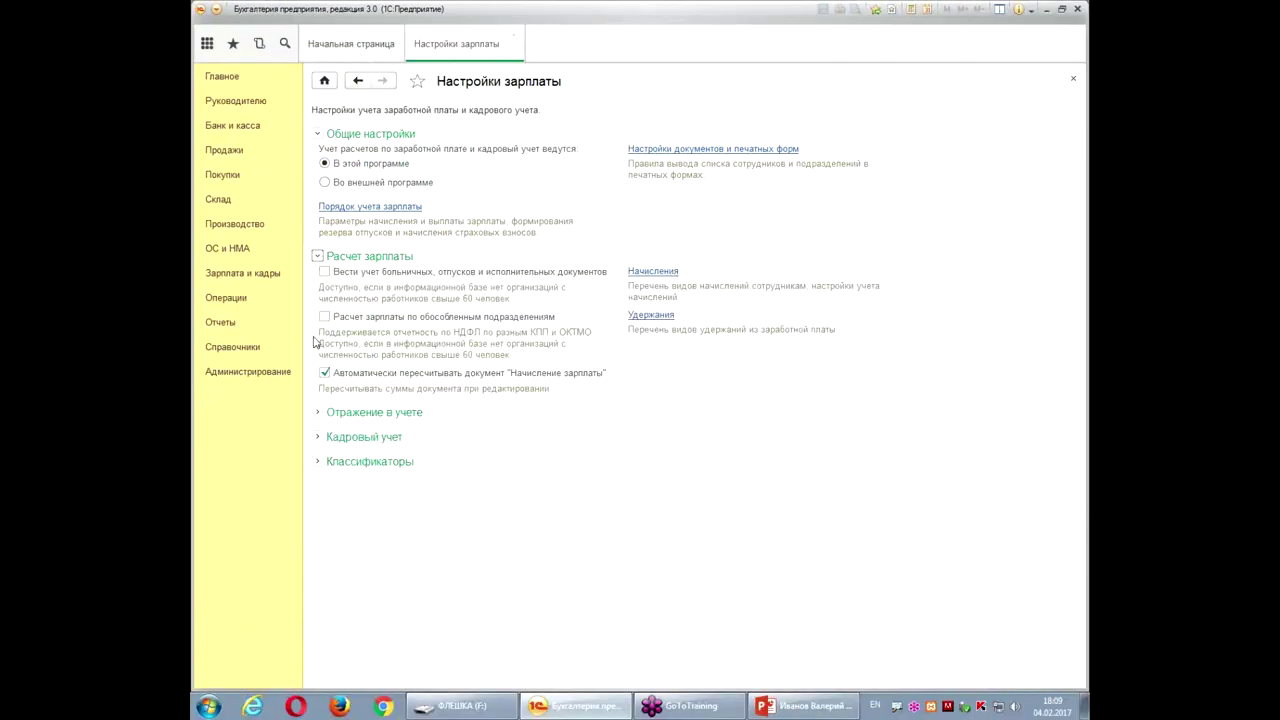
left_click(319, 411)
left_click(319, 484)
left_click(318, 588)
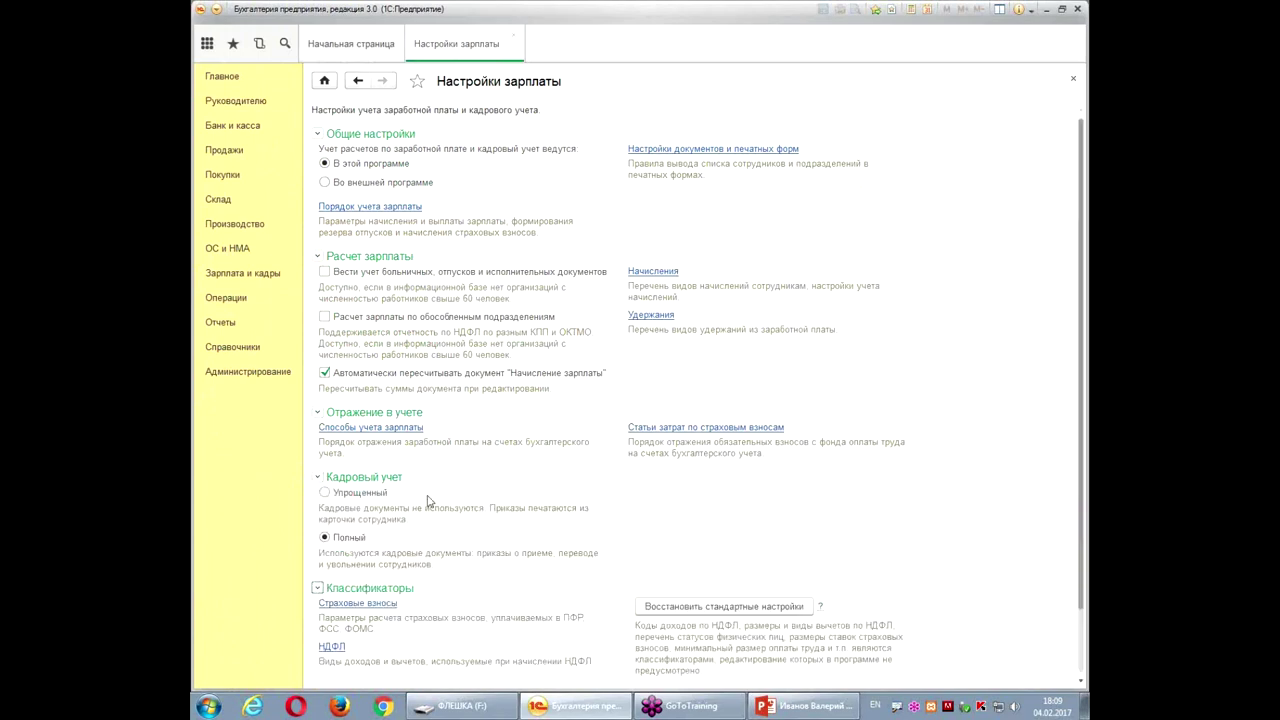
scroll(428, 500, "down", 2)
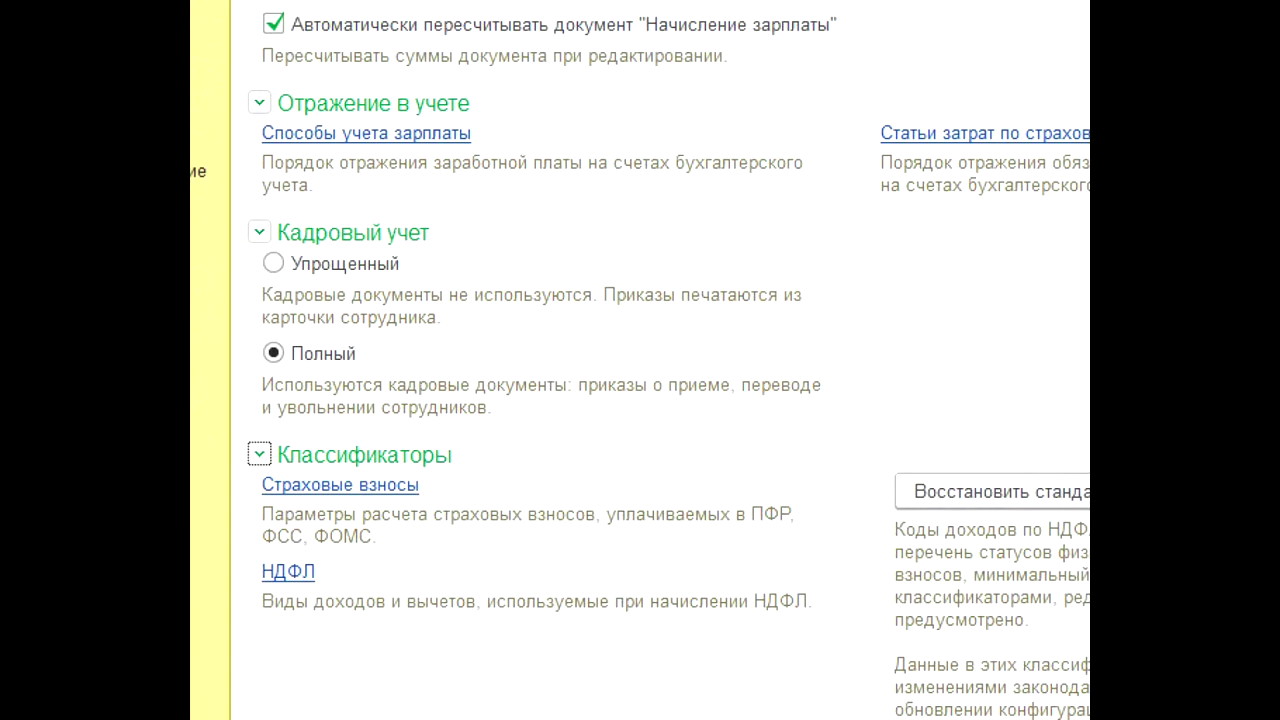
left_click_drag(205, 442, 682, 690)
left_click_drag(478, 485, 566, 490)
left_click_drag(466, 553, 566, 562)
mouse_move(745, 445)
left_mouse_down()
mouse_move(775, 535)
mouse_move(890, 575)
left_mouse_up()
left_click_drag(890, 460, 915, 560)
left_click_drag(975, 400, 990, 570)
mouse_move(1005, 430)
left_mouse_down()
mouse_move(1090, 420)
mouse_move(1080, 576)
left_mouse_up()
left_click_drag(1018, 510, 1076, 510)
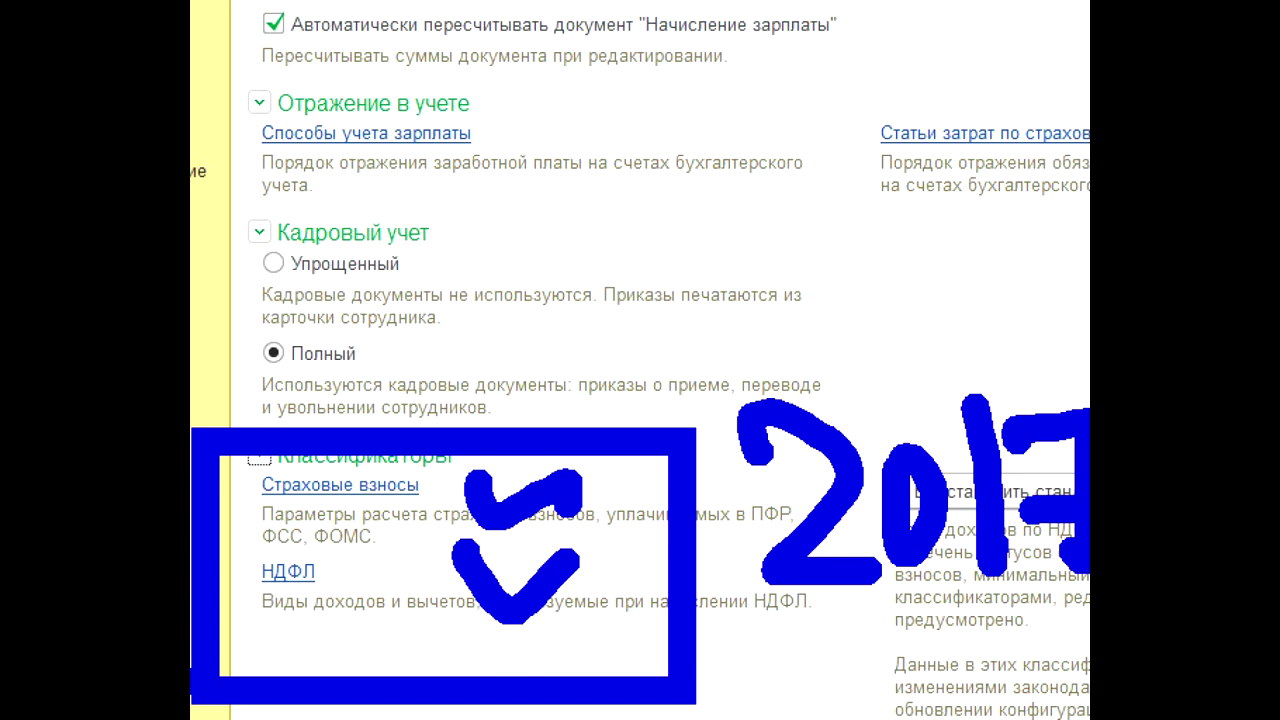
left_click(250, 601)
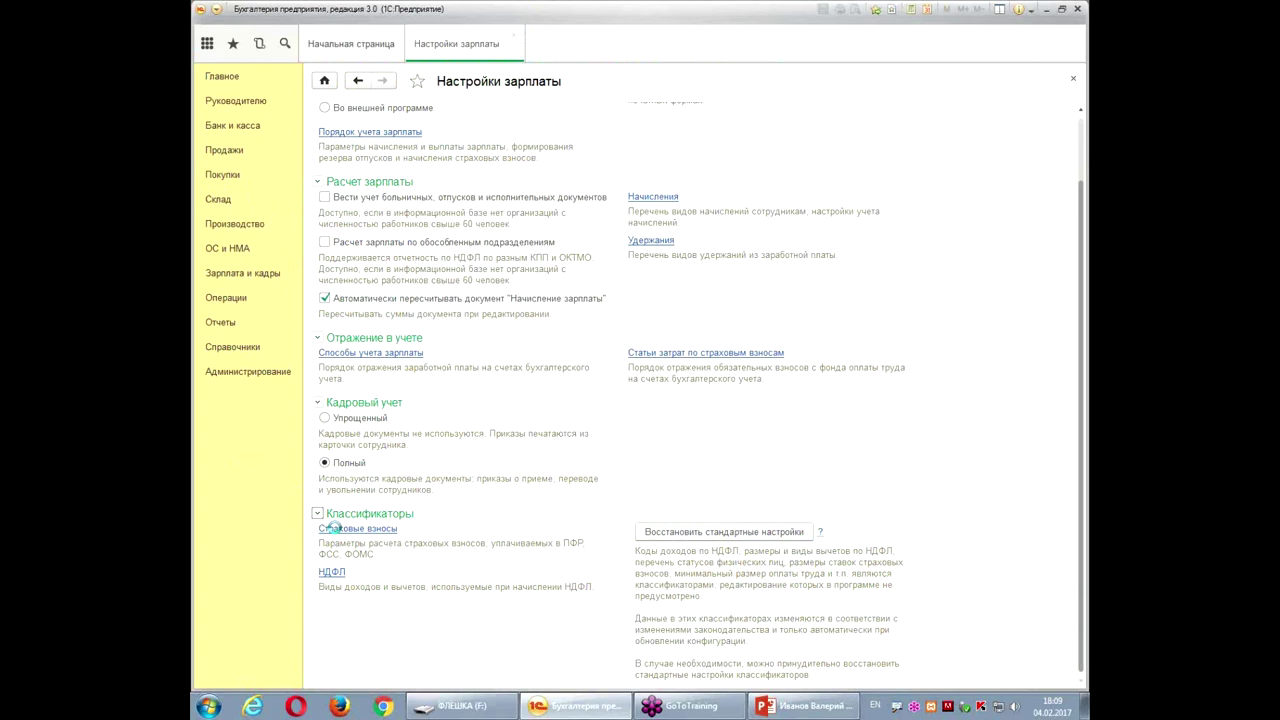
- In the Страховые взносы classifier, view the contribution base limits and the 01.01.2019 tariff row for Благотворительные организации
left_click(335, 528)
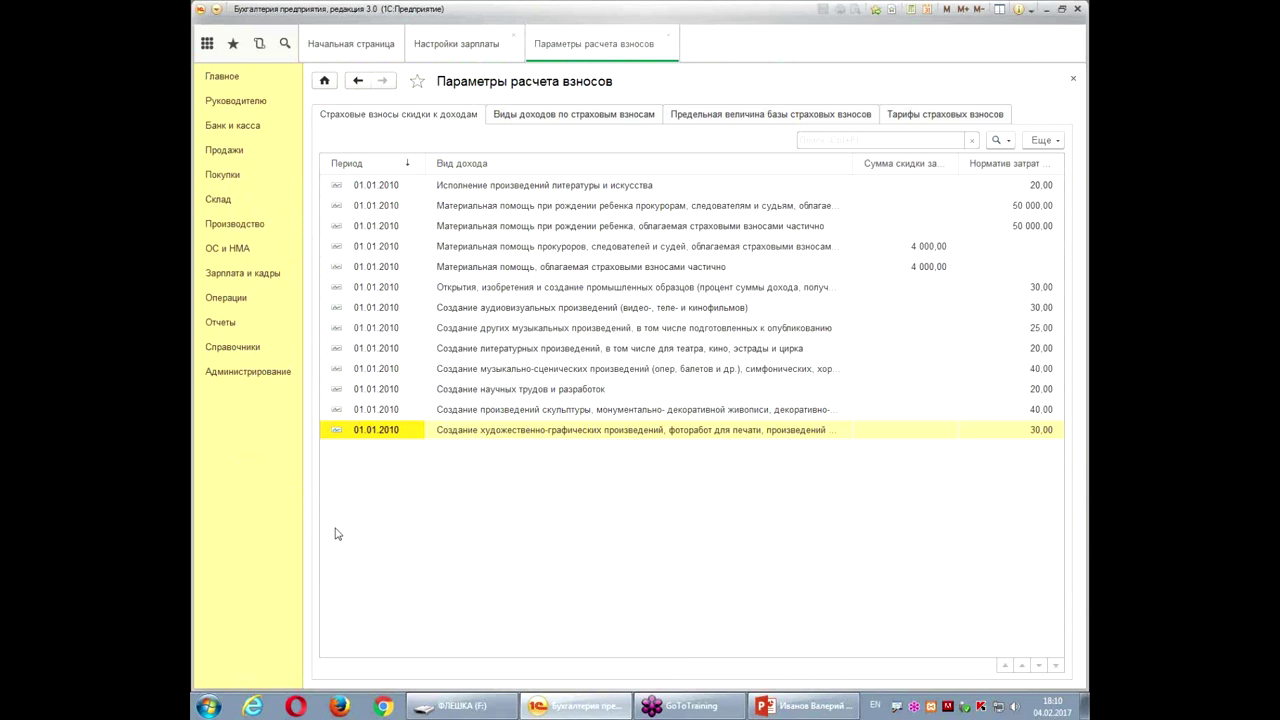
left_click(715, 118)
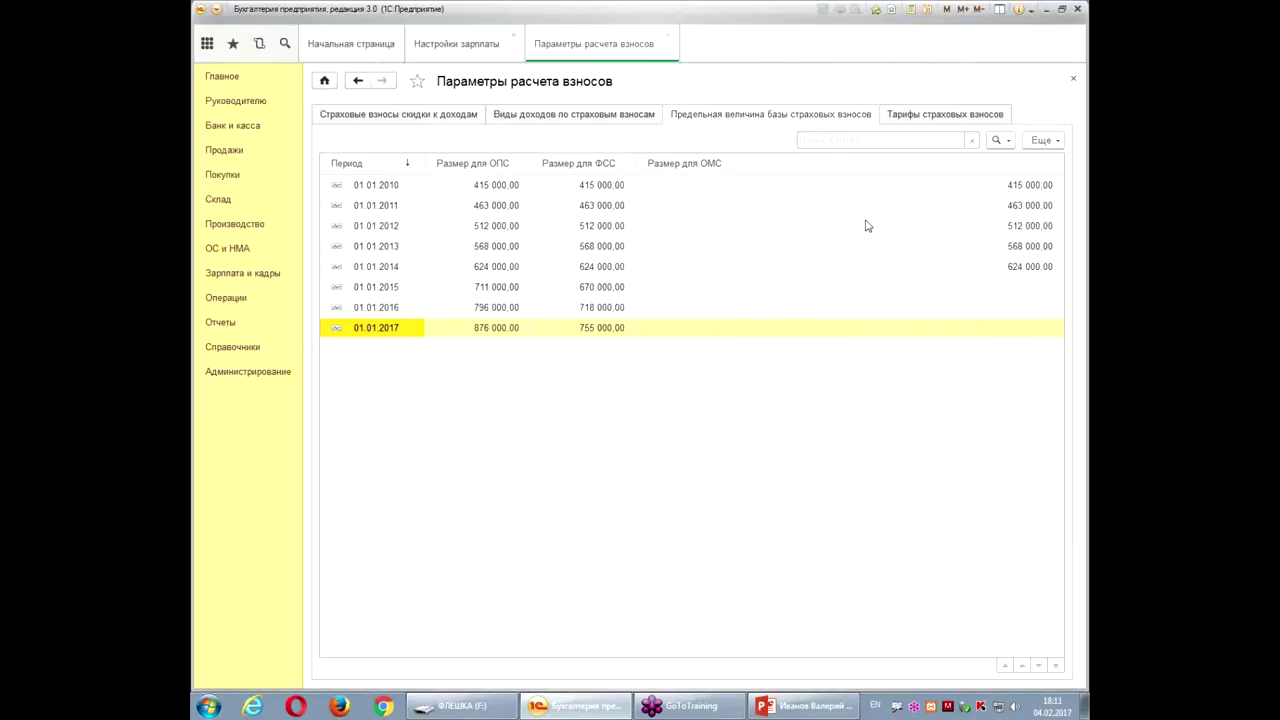
left_click(946, 116)
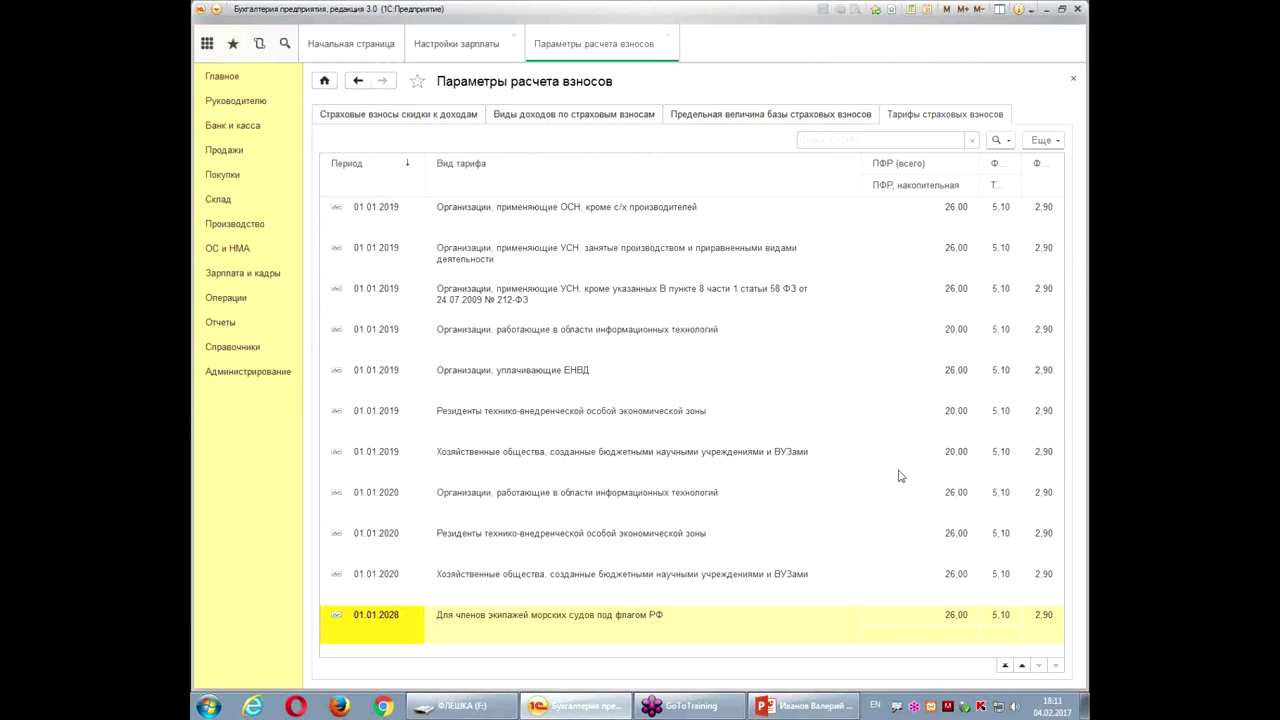
left_click(828, 305)
scroll(828, 305, "up", 5)
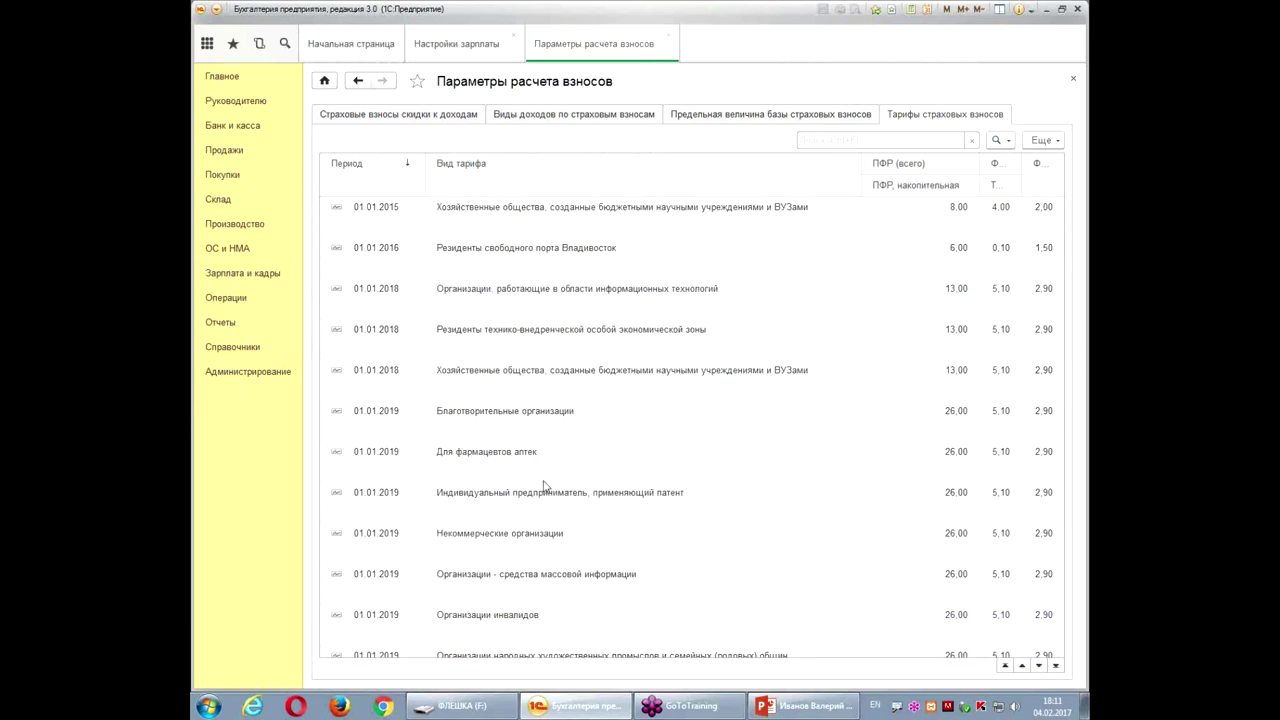
left_click(955, 418)
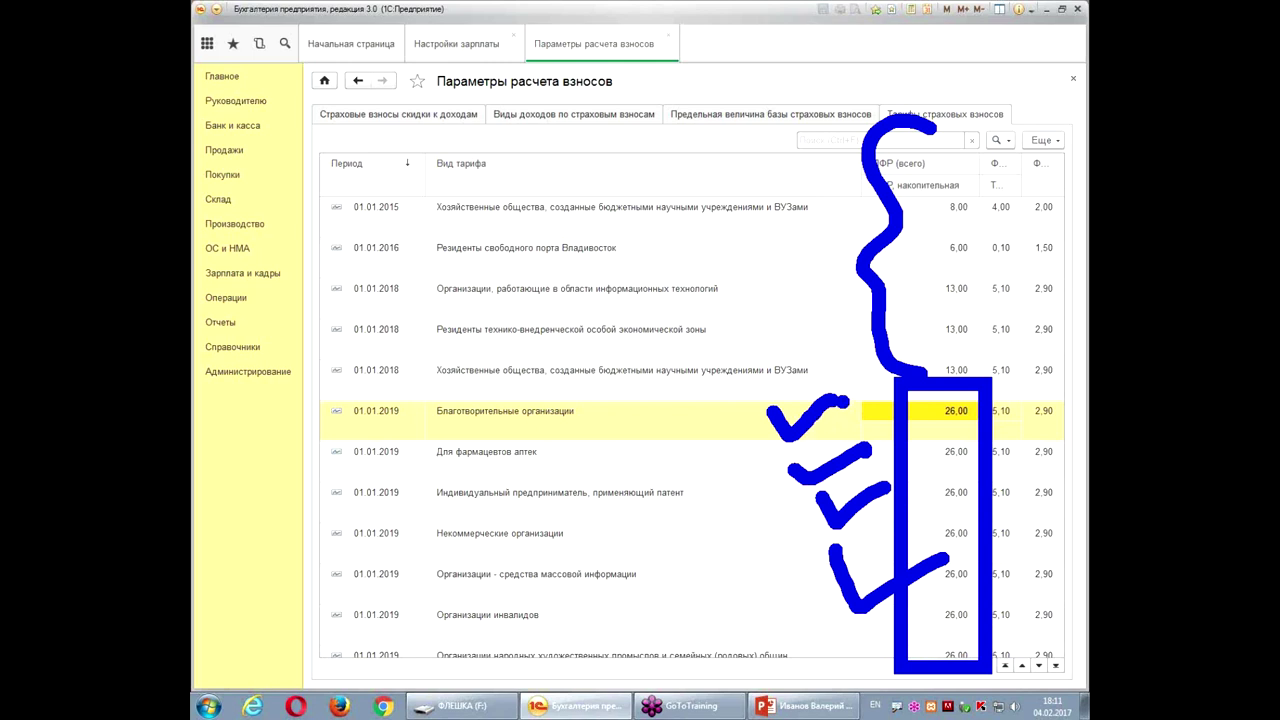
mouse_move(482, 160)
left_mouse_down()
mouse_move(575, 296)
mouse_move(625, 300)
left_mouse_up()
left_click_drag(686, 238, 676, 240)
mouse_move(730, 212)
left_mouse_down()
mouse_move(724, 298)
mouse_move(802, 300)
left_mouse_up()
left_click_drag(772, 276, 850, 272)
mouse_move(526, 252)
left_mouse_down()
mouse_move(482, 300)
mouse_move(472, 355)
mouse_move(900, 374)
left_mouse_up()
left_click_drag(800, 296, 802, 325)
left_click_drag(700, 240, 742, 202)
left_click_drag(742, 202, 738, 248)
left_click_drag(700, 300, 716, 292)
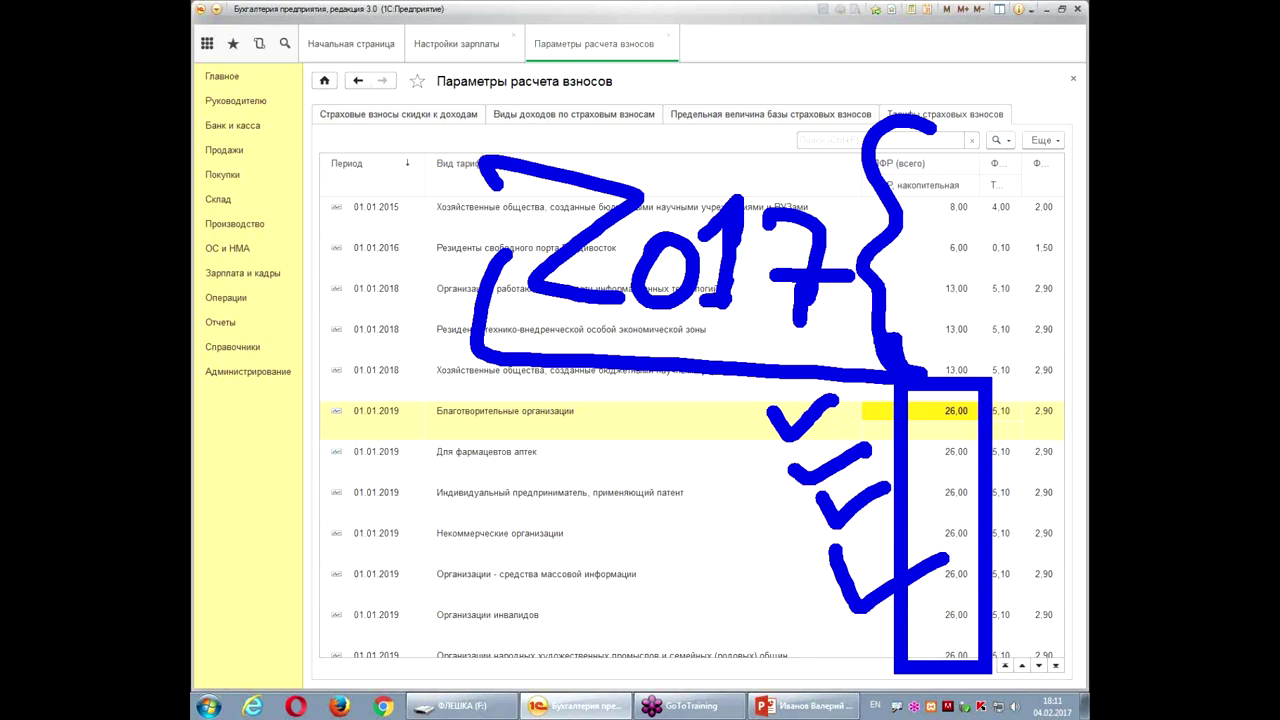
left_click_drag(736, 244, 754, 306)
key("Escape")
- Examine the insurance contribution tariffs for 2014 and 2015
scroll(891, 638, "up", 3)
scroll(891, 638, "up", 3)
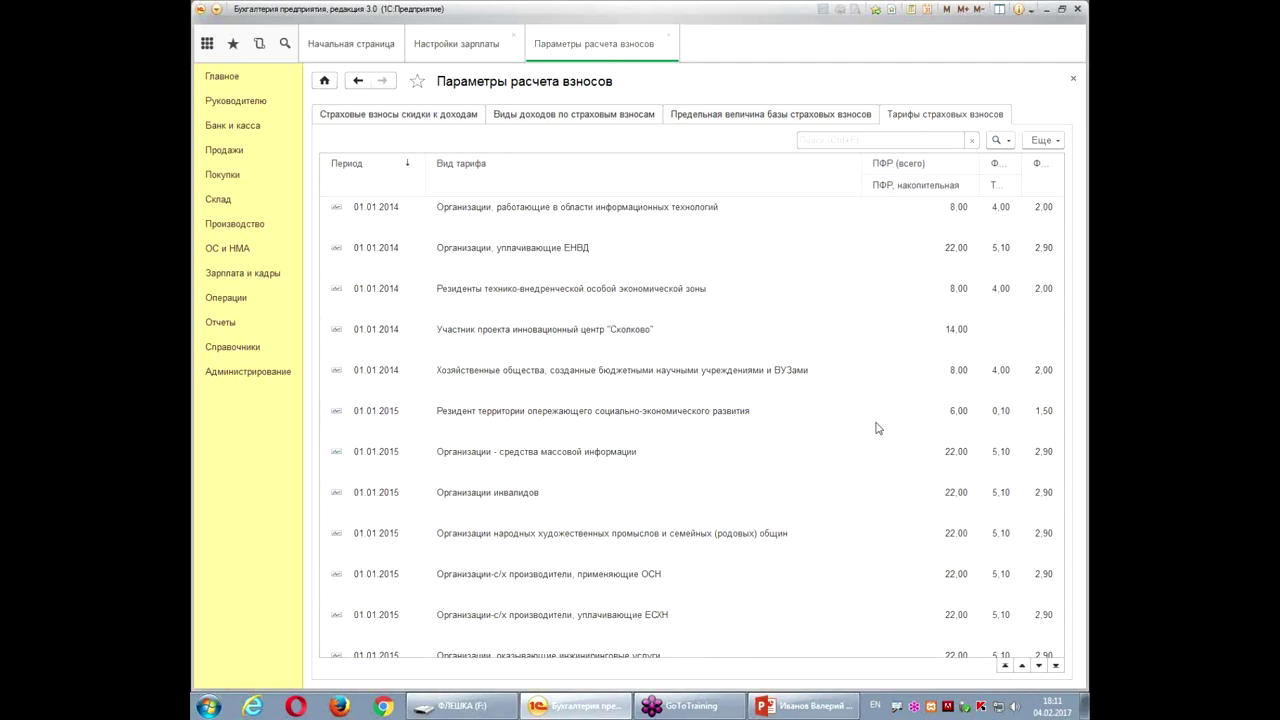
scroll(886, 340, "up", 1)
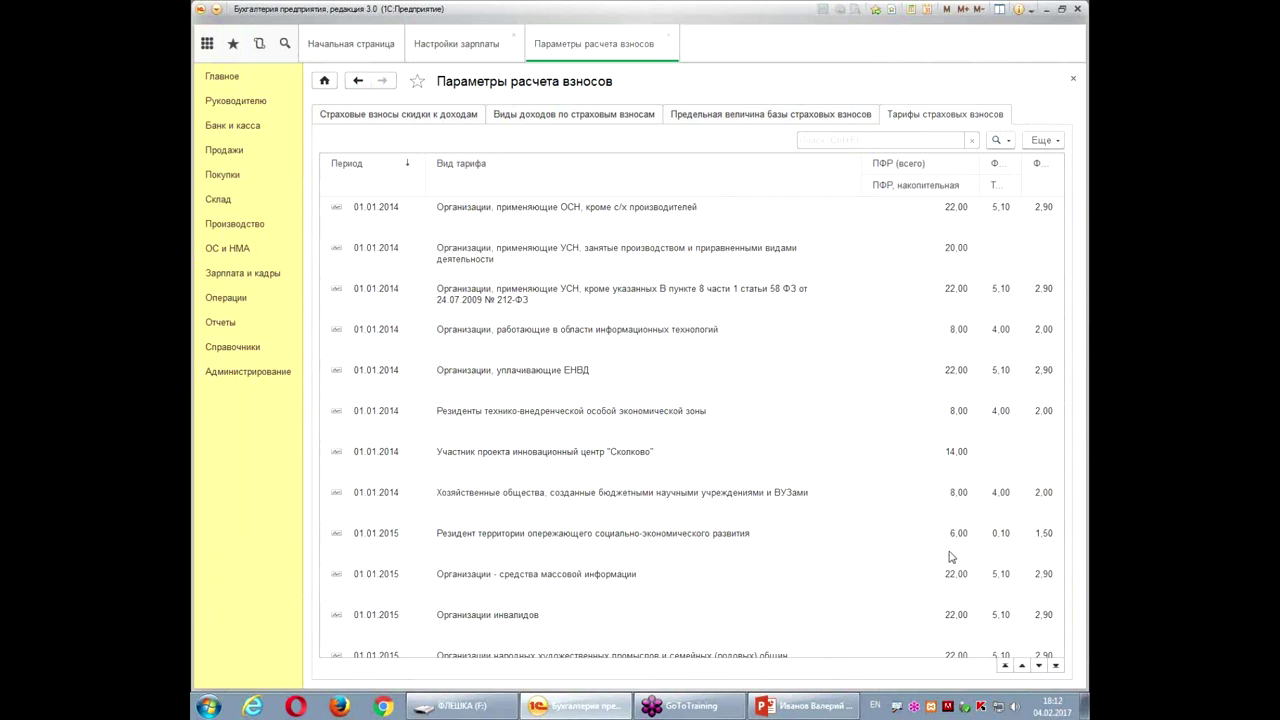
- Review the insurance contribution income discounts and income types, and close the contribution parameters
left_click(408, 118)
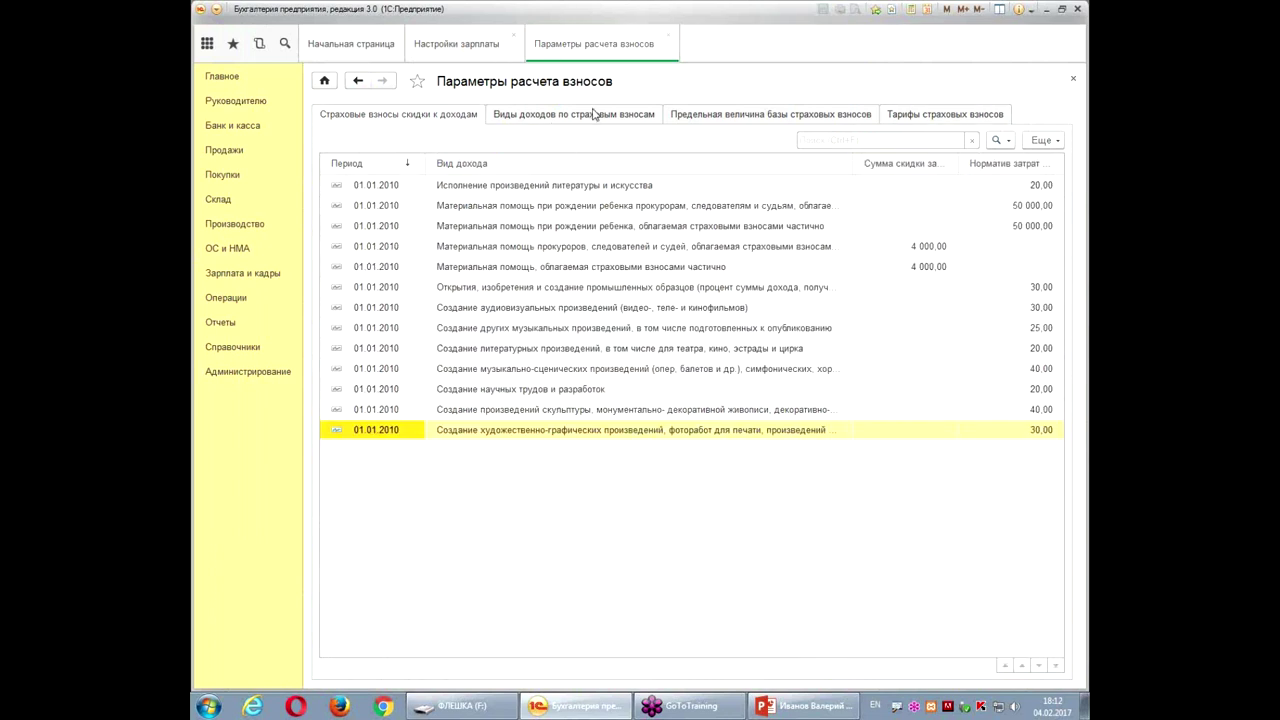
left_click(622, 118)
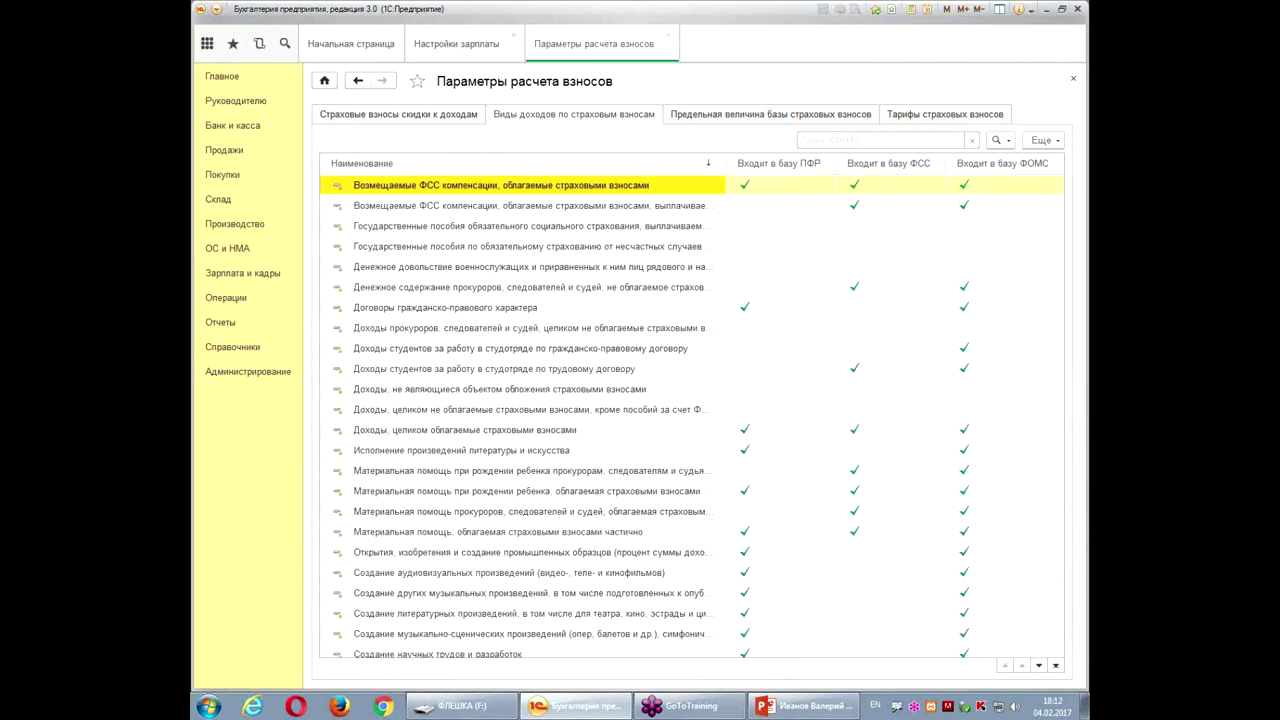
left_click(1072, 78)
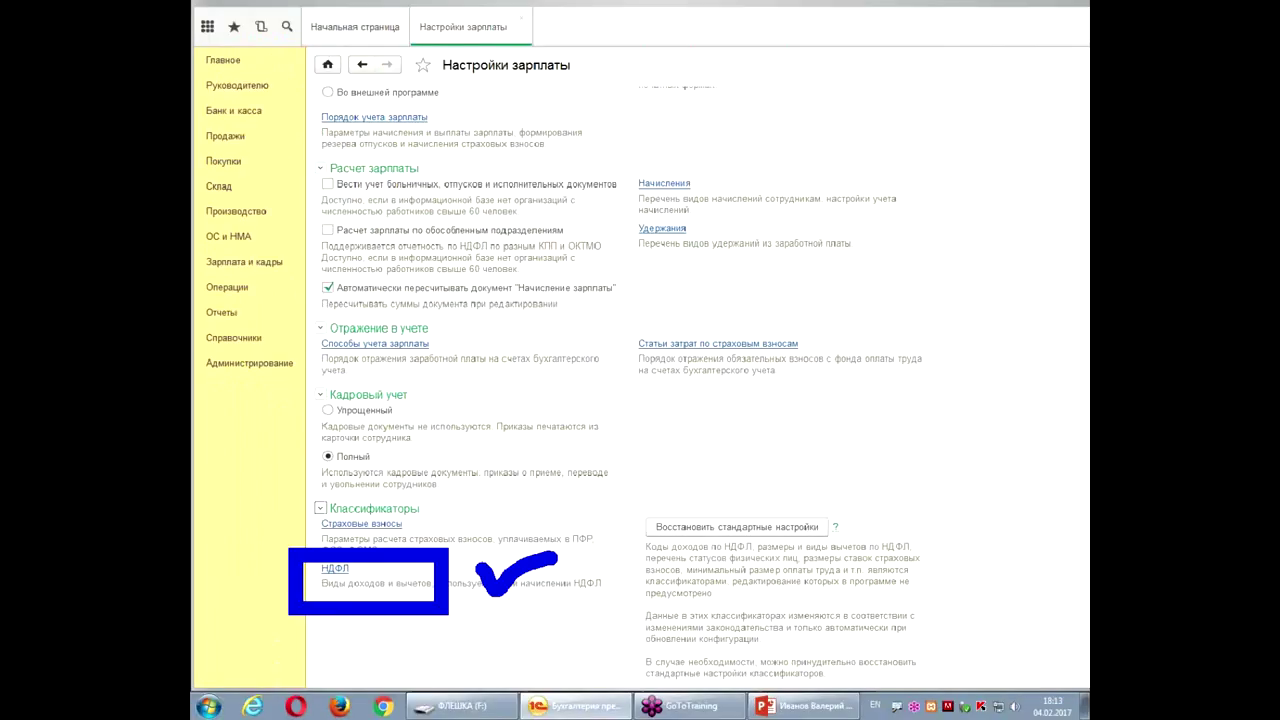
- Open the НДФЛ classifier and examine the deduction size entries from code 141 through code 126/114
left_click(334, 568)
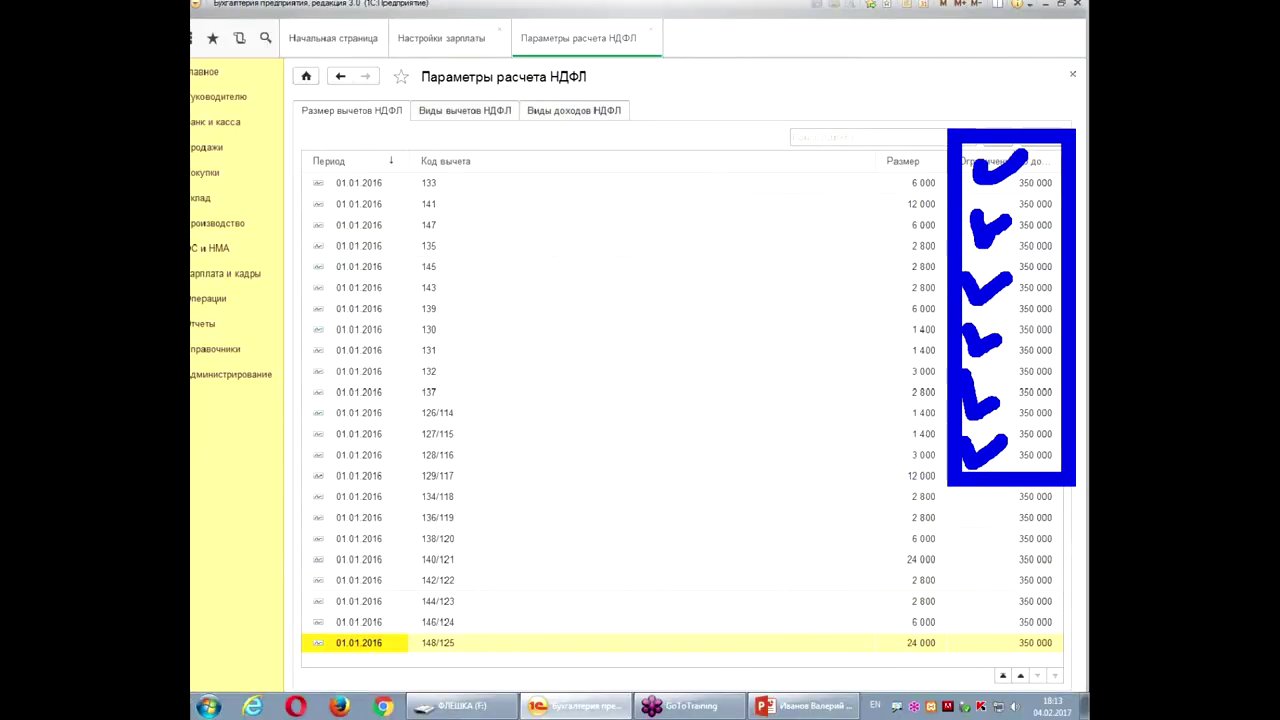
left_click(458, 206)
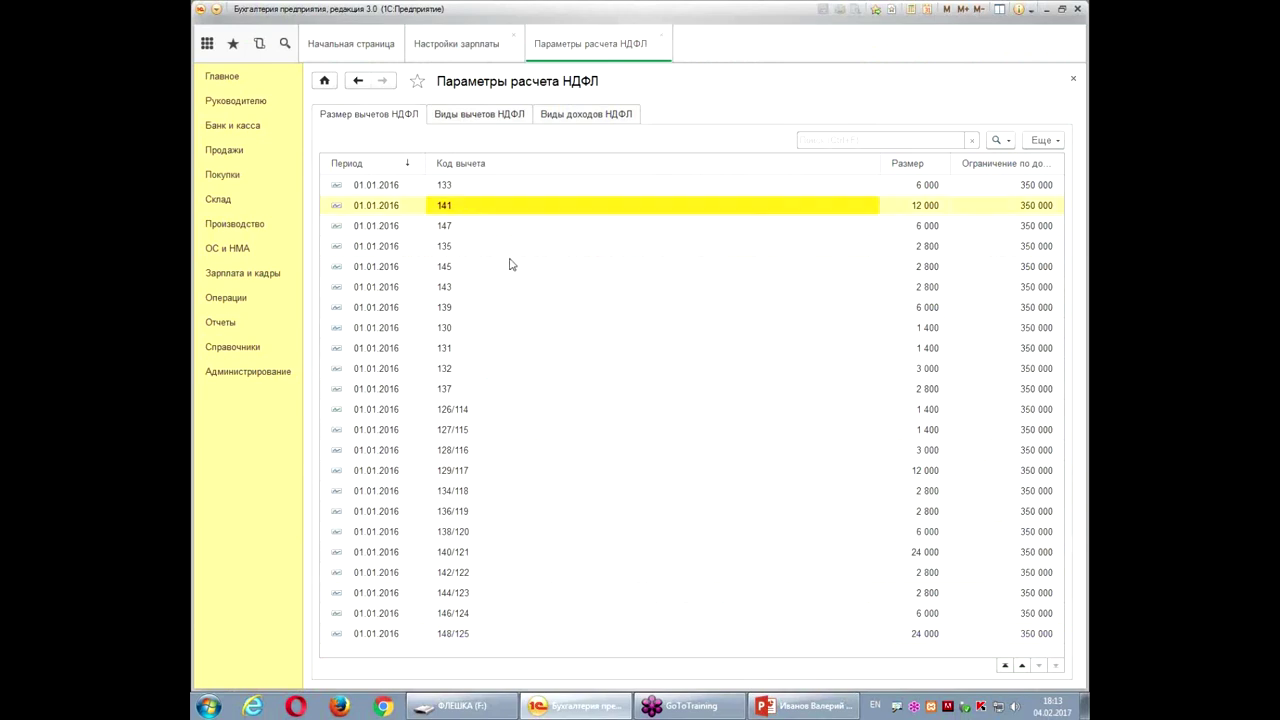
left_click(509, 265)
left_click(503, 326)
left_click(471, 410)
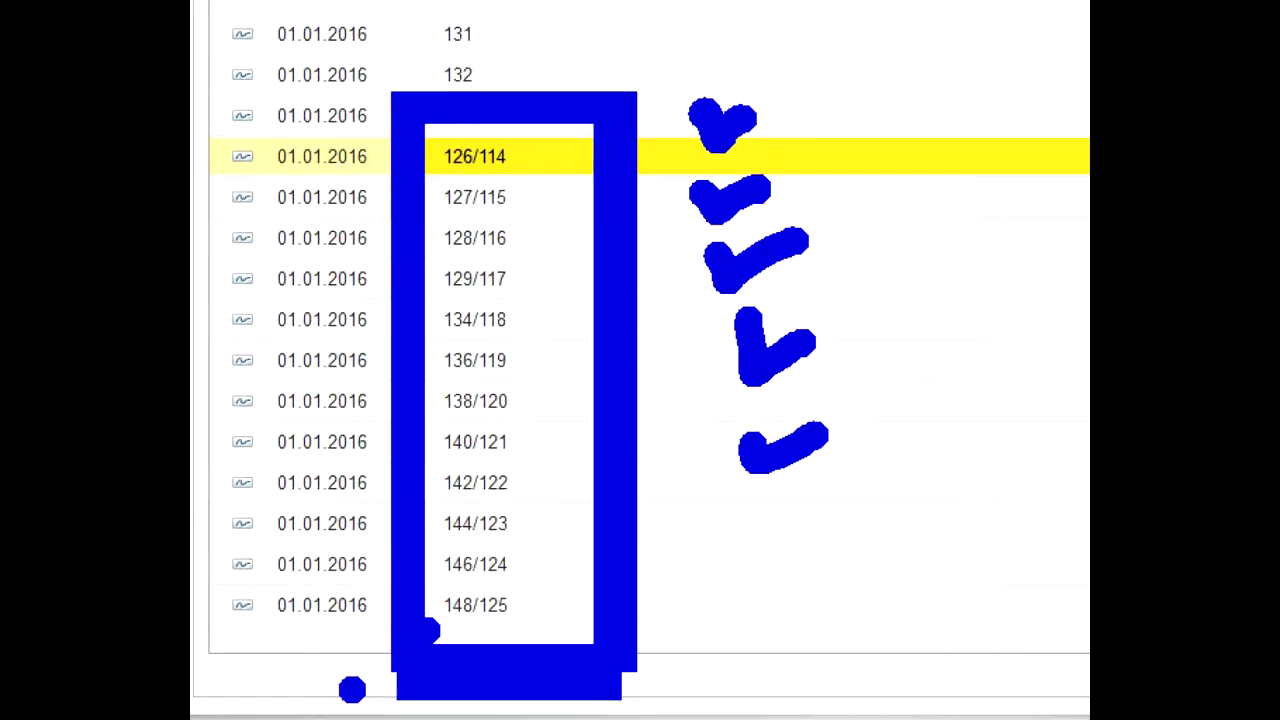
left_click_drag(426, 180, 594, 188)
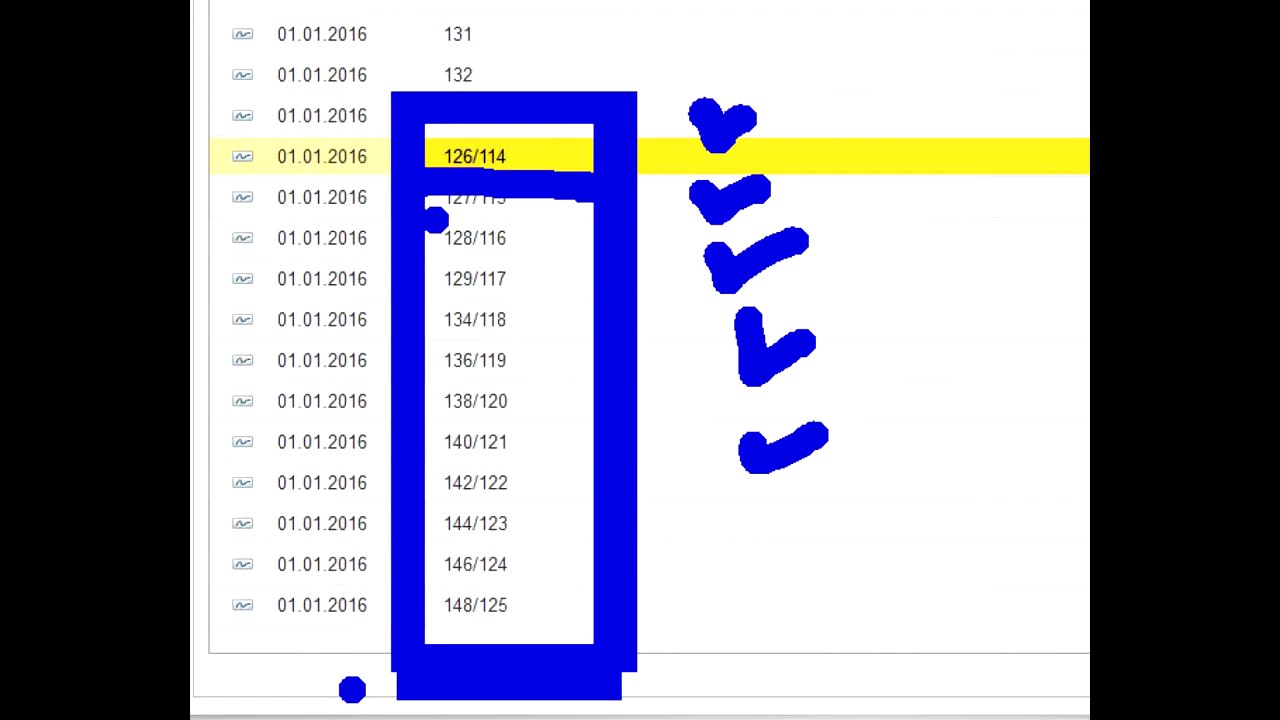
left_click_drag(426, 232, 594, 240)
left_click_drag(426, 265, 594, 300)
left_click_drag(426, 345, 585, 388)
left_click_drag(436, 412, 548, 420)
left_click_drag(428, 482, 640, 500)
left_click_drag(428, 566, 655, 590)
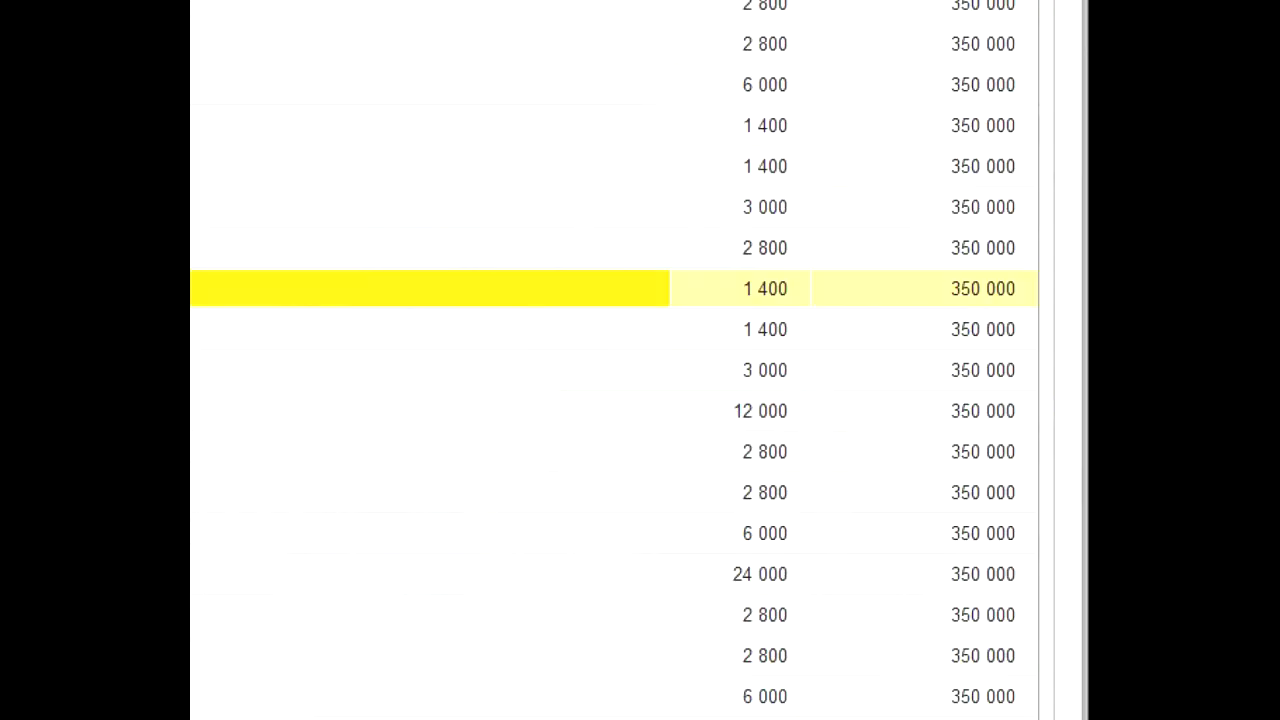
left_click_drag(606, 238, 1082, 718)
mouse_move(816, 282)
left_mouse_down()
mouse_move(828, 300)
mouse_move(872, 292)
left_mouse_up()
left_click(847, 341)
left_click_drag(834, 336, 912, 318)
left_click_drag(662, 354, 708, 342)
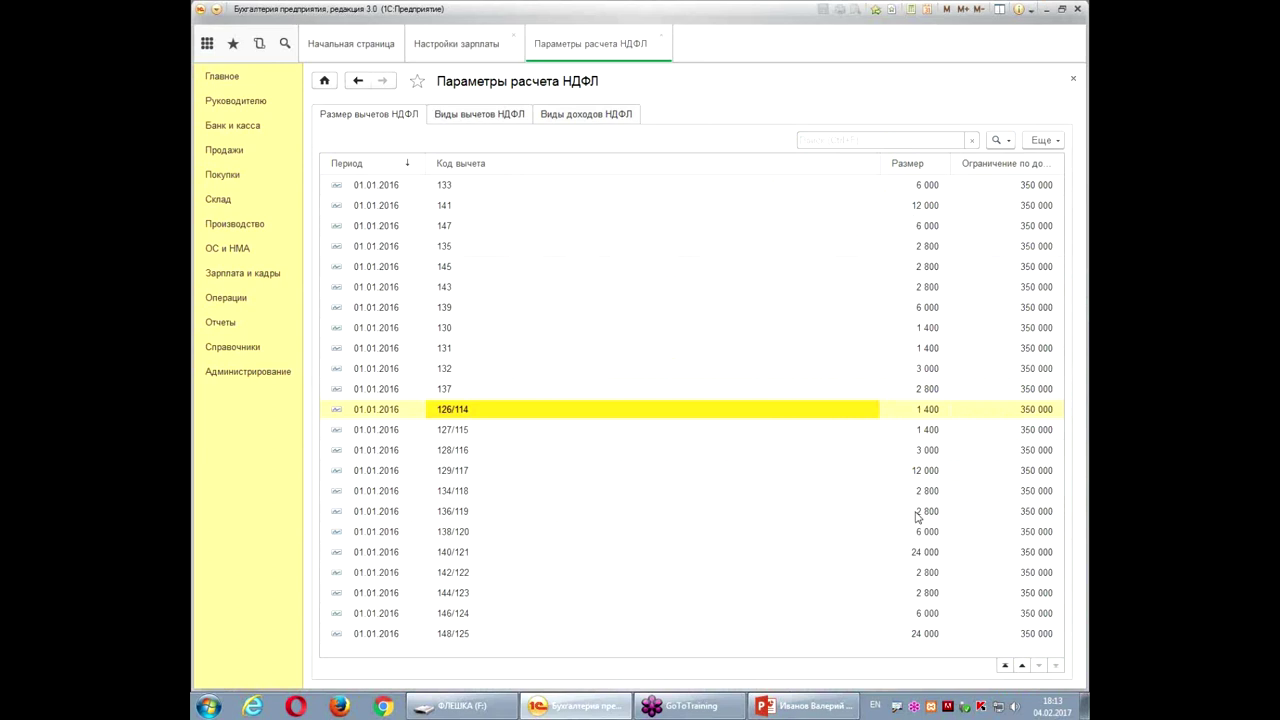
- Check the size entry for deduction code 138/120 and look through the НДФЛ deduction types from code 105 to code 130
left_click(852, 535)
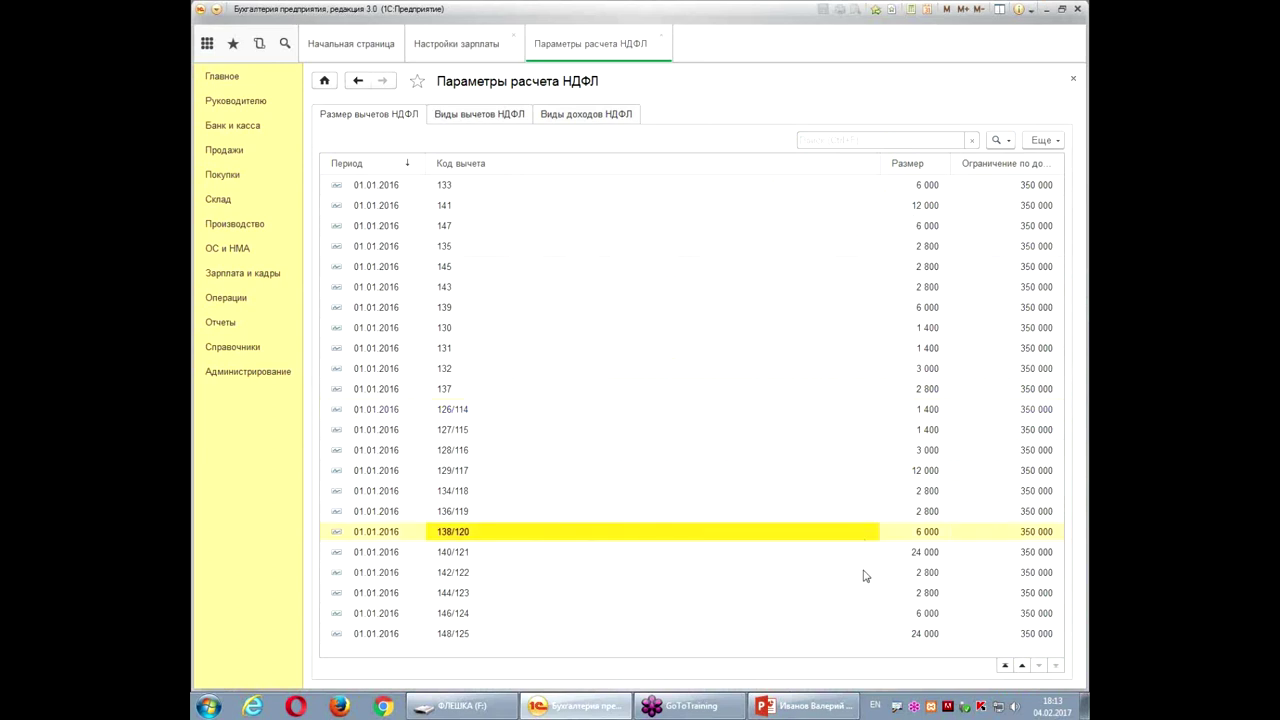
left_click(468, 118)
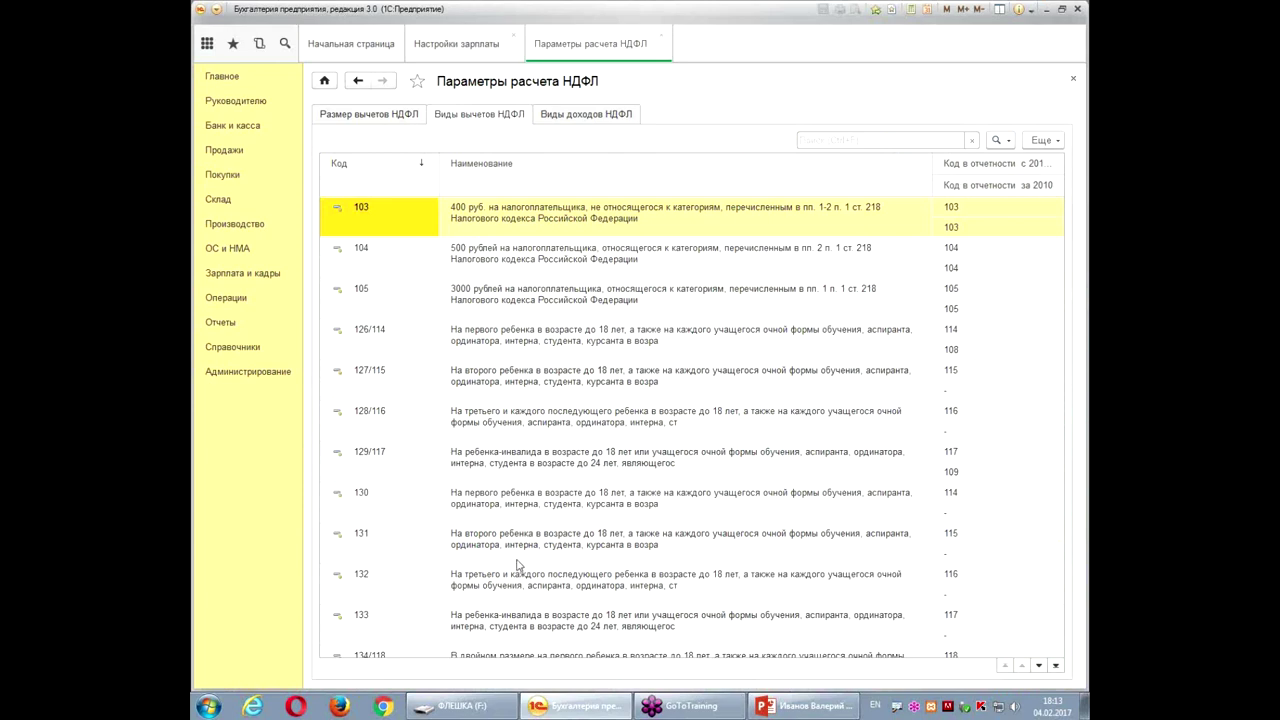
left_click(495, 308)
left_click(482, 348)
left_click(490, 430)
left_click(490, 500)
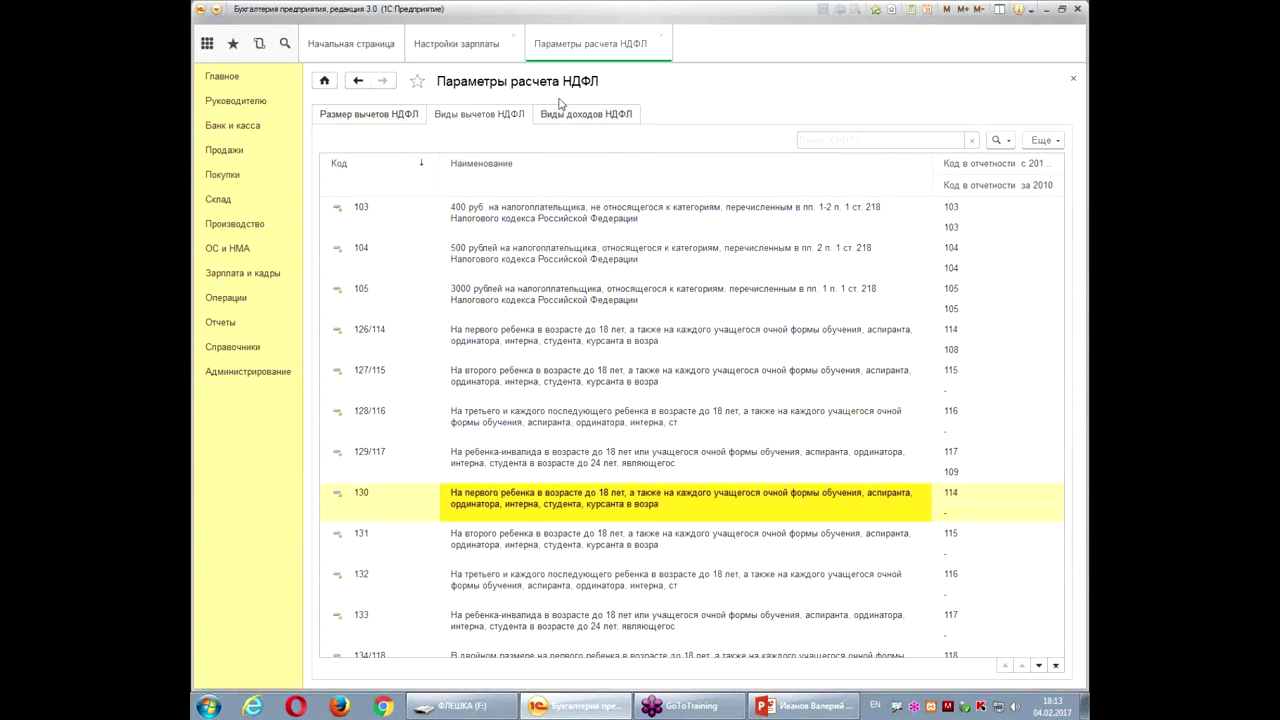
- View the list of НДФЛ income types and close the НДФЛ calculation parameters
left_click(566, 116)
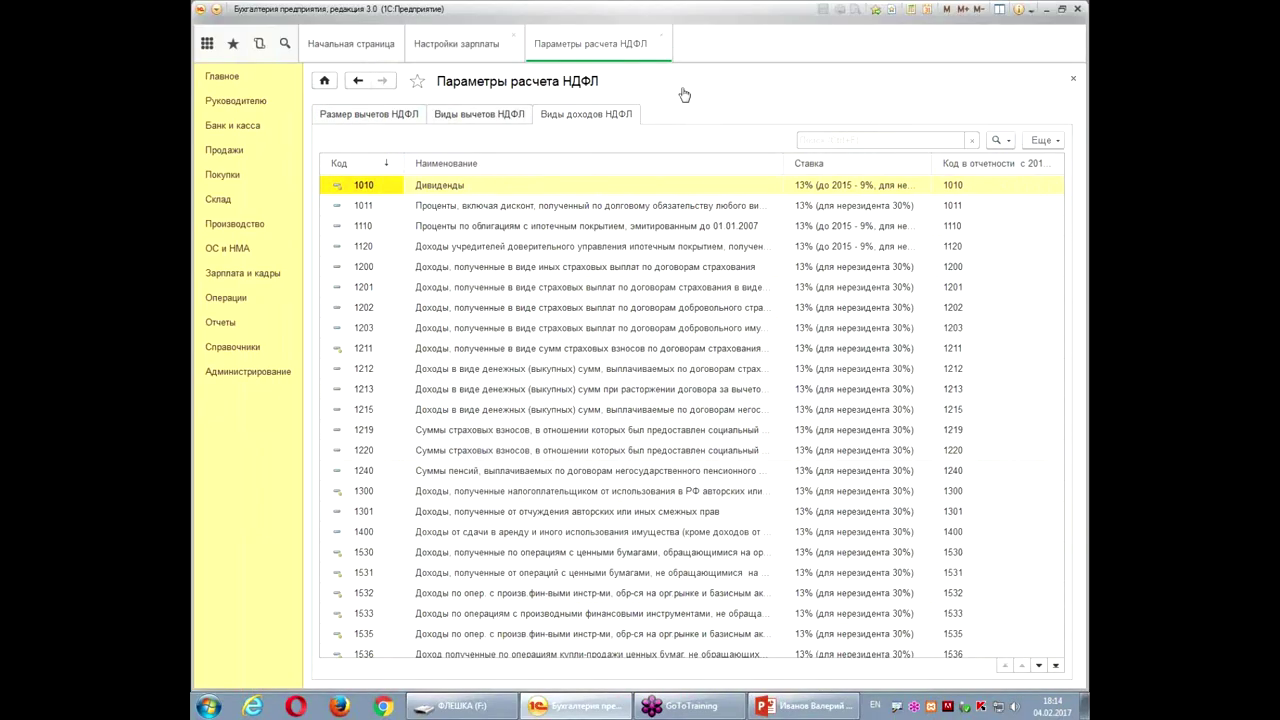
left_click(661, 37)
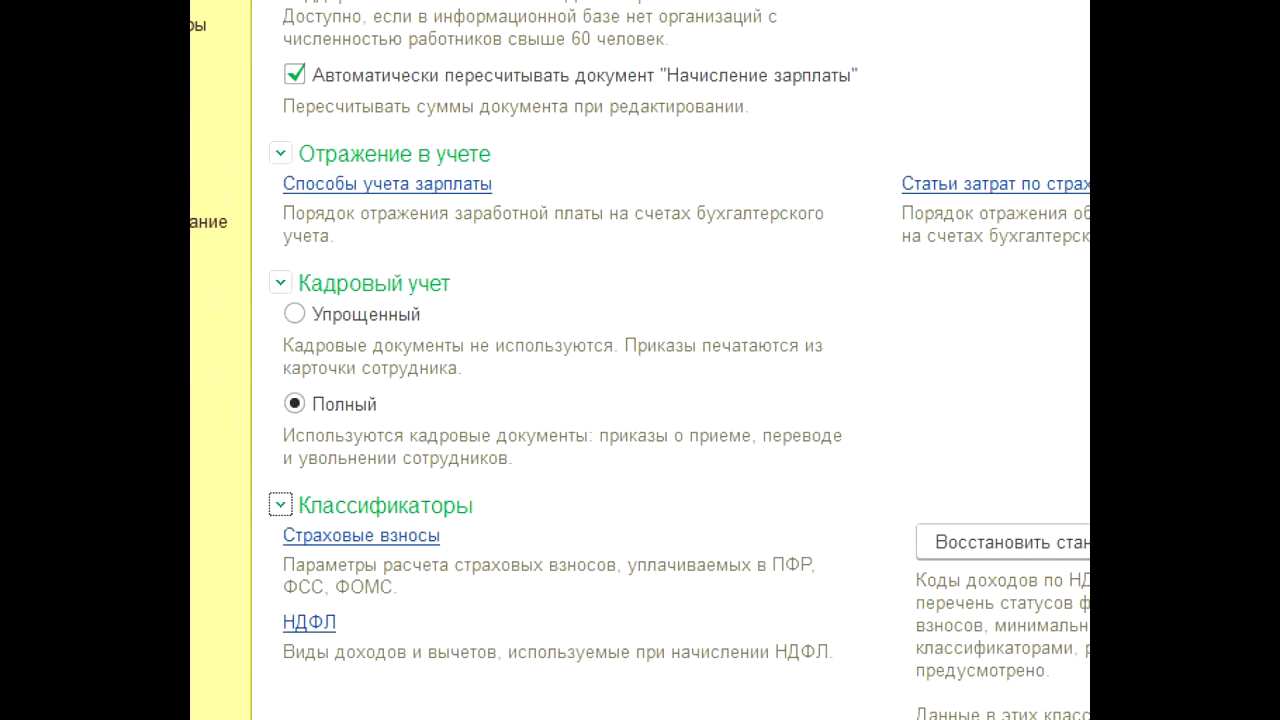
mouse_move(465, 290)
left_mouse_down()
mouse_move(530, 318)
mouse_move(610, 272)
left_mouse_up()
mouse_move(705, 300)
left_mouse_down()
mouse_move(730, 225)
mouse_move(686, 500)
mouse_move(780, 275)
left_mouse_up()
left_click(885, 446)
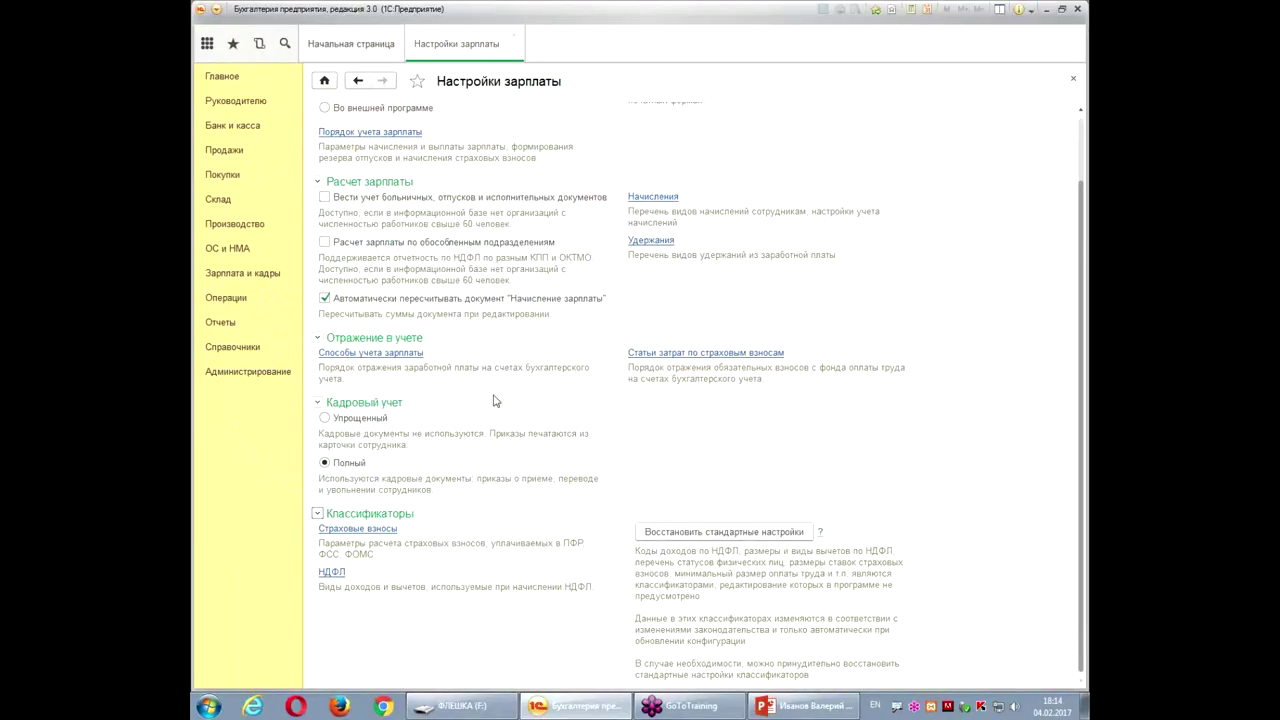
left_click_drag(320, 327, 458, 440)
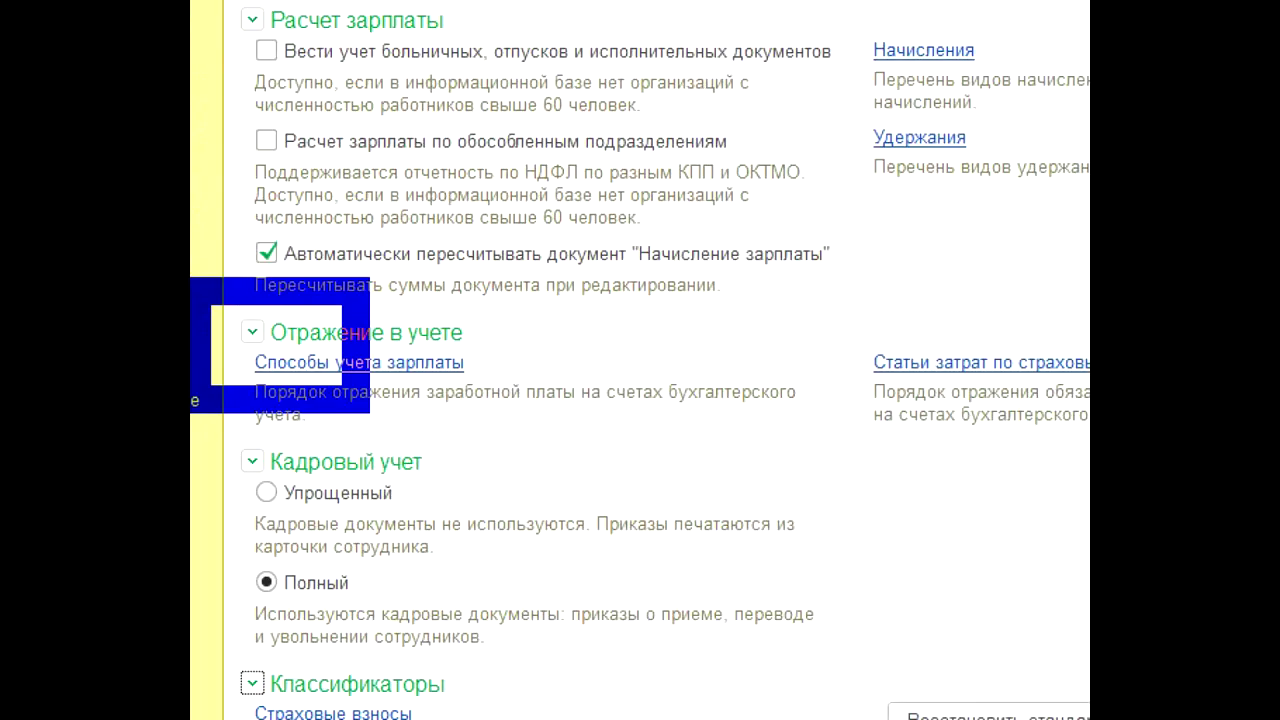
left_click_drag(503, 315, 596, 298)
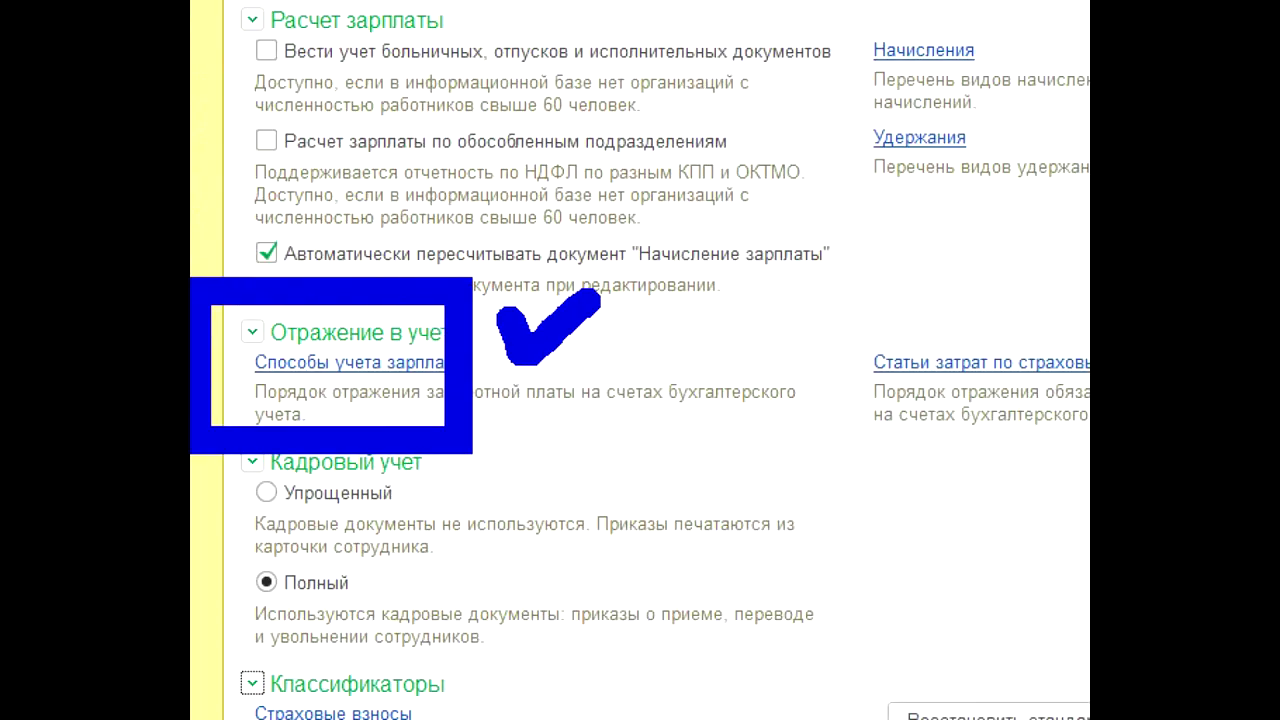
left_click(465, 528)
mouse_move(636, 345)
left_mouse_down()
mouse_move(595, 368)
mouse_move(685, 245)
mouse_move(755, 300)
left_mouse_up()
mouse_move(580, 378)
left_mouse_down()
mouse_move(780, 395)
mouse_move(670, 432)
mouse_move(705, 560)
mouse_move(750, 578)
mouse_move(590, 572)
mouse_move(560, 395)
left_mouse_up()
left_click(560, 458)
mouse_move(792, 180)
left_mouse_down()
mouse_move(845, 122)
mouse_move(860, 235)
mouse_move(915, 232)
left_mouse_up()
mouse_move(812, 372)
left_mouse_down()
mouse_move(830, 440)
mouse_move(895, 468)
left_mouse_up()
mouse_move(805, 516)
left_mouse_down()
mouse_move(835, 578)
mouse_move(805, 625)
left_mouse_up()
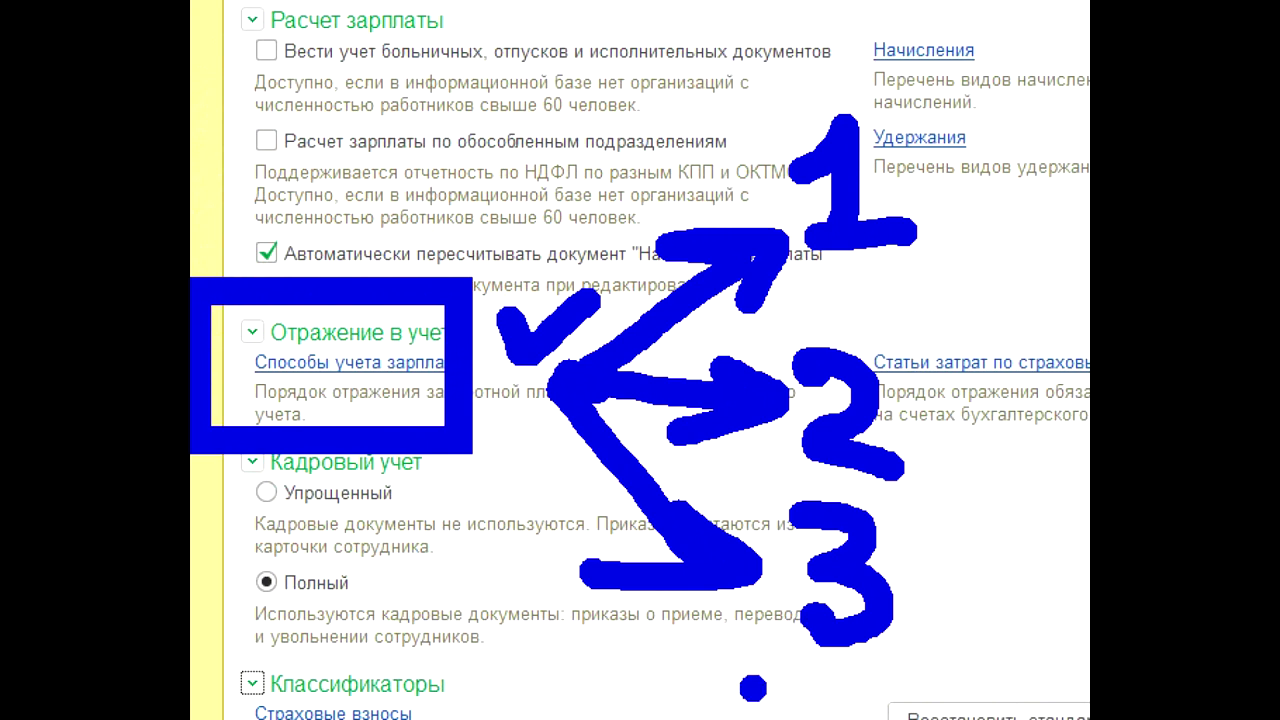
left_click_drag(968, 155, 1032, 151)
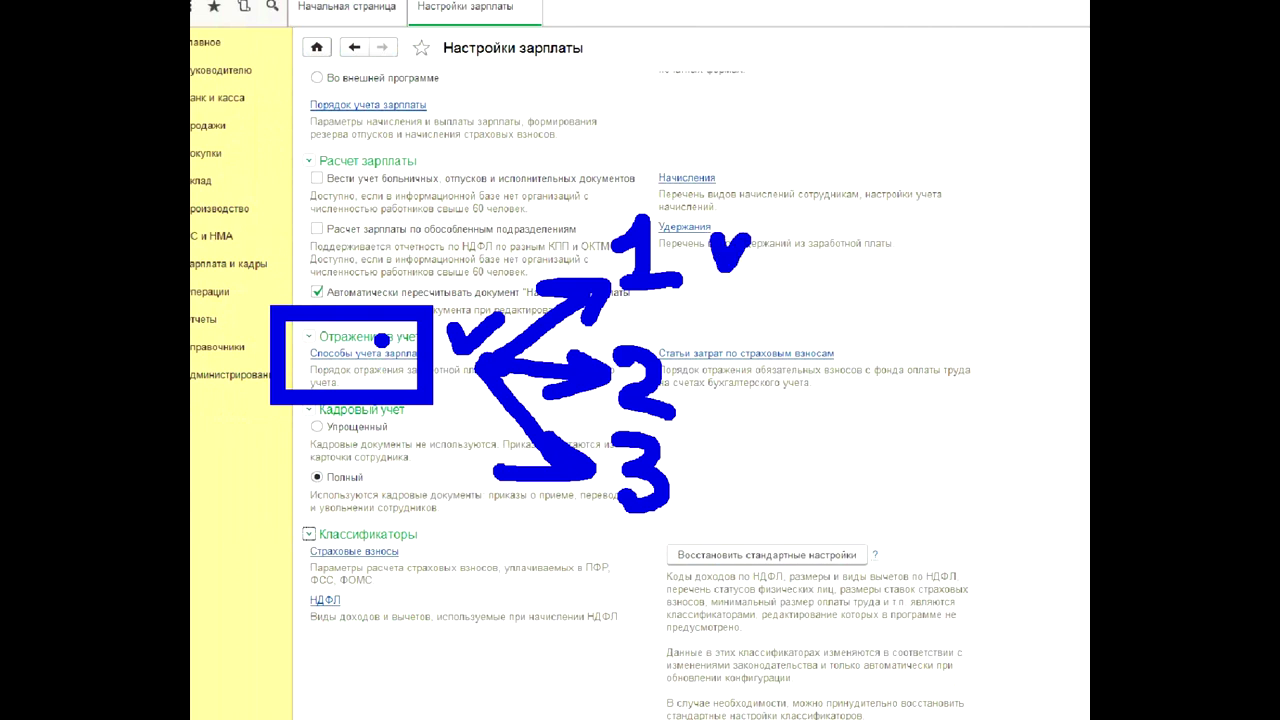
mouse_move(704, 356)
left_mouse_down()
mouse_move(717, 382)
mouse_move(750, 356)
left_mouse_up()
left_click_drag(708, 472, 750, 472)
left_click_drag(652, 532, 1088, 548)
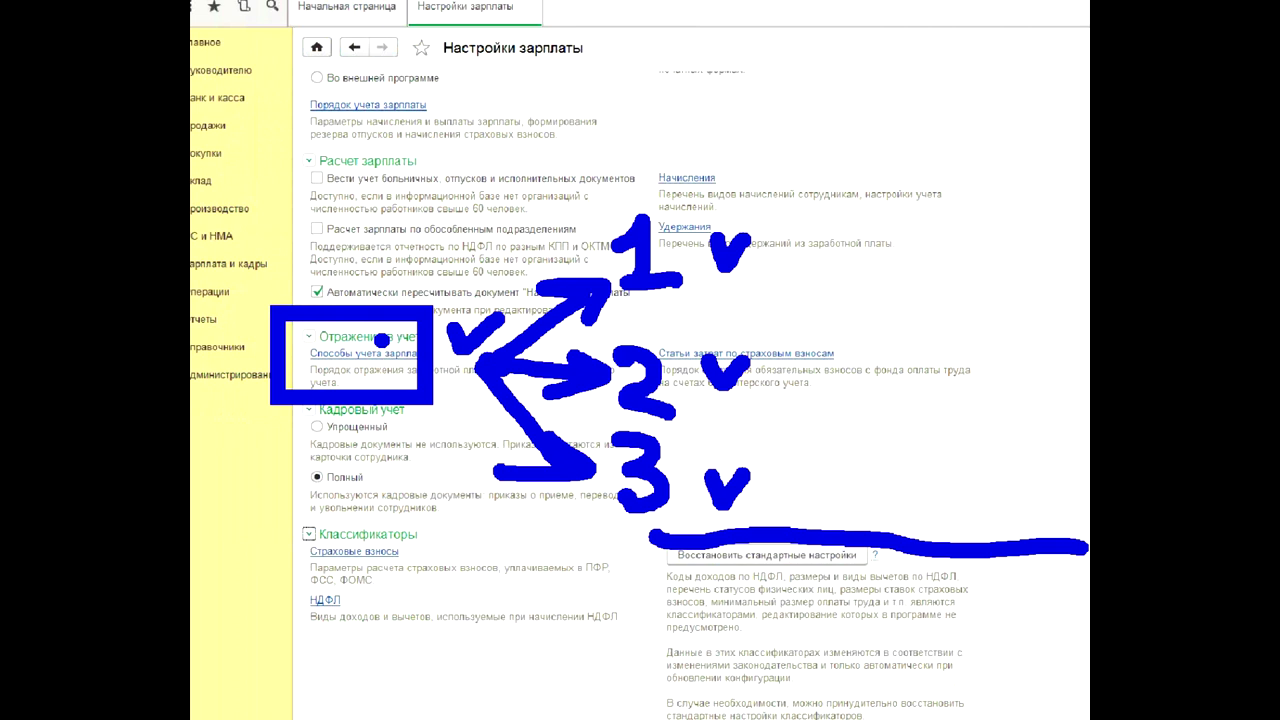
left_click_drag(746, 410, 993, 411)
left_click_drag(1060, 305, 704, 297)
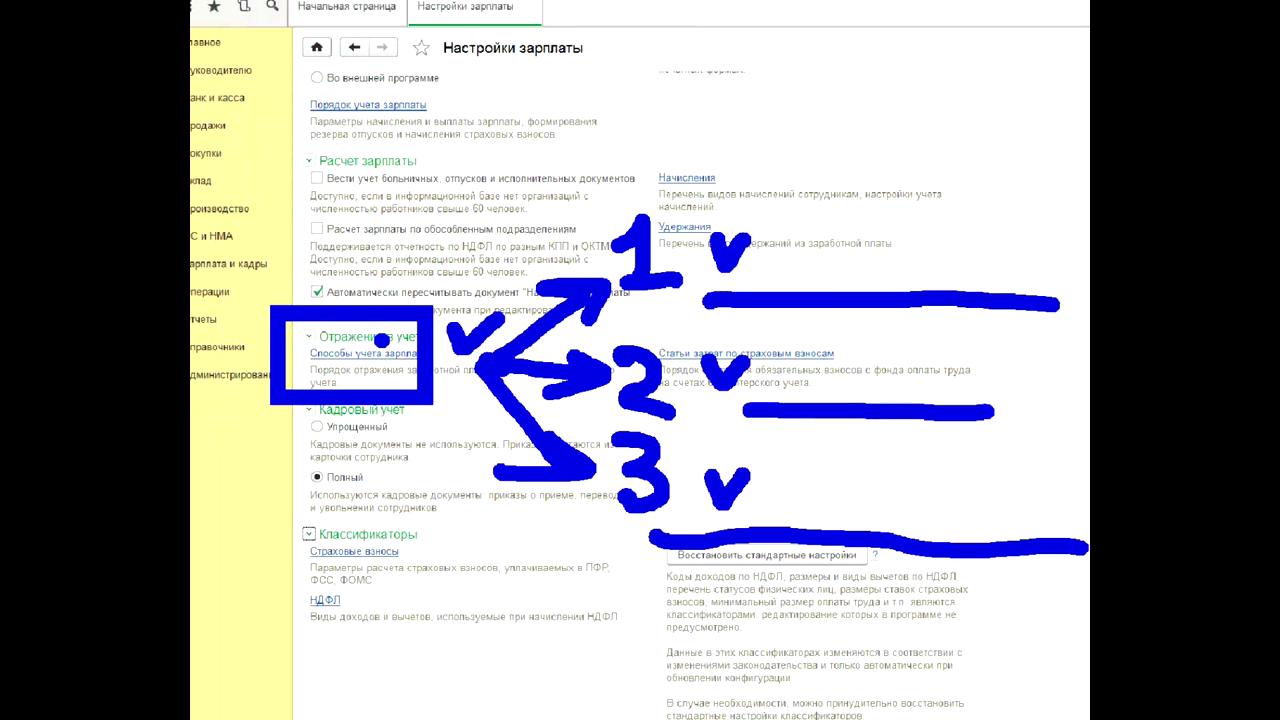
left_click_drag(993, 411, 1070, 411)
left_click(696, 436)
key("ctrl+z")
left_click_drag(745, 410, 712, 411)
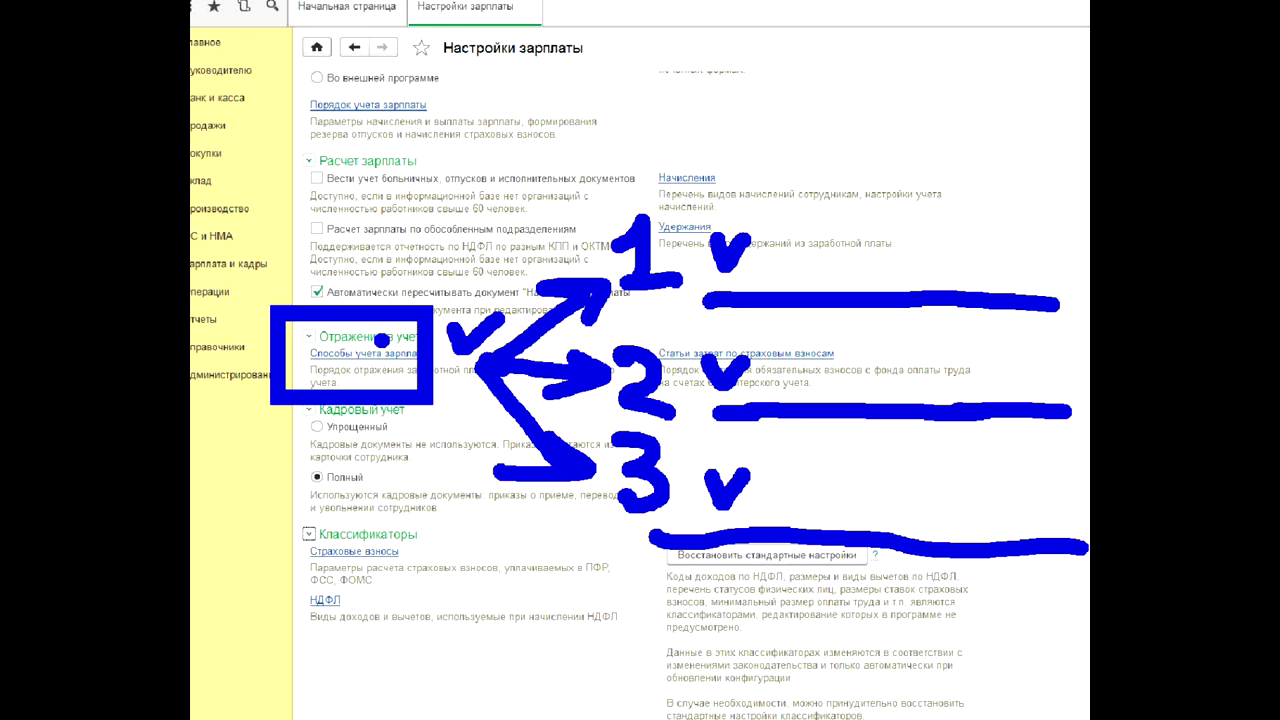
left_click_drag(696, 340, 710, 342)
left_click(672, 240)
key("ctrl+z")
left_click_drag(812, 146, 806, 150)
mouse_move(878, 214)
left_mouse_down()
mouse_move(905, 250)
mouse_move(910, 148)
left_mouse_up()
left_click(925, 205)
mouse_move(925, 205)
left_mouse_down()
mouse_move(1010, 280)
mouse_move(1060, 220)
mouse_move(1085, 265)
left_mouse_up()
mouse_move(845, 35)
left_mouse_down()
mouse_move(898, 78)
mouse_move(886, 135)
left_mouse_up()
mouse_move(925, 32)
left_mouse_down()
mouse_move(966, 132)
mouse_move(1028, 96)
mouse_move(992, 90)
left_mouse_up()
left_click(982, 130)
left_click_drag(1048, 40, 1052, 124)
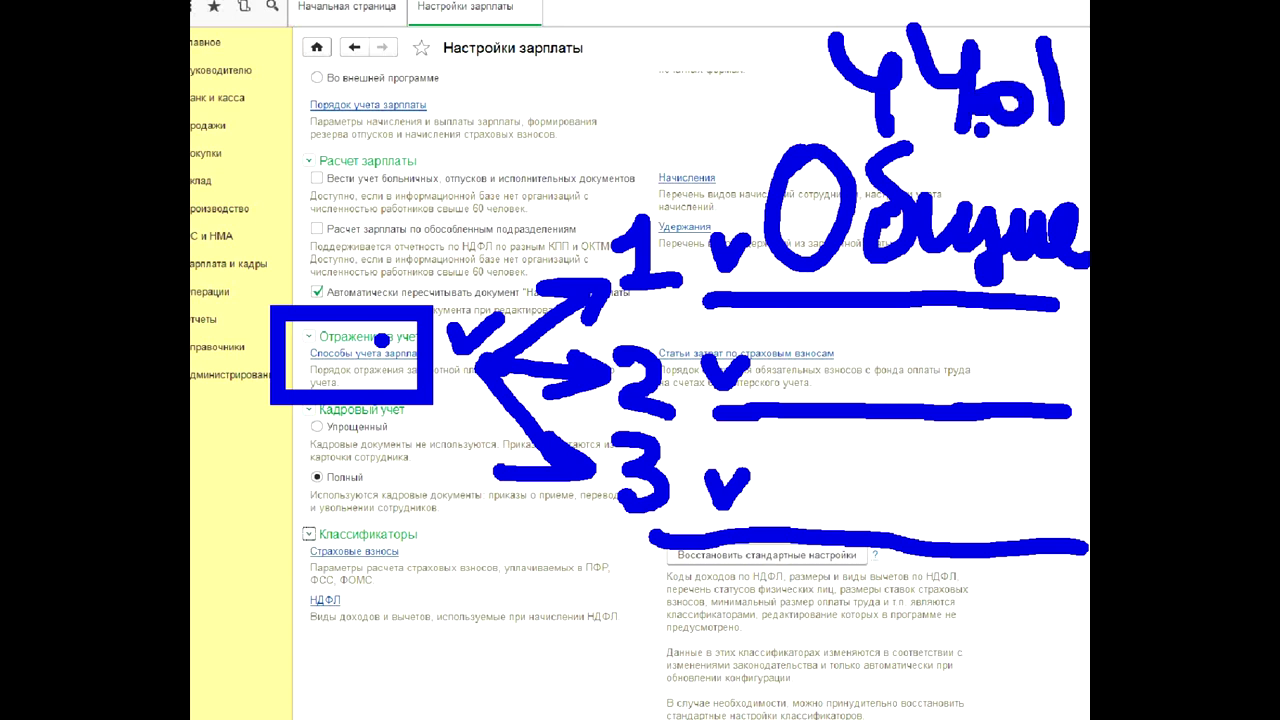
left_click_drag(968, 160, 1074, 157)
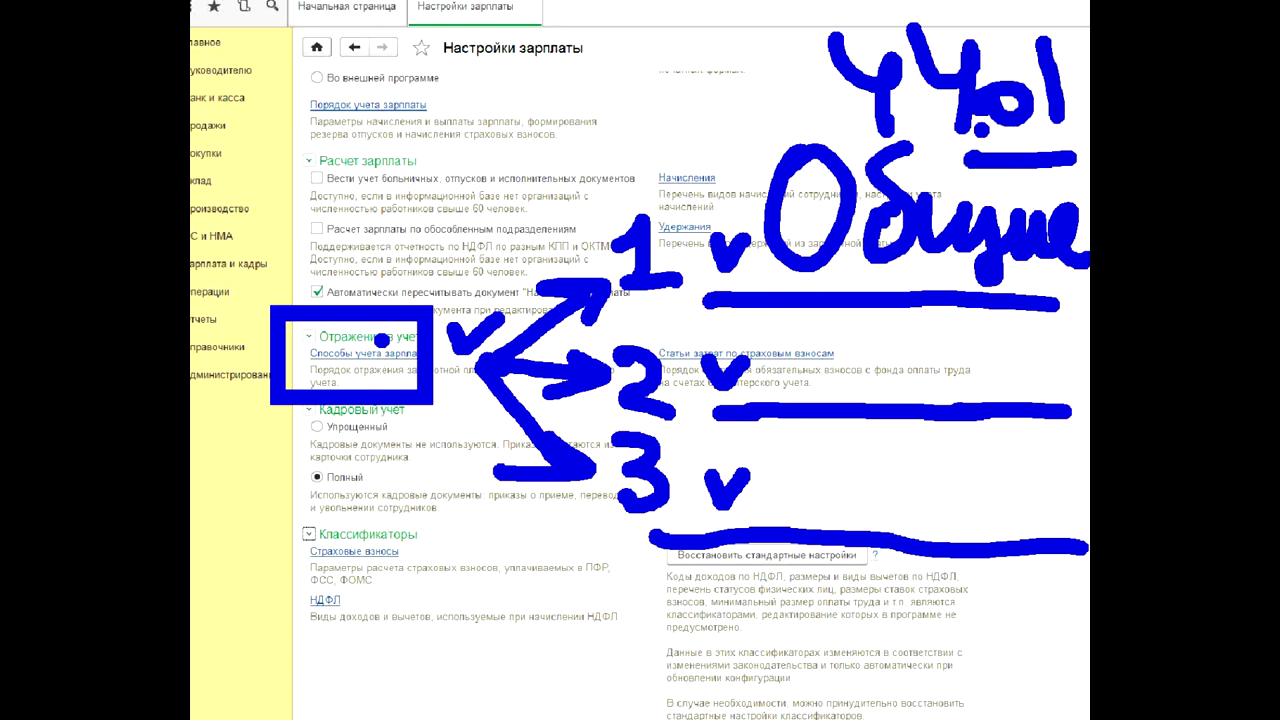
mouse_move(810, 339)
left_mouse_down()
mouse_move(848, 342)
mouse_move(880, 380)
left_mouse_up()
mouse_move(925, 326)
left_mouse_down()
mouse_move(912, 376)
mouse_move(908, 355)
left_mouse_up()
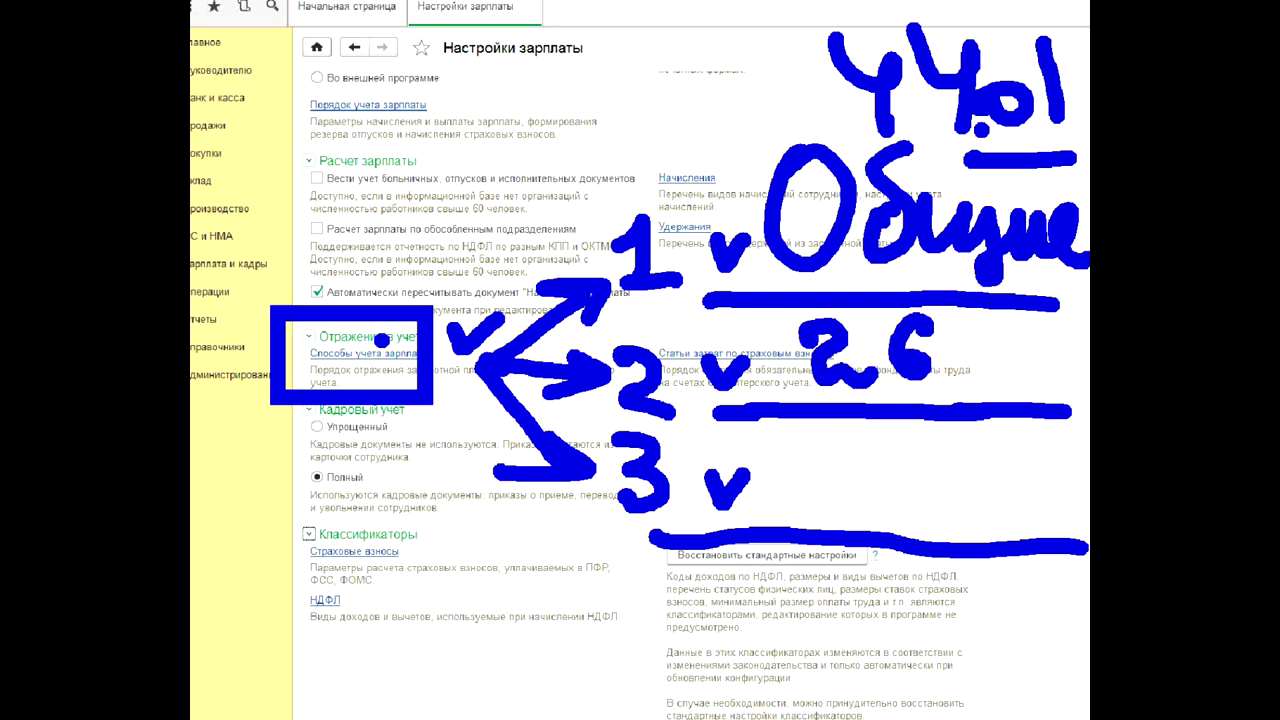
mouse_move(978, 328)
left_mouse_down()
mouse_move(982, 376)
mouse_move(1008, 352)
mouse_move(1038, 384)
mouse_move(1052, 380)
left_mouse_up()
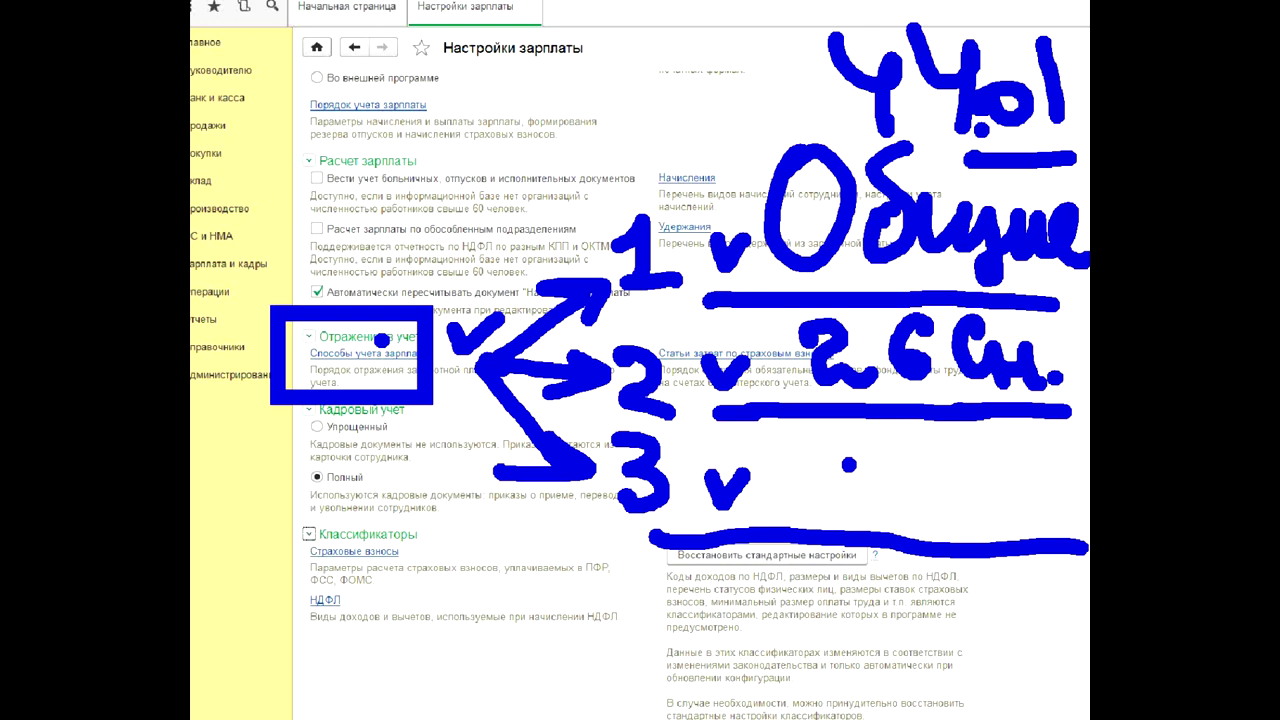
mouse_move(784, 438)
left_mouse_down()
mouse_move(786, 524)
mouse_move(815, 486)
left_mouse_up()
mouse_move(815, 444)
left_mouse_down()
mouse_move(817, 528)
mouse_move(857, 490)
mouse_move(915, 490)
mouse_move(975, 520)
mouse_move(1030, 496)
mouse_move(1082, 536)
left_mouse_up()
left_click_drag(1066, 474, 1088, 540)
mouse_move(788, 564)
left_mouse_down()
mouse_move(732, 602)
mouse_move(745, 655)
mouse_move(775, 578)
left_mouse_up()
mouse_move(824, 550)
left_mouse_down()
mouse_move(828, 576)
mouse_move(856, 600)
mouse_move(850, 645)
left_mouse_up()
mouse_move(722, 630)
left_mouse_down()
mouse_move(700, 684)
mouse_move(926, 670)
left_mouse_up()
left_click_drag(906, 628, 914, 655)
left_click(830, 716)
left_click_drag(822, 714, 848, 716)
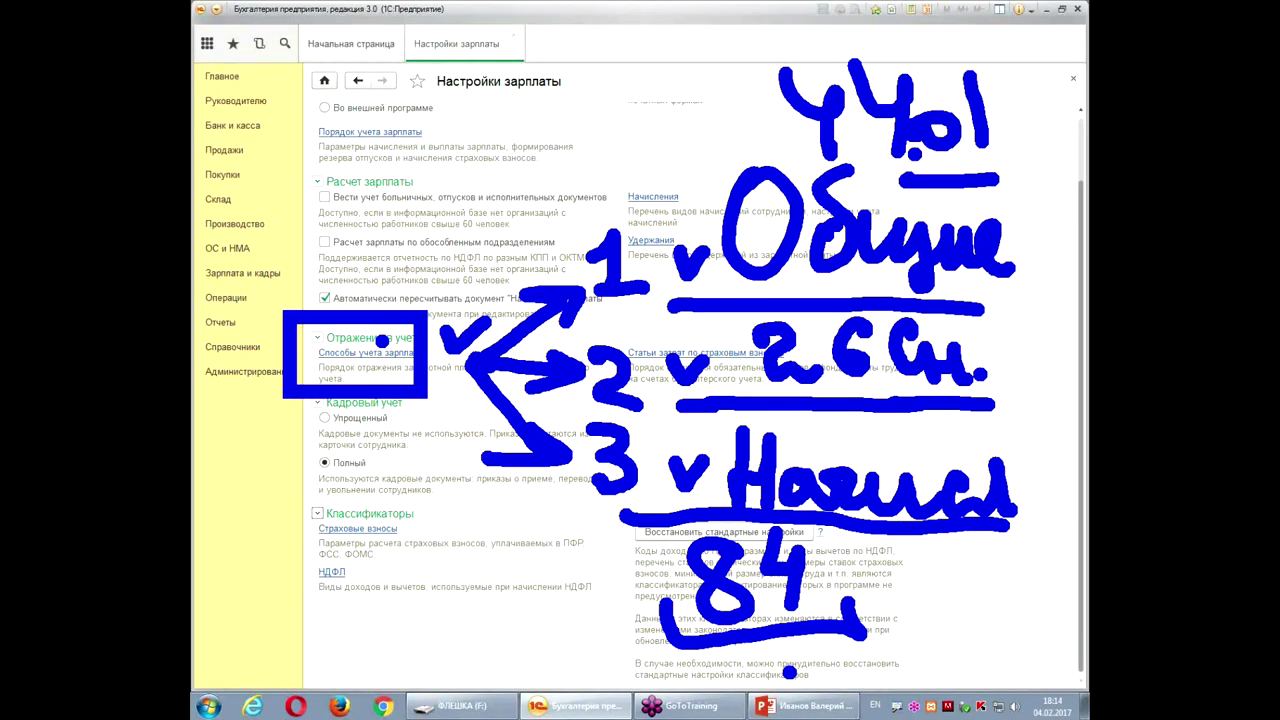
left_click_drag(466, 32, 474, 135)
left_click_drag(524, 38, 480, 88)
left_click_drag(480, 88, 522, 128)
mouse_move(535, 68)
left_mouse_down()
mouse_move(560, 125)
mouse_move(608, 90)
left_mouse_up()
mouse_move(615, 110)
left_mouse_down()
mouse_move(705, 85)
mouse_move(660, 70)
left_mouse_up()
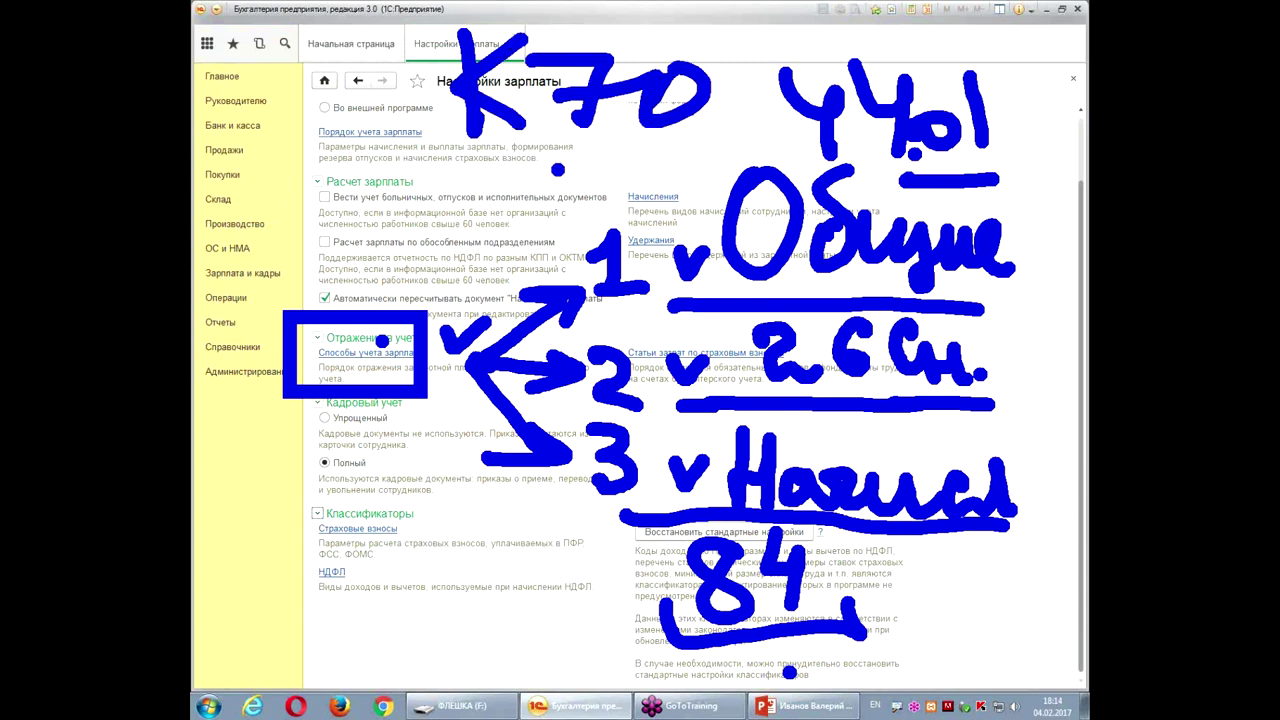
left_click_drag(566, 162, 530, 200)
left_click_drag(632, 165, 600, 212)
mouse_move(735, 2)
left_mouse_down()
mouse_move(735, 84)
mouse_move(422, 265)
mouse_move(405, 3)
mouse_move(766, 4)
left_mouse_up()
mouse_move(232, 96)
left_mouse_down()
mouse_move(202, 172)
mouse_move(228, 108)
left_mouse_up()
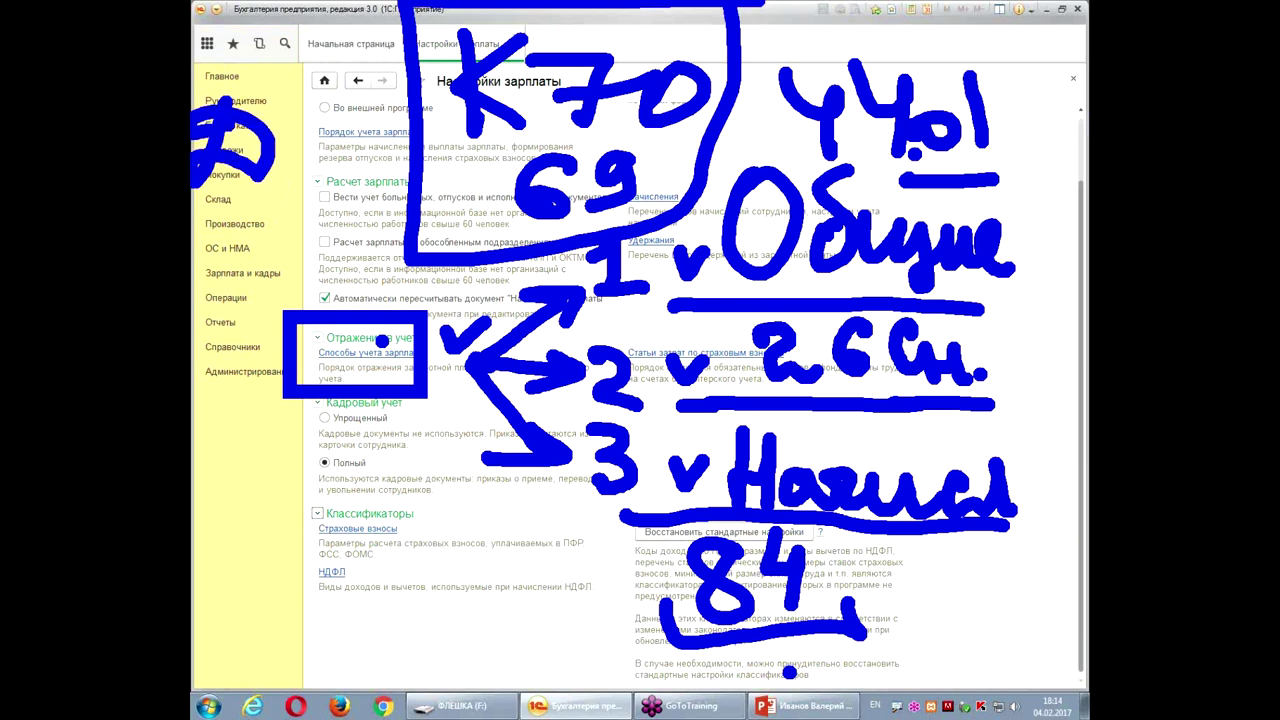
left_click_drag(290, 75, 300, 125)
left_click(329, 172)
mouse_move(228, 222)
left_mouse_down()
mouse_move(405, 212)
mouse_move(372, 270)
left_mouse_up()
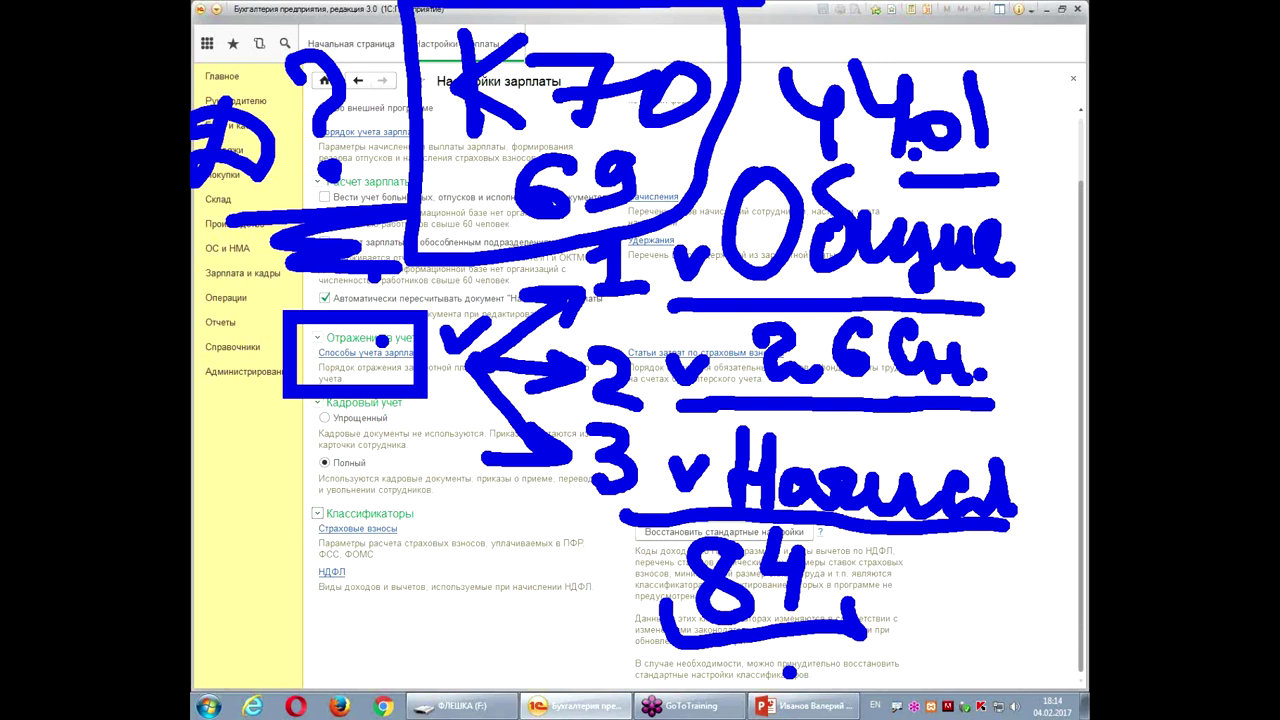
key("Escape")
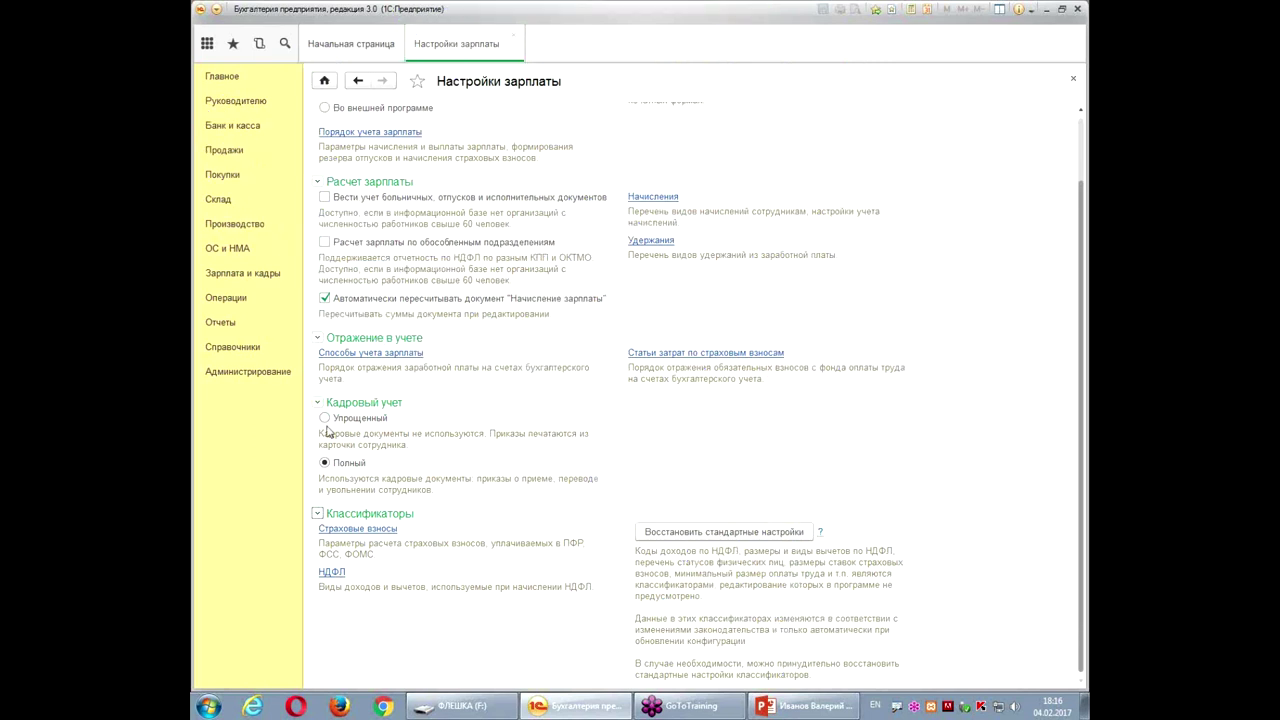
- Open the payroll accounting methods and copy the default method as a new one named 4401 with account 44.01
left_click(374, 353)
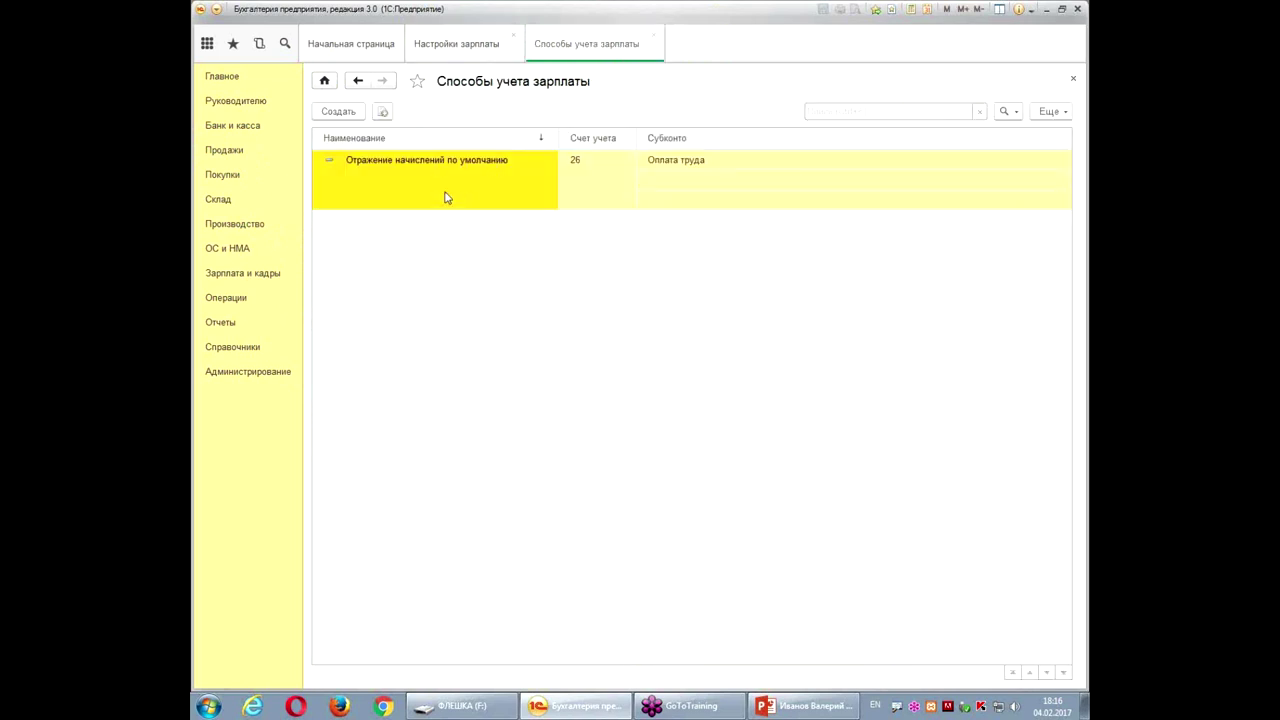
right_click(475, 187)
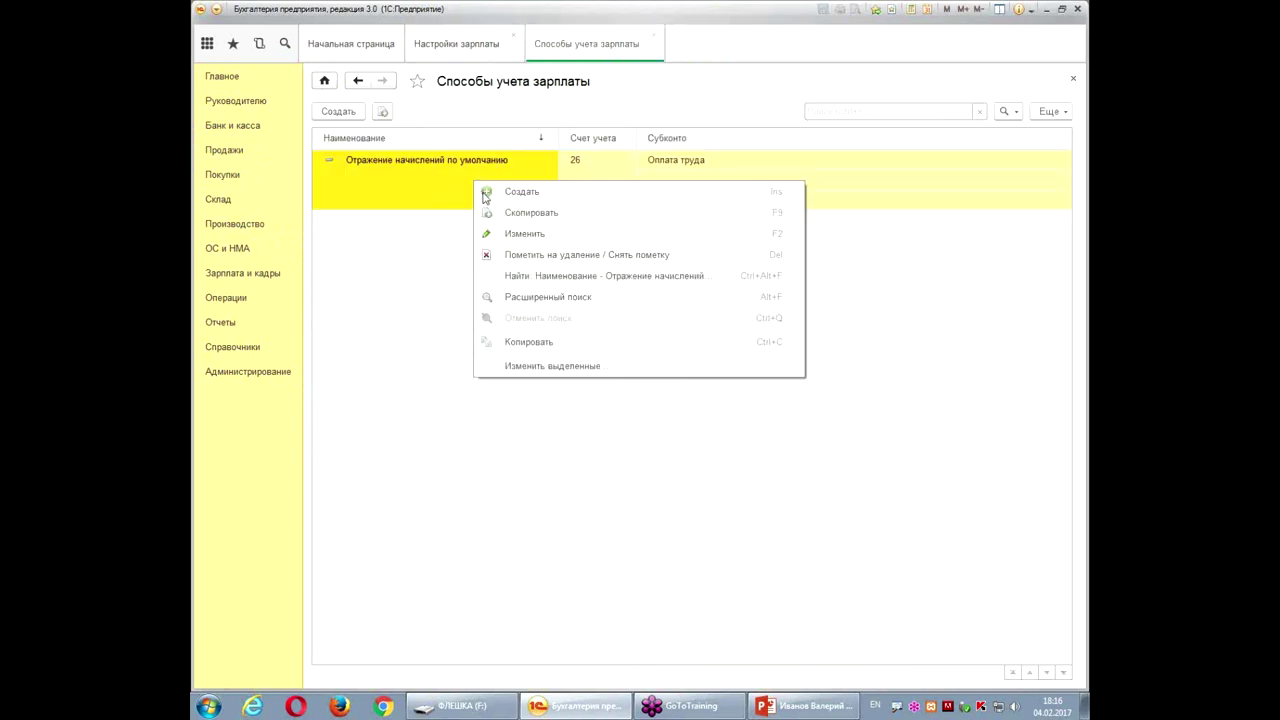
left_click(497, 213)
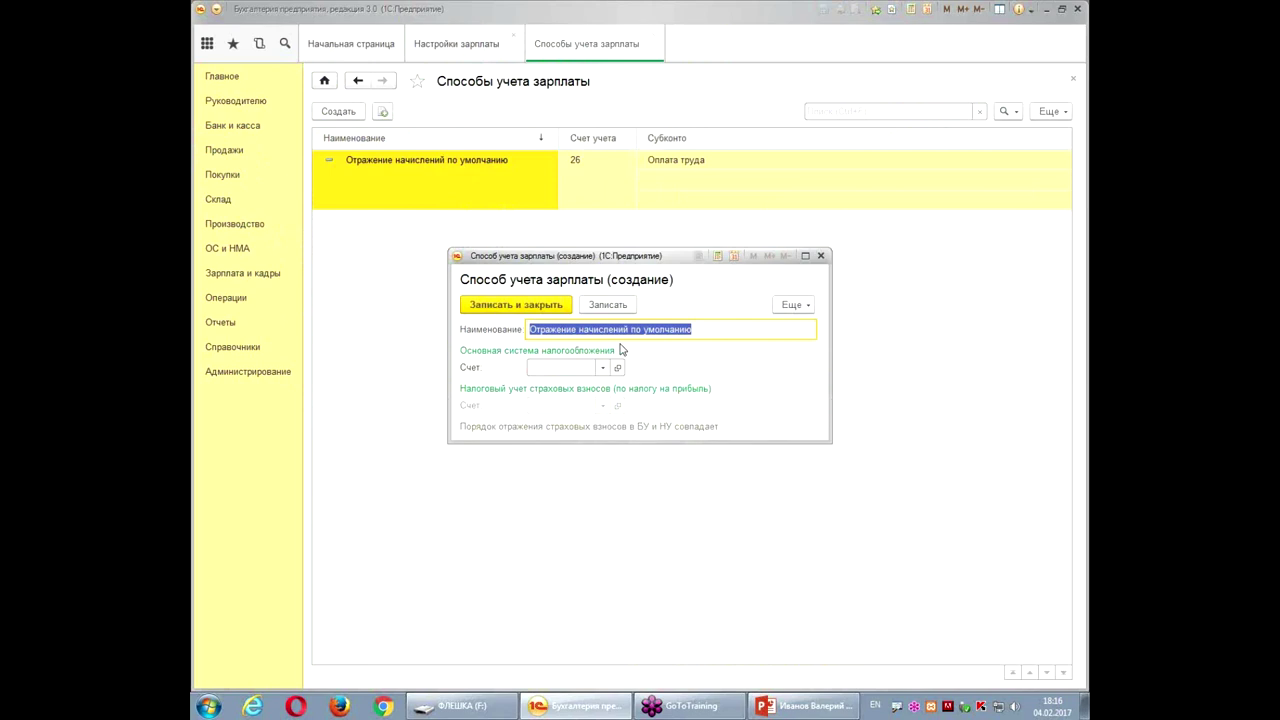
type("4401")
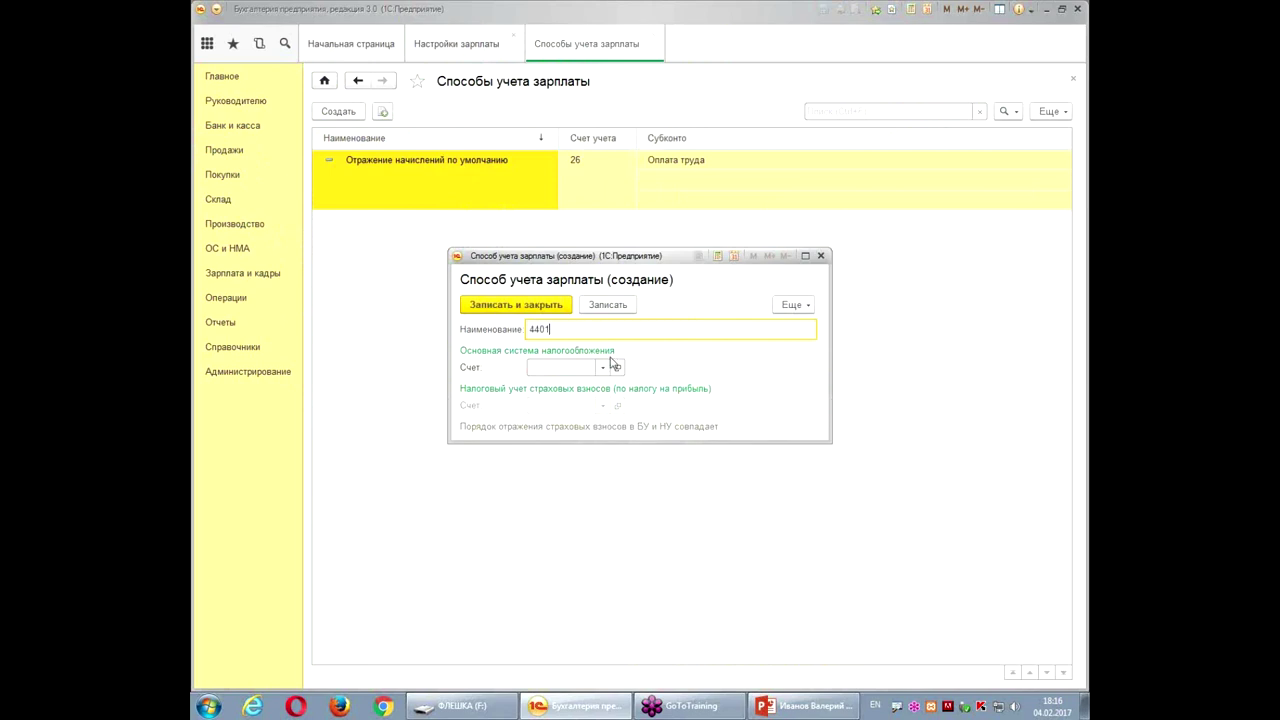
left_click(570, 366)
type("44")
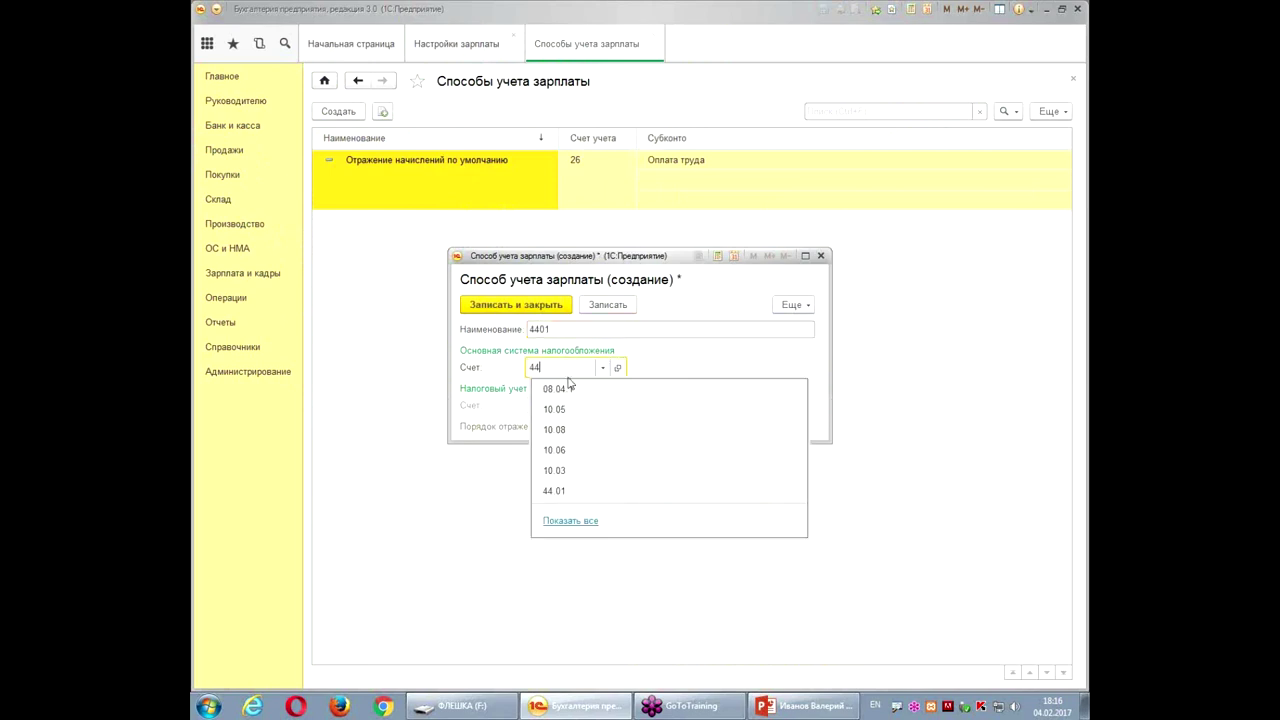
left_click(567, 386)
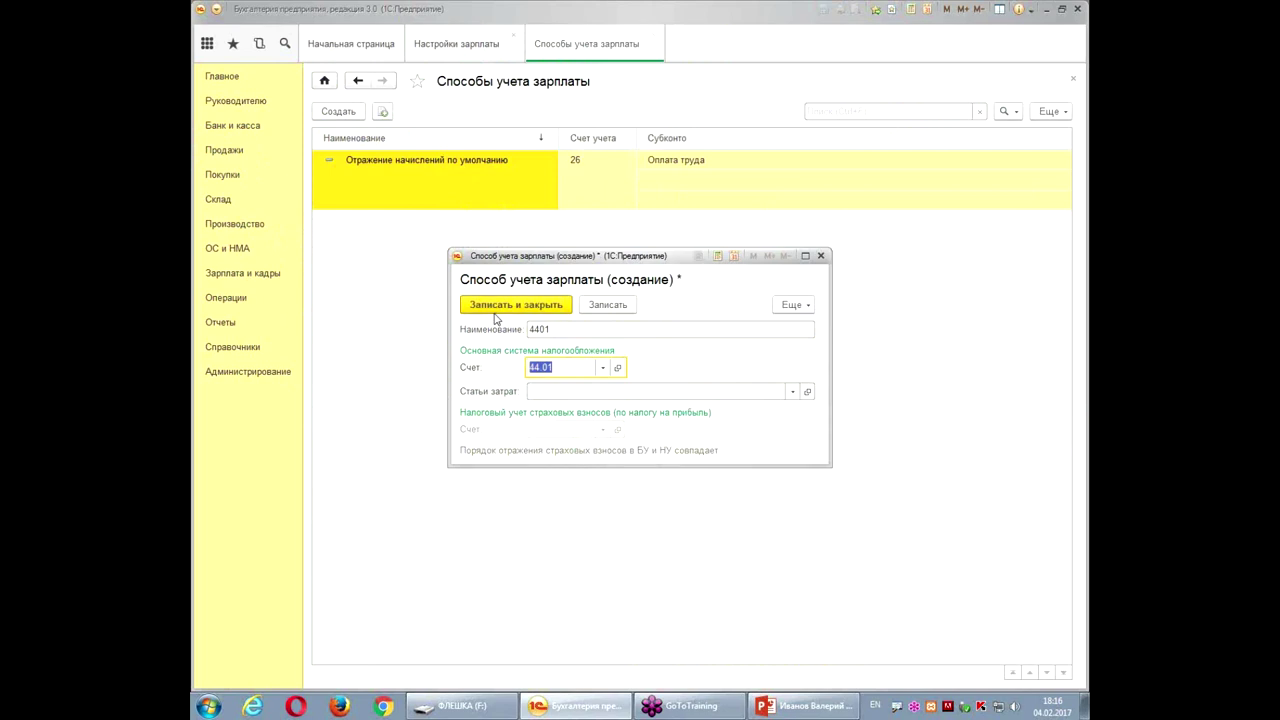
- Set the cost item of method 4401 to Оплата труда and save the method
left_click(571, 392)
type("jgk")
key("BackSpace")
key("BackSpace")
key("BackSpace")
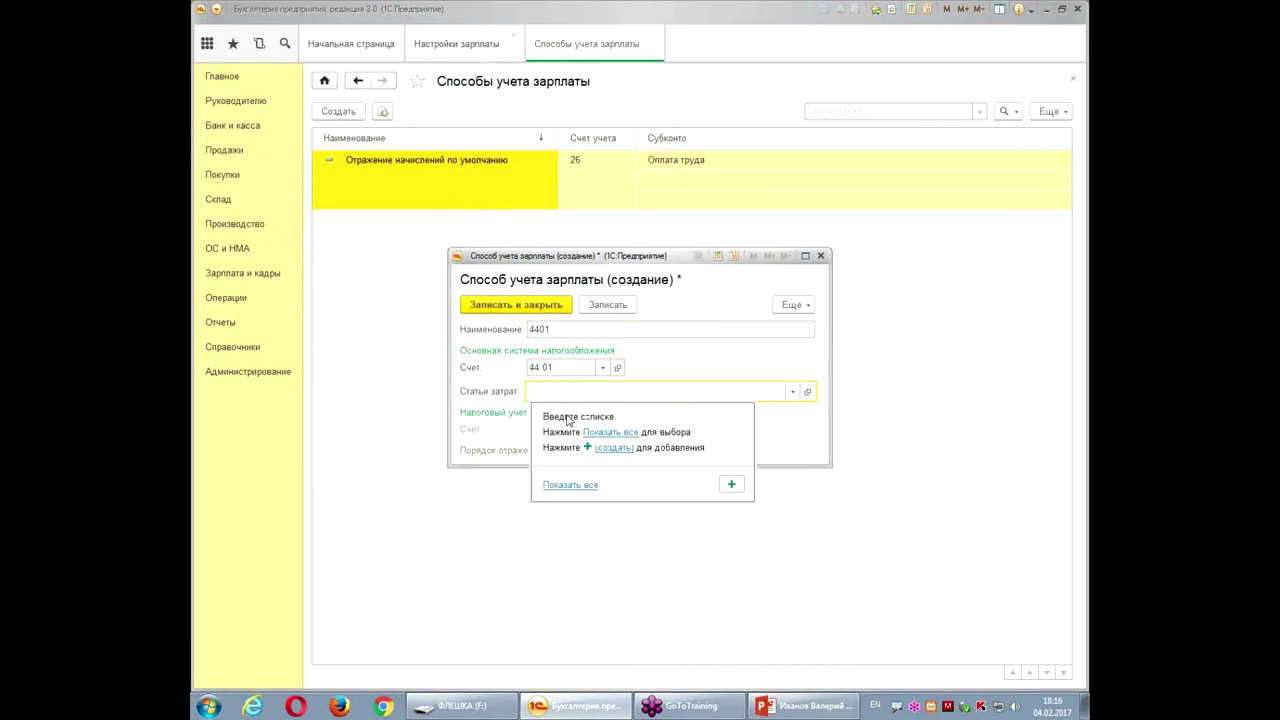
type("опл")
left_click(570, 412)
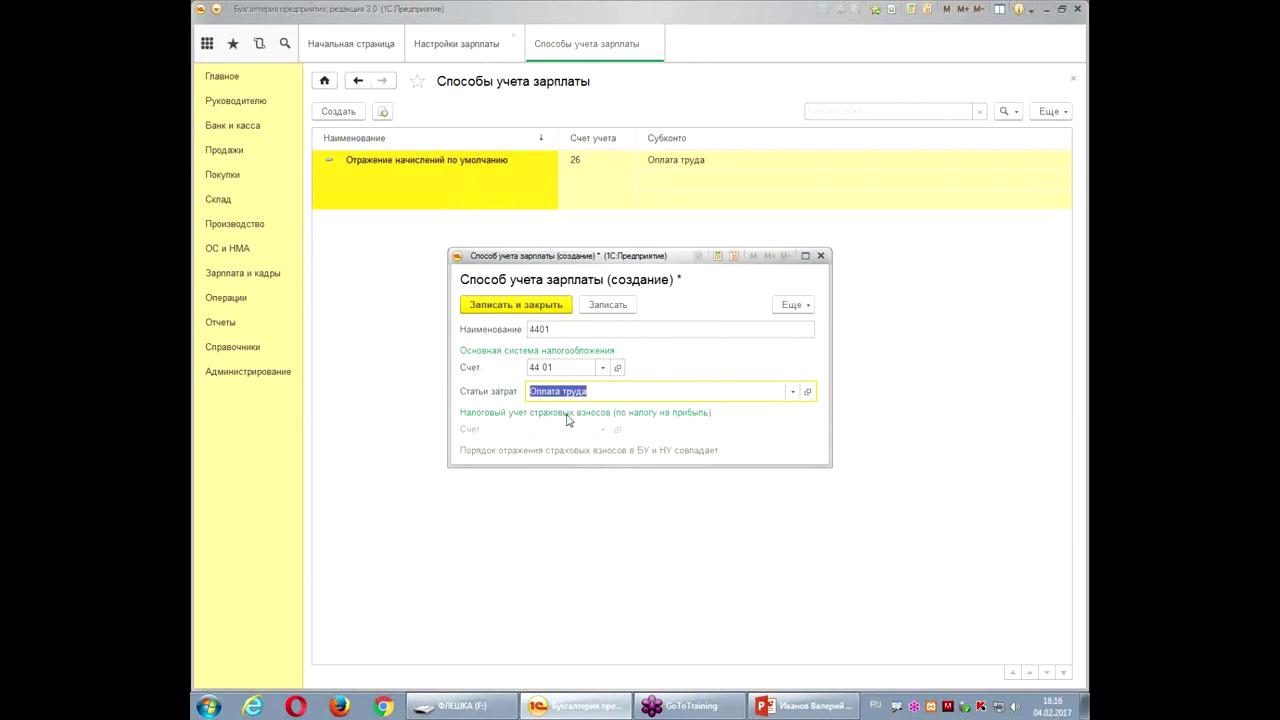
left_click(527, 309)
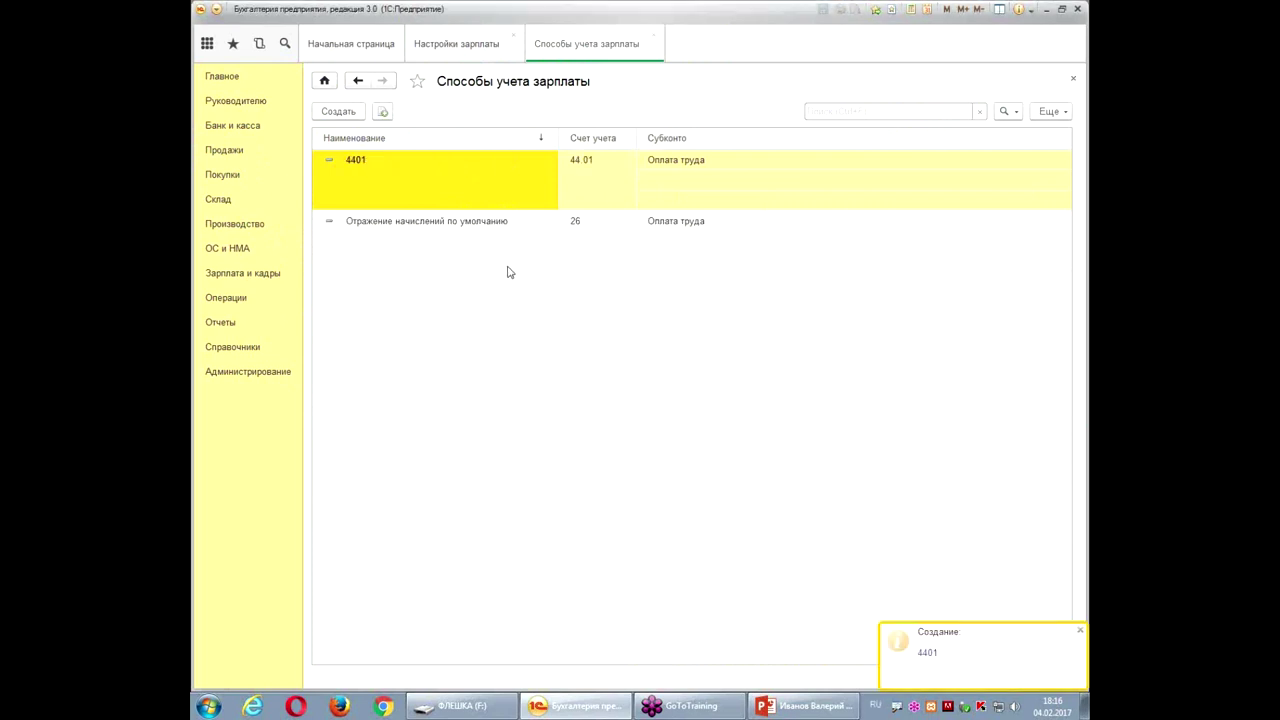
- Create a copied payroll accounting method named 84 with account 84.01 and save it
key("F9")
type("84")
key("Tab")
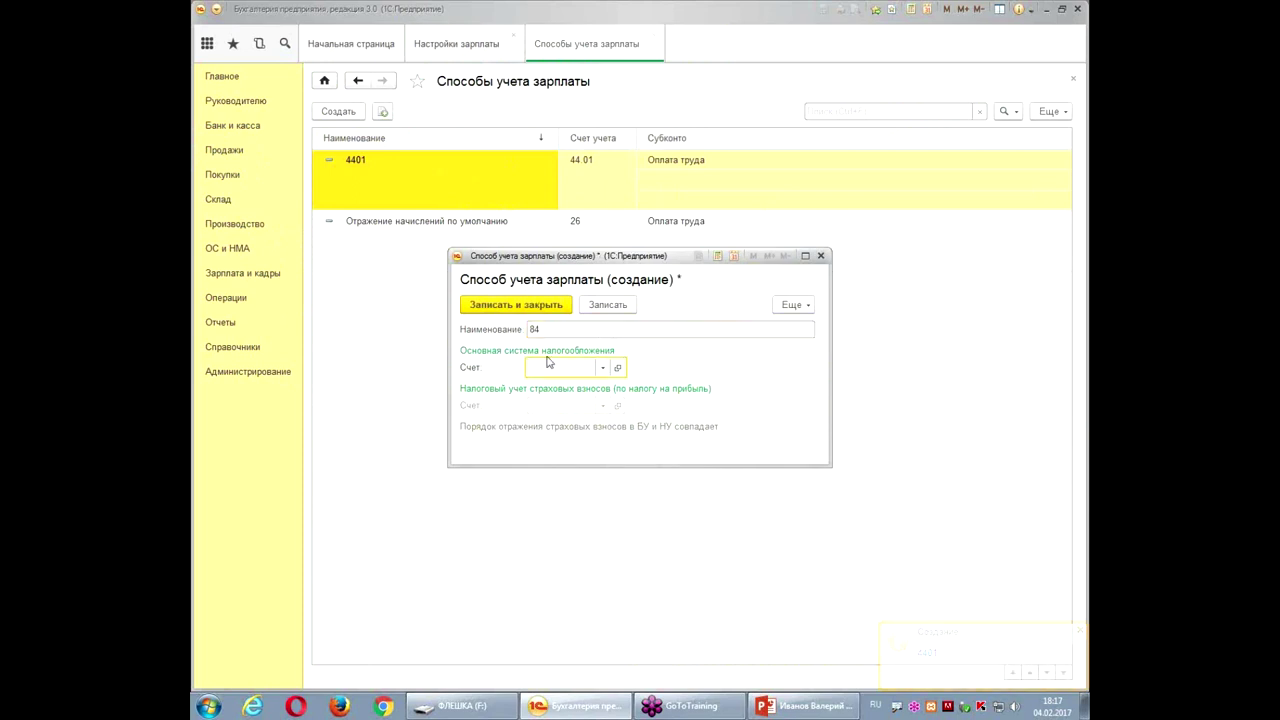
type("84")
left_click(548, 394)
left_click(501, 305)
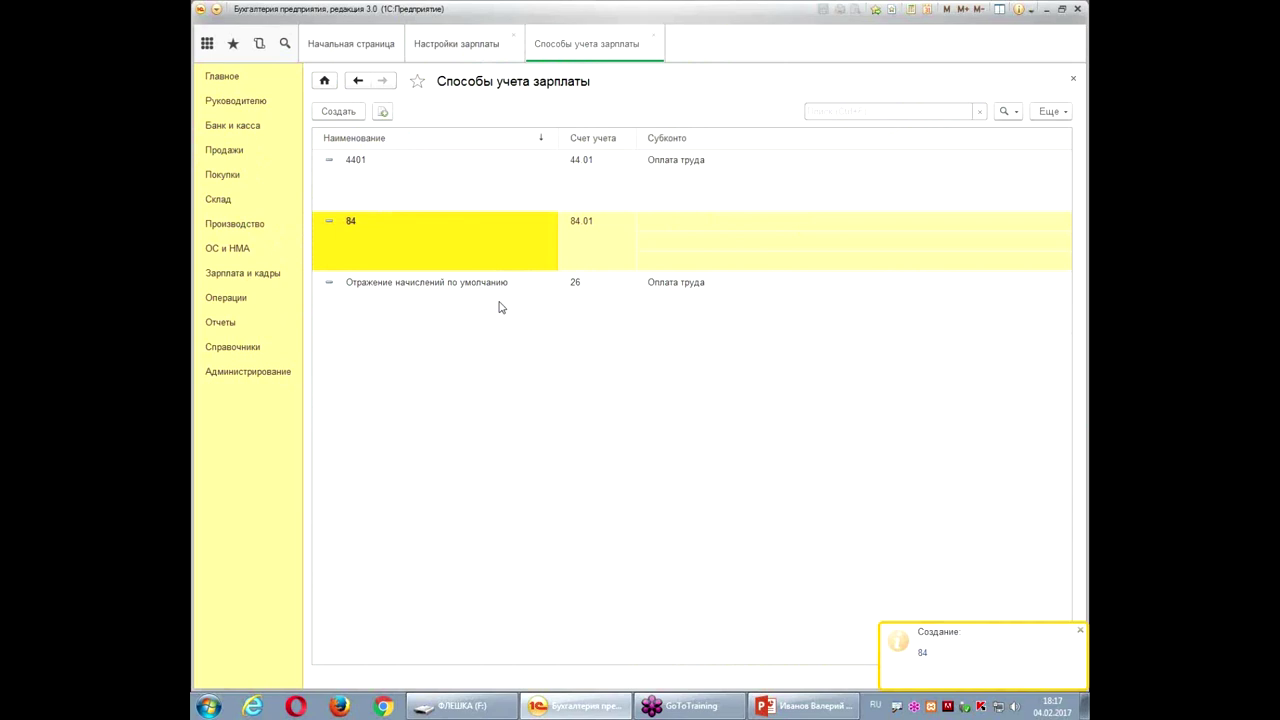
- Create a copied payroll accounting method named 91.01 with account 91.01, save it and close the list of methods
key("F9")
type("91")
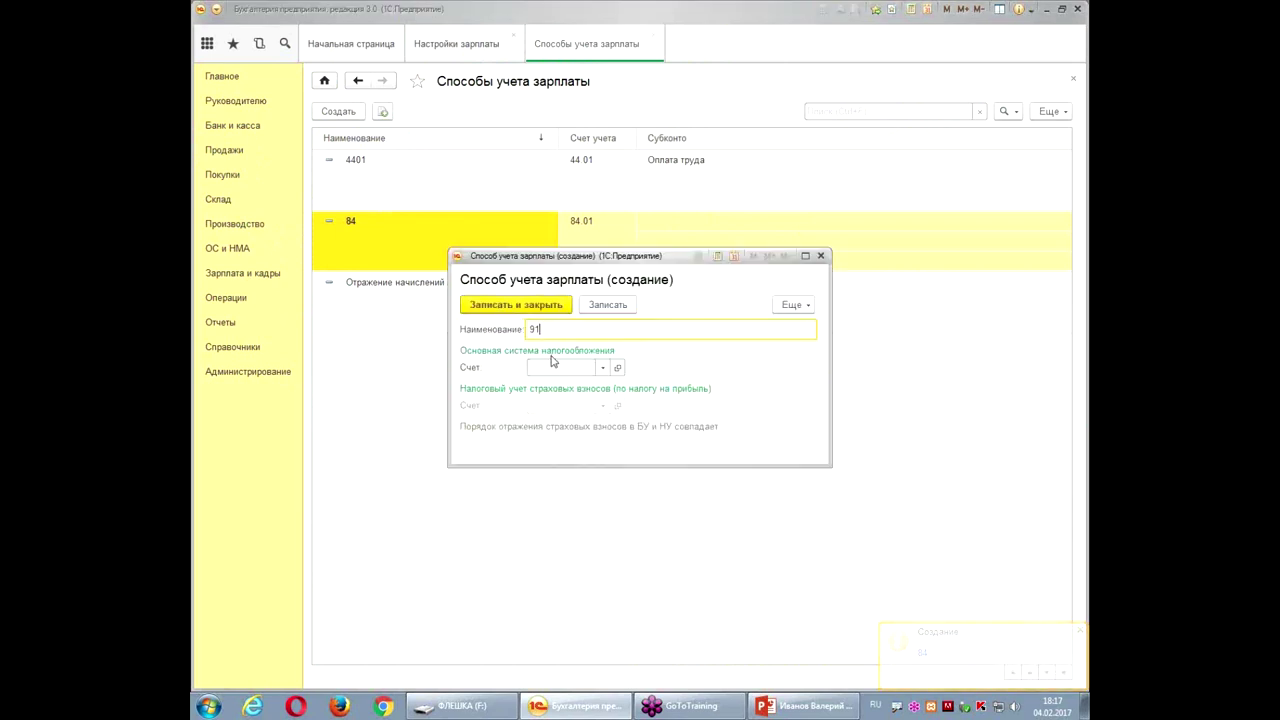
type(" 01")
left_click(550, 363)
type("91")
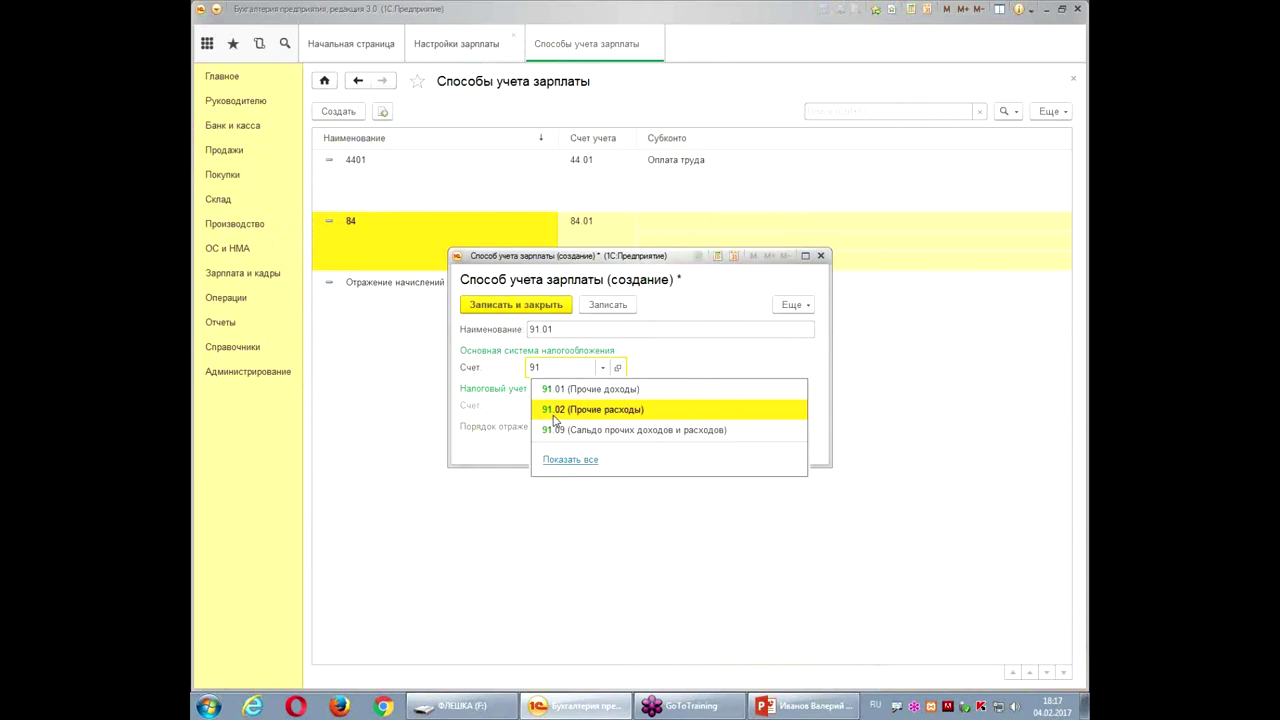
left_click(556, 412)
left_click(601, 367)
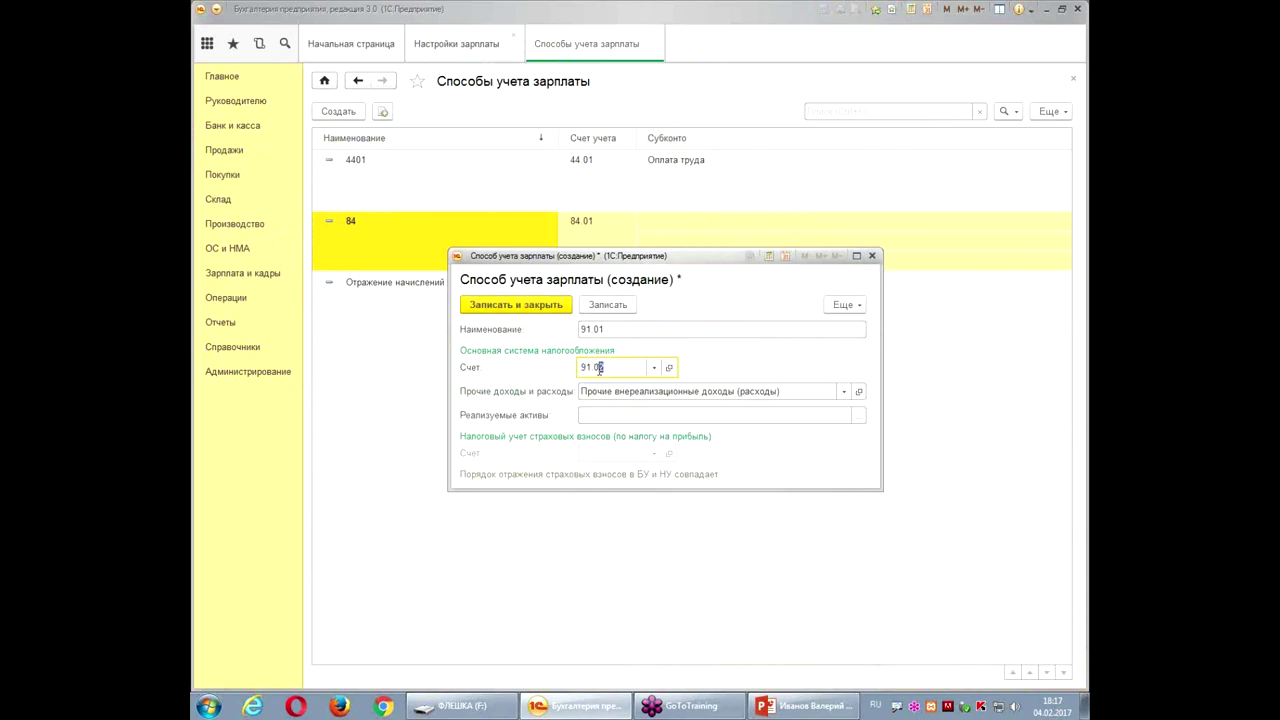
key("BackSpace")
type("1")
left_click(622, 391)
left_click(523, 305)
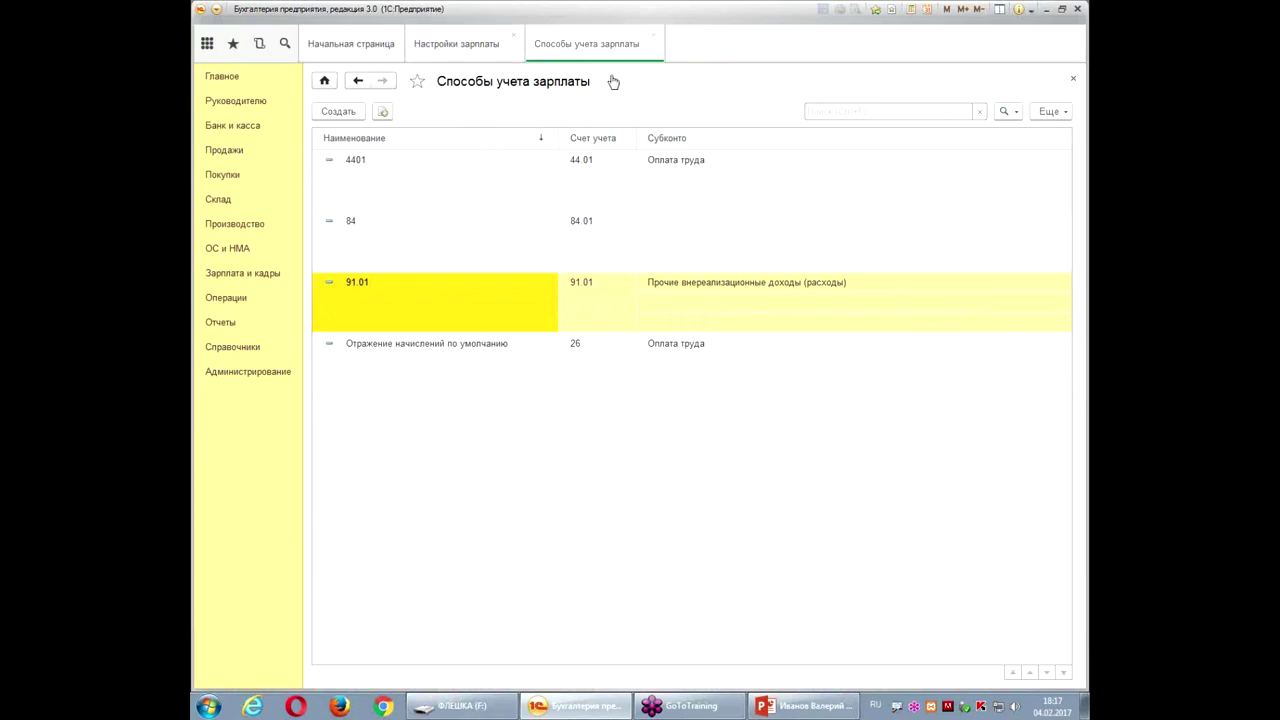
left_click(655, 37)
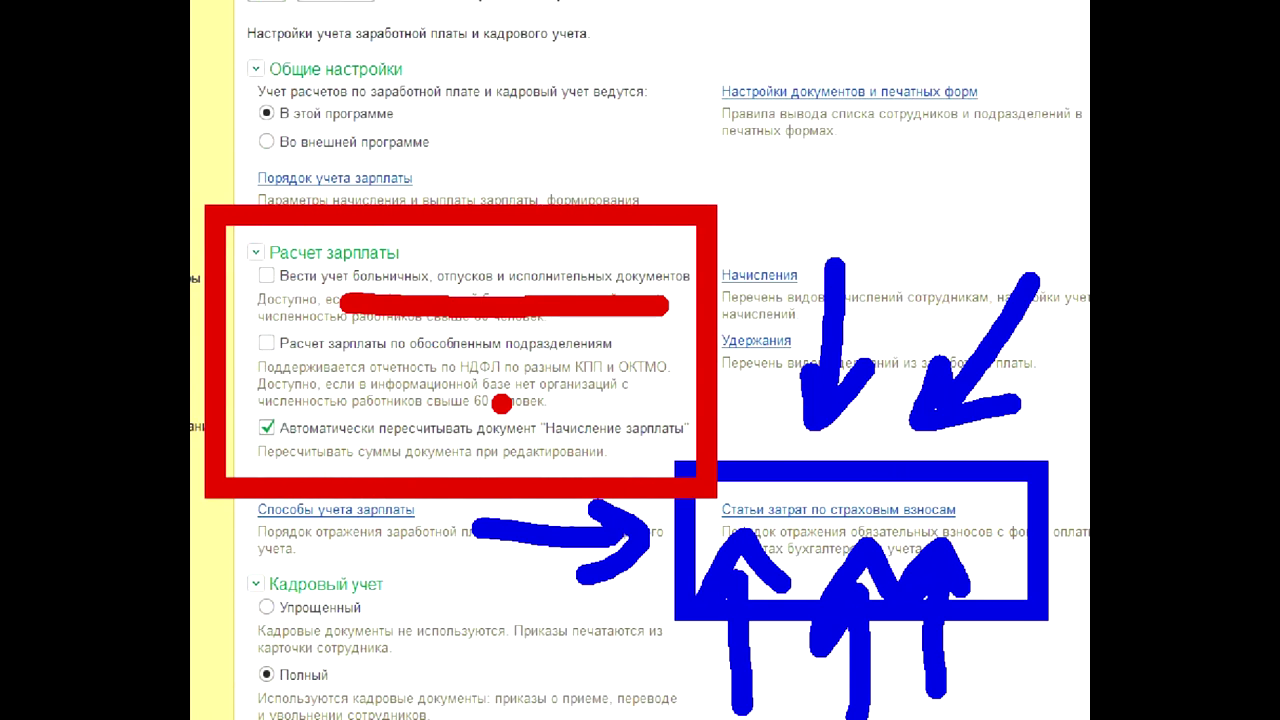
- Enable keeping records of sick leave, vacations and enforcement documents in the payroll calculation settings
mouse_move(245, 256)
left_mouse_down()
mouse_move(262, 272)
mouse_move(308, 229)
left_mouse_up()
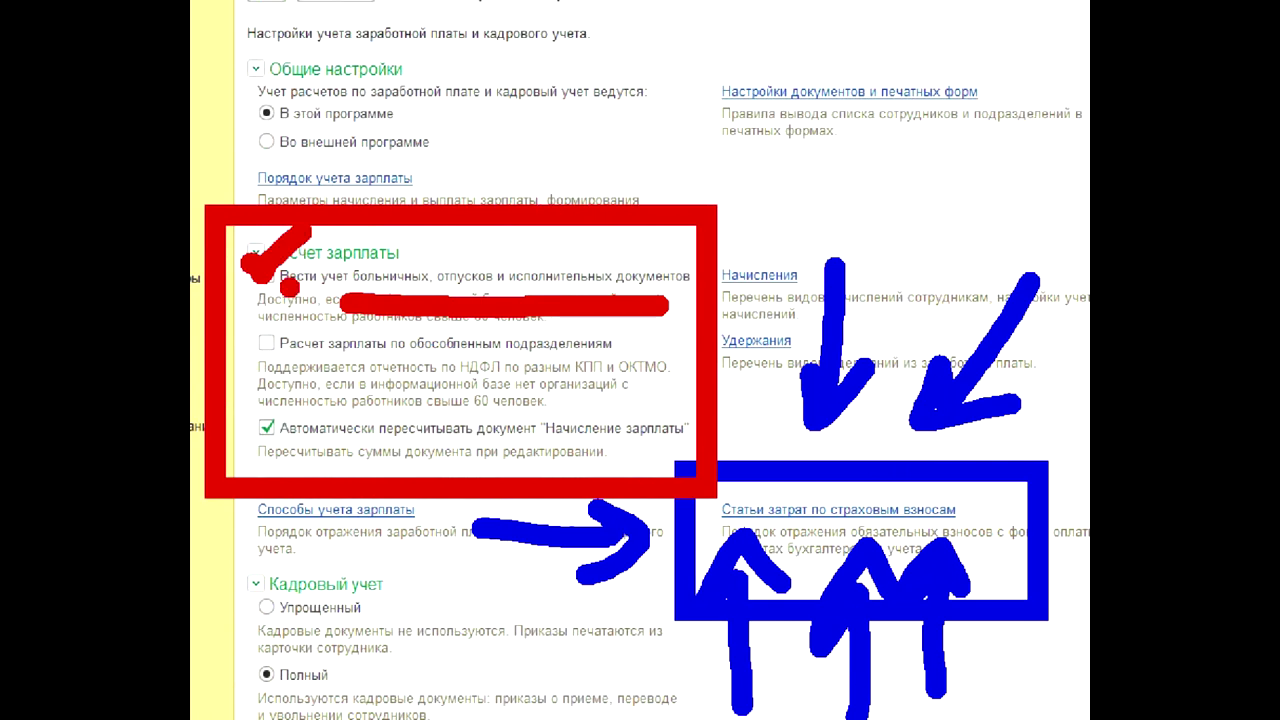
left_click_drag(252, 298, 334, 301)
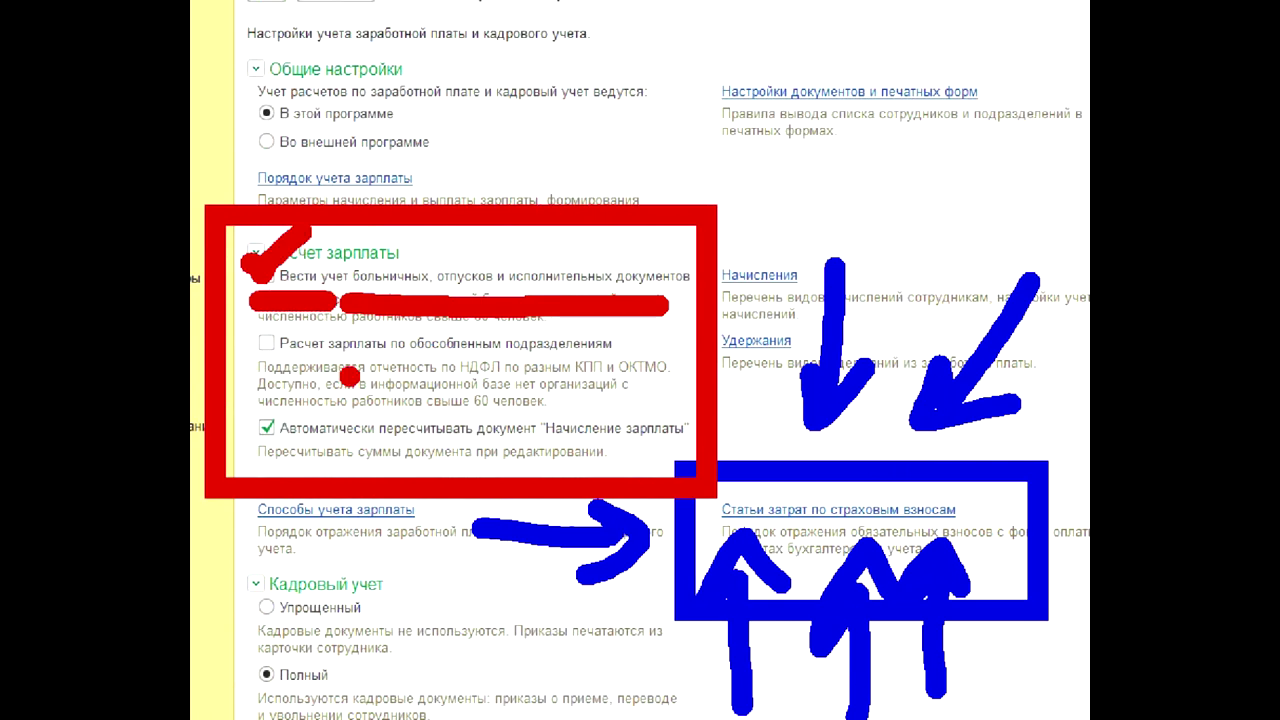
key("Escape")
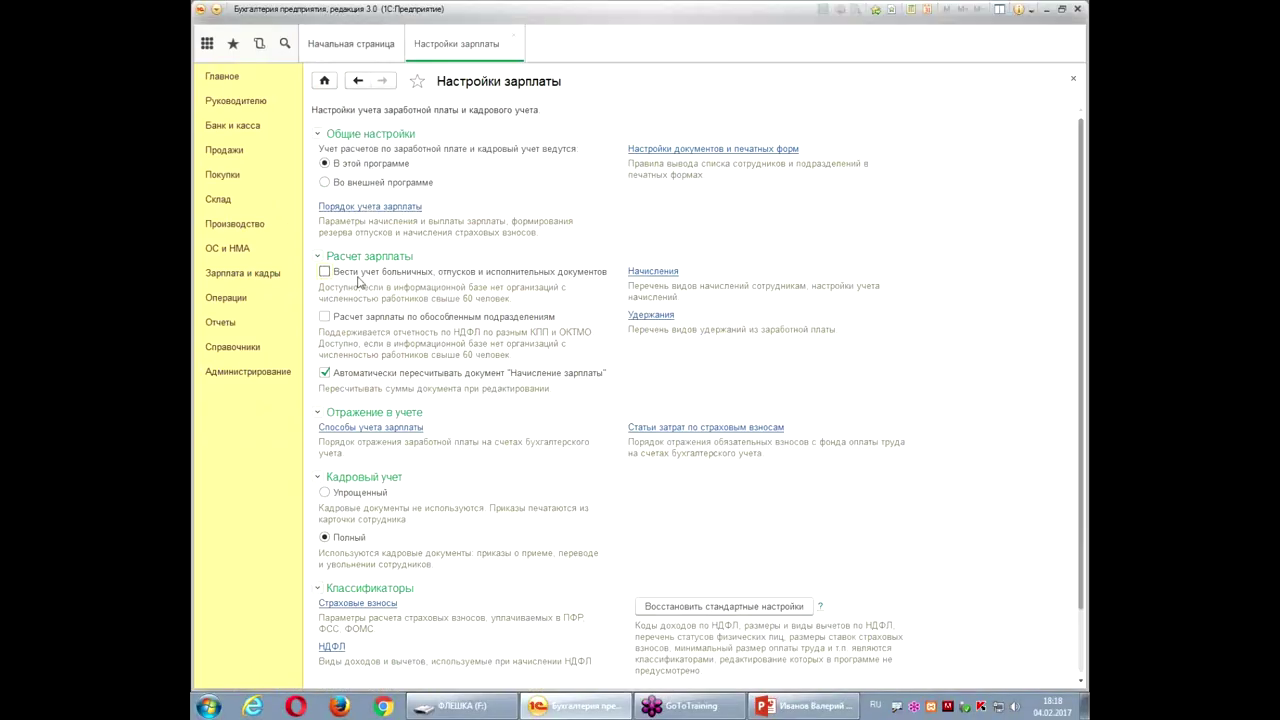
left_click(324, 271)
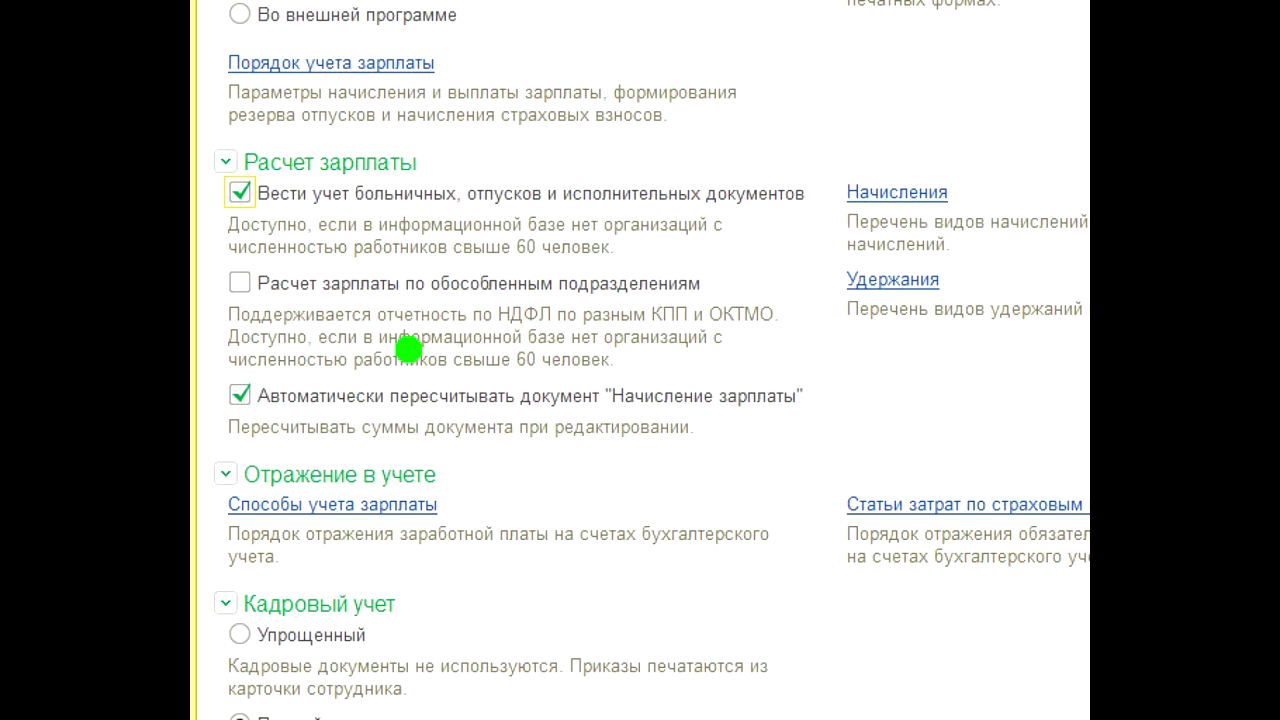
mouse_move(229, 266)
left_mouse_down()
mouse_move(290, 253)
mouse_move(195, 258)
mouse_move(210, 345)
left_mouse_up()
mouse_move(514, 246)
left_mouse_down()
mouse_move(780, 266)
mouse_move(792, 355)
mouse_move(702, 376)
left_mouse_up()
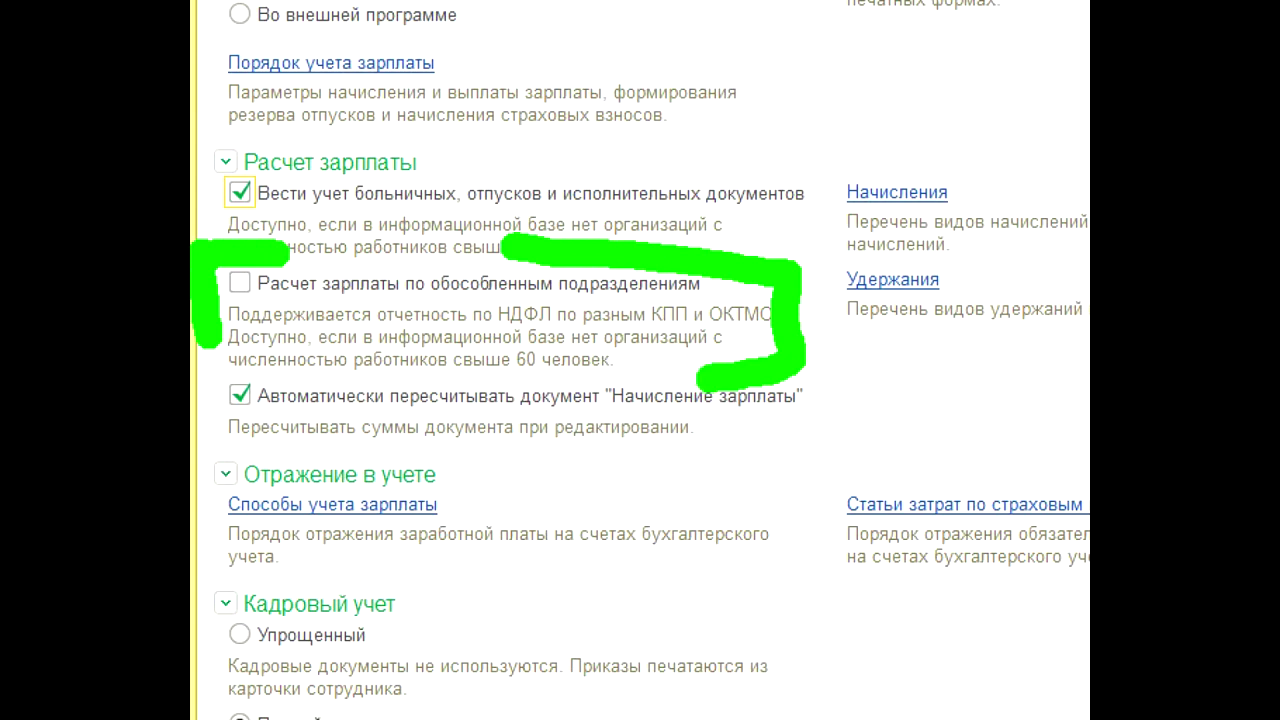
mouse_move(368, 467)
left_mouse_down()
mouse_move(738, 467)
mouse_move(885, 372)
mouse_move(828, 362)
left_mouse_up()
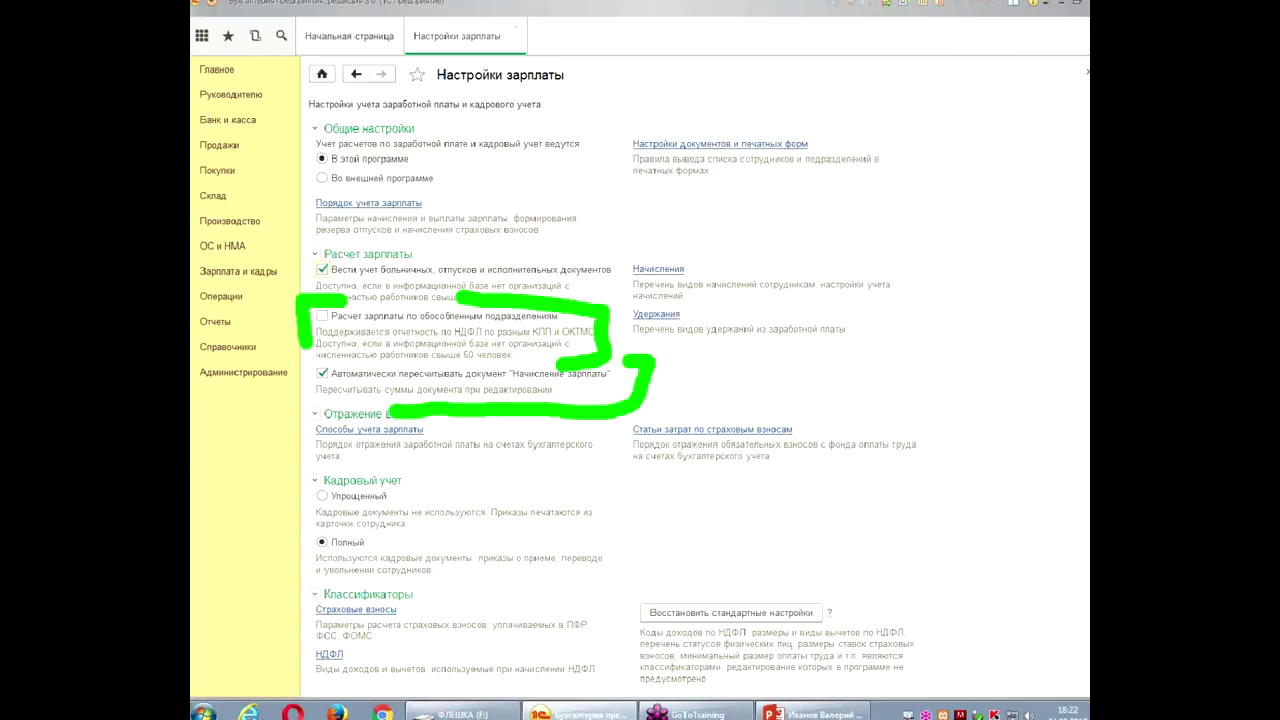
key("Escape")
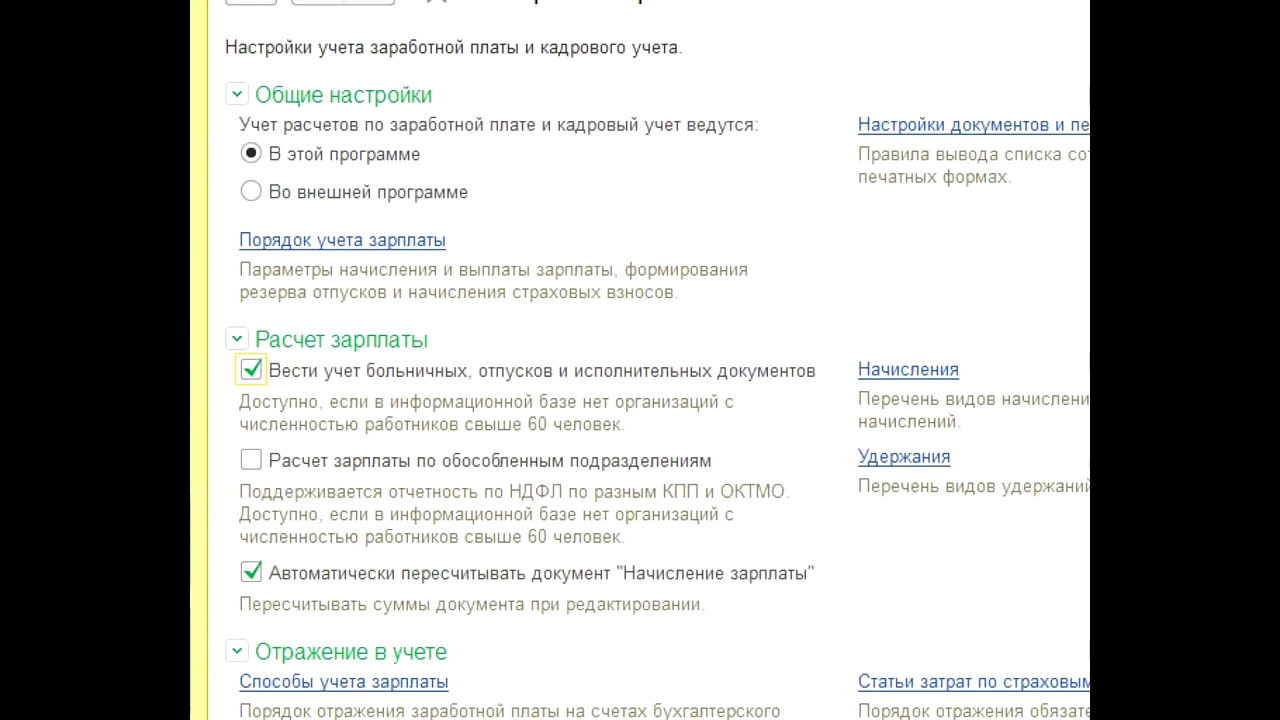
- Open the list of employee accrual types (Начисления) from the payroll settings
key("r")
mouse_move(757, 368)
left_mouse_down()
mouse_move(891, 459)
mouse_move(1005, 462)
left_mouse_up()
mouse_move(771, 340)
left_mouse_down()
mouse_move(1004, 470)
mouse_move(1067, 489)
left_mouse_up()
mouse_move(960, 240)
left_mouse_down()
mouse_move(966, 302)
mouse_move(1028, 268)
left_mouse_up()
key("Escape")
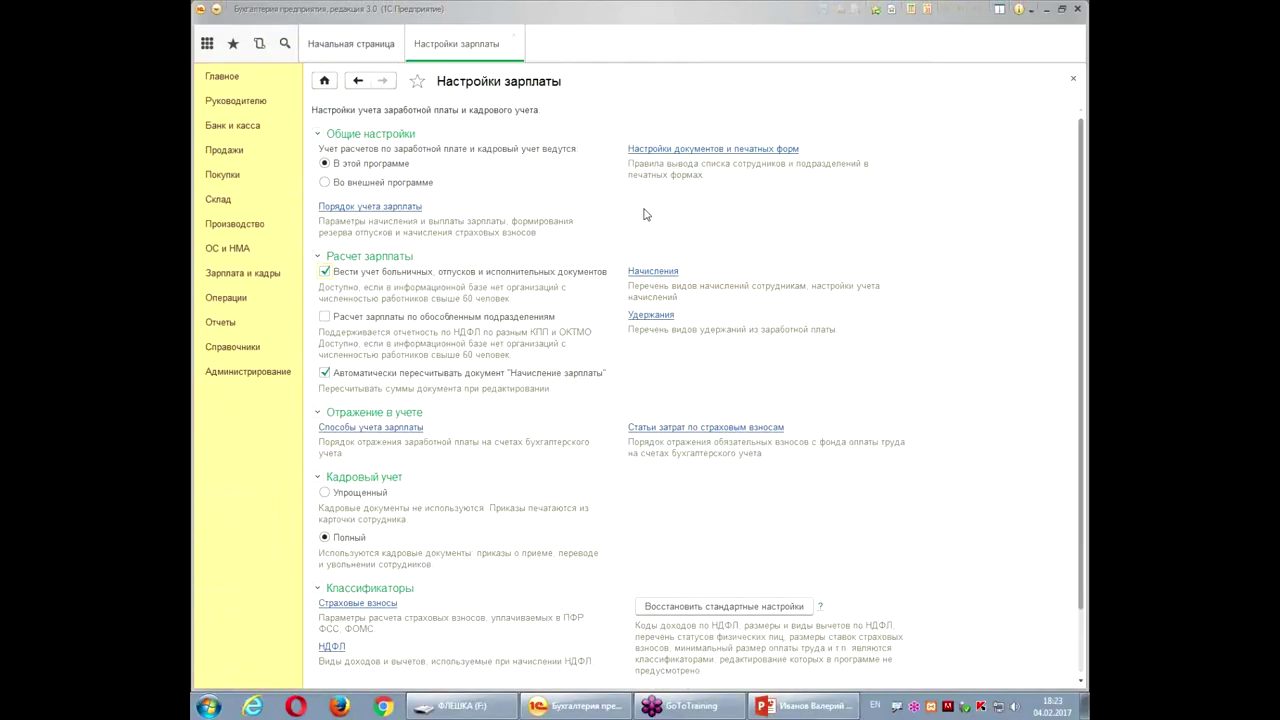
left_click(646, 271)
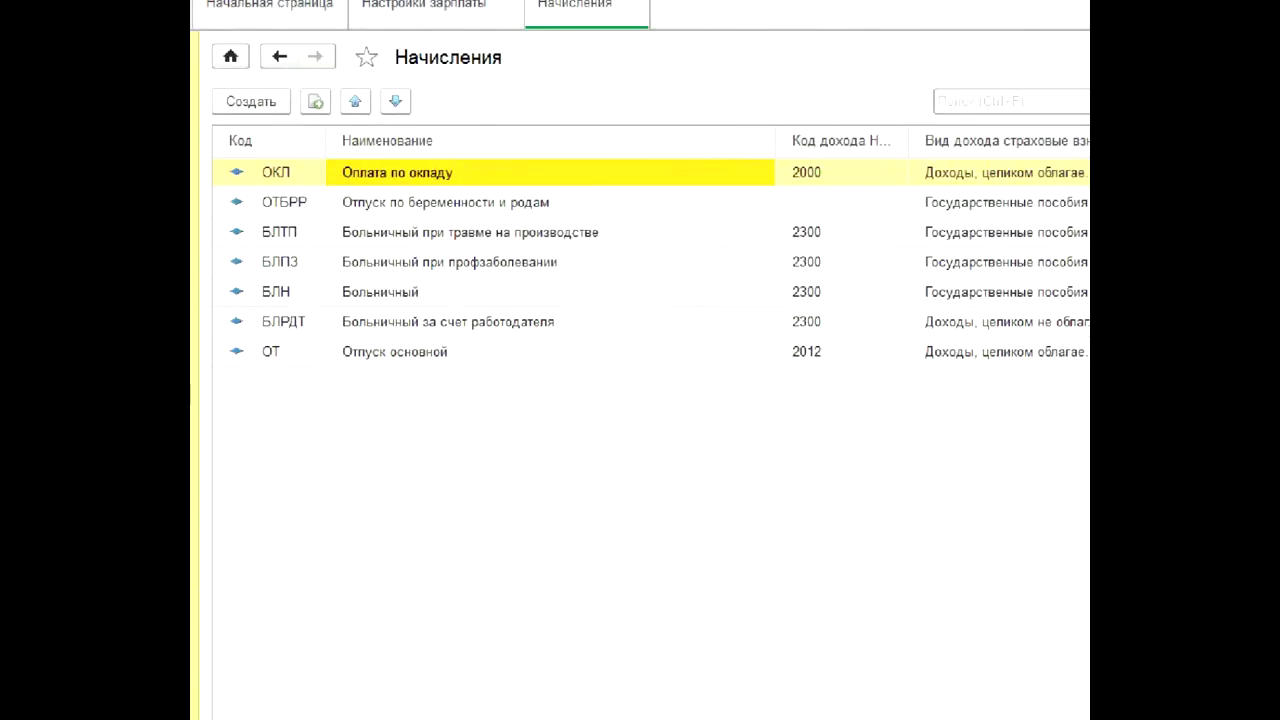
mouse_move(520, 118)
left_mouse_down()
mouse_move(560, 164)
mouse_move(597, 112)
left_mouse_up()
mouse_move(568, 158)
left_mouse_down()
mouse_move(595, 188)
mouse_move(645, 152)
left_mouse_up()
left_click_drag(594, 210, 668, 202)
left_click_drag(620, 250, 684, 250)
mouse_move(640, 320)
left_mouse_down()
mouse_move(655, 365)
mouse_move(700, 315)
left_mouse_up()
left_click(663, 398)
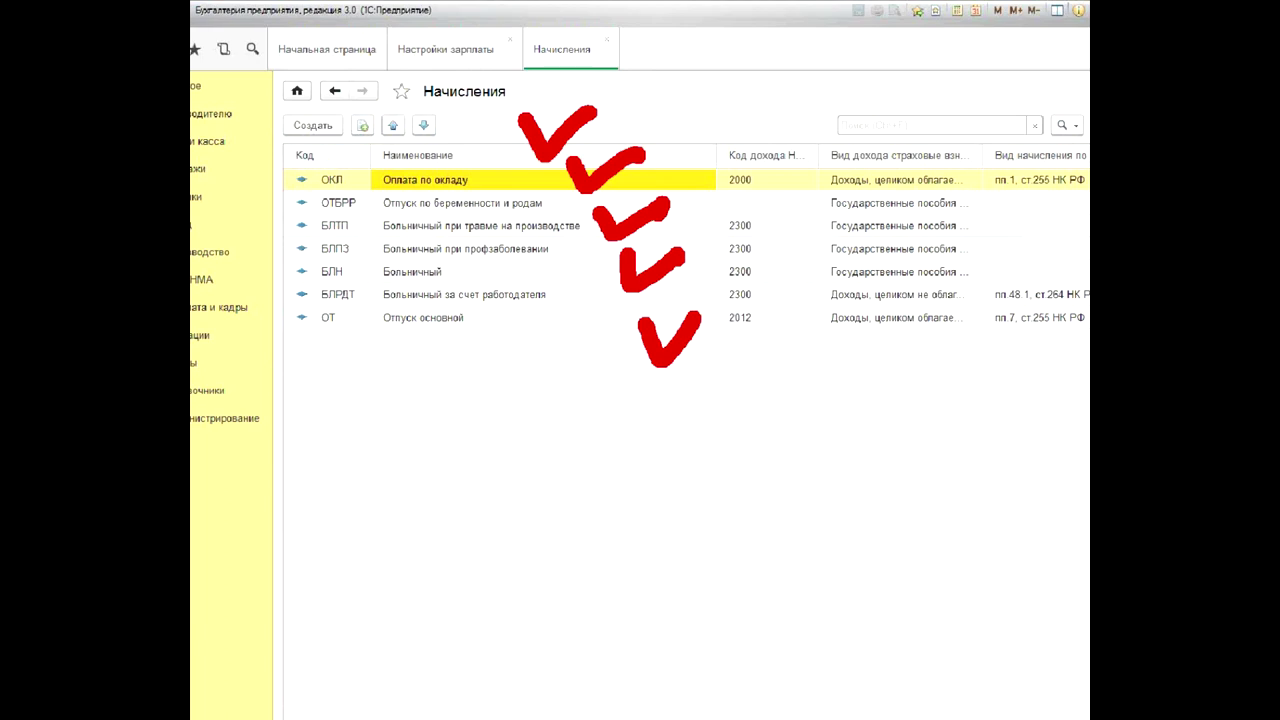
mouse_move(952, 167)
left_mouse_down()
mouse_move(1086, 292)
mouse_move(1086, 334)
mouse_move(1084, 306)
left_mouse_up()
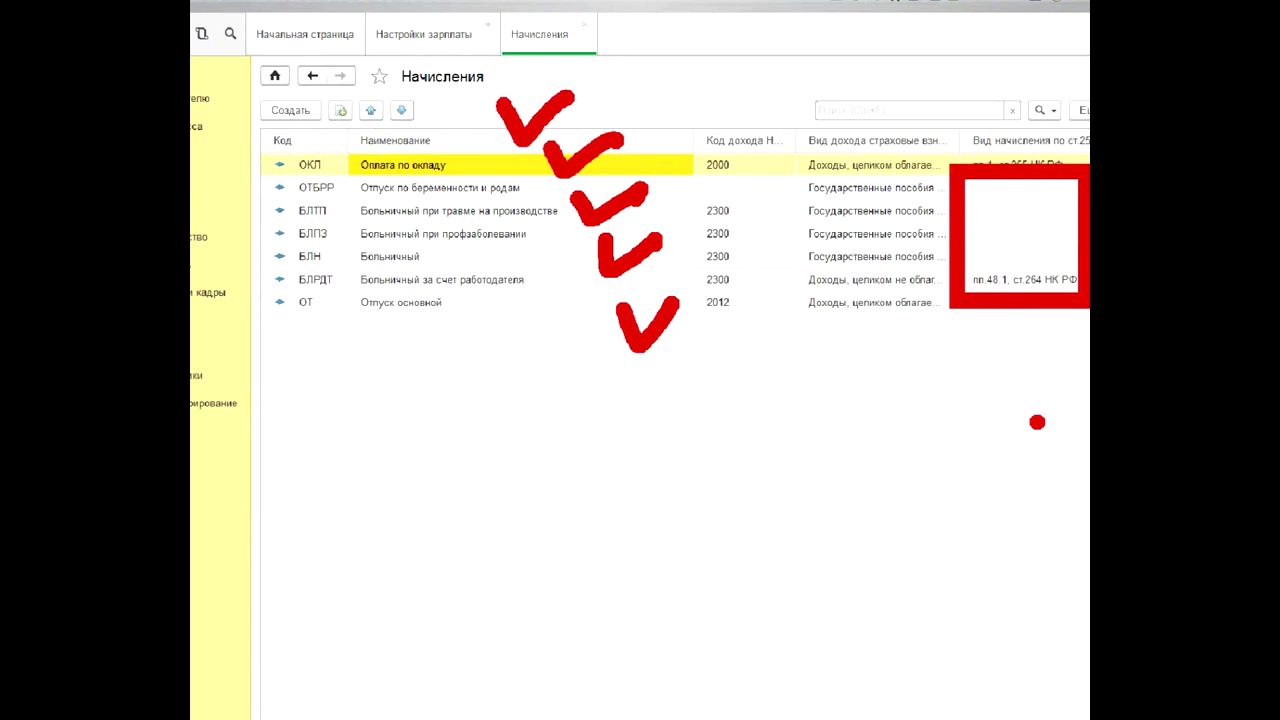
left_click_drag(648, 345, 637, 470)
mouse_move(625, 412)
left_mouse_down()
mouse_move(662, 398)
mouse_move(692, 460)
left_mouse_up()
mouse_move(705, 362)
left_mouse_down()
mouse_move(744, 458)
mouse_move(756, 404)
left_mouse_up()
left_click_drag(812, 384, 800, 390)
left_click_drag(700, 465, 712, 558)
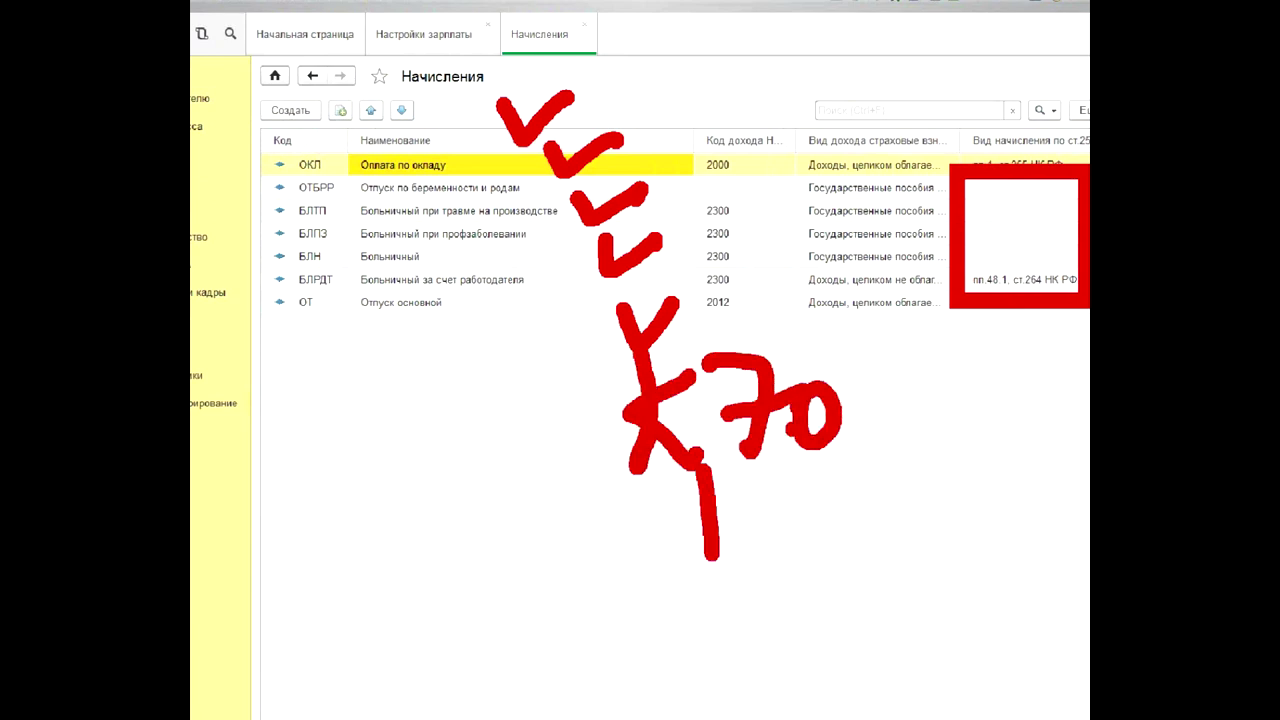
left_click_drag(760, 482, 780, 568)
mouse_move(843, 472)
left_mouse_down()
mouse_move(812, 498)
mouse_move(805, 530)
left_mouse_up()
mouse_move(888, 462)
left_mouse_down()
mouse_move(868, 480)
mouse_move(885, 470)
mouse_move(862, 560)
left_mouse_up()
left_click_drag(912, 538, 920, 560)
left_click_drag(942, 462, 986, 536)
left_click_drag(966, 458, 932, 546)
mouse_move(380, 360)
left_mouse_down()
mouse_move(320, 442)
mouse_move(410, 456)
left_mouse_up()
mouse_move(340, 380)
left_mouse_down()
mouse_move(300, 438)
mouse_move(296, 414)
left_mouse_up()
mouse_move(390, 360)
left_mouse_down()
mouse_move(402, 335)
mouse_move(378, 400)
left_mouse_up()
mouse_move(700, 525)
left_mouse_down()
mouse_move(1050, 492)
mouse_move(730, 565)
left_mouse_up()
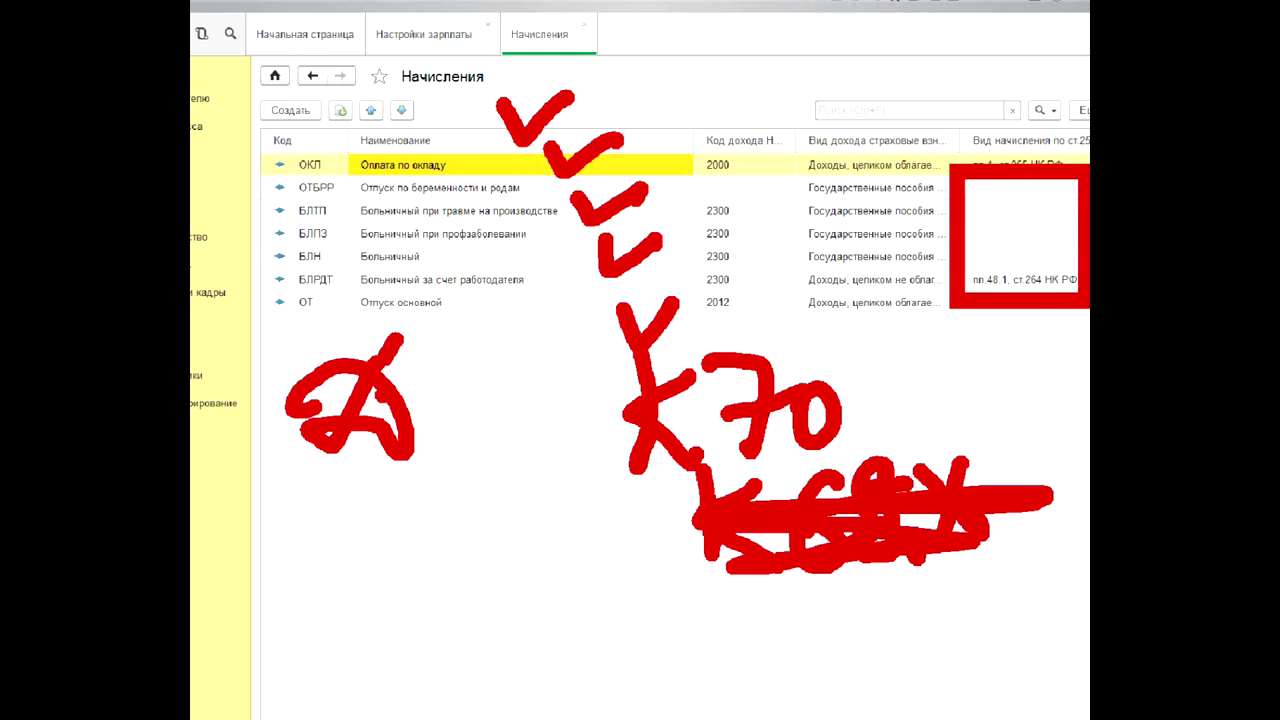
left_click_drag(764, 488, 1048, 483)
left_click_drag(986, 560, 694, 570)
mouse_move(714, 494)
left_mouse_down()
mouse_move(938, 524)
mouse_move(634, 525)
left_mouse_up()
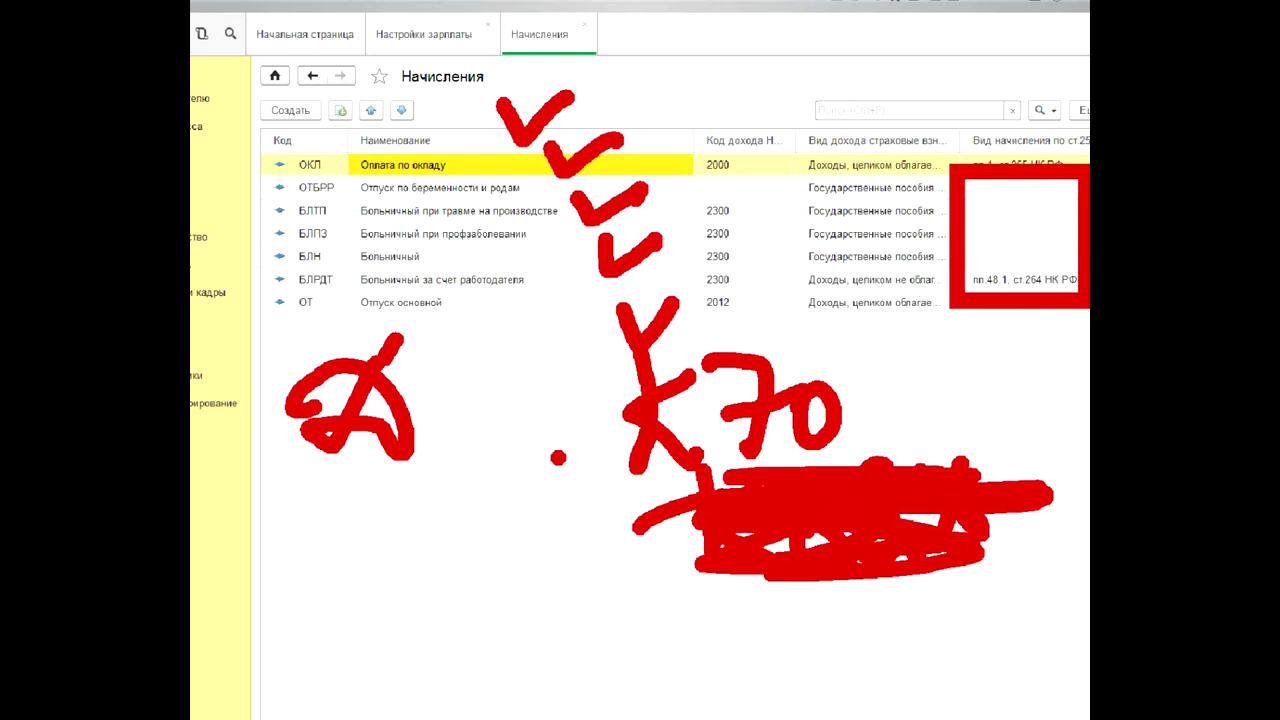
mouse_move(457, 337)
left_mouse_down()
mouse_move(445, 405)
mouse_move(510, 398)
left_mouse_up()
left_click_drag(500, 368, 492, 456)
mouse_move(530, 345)
left_mouse_down()
mouse_move(512, 405)
mouse_move(556, 398)
left_mouse_up()
mouse_move(545, 376)
left_mouse_down()
mouse_move(540, 446)
mouse_move(556, 452)
left_mouse_up()
left_click_drag(580, 400, 578, 402)
left_click_drag(608, 382, 605, 460)
left_click(585, 589)
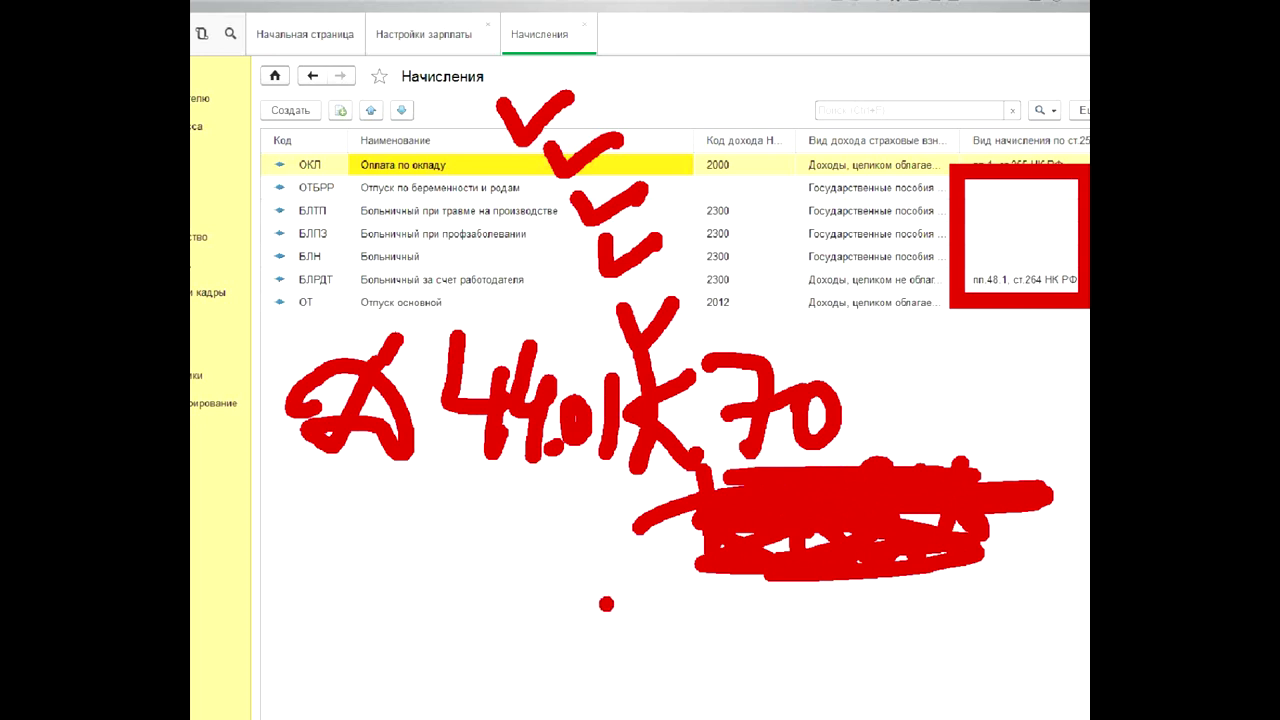
key("g")
left_click_drag(612, 548, 632, 640)
mouse_move(688, 552)
left_mouse_down()
mouse_move(655, 640)
mouse_move(712, 680)
left_mouse_up()
mouse_move(697, 580)
left_mouse_down()
mouse_move(765, 576)
mouse_move(732, 640)
left_mouse_up()
left_click_drag(775, 585, 800, 632)
left_click_drag(825, 588, 822, 590)
mouse_move(458, 556)
left_mouse_down()
mouse_move(415, 566)
mouse_move(440, 655)
left_mouse_up()
left_click_drag(358, 598, 325, 620)
mouse_move(500, 572)
left_mouse_down()
mouse_move(455, 640)
mouse_move(520, 615)
left_mouse_up()
mouse_move(535, 600)
left_mouse_down()
mouse_move(525, 665)
mouse_move(575, 650)
left_mouse_up()
left_click_drag(602, 570, 596, 668)
left_click_drag(462, 688, 728, 700)
left_click(862, 708)
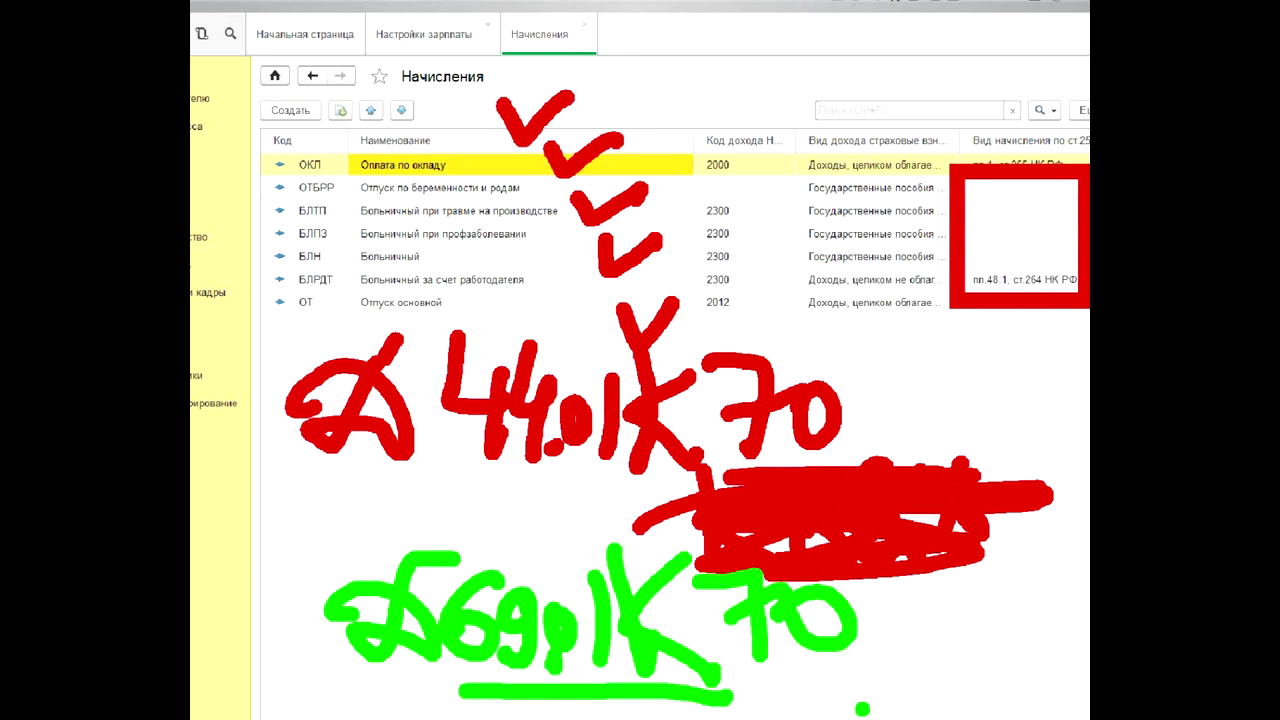
left_click_drag(983, 180, 1072, 246)
left_click_drag(972, 262, 1086, 180)
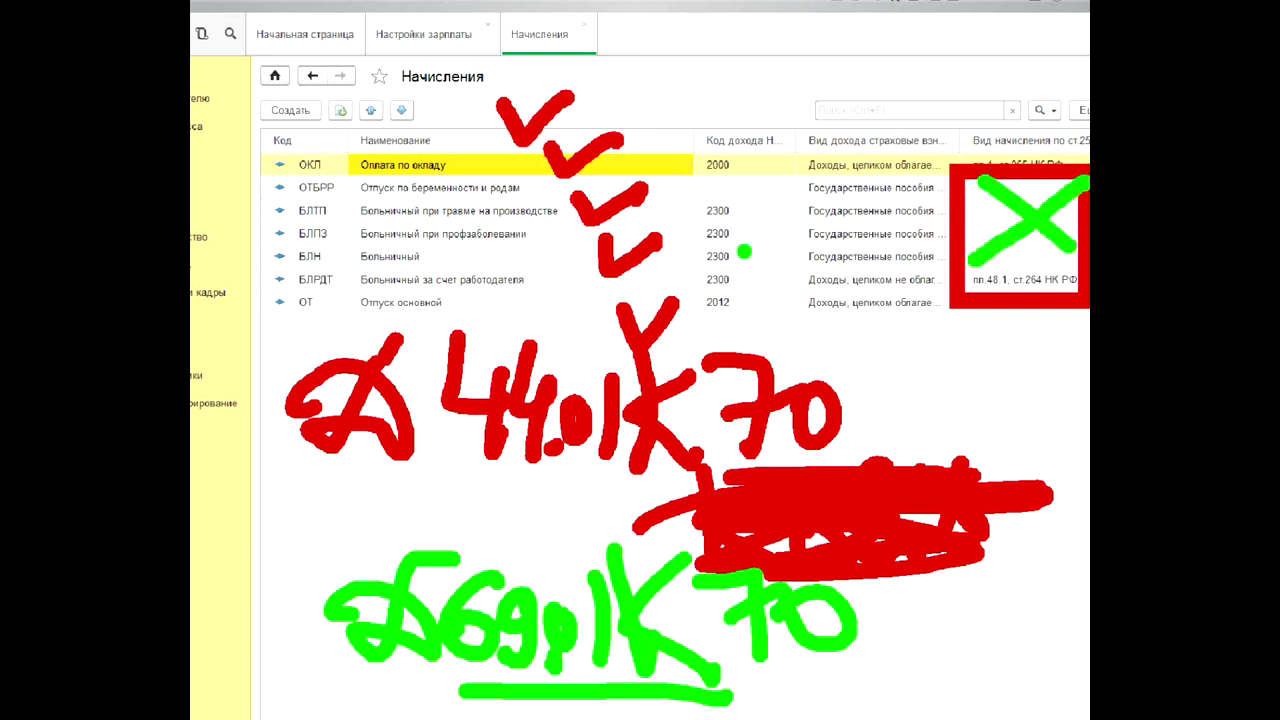
mouse_move(698, 184)
left_mouse_down()
mouse_move(668, 298)
mouse_move(690, 296)
left_mouse_up()
mouse_move(746, 198)
left_mouse_down()
mouse_move(796, 202)
mouse_move(790, 270)
mouse_move(752, 297)
left_mouse_up()
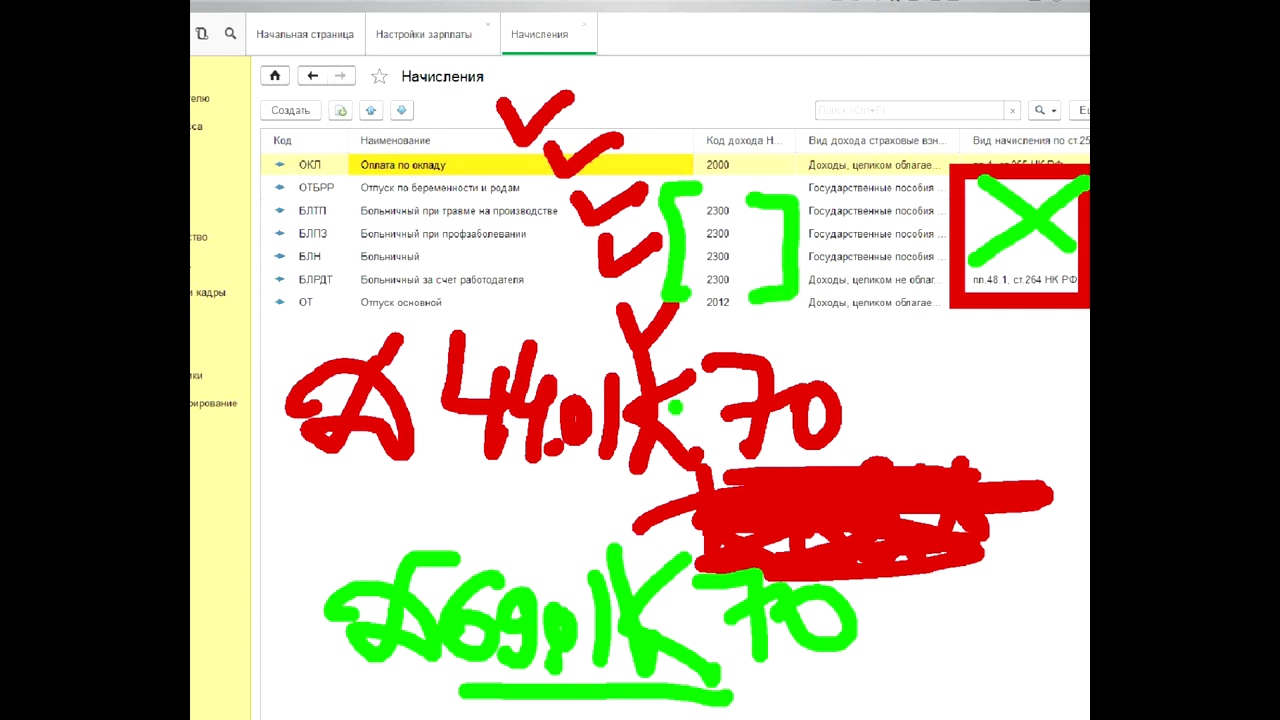
mouse_move(376, 187)
left_mouse_down()
mouse_move(336, 246)
mouse_move(380, 296)
left_mouse_up()
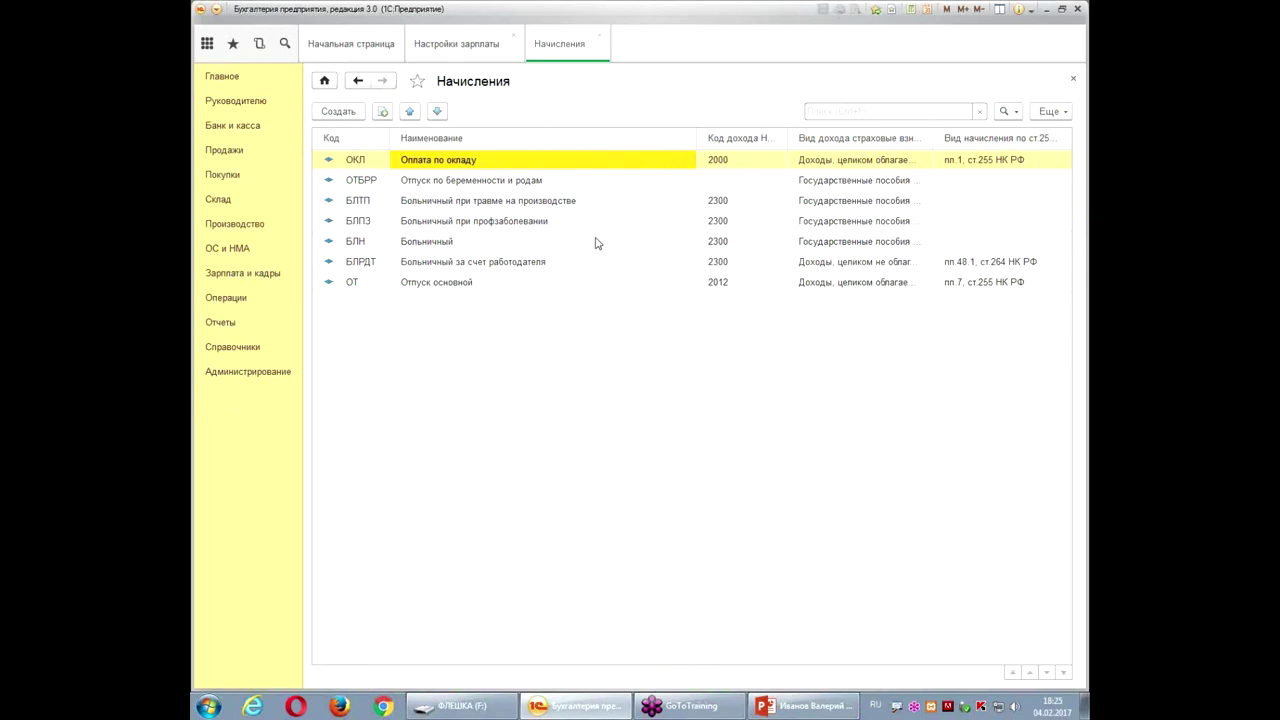
- Open the accrual Больничный за счет работодателя, examine its tax, insurance and accounting reflection settings, and close it without changes
left_click(491, 279)
double_click(517, 260)
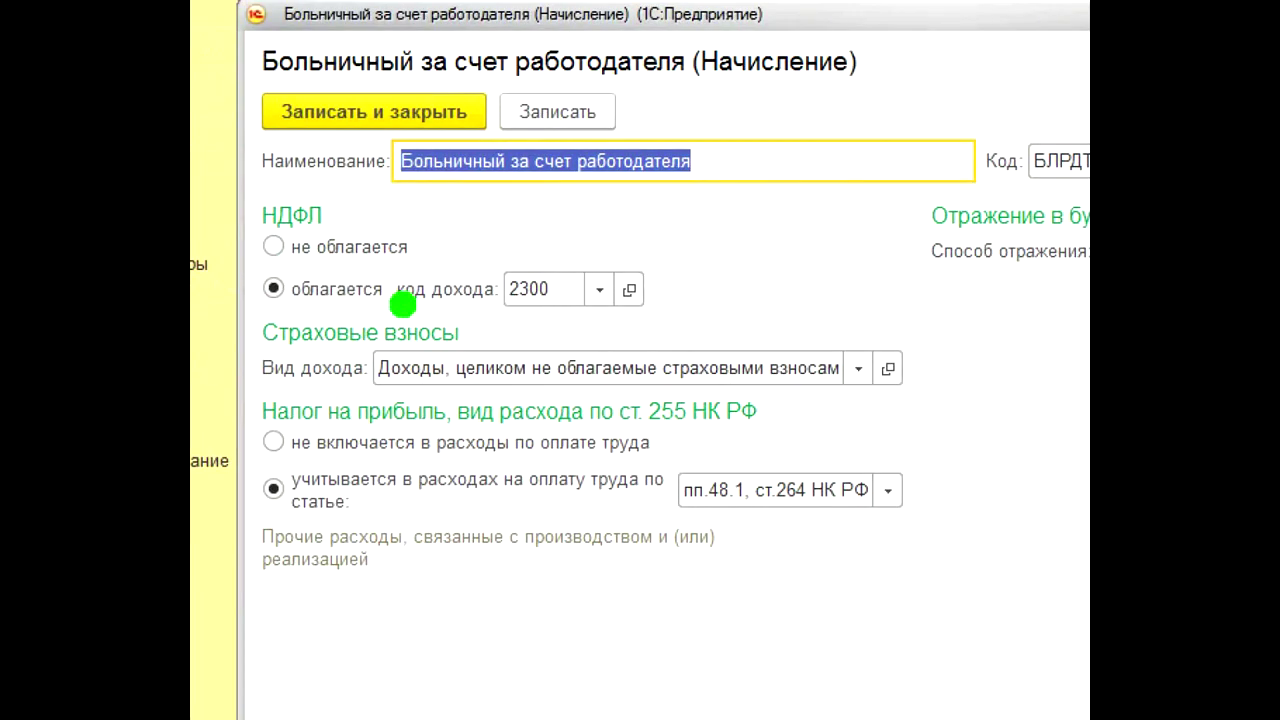
mouse_move(390, 211)
left_mouse_down()
mouse_move(440, 190)
mouse_move(340, 350)
mouse_move(870, 300)
mouse_move(770, 400)
mouse_move(420, 408)
mouse_move(320, 368)
mouse_move(240, 555)
mouse_move(466, 560)
left_mouse_up()
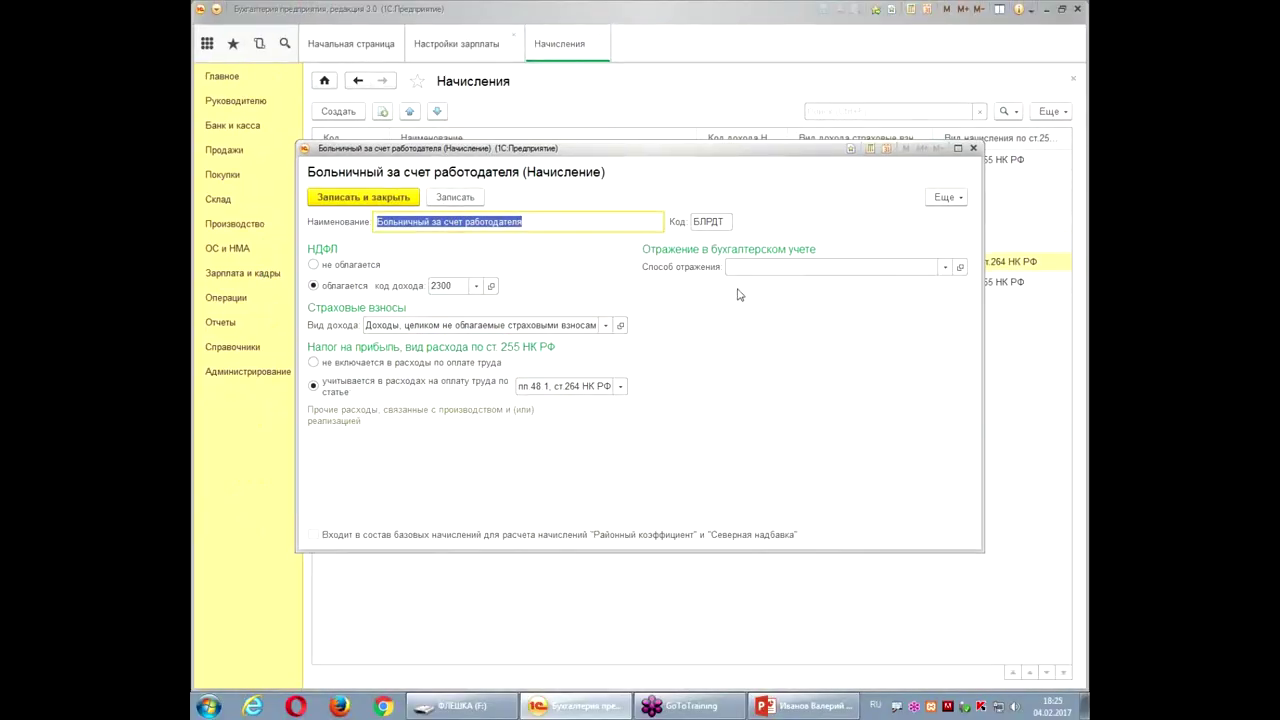
mouse_move(598, 300)
left_mouse_down()
mouse_move(985, 312)
mouse_move(600, 312)
left_mouse_up()
left_click_drag(730, 218, 888, 296)
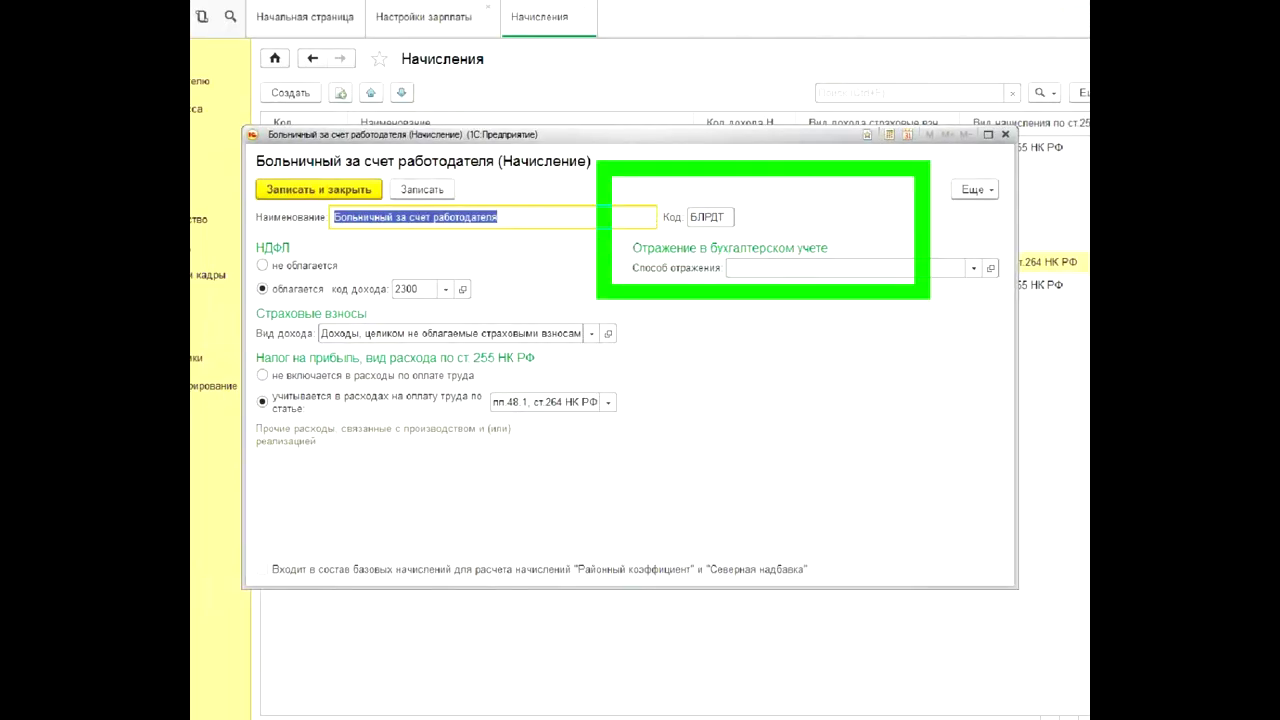
mouse_move(780, 293)
left_mouse_down()
mouse_move(830, 252)
mouse_move(908, 233)
left_mouse_up()
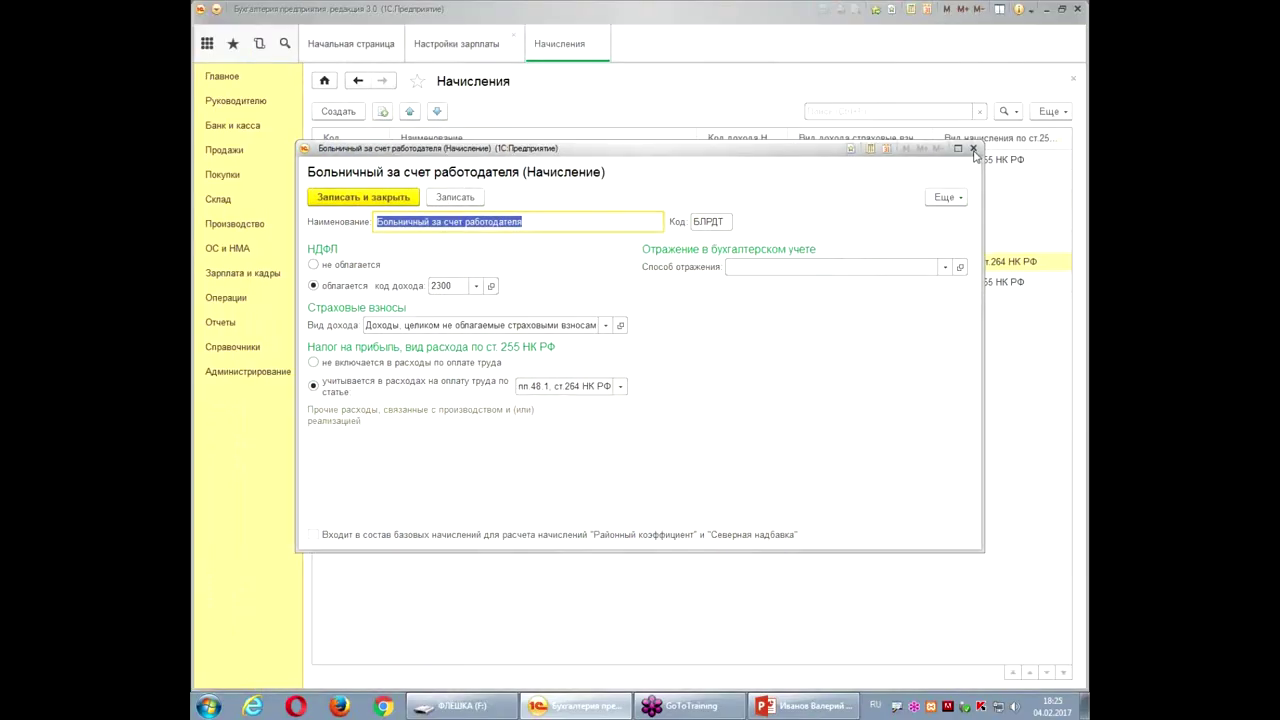
left_click(973, 149)
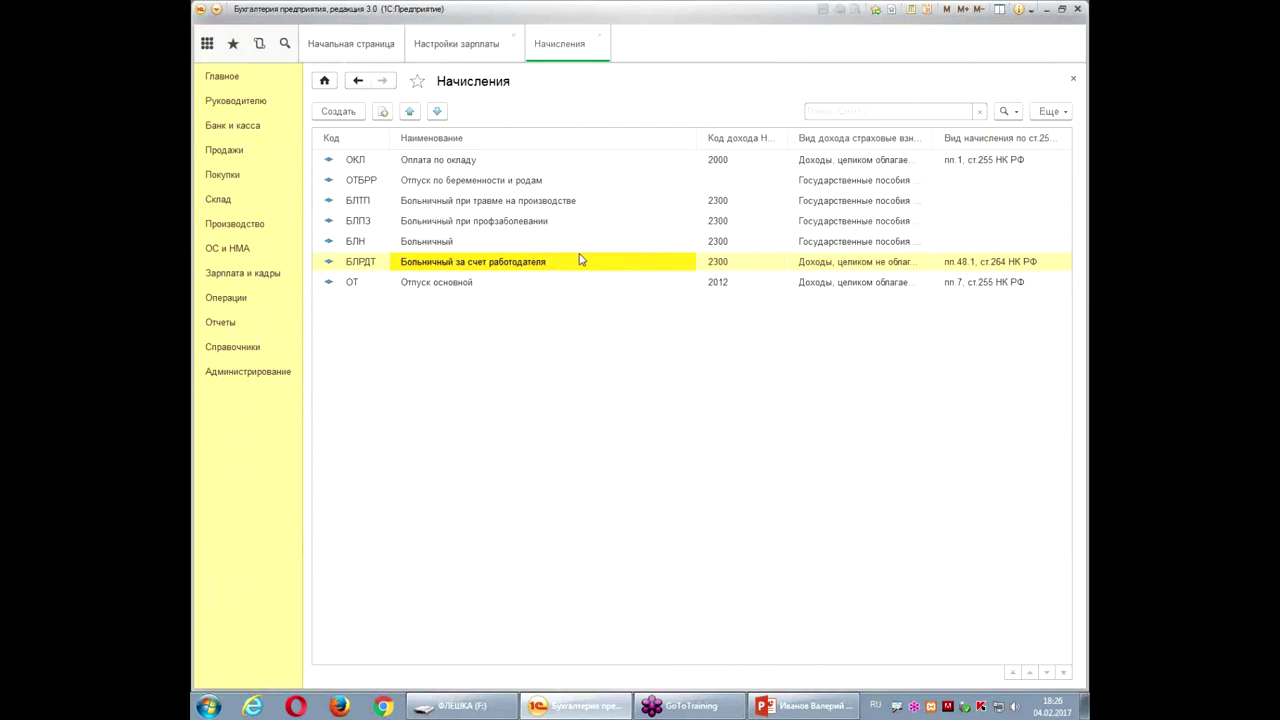
- Open the accrual Оплата по окладу, review its accounting reflection settings, and close it together with the accruals list
left_click(511, 165)
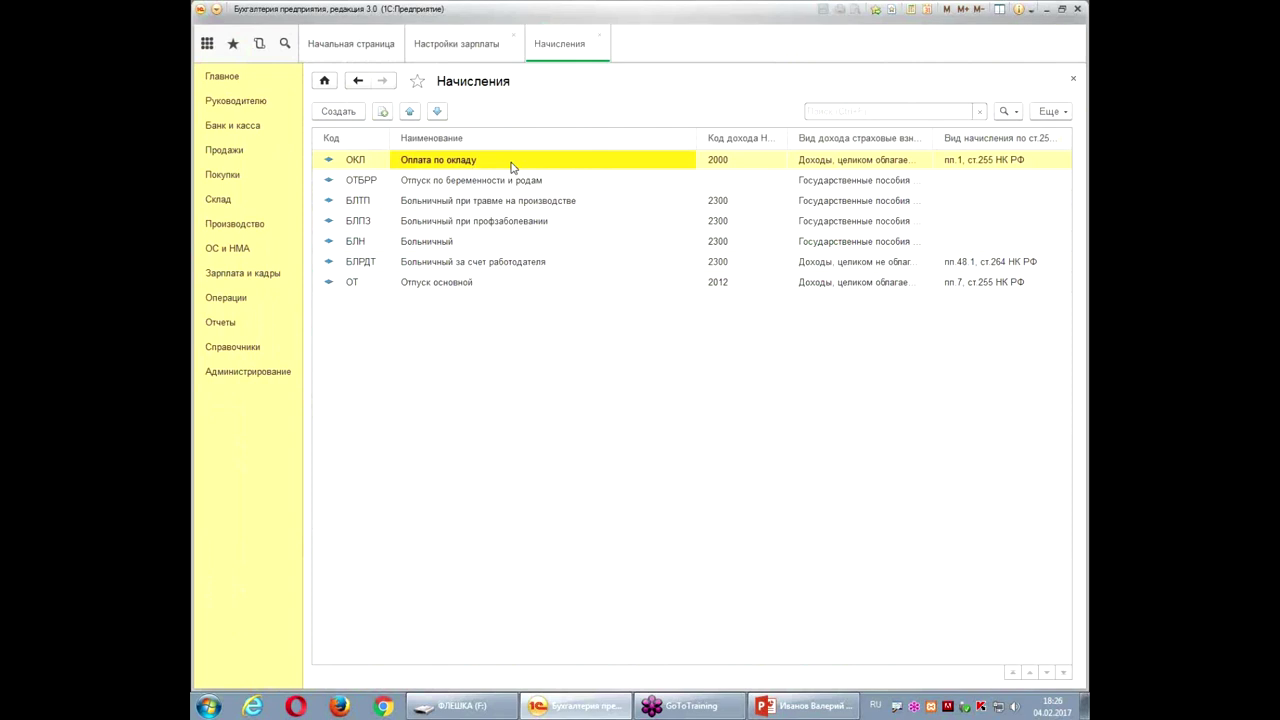
double_click(511, 166)
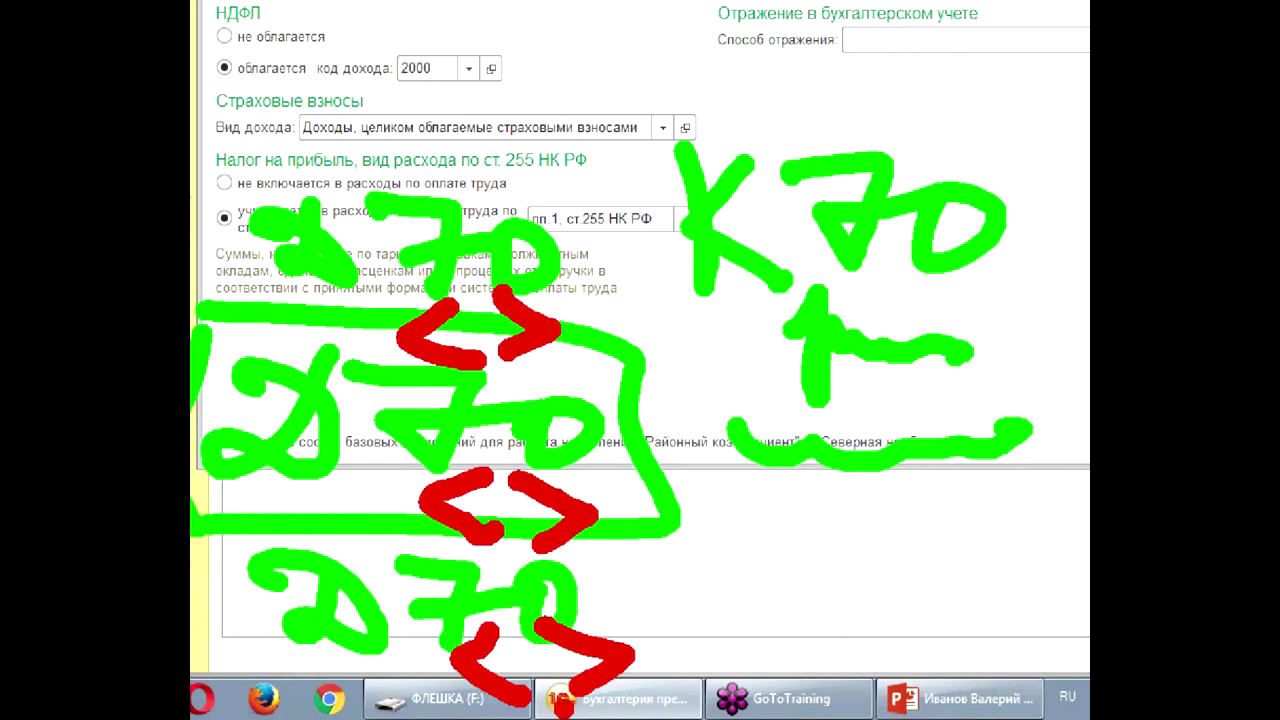
mouse_move(625, 363)
left_mouse_down()
mouse_move(628, 350)
mouse_move(686, 348)
mouse_move(656, 465)
left_mouse_up()
left_click(665, 518)
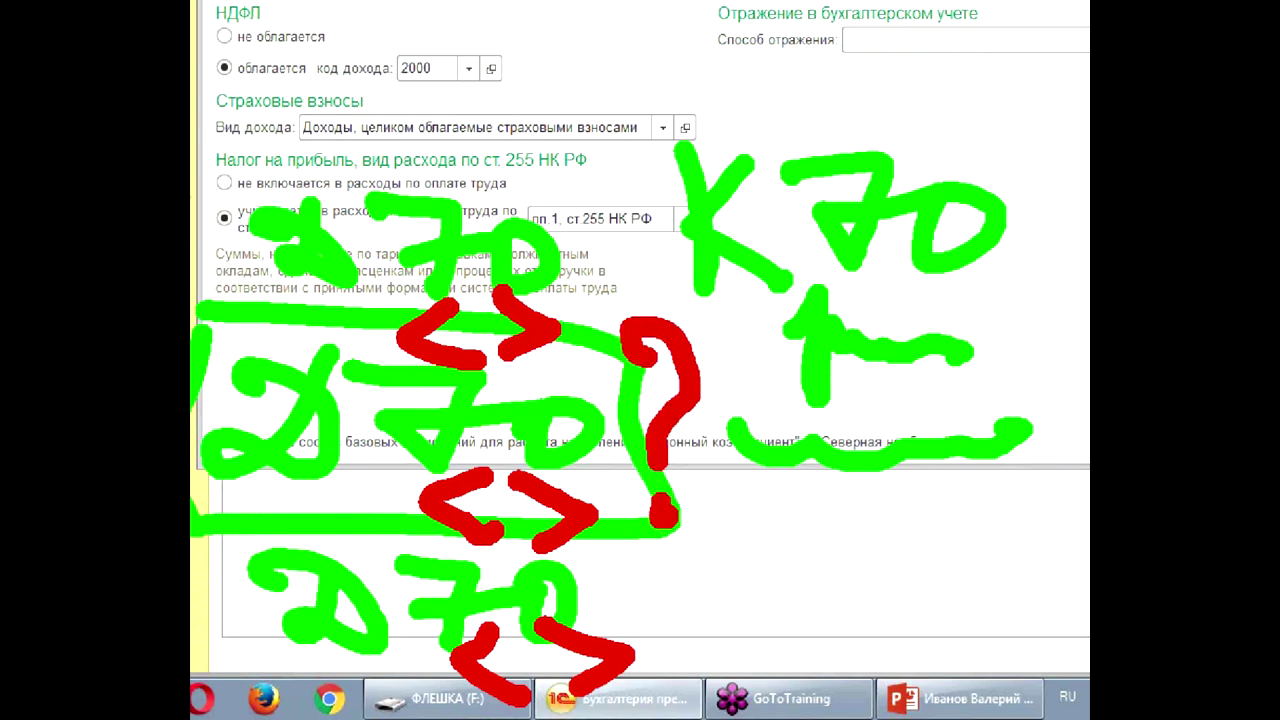
mouse_move(648, 380)
left_mouse_down()
mouse_move(636, 360)
mouse_move(615, 362)
left_mouse_up()
key("Escape")
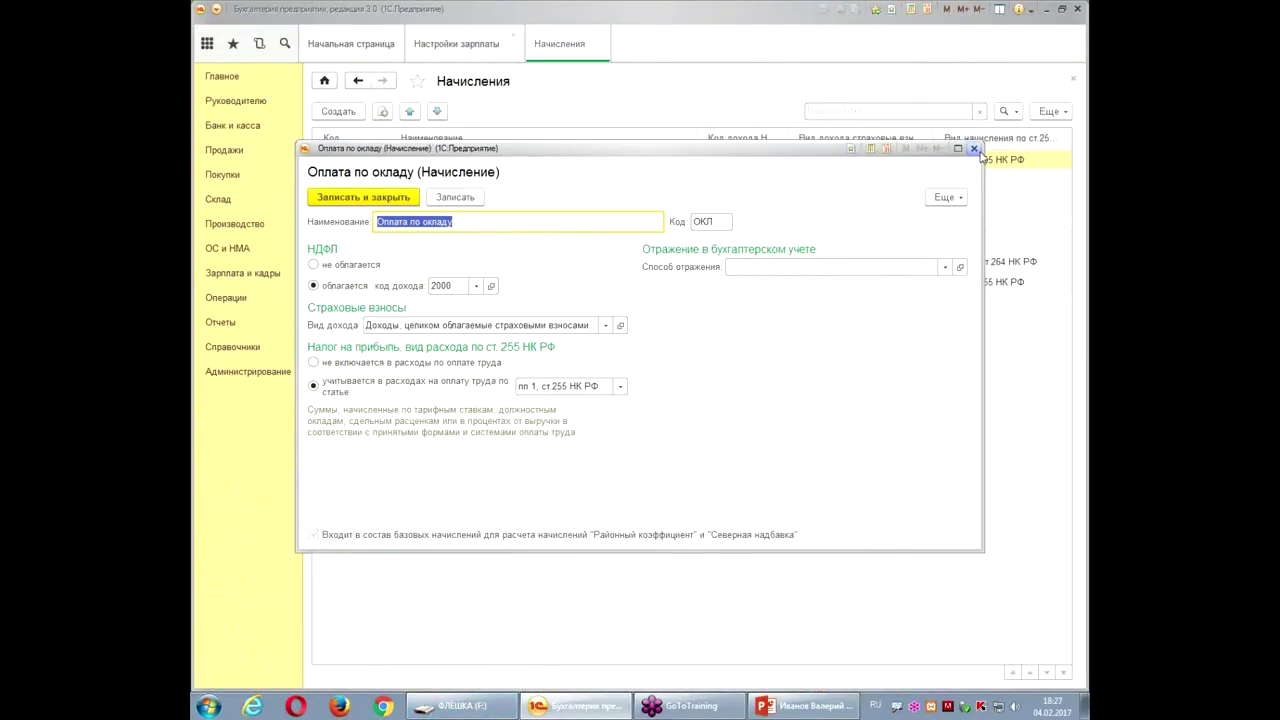
left_click(973, 148)
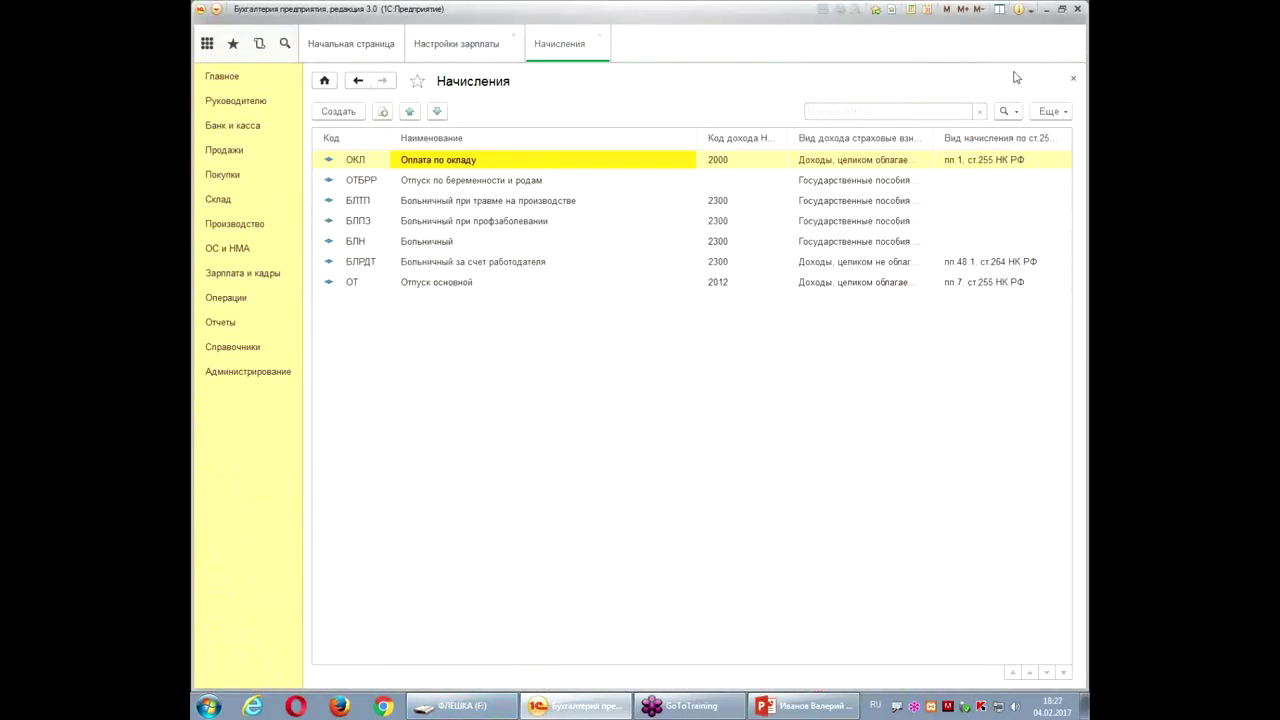
left_click(1073, 78)
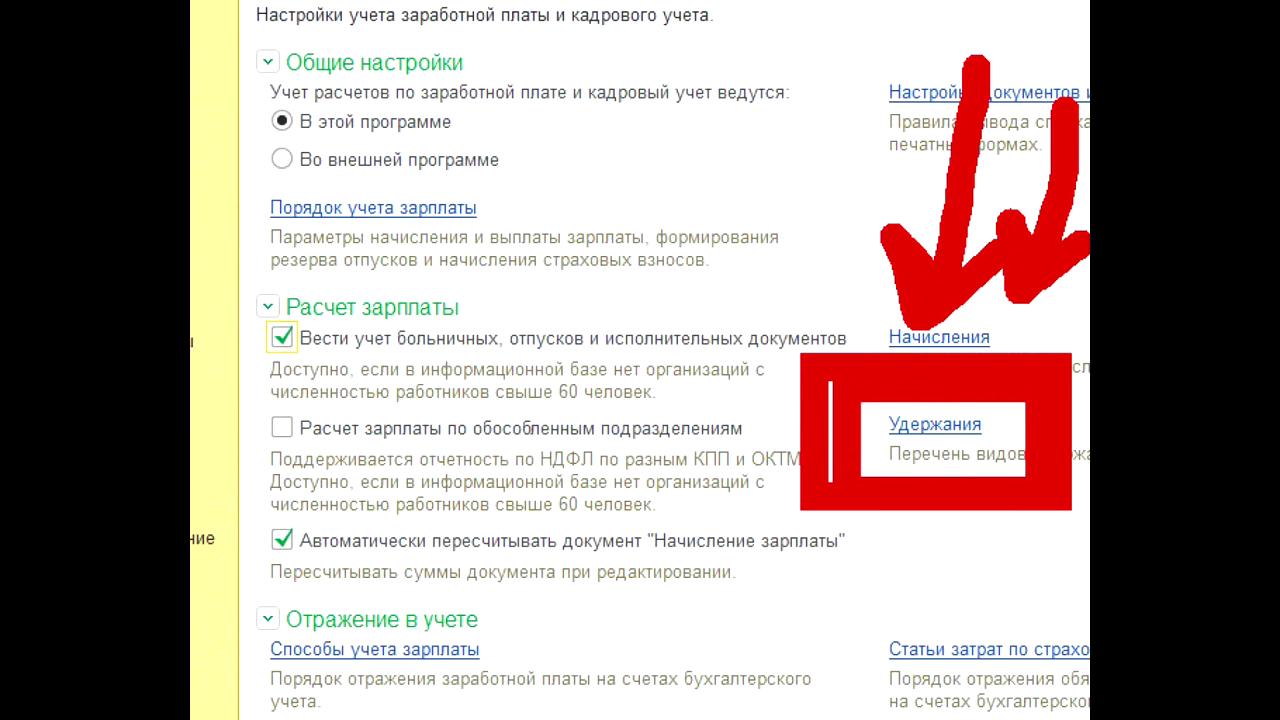
- Open the deductions list (Удержания) and view the deduction categories available for Удержание по исполнительному документу, closing its card without changes
left_click(935, 424)
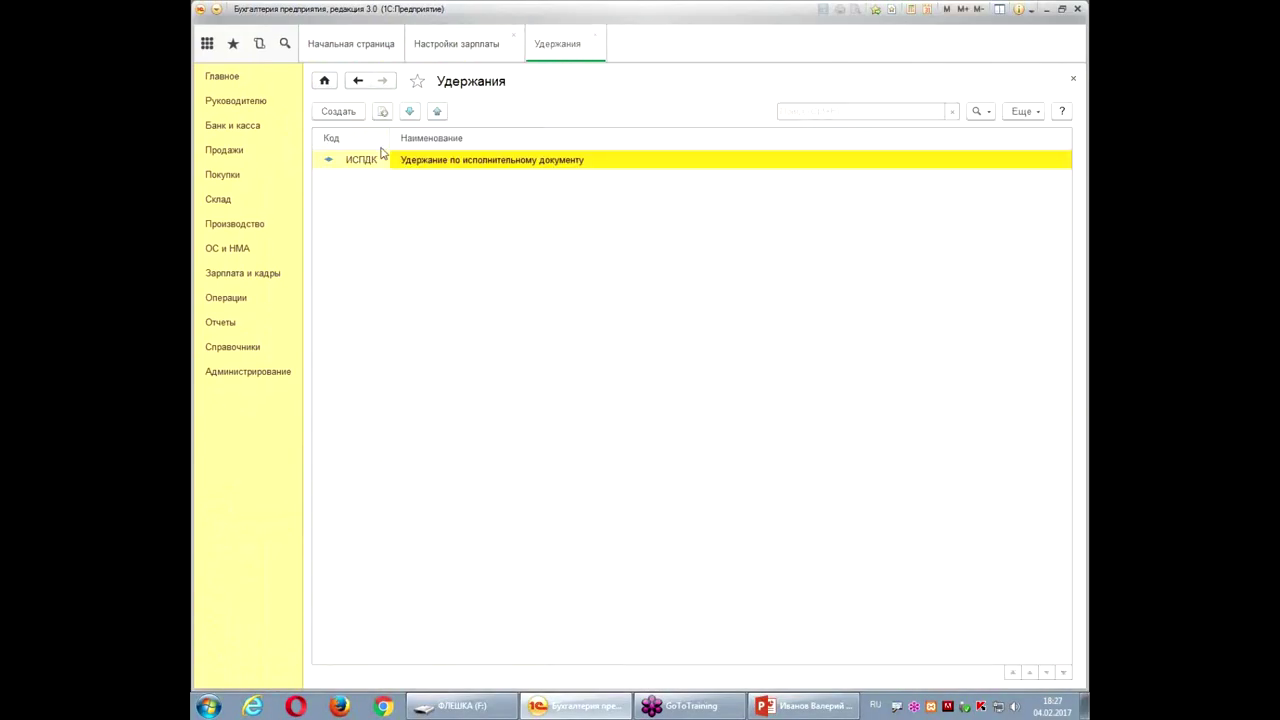
double_click(386, 159)
left_click(789, 390)
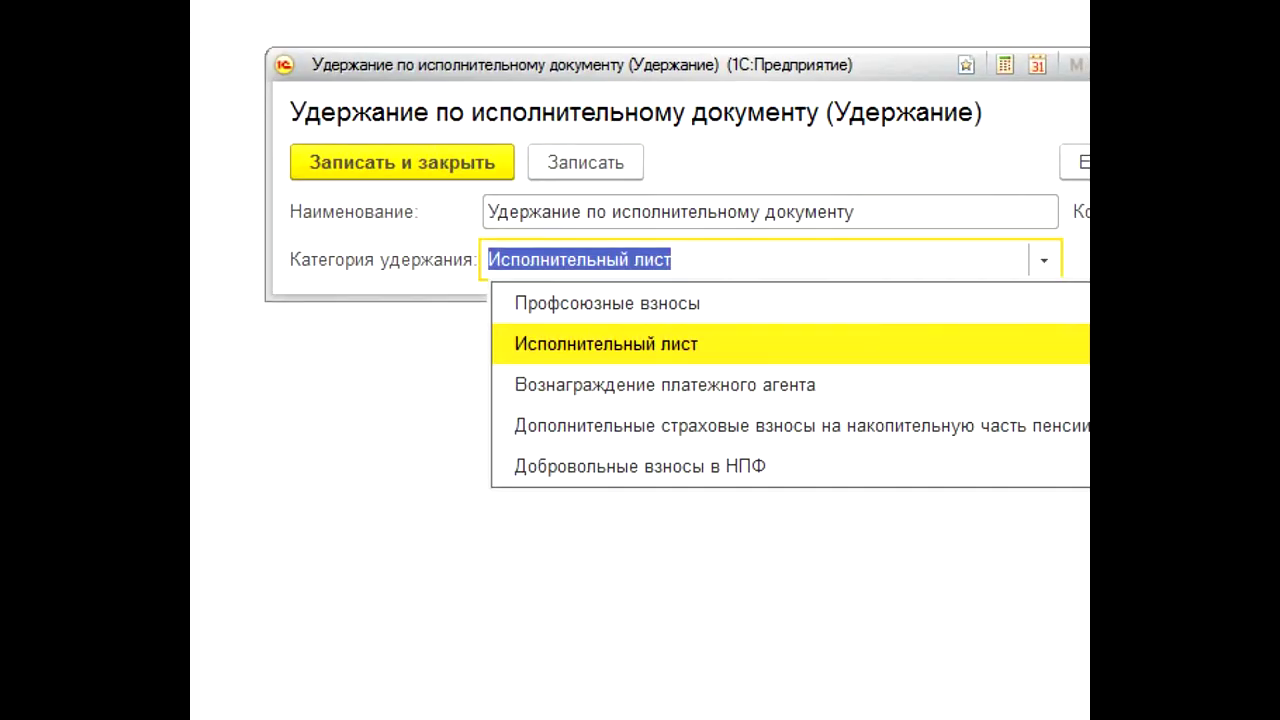
mouse_move(490, 285)
left_mouse_down()
mouse_move(433, 470)
mouse_move(432, 525)
mouse_move(636, 540)
left_mouse_up()
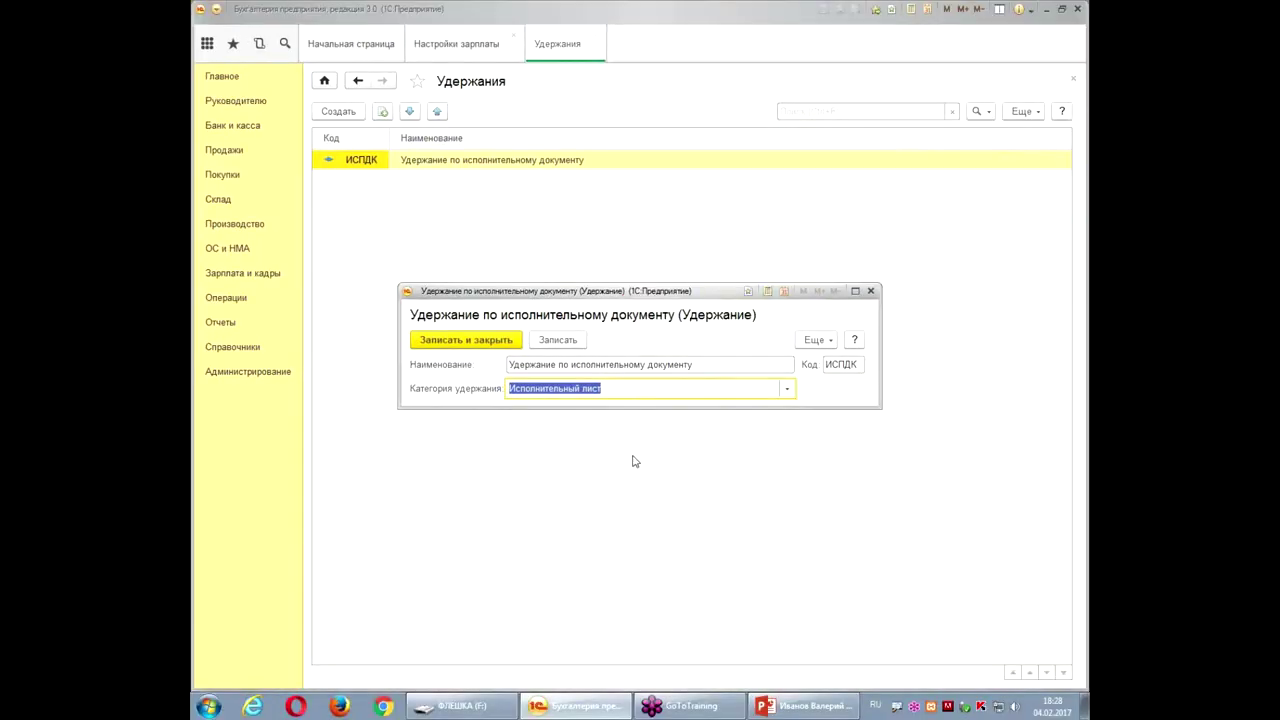
left_click(870, 291)
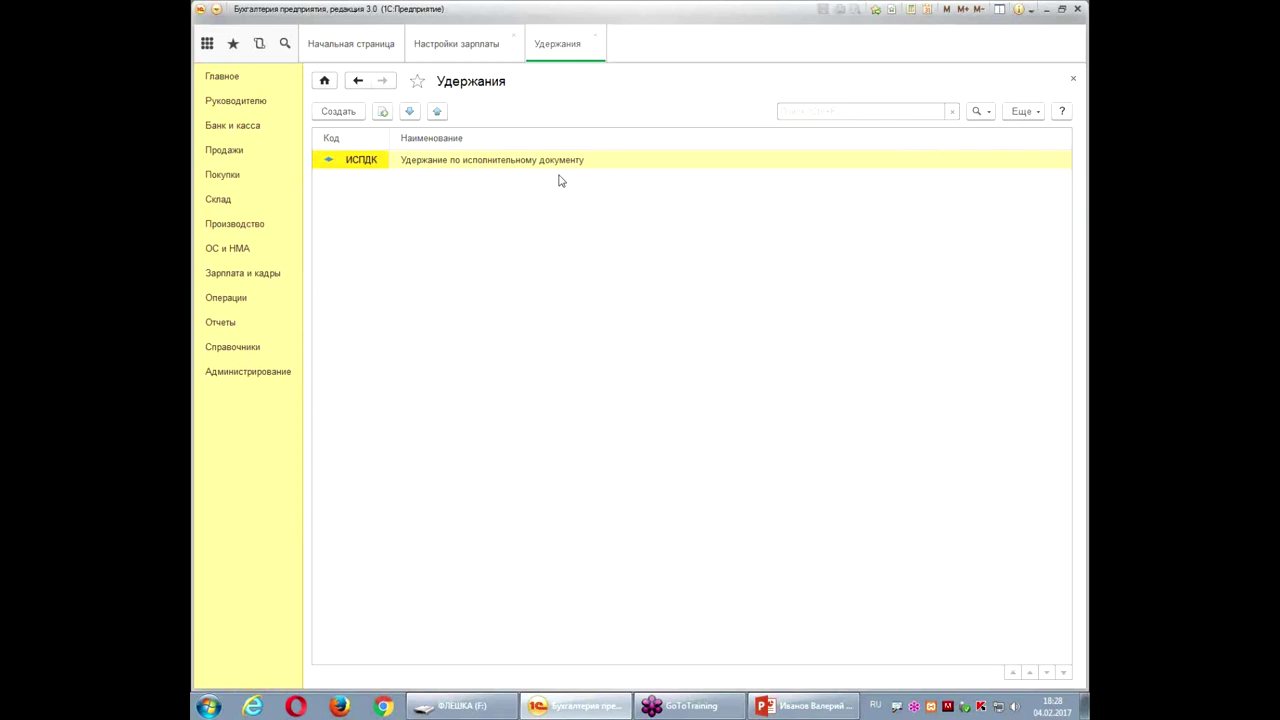
- Open the chart of accounts (План счетов) and search it for 76
left_click(218, 78)
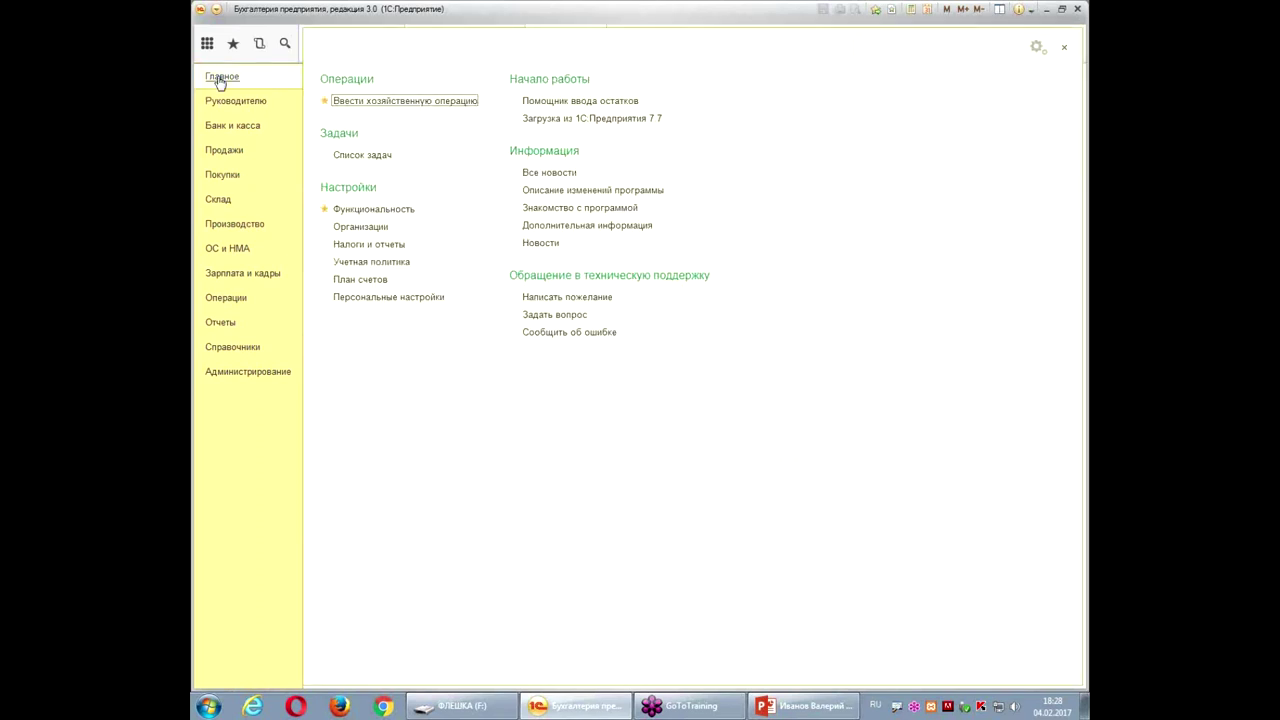
left_click(368, 282)
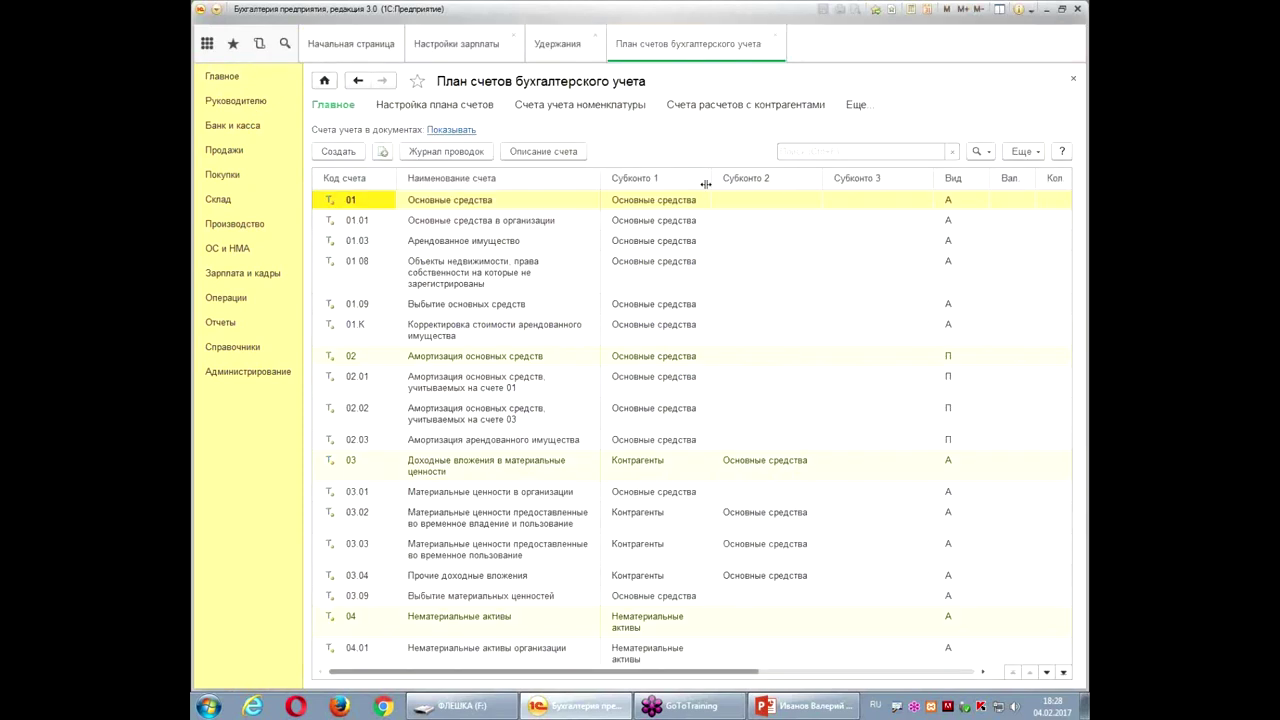
left_click(809, 150)
type("76")
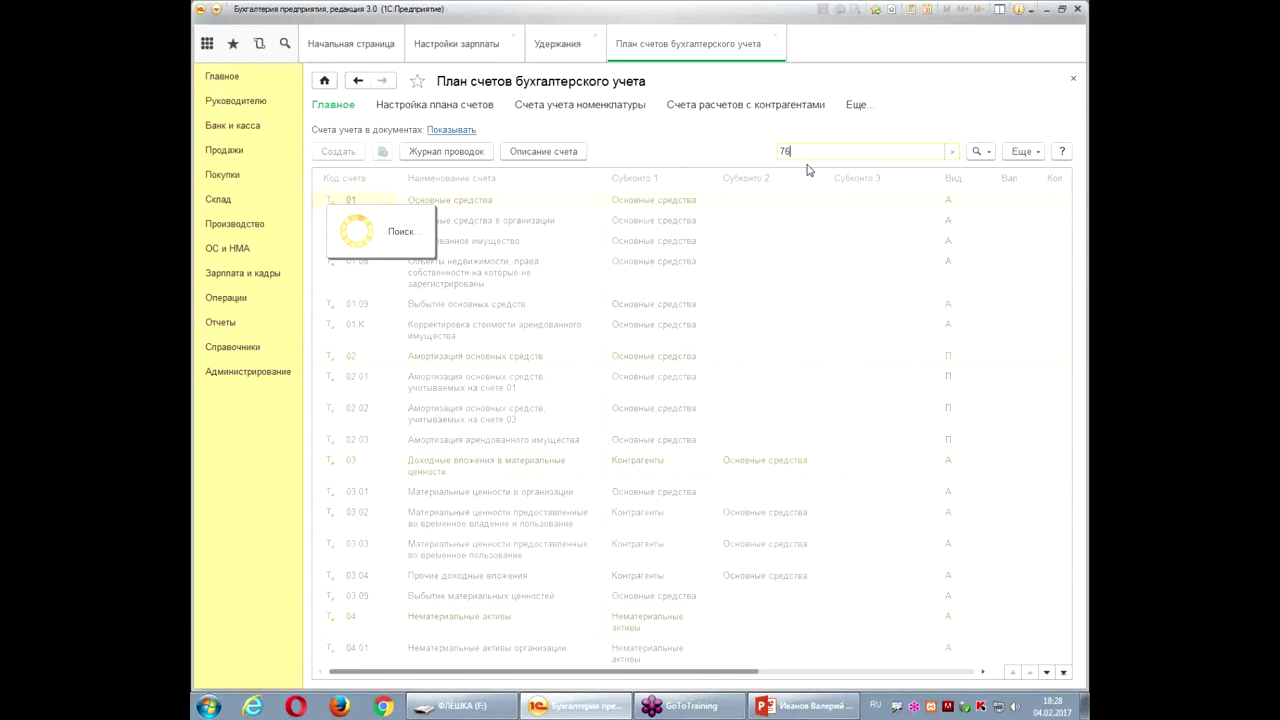
- Locate accounts 76.41 and 76.49 for employee deductions, examine their analytics, and close the chart of accounts
left_click(402, 412)
scroll(402, 414, "down", 3)
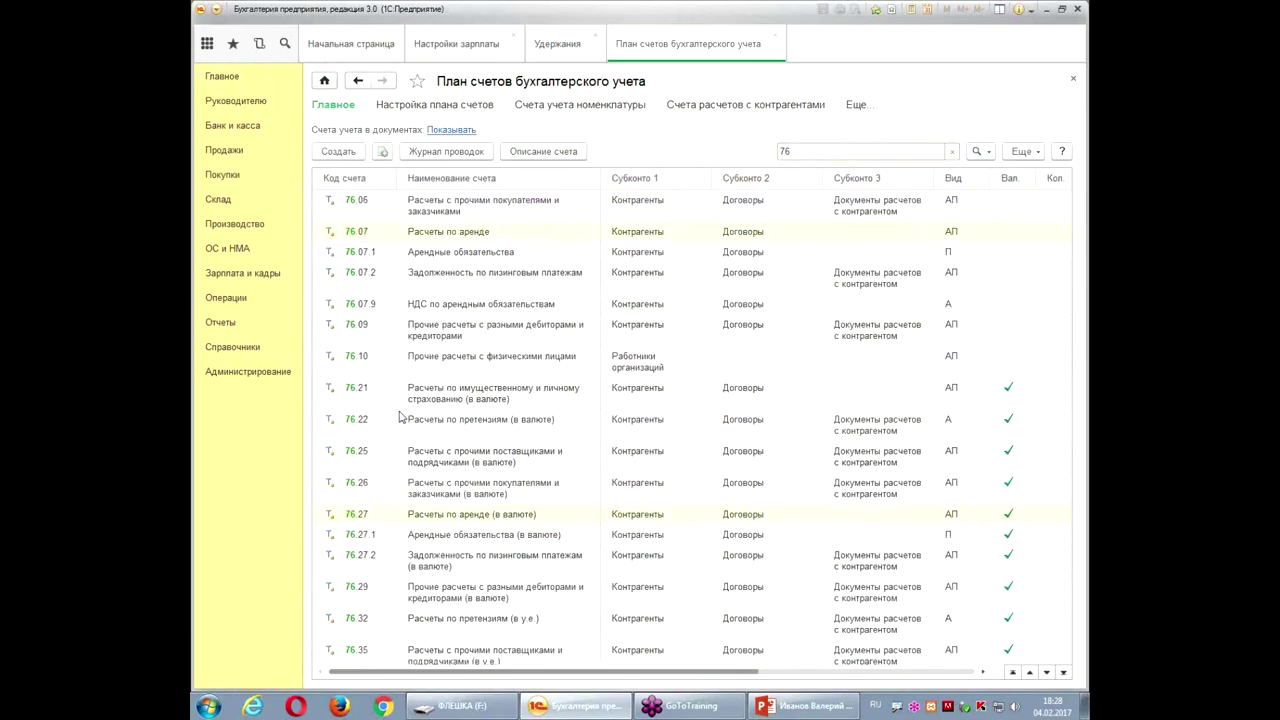
scroll(445, 345, "down", 5)
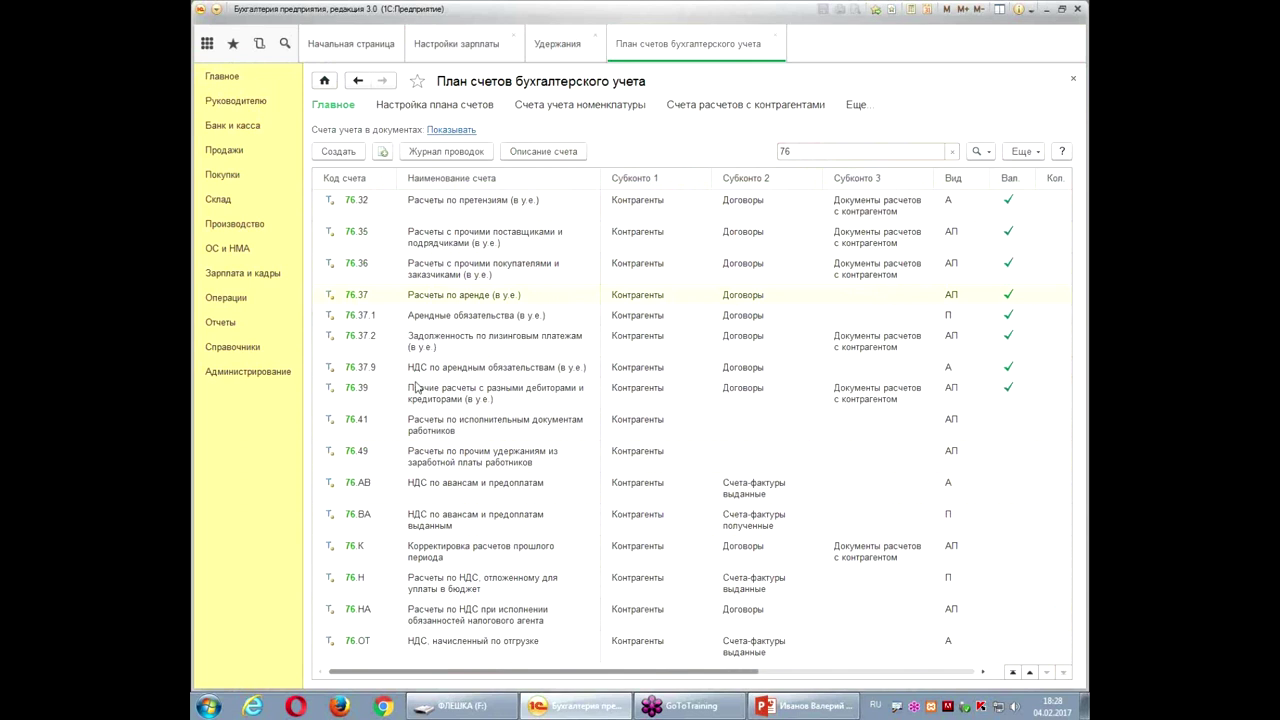
left_click(456, 427)
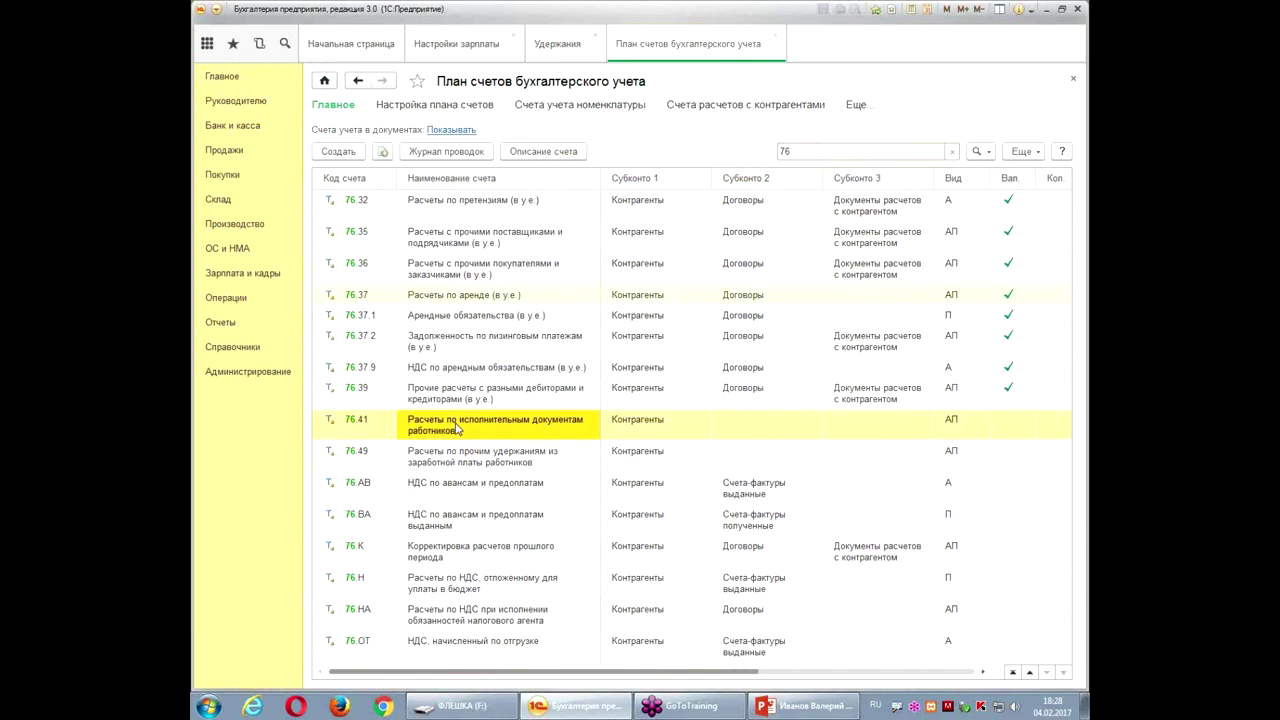
left_click(521, 455)
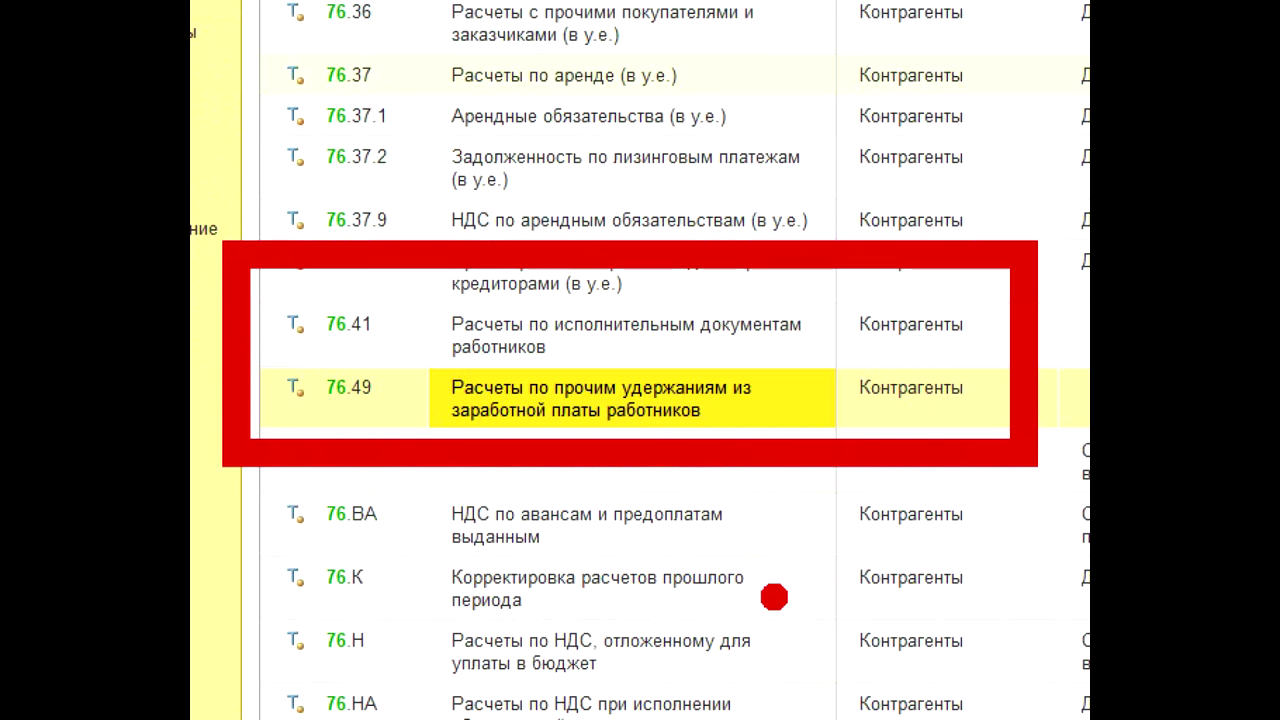
mouse_move(812, 357)
left_mouse_down()
mouse_move(814, 386)
mouse_move(856, 346)
left_mouse_up()
left_click_drag(412, 366, 428, 394)
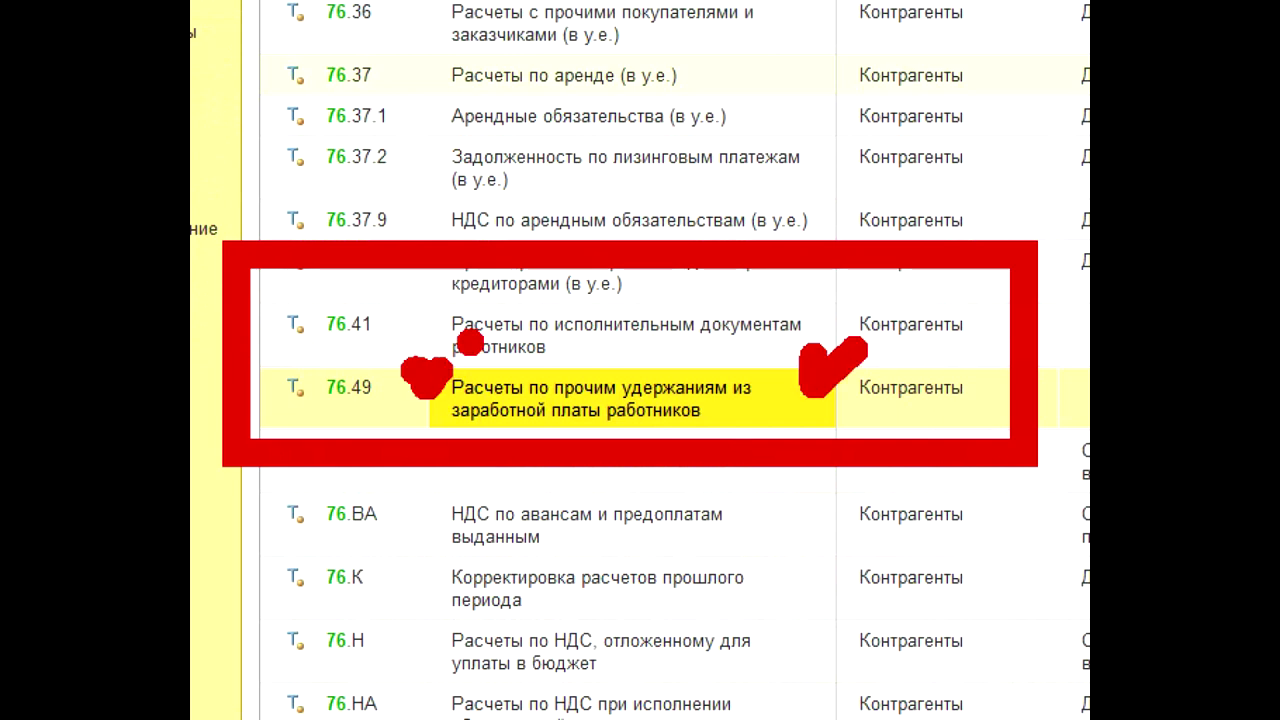
mouse_move(296, 421)
left_mouse_down()
mouse_move(985, 437)
mouse_move(1005, 395)
left_mouse_up()
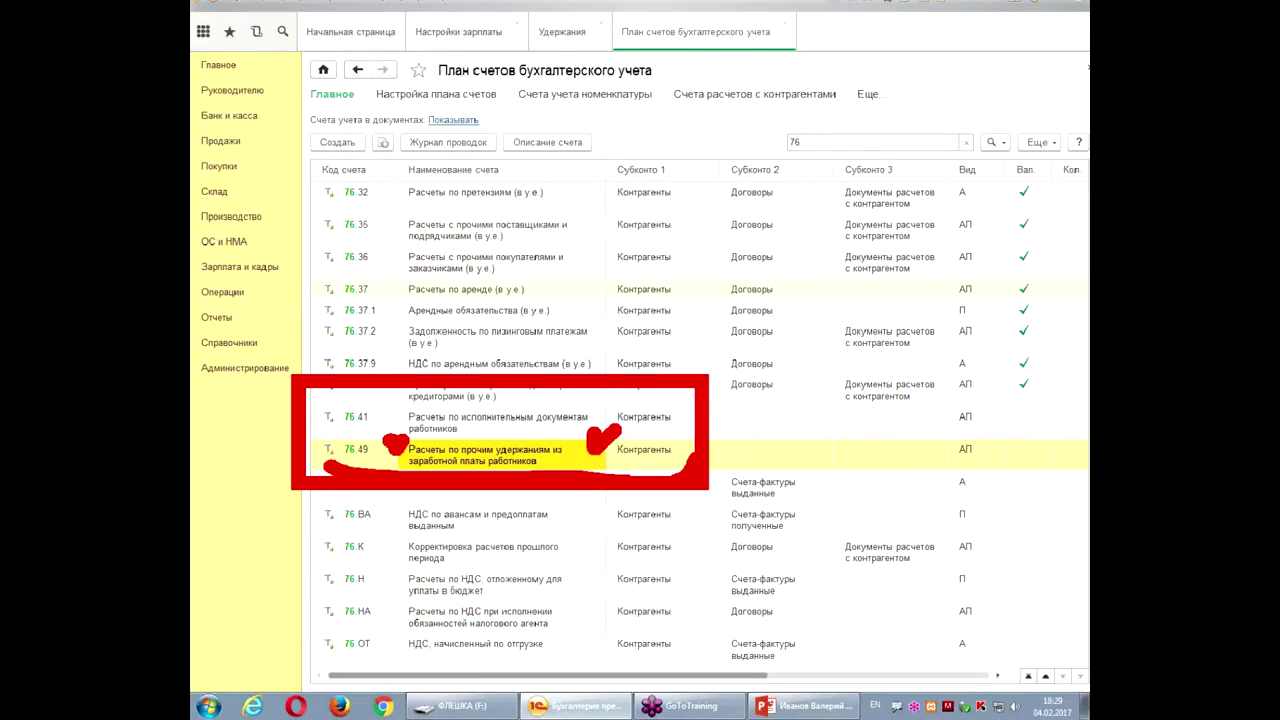
left_click(783, 22)
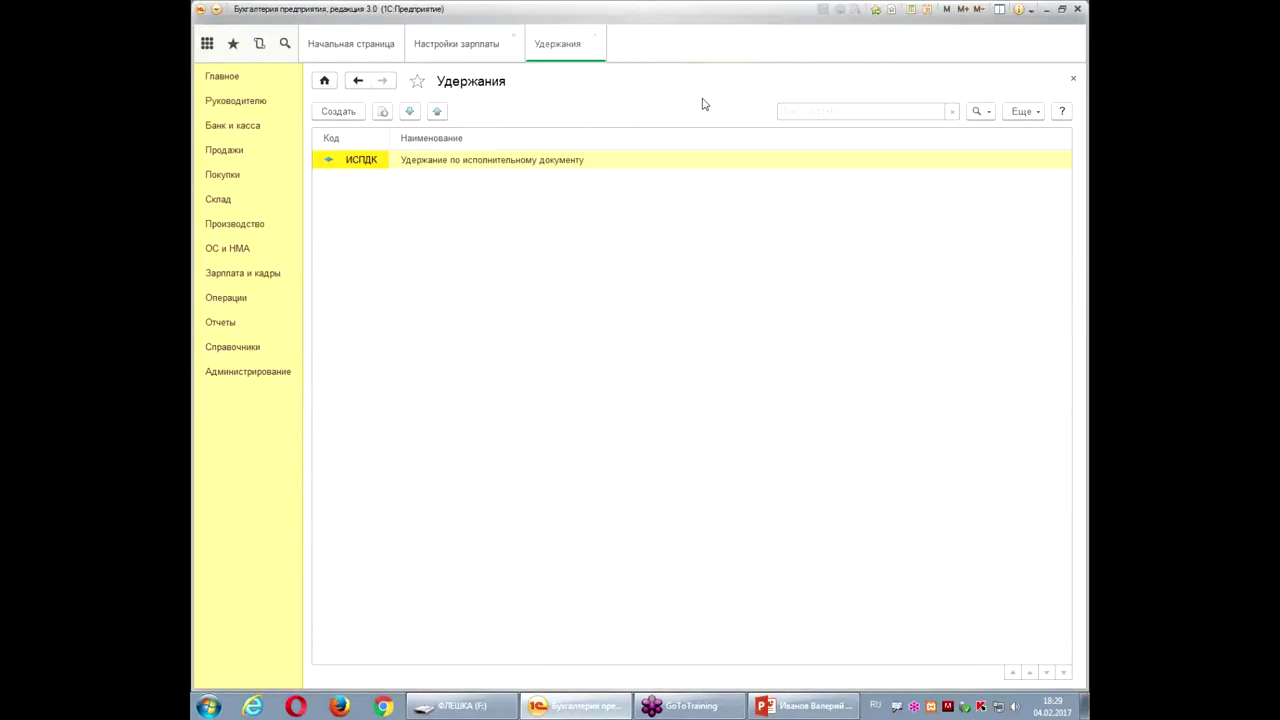
- Close the deductions list and open the payroll accounting procedure (Порядок учета зарплаты) from the payroll settings
left_click(596, 36)
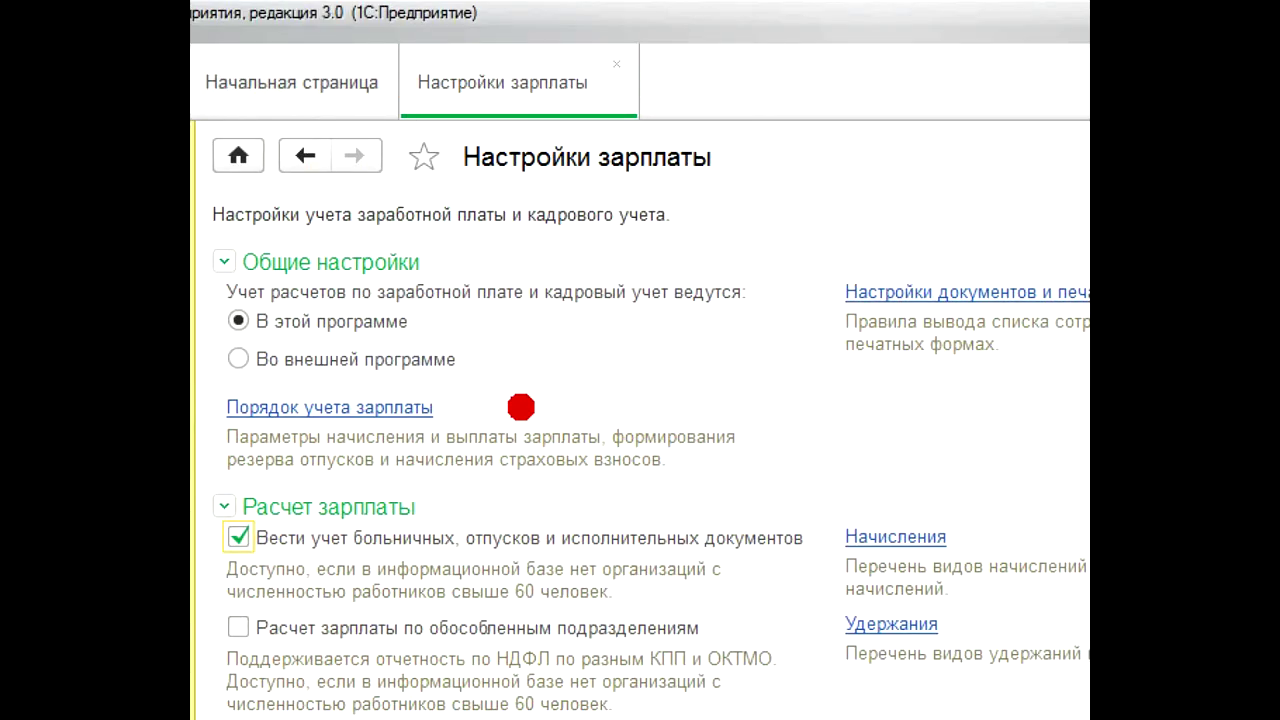
mouse_move(545, 378)
left_mouse_down()
mouse_move(200, 400)
mouse_move(205, 335)
mouse_move(540, 345)
mouse_move(650, 498)
mouse_move(660, 490)
left_mouse_up()
left_click_drag(980, 440, 1088, 455)
mouse_move(945, 570)
left_mouse_down()
mouse_move(985, 635)
mouse_move(1088, 575)
left_mouse_up()
left_click(898, 607)
mouse_move(765, 497)
left_mouse_down()
mouse_move(800, 535)
mouse_move(880, 490)
left_mouse_up()
mouse_move(748, 610)
left_mouse_down()
mouse_move(790, 660)
mouse_move(840, 596)
left_mouse_up()
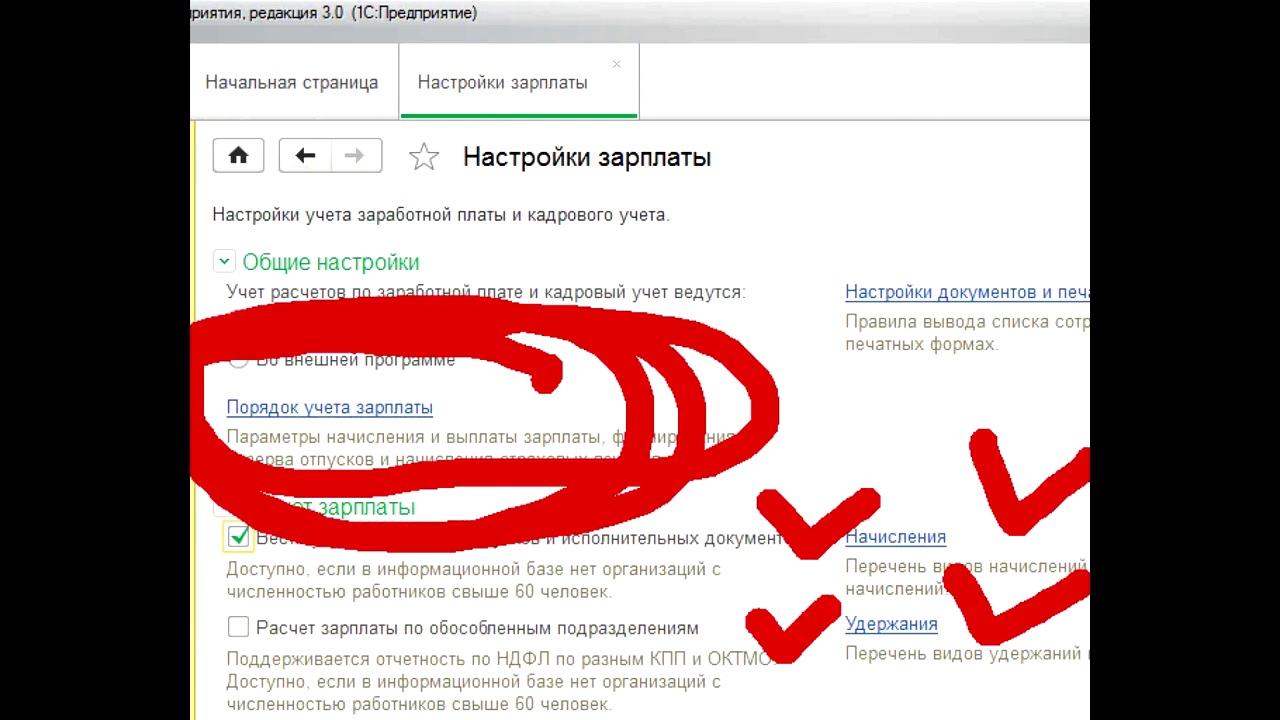
key("Escape")
left_click(386, 208)
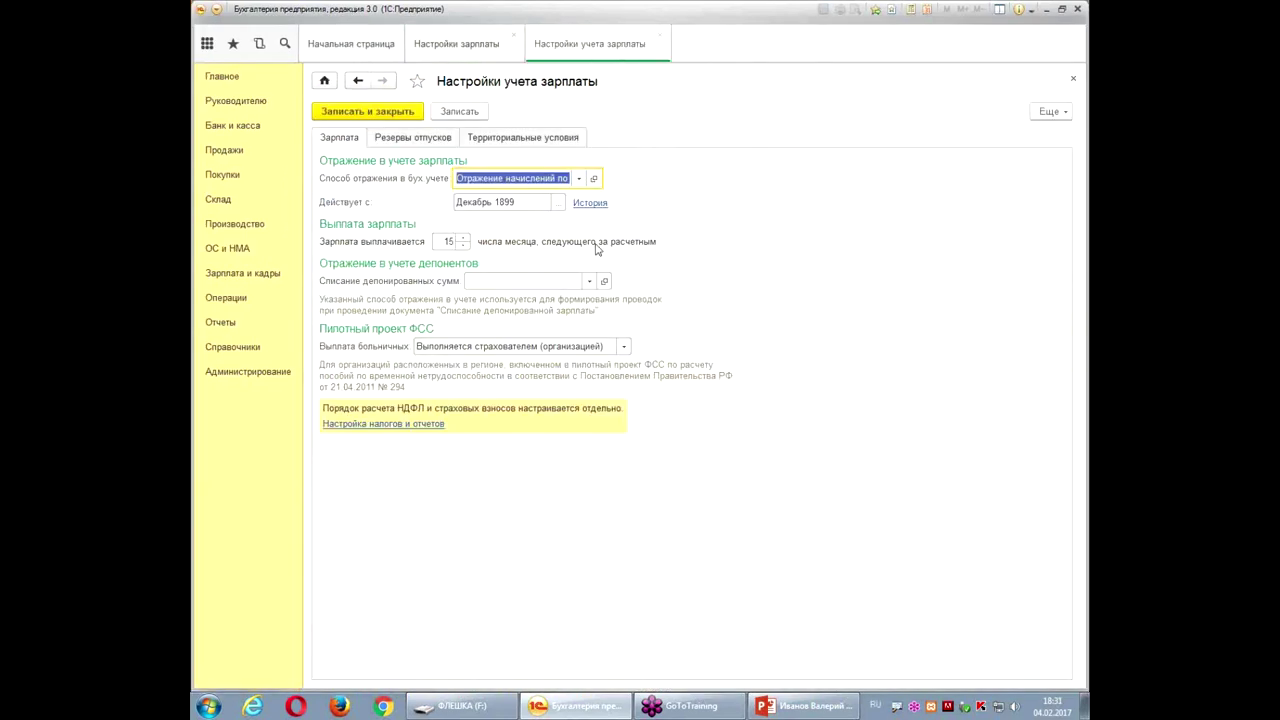
- Open the accounting method Отражение начислений по умолчанию selected in Способ отражения в бух.учете, rename it 26, and save it
left_click_drag(627, 64, 577, 152)
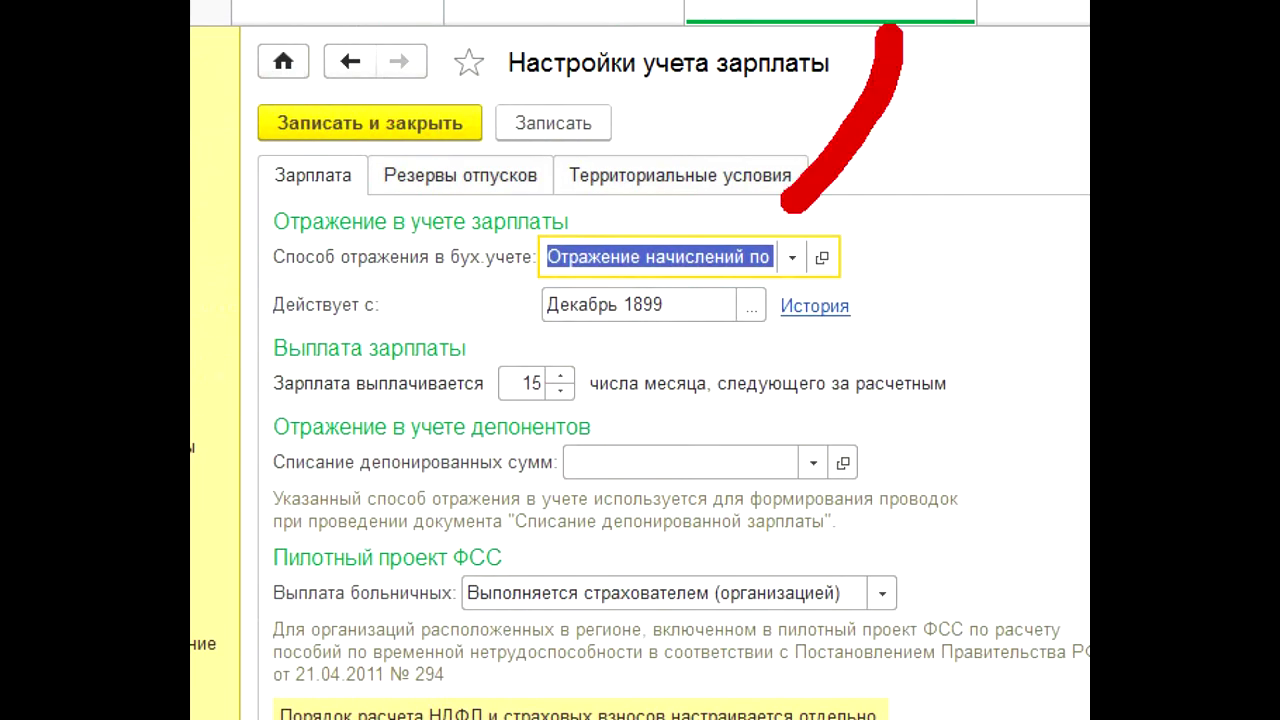
left_click_drag(782, 120, 960, 175)
left_click_drag(620, 320, 1020, 284)
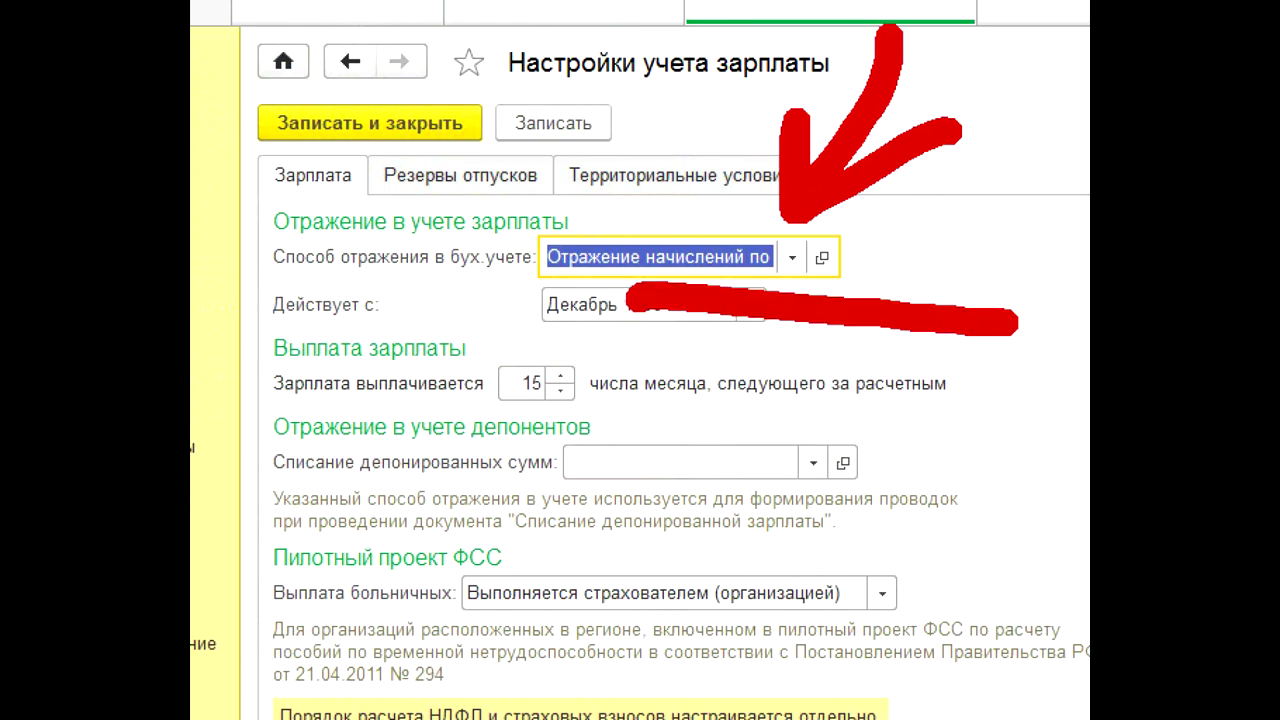
key("Escape")
left_click(593, 178)
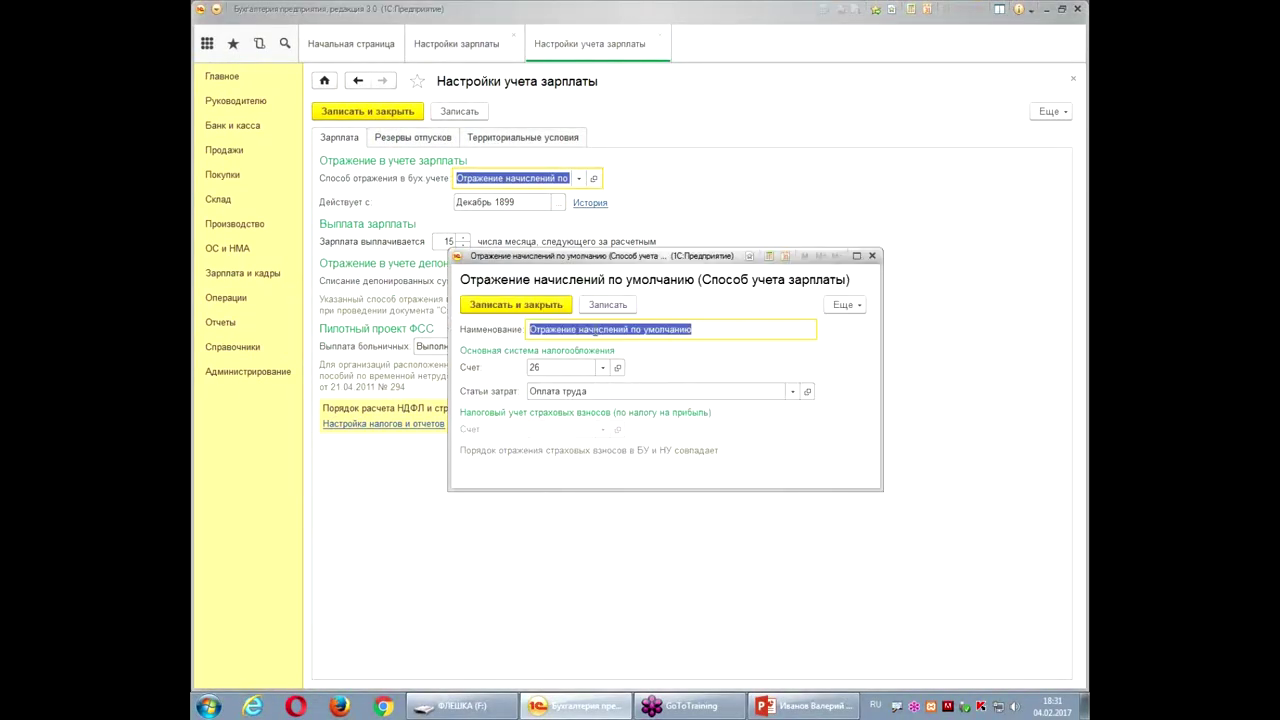
type("26")
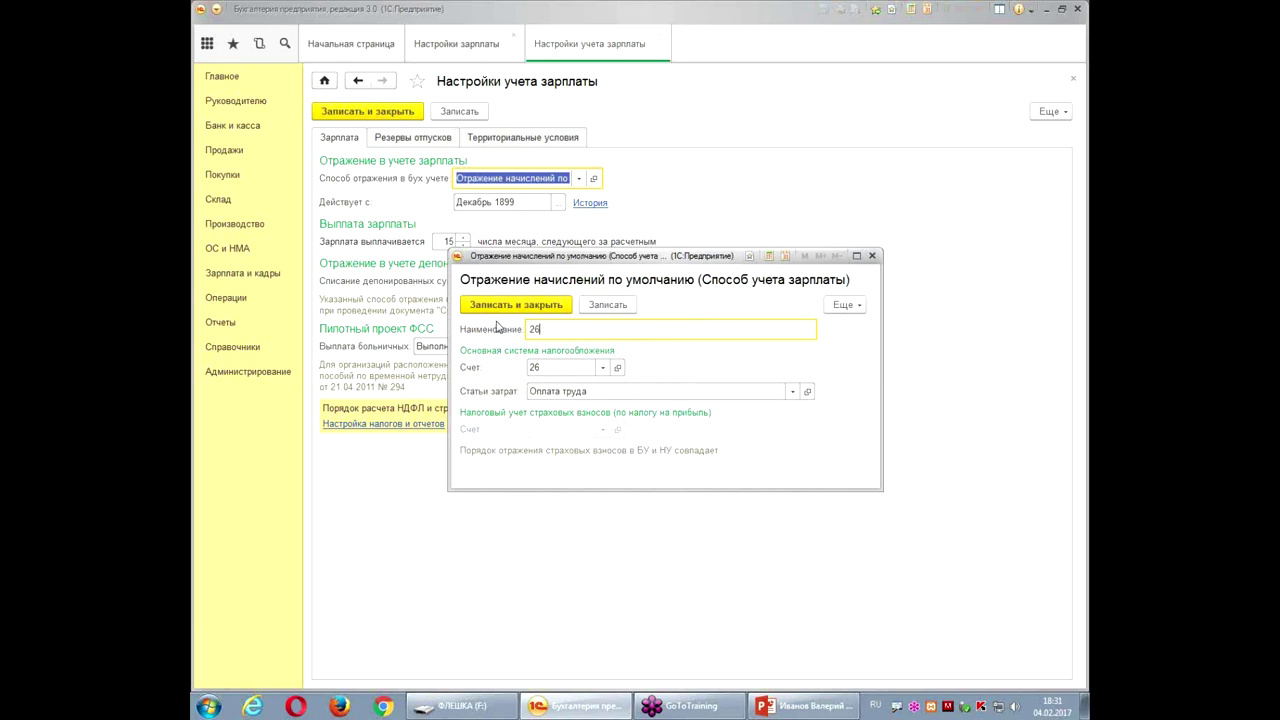
left_click(555, 368)
key("Return")
left_click(578, 330)
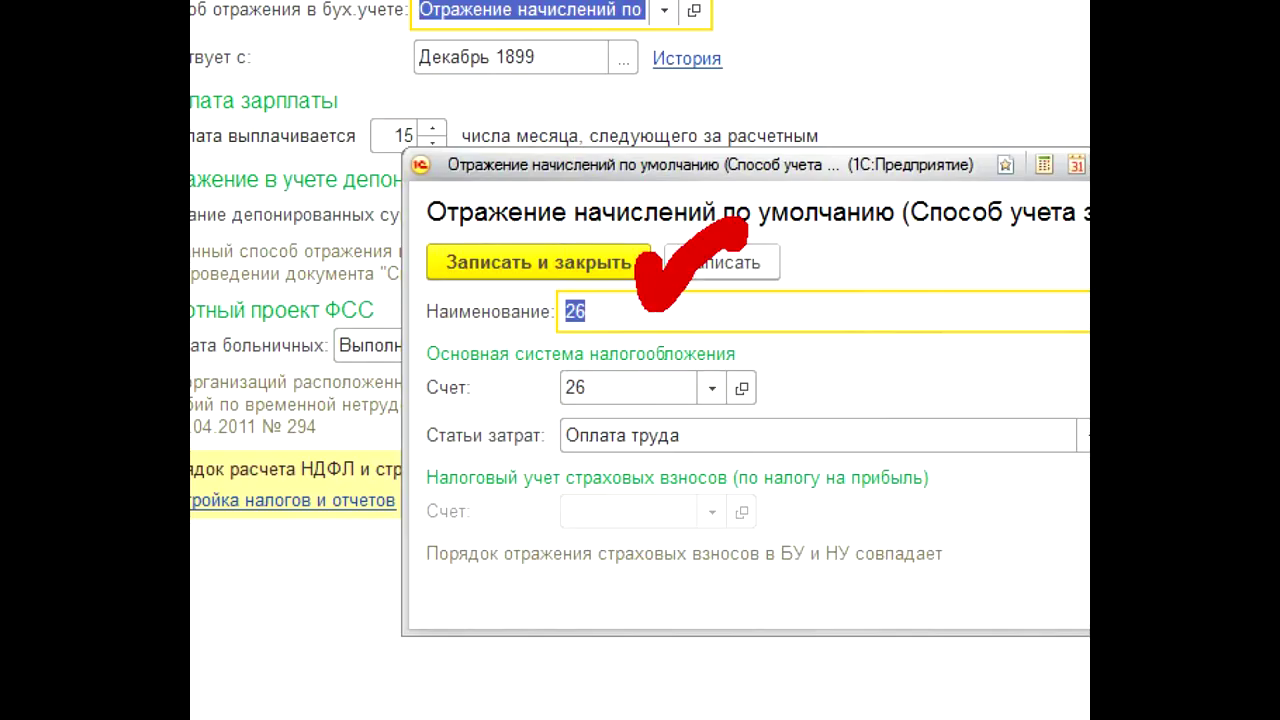
left_click(556, 261)
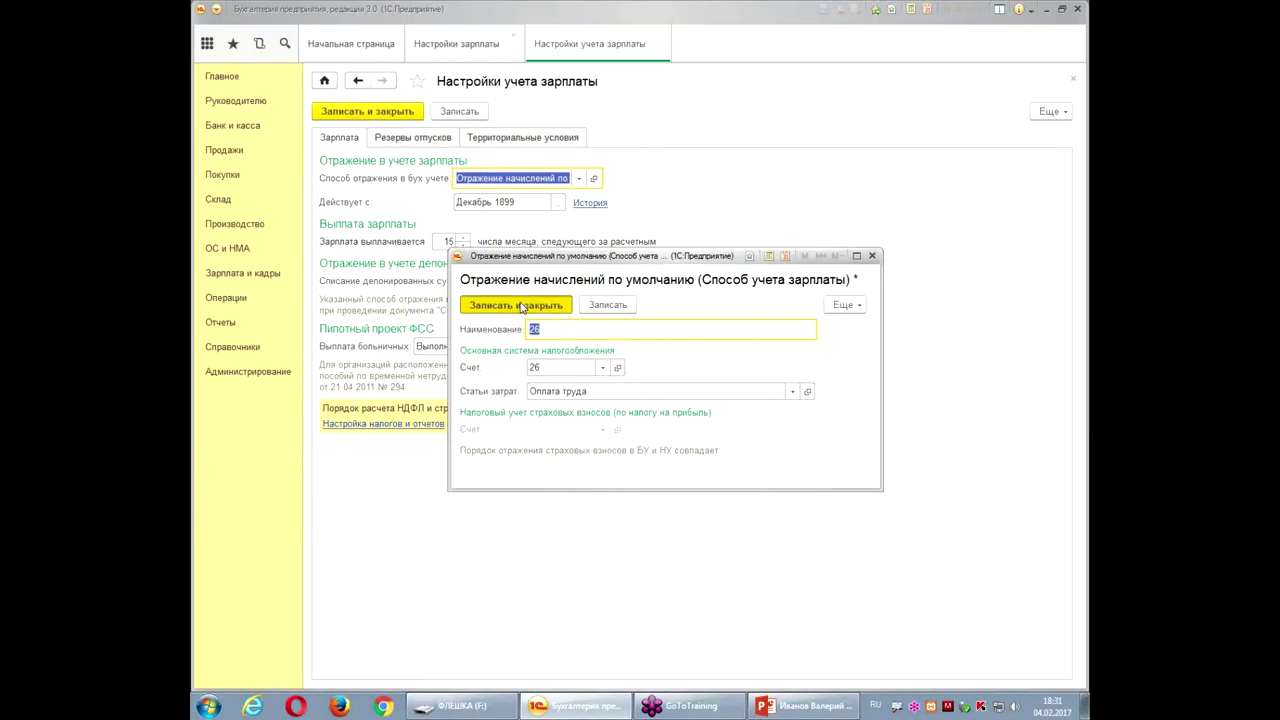
- Choose 4401 from the full list of payroll accounting methods as the Способ отражения в бух.учете
left_click(580, 178)
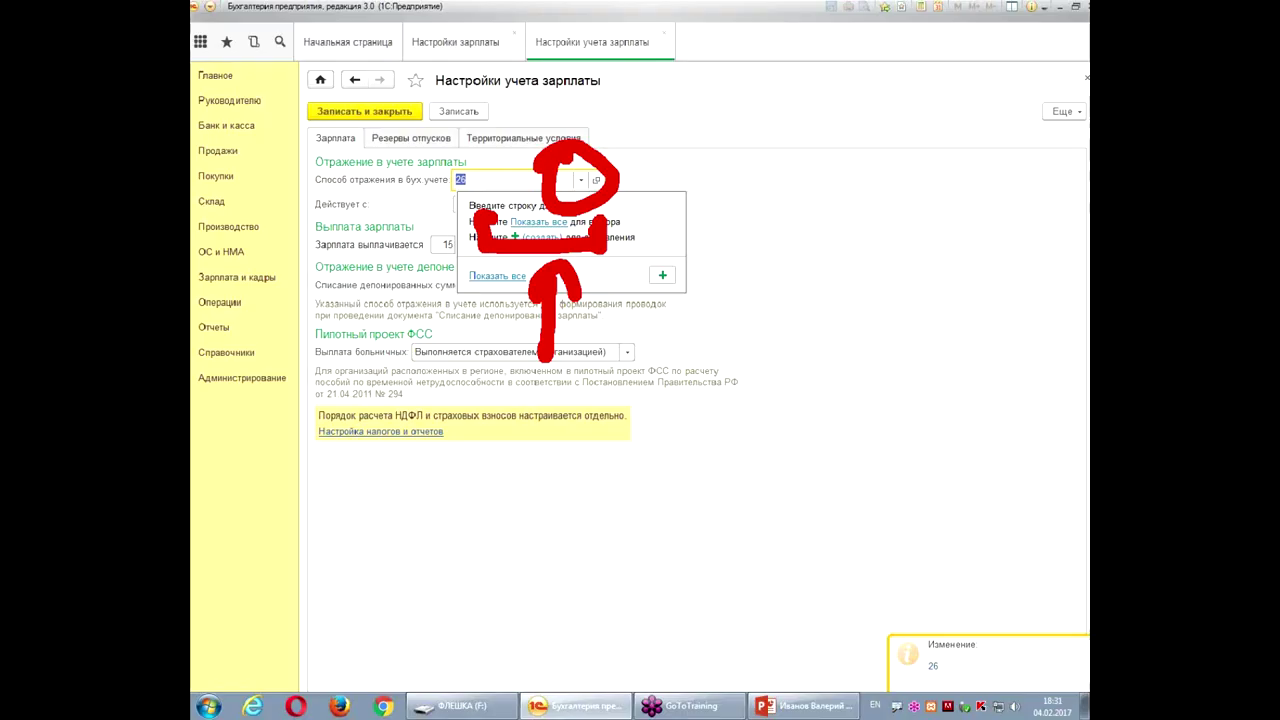
left_click(580, 179)
left_click(533, 222)
double_click(522, 264)
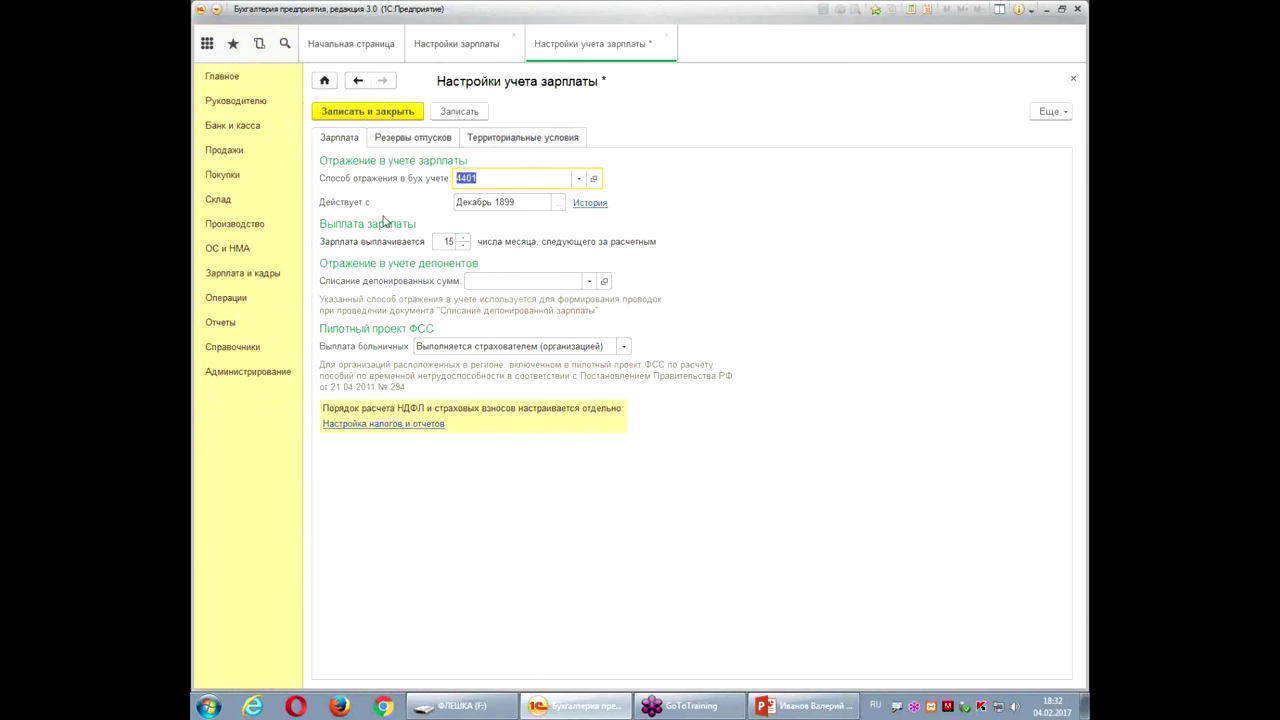
- Set the salary payment day to 12 and choose method 91.01 for writing off deposited amounts (Списание депонированных сумм)
left_click(461, 246)
left_click(461, 246)
left_click(461, 246)
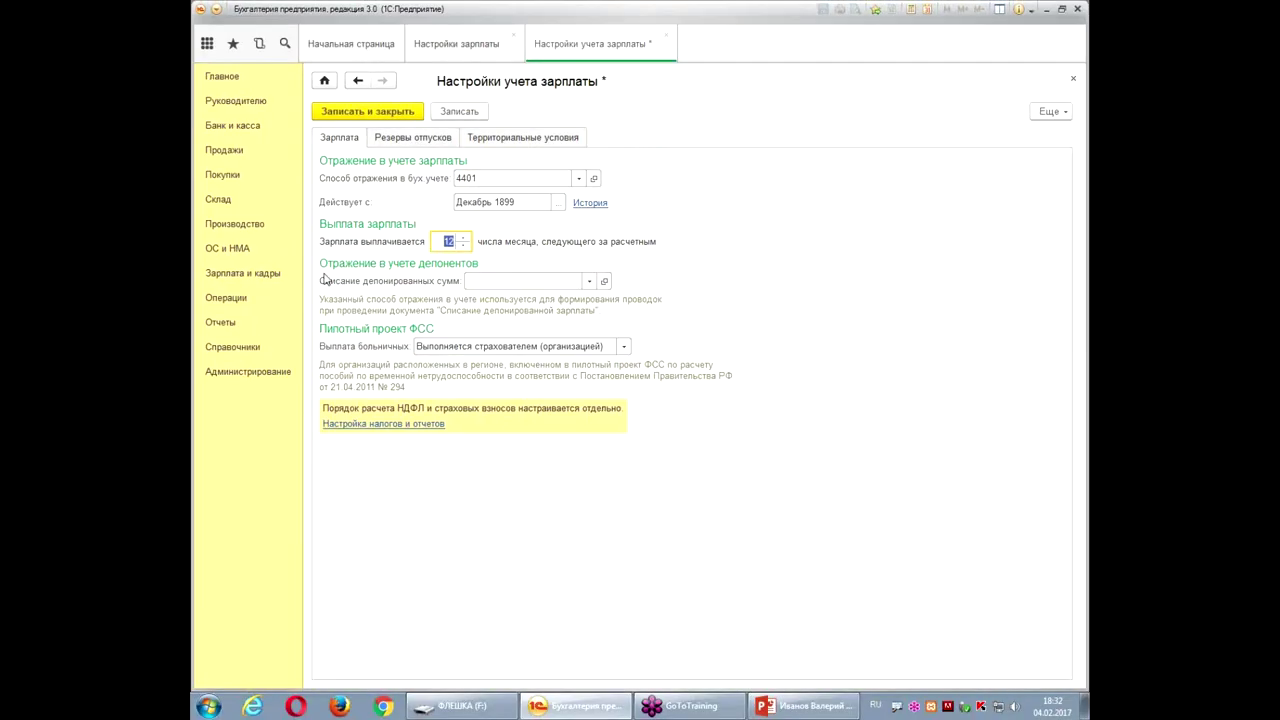
left_click(589, 281)
left_click(527, 332)
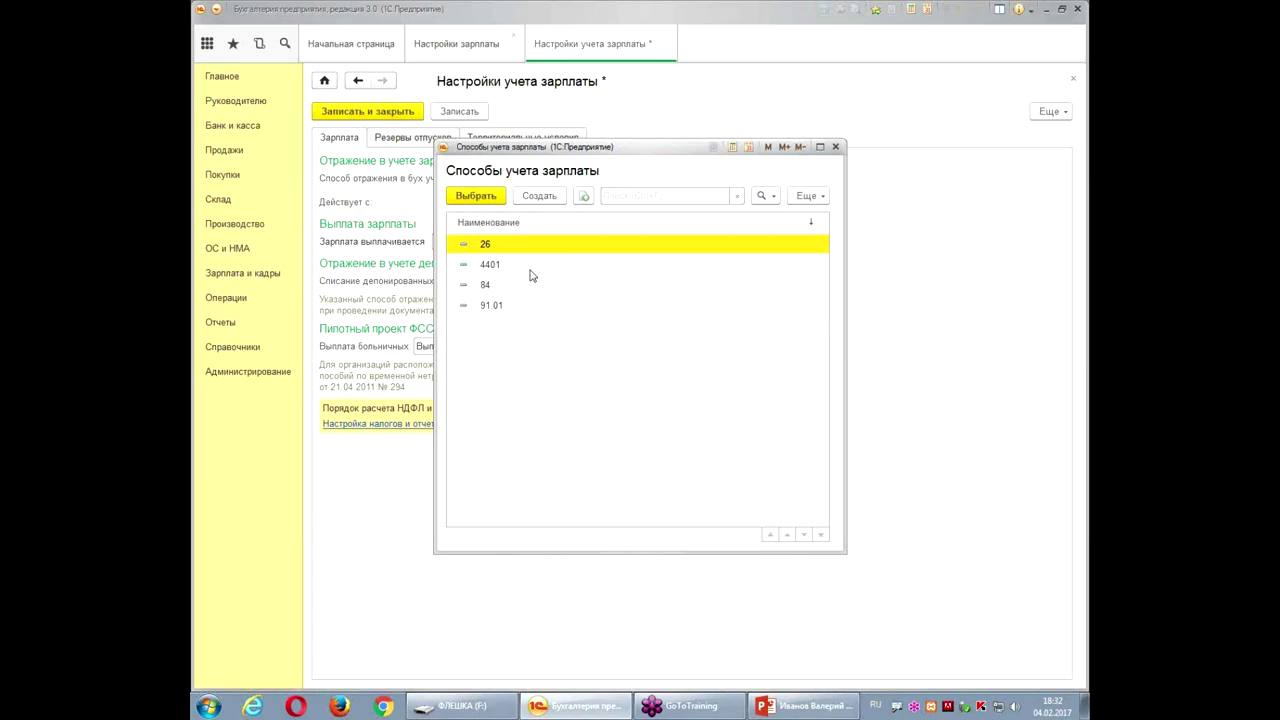
double_click(508, 306)
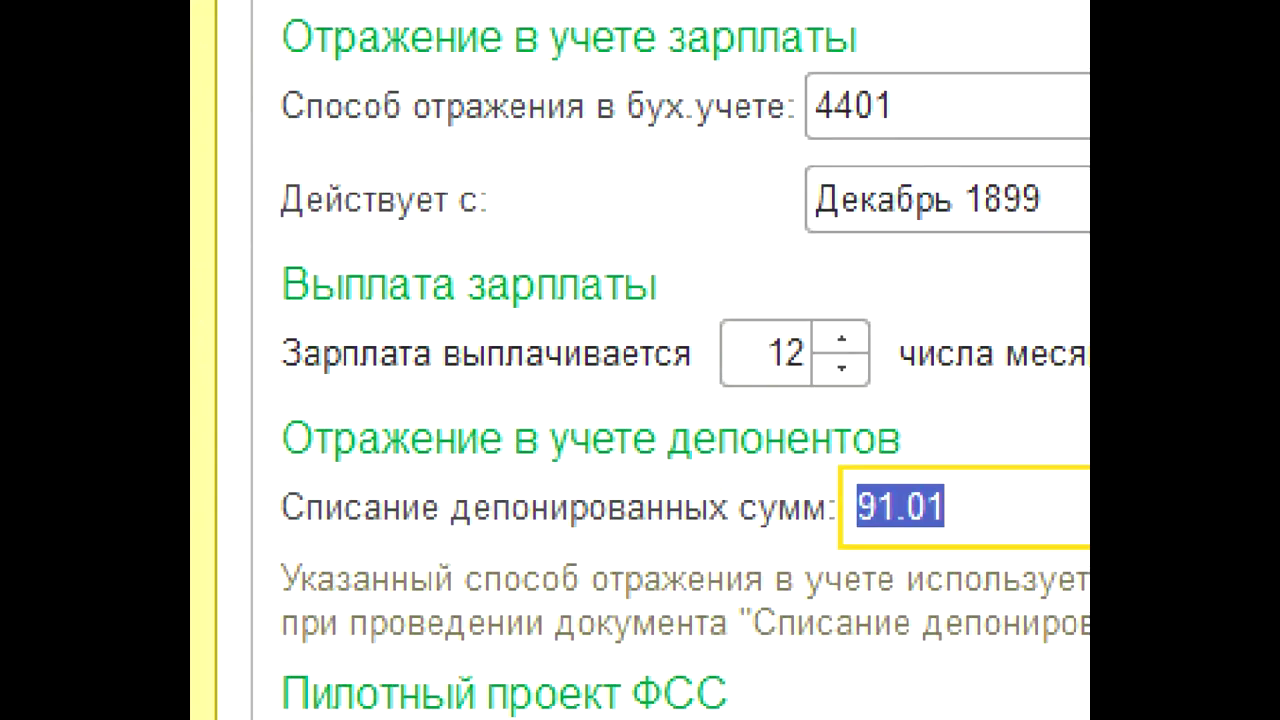
mouse_move(468, 388)
left_mouse_down()
mouse_move(950, 415)
mouse_move(934, 362)
left_mouse_up()
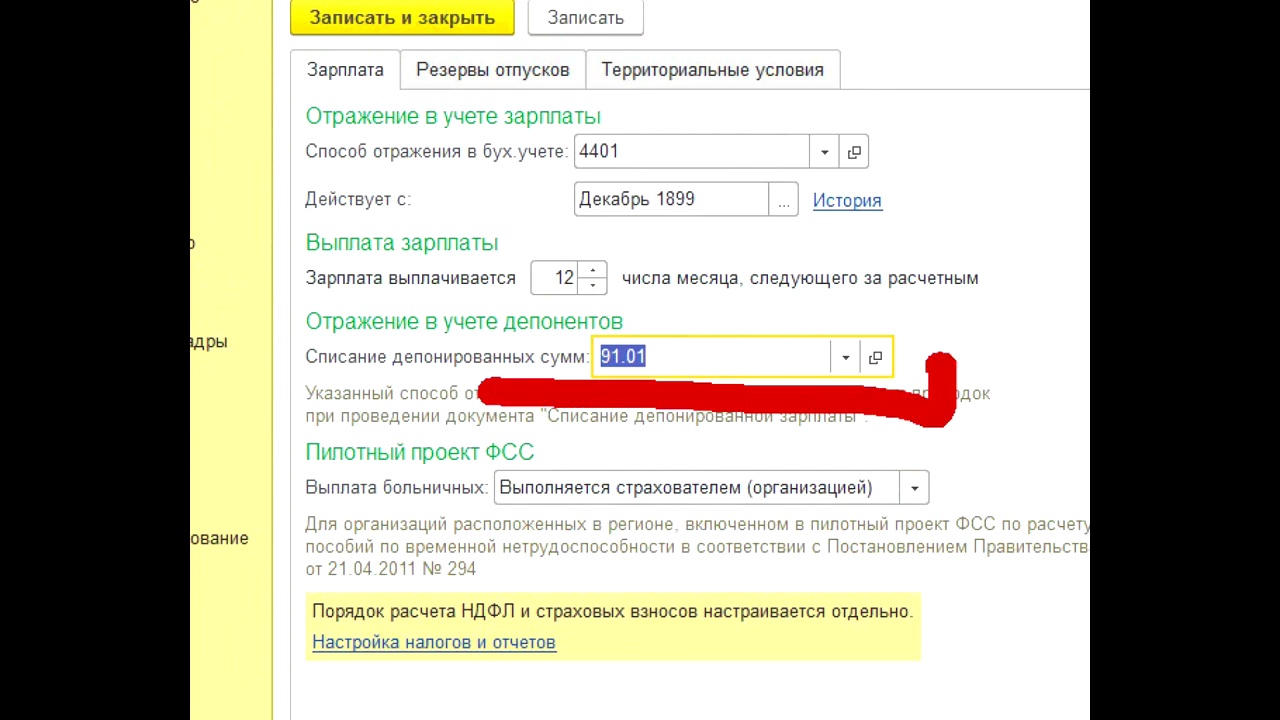
left_click(773, 555)
mouse_move(481, 399)
left_mouse_down()
mouse_move(290, 395)
mouse_move(237, 622)
left_mouse_up()
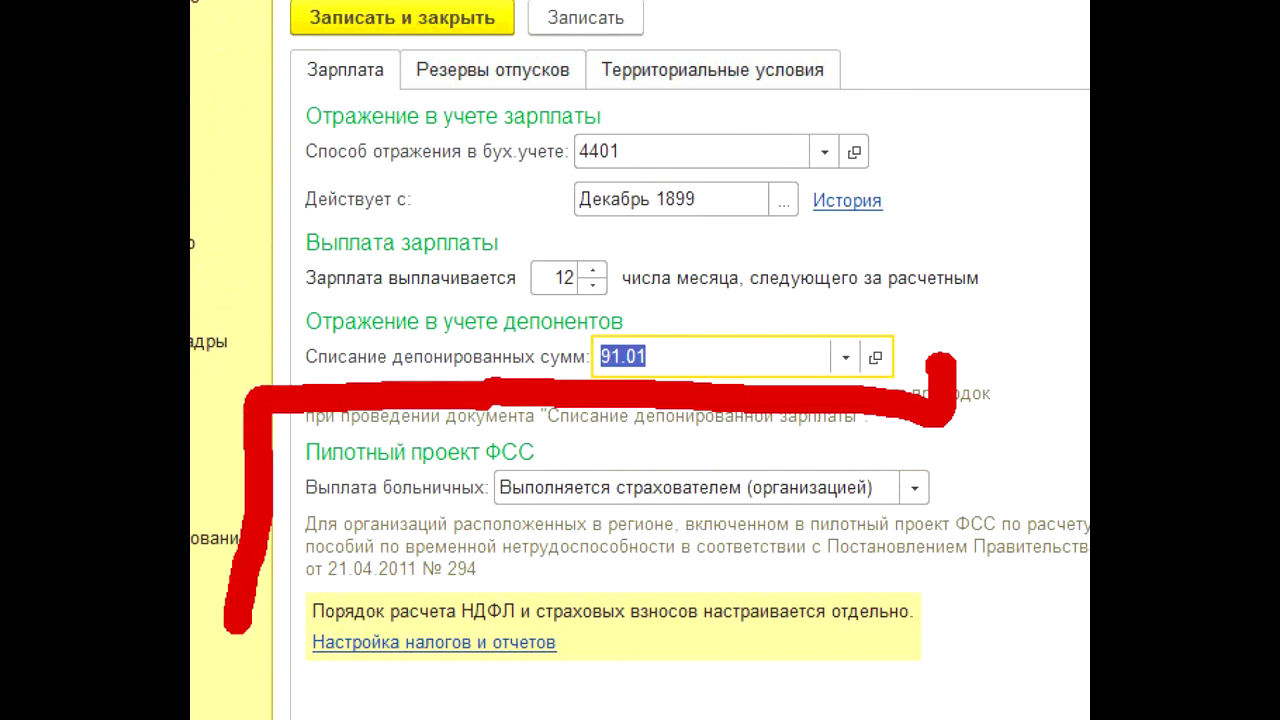
left_click_drag(197, 552, 305, 556)
mouse_move(962, 426)
left_mouse_down()
mouse_move(950, 450)
mouse_move(885, 460)
left_mouse_up()
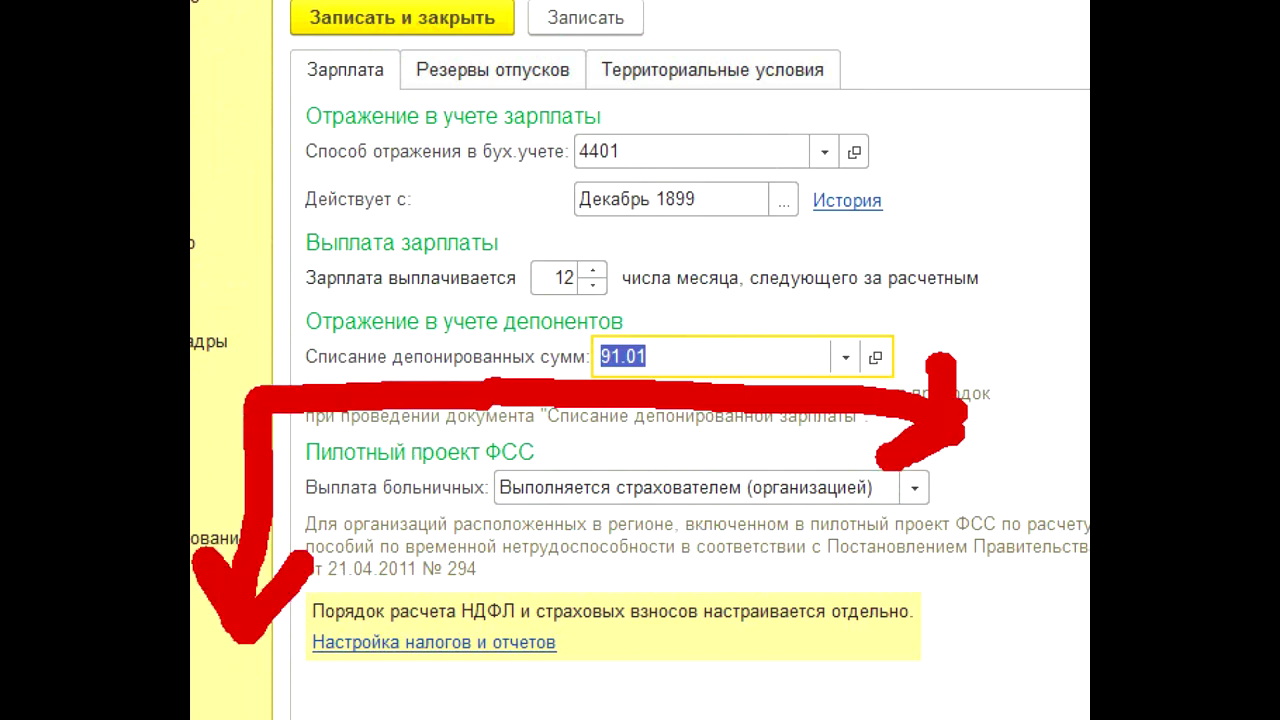
left_click_drag(960, 398, 838, 332)
left_click_drag(330, 586, 566, 590)
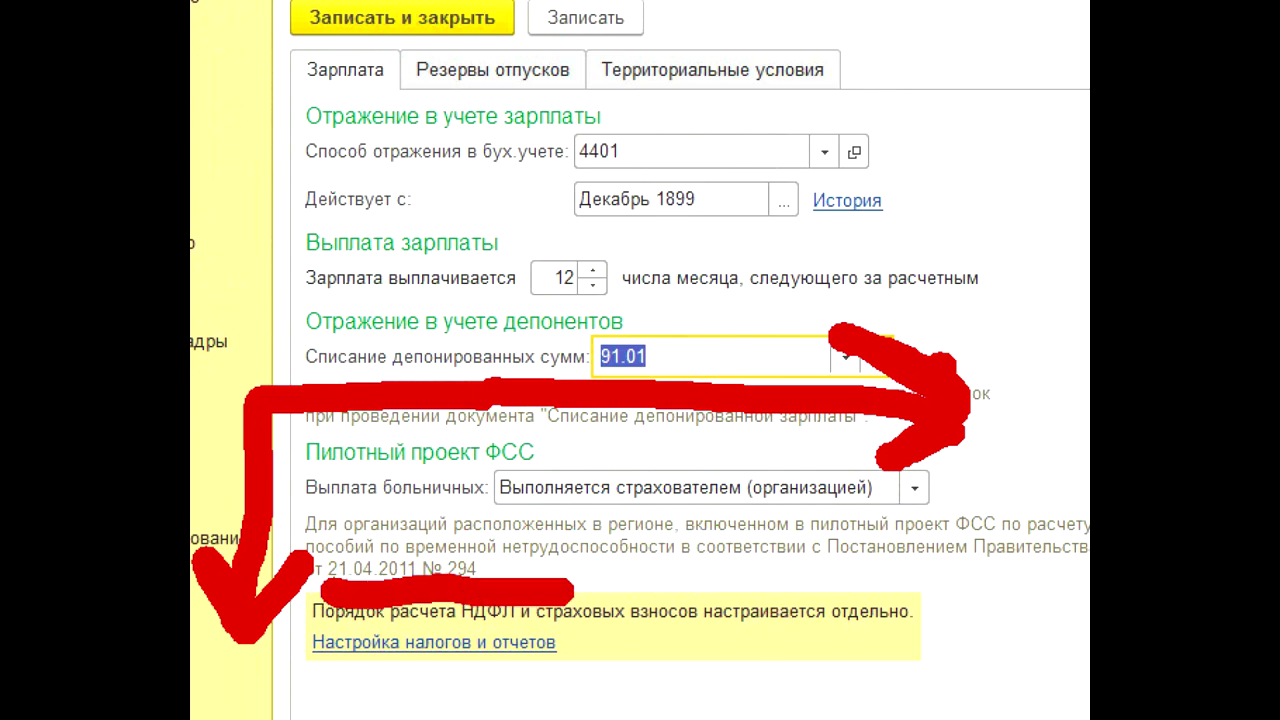
key("Escape")
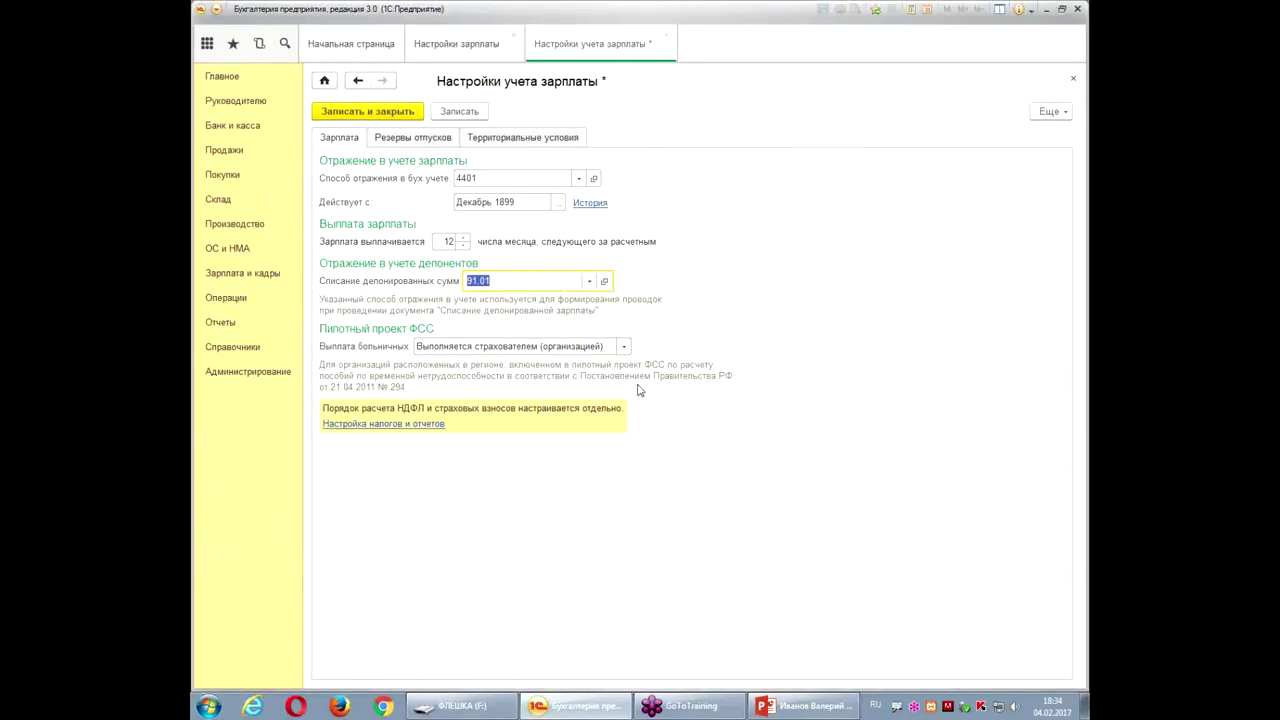
- View the available options for sick leave payment (Выплата больничных) under Пилотный проект ФСС
left_click(624, 347)
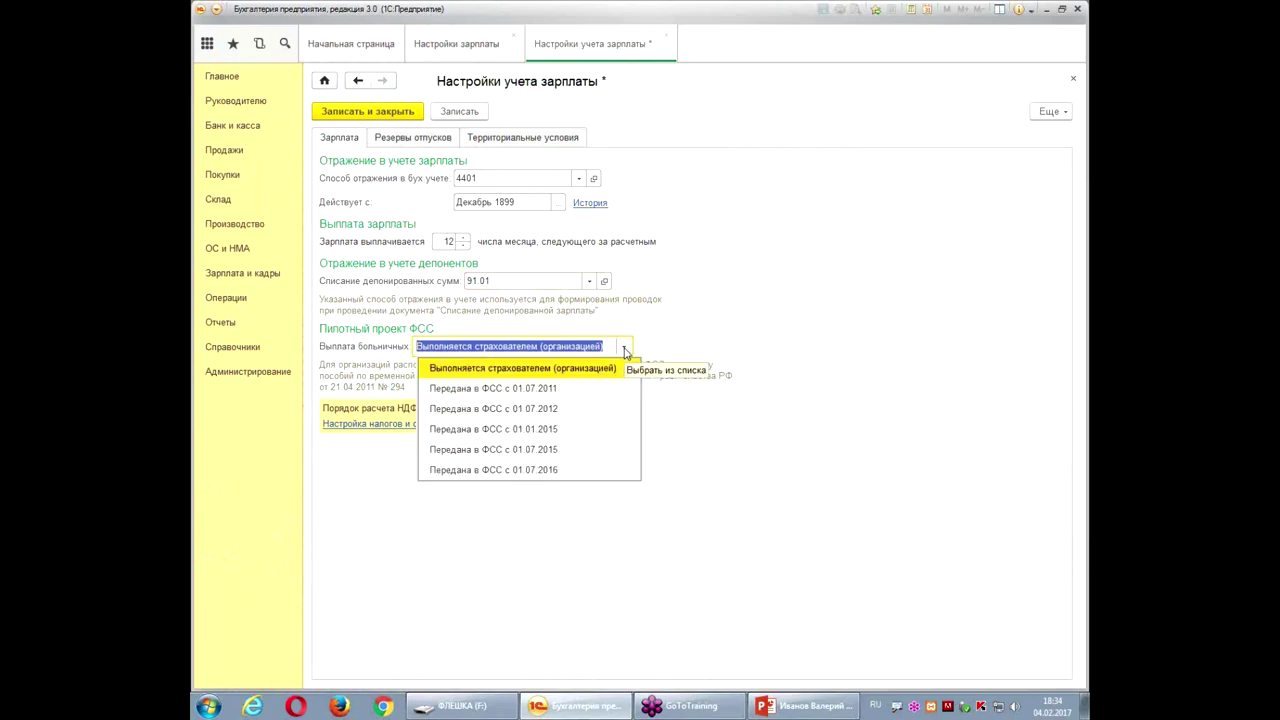
left_click_drag(549, 395, 592, 394)
left_click_drag(700, 418, 728, 402)
mouse_move(648, 460)
left_mouse_down()
mouse_move(668, 488)
mouse_move(720, 452)
left_mouse_up()
left_click_drag(652, 522, 728, 520)
left_click_drag(680, 590, 752, 572)
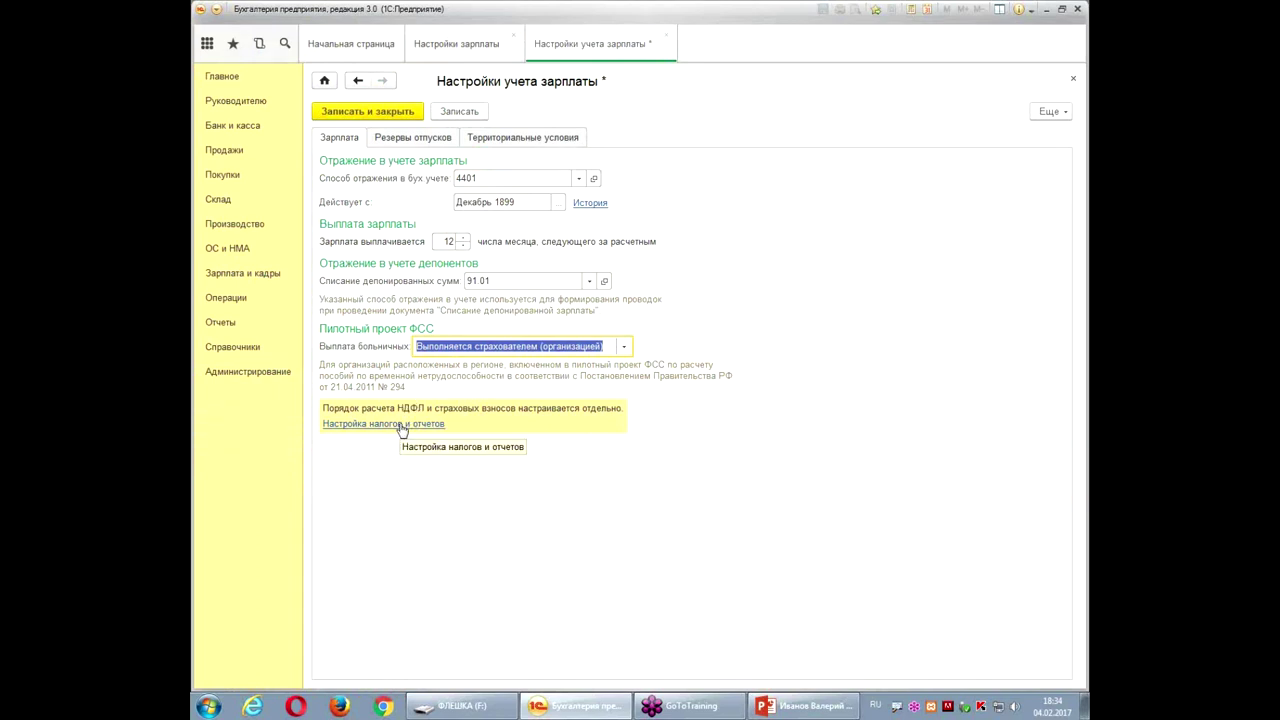
- Examine the vacation reserve settings (Резервы отпусков), including the annual contribution limit and the monthly percentage of payroll
left_click(409, 143)
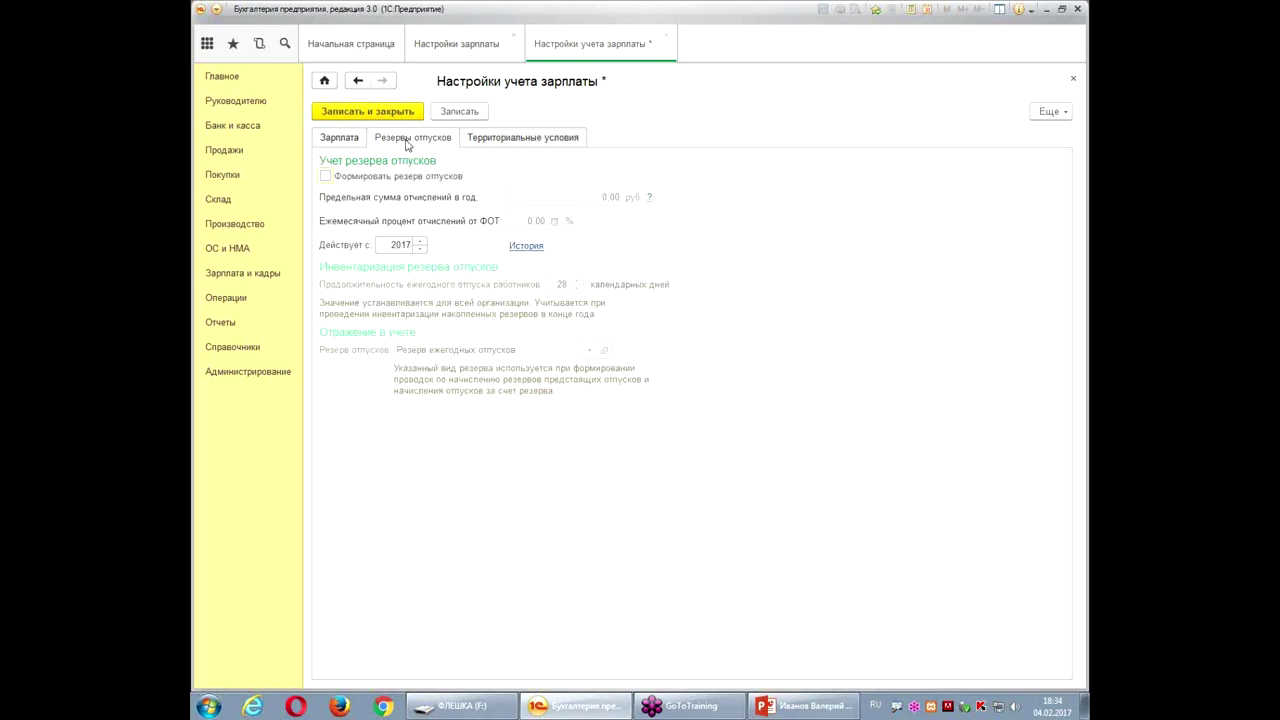
left_click(342, 90)
left_click_drag(309, 150, 296, 286)
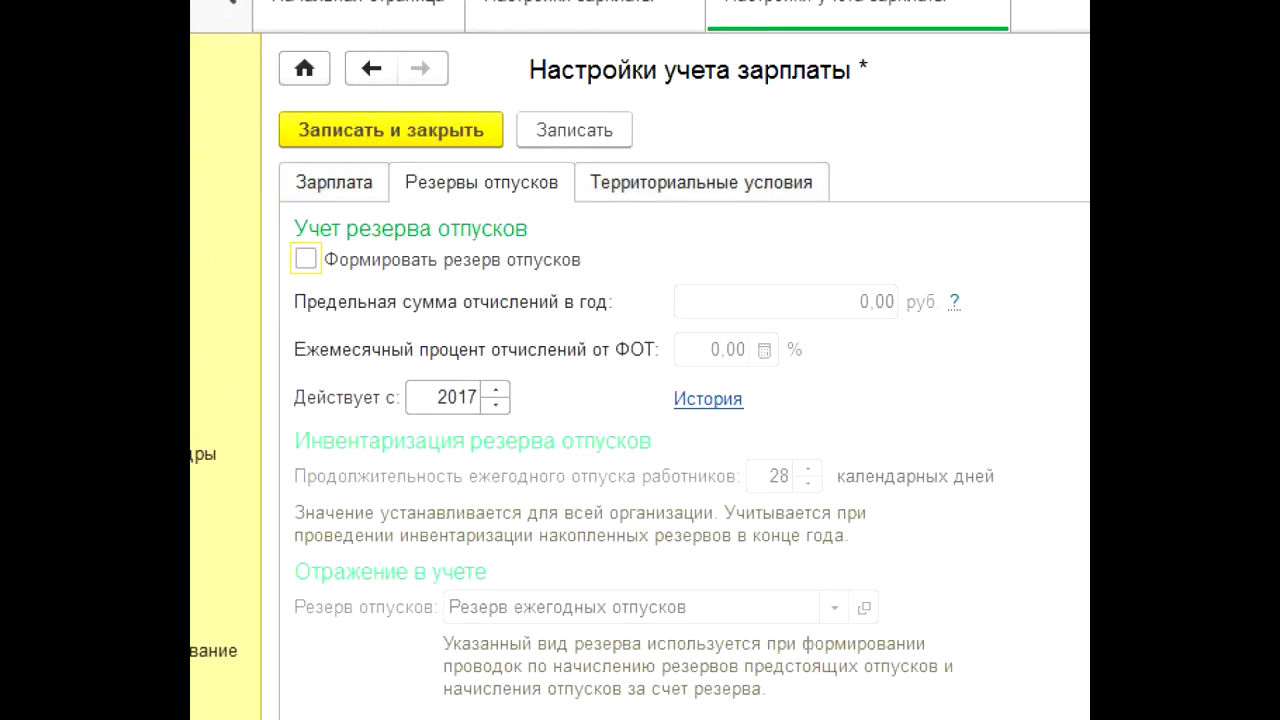
mouse_move(252, 478)
left_mouse_down()
mouse_move(943, 435)
mouse_move(950, 415)
left_mouse_up()
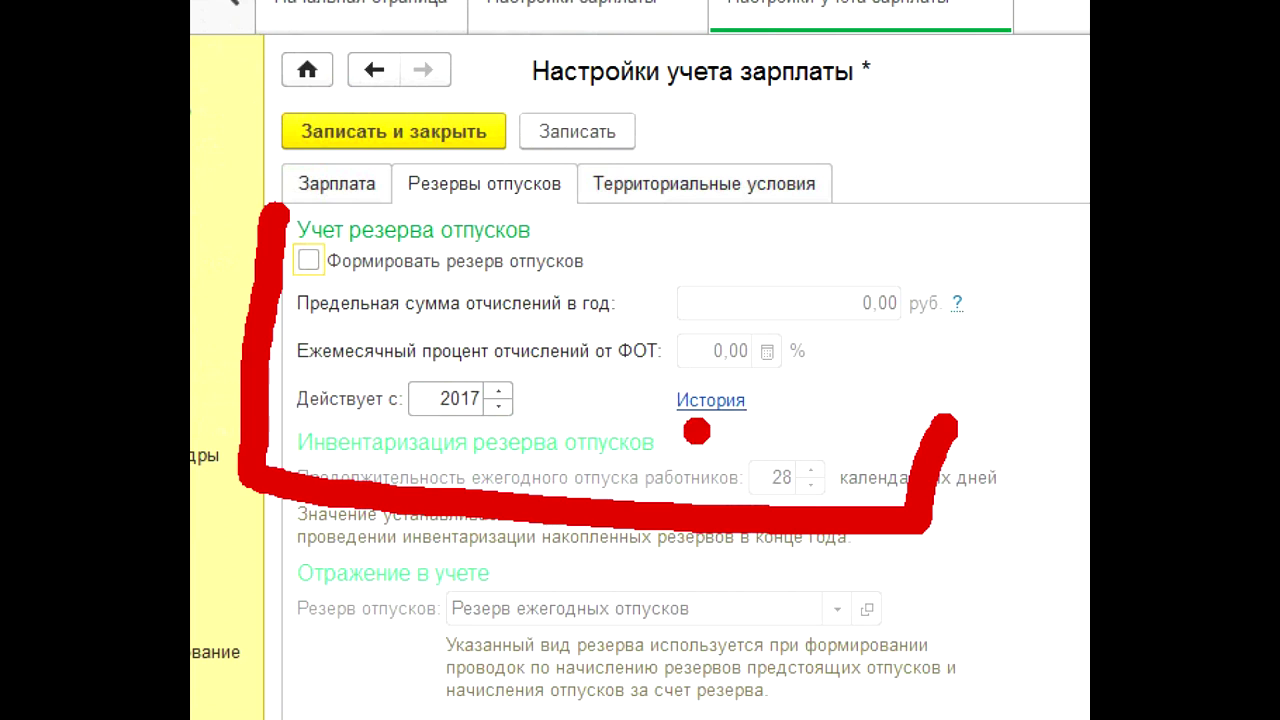
left_click_drag(812, 240, 895, 220)
left_click_drag(825, 355, 898, 342)
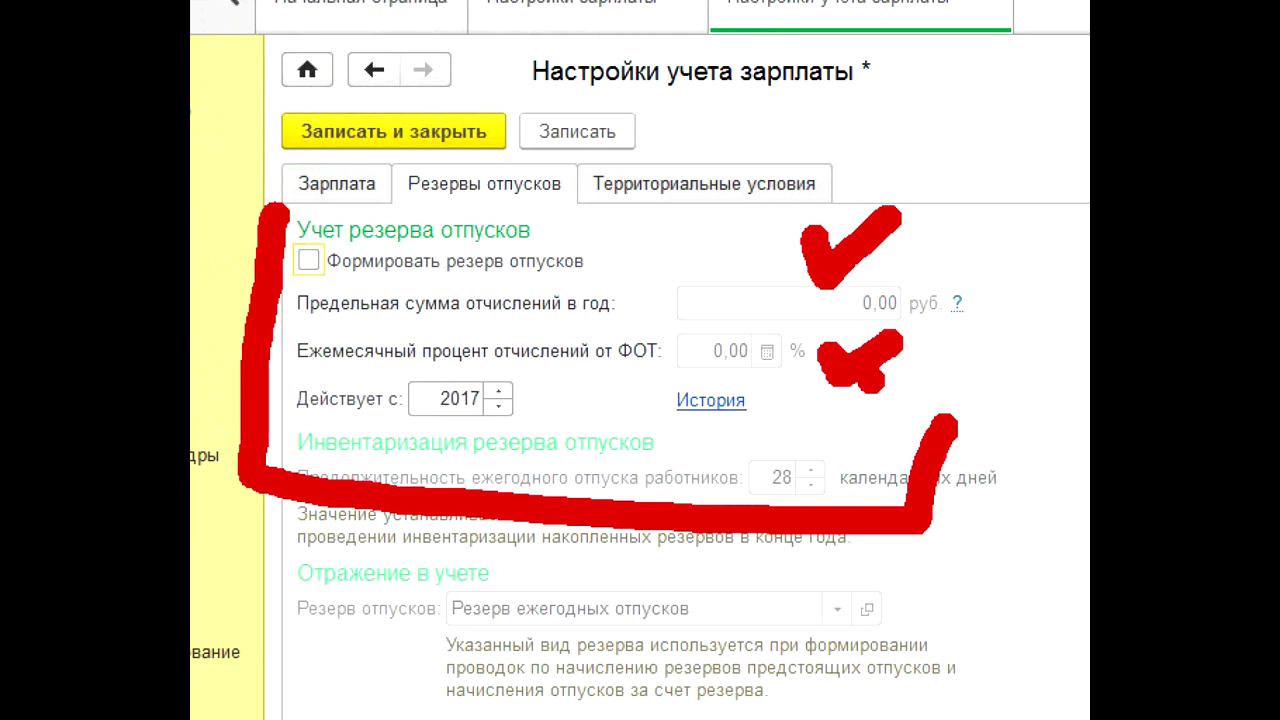
mouse_move(920, 124)
left_mouse_down()
mouse_move(636, 122)
mouse_move(655, 240)
mouse_move(912, 128)
left_mouse_up()
left_click_drag(760, 405, 720, 343)
left_click_drag(770, 245, 812, 300)
left_click_drag(656, 2, 695, 98)
mouse_move(636, 56)
left_mouse_down()
mouse_move(696, 104)
mouse_move(768, 28)
left_mouse_up()
left_click_drag(795, 2, 812, 100)
left_click_drag(775, 48, 884, 52)
left_click_drag(950, 2, 1040, 175)
left_click_drag(1045, 120, 920, 222)
- Examine the territorial conditions (Территориальные условия), including the northern allowance, district coefficients, and special working conditions
left_click(621, 191)
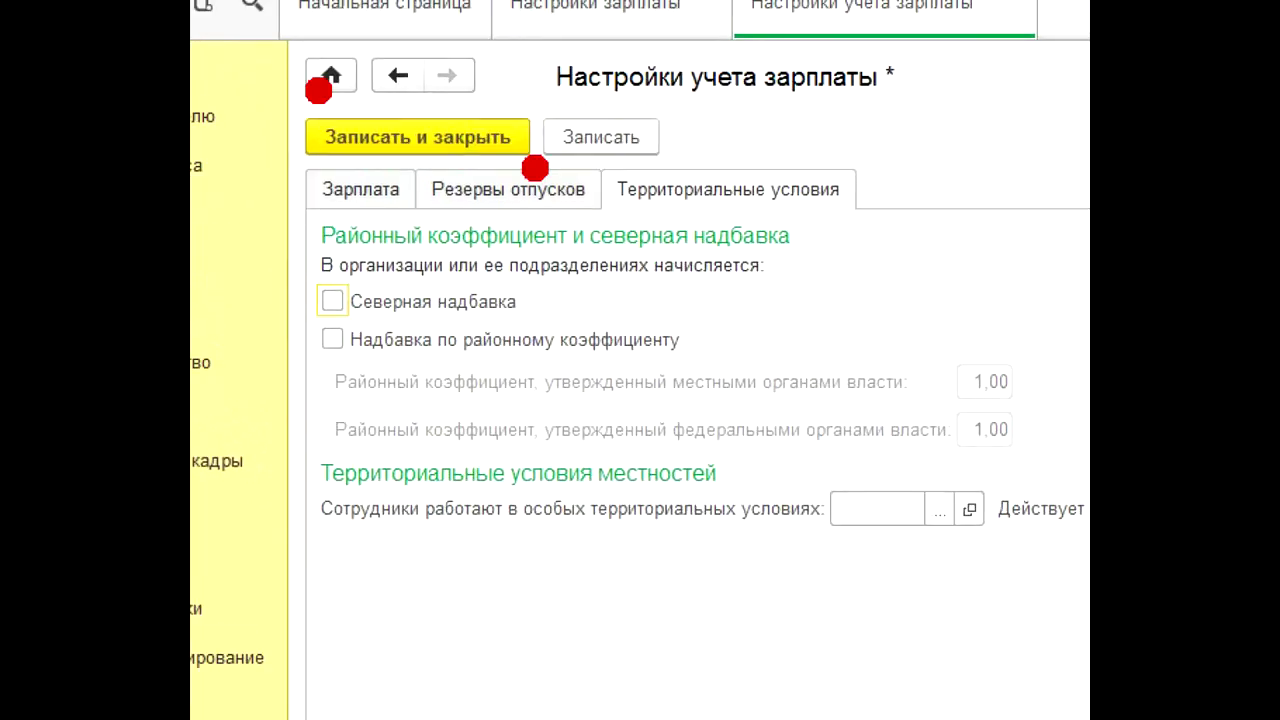
mouse_move(603, 171)
left_mouse_down()
mouse_move(585, 137)
mouse_move(945, 255)
mouse_move(598, 240)
left_mouse_up()
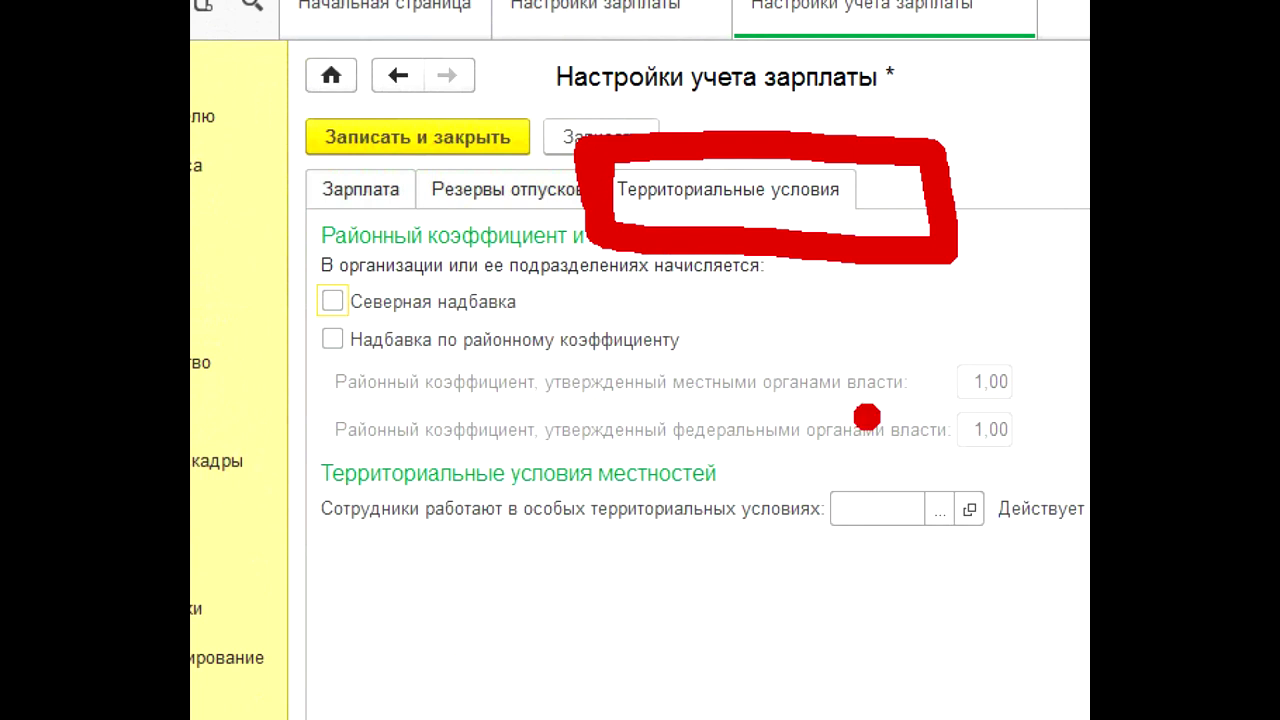
mouse_move(618, 218)
left_mouse_down()
mouse_move(285, 245)
mouse_move(300, 620)
mouse_move(960, 625)
mouse_move(1025, 272)
mouse_move(945, 250)
left_mouse_up()
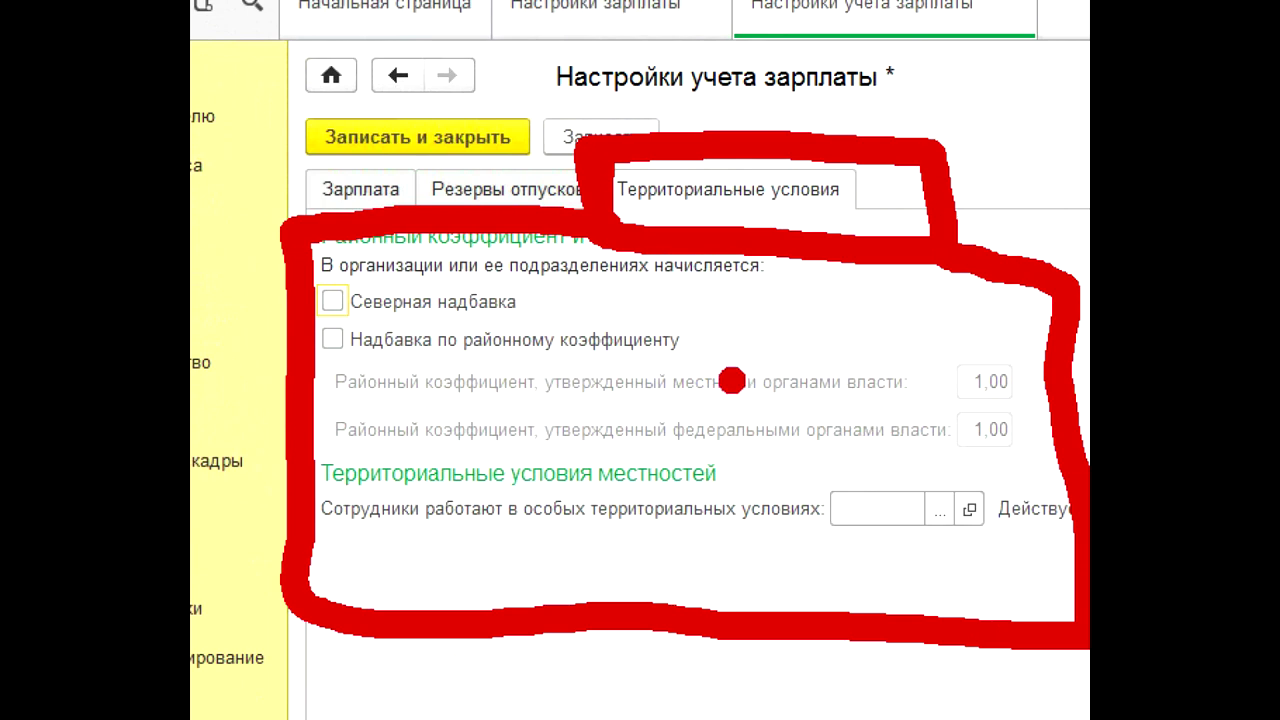
mouse_move(550, 293)
left_mouse_down()
mouse_move(600, 297)
mouse_move(680, 250)
left_mouse_up()
left_click_drag(690, 318, 815, 322)
left_click_drag(880, 395, 968, 368)
mouse_move(870, 325)
left_mouse_down()
mouse_move(935, 318)
mouse_move(945, 300)
left_mouse_up()
mouse_move(908, 455)
left_mouse_down()
mouse_move(925, 470)
mouse_move(990, 465)
left_mouse_up()
left_click(969, 553)
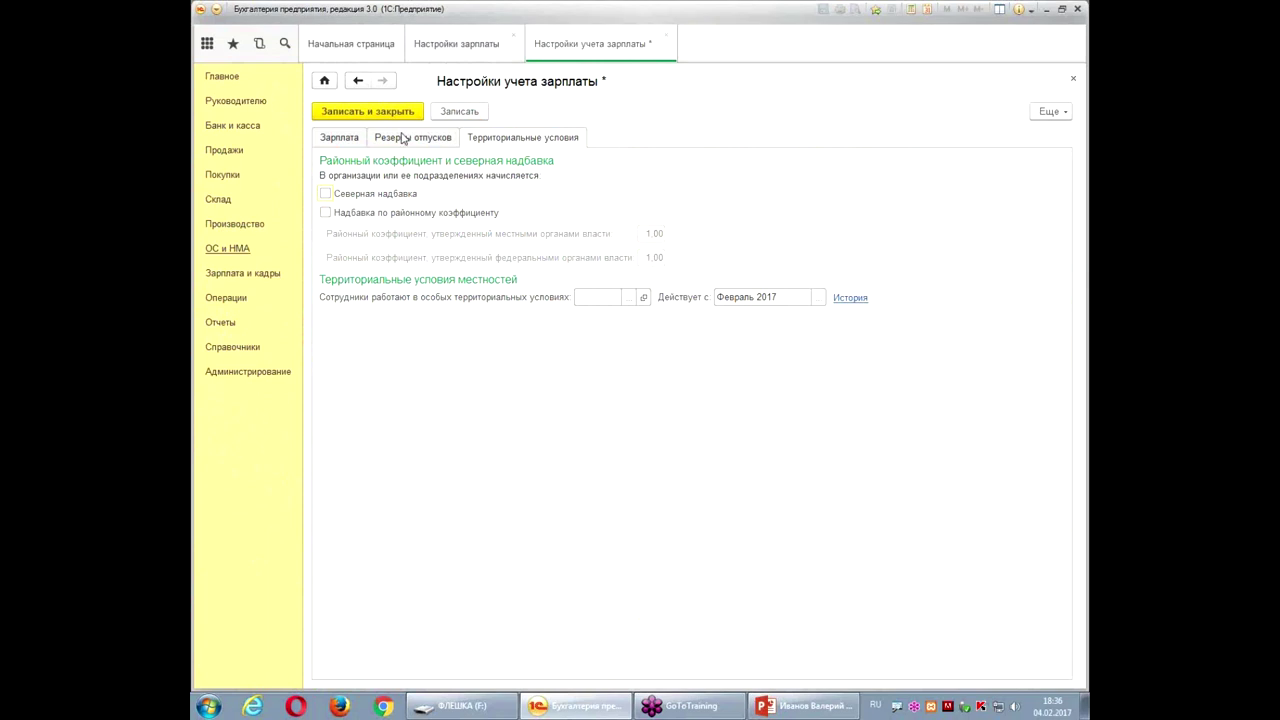
- Try to save and close the payroll accounting settings, dismissing any messages
left_click(338, 111)
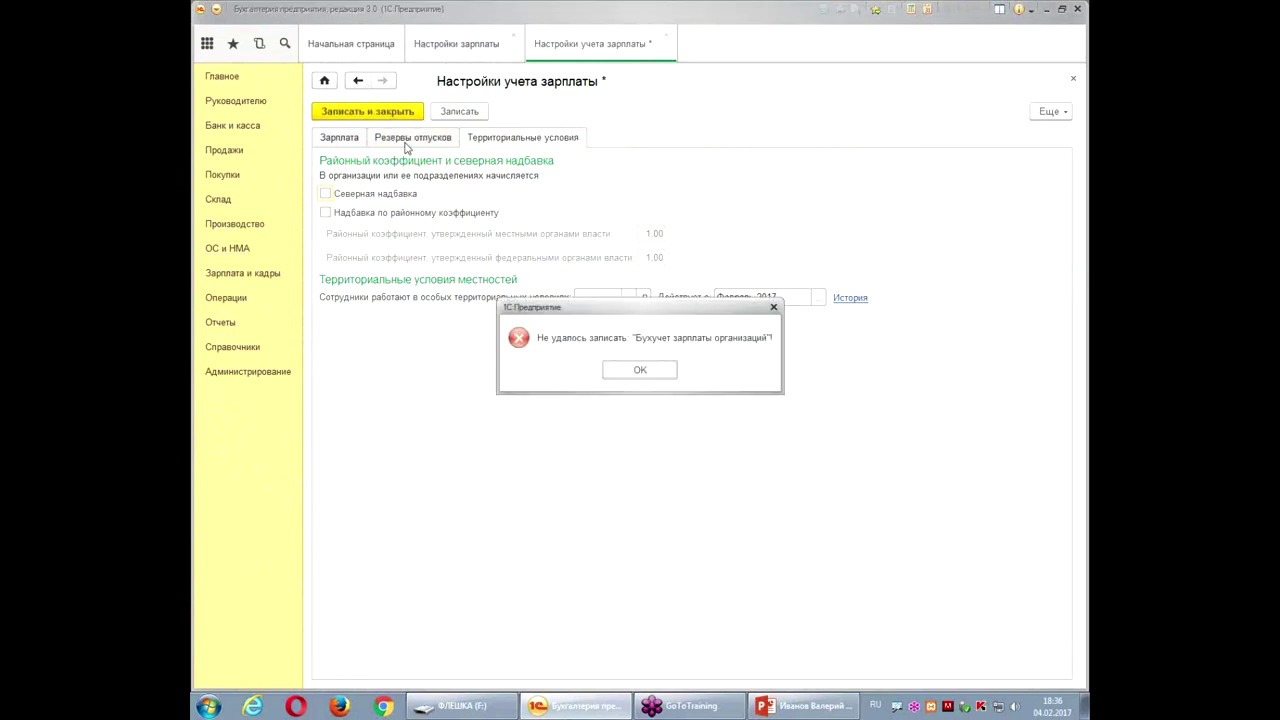
left_click(619, 372)
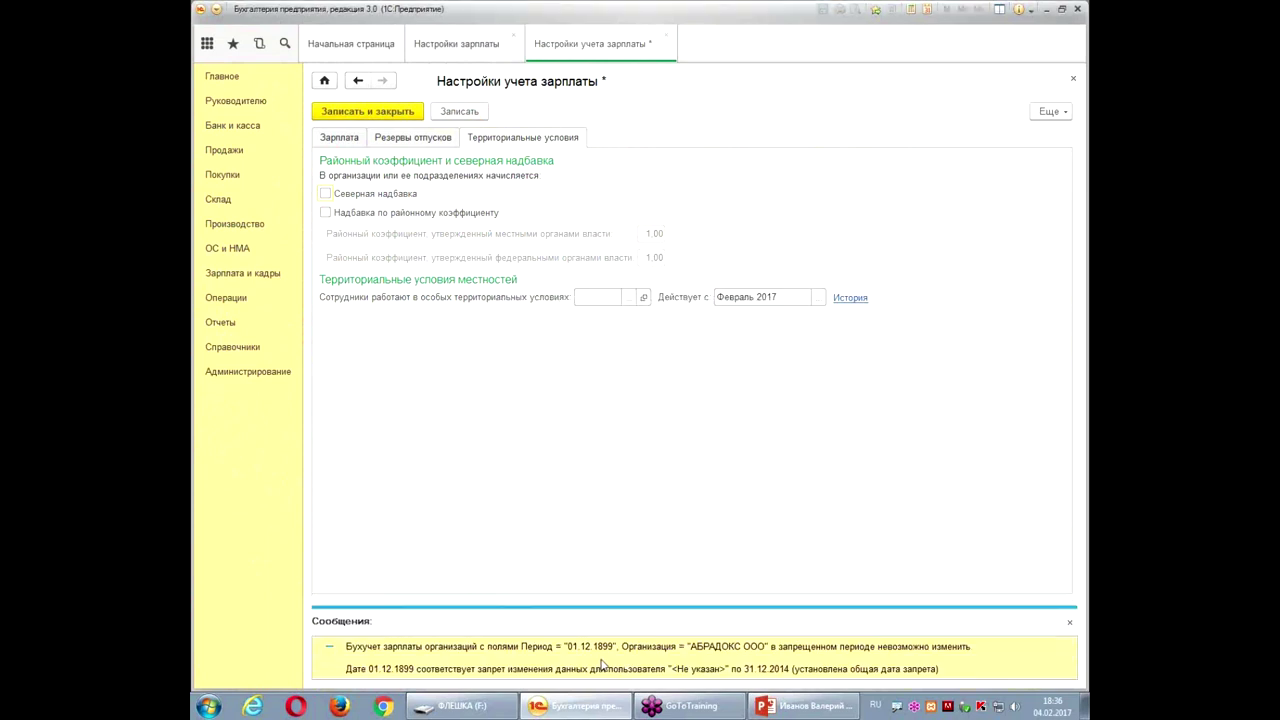
left_click(1069, 622)
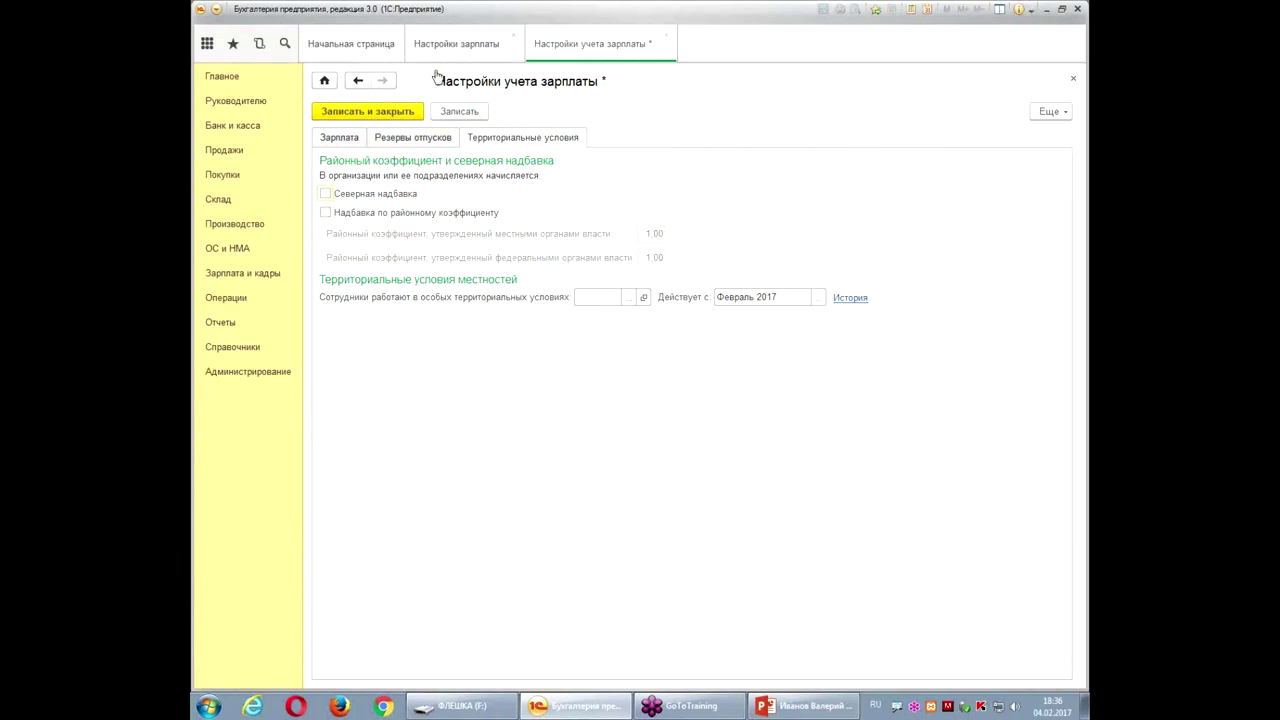
- Open the setup of data change-prohibition dates (Даты запрета изменения) among the routine operations in the support and maintenance settings
left_click(231, 378)
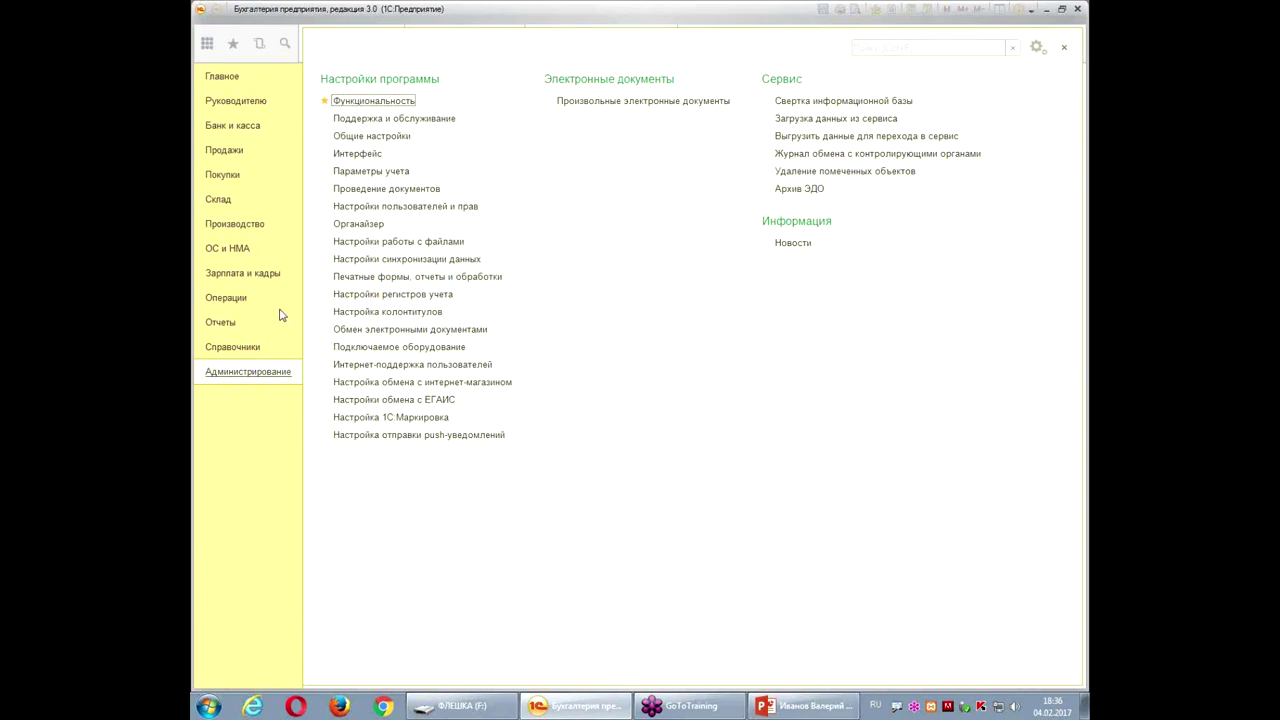
left_click(411, 118)
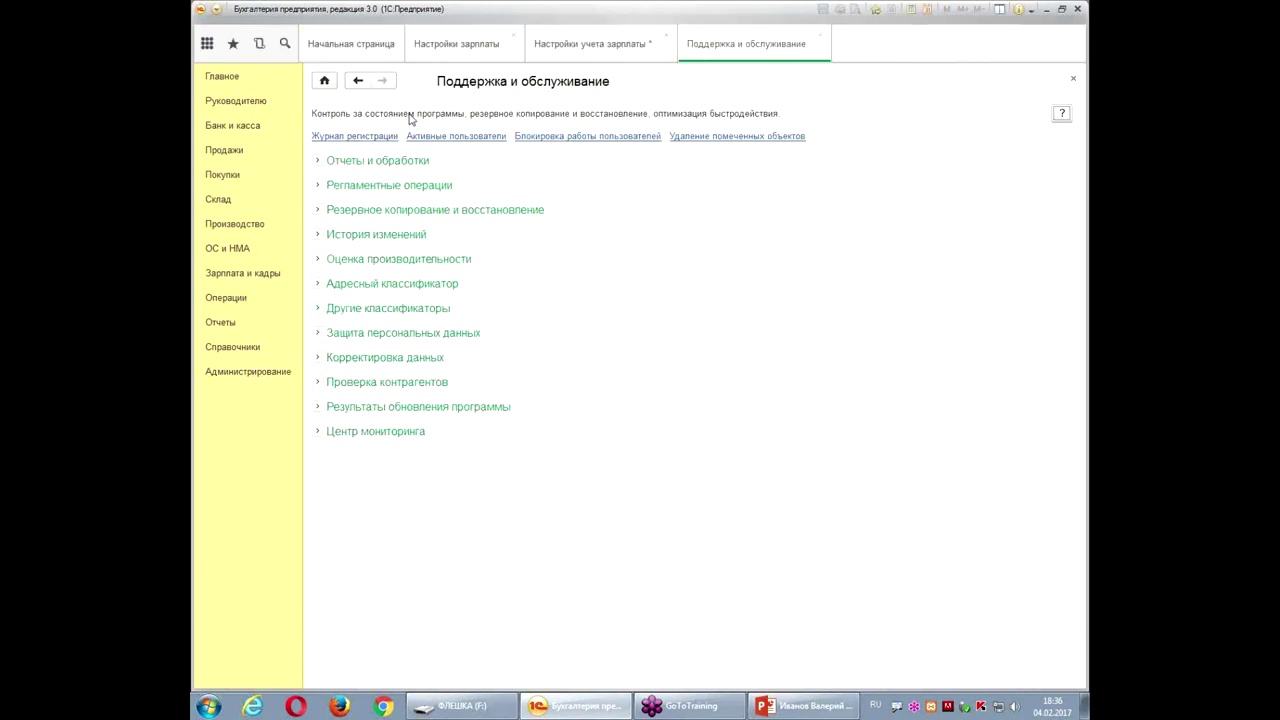
left_click(317, 186)
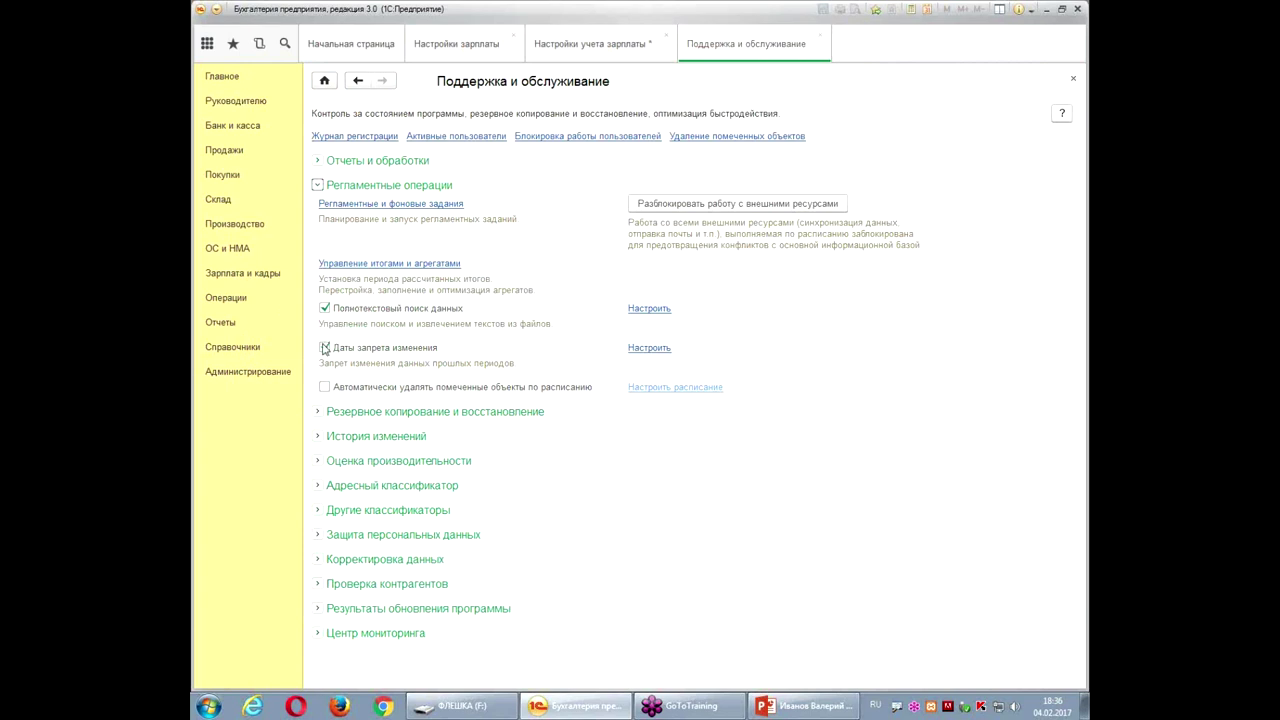
left_click(640, 348)
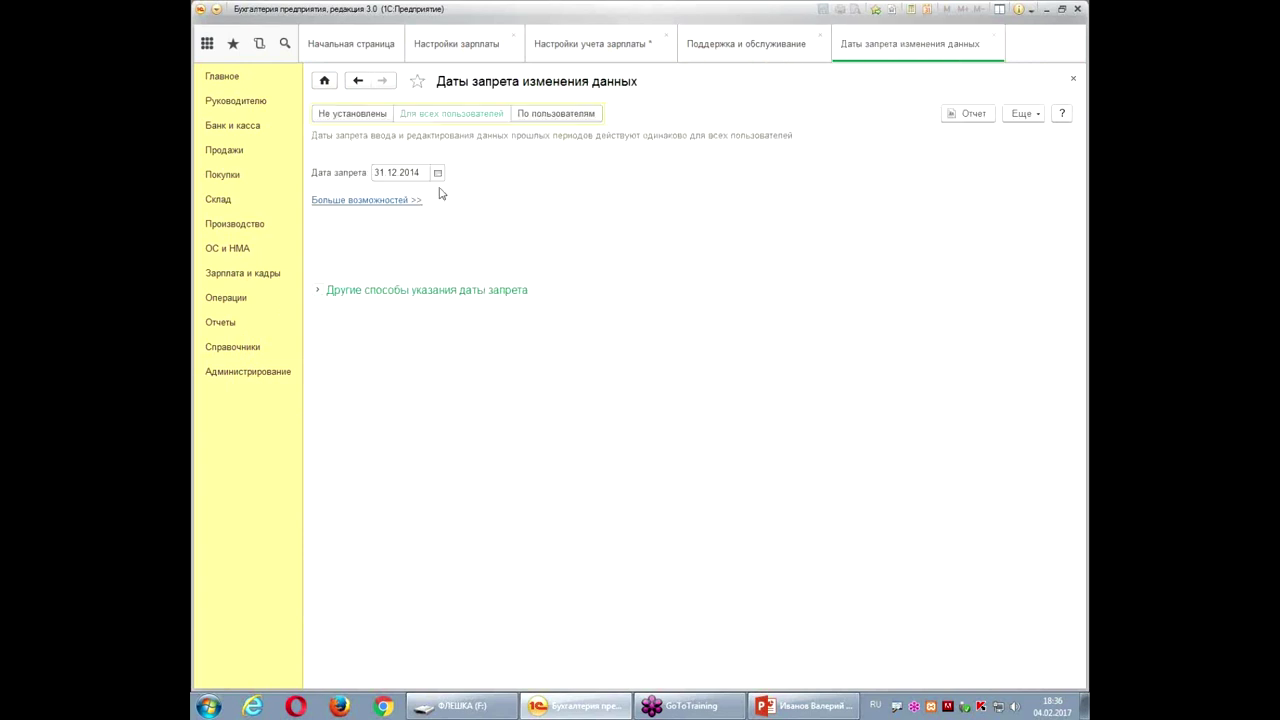
type("0101001")
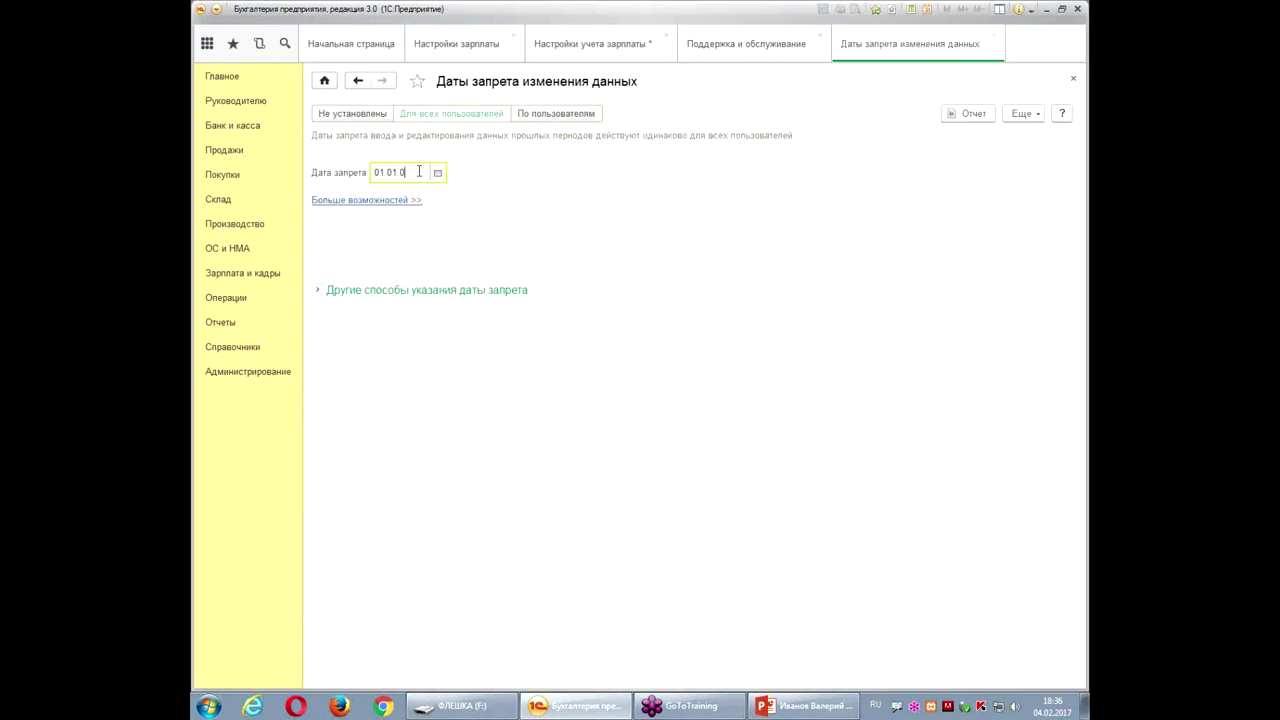
key("BackSpace")
key("BackSpace")
key("BackSpace")
key("BackSpace")
key("BackSpace")
key("BackSpace")
key("BackSpace")
- Switch the change-prohibition dates to Не установлены and close both the dates form and the support and maintenance settings
left_click(347, 114)
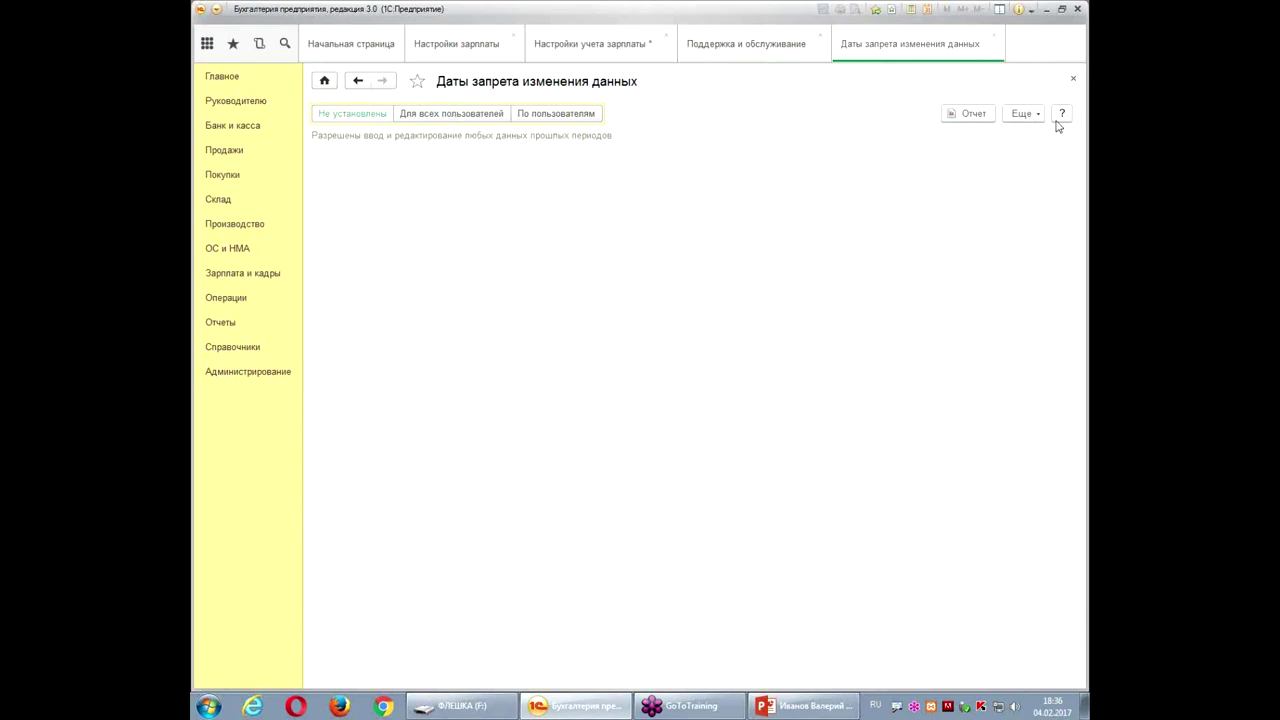
left_click(1072, 80)
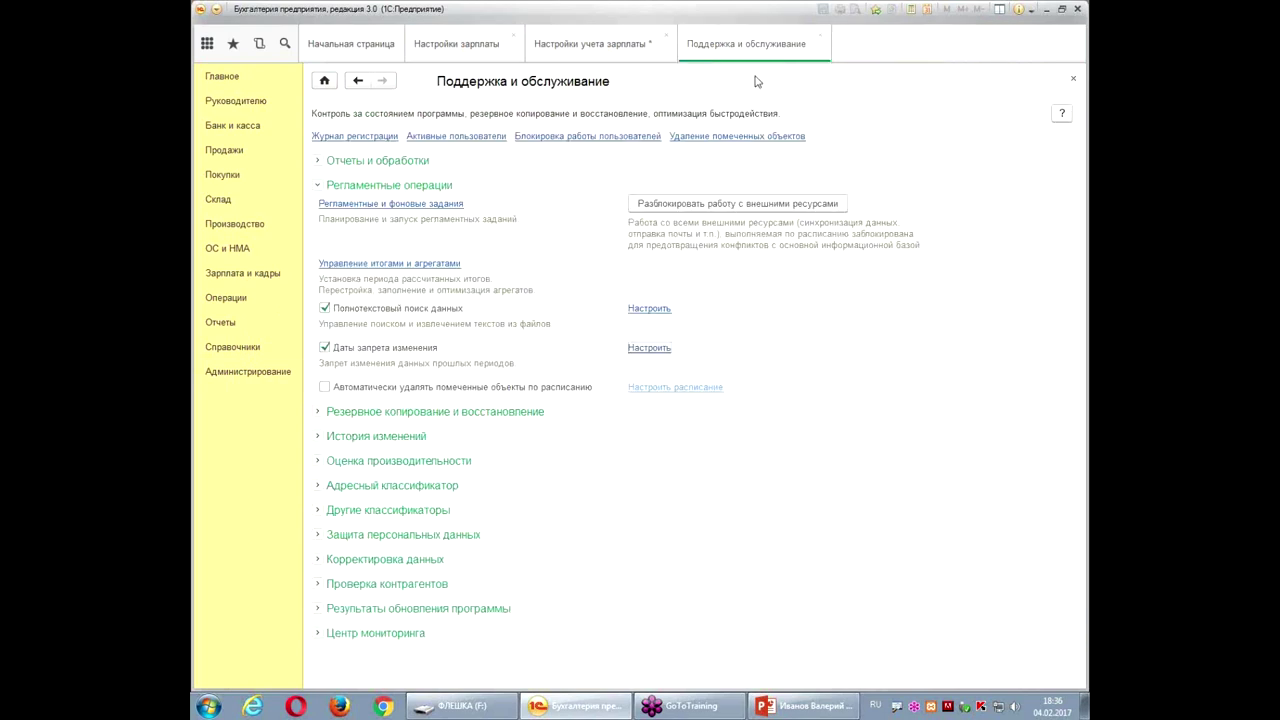
left_click(822, 40)
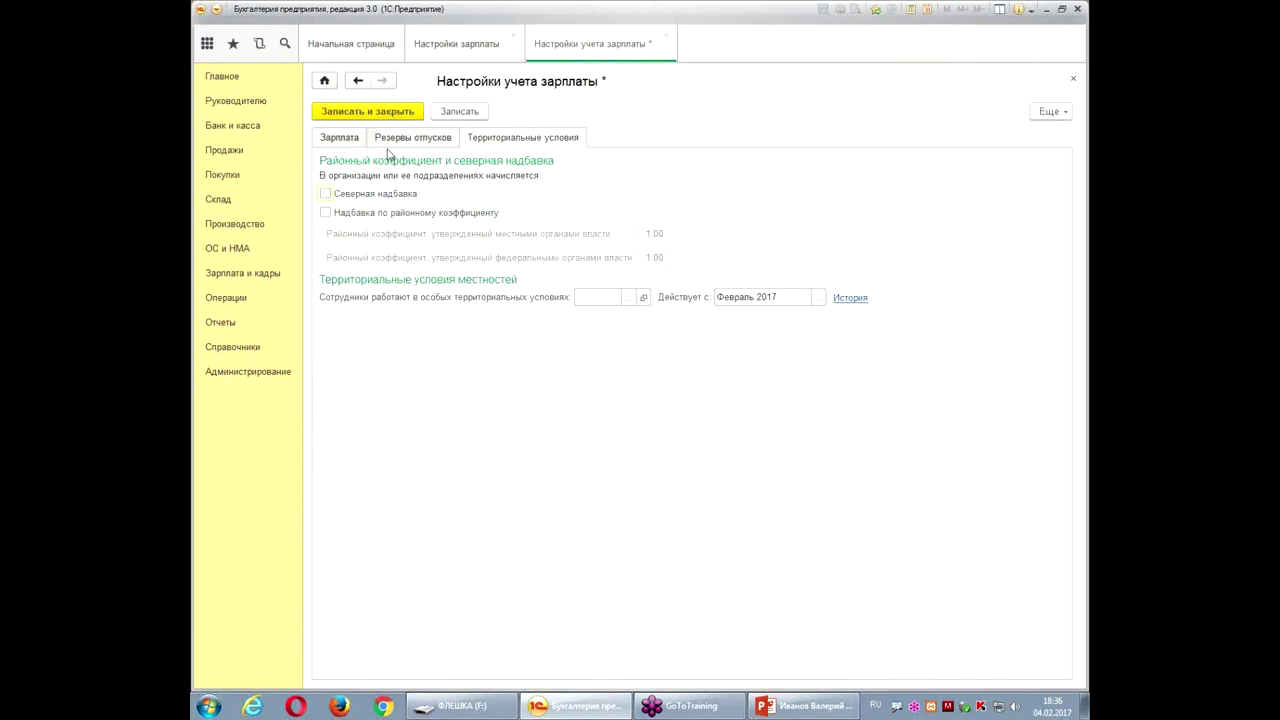
- Save and close the payroll accounting settings (Настройки учета зарплаты), and close the general payroll settings
left_click(380, 111)
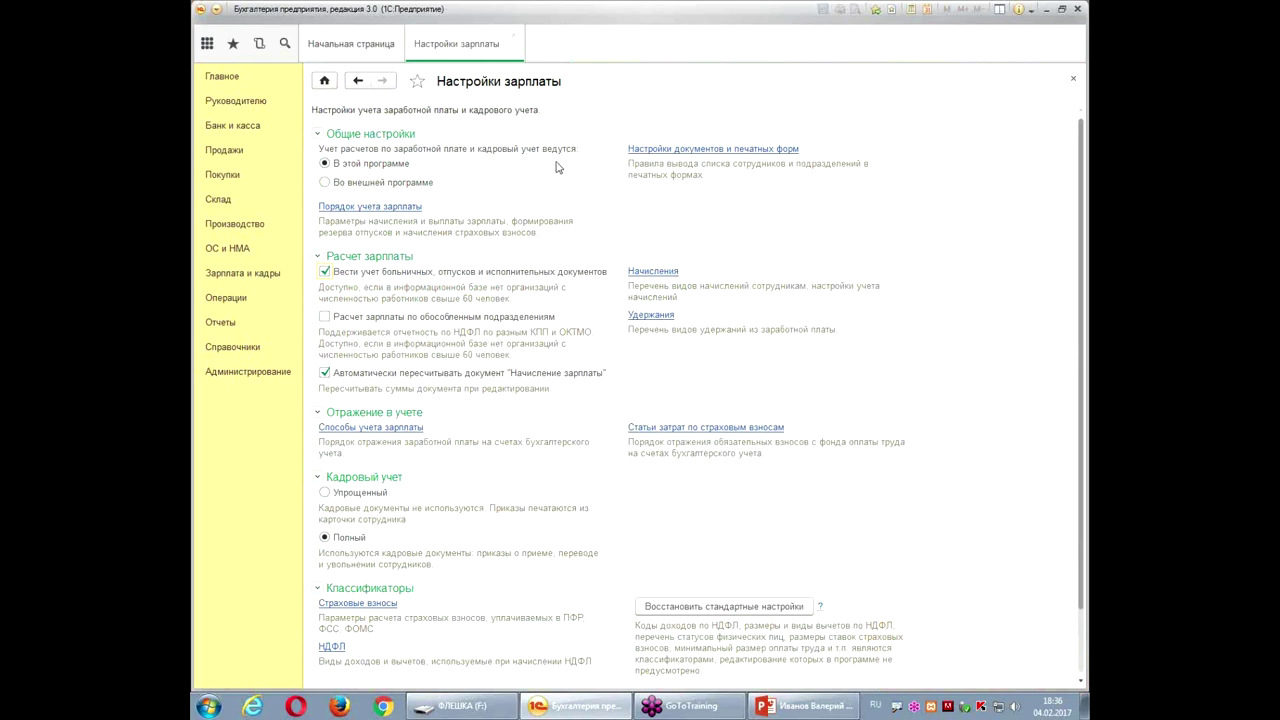
left_click(514, 38)
- Open the individuals directory (Физические лица), review its ИНН and СНИЛС columns, and open the first individual's card
left_click(229, 275)
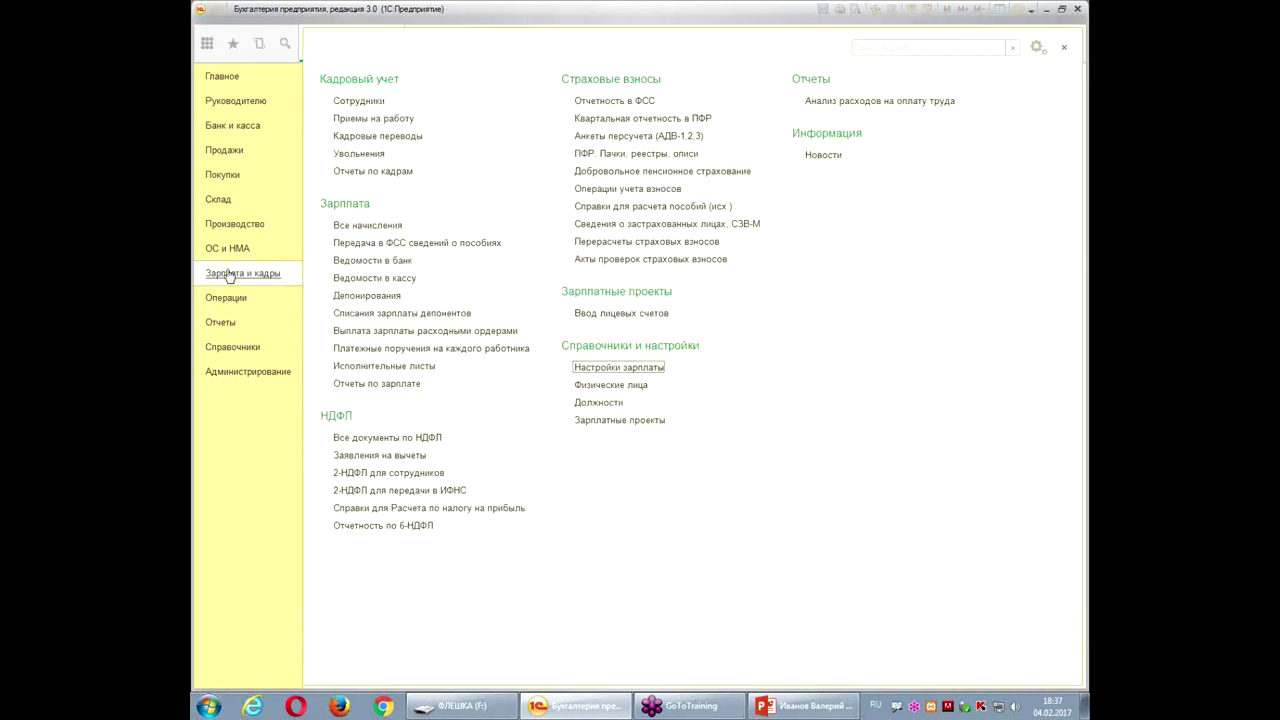
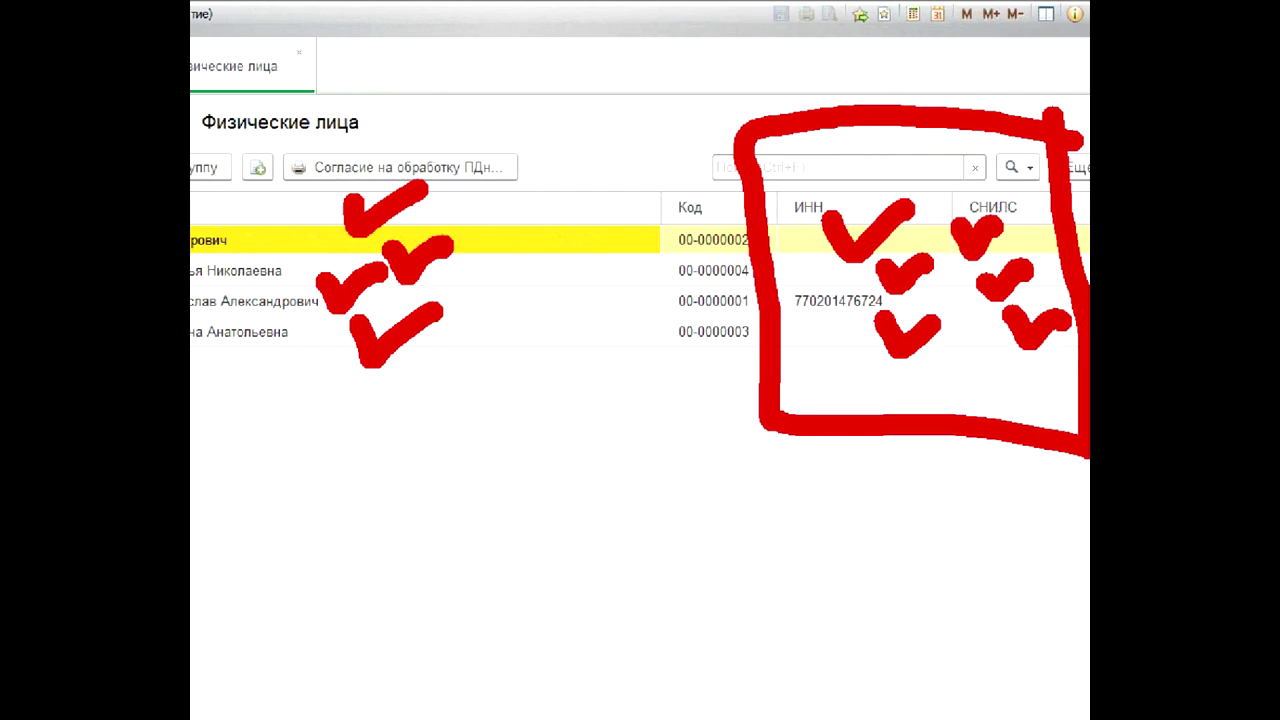
key("Escape")
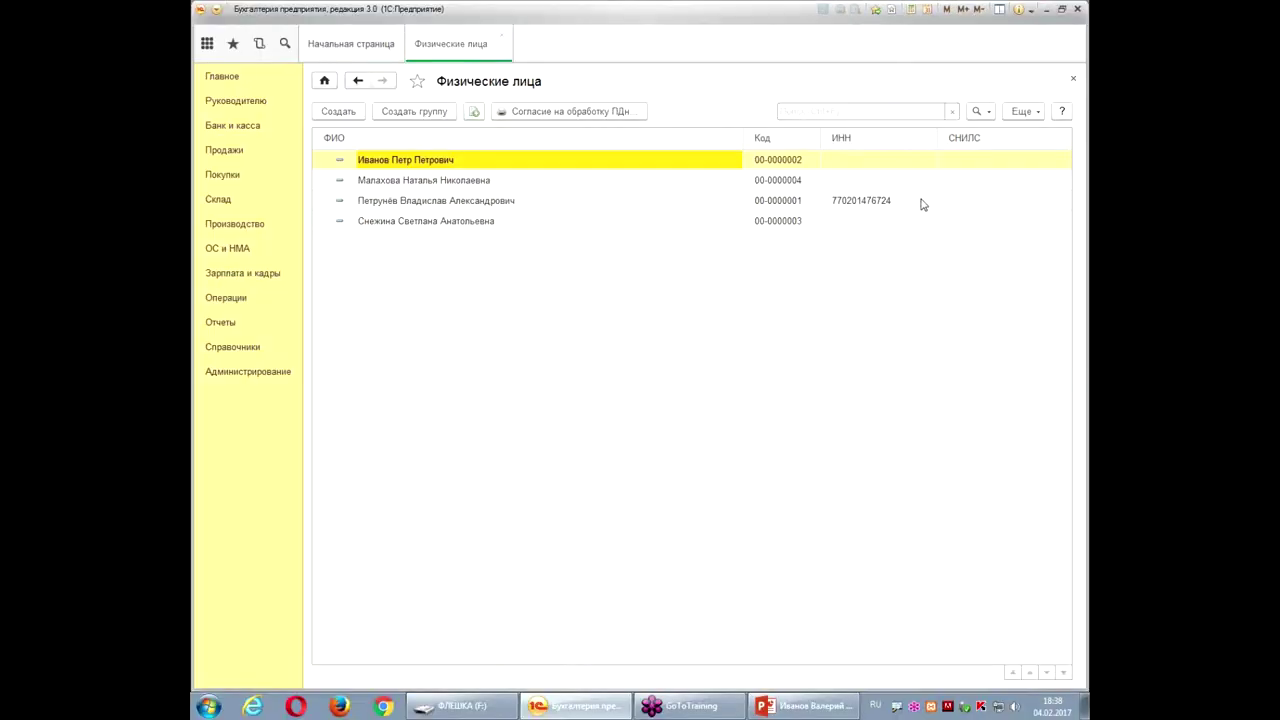
key("ctrl+1")
left_click_drag(725, 112, 840, 182)
left_click_drag(683, 196, 1080, 341)
double_click(549, 159)
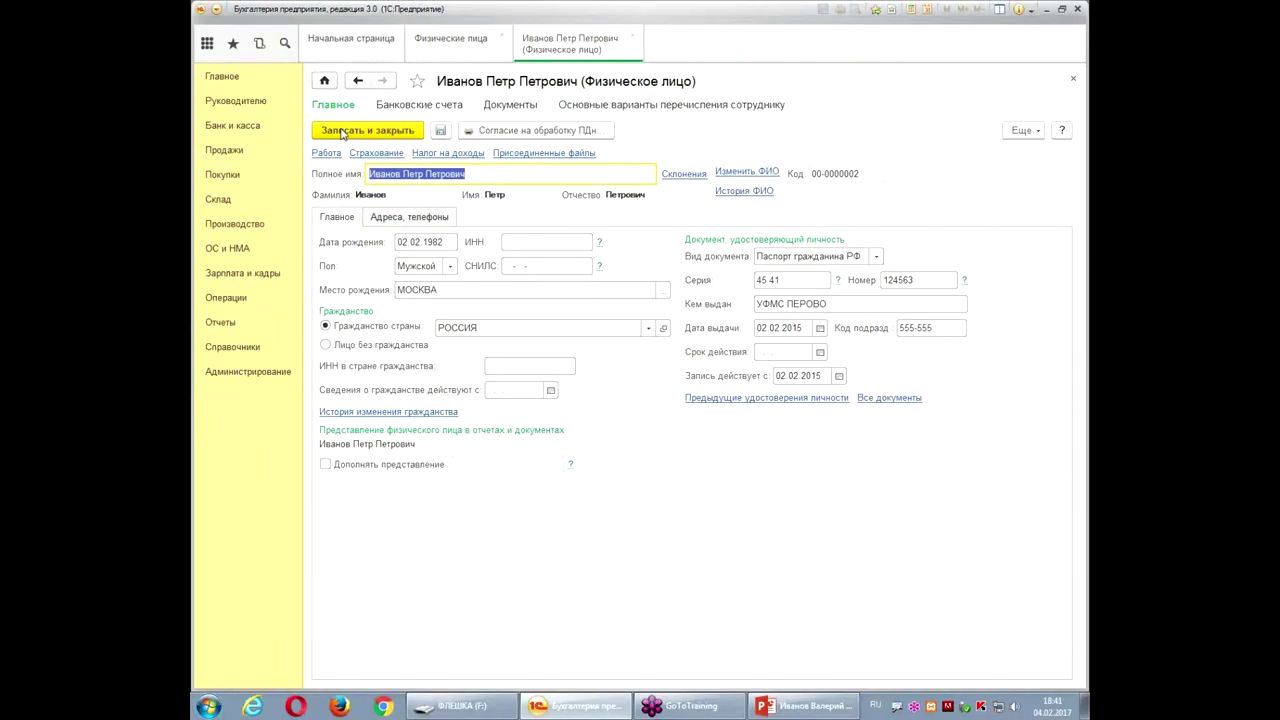
- Examine the main personal details on the individual's card, including birth date, ИНН and СНИЛС
left_click_drag(470, 335, 845, 305)
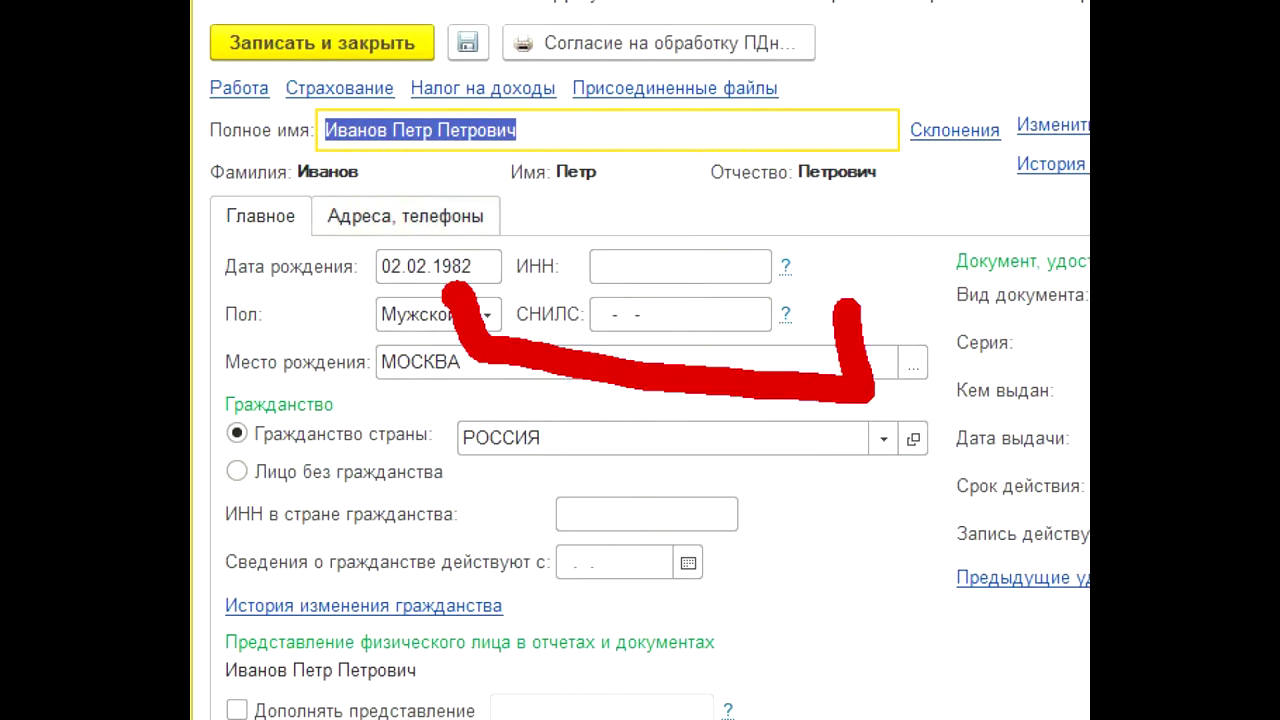
mouse_move(790, 162)
left_mouse_down()
mouse_move(955, 265)
mouse_move(762, 307)
left_mouse_up()
mouse_move(786, 162)
left_mouse_down()
mouse_move(495, 250)
mouse_move(640, 300)
mouse_move(765, 305)
left_mouse_up()
mouse_move(758, 220)
left_mouse_down()
mouse_move(763, 230)
mouse_move(825, 215)
left_mouse_up()
left_click_drag(765, 370, 765, 356)
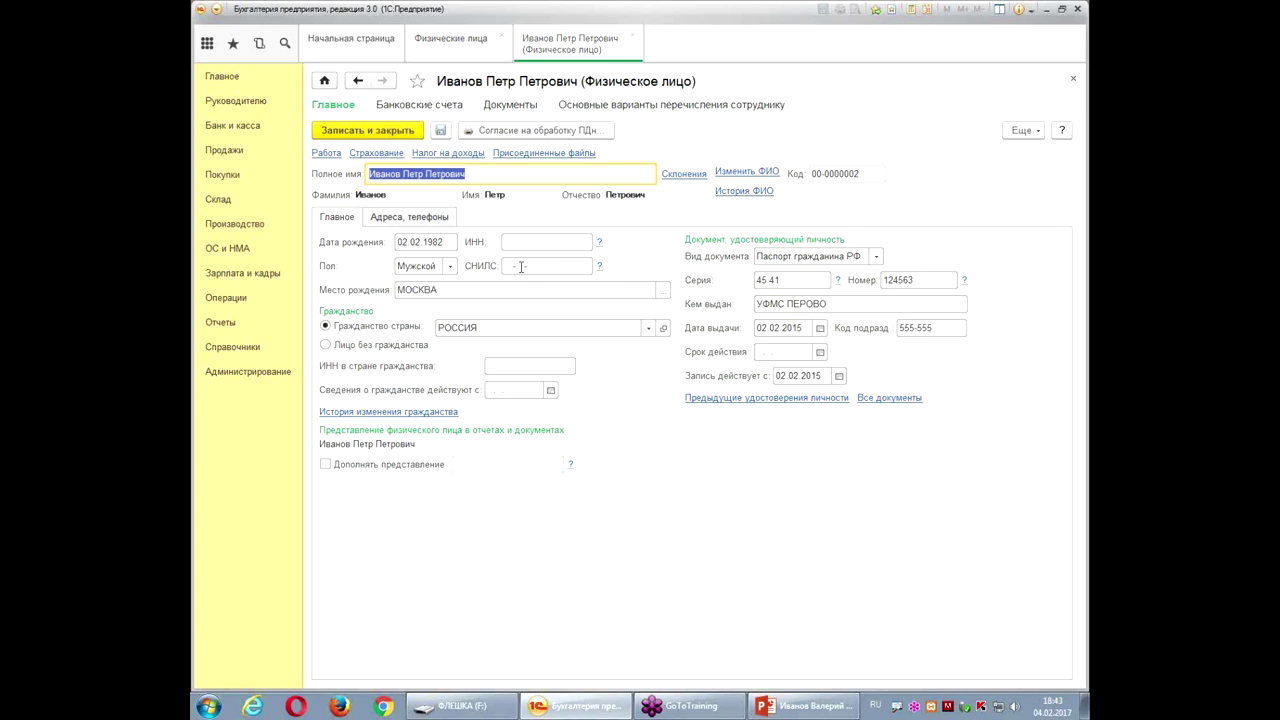
- Compare the individual's main details with the addresses and phones section (Адреса, телефоны), ending on the addresses
left_click(430, 218)
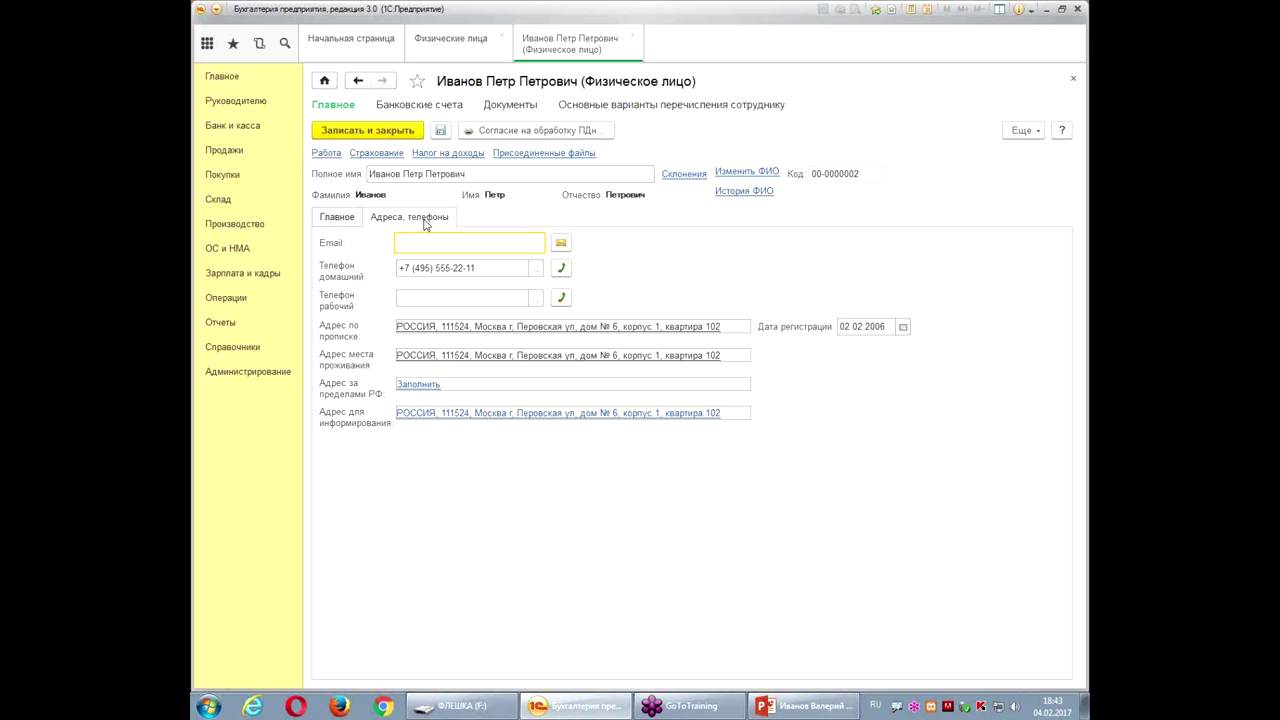
left_click(355, 218)
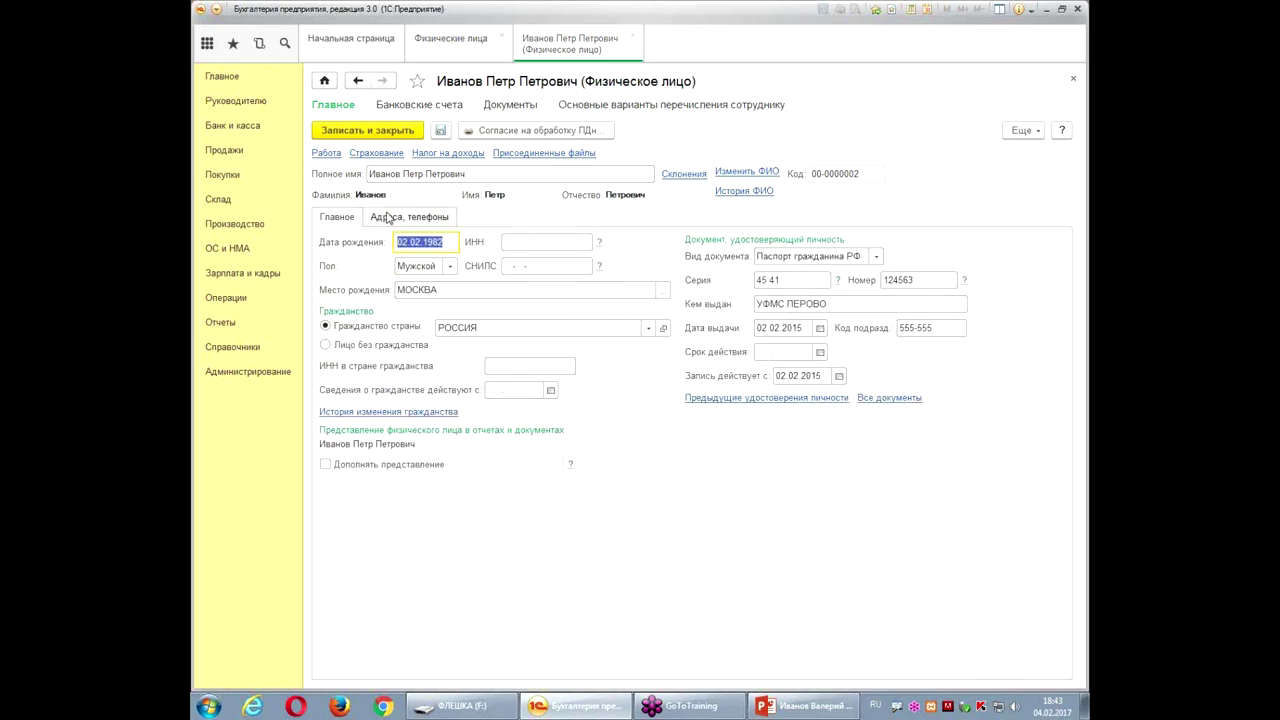
left_click(388, 218)
left_click(347, 218)
left_click(429, 220)
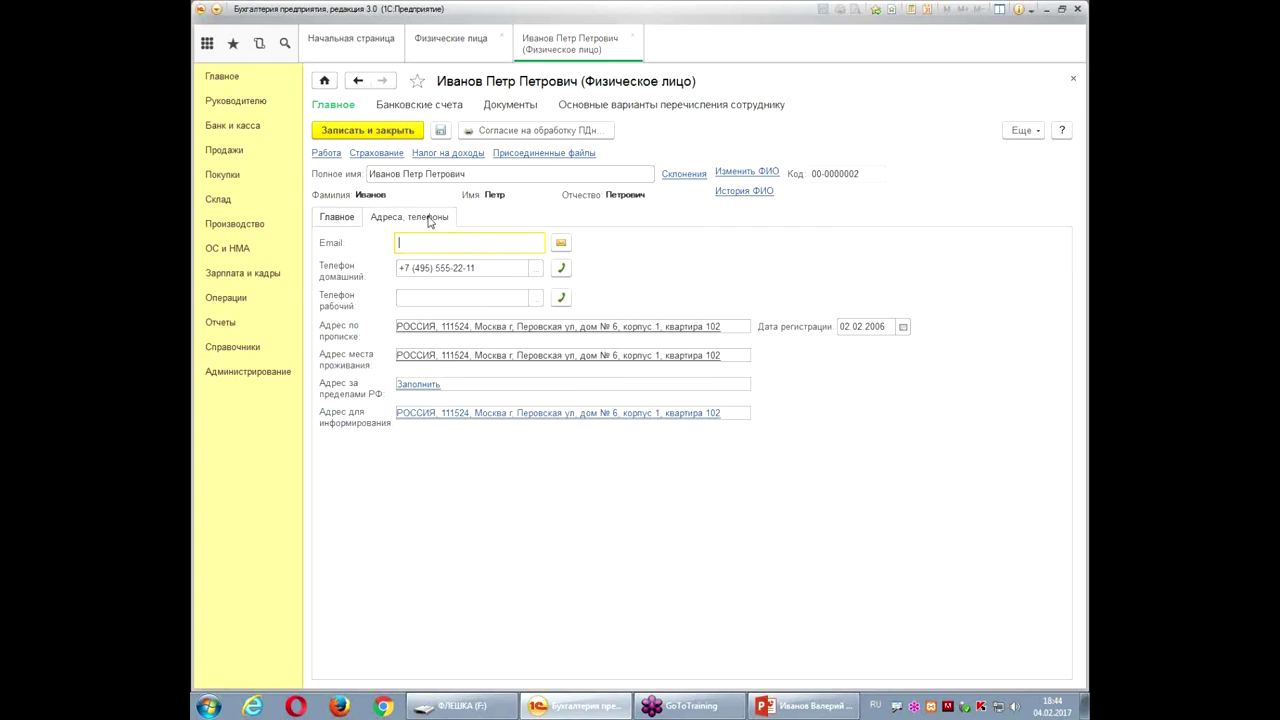
left_click(345, 217)
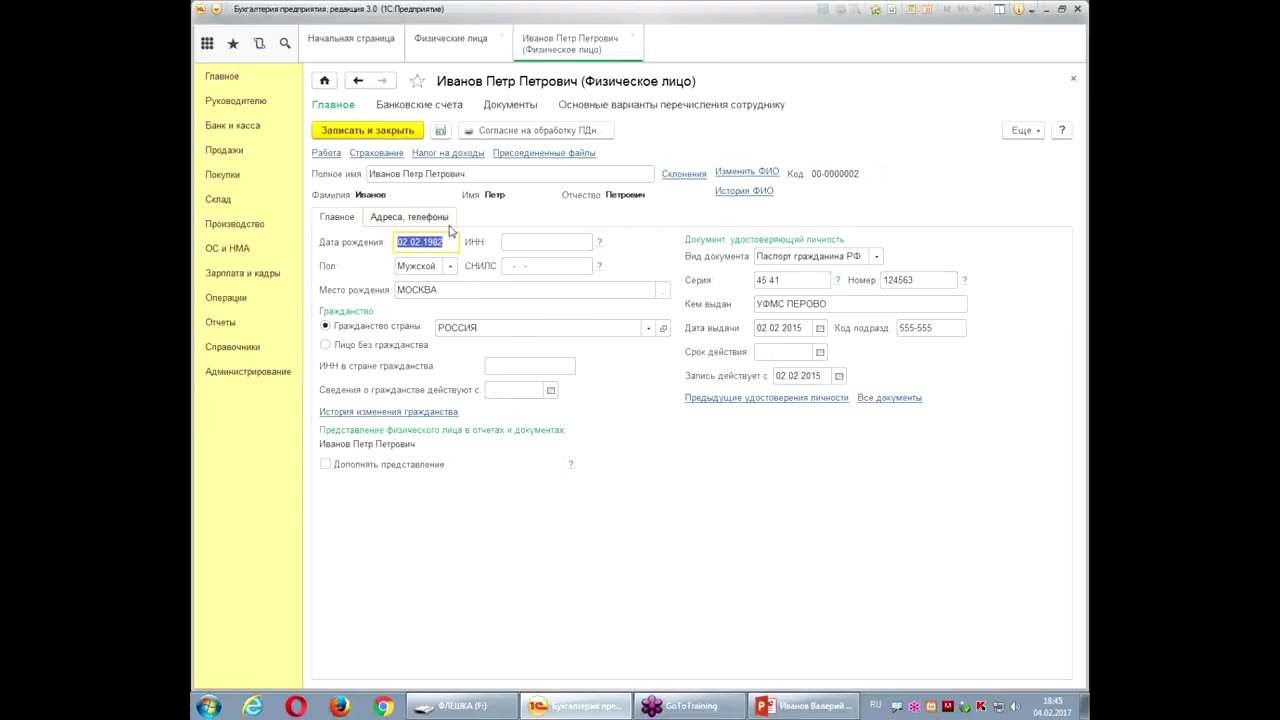
left_click(417, 205)
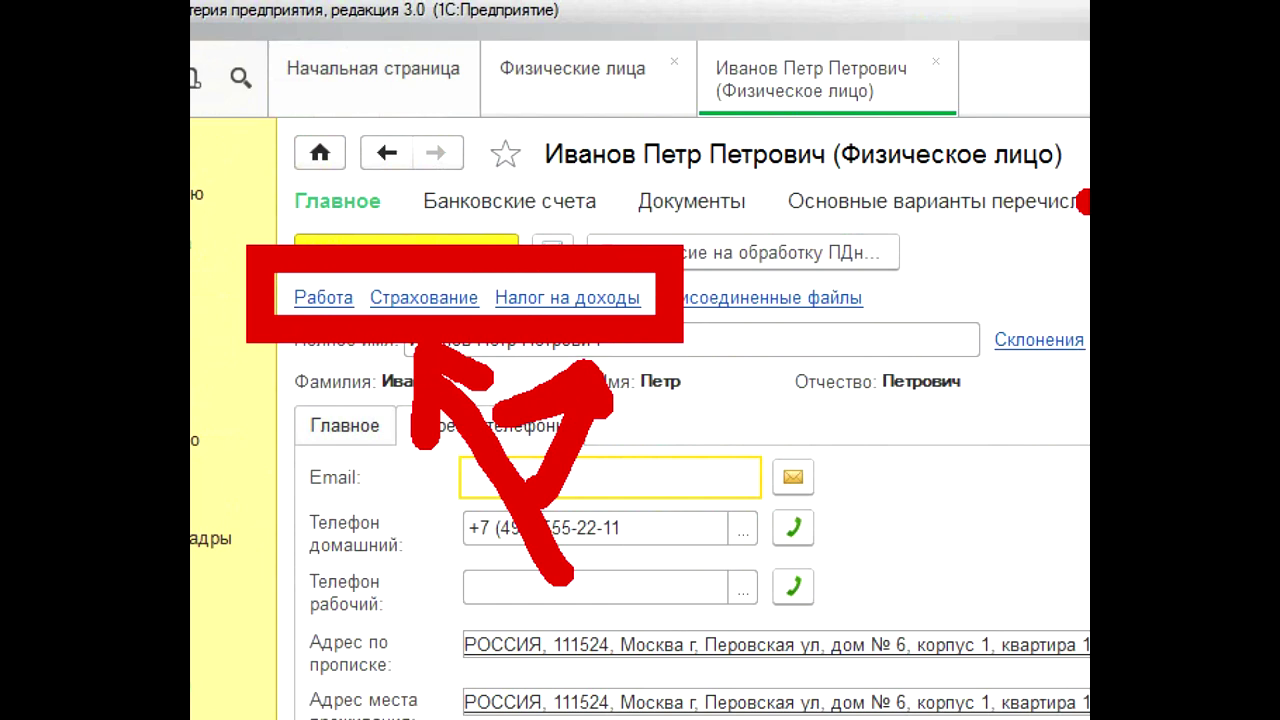
- View the available insured-person statuses (Статус застрахованного лица) in the individual's insurance details and close the form without changes
left_click(415, 297)
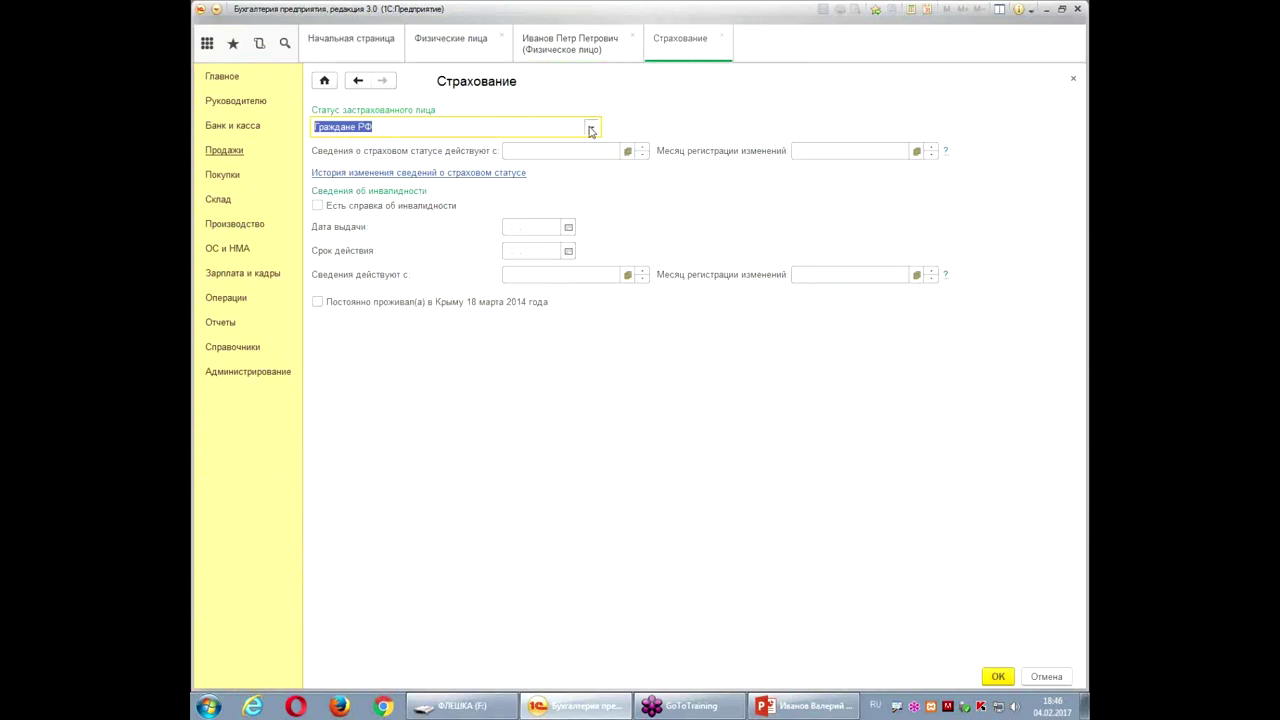
left_click(591, 129)
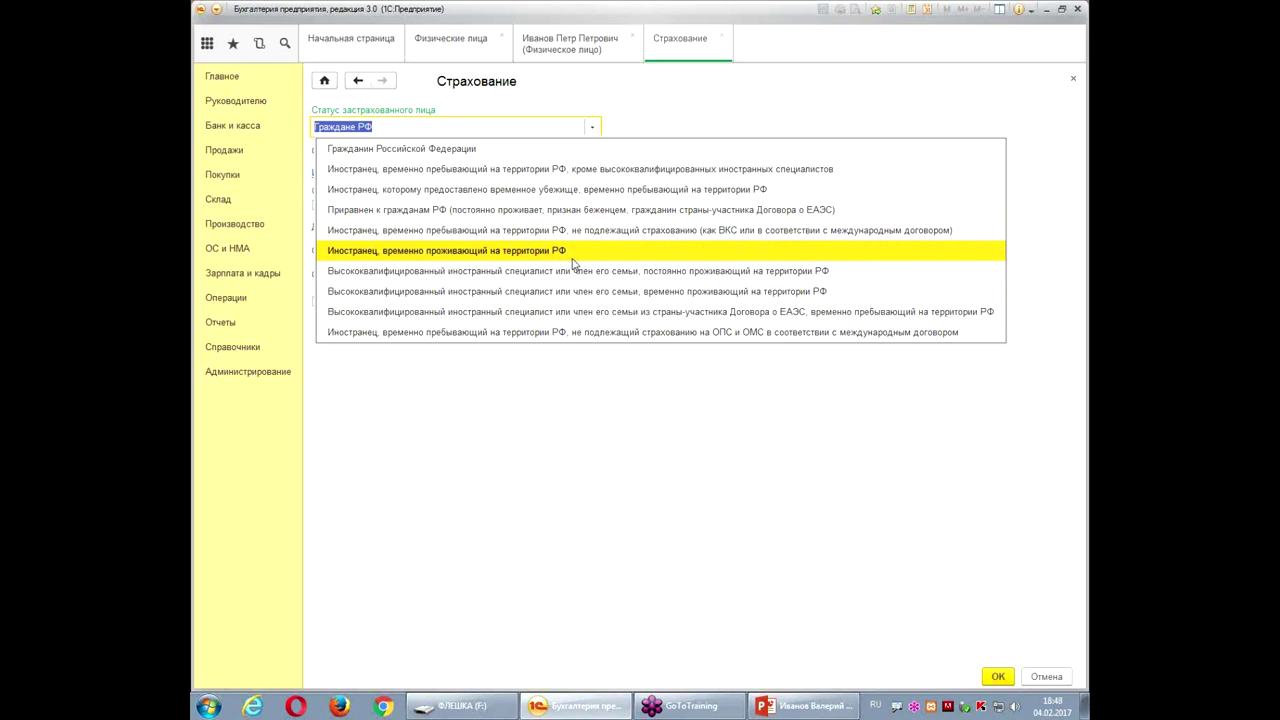
left_click(700, 115)
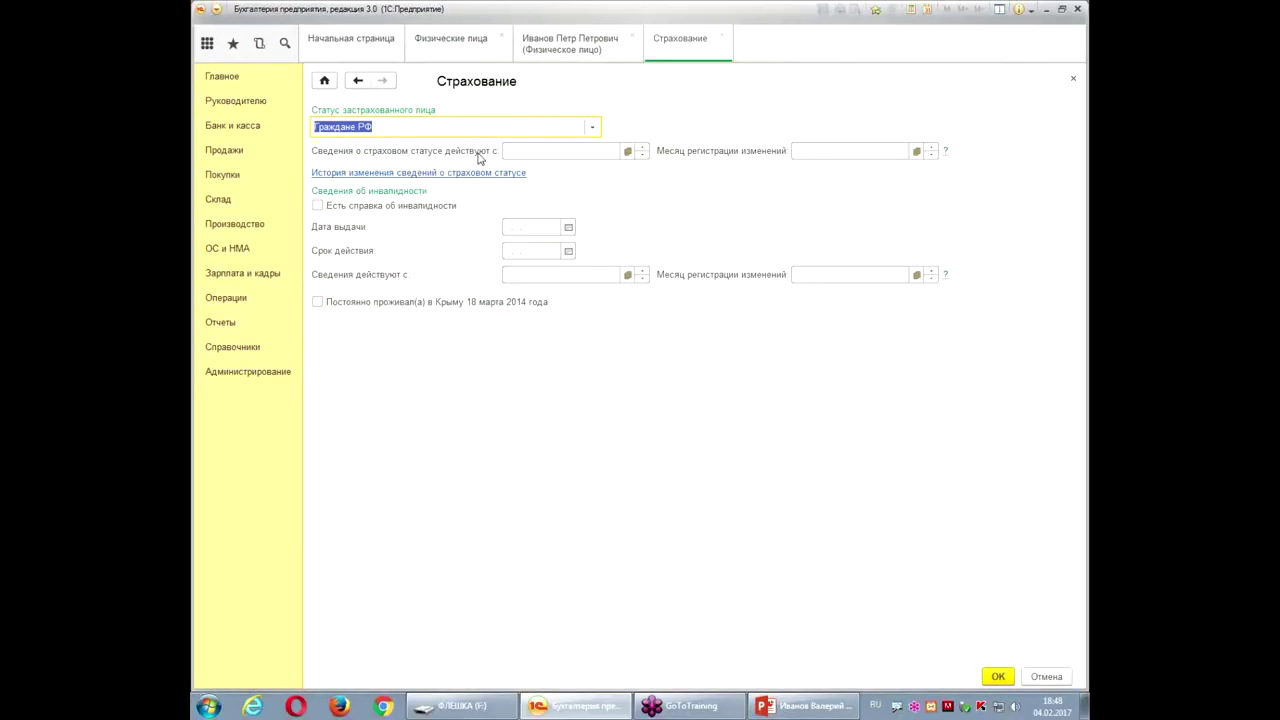
left_click(1076, 79)
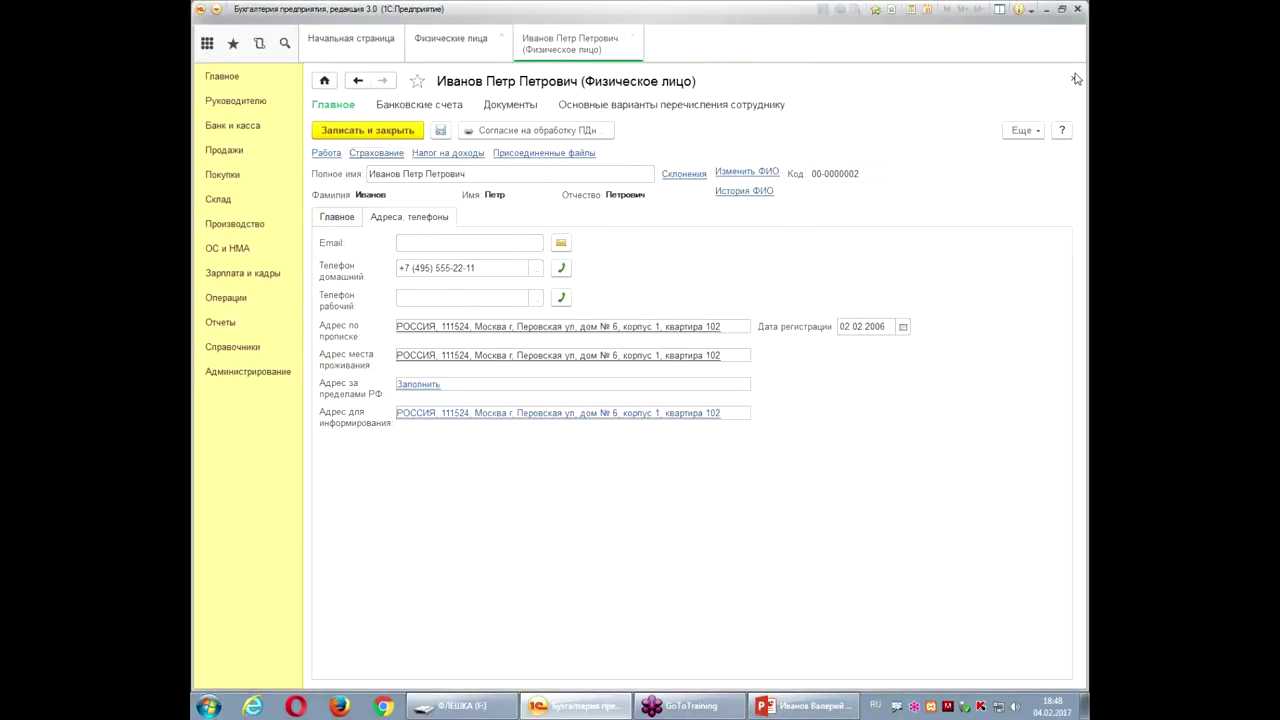
- Open the individual's income tax details (Налог на доходы) and view the available taxpayer statuses
left_click(438, 155)
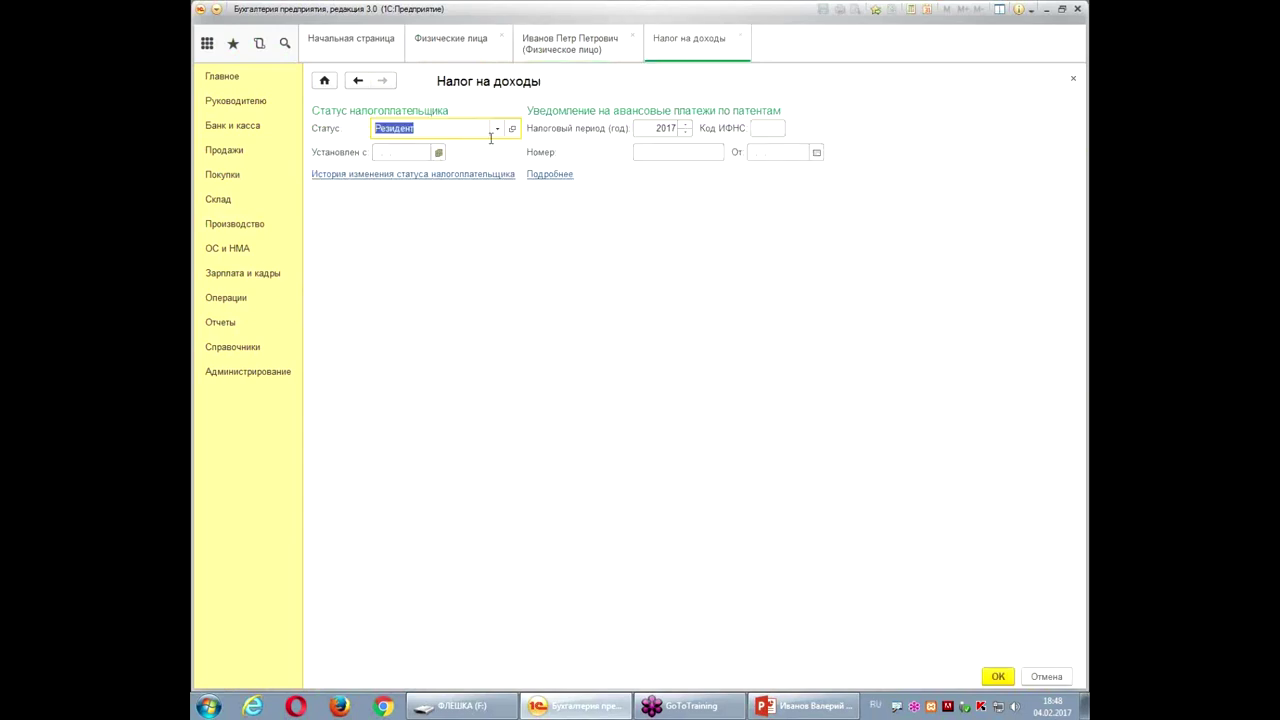
left_click(494, 128)
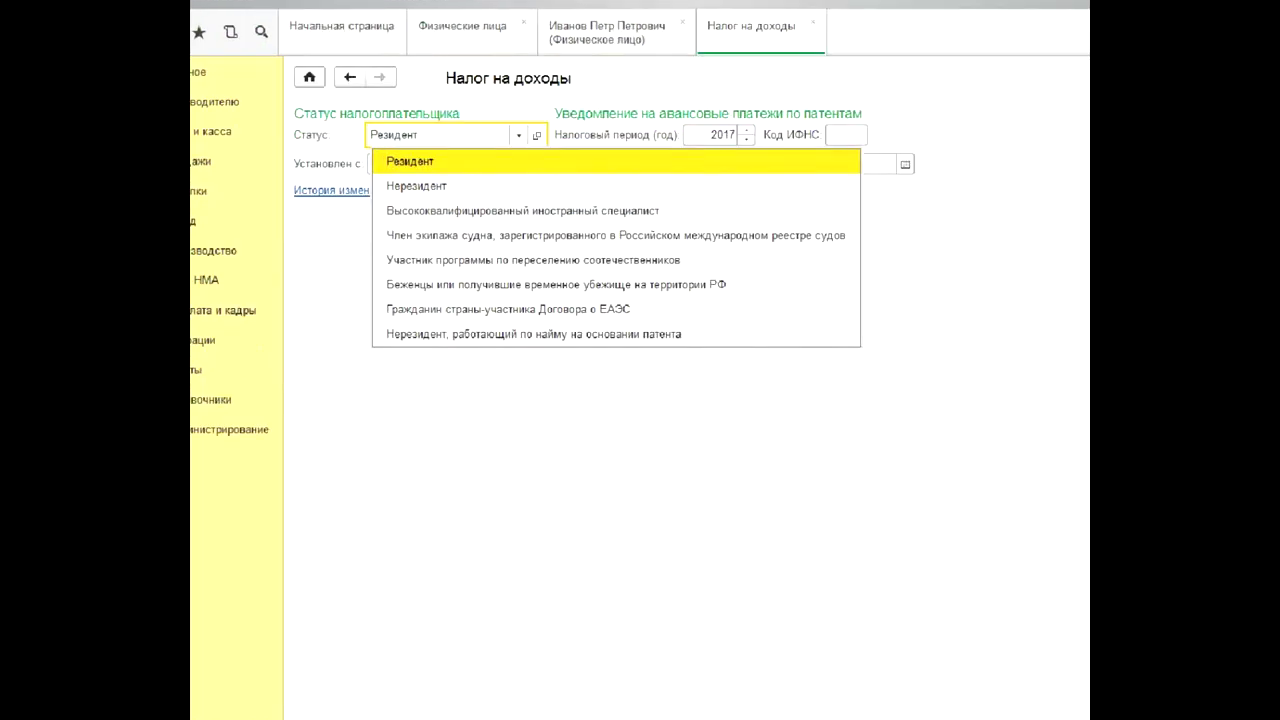
mouse_move(530, 103)
left_mouse_down()
mouse_move(468, 70)
mouse_move(300, 186)
mouse_move(618, 391)
left_mouse_up()
mouse_move(787, 626)
left_mouse_down()
mouse_move(1082, 300)
mouse_move(645, 235)
mouse_move(645, 150)
left_mouse_up()
left_click(625, 265)
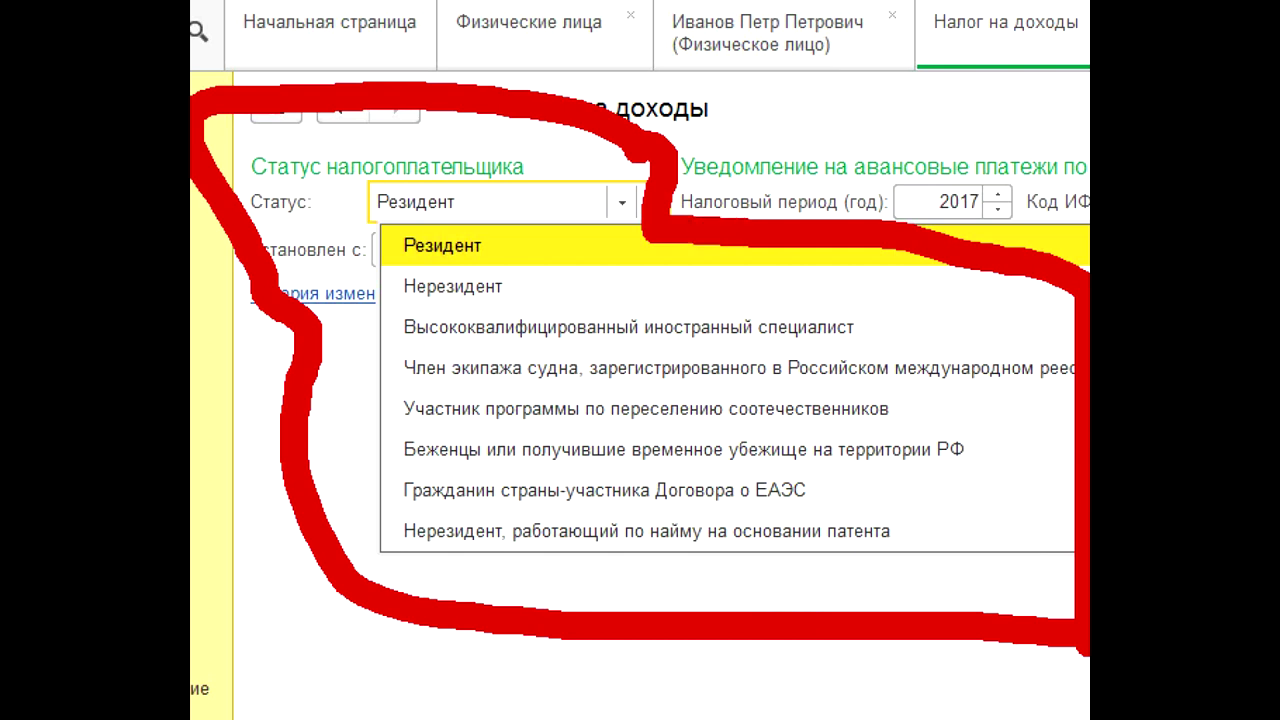
- Examine the taxpayer statuses Нерезидент, работающий по найму на основании патента and Высококвалифицированный иностранный специалист
mouse_move(340, 494)
left_mouse_down()
mouse_move(1000, 591)
mouse_move(970, 578)
left_mouse_up()
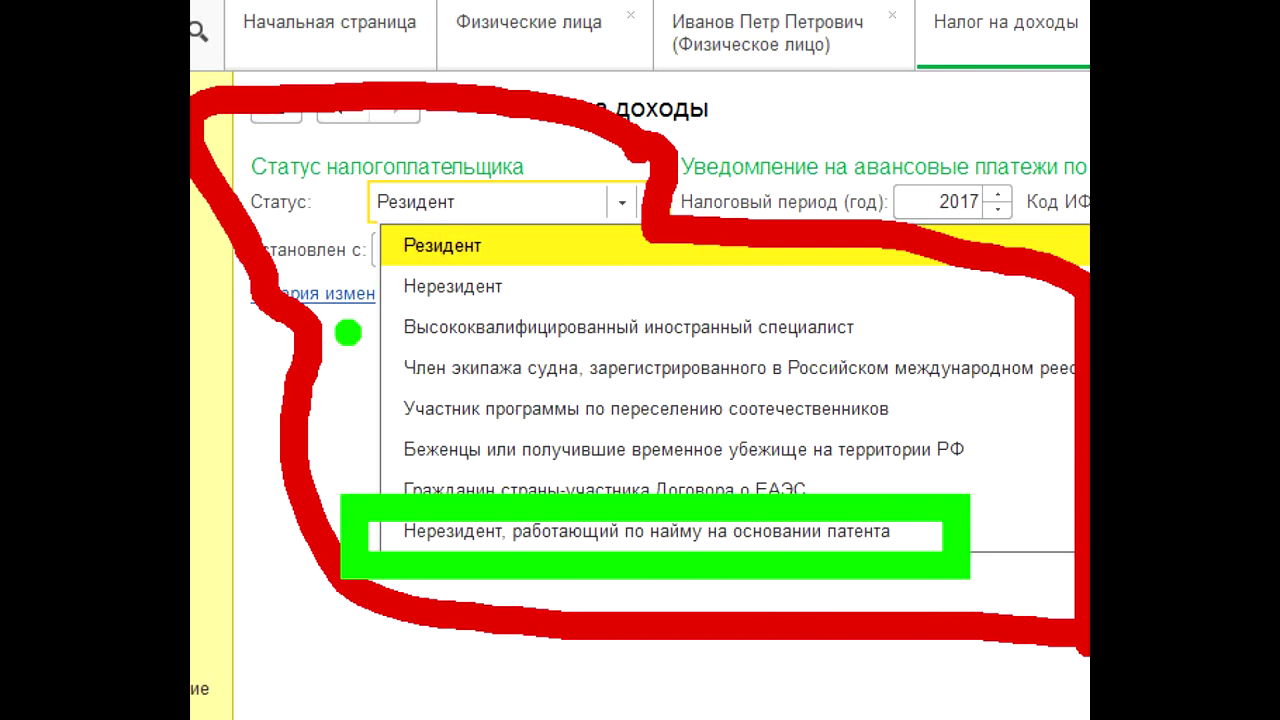
left_click_drag(330, 305, 392, 297)
mouse_move(860, 315)
left_mouse_down()
mouse_move(905, 332)
mouse_move(945, 295)
left_mouse_up()
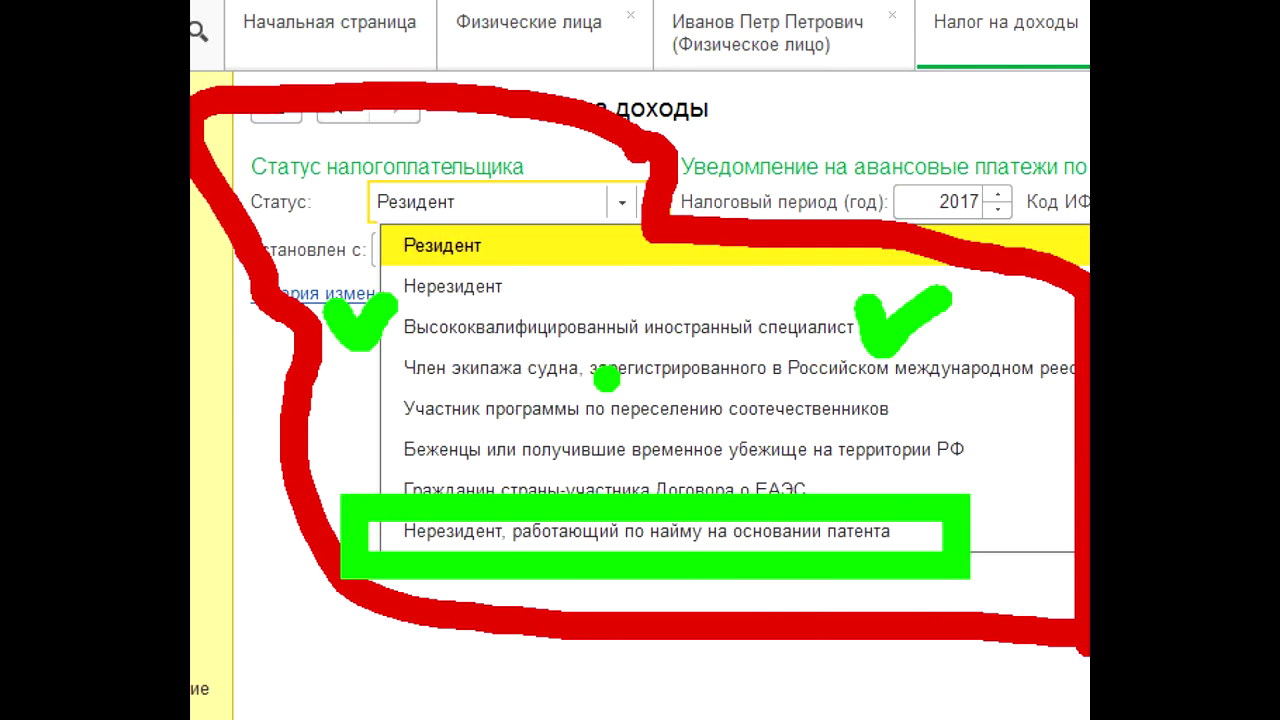
left_click_drag(515, 350, 742, 350)
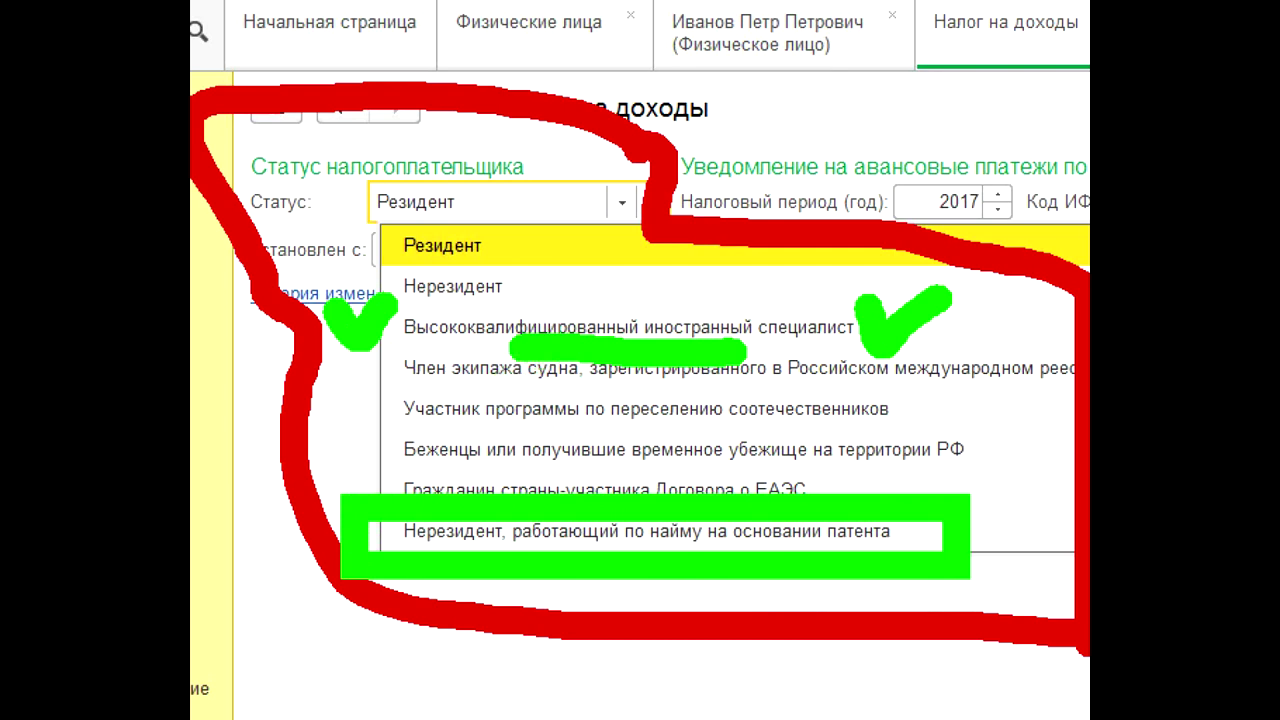
left_click_drag(500, 220, 575, 212)
left_click_drag(560, 278, 680, 268)
left_click_drag(558, 312, 580, 330)
mouse_move(440, 258)
left_mouse_down()
mouse_move(340, 262)
mouse_move(440, 322)
mouse_move(515, 322)
left_mouse_up()
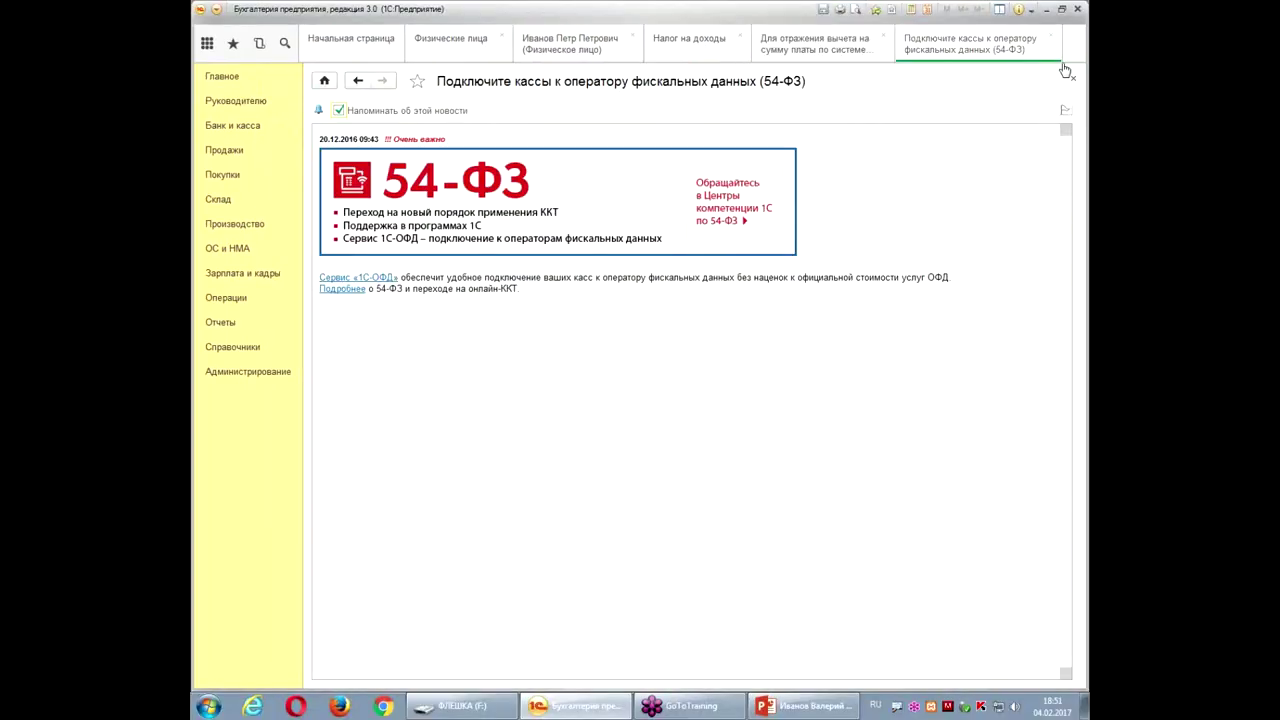
- Close the two news pages about fiscal data operators (54-ФЗ) and the Платон payment deduction
left_click(1068, 78)
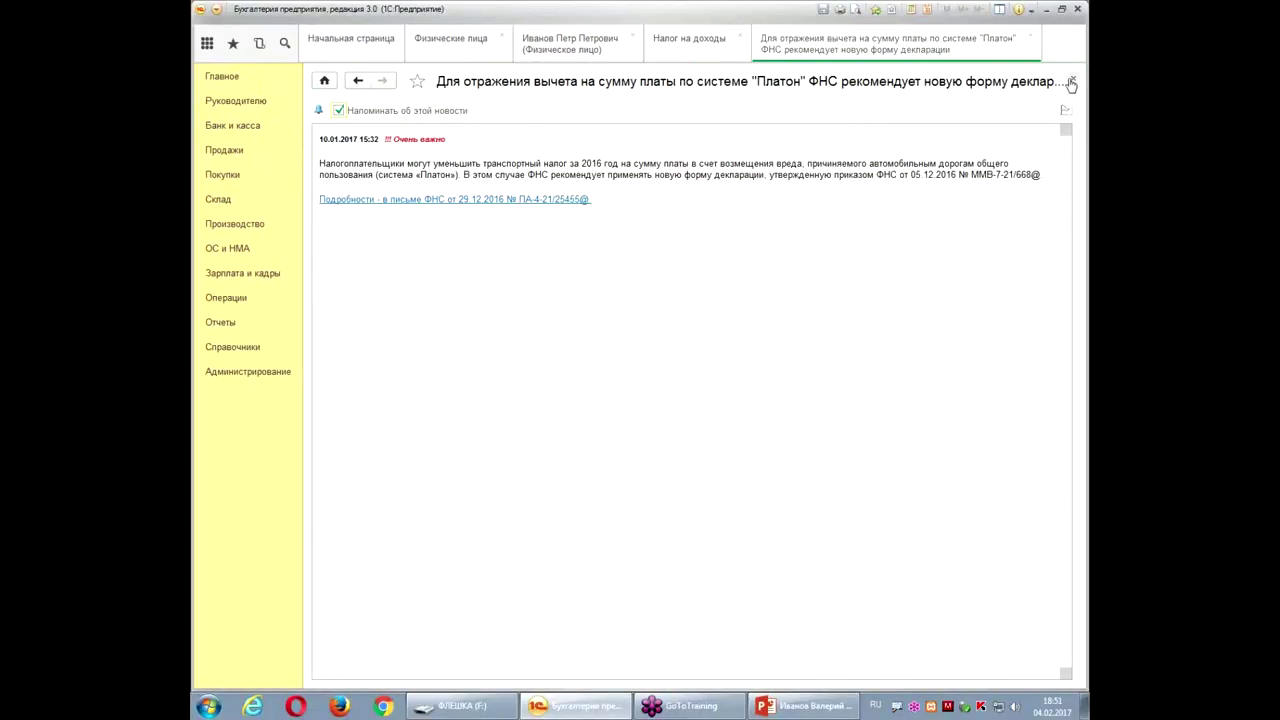
left_click(1070, 81)
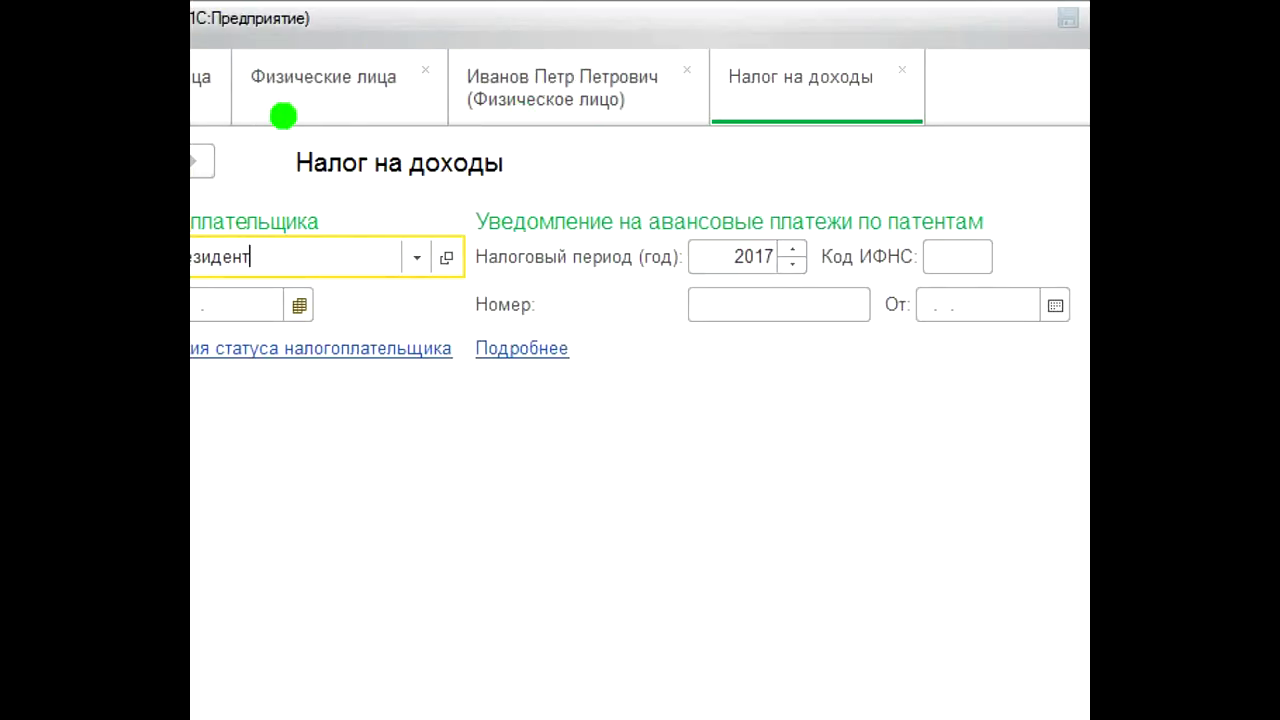
- Examine the patent advance-payment notification fields (Уведомление на авансовые платежи по патентам) and accept the income tax form
left_click_drag(283, 116, 1056, 399)
left_click_drag(547, 268, 645, 308)
mouse_move(729, 314)
left_mouse_down()
mouse_move(764, 358)
mouse_move(805, 318)
left_mouse_up()
mouse_move(857, 292)
left_mouse_down()
mouse_move(895, 345)
mouse_move(943, 340)
left_mouse_up()
left_click_drag(765, 362, 762, 378)
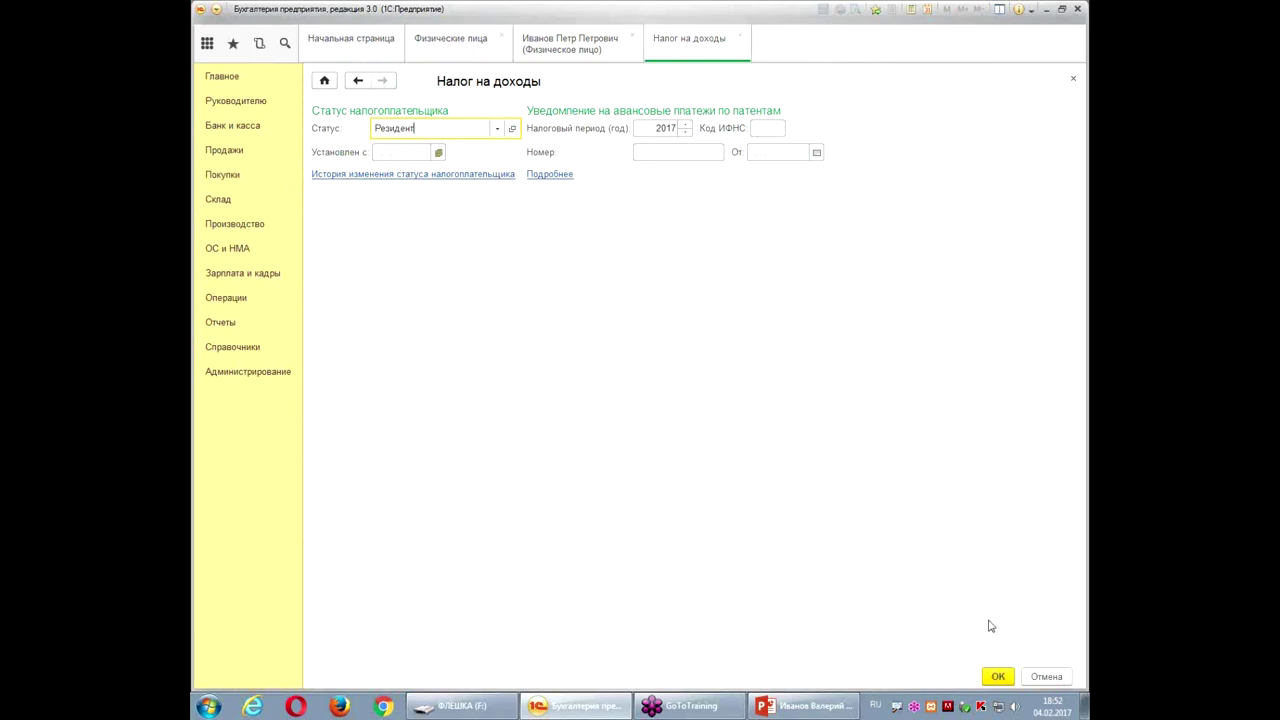
left_click(998, 677)
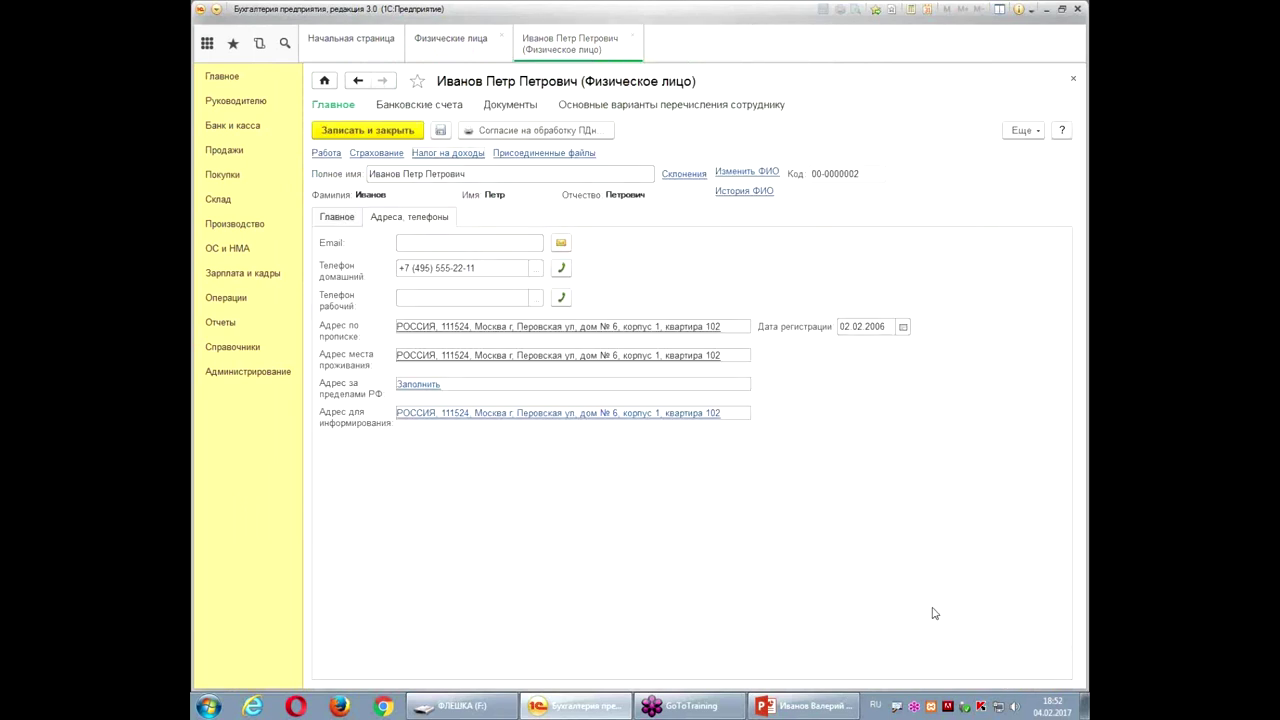
- Close the individual's card and the Физические лица list, and open the Зарплата и кадры section
left_click(631, 39)
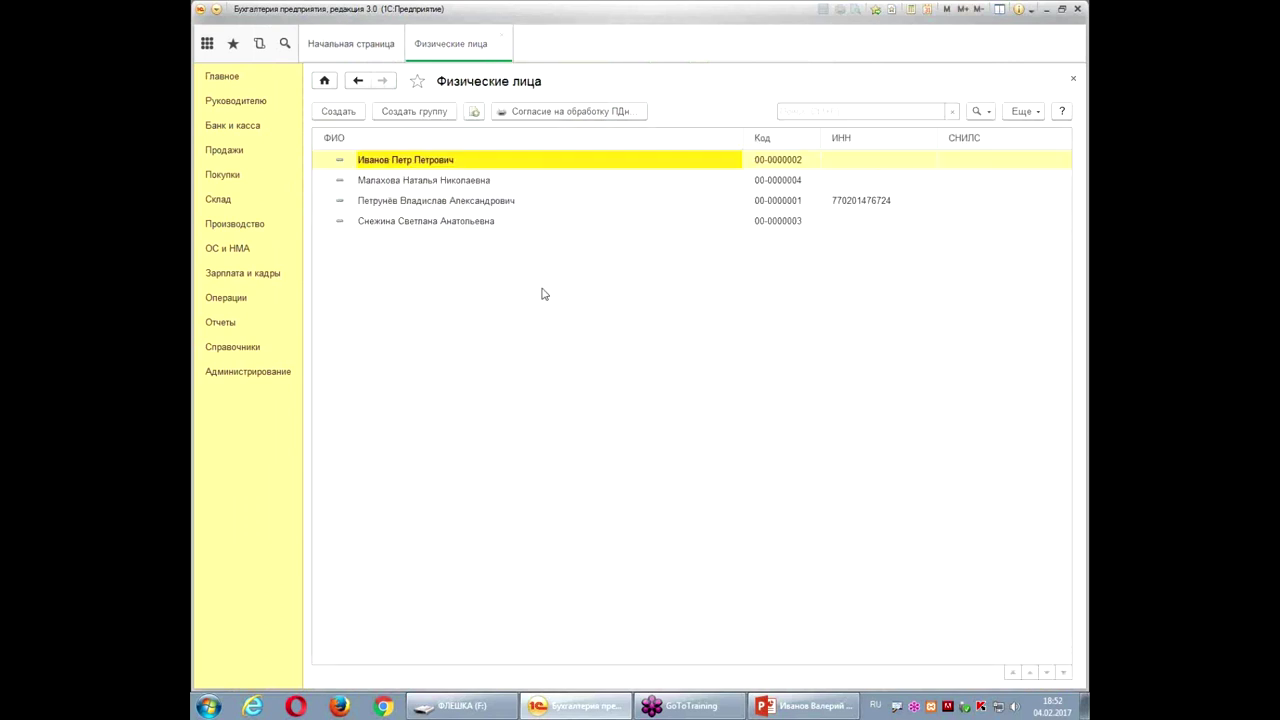
left_click(501, 37)
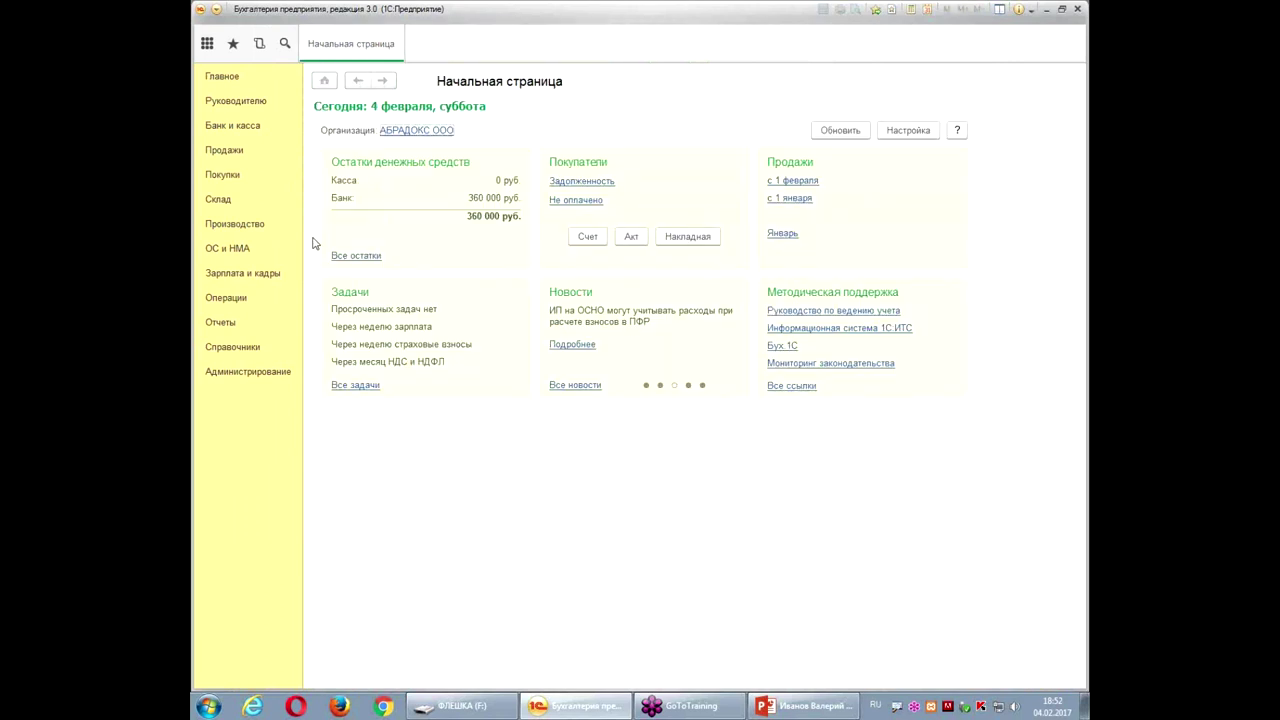
left_click(240, 280)
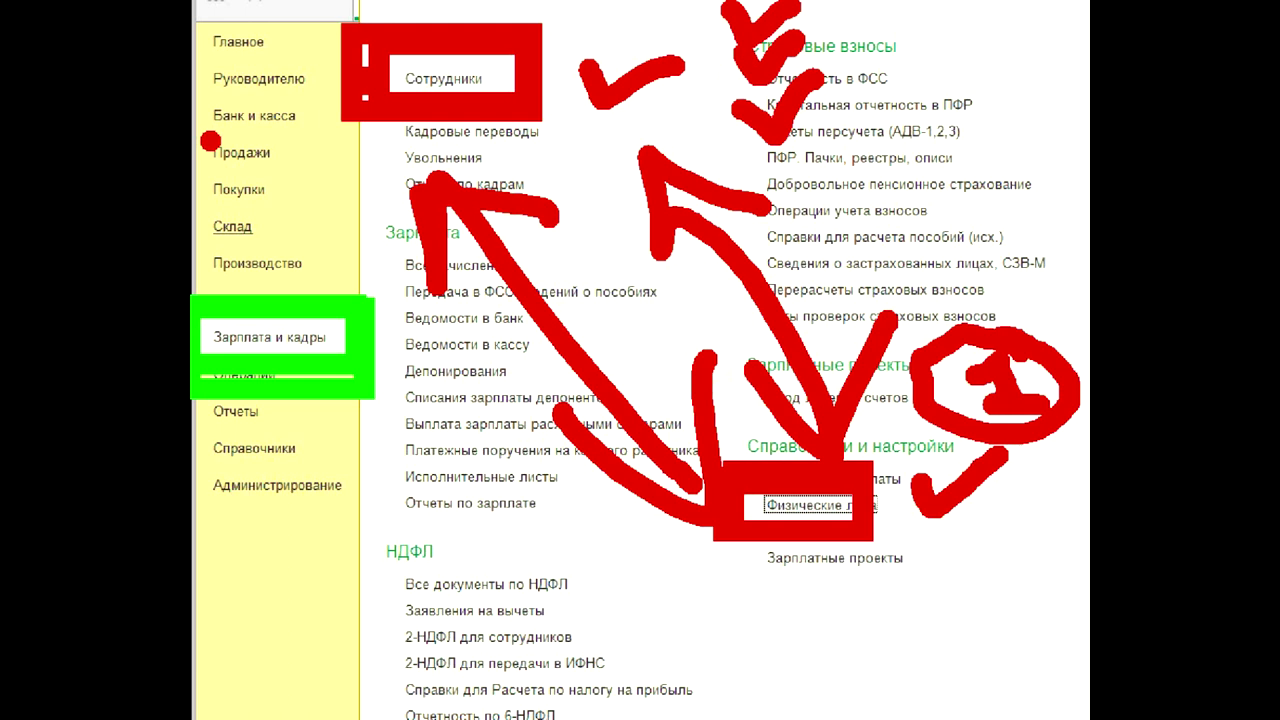
mouse_move(766, 593)
left_mouse_down()
mouse_move(785, 655)
mouse_move(880, 620)
left_mouse_up()
left_click_drag(810, 575, 845, 670)
left_click_drag(845, 620, 910, 665)
left_click_drag(940, 545, 1000, 635)
mouse_move(1060, 550)
left_mouse_down()
mouse_move(975, 610)
mouse_move(1083, 598)
left_mouse_up()
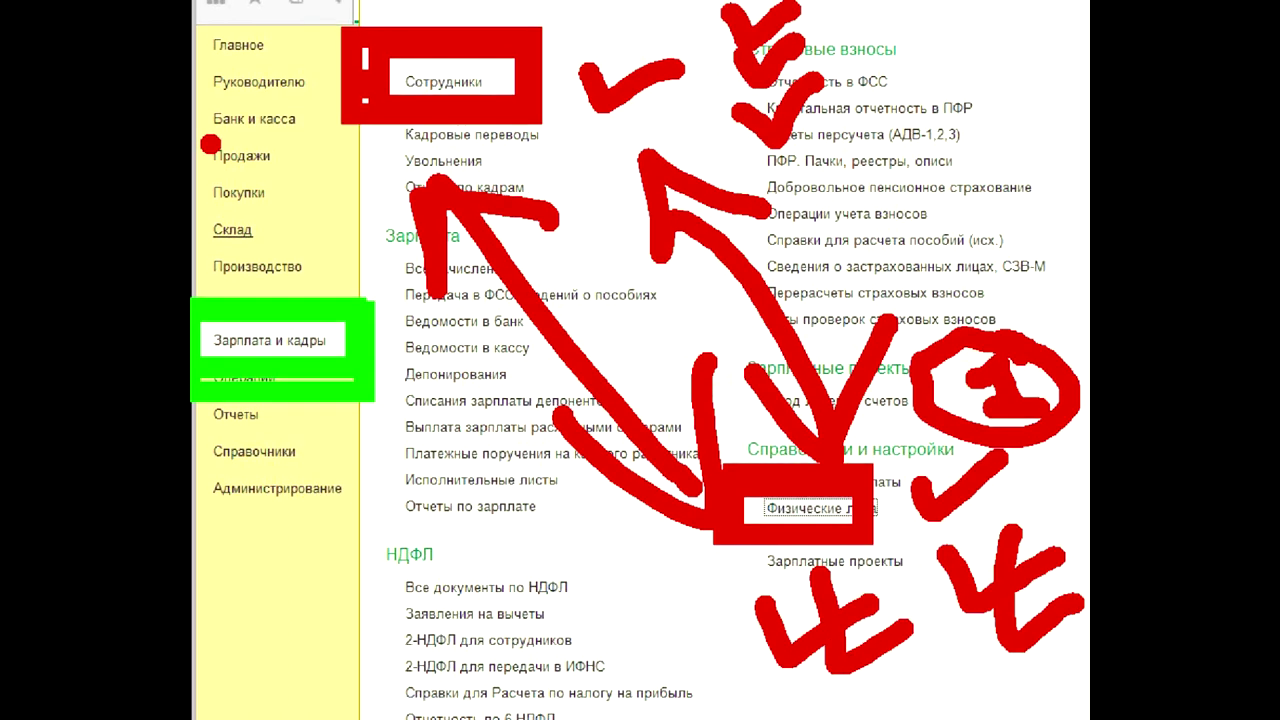
- Create a new record in the Сотрудники list and enter the beginning of the employee's surname as the full name
left_click(357, 101)
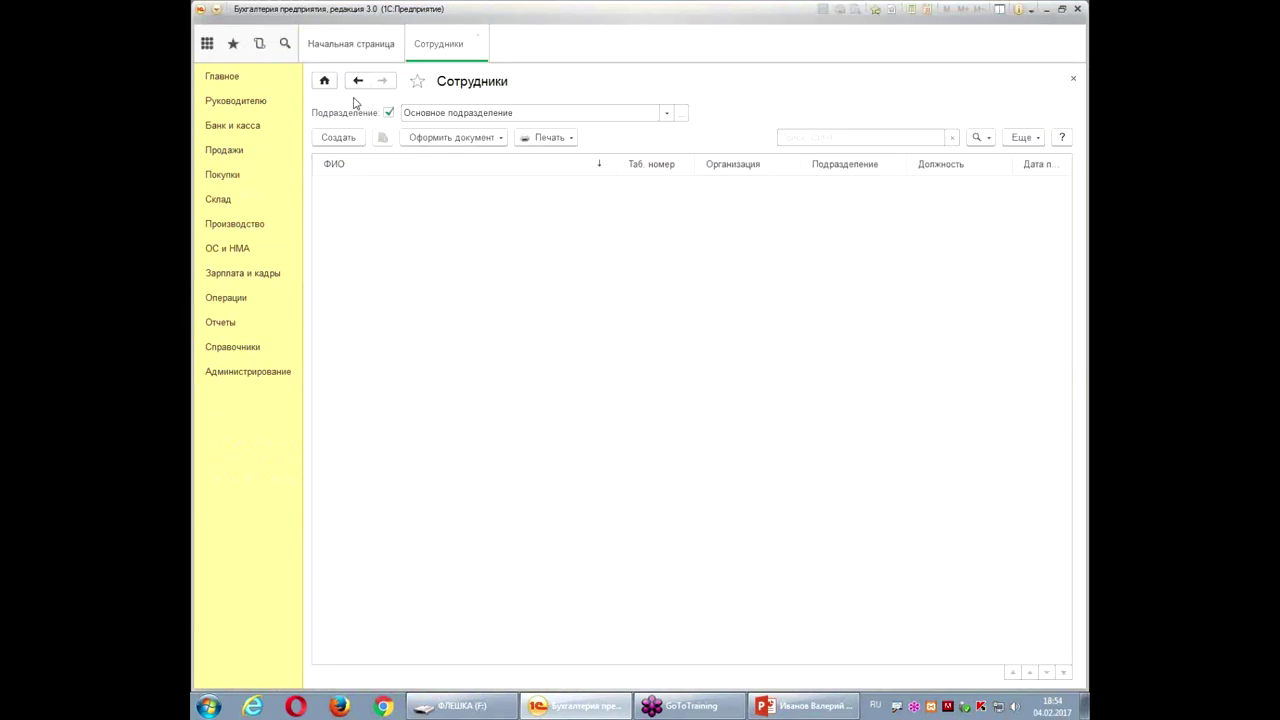
left_click(340, 136)
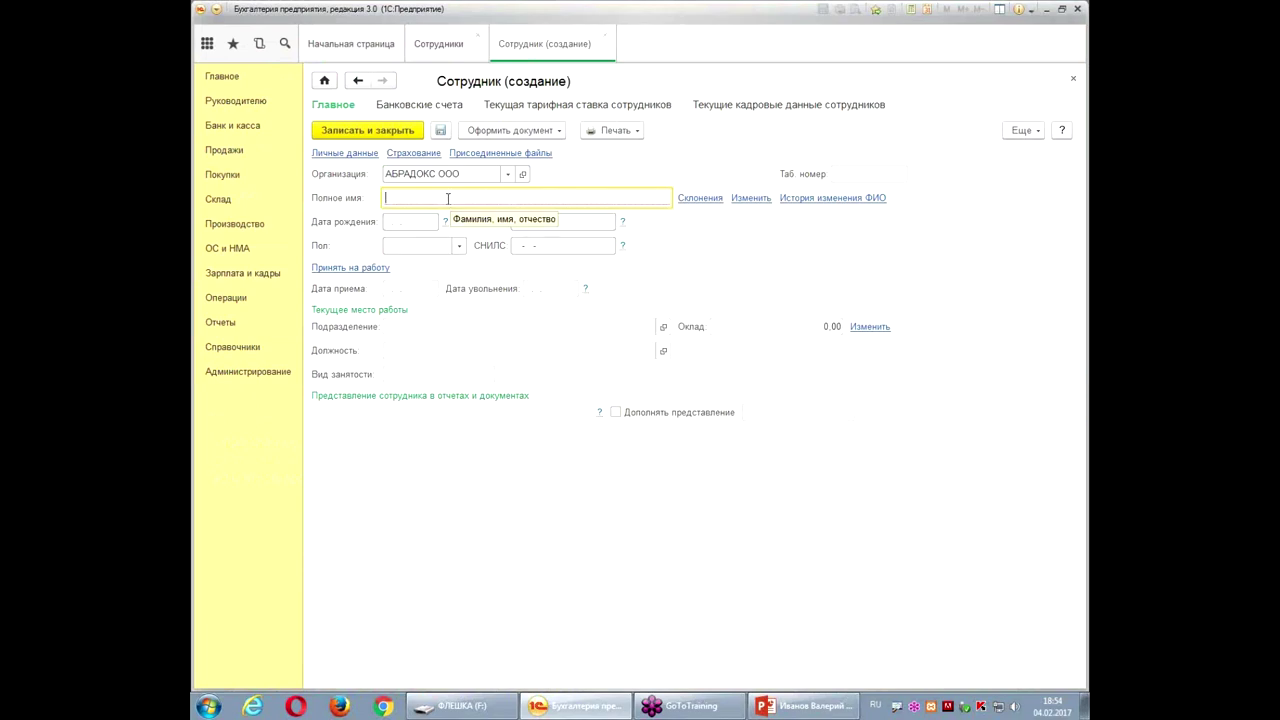
type("ива")
key("Tab")
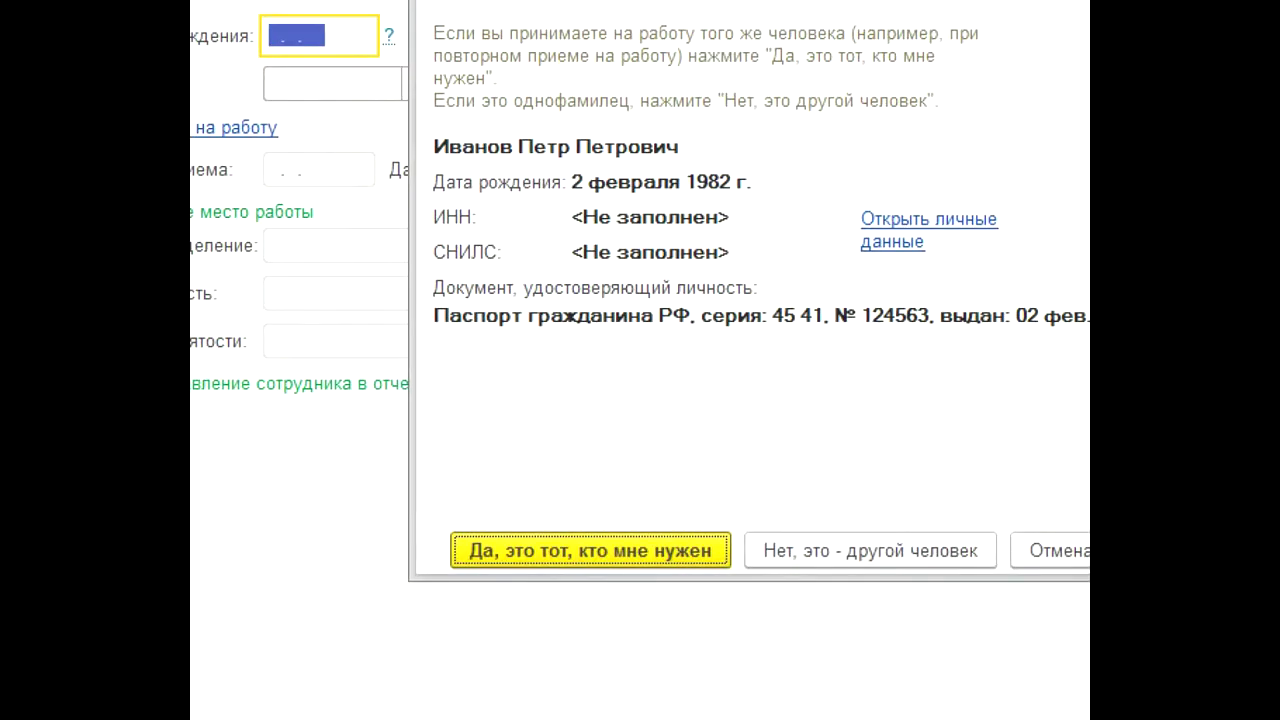
mouse_move(690, 548)
left_mouse_down()
mouse_move(671, 543)
mouse_move(245, 700)
mouse_move(720, 568)
left_mouse_up()
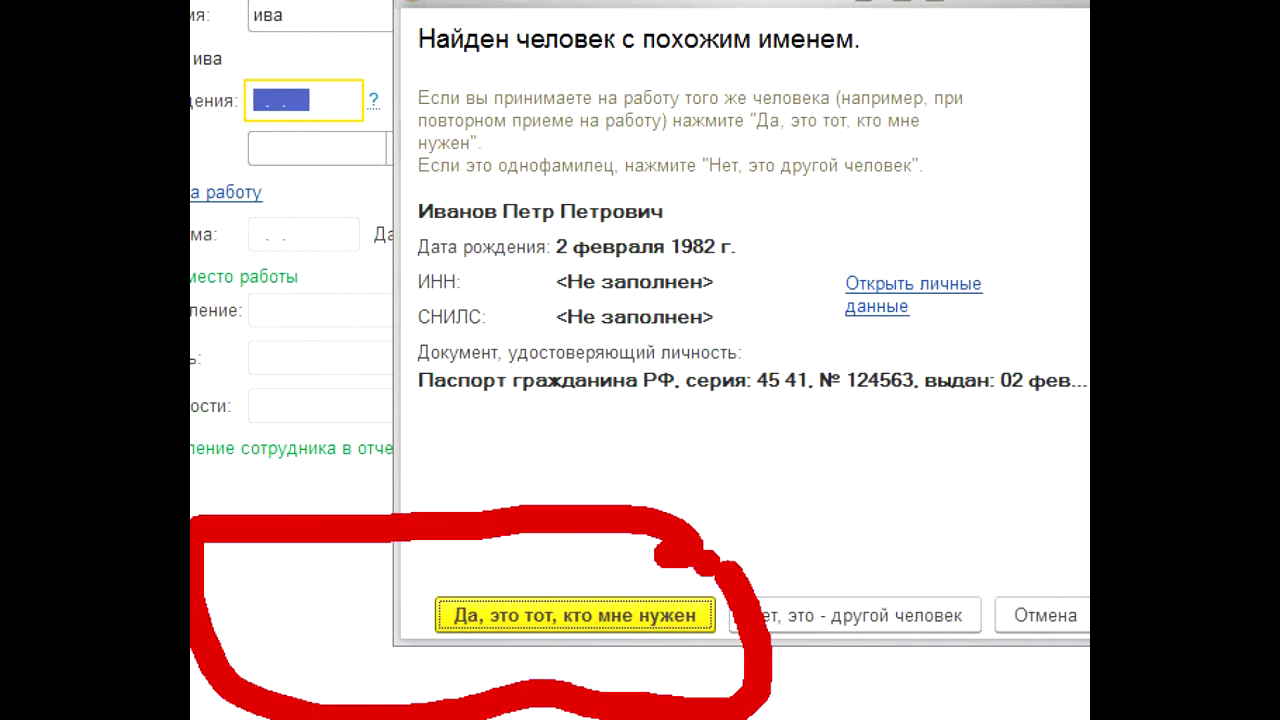
left_click_drag(555, 445, 640, 215)
left_click_drag(510, 348, 538, 452)
left_click_drag(595, 390, 686, 296)
mouse_move(795, 212)
left_mouse_down()
mouse_move(692, 468)
mouse_move(815, 412)
left_mouse_up()
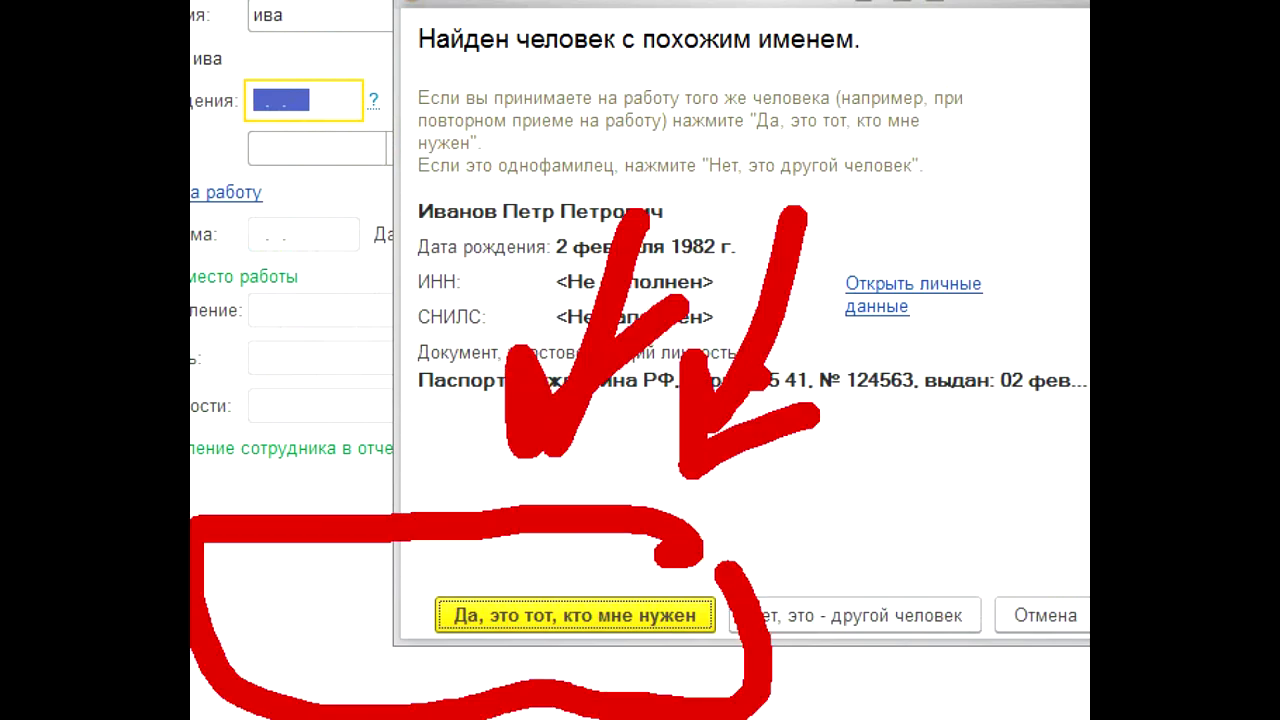
- Save the new employee using the matching existing individual, and turn off the Подразделение filter in the employee list
key("Return")
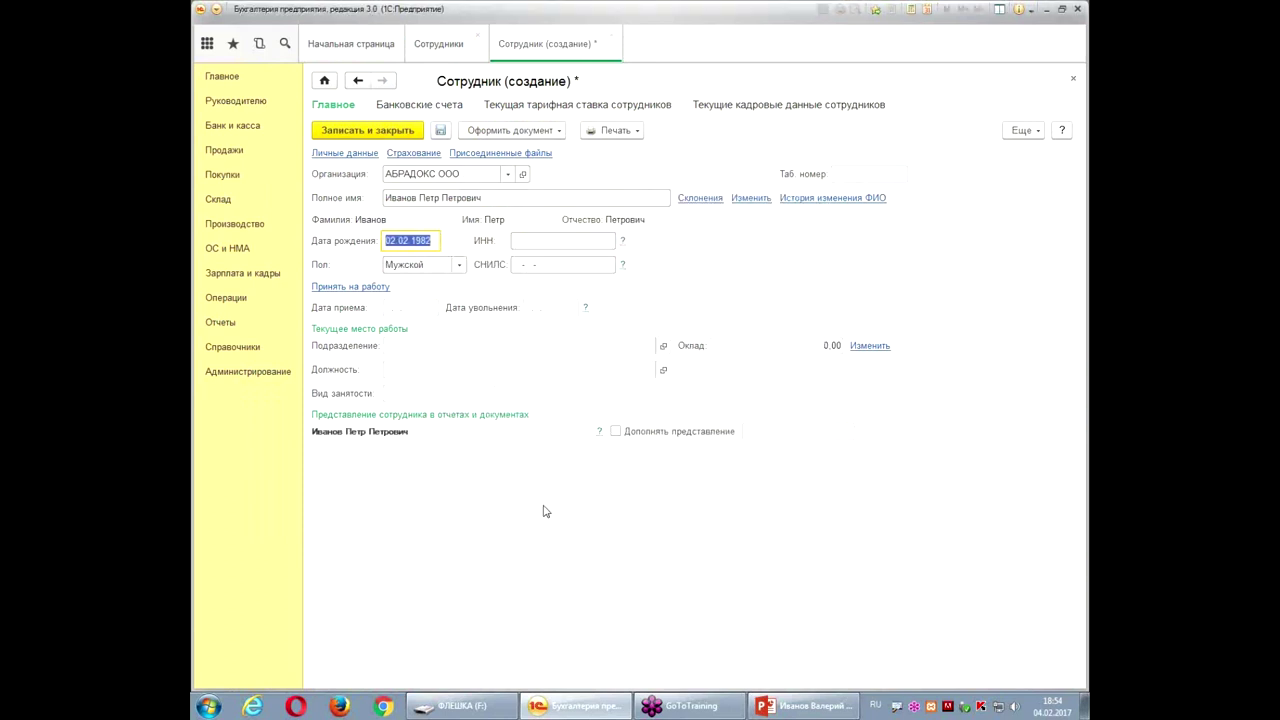
left_click(363, 134)
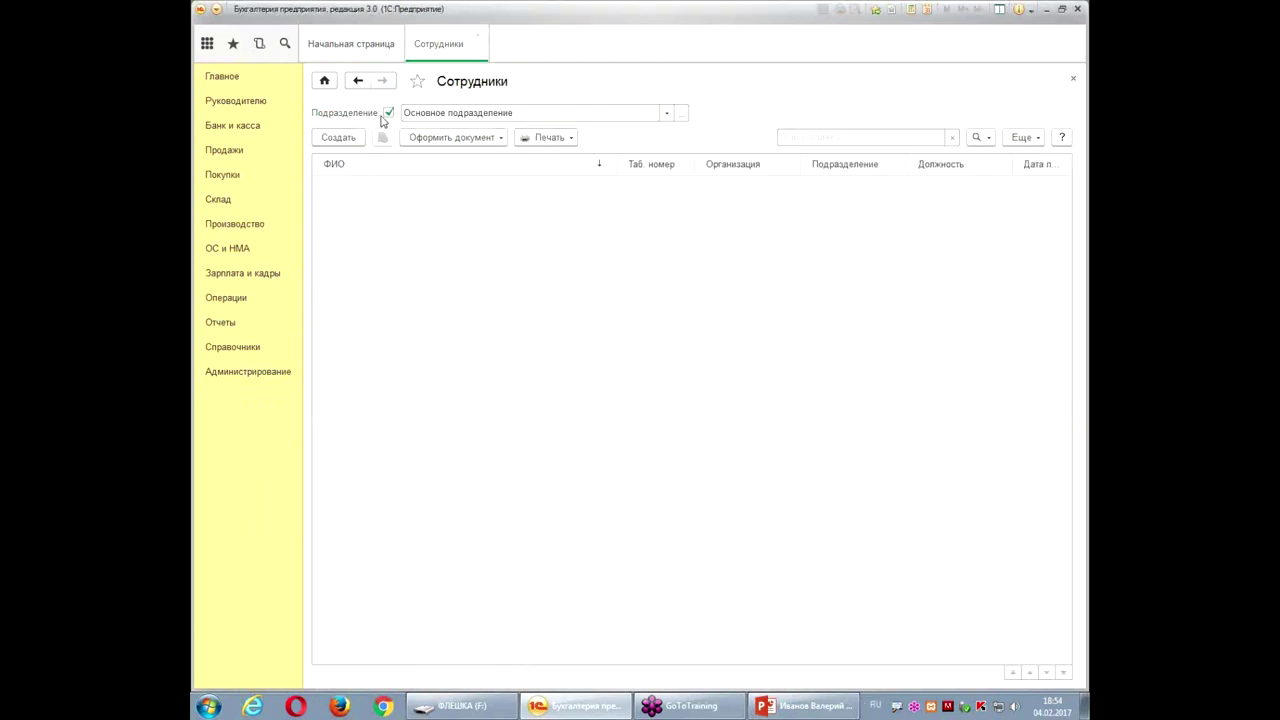
left_click(388, 113)
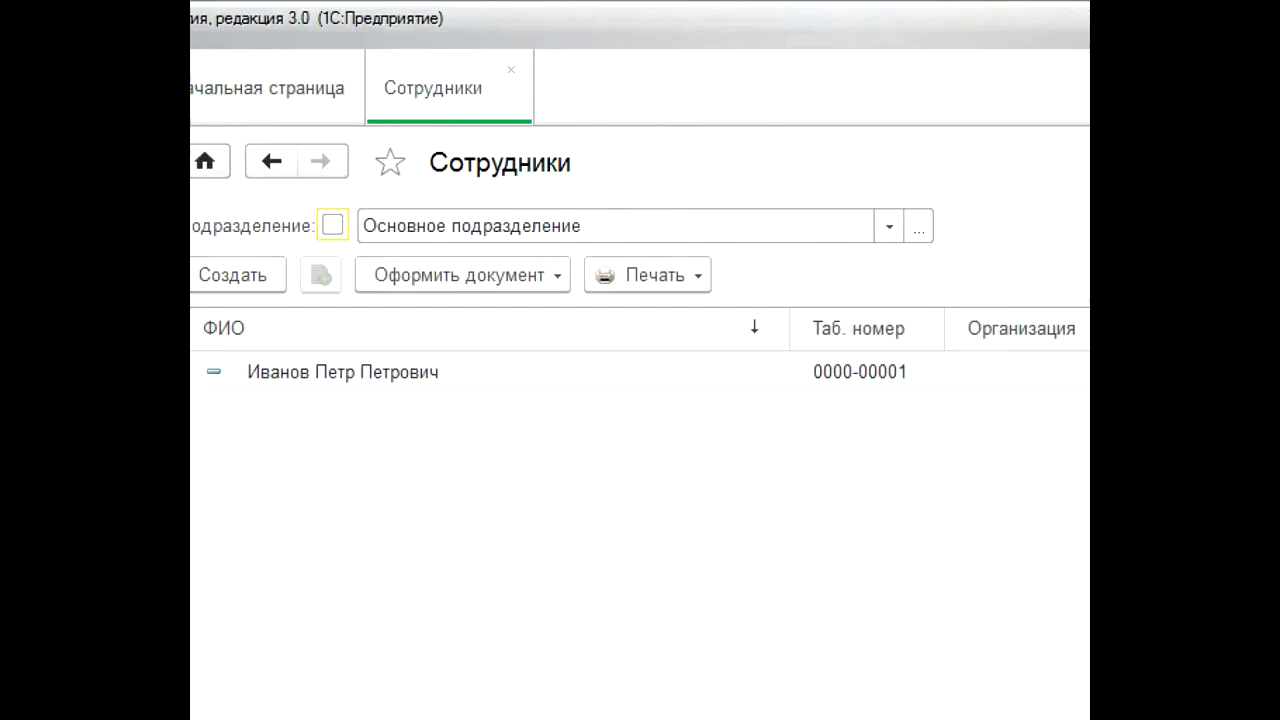
left_click_drag(612, 152, 790, 298)
mouse_move(715, 418)
left_mouse_down()
mouse_move(797, 338)
mouse_move(1084, 318)
left_mouse_up()
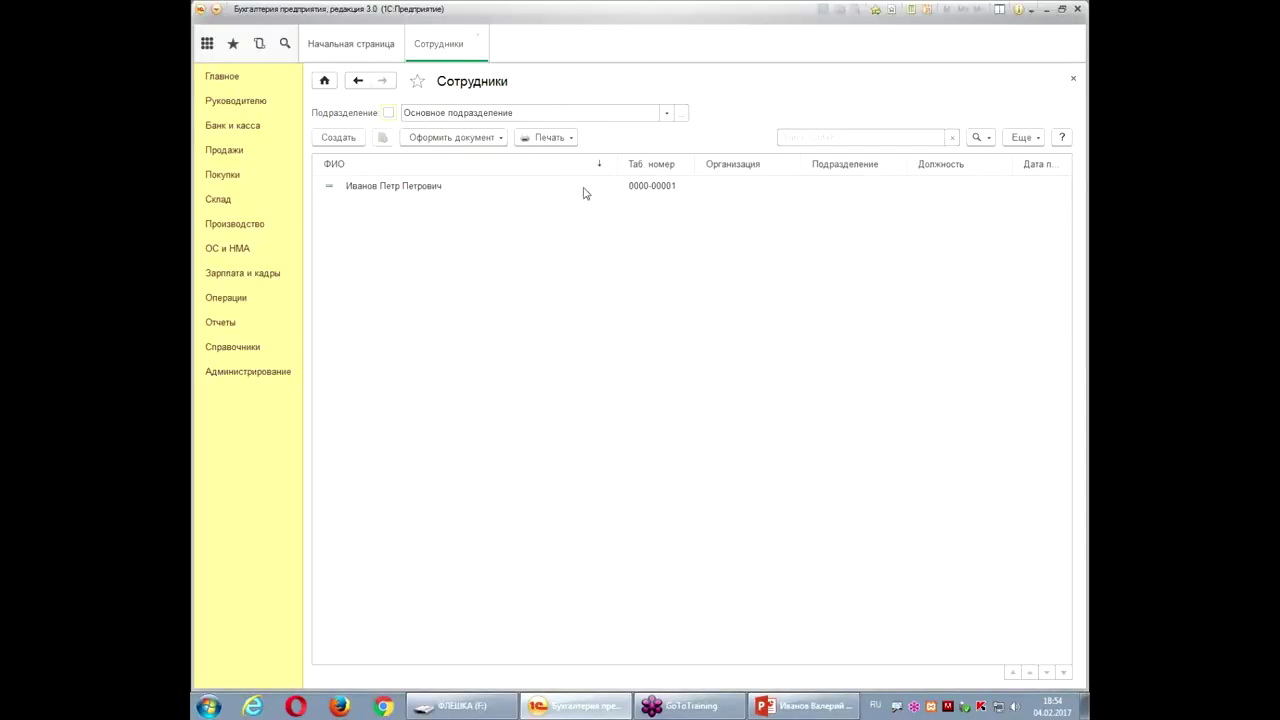
- Create a Прием на работу document for the employee in the list
left_click(490, 187)
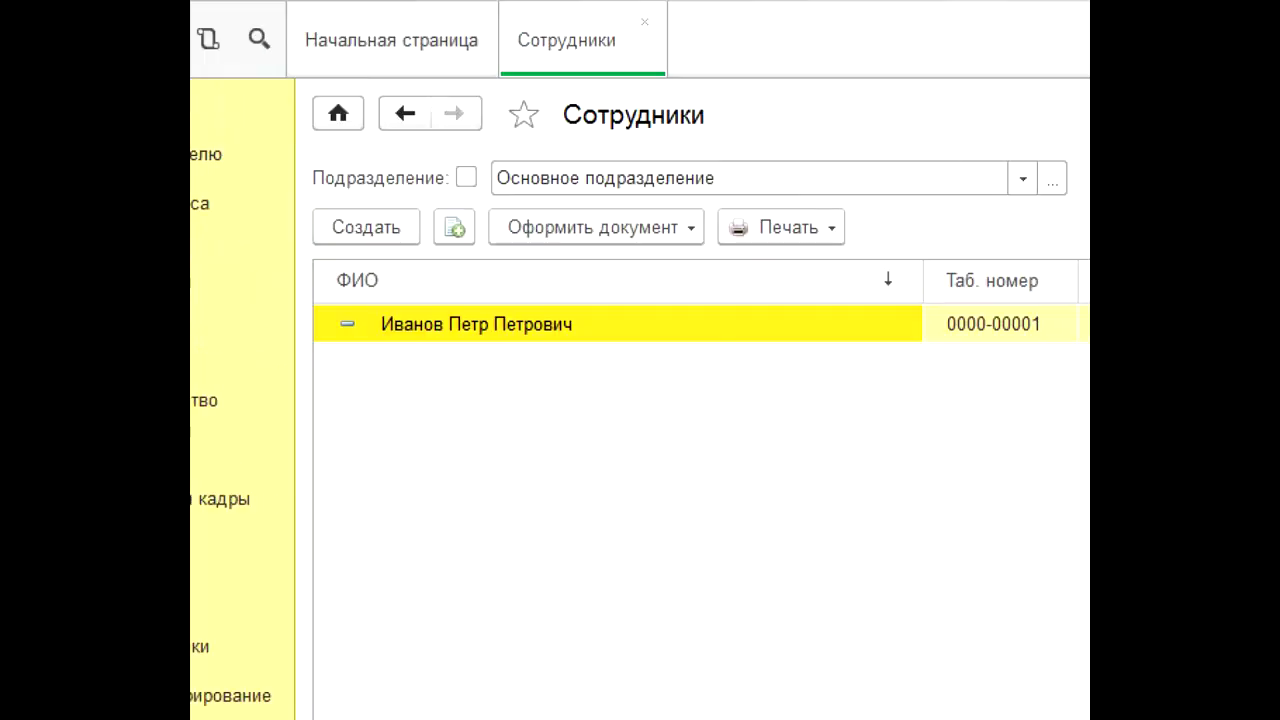
mouse_move(786, 228)
left_mouse_down()
mouse_move(210, 365)
mouse_move(800, 300)
mouse_move(780, 198)
left_mouse_up()
left_click_drag(470, 272, 715, 290)
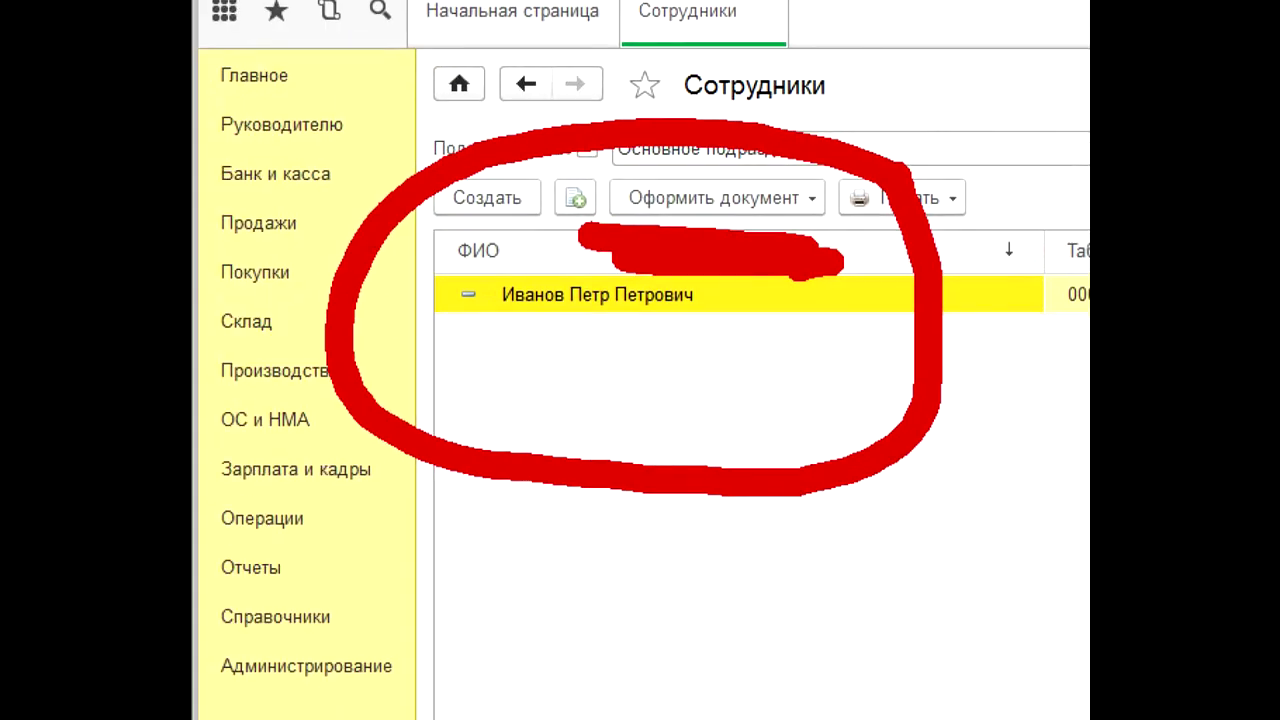
left_click(465, 145)
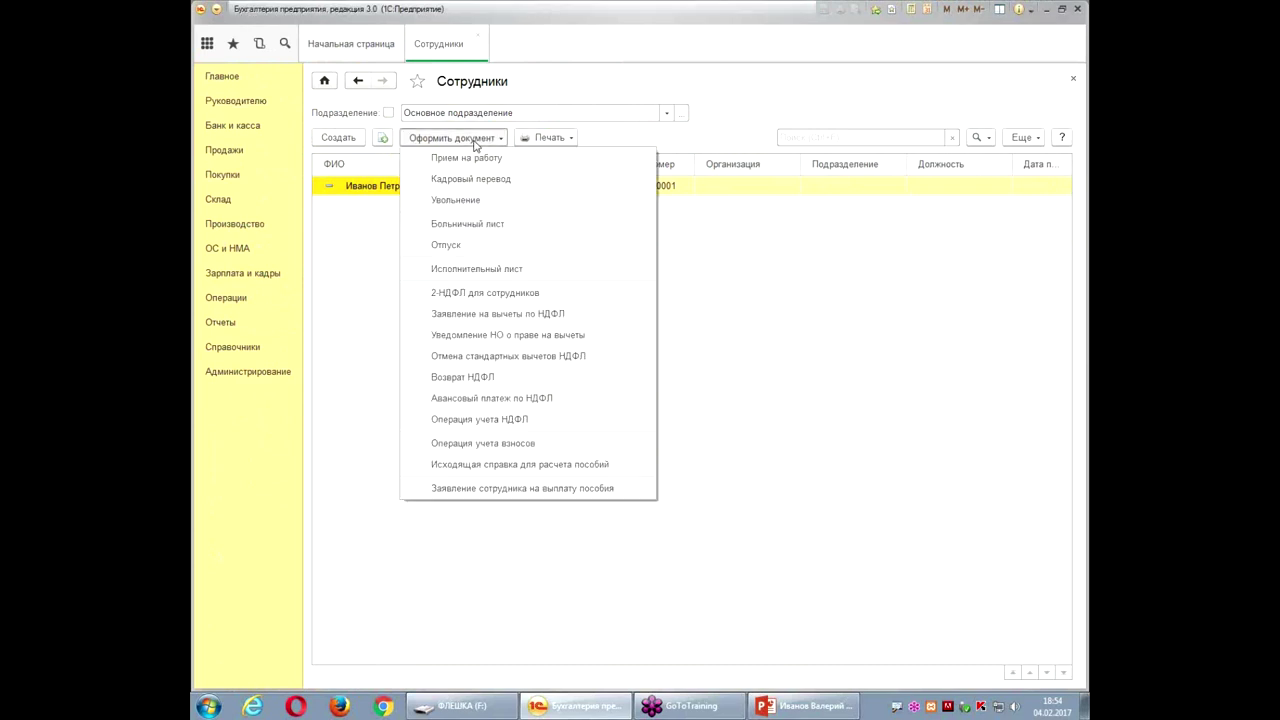
left_click(470, 158)
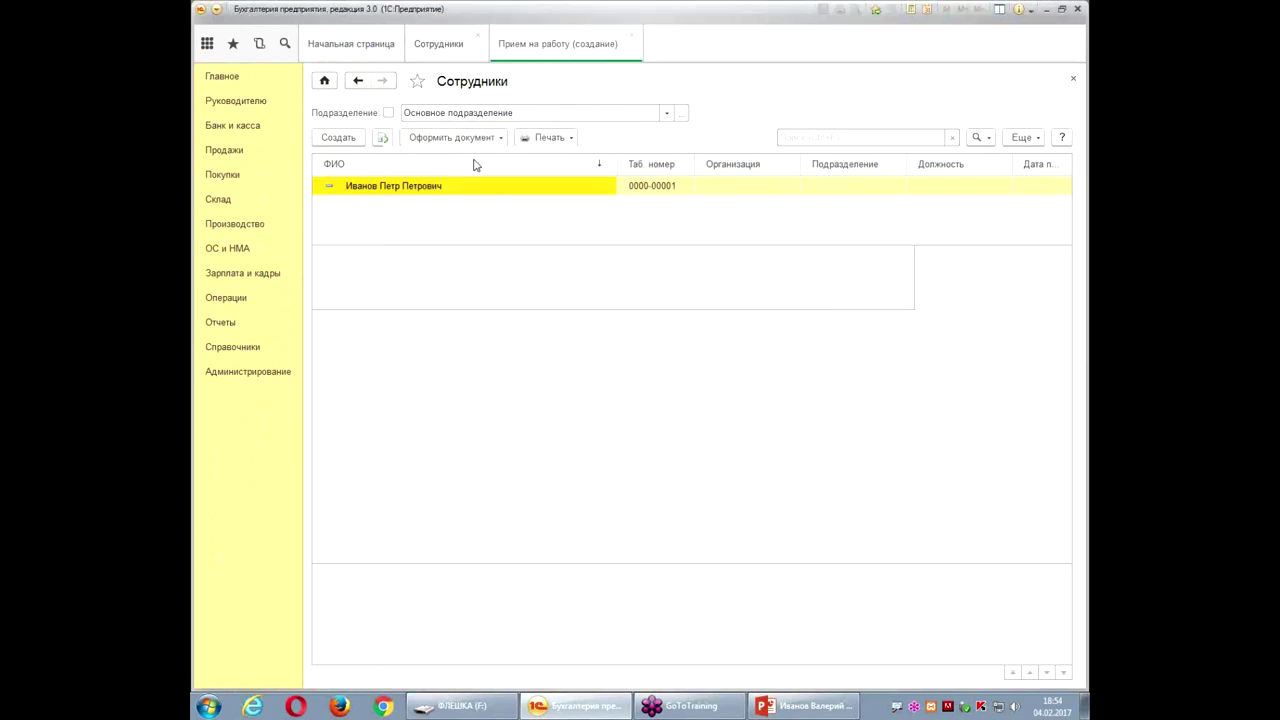
left_click(886, 135)
type("28092016")
key("Tab")
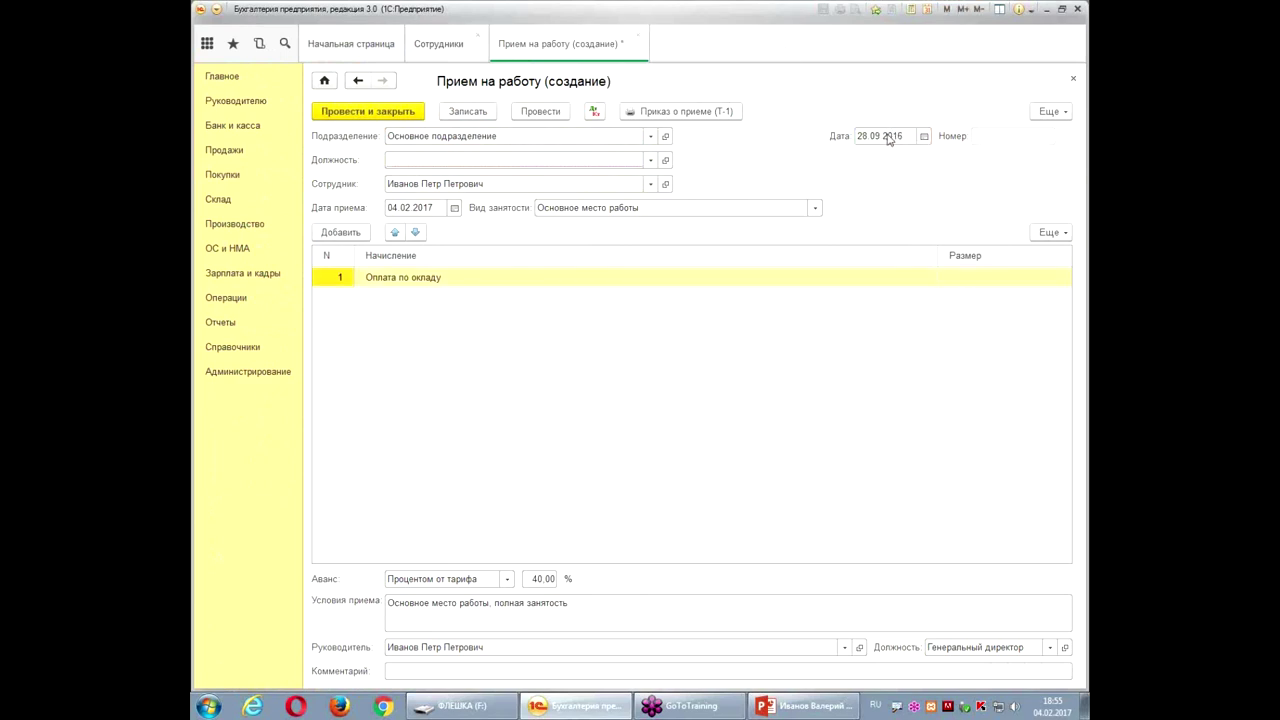
- Set the hiring document's date (Дата) to 01.10.2016
left_click(878, 137)
type("01.10.2017")
key("Tab")
left_click(898, 136)
left_click(884, 129)
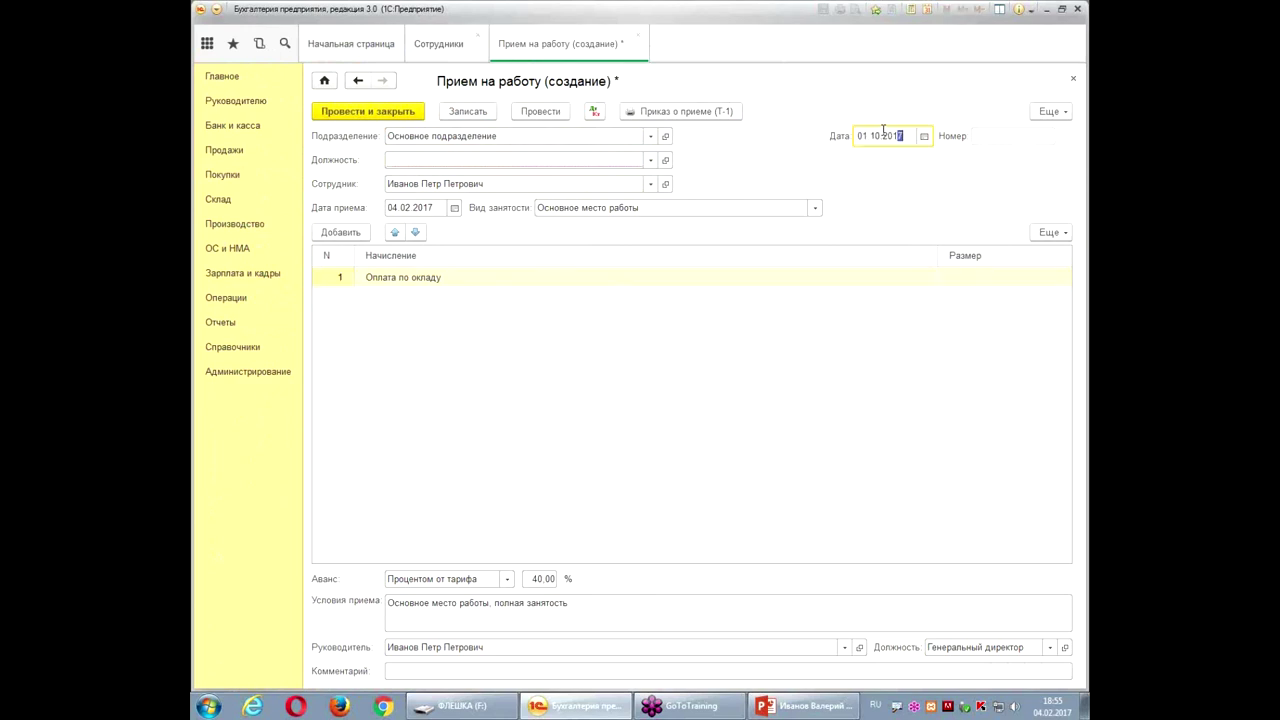
type("6")
key("Tab")
- Set the employee's position (Должность) to Генеральный директор in the hiring document
left_click(554, 160)
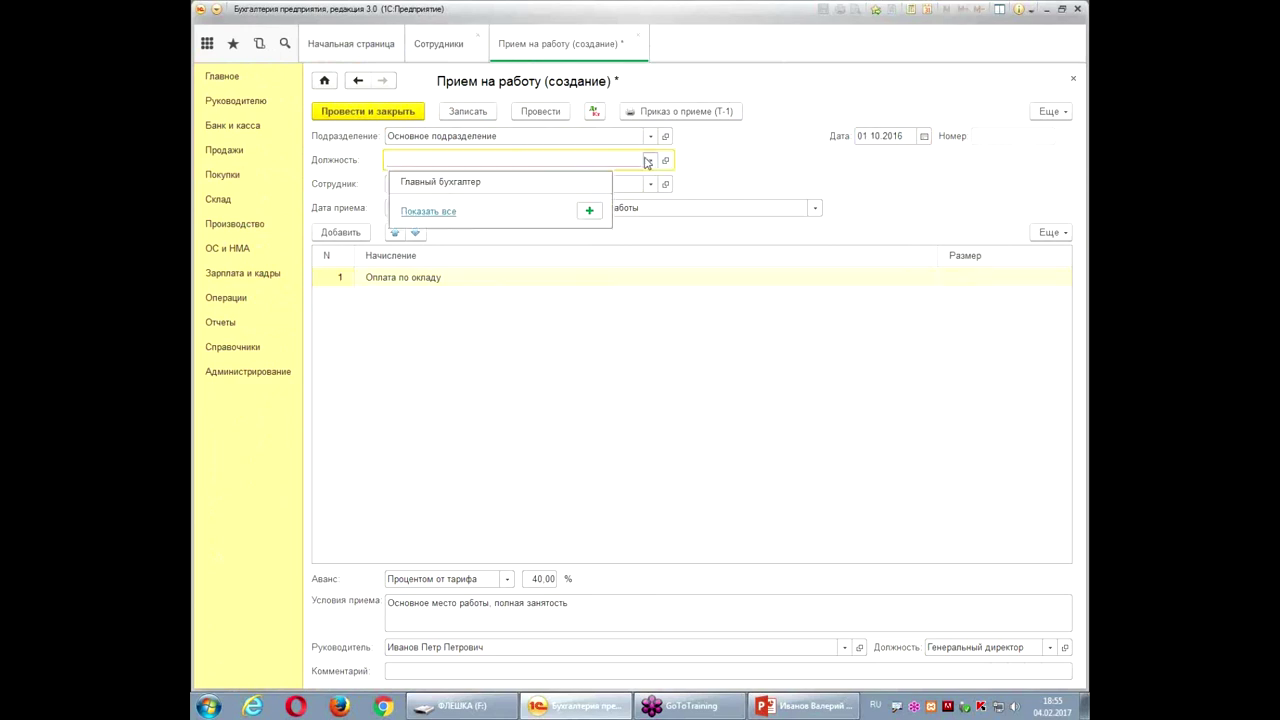
type("г")
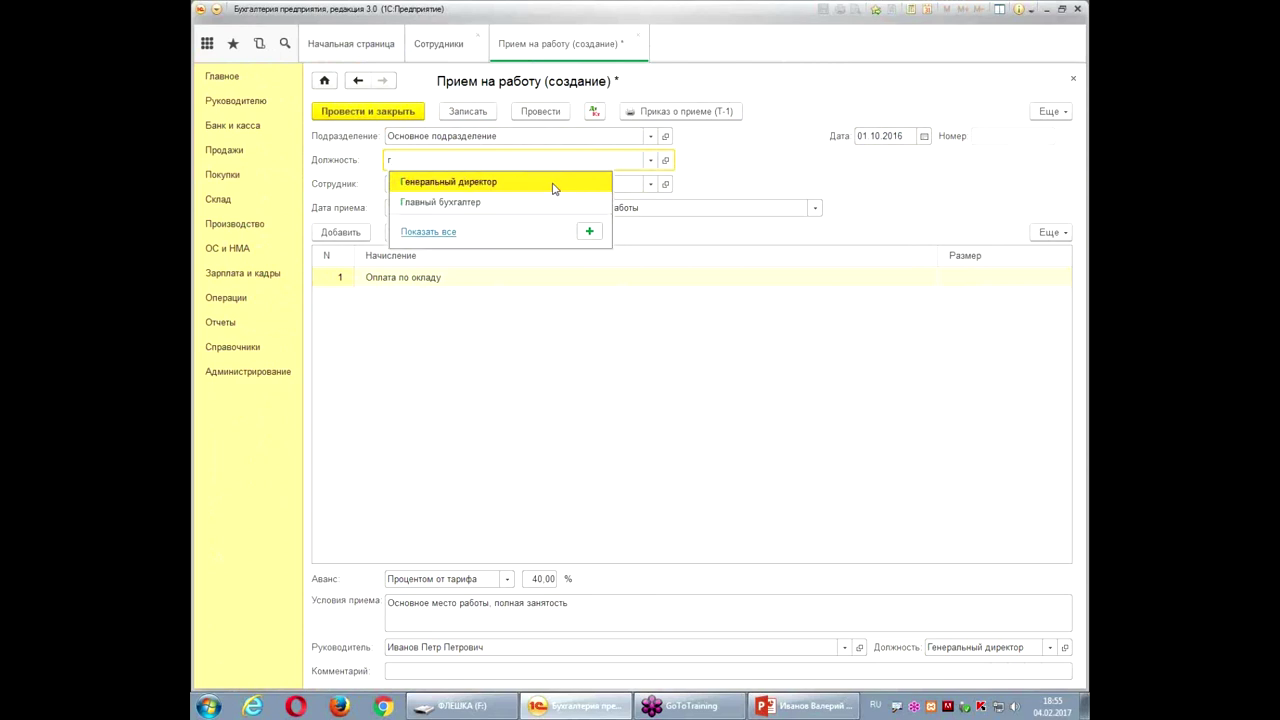
left_click(483, 183)
left_click(491, 186)
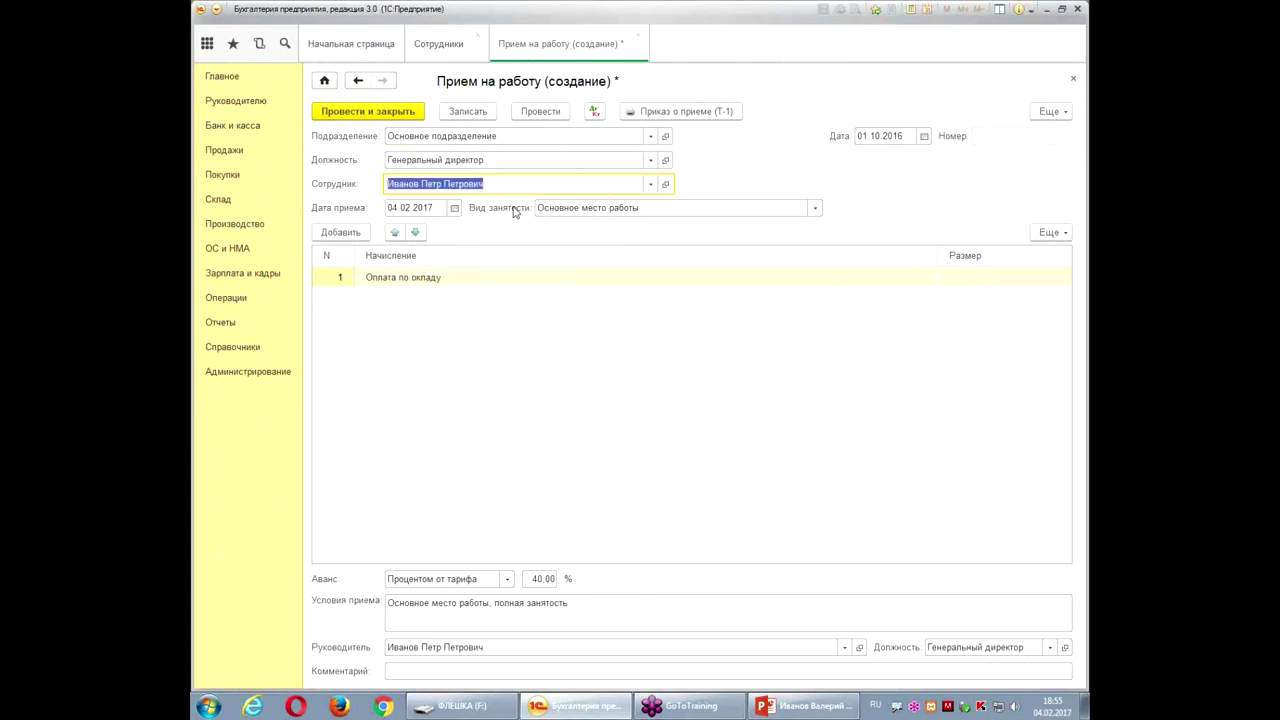
- Set the employee's hire date (Дата приема) to 01.10.2016
left_click(449, 207)
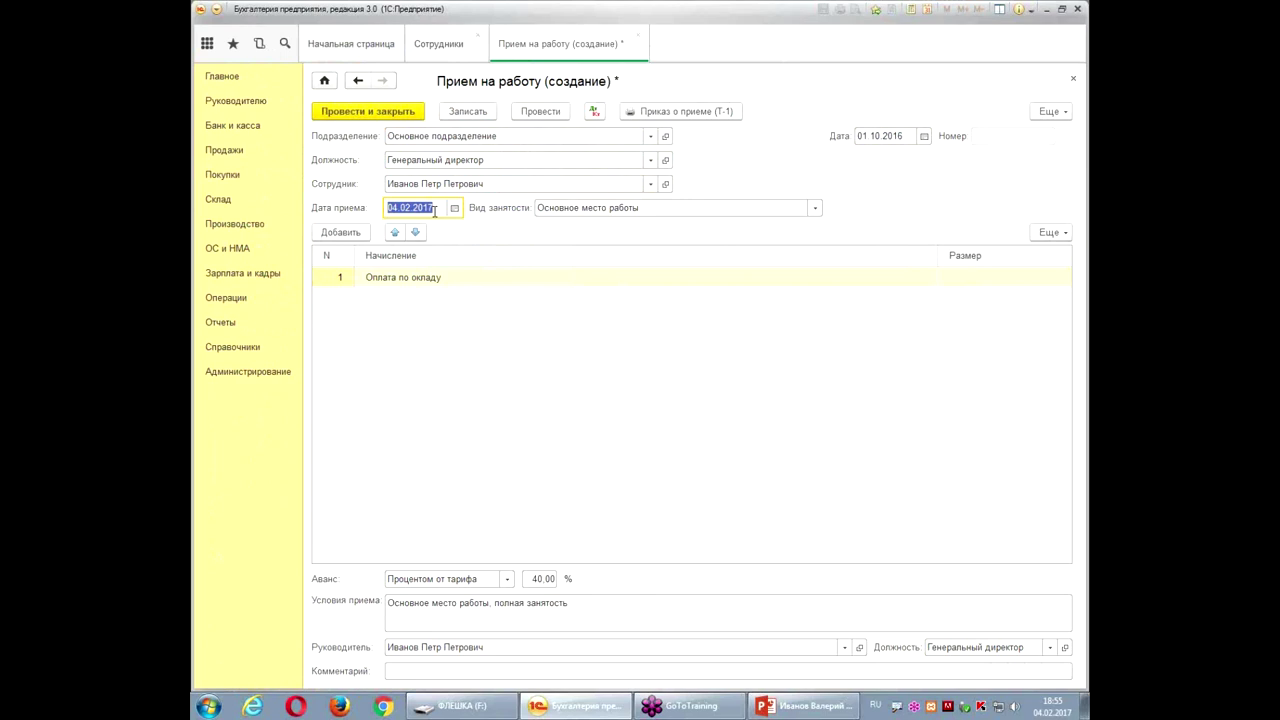
left_click(896, 130)
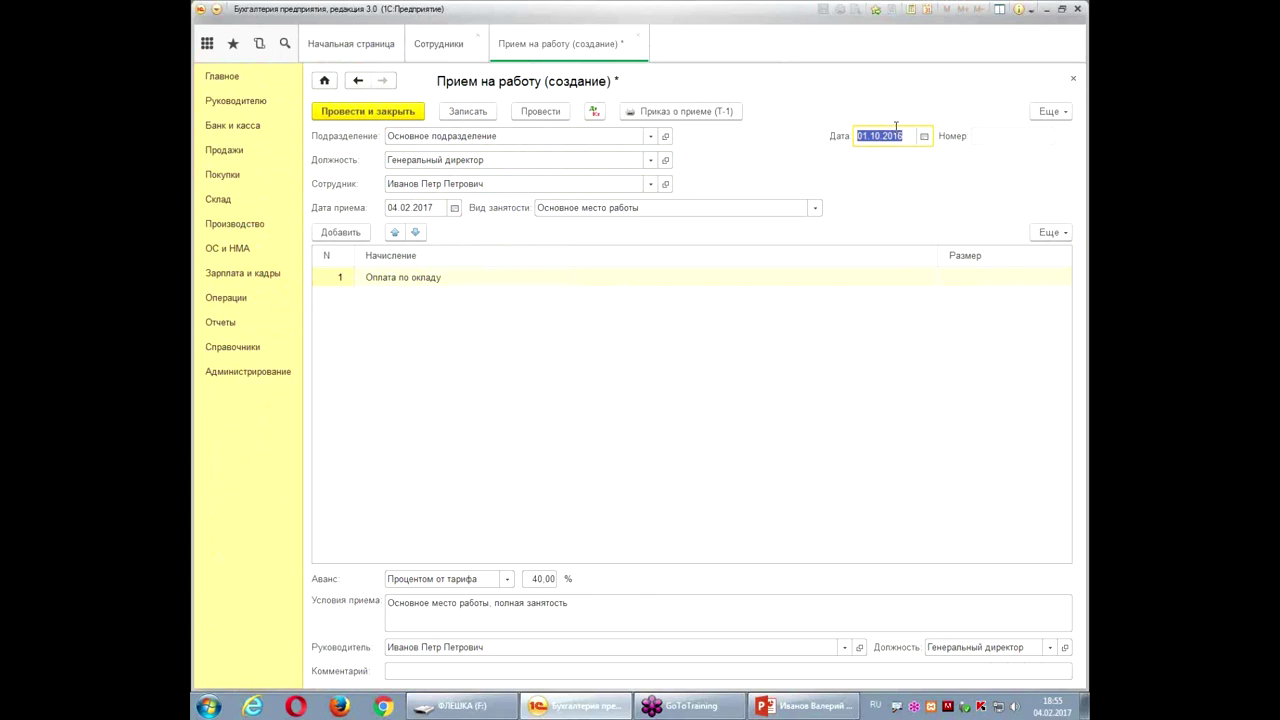
left_click(418, 207)
type("01.10.")
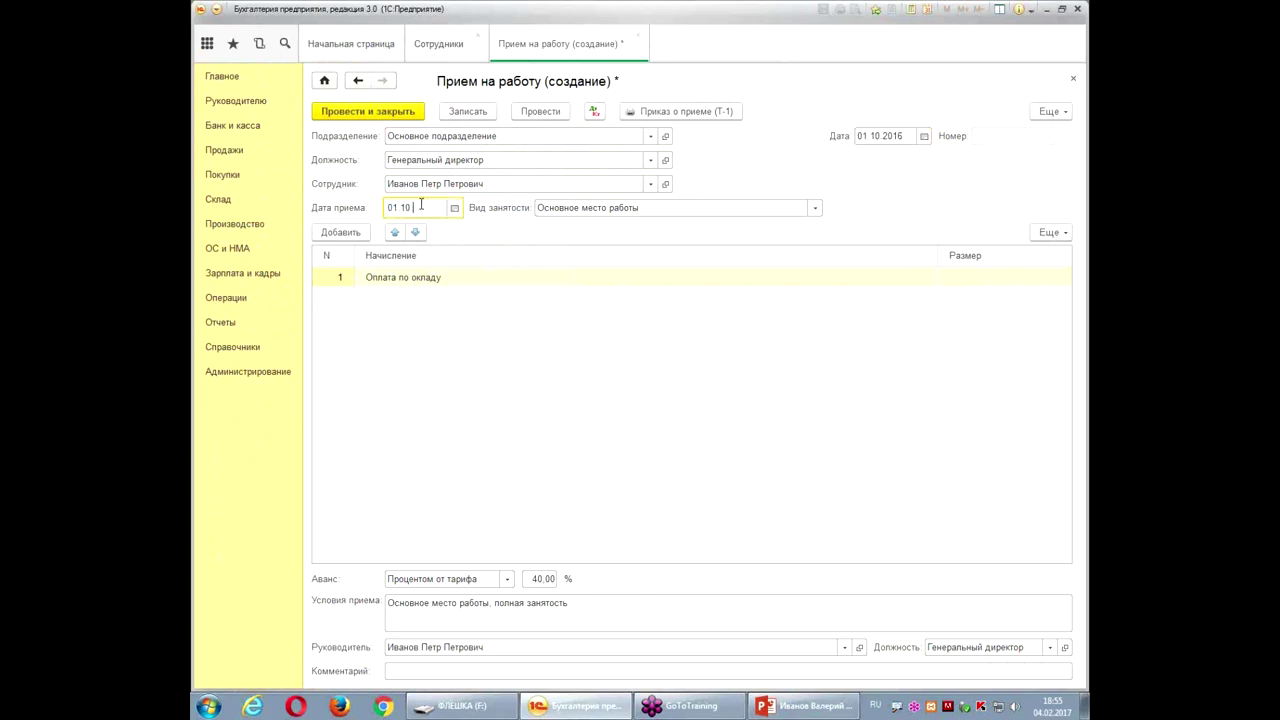
type("2016")
key("Tab")
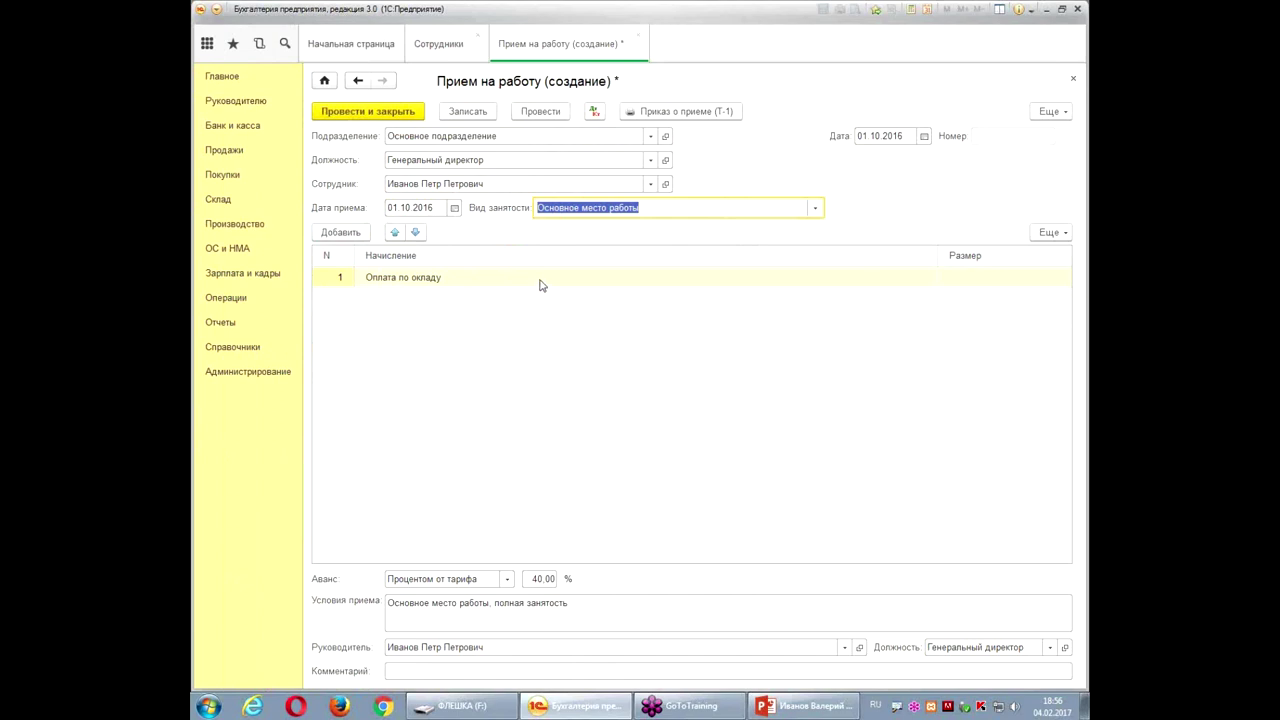
- Set the amount (Размер) of the Оплата по окладу accrual to 25 000,00
left_click(952, 280)
type("250000,00")
key("Return")
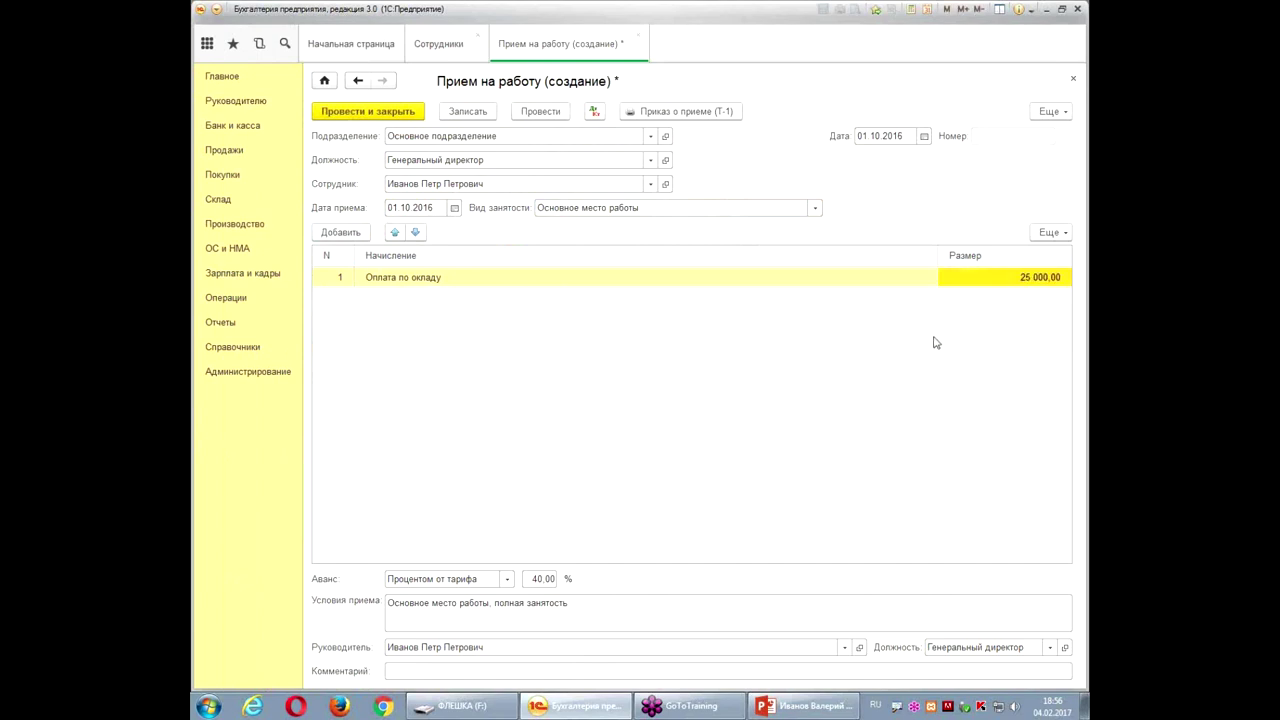
- Examine the available advance calculation methods (Аванс) in the hiring document
left_click(506, 581)
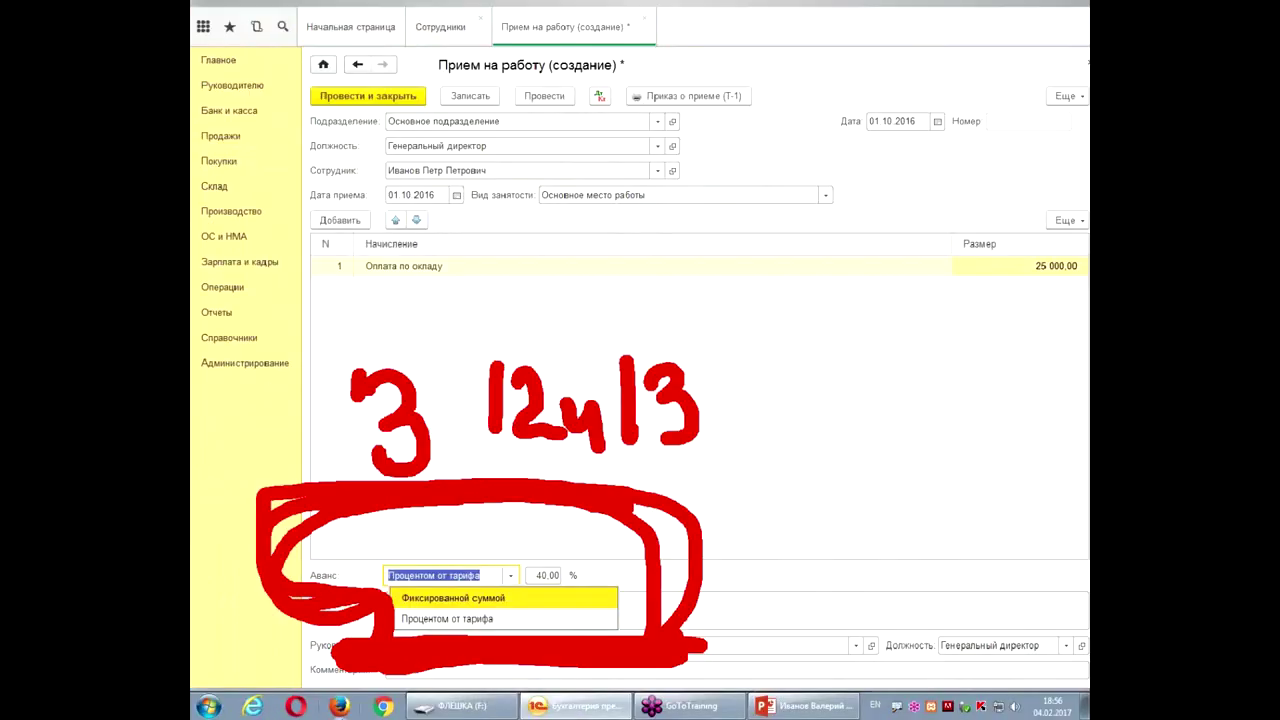
left_click(670, 444)
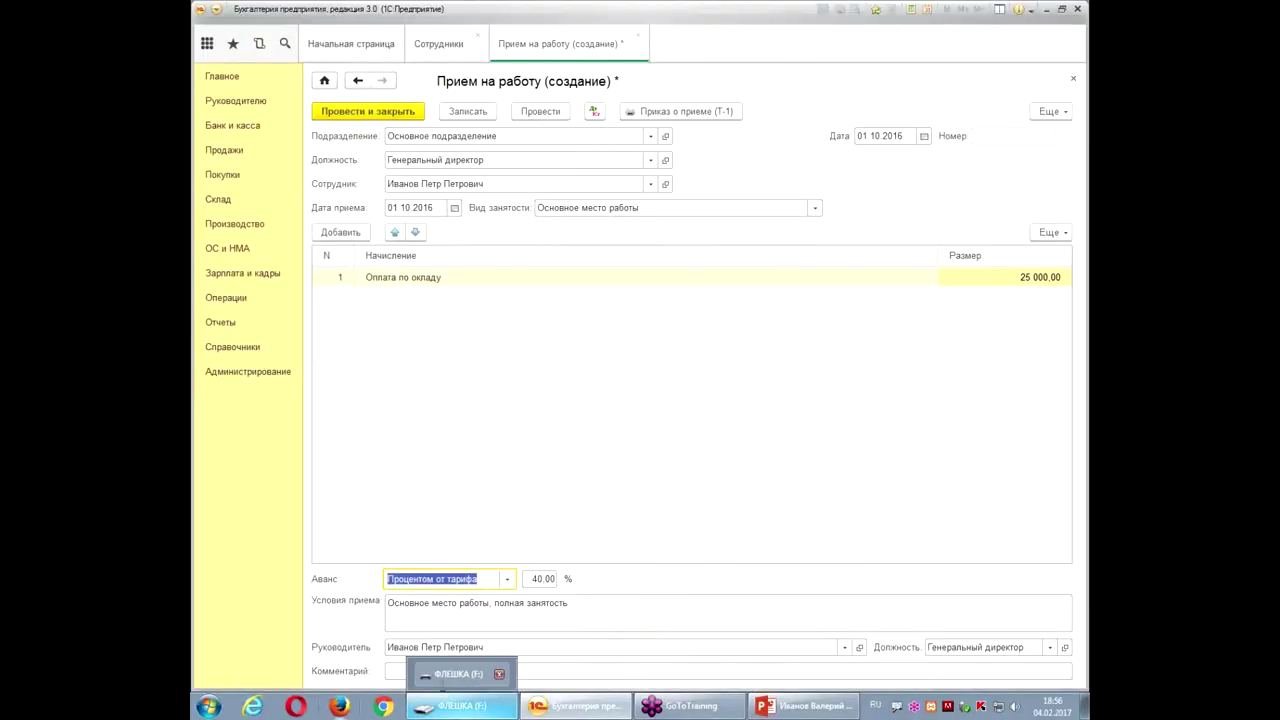
left_click(505, 586)
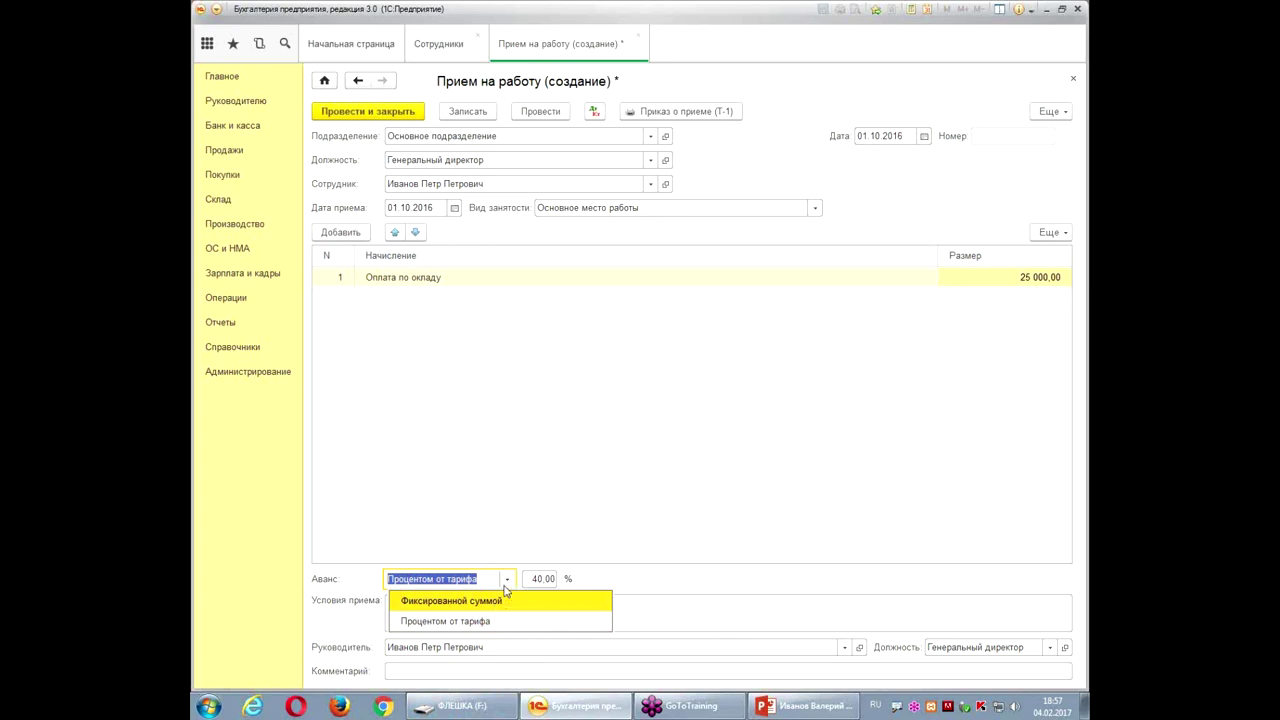
key("Escape")
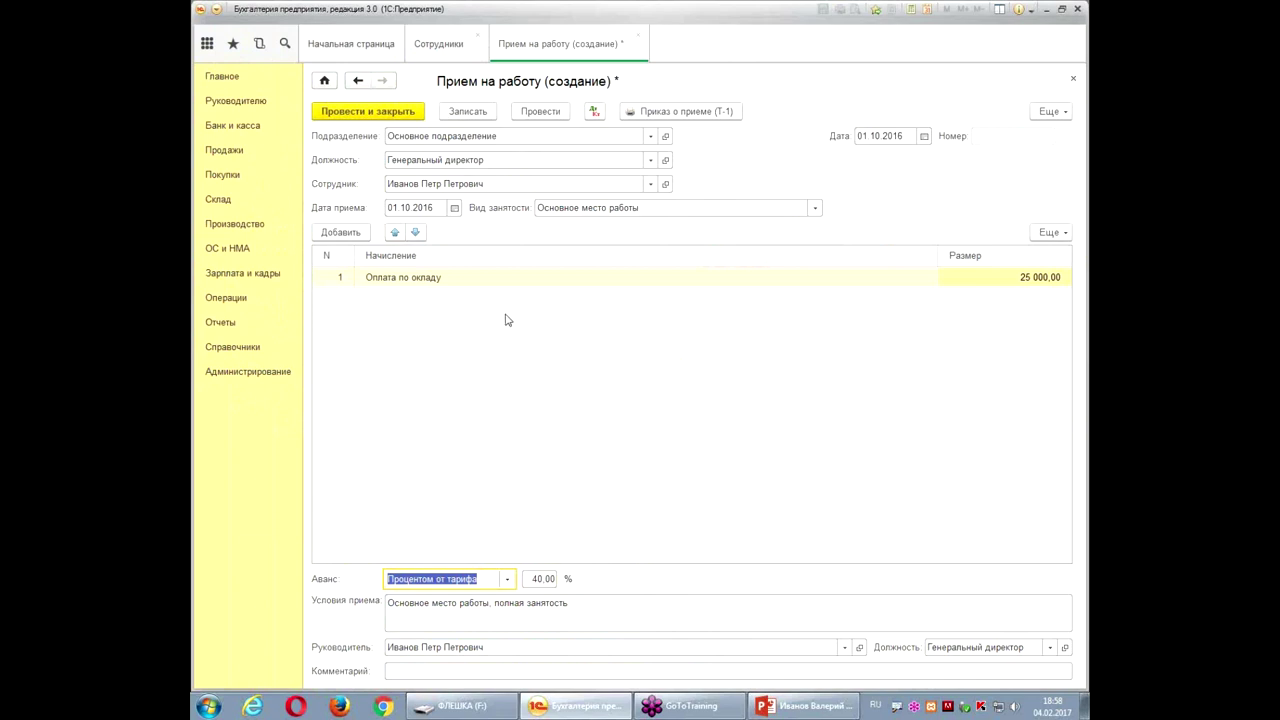
- Post and close the hiring document, and view the print forms available for the employee
left_click(405, 113)
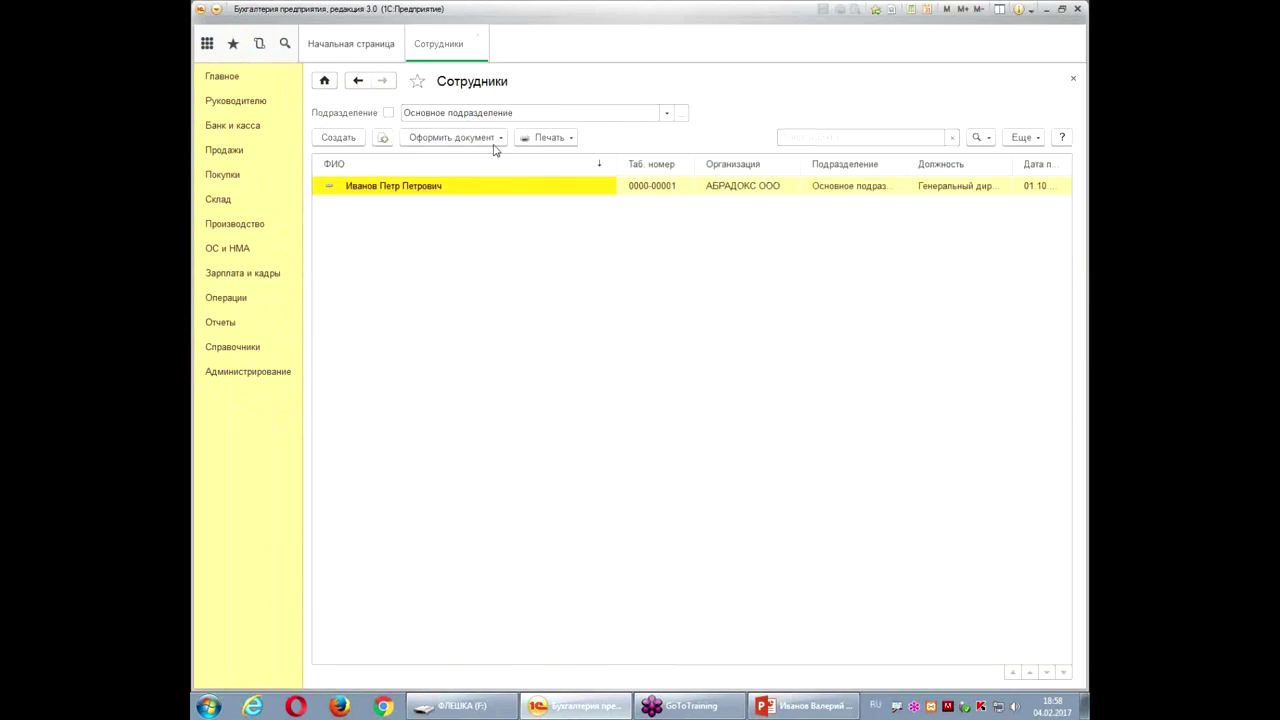
left_click(537, 139)
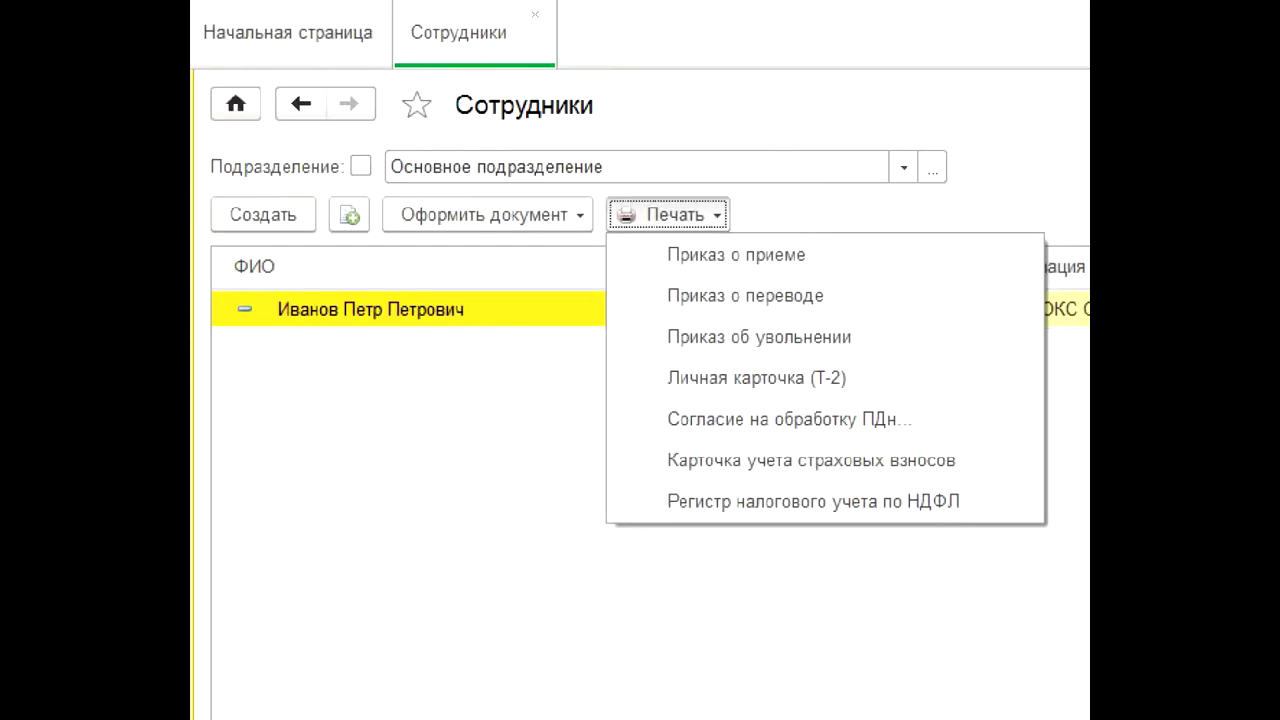
left_click_drag(650, 197, 694, 197)
left_click_drag(722, 415, 888, 432)
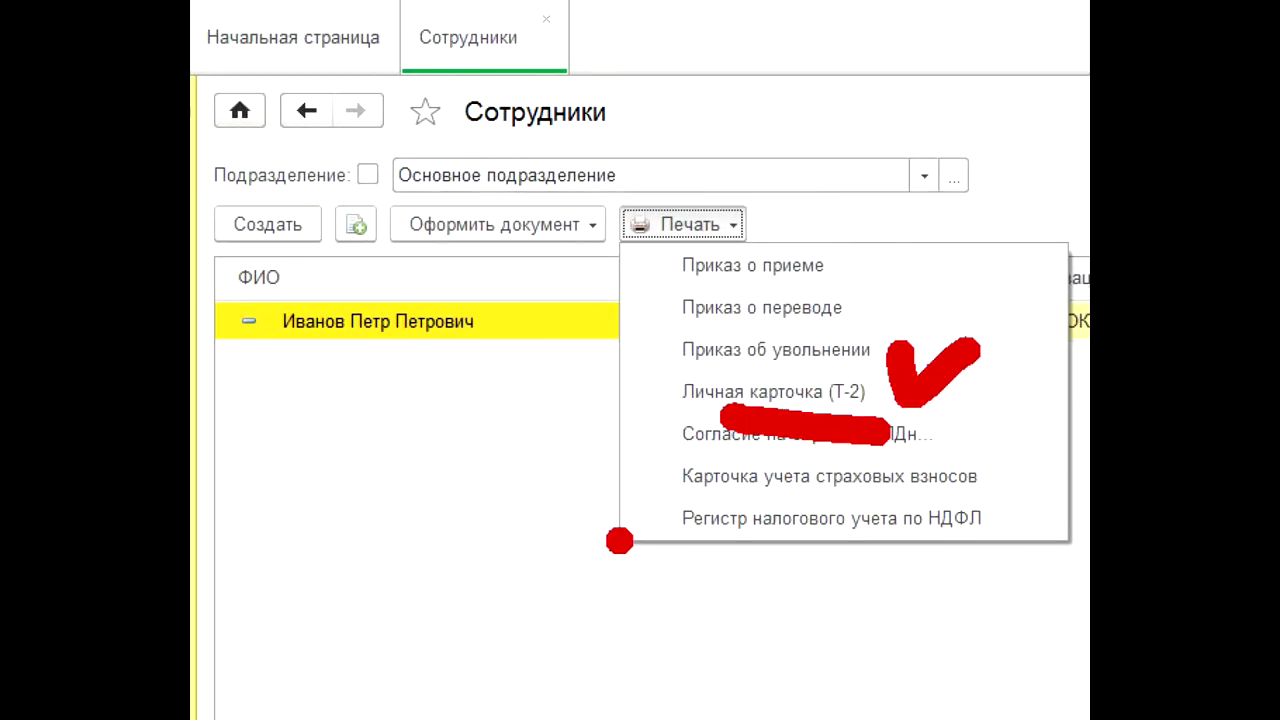
left_click_drag(603, 463, 660, 462)
left_click_drag(922, 410, 1012, 398)
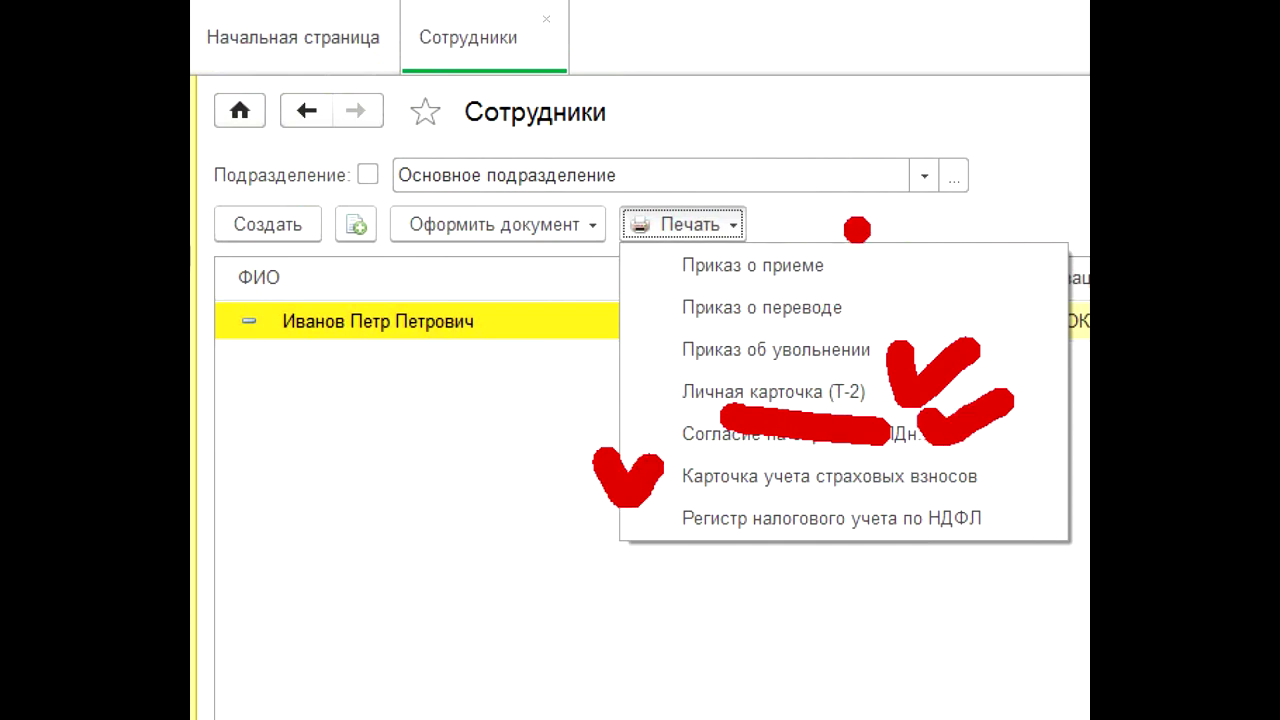
left_click_drag(850, 227, 945, 205)
left_click_drag(705, 288, 857, 292)
left_click_drag(742, 512, 890, 512)
left_click_drag(736, 566, 975, 566)
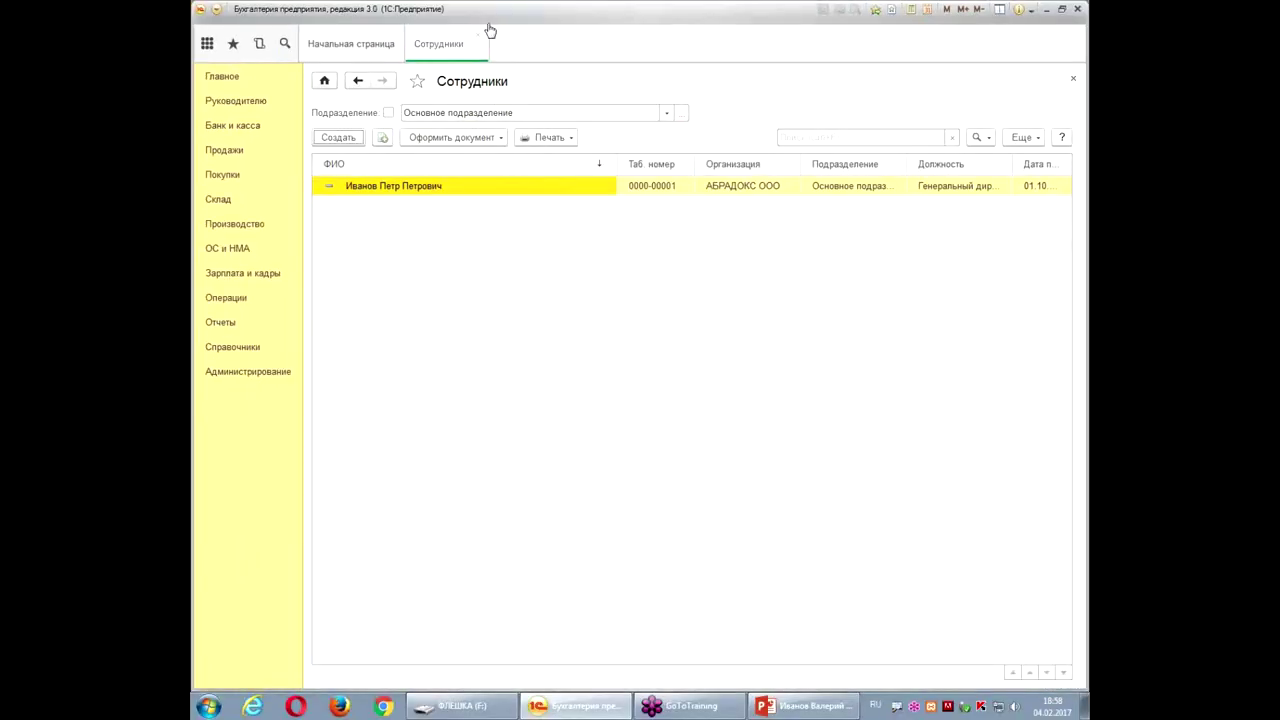
- Close the Сотрудники list and open the Зарплата и кадры section
left_click(488, 31)
left_click(242, 273)
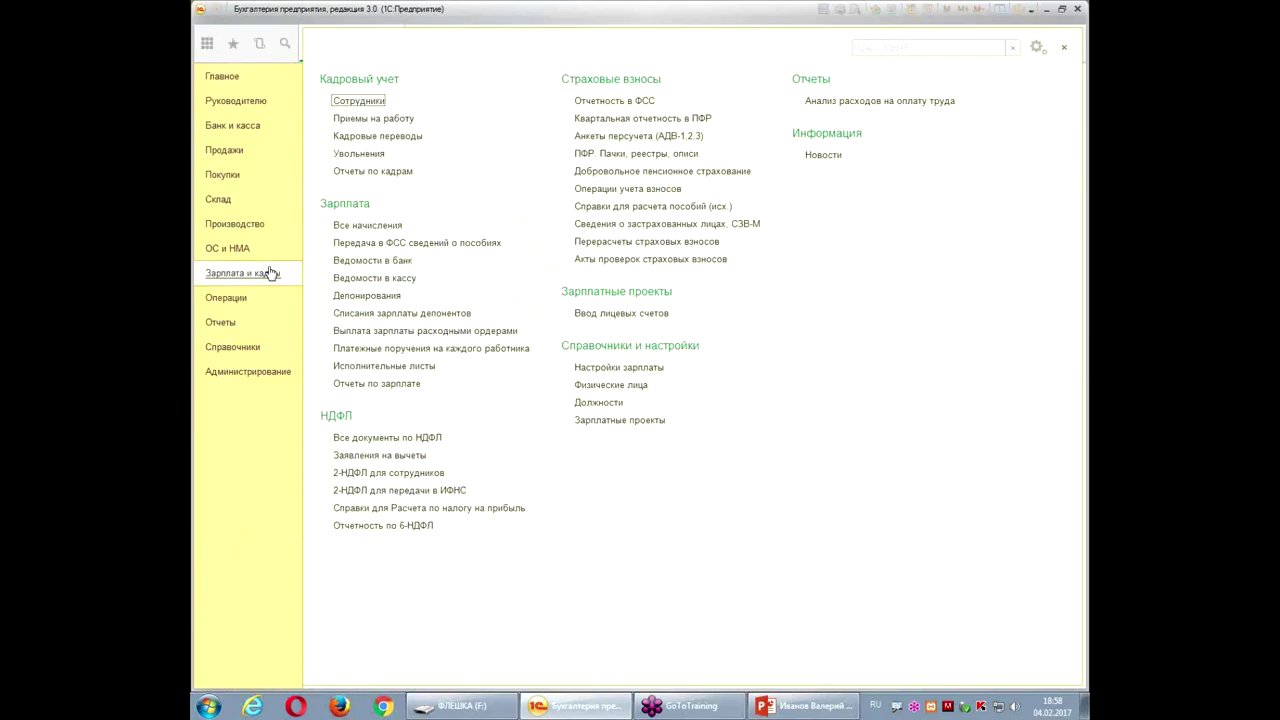
mouse_move(388, 101)
left_mouse_down()
mouse_move(456, 80)
mouse_move(632, 96)
left_mouse_up()
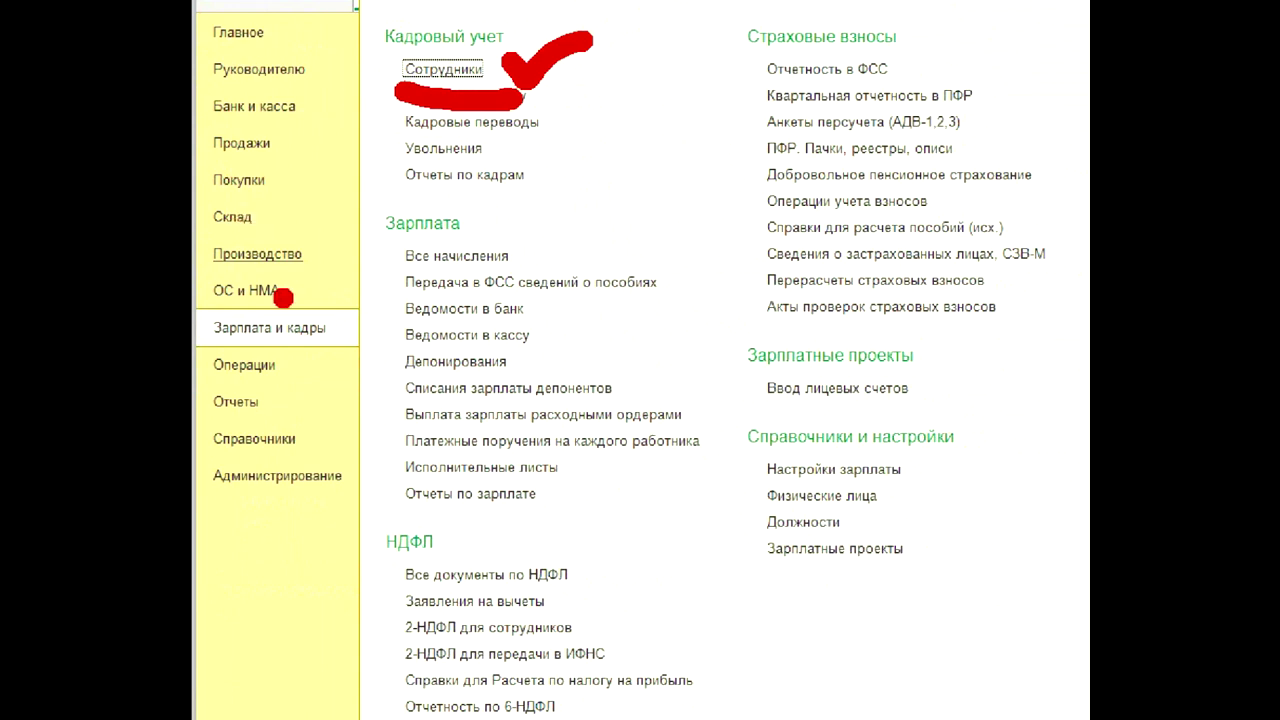
mouse_move(196, 335)
left_mouse_down()
mouse_move(250, 366)
mouse_move(345, 318)
mouse_move(192, 291)
mouse_move(195, 334)
left_mouse_up()
mouse_move(586, 556)
left_mouse_down()
mouse_move(652, 562)
mouse_move(676, 546)
left_mouse_up()
mouse_move(594, 602)
left_mouse_down()
mouse_move(380, 636)
mouse_move(592, 602)
mouse_move(570, 538)
mouse_move(598, 562)
mouse_move(600, 644)
left_mouse_up()
left_click_drag(600, 644, 730, 592)
left_click(652, 660)
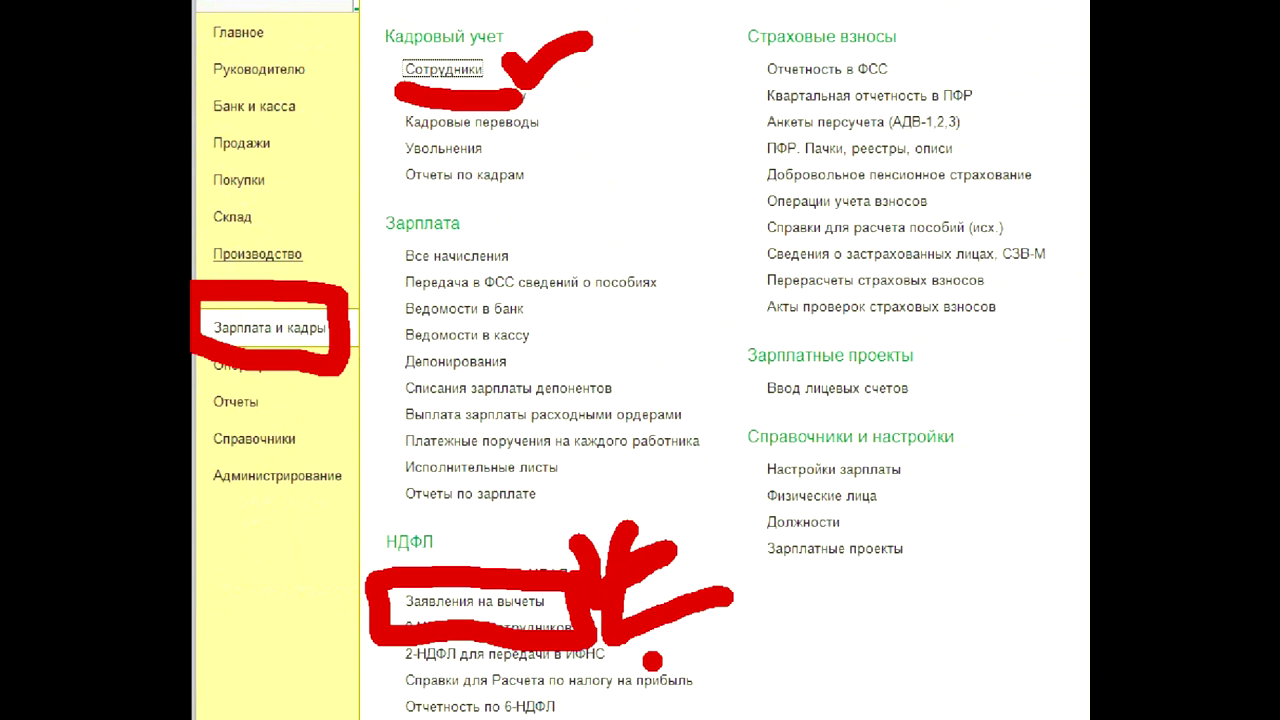
key("ctrl+z")
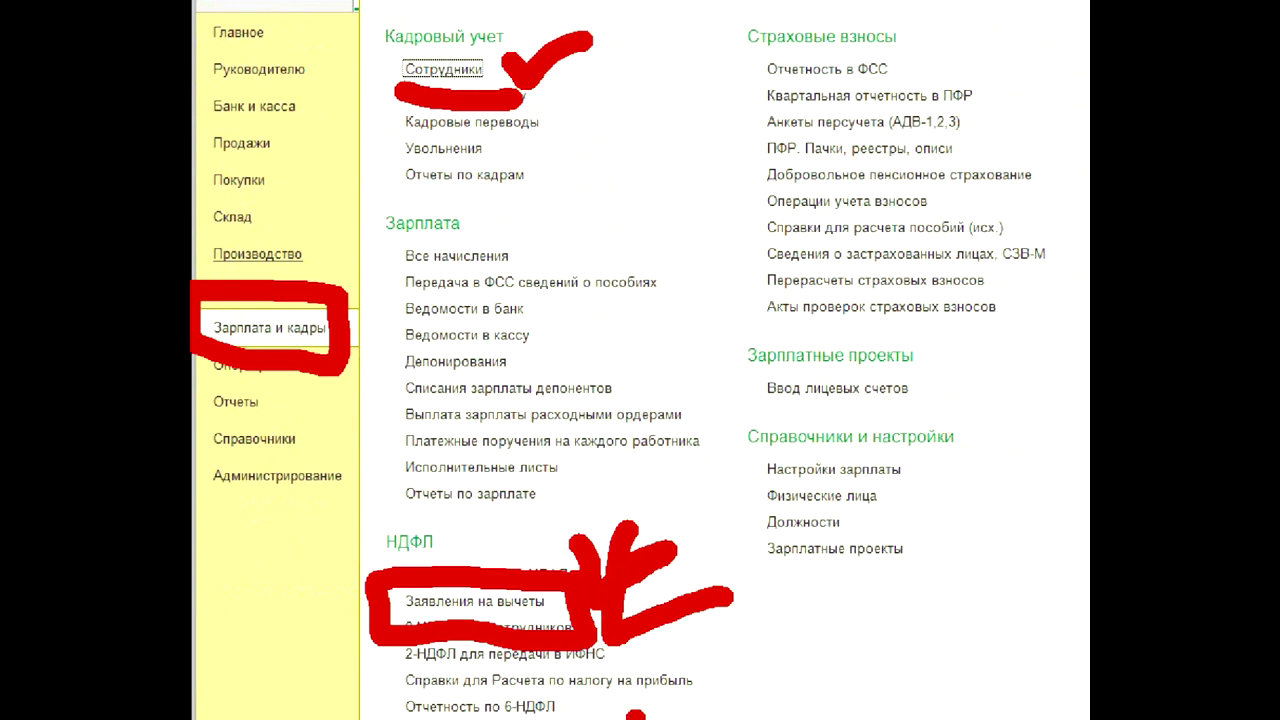
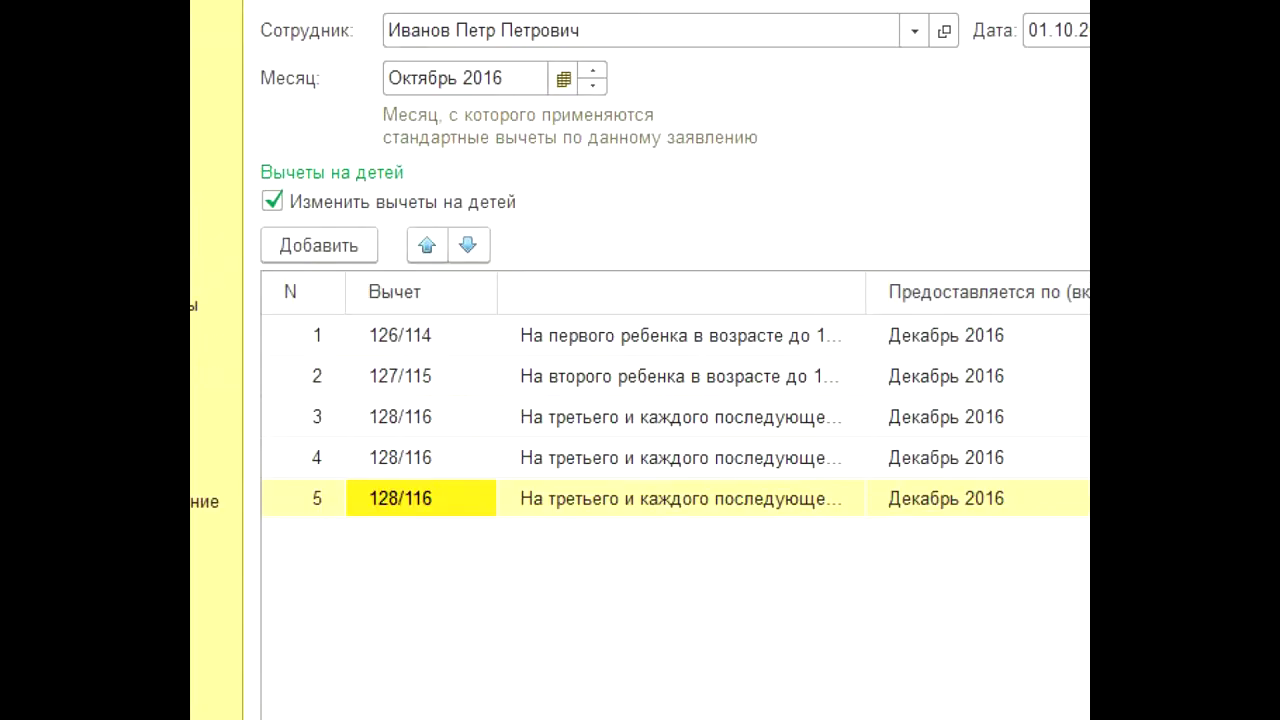
left_click_drag(302, 307, 800, 648)
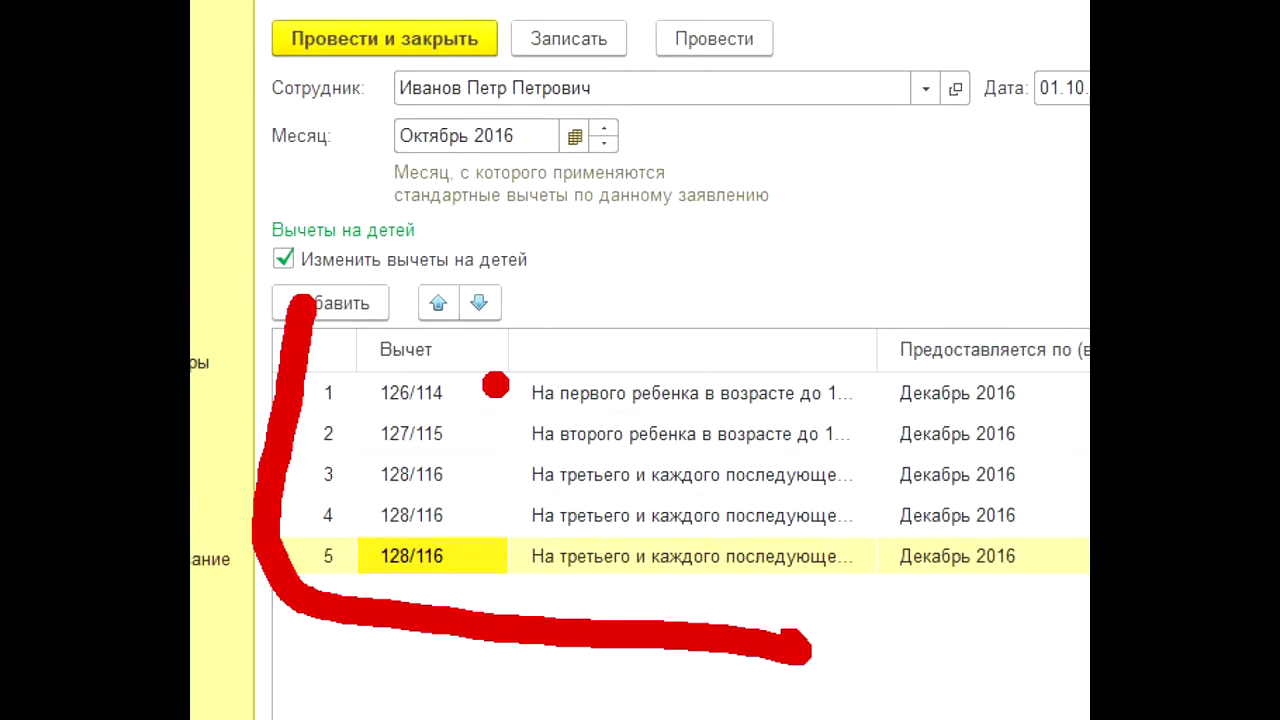
left_click_drag(478, 332, 578, 340)
mouse_move(486, 410)
left_mouse_down()
mouse_move(548, 405)
mouse_move(492, 472)
mouse_move(505, 612)
left_mouse_up()
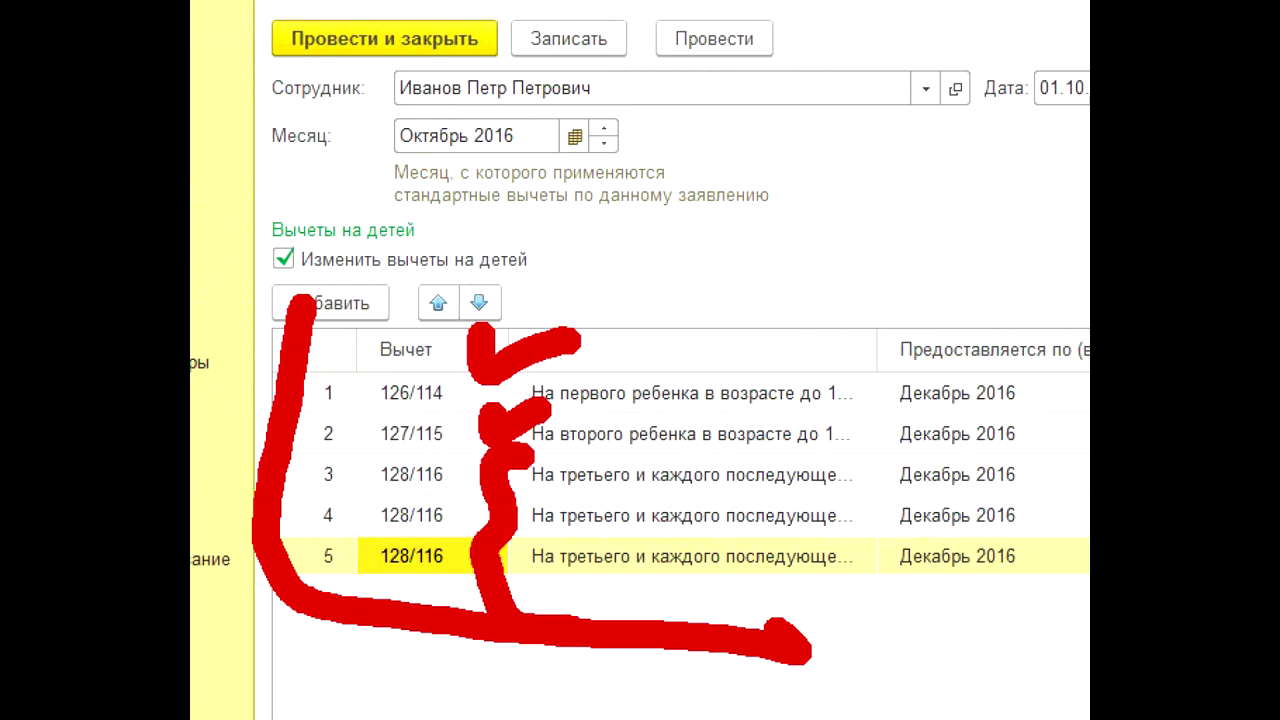
mouse_move(1058, 268)
left_mouse_down()
mouse_move(857, 600)
mouse_move(1080, 300)
mouse_move(1075, 262)
left_mouse_up()
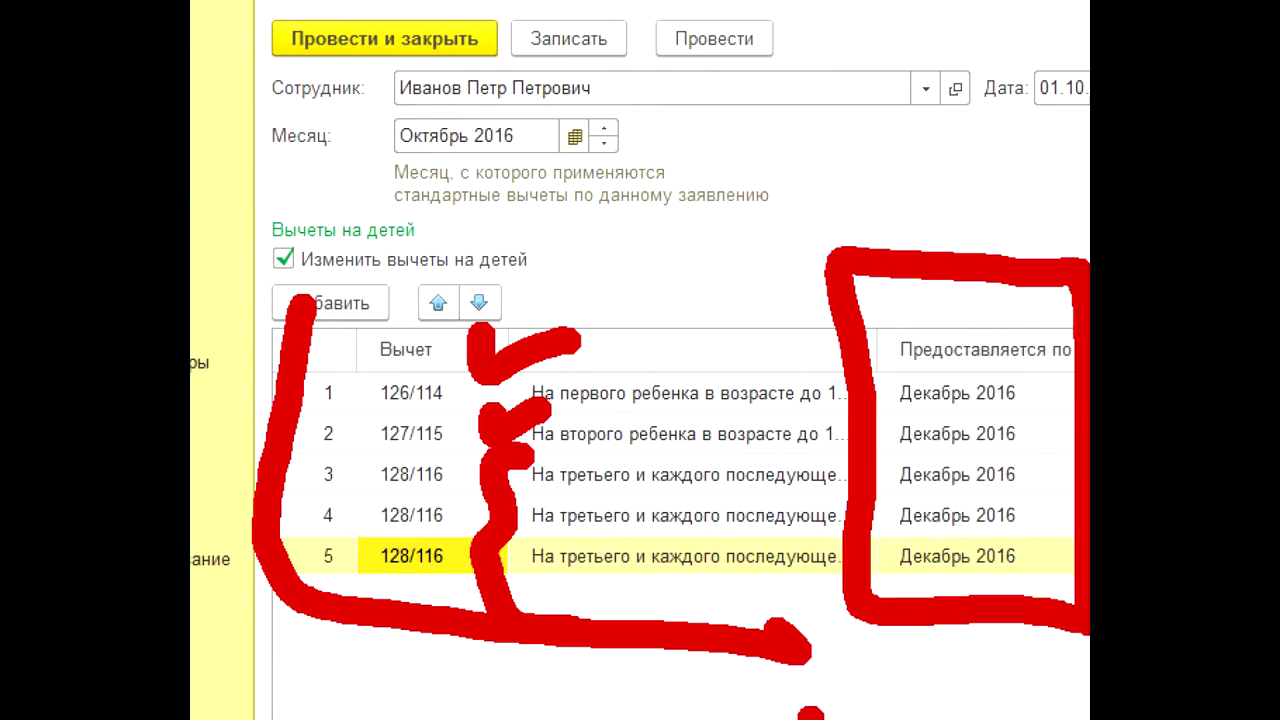
mouse_move(708, 157)
left_mouse_down()
mouse_move(835, 492)
mouse_move(682, 505)
left_mouse_up()
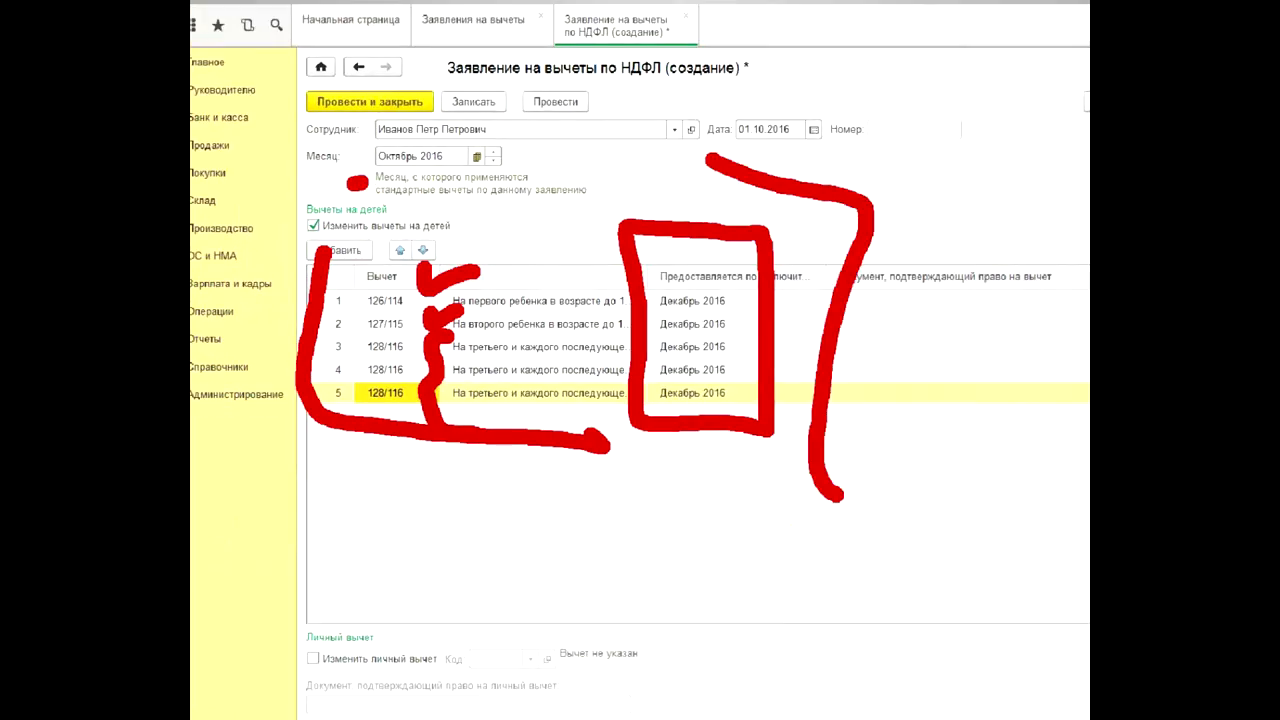
mouse_move(612, 160)
left_mouse_down()
mouse_move(552, 270)
mouse_move(620, 478)
left_mouse_up()
mouse_move(606, 10)
left_mouse_down()
mouse_move(604, 96)
mouse_move(642, 88)
left_mouse_up()
left_click_drag(676, 28, 684, 126)
mouse_move(720, 36)
left_mouse_down()
mouse_move(742, 132)
mouse_move(760, 142)
left_mouse_up()
mouse_move(545, 72)
left_mouse_down()
mouse_move(580, 145)
mouse_move(997, 110)
left_mouse_up()
left_click_drag(604, 88, 606, 122)
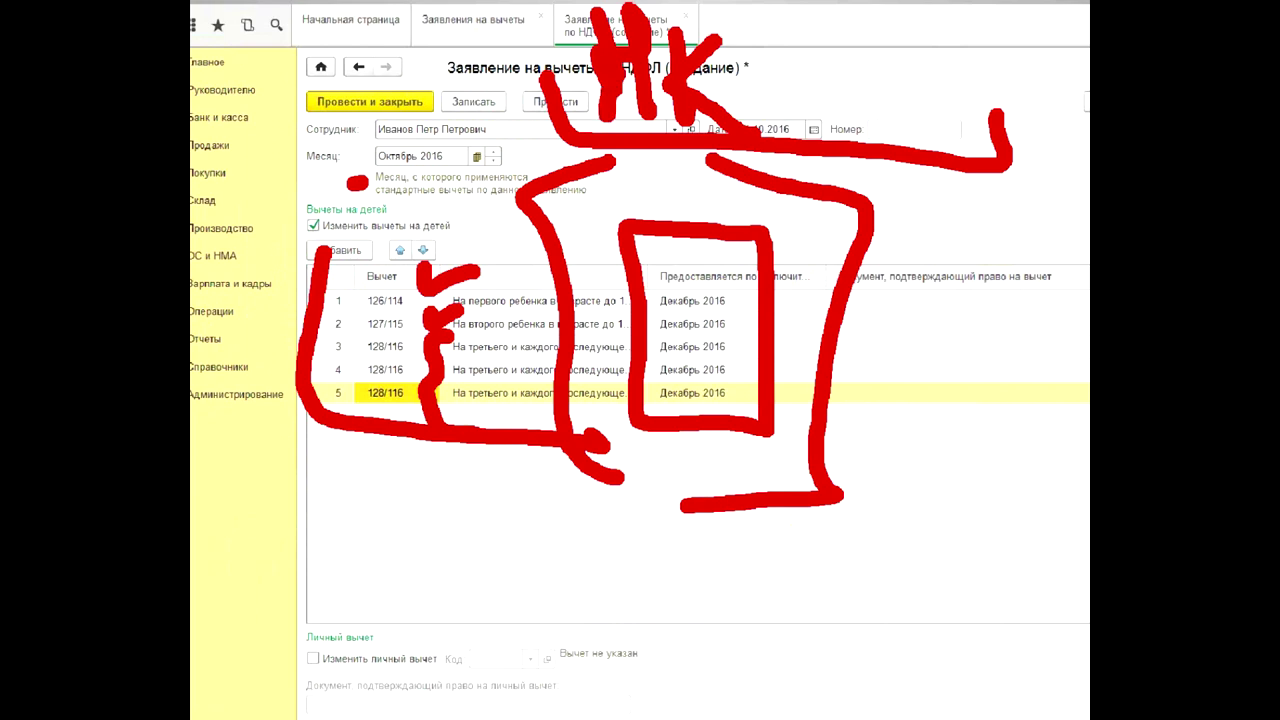
mouse_move(390, 562)
left_mouse_down()
mouse_move(365, 615)
mouse_move(400, 568)
mouse_move(525, 620)
left_mouse_up()
left_click(444, 572)
left_click(537, 622)
mouse_move(590, 562)
left_mouse_down()
mouse_move(585, 615)
mouse_move(595, 563)
mouse_move(655, 608)
left_mouse_up()
left_click(697, 605)
mouse_move(748, 545)
left_mouse_down()
mouse_move(730, 622)
mouse_move(840, 560)
left_mouse_up()
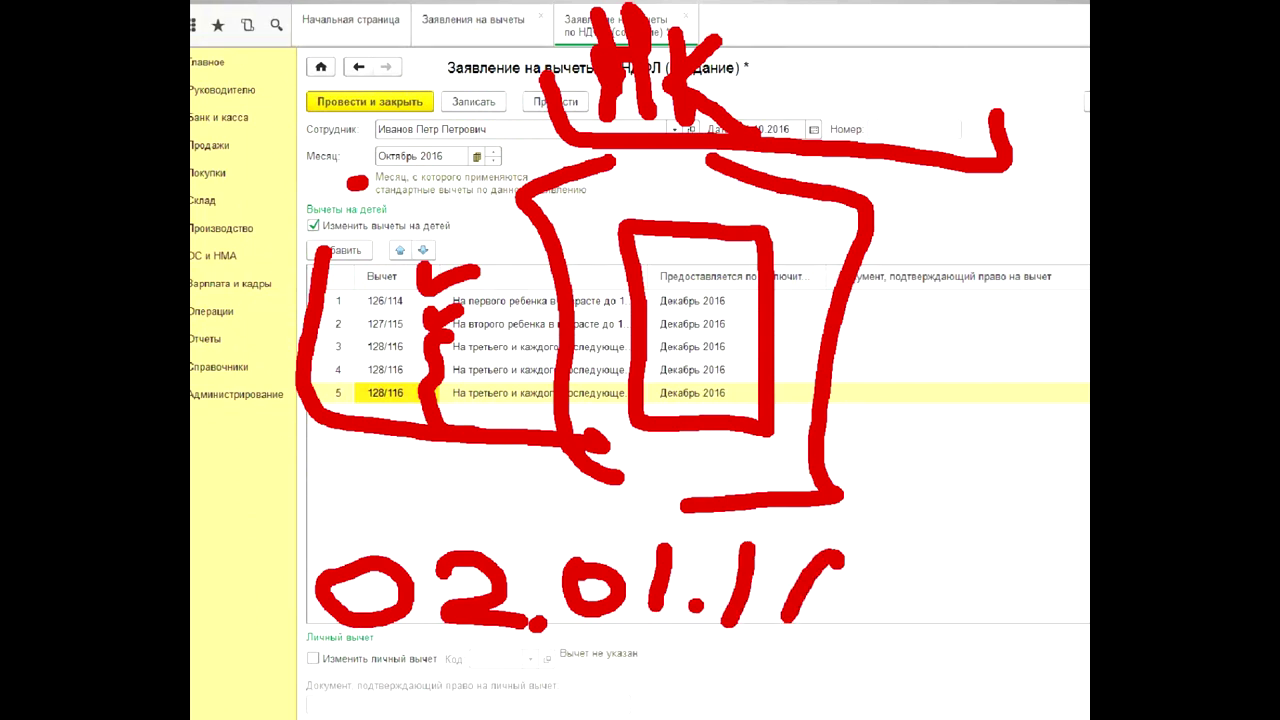
left_click_drag(786, 616, 822, 612)
mouse_move(280, 618)
left_mouse_down()
mouse_move(496, 665)
mouse_move(918, 632)
left_mouse_up()
left_click(914, 578)
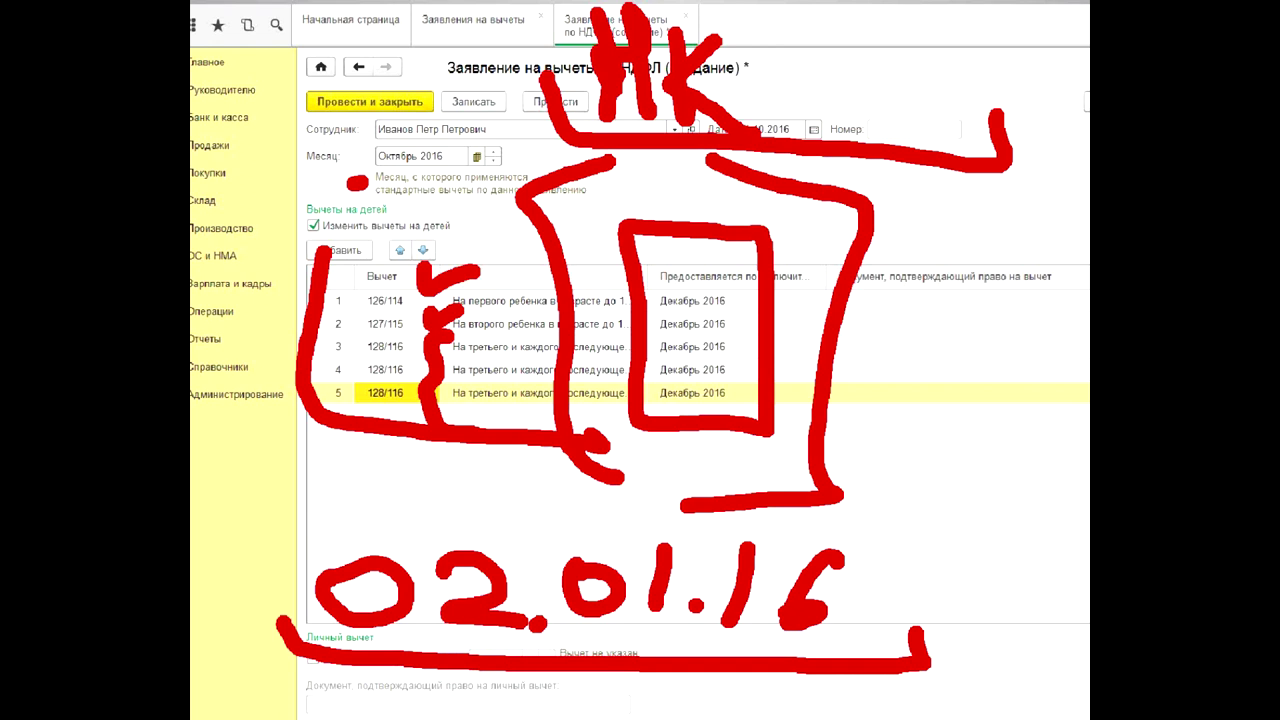
left_click_drag(712, 284, 738, 274)
left_click_drag(728, 314, 746, 332)
mouse_move(720, 344)
left_mouse_down()
mouse_move(746, 354)
mouse_move(733, 392)
left_mouse_up()
left_click_drag(733, 392, 757, 366)
mouse_move(886, 292)
left_mouse_down()
mouse_move(916, 268)
mouse_move(876, 352)
mouse_move(944, 356)
left_mouse_up()
mouse_move(998, 290)
left_mouse_down()
mouse_move(990, 322)
mouse_move(996, 298)
left_mouse_up()
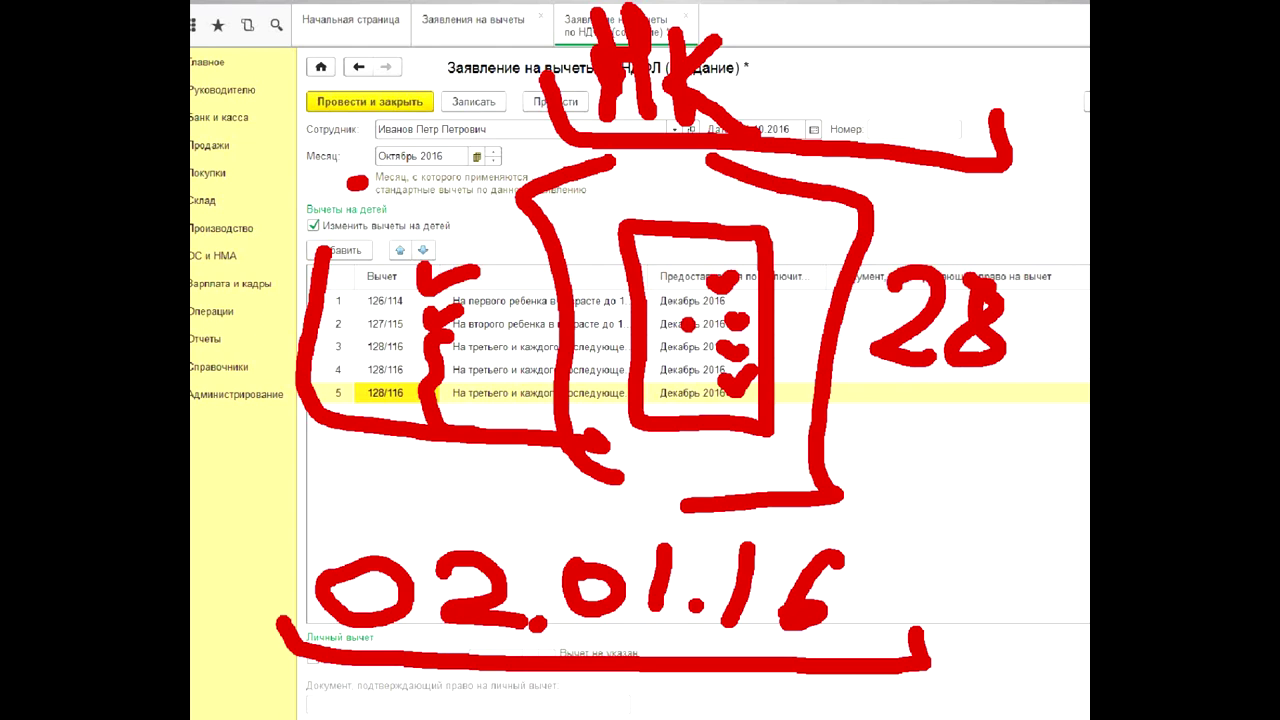
key("Escape")
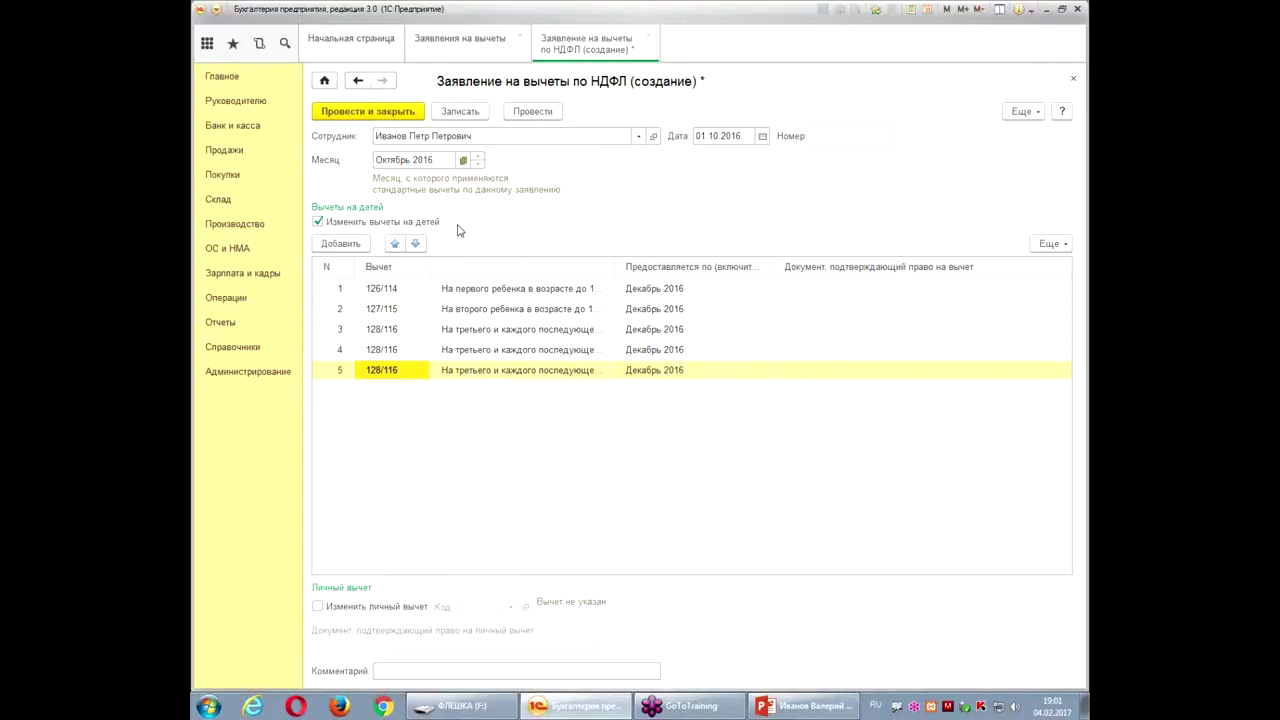
- Post and close the new НДФЛ deductions application, and close the list of deduction applications
double_click(697, 288)
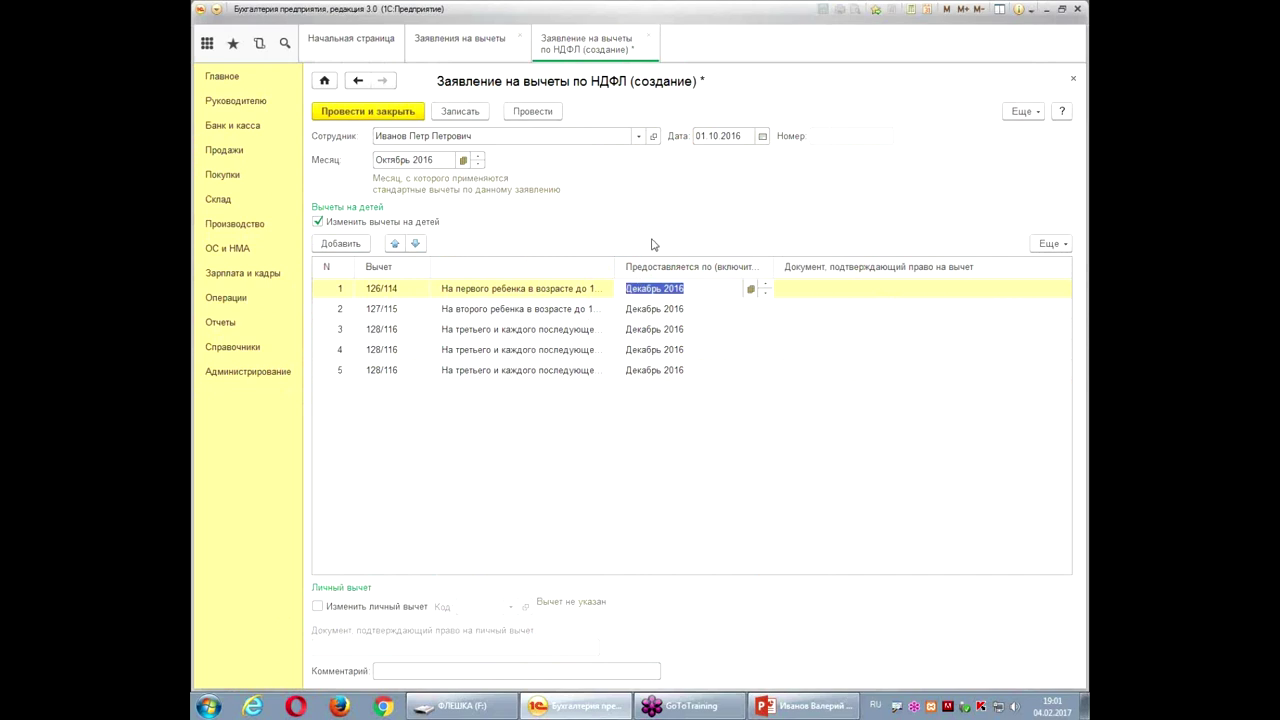
left_click(631, 436)
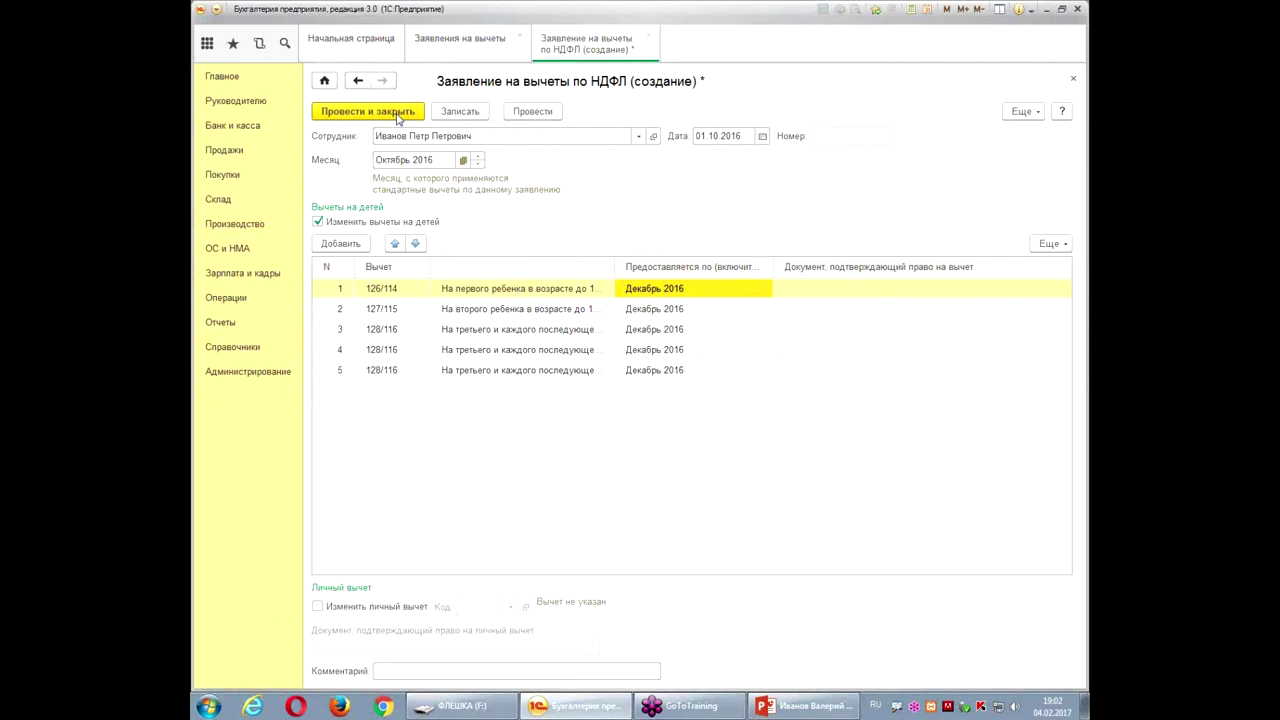
left_click(397, 115)
left_click(520, 35)
- Start a new document in Исполнительные листы from the Зарплата и кадры section and fill in the employee's name
left_click(226, 279)
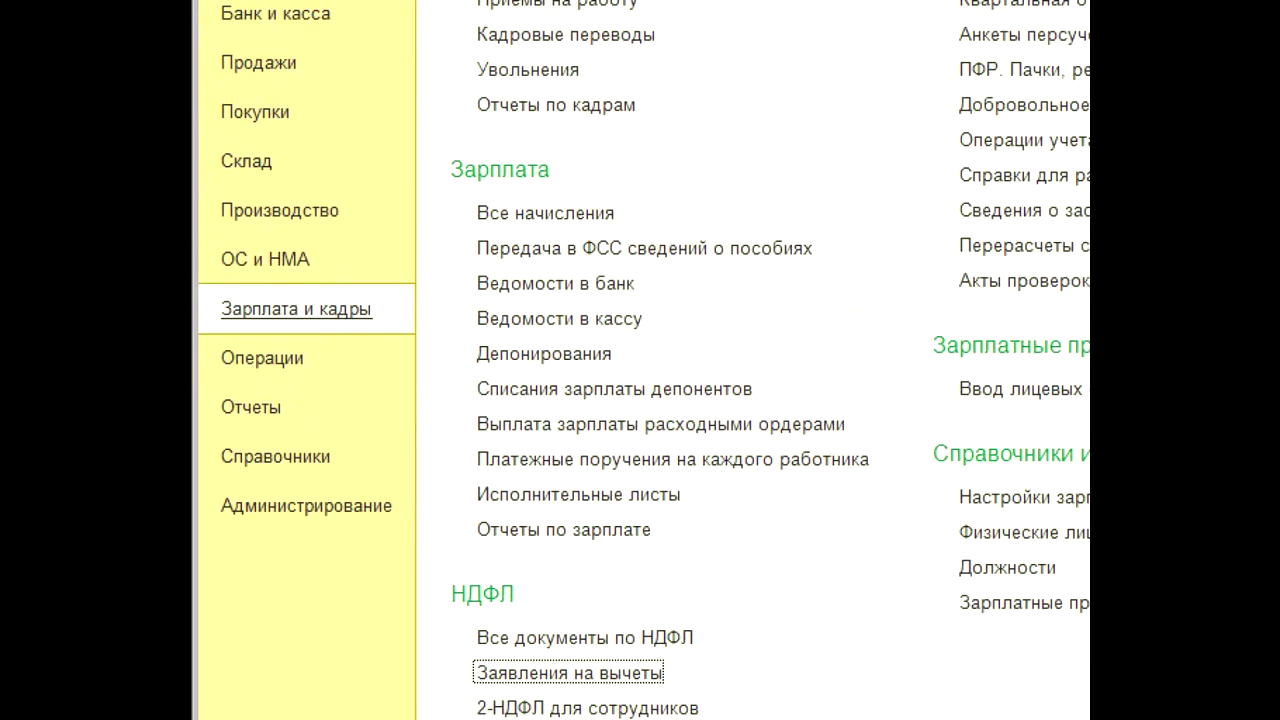
left_click_drag(310, 343, 442, 382)
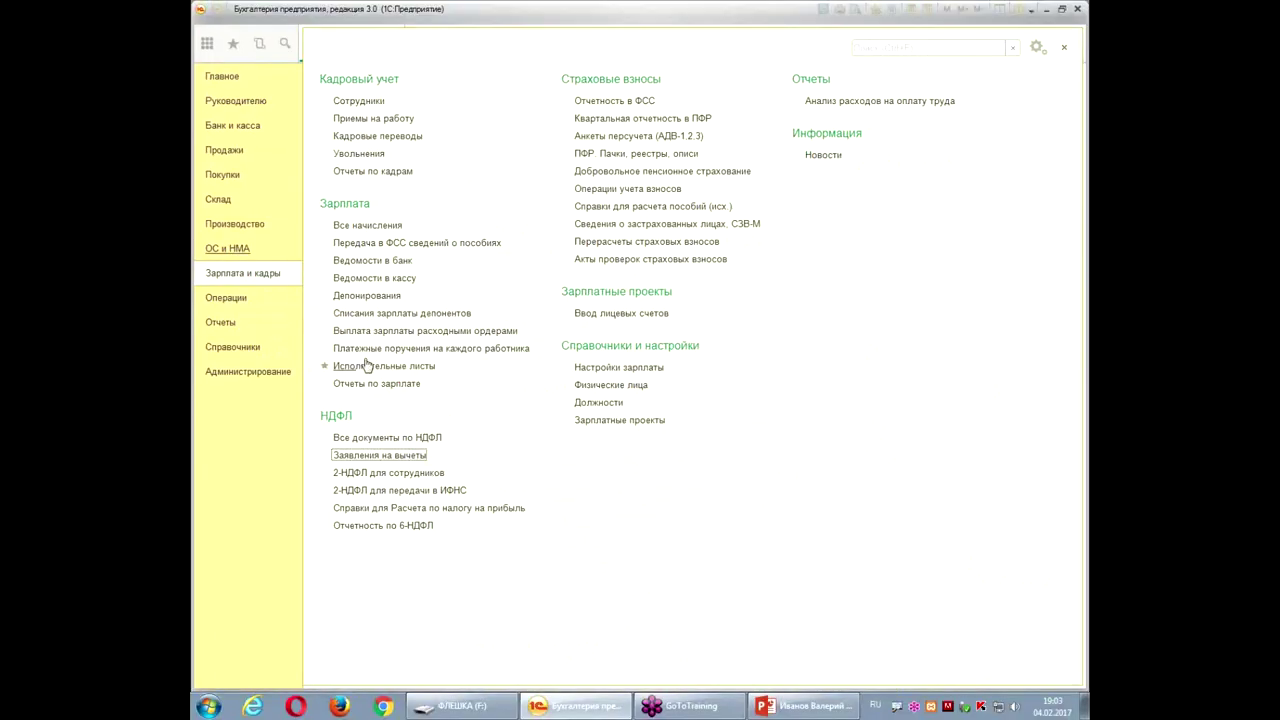
left_click(367, 366)
left_click(339, 112)
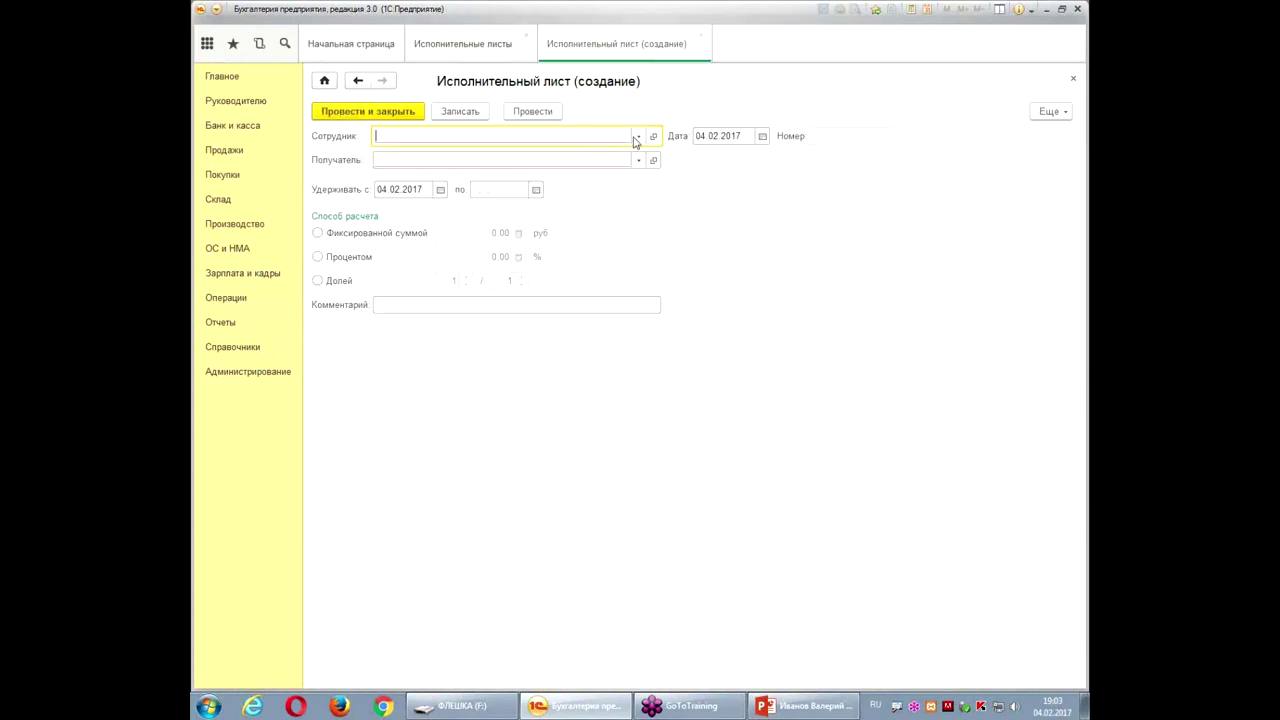
left_click(635, 137)
type("ива")
left_click(491, 158)
- Add the employee's wife as a new counterparty of type Физическое лицо, save it and use it as the recipient
left_click(483, 159)
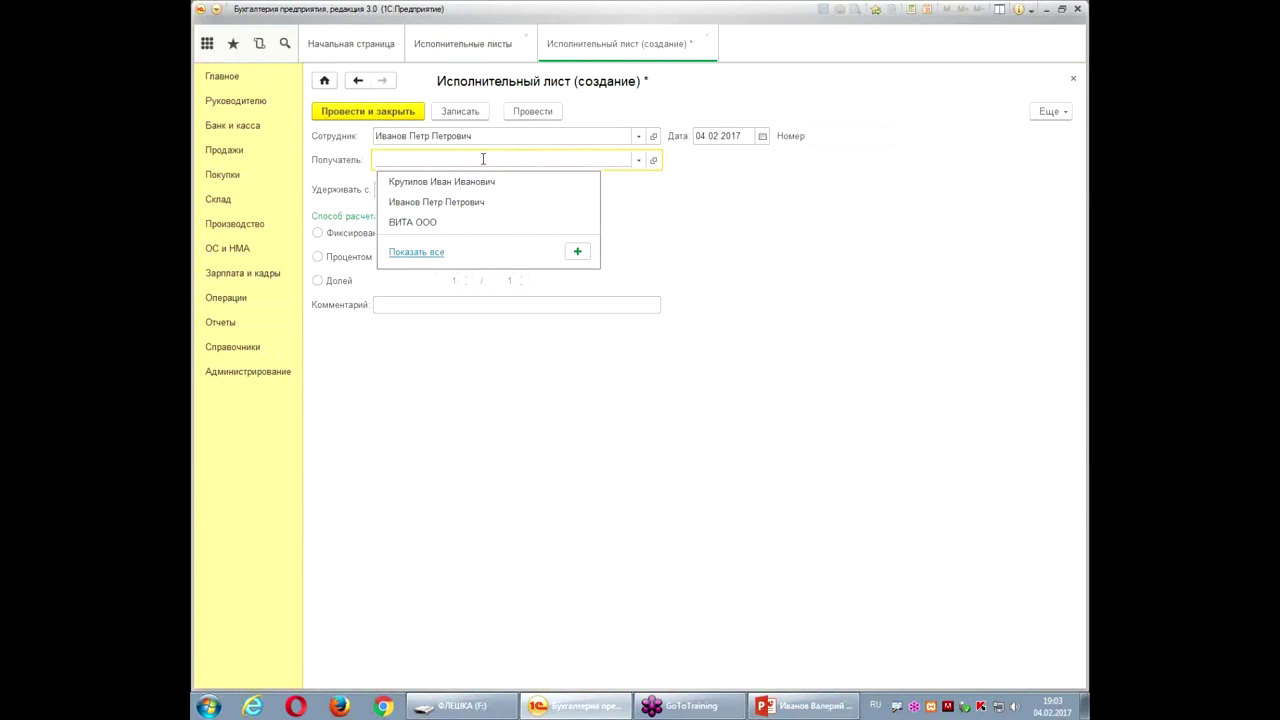
type("жк")
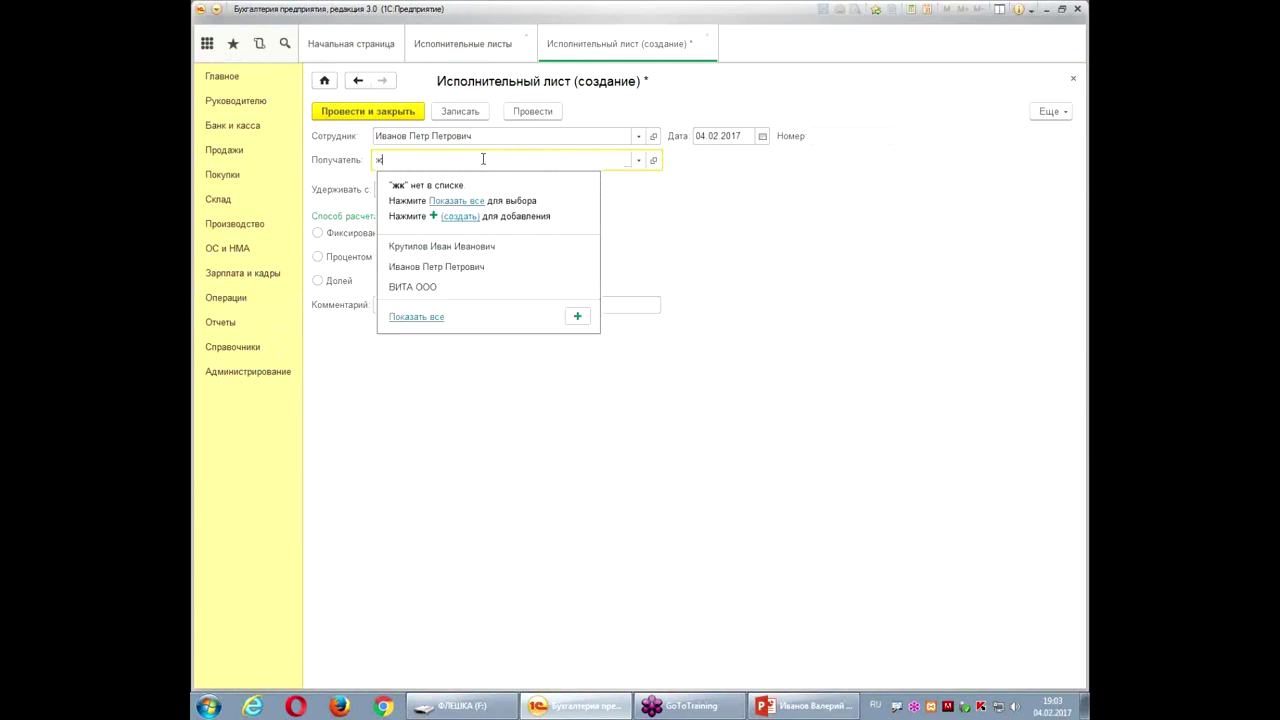
type("на Иванова")
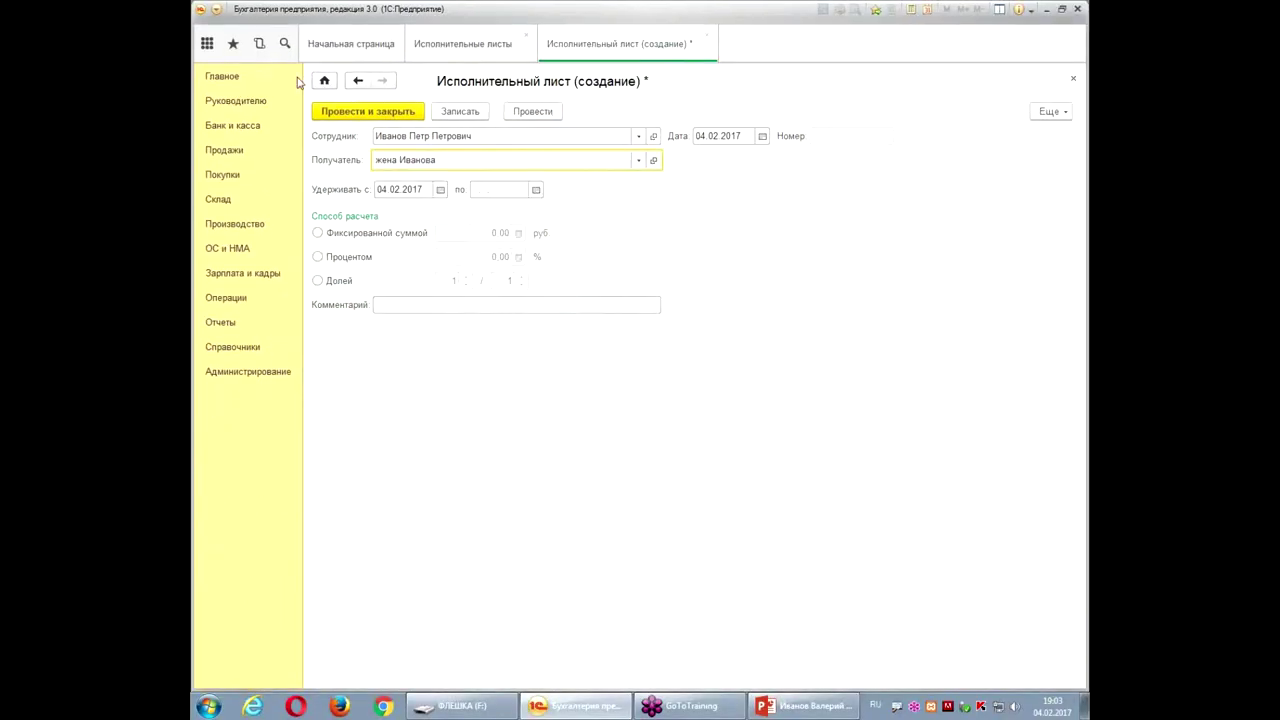
left_click(460, 217)
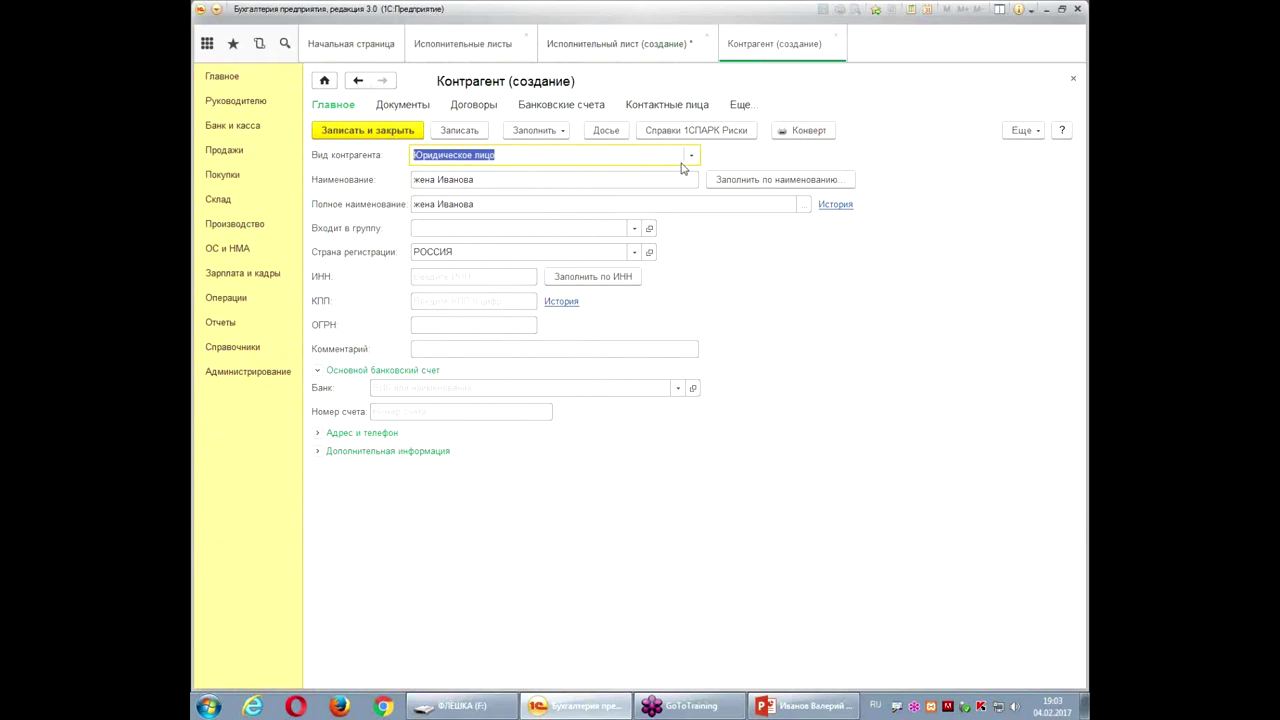
left_click(690, 156)
left_click(490, 197)
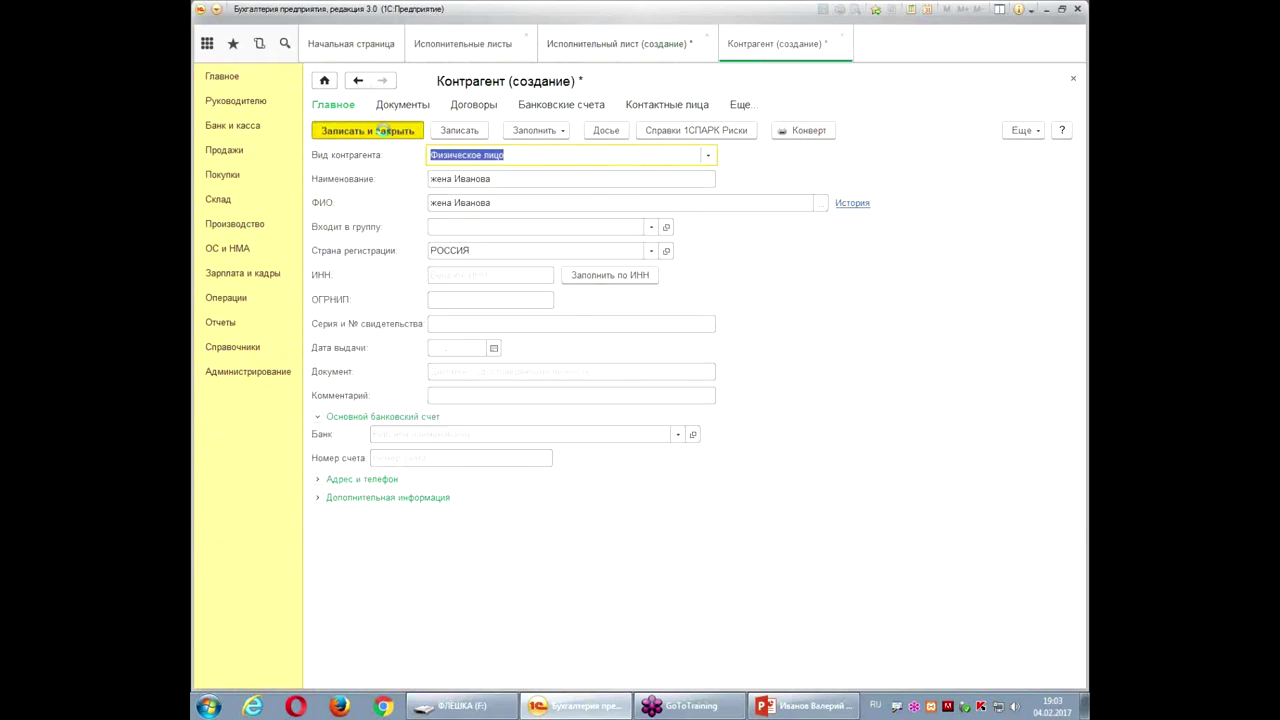
left_click(385, 131)
- Set the withholding period of the writ from 01.10.2016 to 28.12.2029
left_click(426, 191)
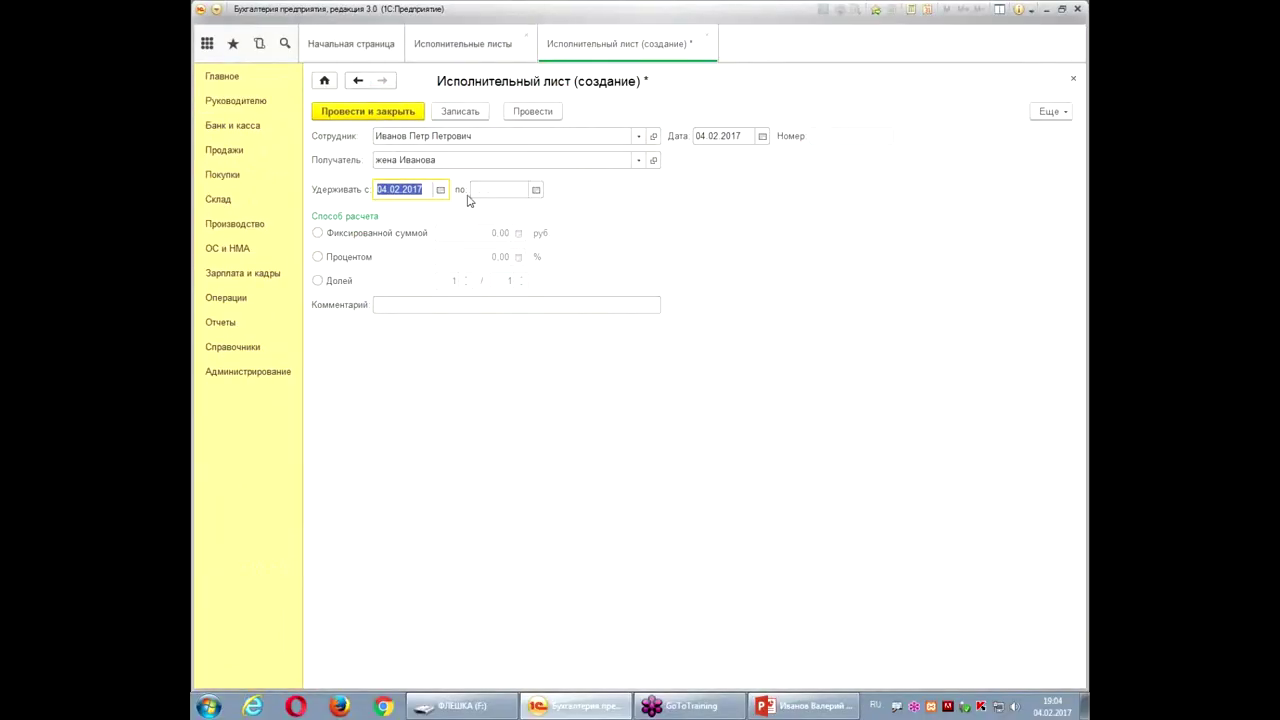
type("01.10.16")
left_click_drag(417, 188, 349, 191)
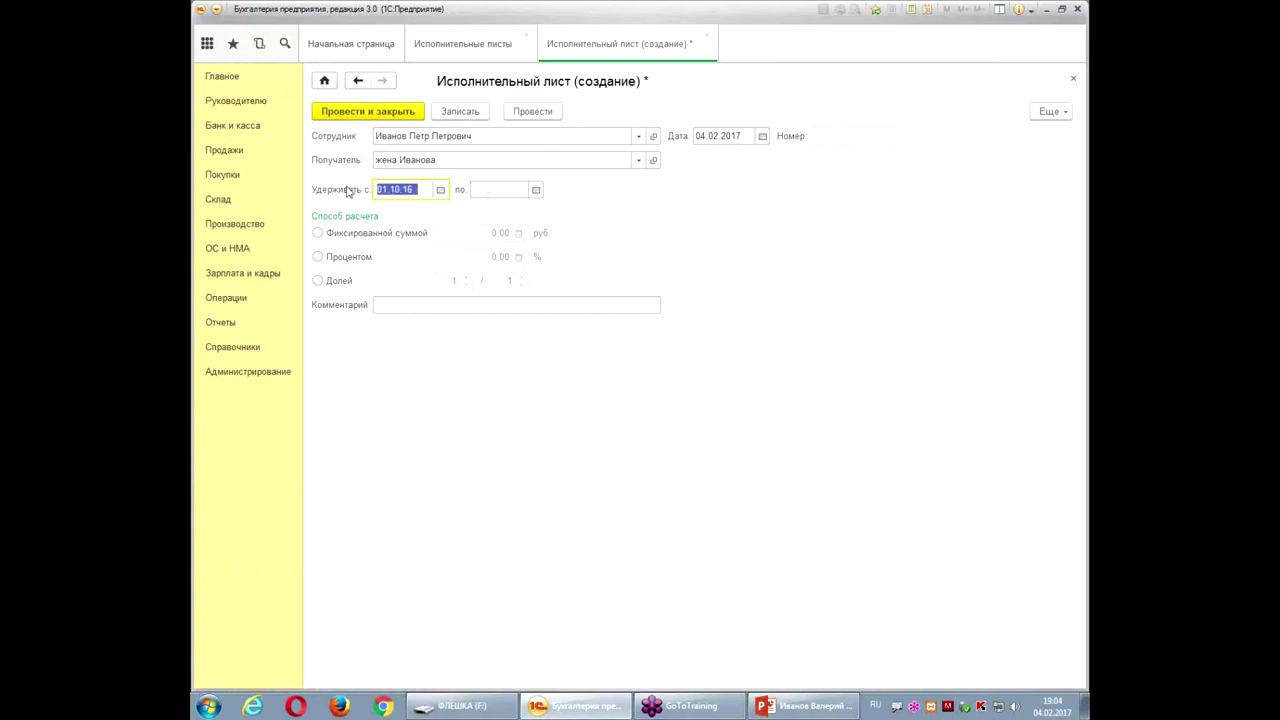
left_click(507, 196)
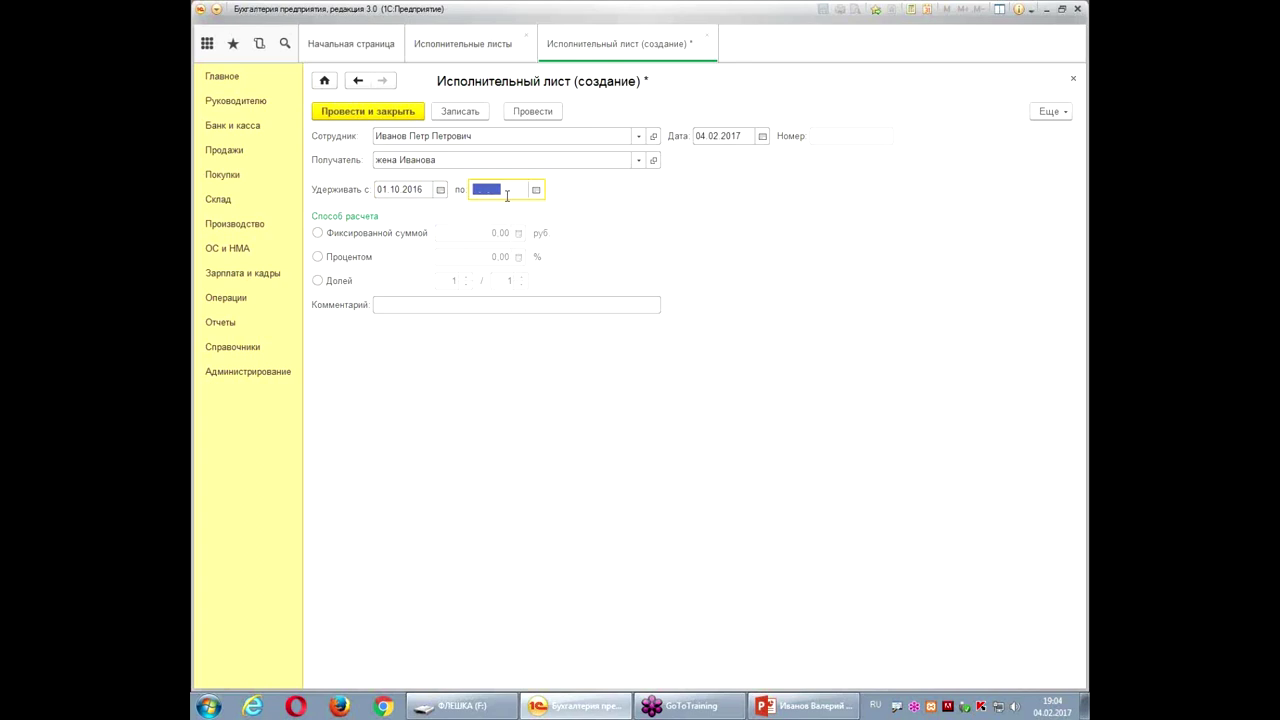
type("28.12.2029")
key("Tab")
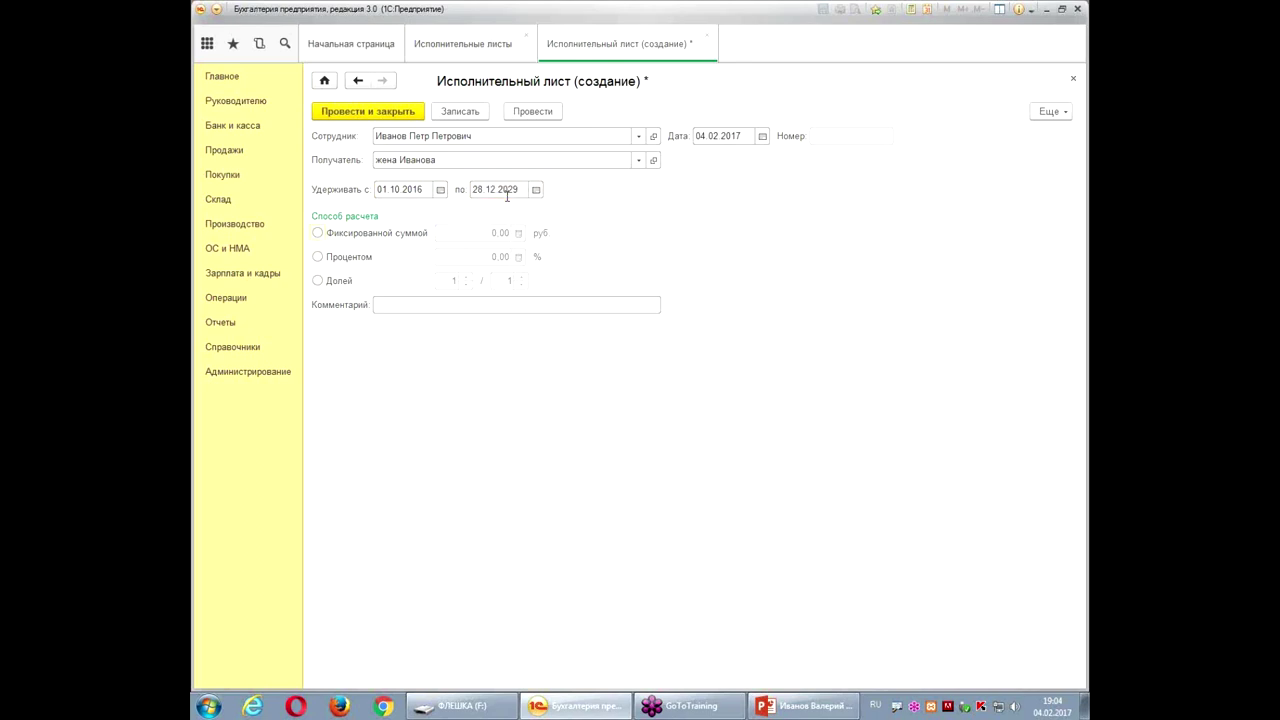
- Set the calculation method to Процентом with 50 %, and post and close the writ
left_click(318, 257)
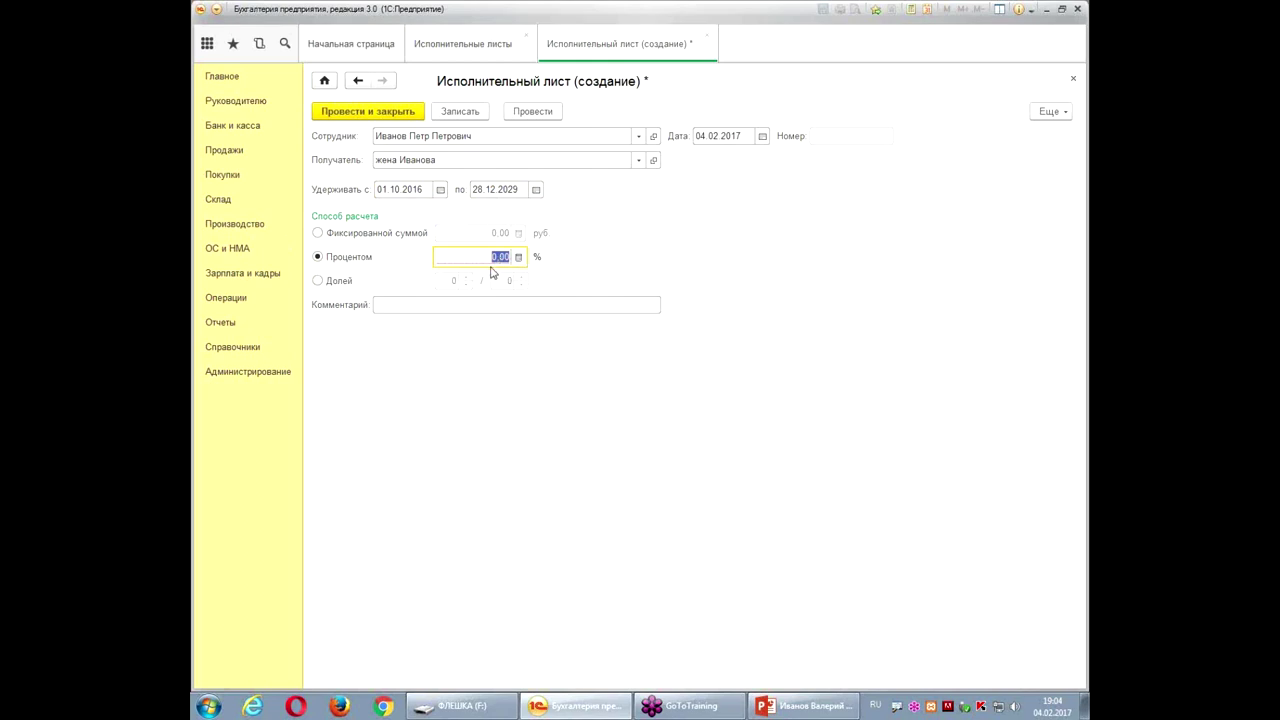
type("50")
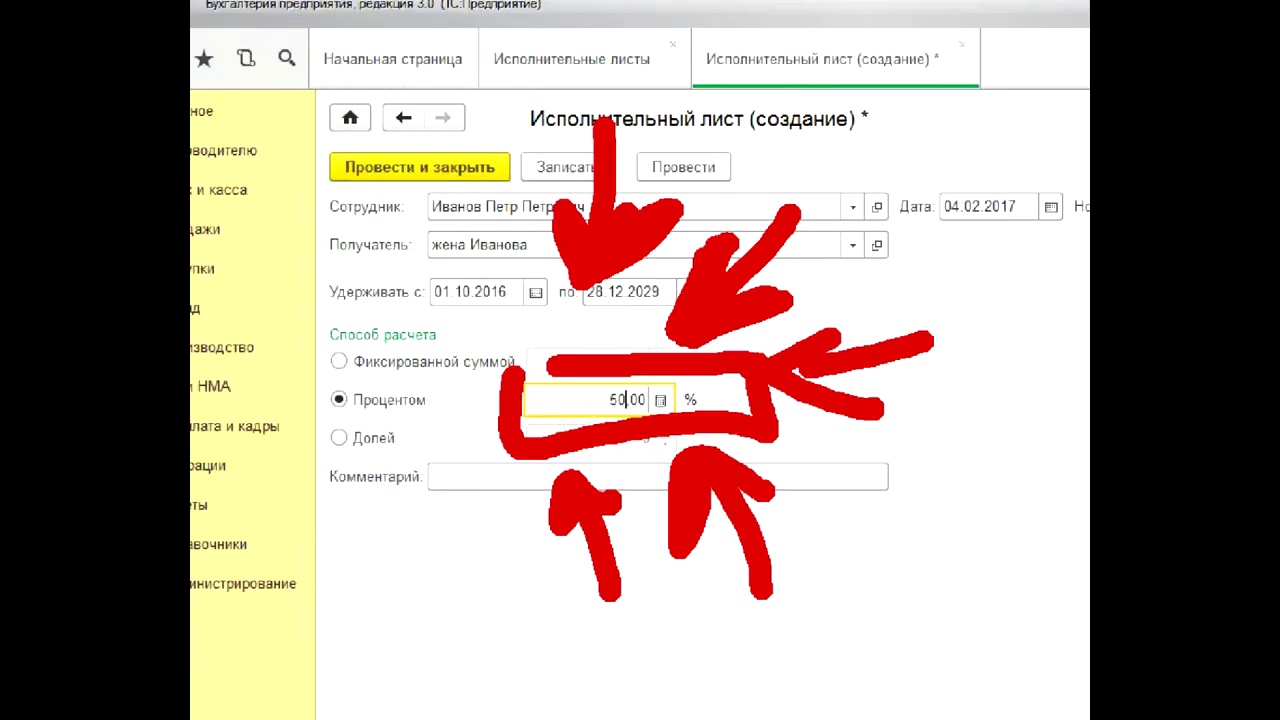
left_click(390, 112)
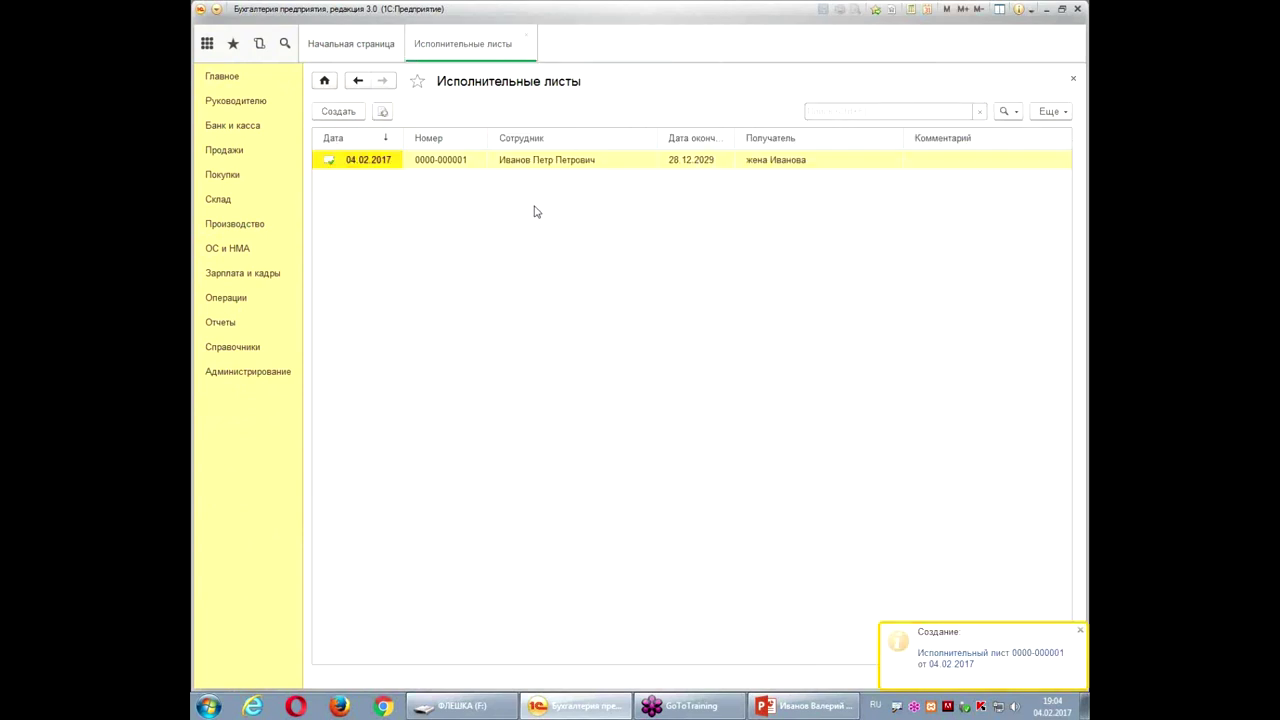
- Change the saved writ's document date to 01.10.2016, post it, and close the Исполнительные листы list
double_click(458, 162)
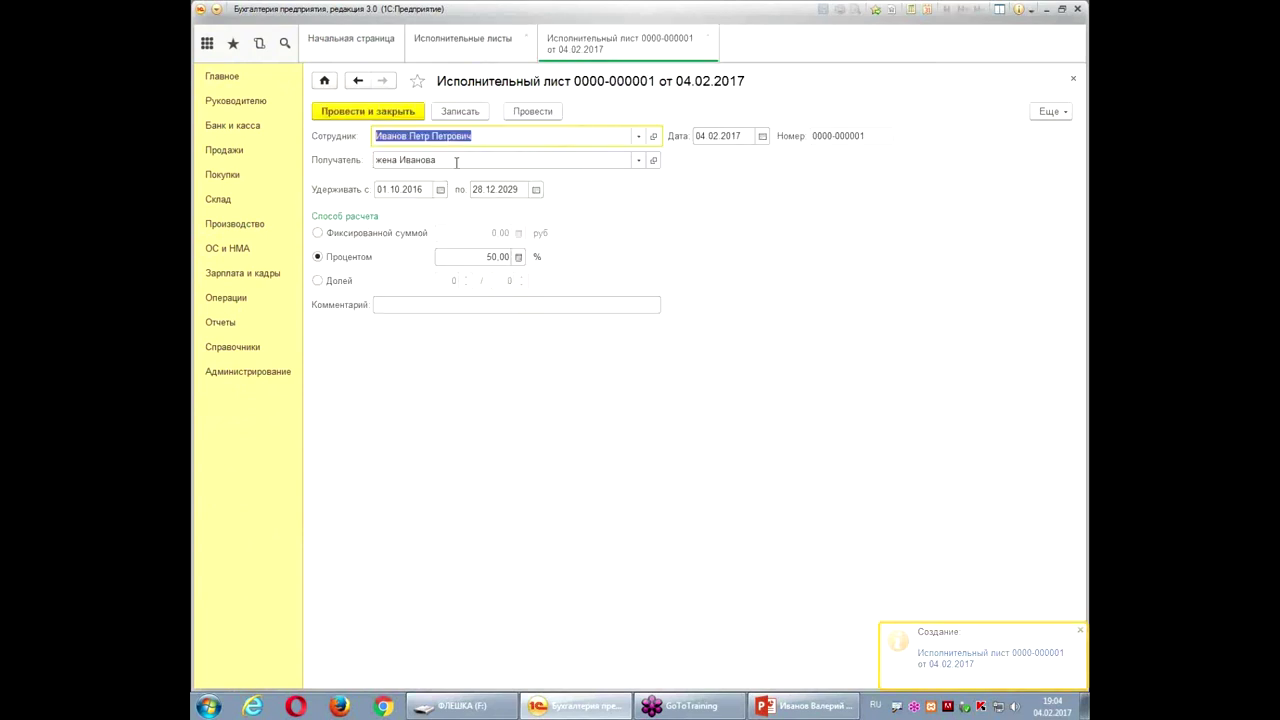
double_click(719, 138)
type("01102016")
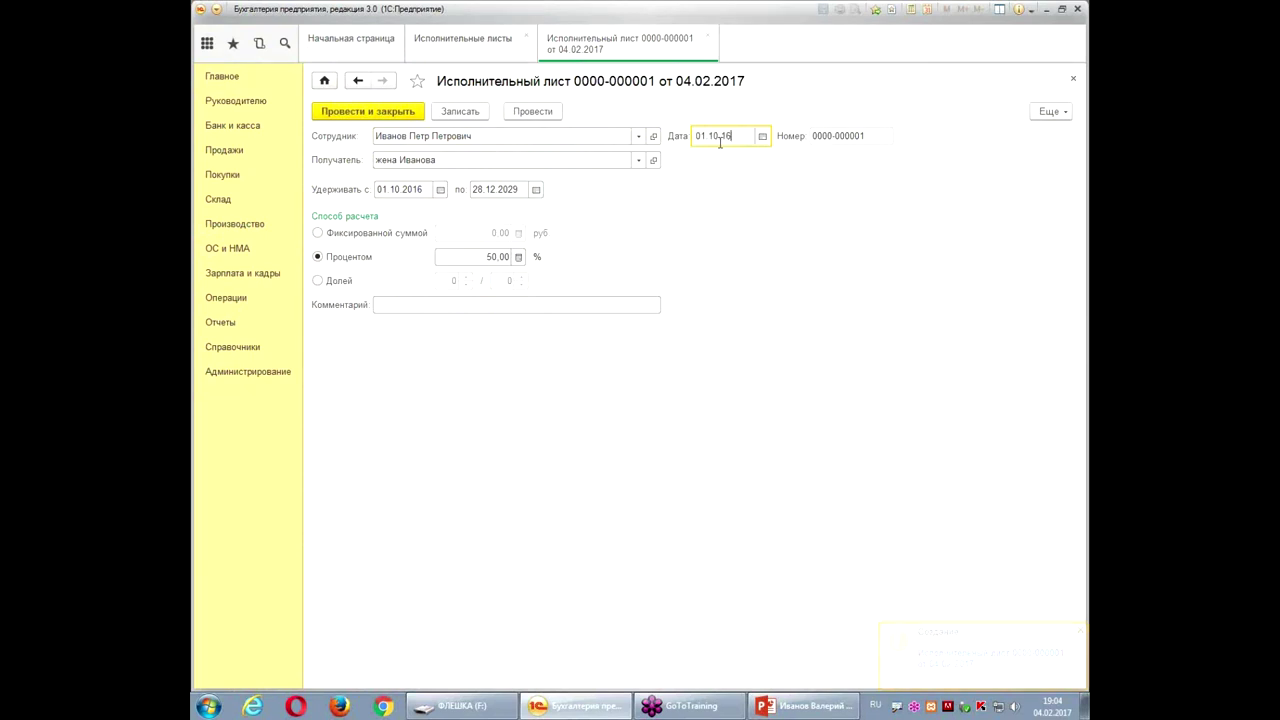
key("Tab")
left_click(332, 111)
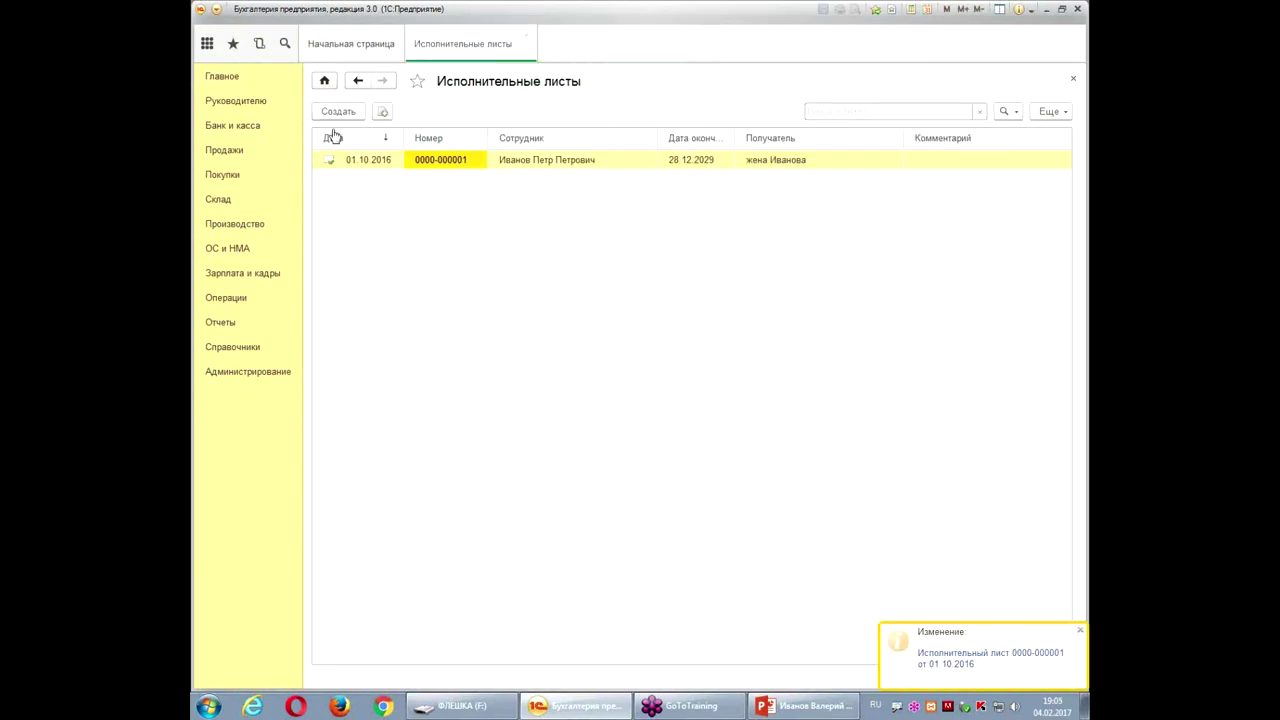
left_click(526, 36)
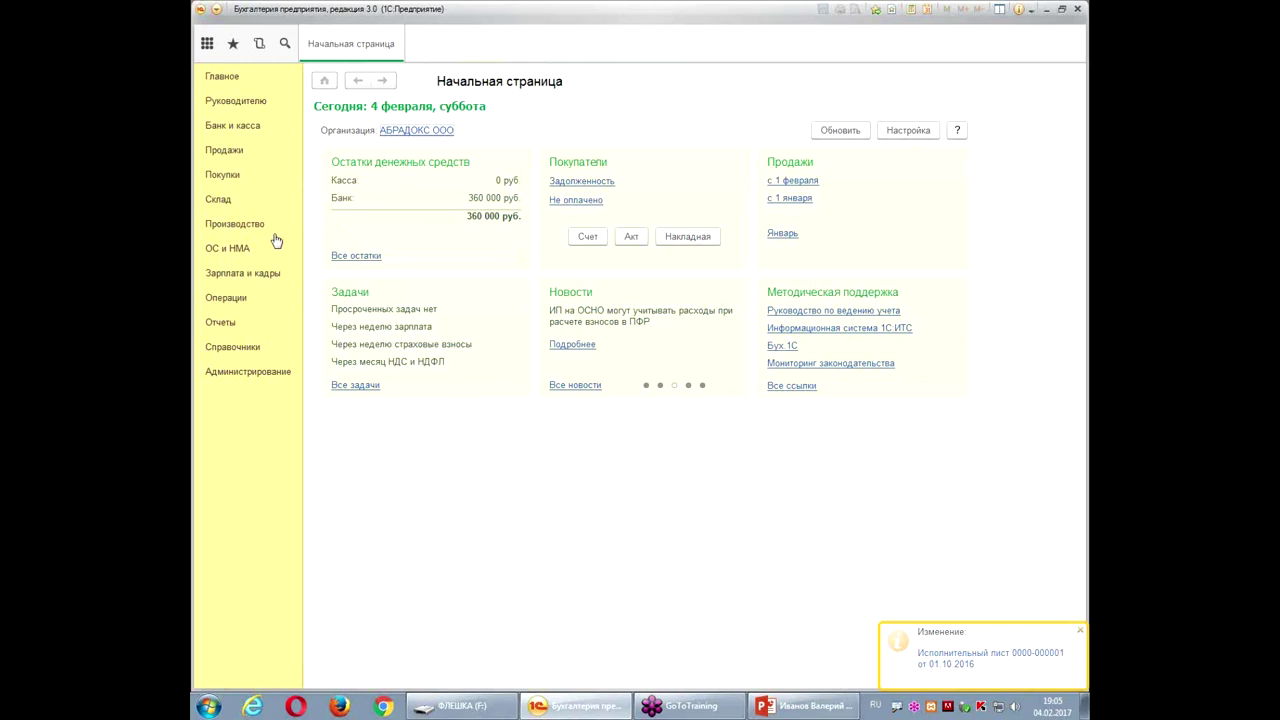
- Open the Все начисления list from the Зарплата и кадры section and bring up the document types available for creation
left_click(238, 272)
left_click(370, 225)
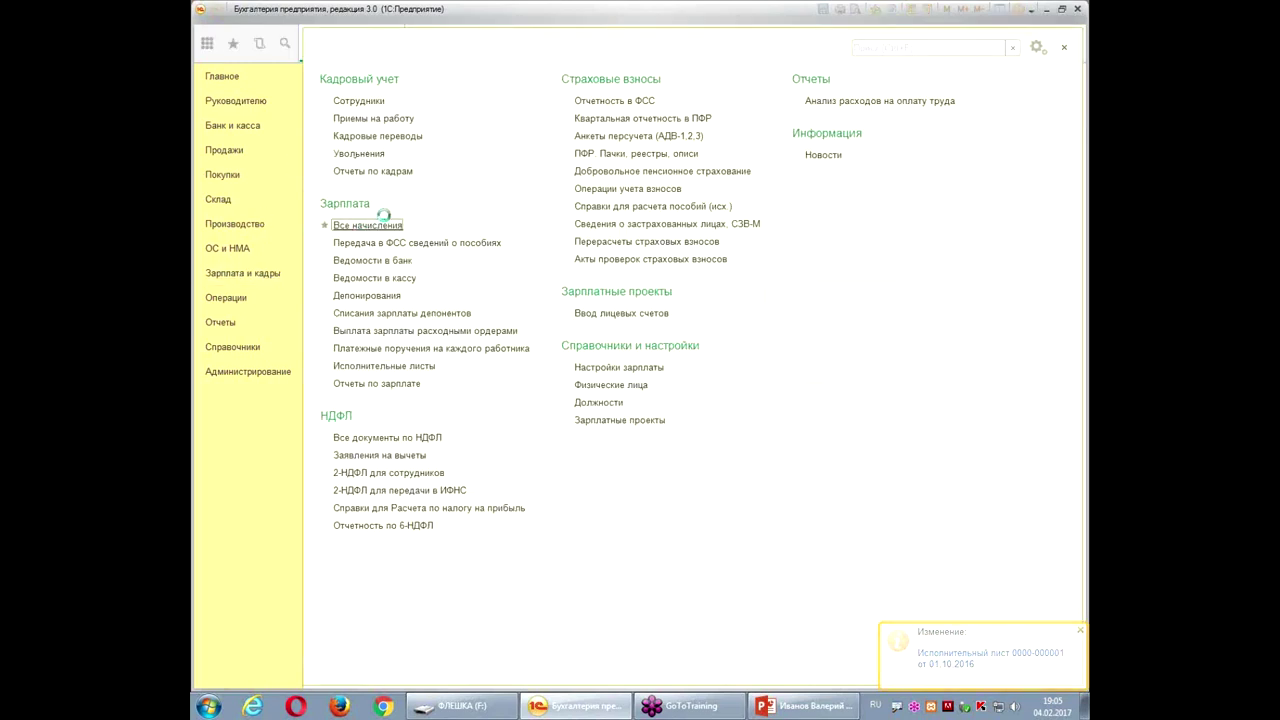
left_click(352, 112)
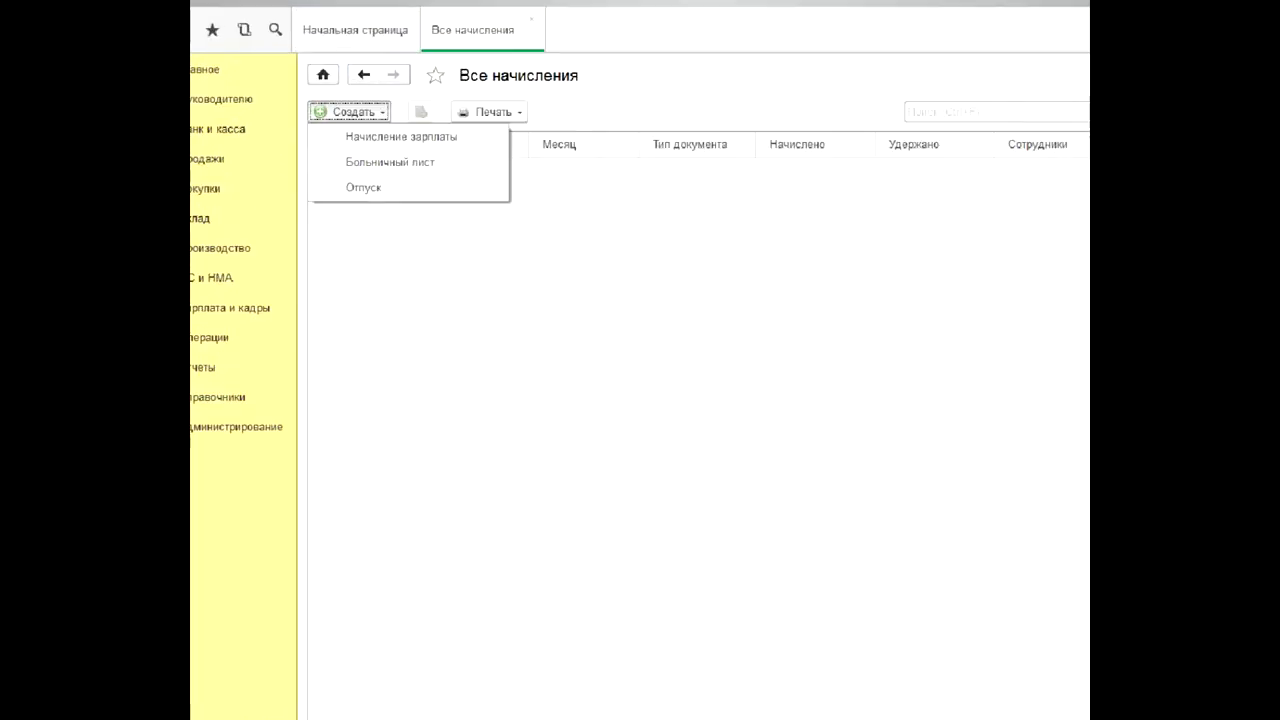
left_click_drag(649, 302, 714, 292)
left_click_drag(556, 368, 662, 330)
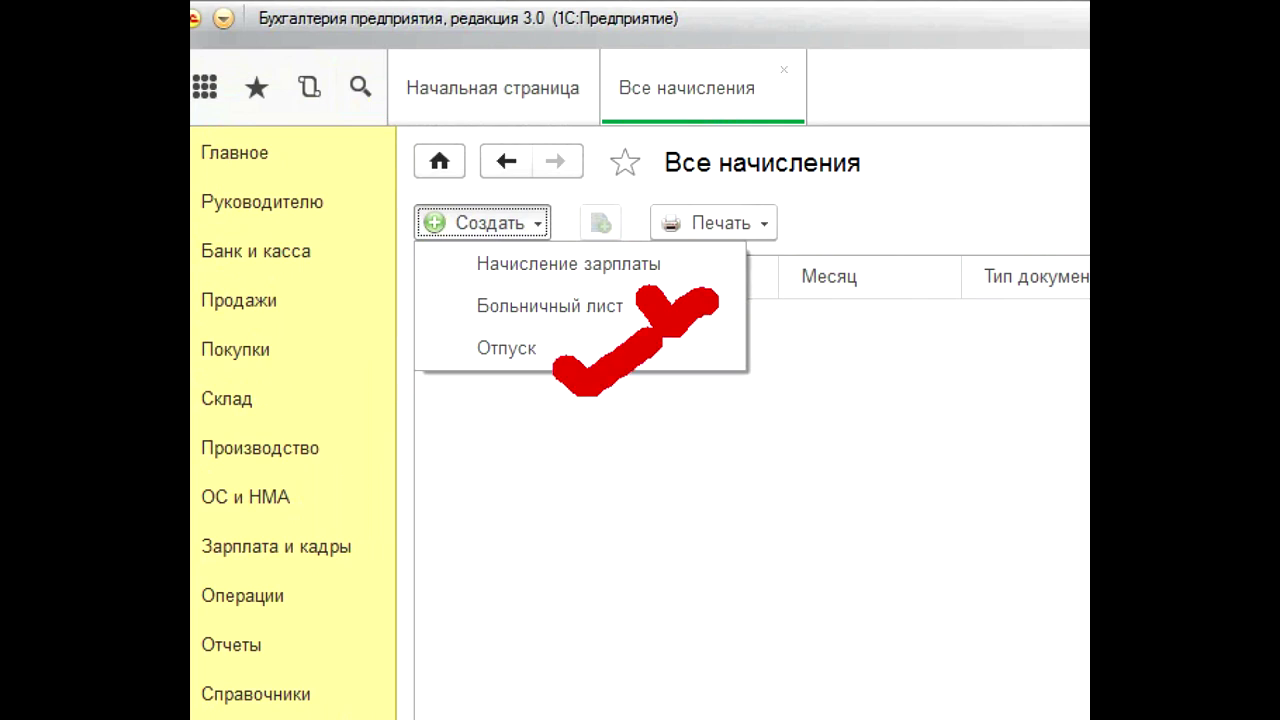
left_click_drag(662, 215, 718, 206)
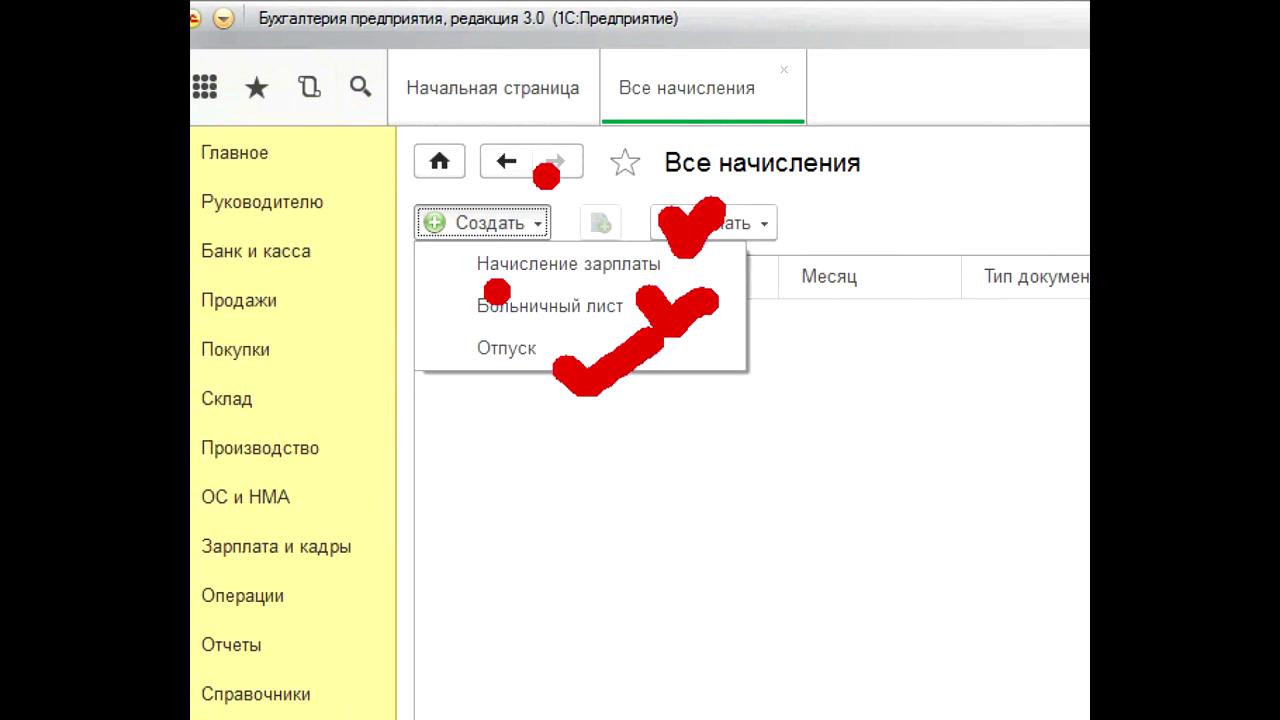
left_click_drag(540, 180, 325, 183)
mouse_move(440, 180)
left_mouse_down()
mouse_move(650, 318)
mouse_move(715, 240)
left_mouse_up()
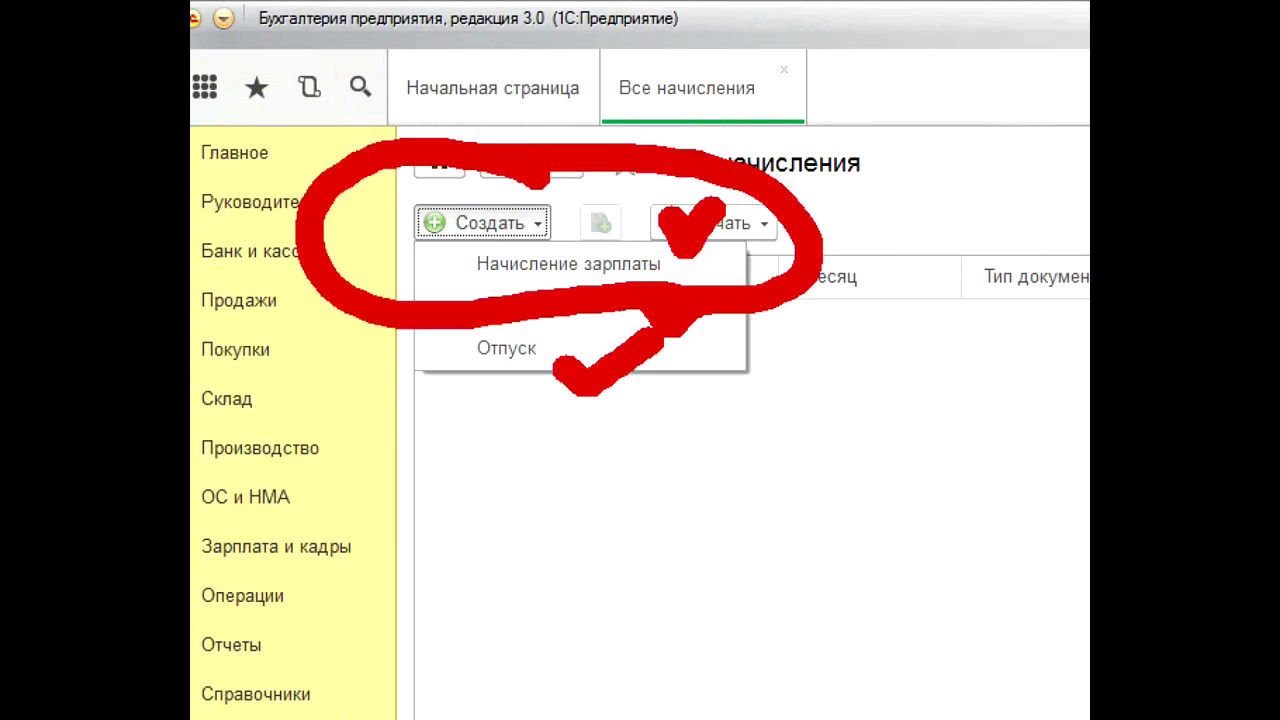
- Create a Начисление зарплаты document and set its accrual month to Октябрь 2016
left_click(374, 114)
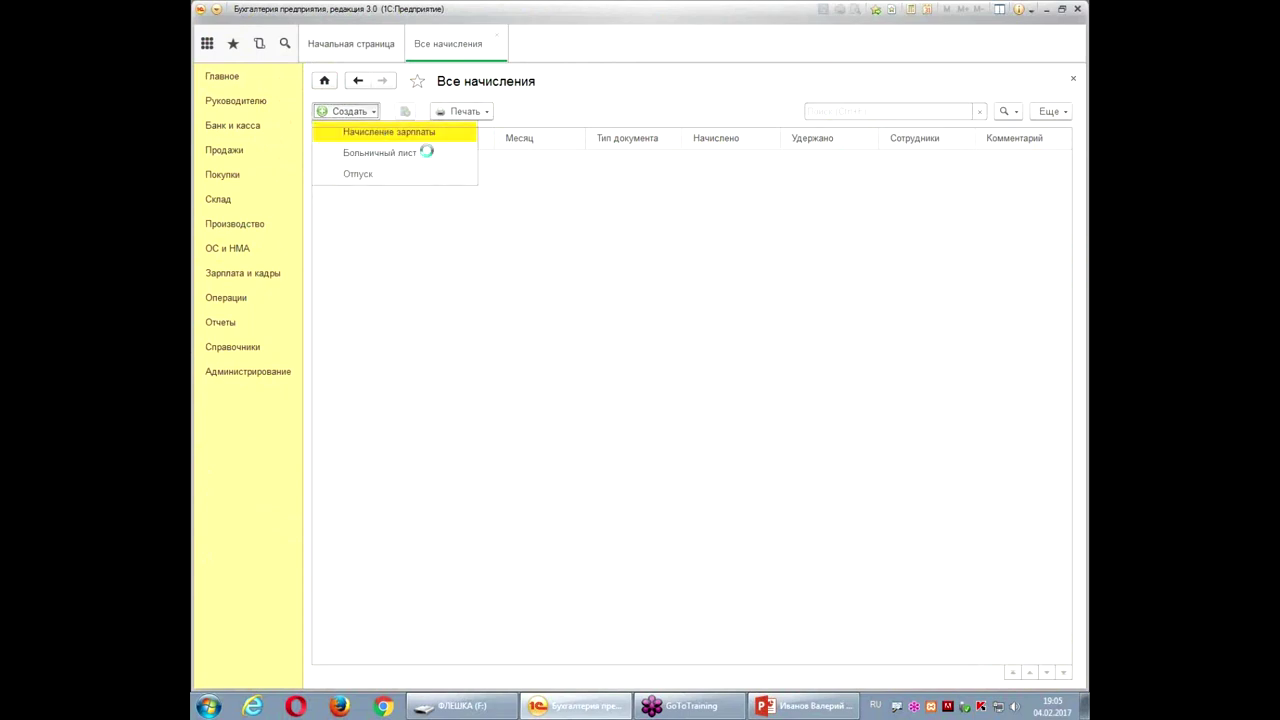
left_click(378, 134)
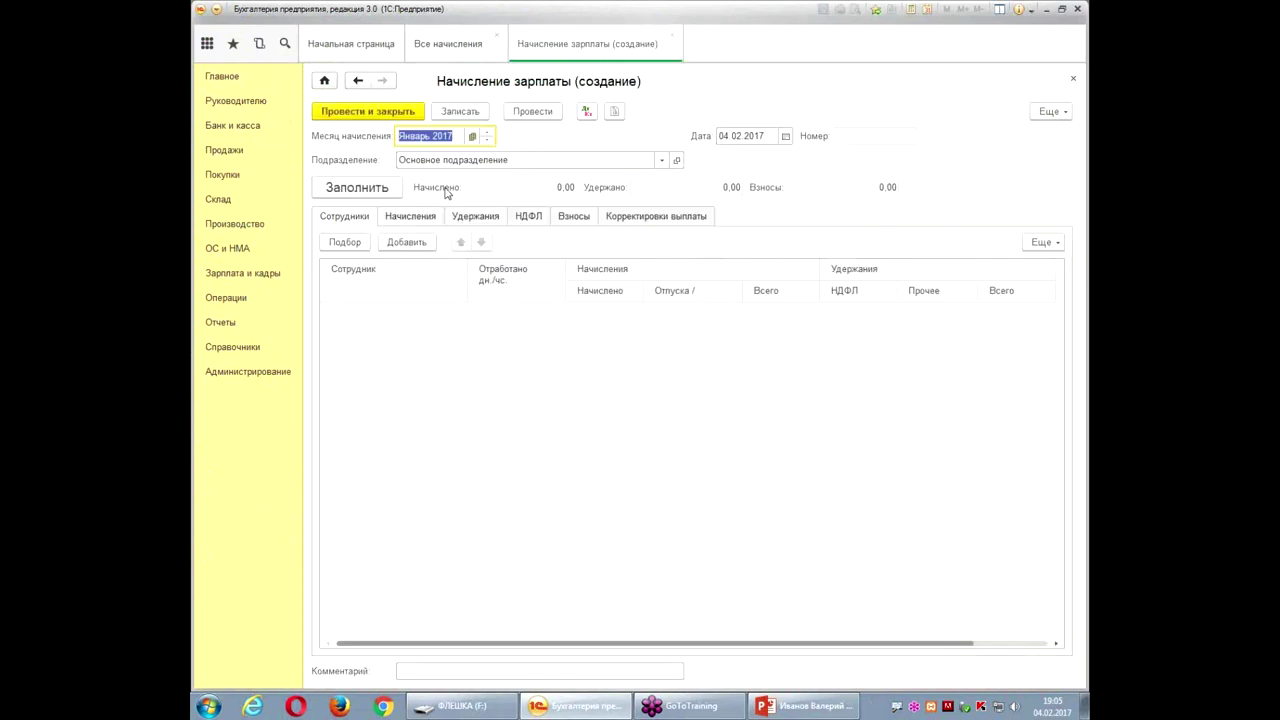
left_click(472, 136)
left_click(602, 300)
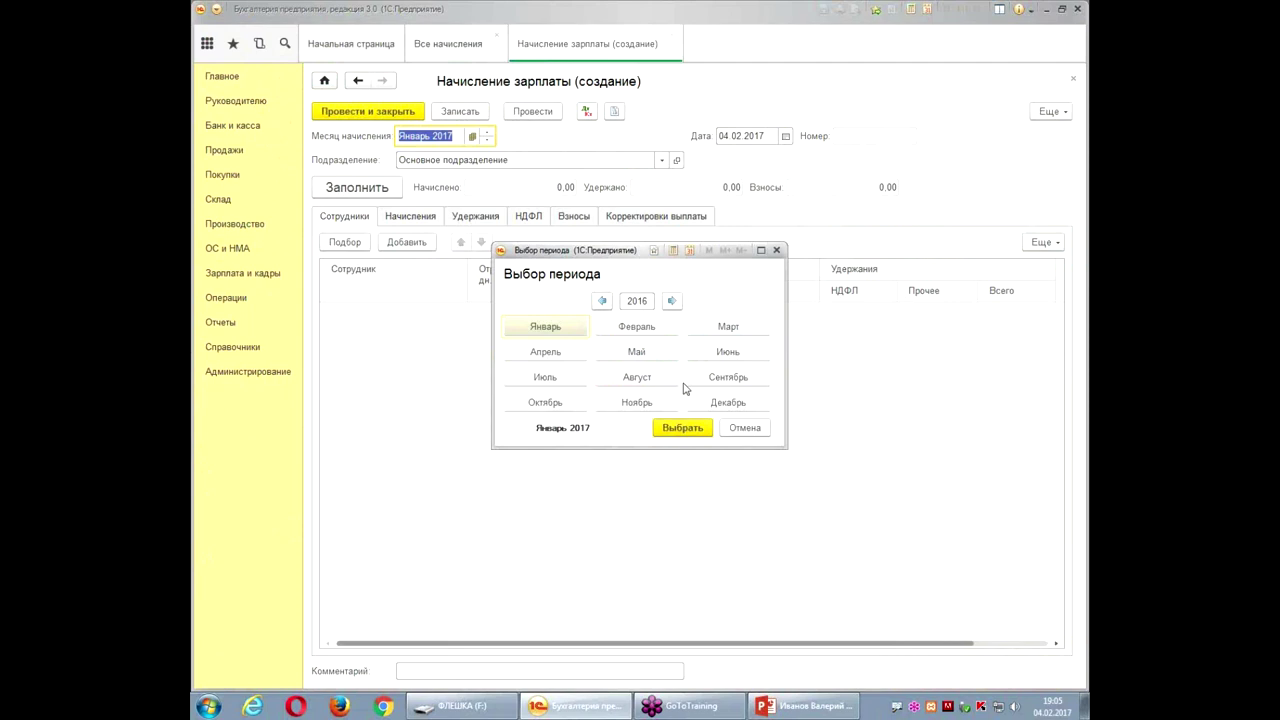
left_click(572, 405)
left_click(670, 428)
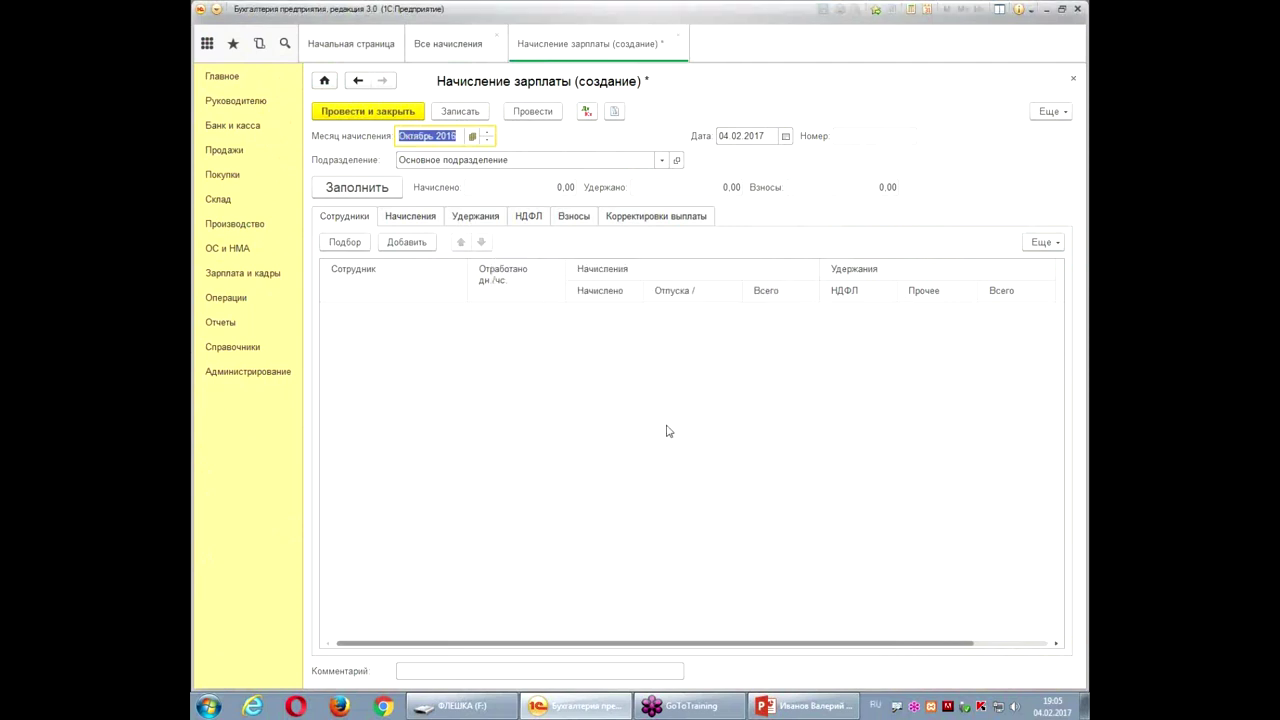
- Set the payroll accrual's document date to 31.10.2016 and fill the document with employee data automatically
left_click(733, 136)
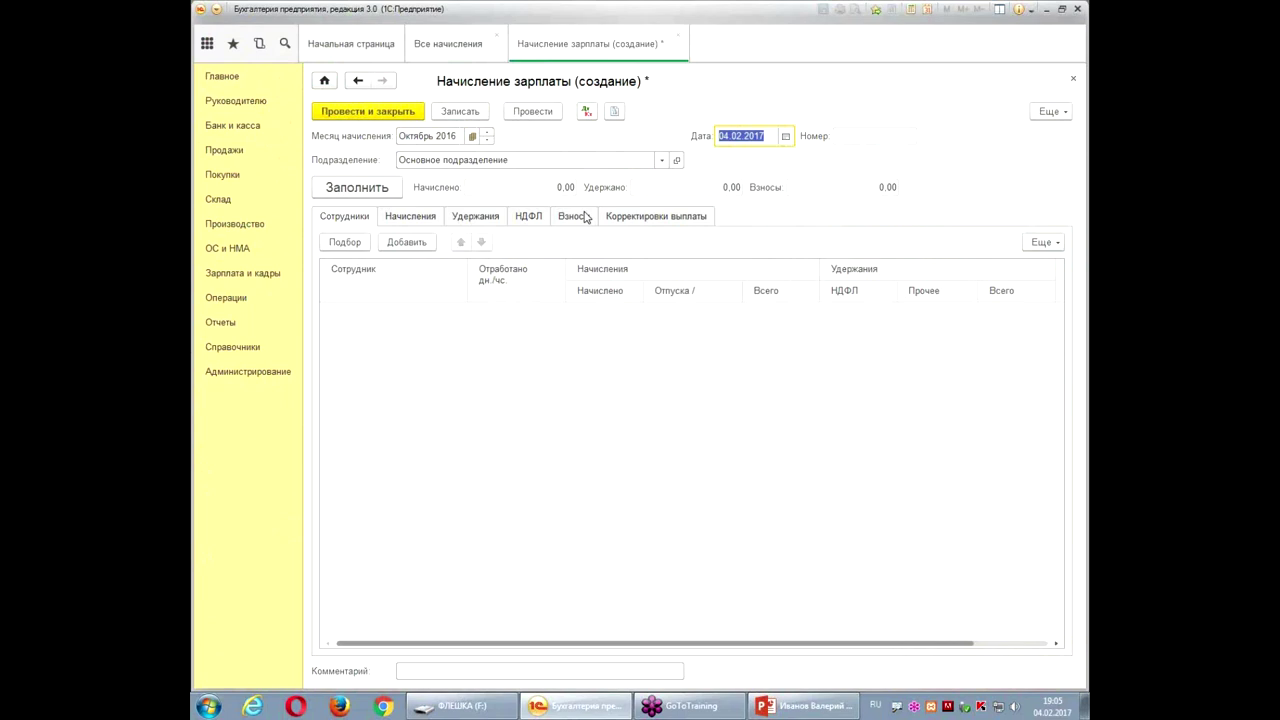
type("31102016")
key("Tab")
left_click(342, 188)
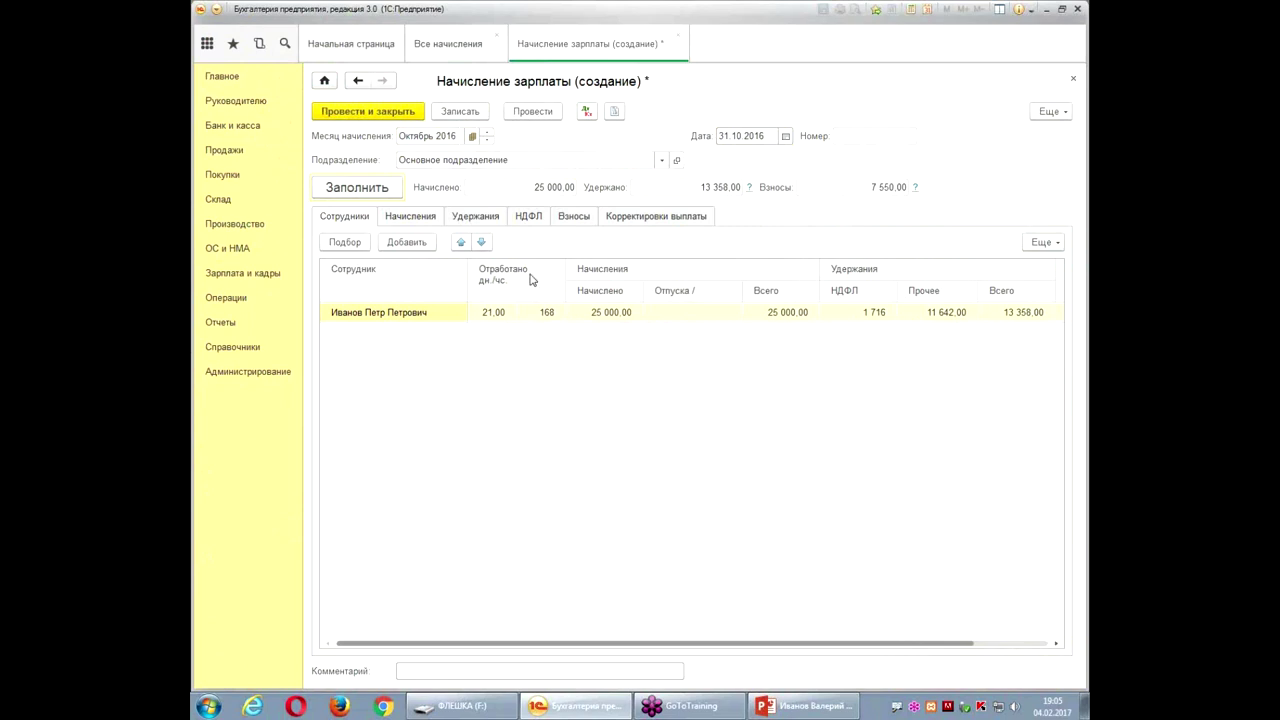
mouse_move(190, 442)
left_mouse_down()
mouse_move(185, 574)
mouse_move(973, 509)
left_mouse_up()
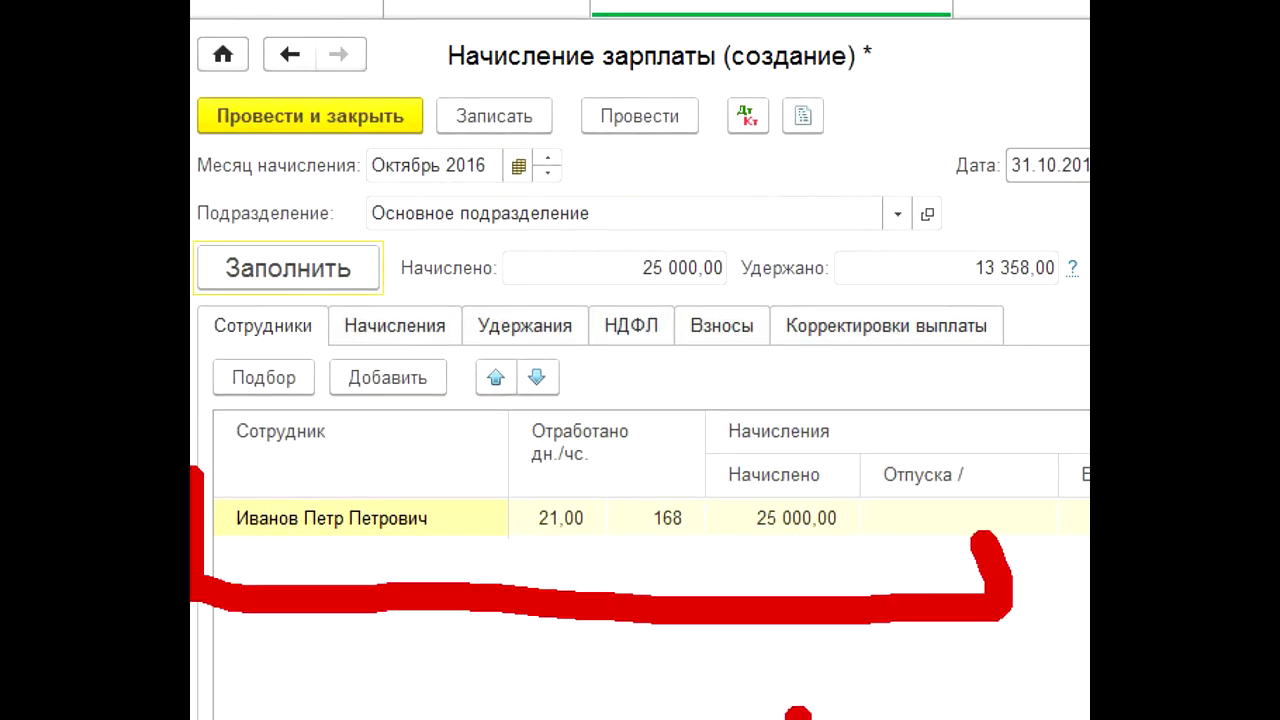
mouse_move(512, 402)
left_mouse_down()
mouse_move(486, 556)
mouse_move(716, 582)
mouse_move(668, 388)
mouse_move(503, 396)
left_mouse_up()
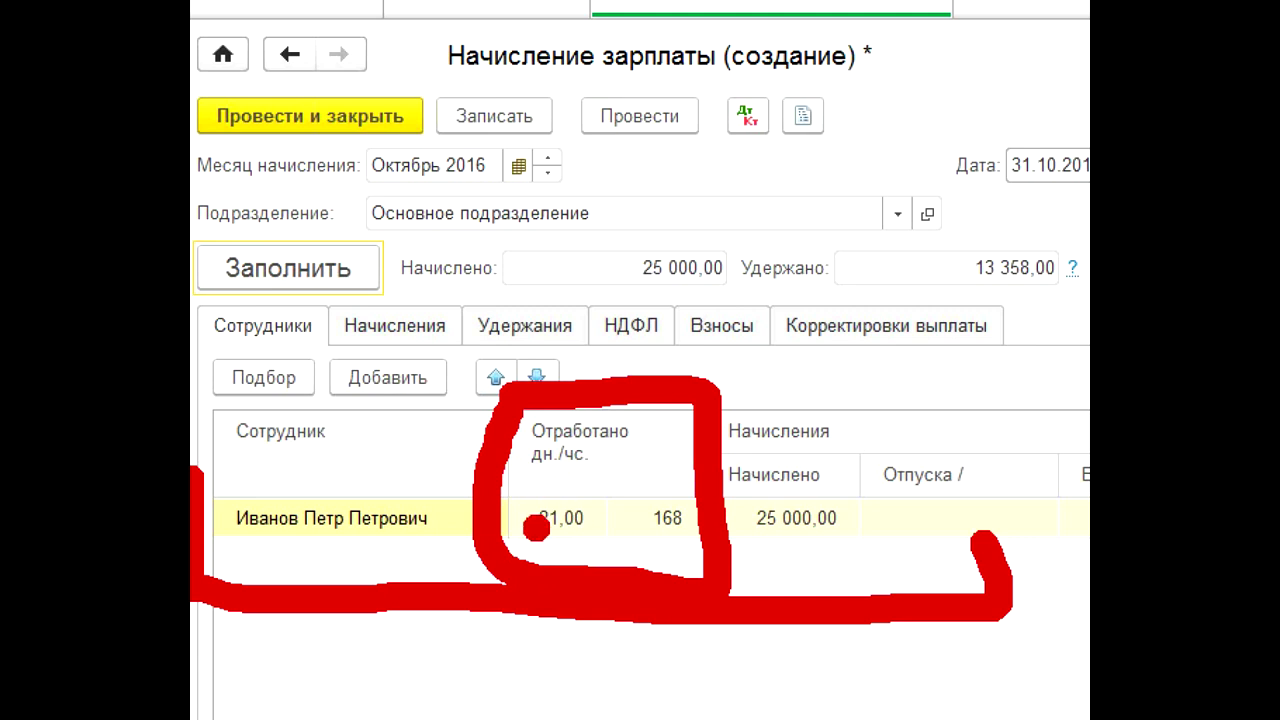
left_click_drag(583, 477, 640, 480)
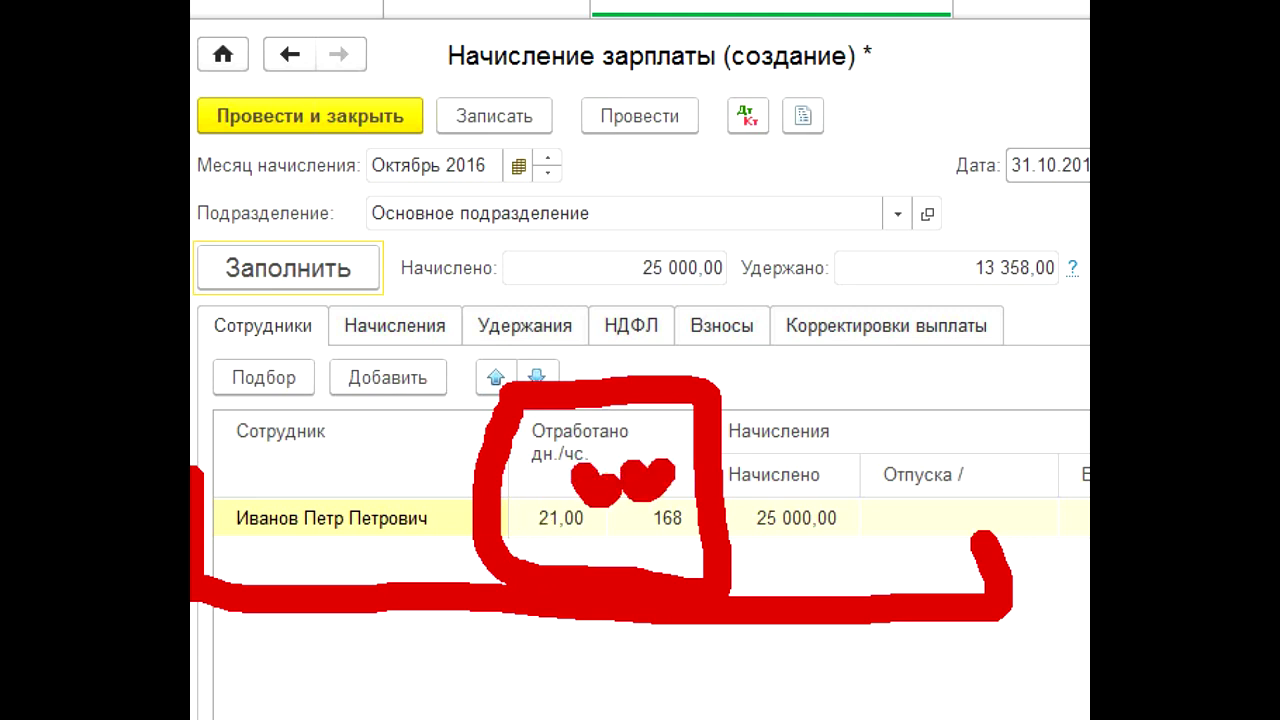
key("Escape")
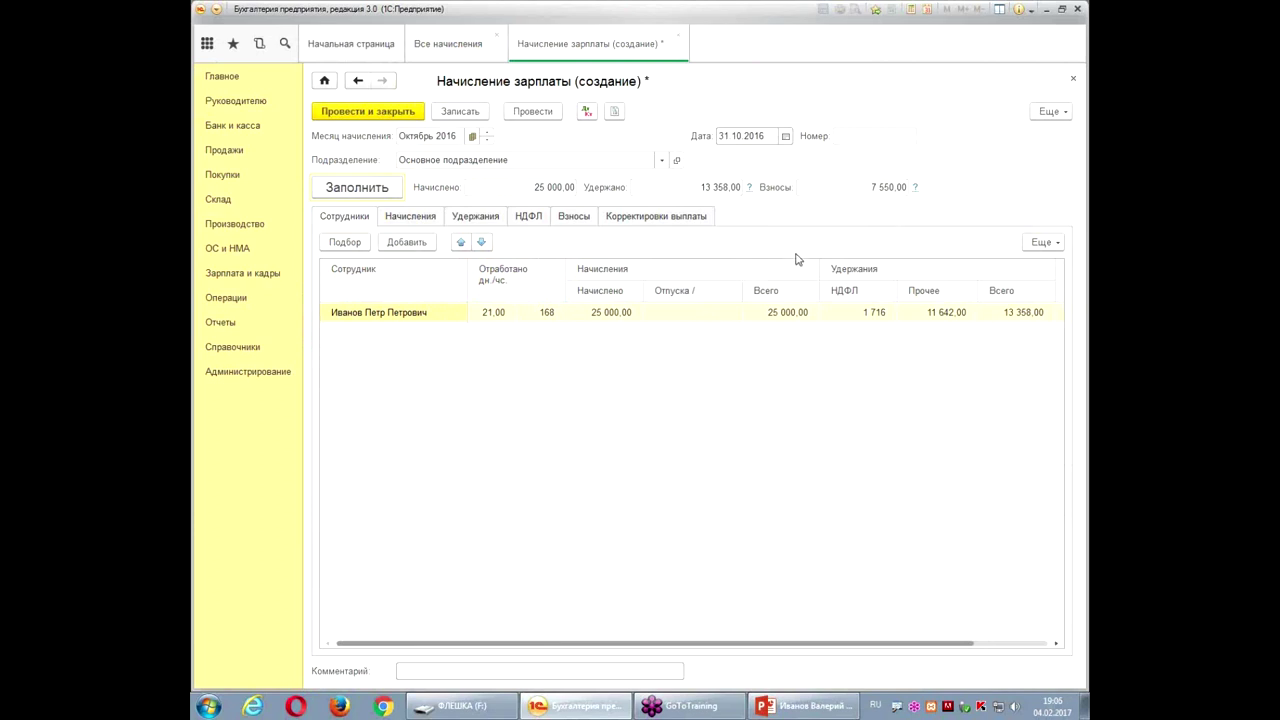
- View the breakdowns of the contributions total and the withheld total, and close the explanation
left_click(914, 187)
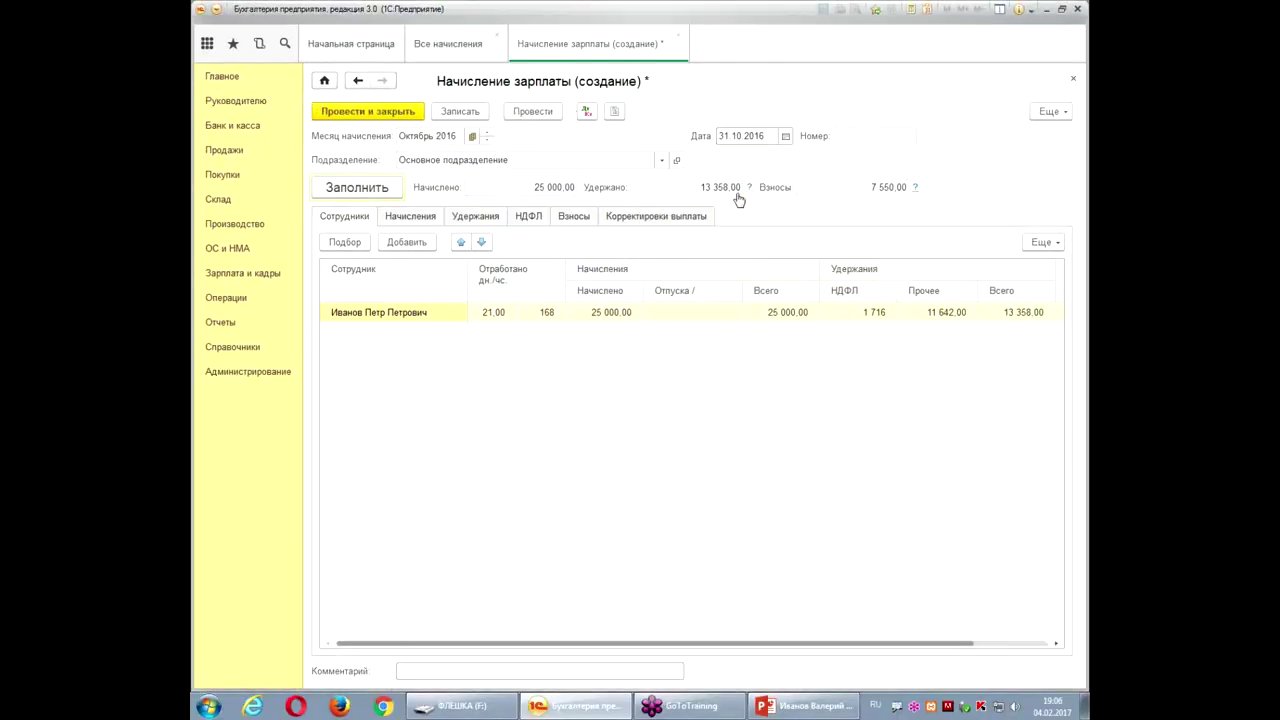
left_click(737, 194)
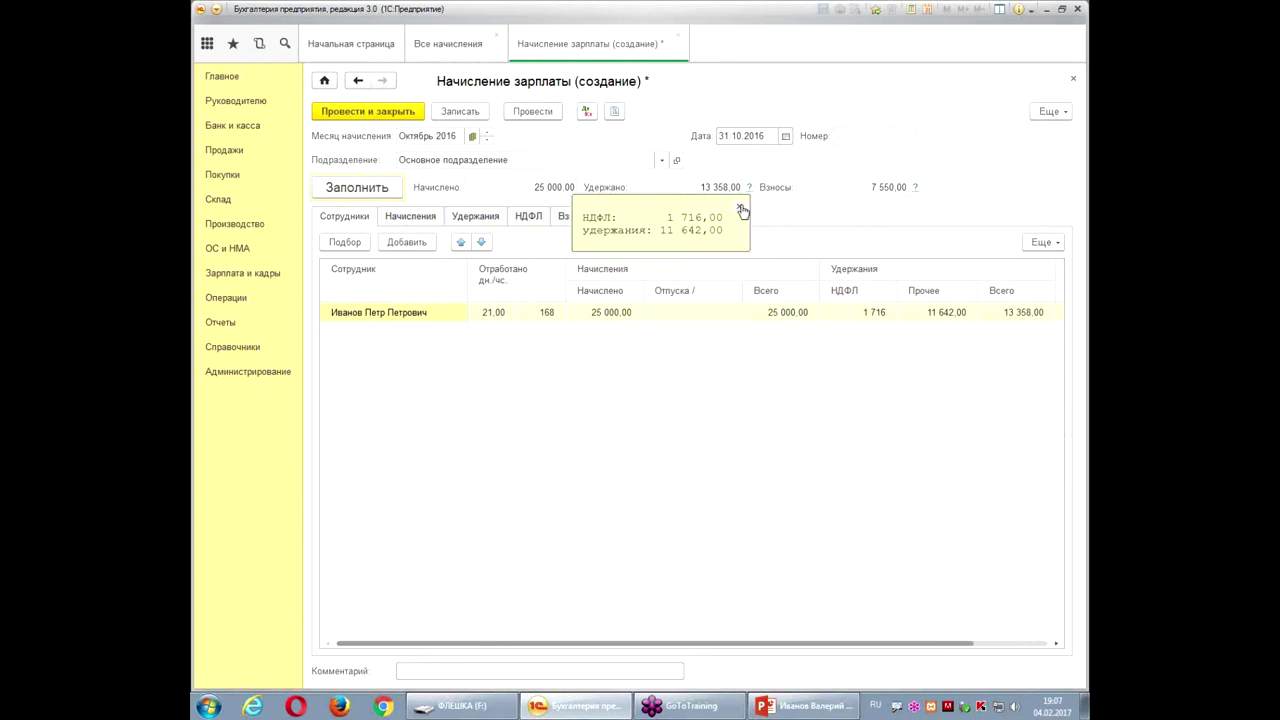
left_click(741, 209)
- Examine the employee's accruals, deductions under the writ, НДФЛ with its standard deductions, and insurance contributions in the payroll accrual
left_click(460, 217)
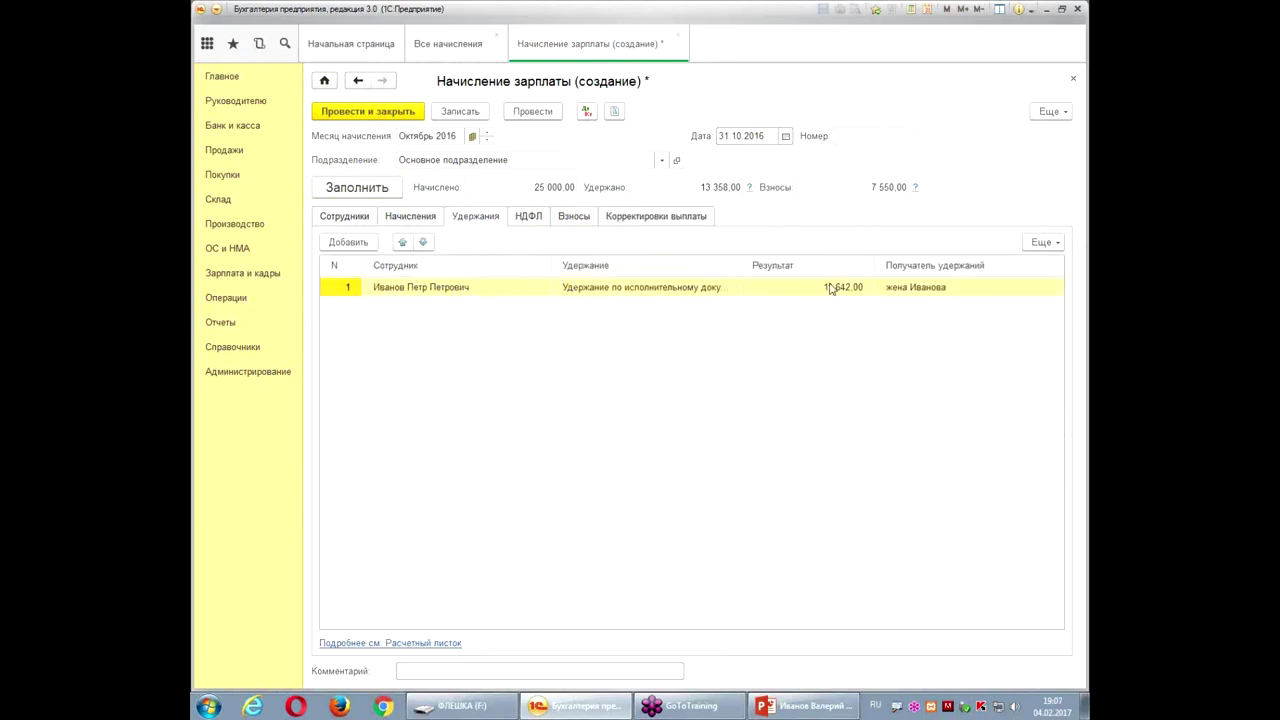
left_click(535, 224)
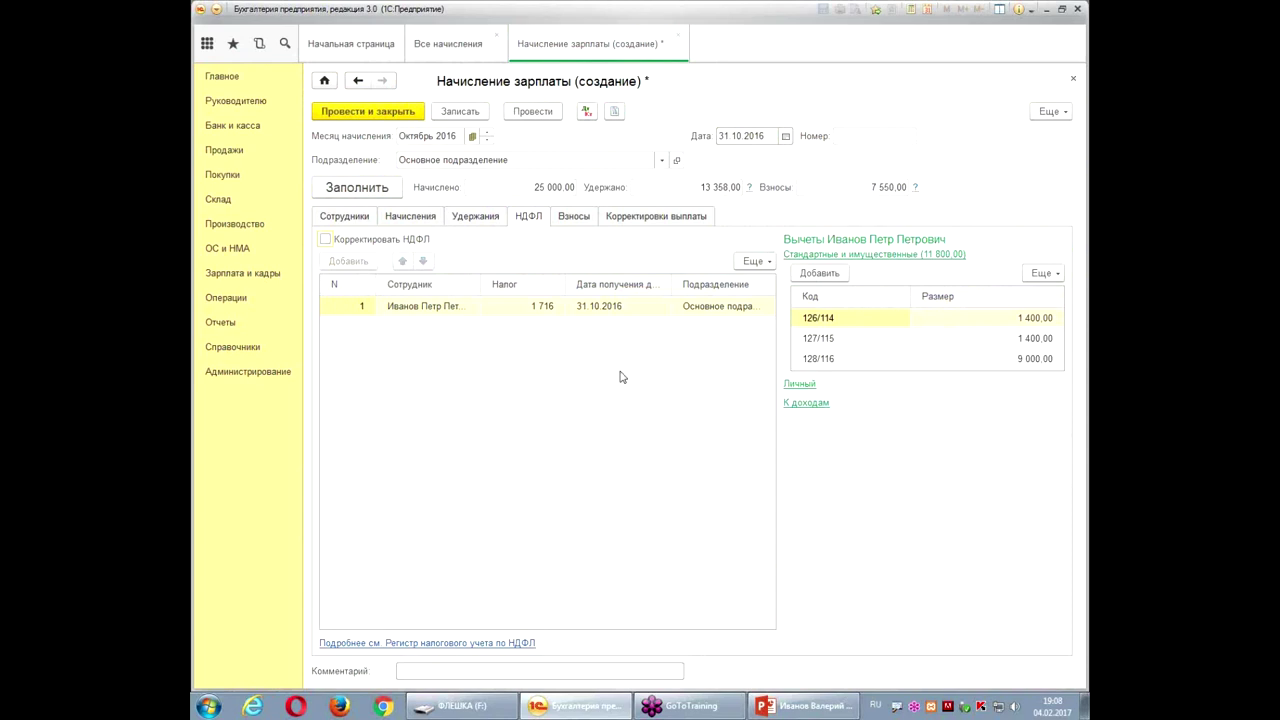
left_click(603, 428)
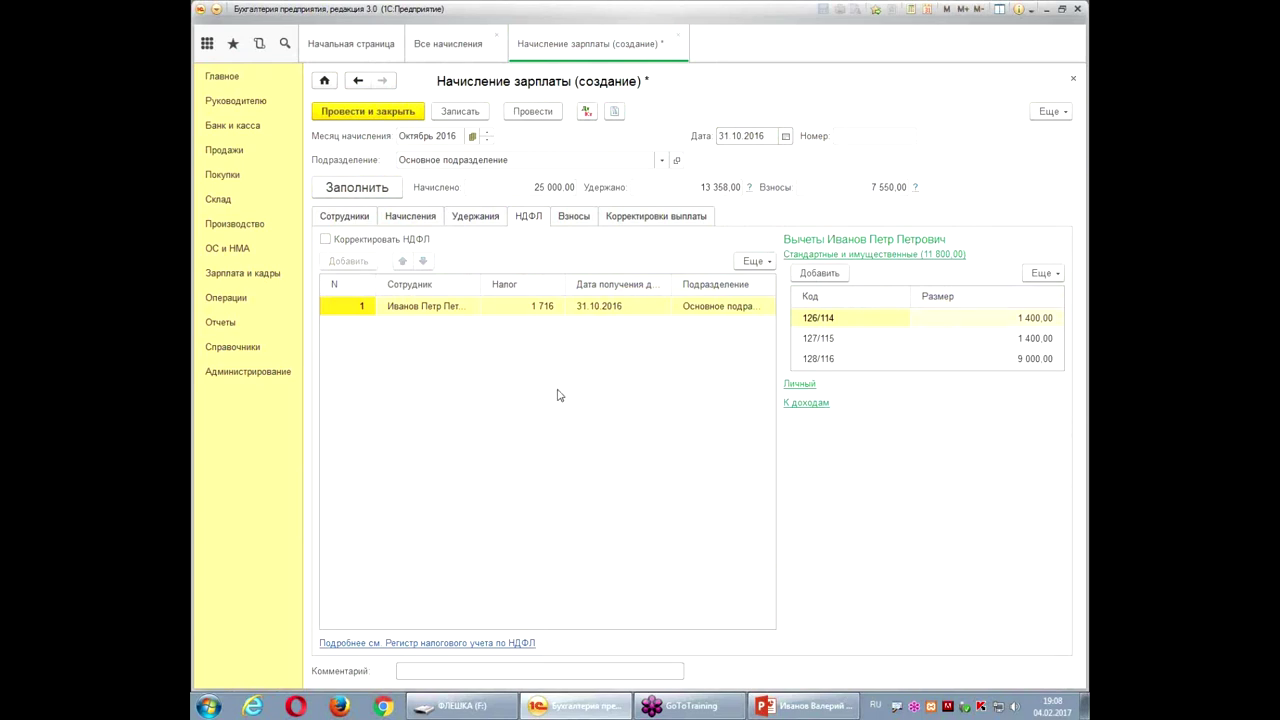
left_click(575, 221)
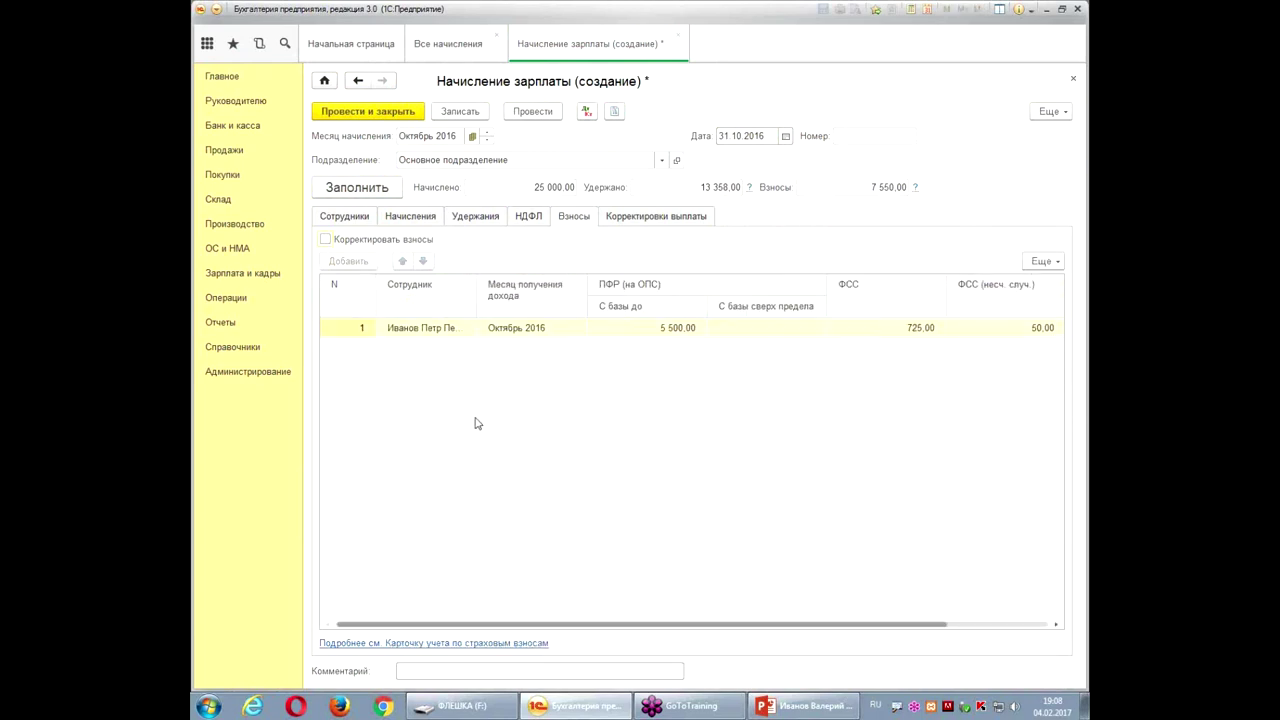
left_click(405, 223)
left_click(471, 222)
left_click(529, 222)
left_click(577, 223)
left_click(526, 222)
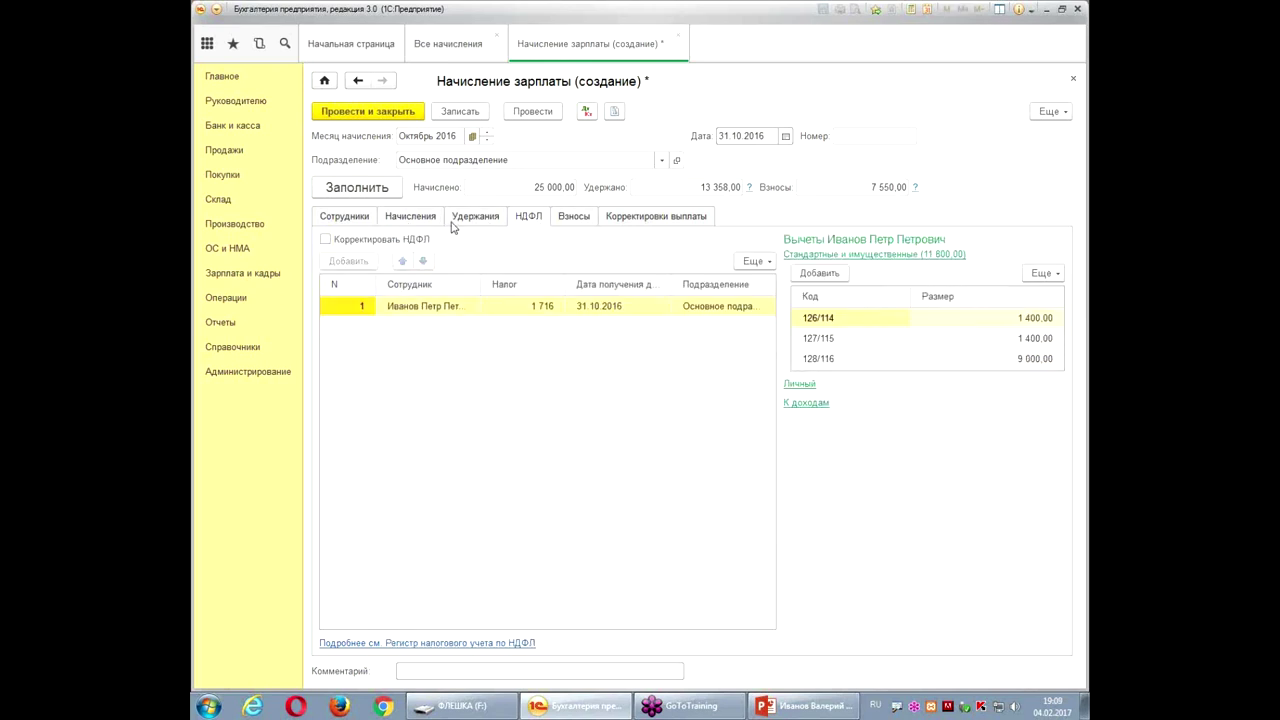
left_click(458, 224)
left_click(397, 223)
left_click(458, 223)
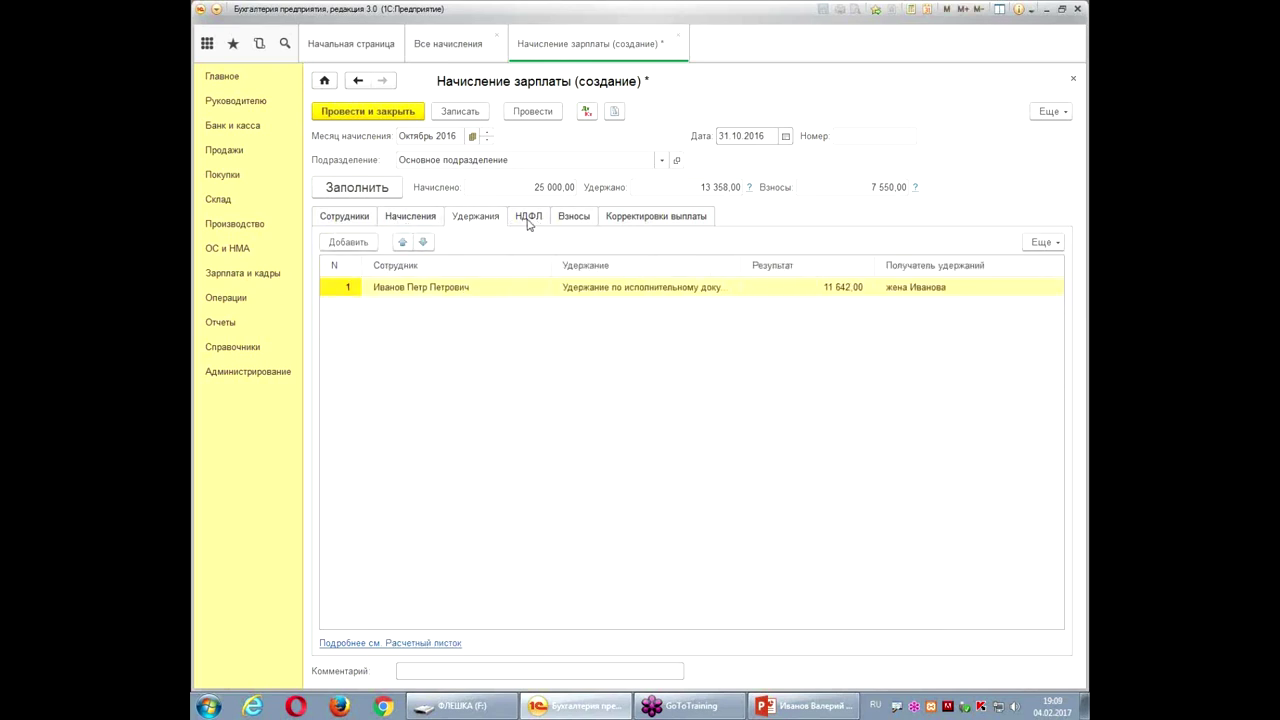
left_click(528, 222)
left_click(572, 222)
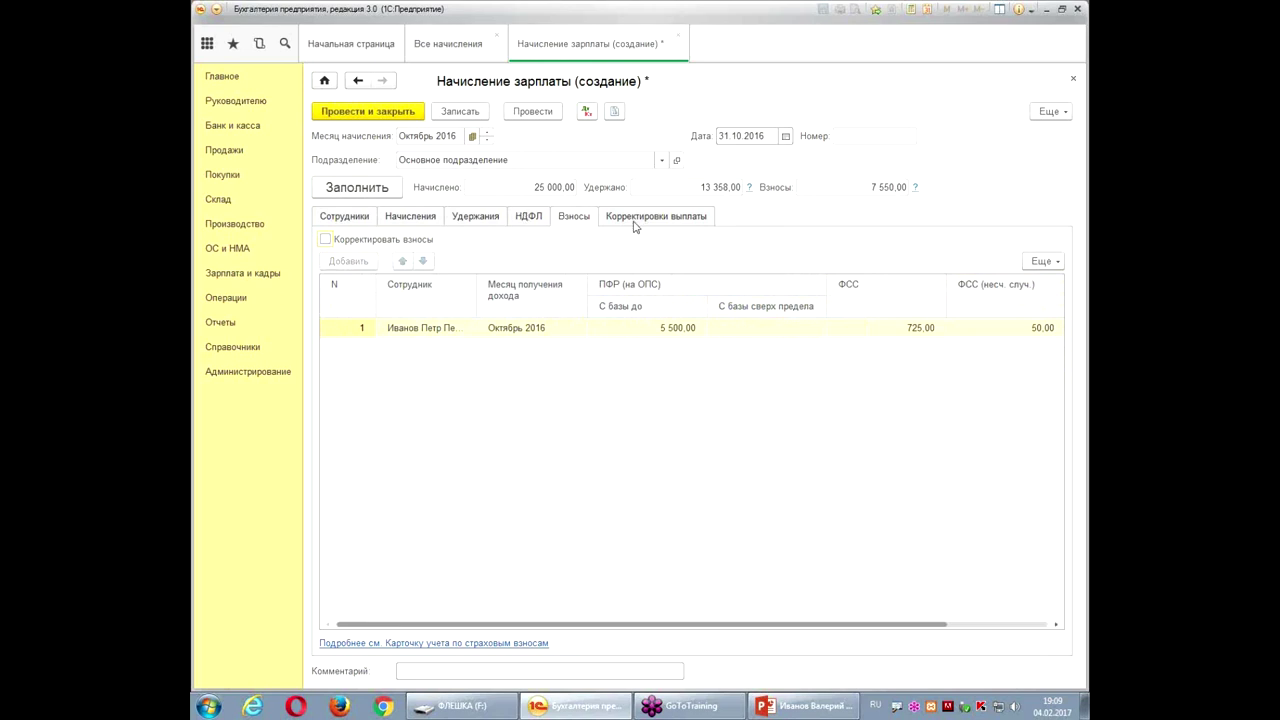
- Post the payroll accrual and open its accounting entries
left_click(586, 113)
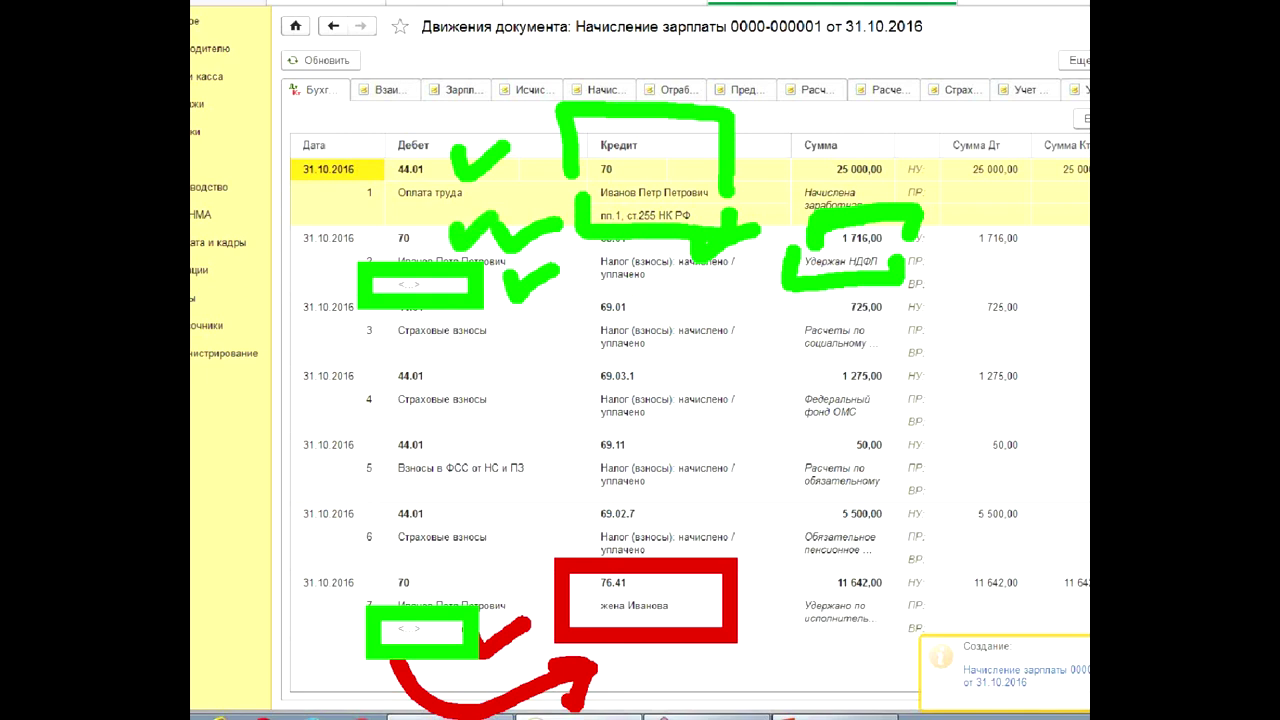
mouse_move(568, 276)
left_mouse_down()
mouse_move(600, 295)
mouse_move(612, 338)
left_mouse_up()
mouse_move(642, 280)
left_mouse_down()
mouse_move(662, 284)
mouse_move(630, 350)
left_mouse_up()
mouse_move(718, 310)
left_mouse_down()
mouse_move(762, 300)
mouse_move(772, 345)
left_mouse_up()
left_click_drag(760, 85, 826, 140)
mouse_move(862, 68)
left_mouse_down()
mouse_move(826, 140)
mouse_move(924, 56)
left_mouse_up()
left_click_drag(900, 110, 958, 150)
mouse_move(978, 104)
left_mouse_down()
mouse_move(988, 142)
mouse_move(1006, 150)
left_mouse_up()
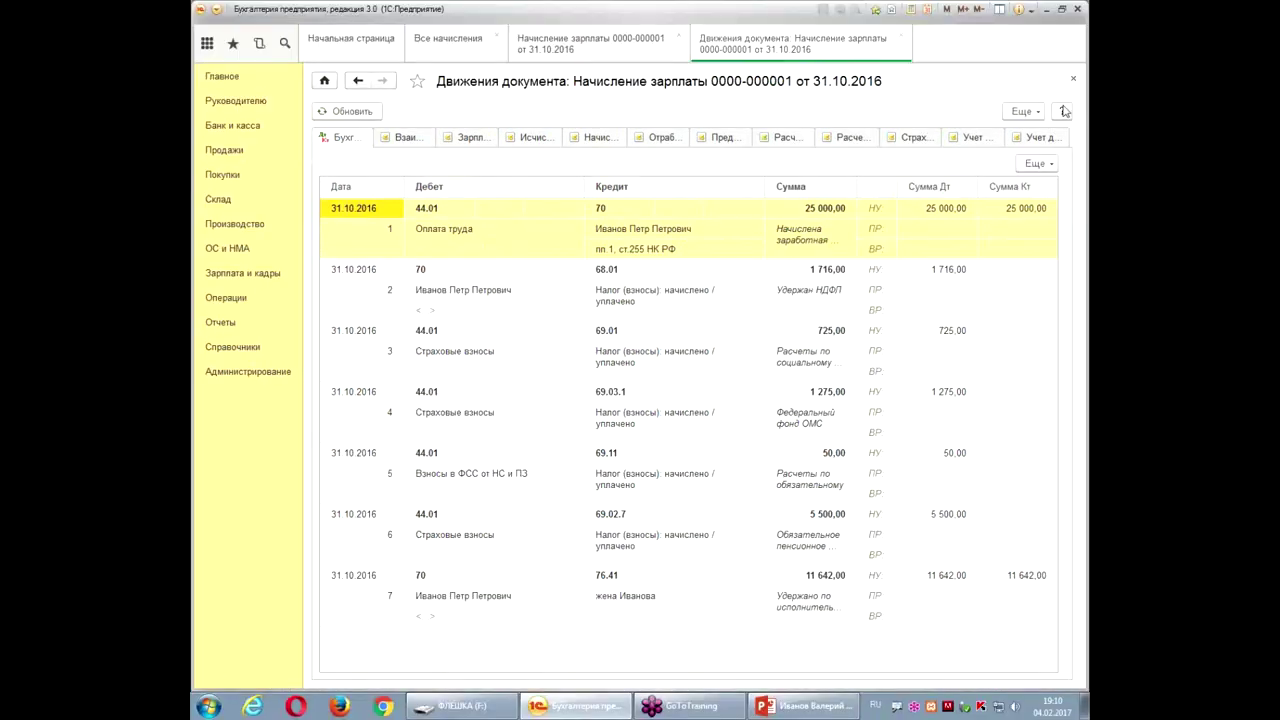
- Close the document movements and the posted payroll accrual, returning to the Все начисления list
left_click(1074, 82)
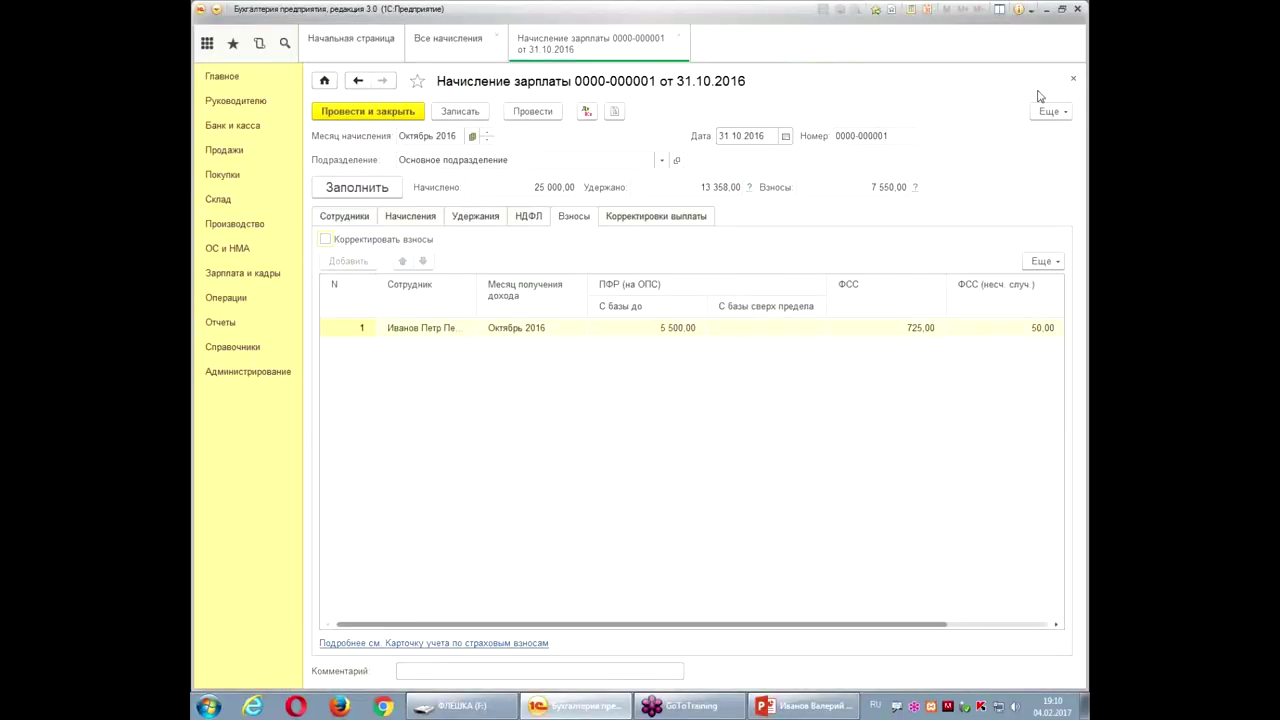
left_click(1074, 81)
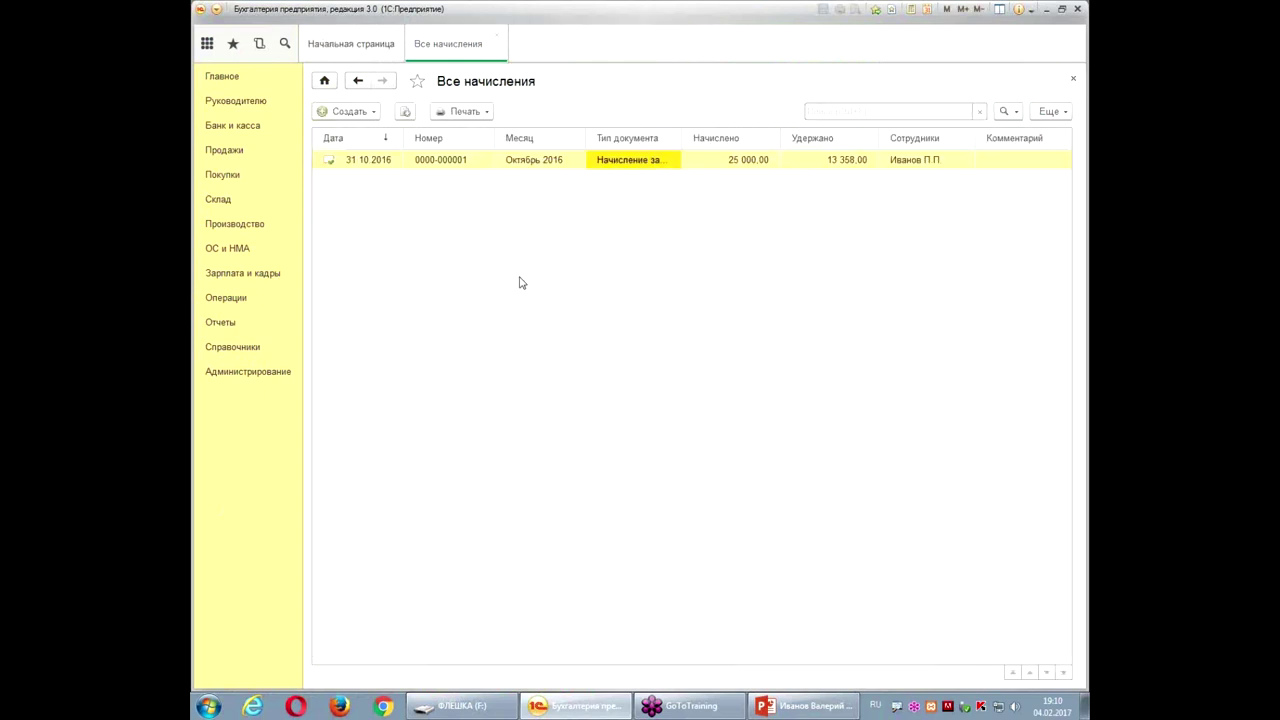
- Create an Отпуск document from the accruals list and set its month to Ноябрь 2016
left_click(368, 114)
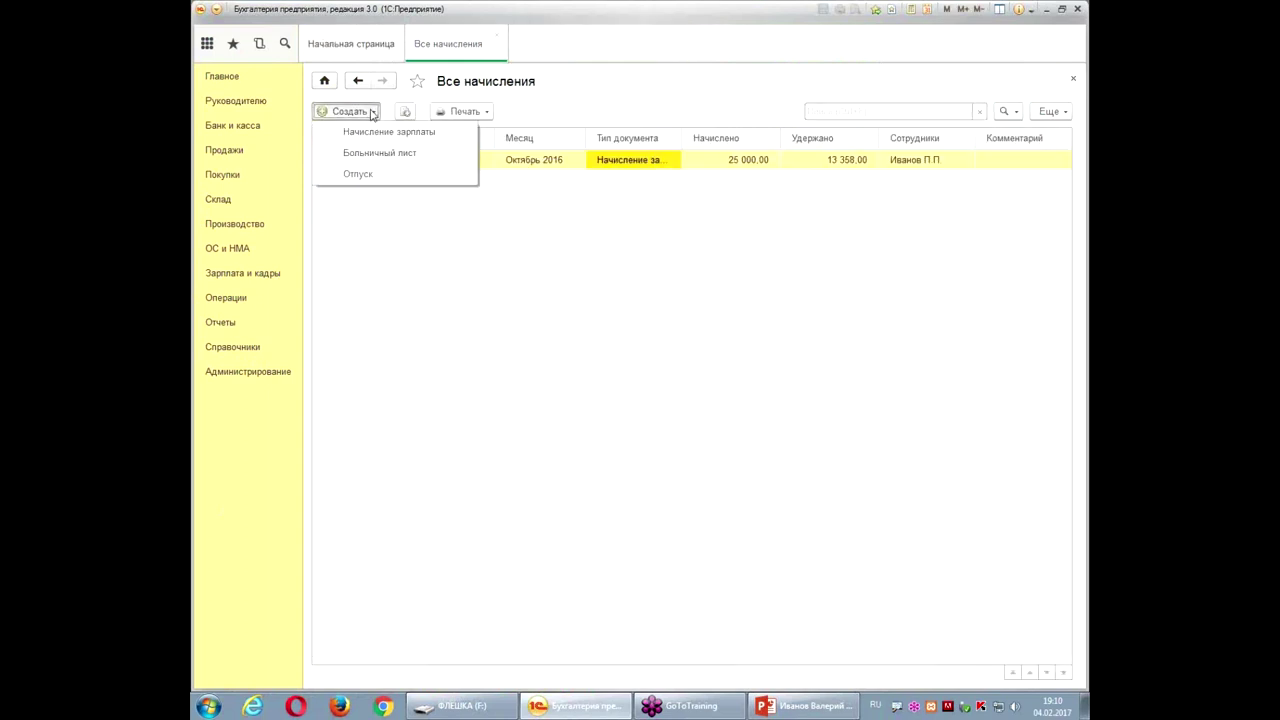
left_click(368, 179)
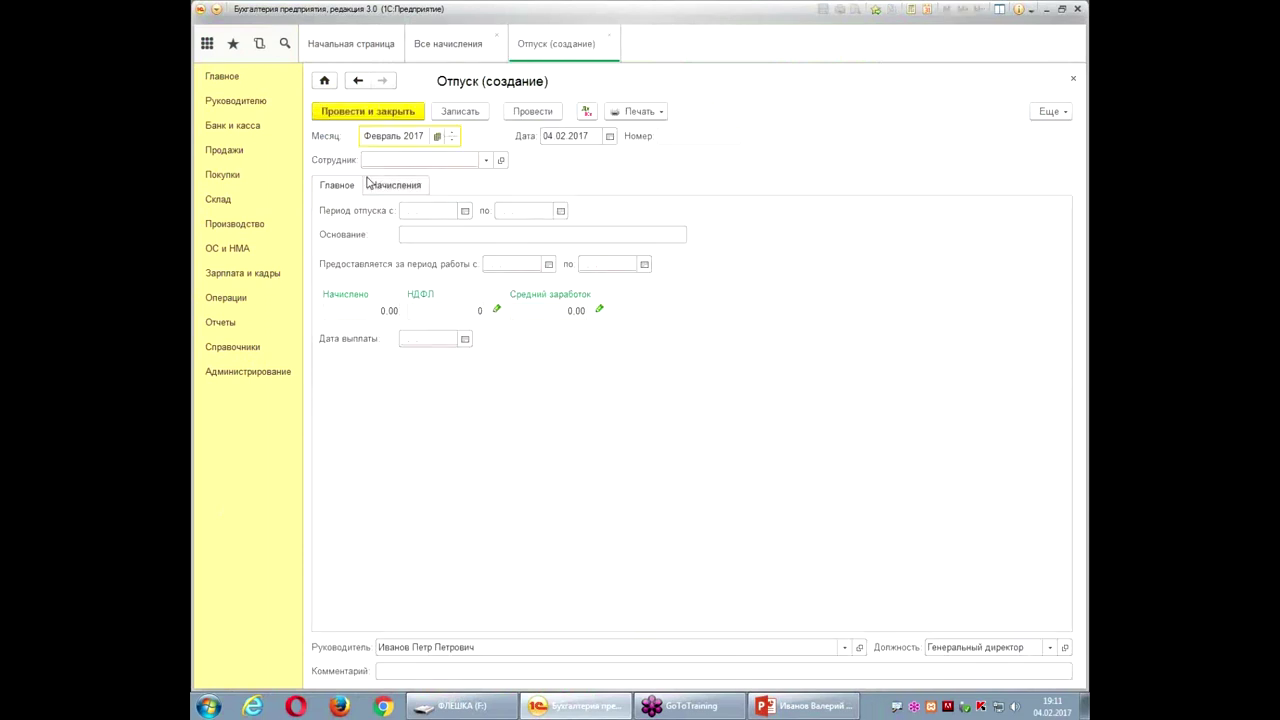
left_click(438, 142)
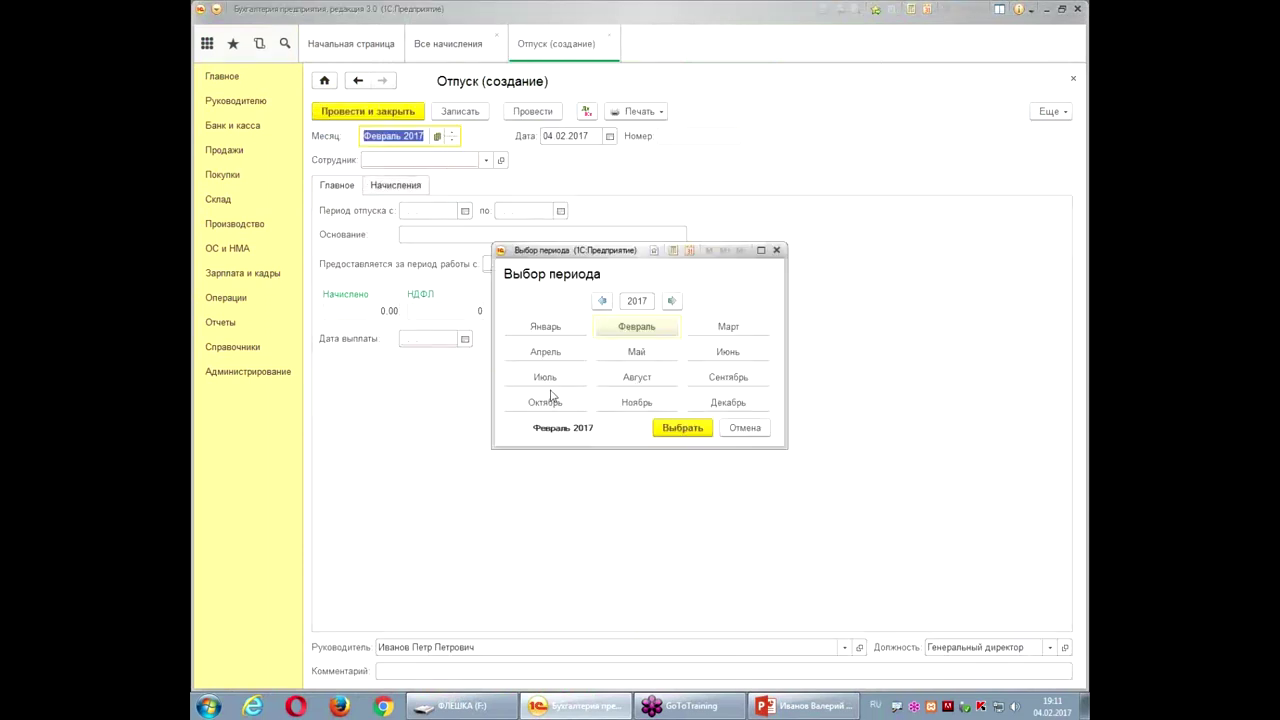
left_click(652, 403)
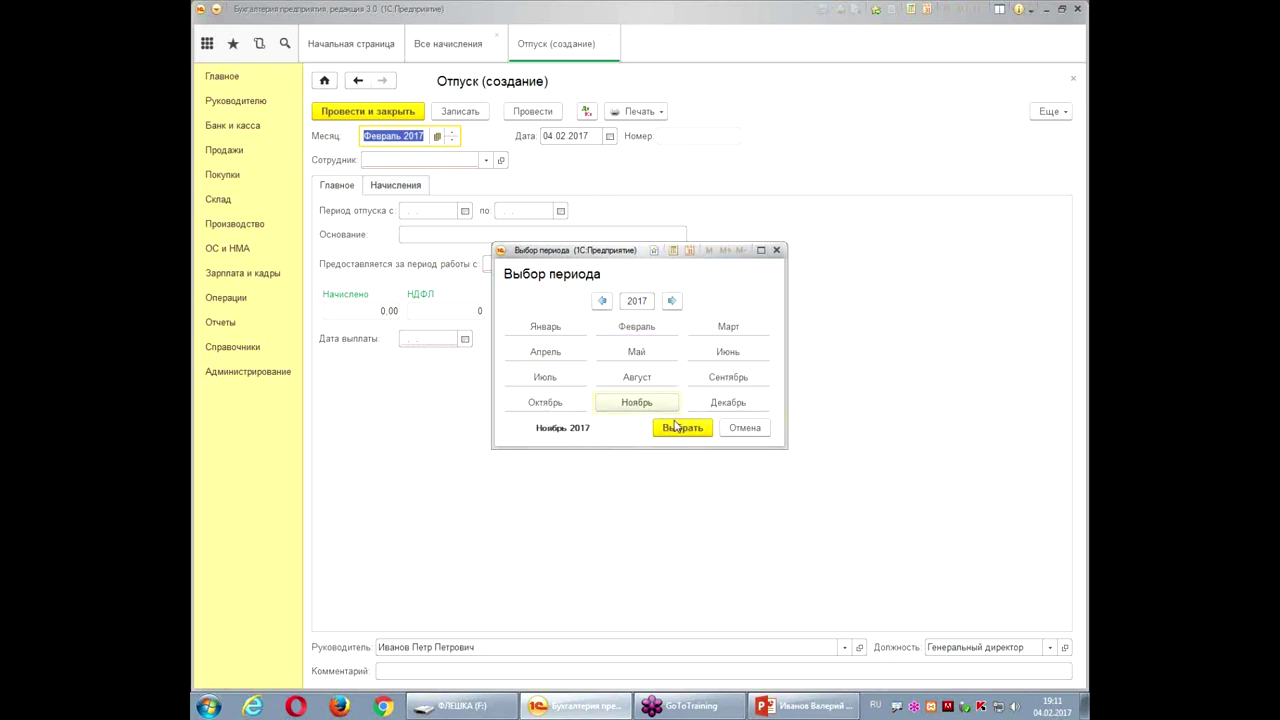
left_click(604, 303)
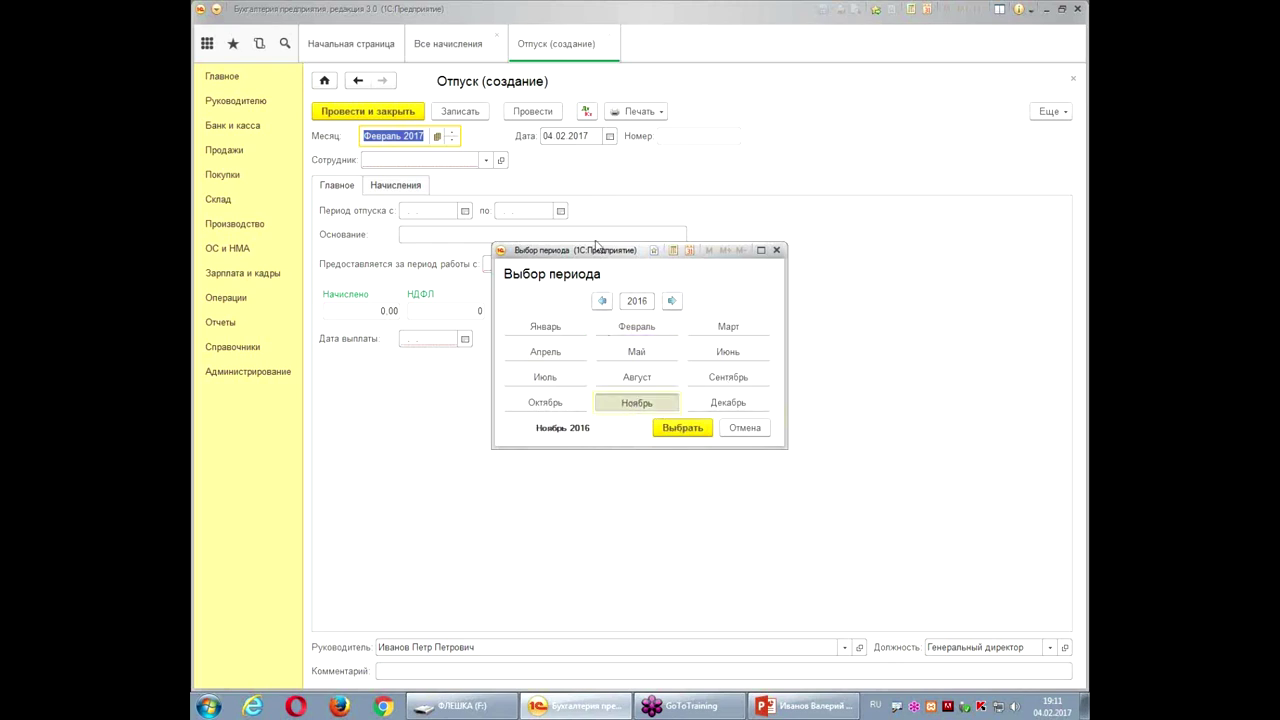
left_click(681, 428)
key("Tab")
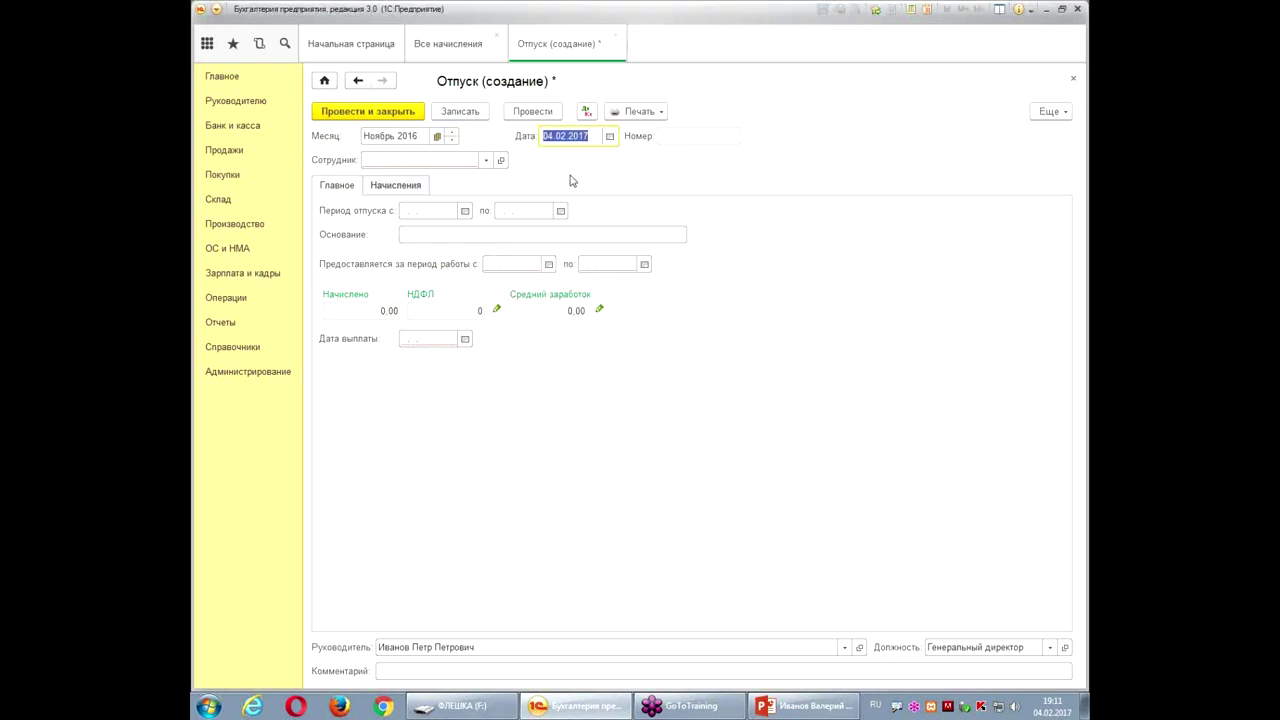
- Date the vacation document 20.10.2016 and choose the employee by the beginning of the surname
type("20.10.2016")
key("Tab")
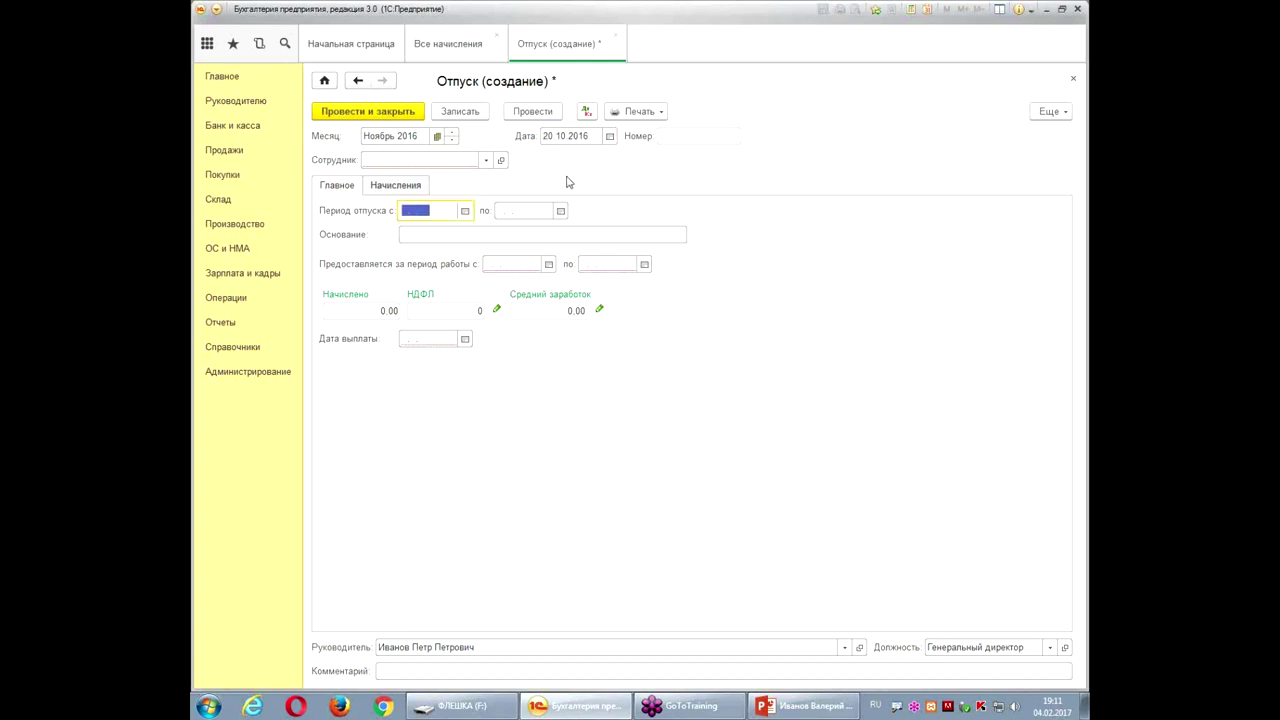
left_click(607, 139)
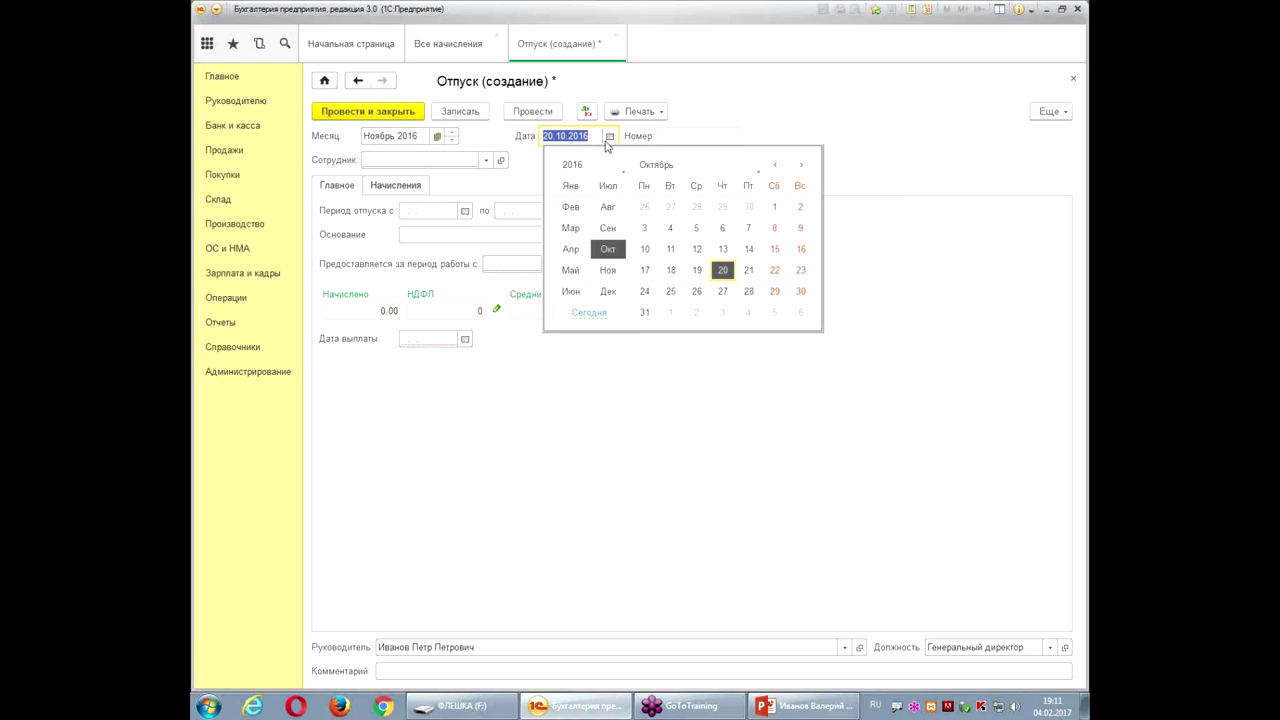
left_click(470, 172)
left_click(461, 162)
type("Ива")
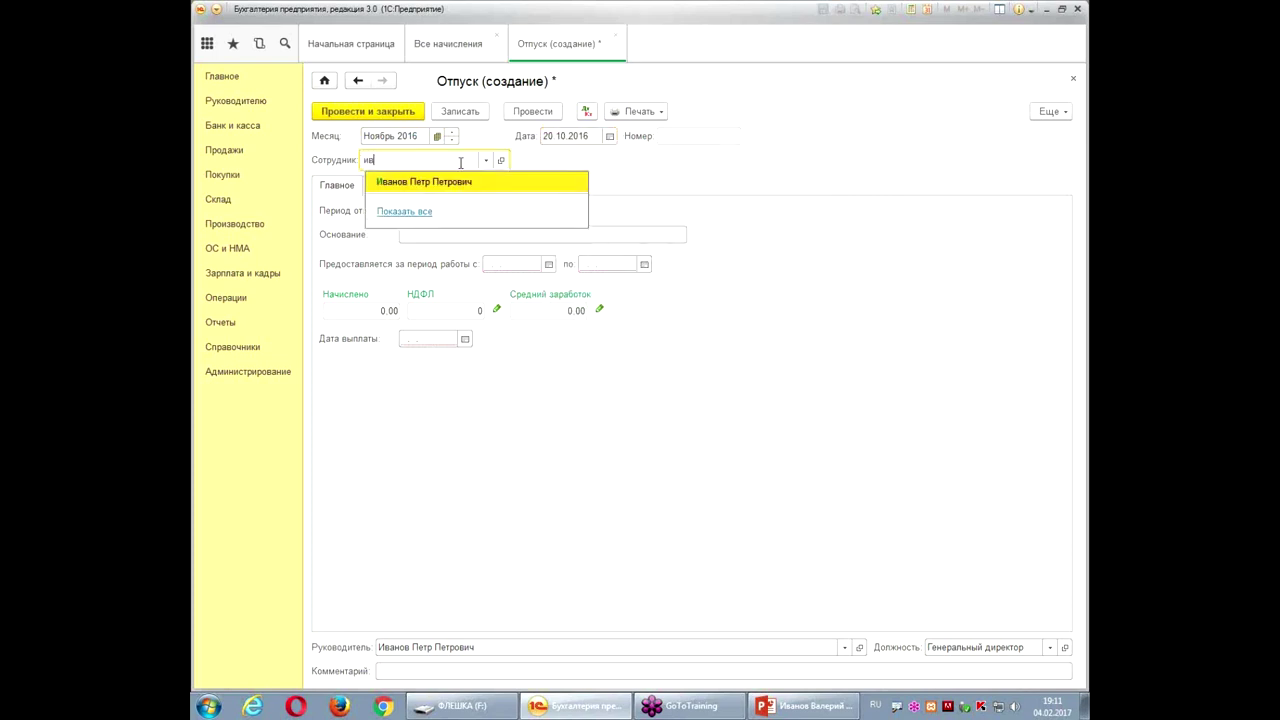
left_click(443, 181)
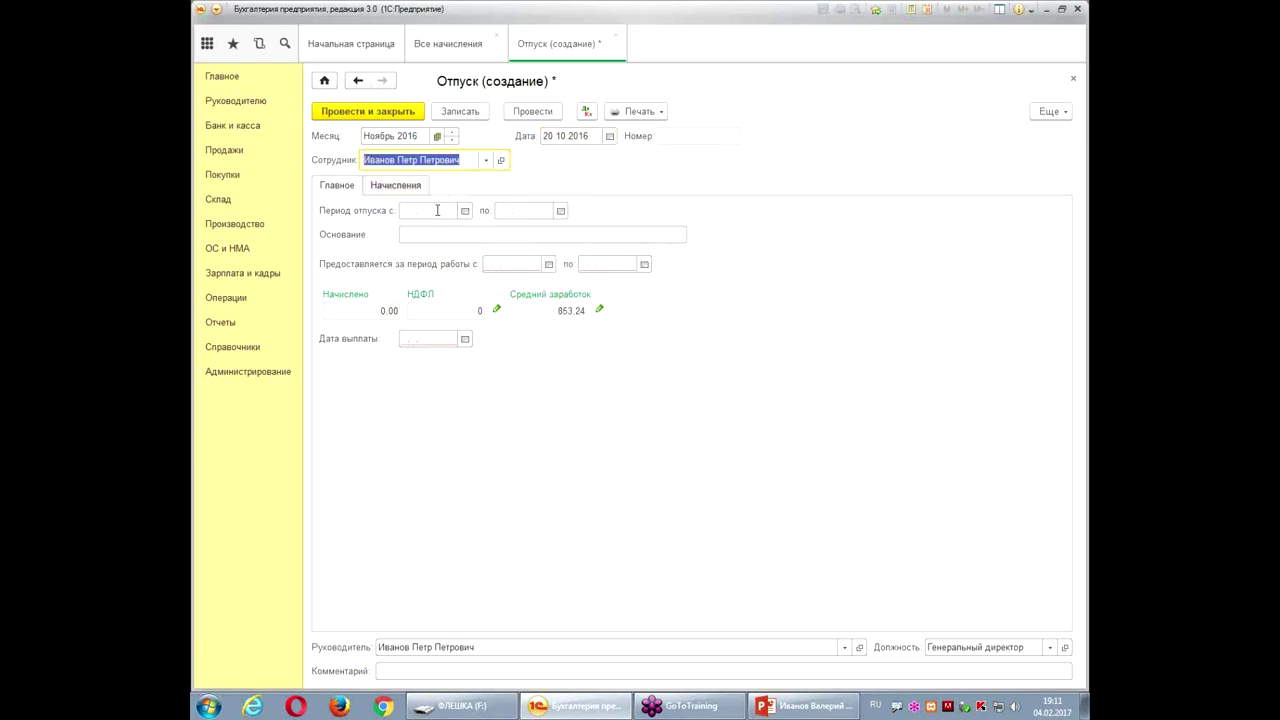
- Set the vacation period from 02.11.2016 to 10.11.2016
left_click(437, 210)
type("021116")
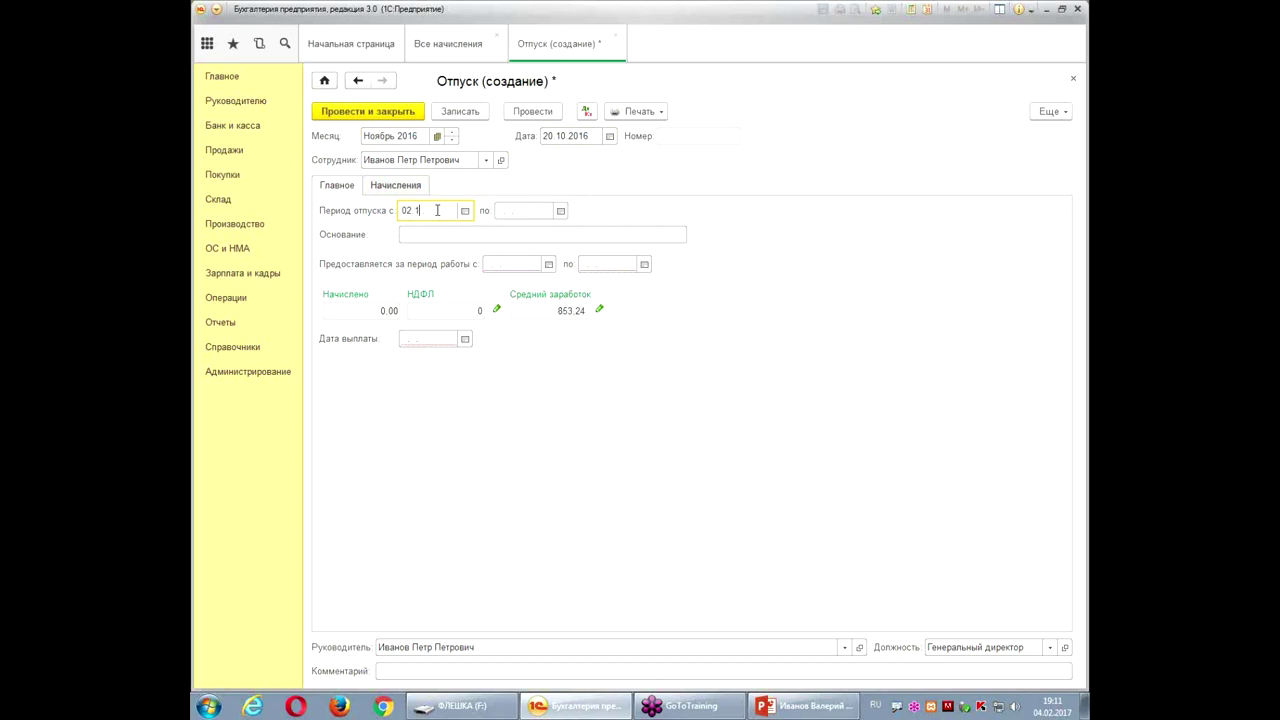
key("Tab")
type("101116")
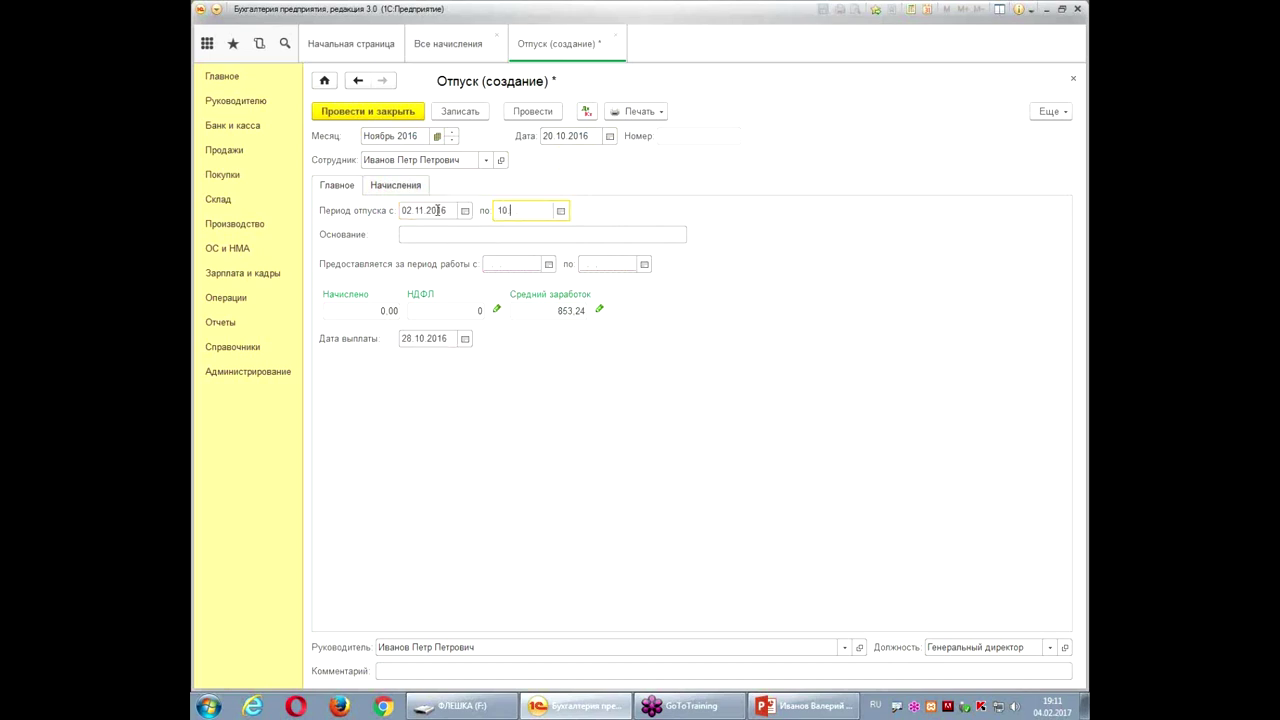
key("Tab")
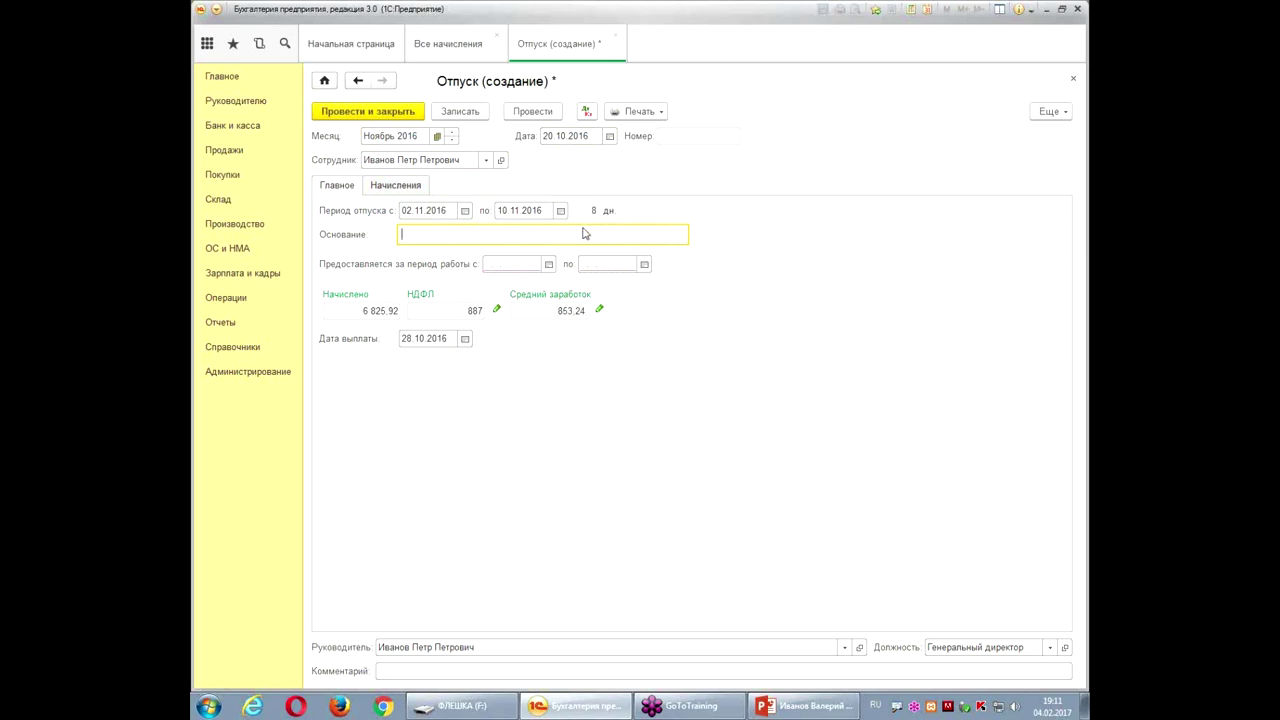
- Create a Больничный лист document from the Все начисления list and set its month to Ноябрь 2016
left_click(440, 50)
left_click(358, 111)
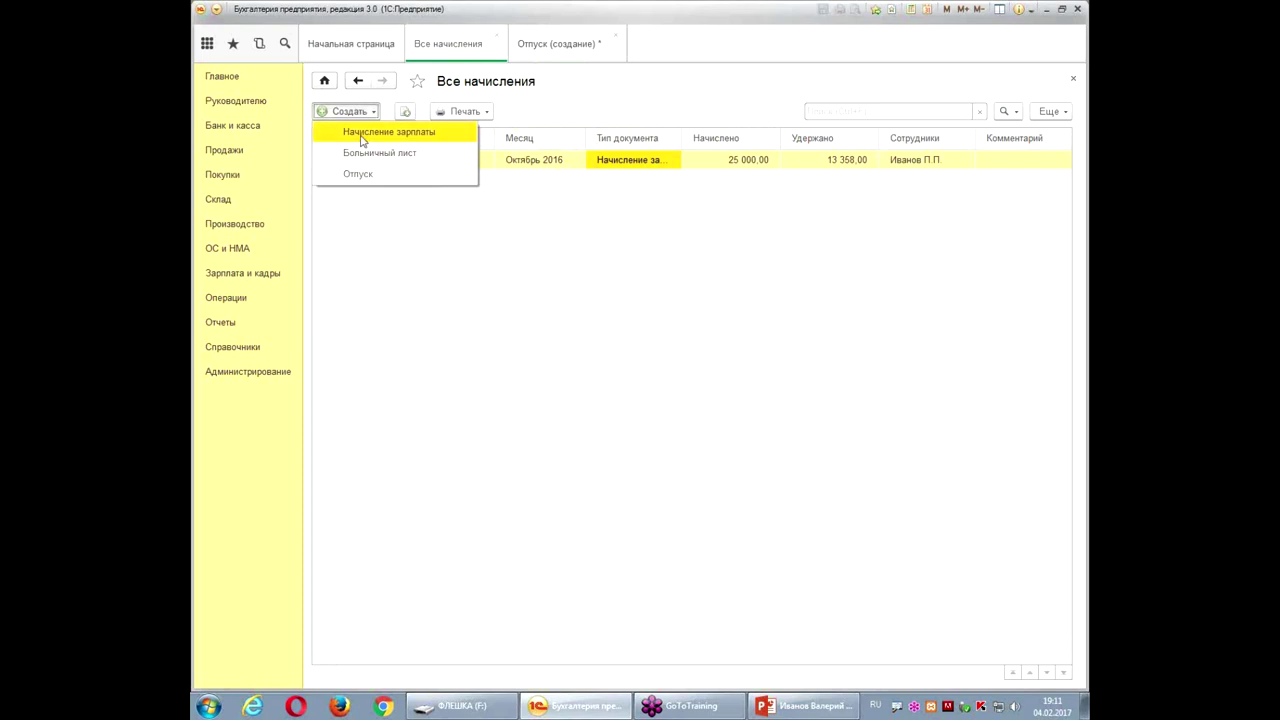
left_click(362, 150)
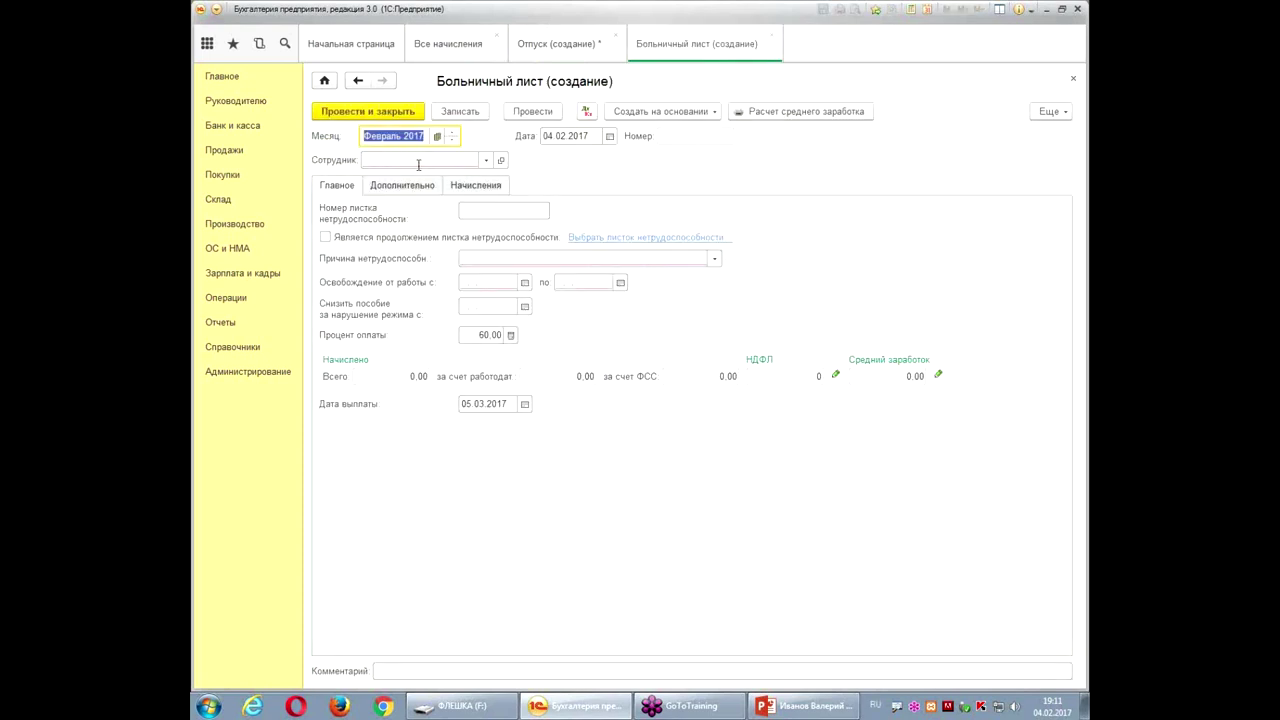
left_click(437, 136)
left_click(603, 301)
left_click(637, 402)
left_click(660, 427)
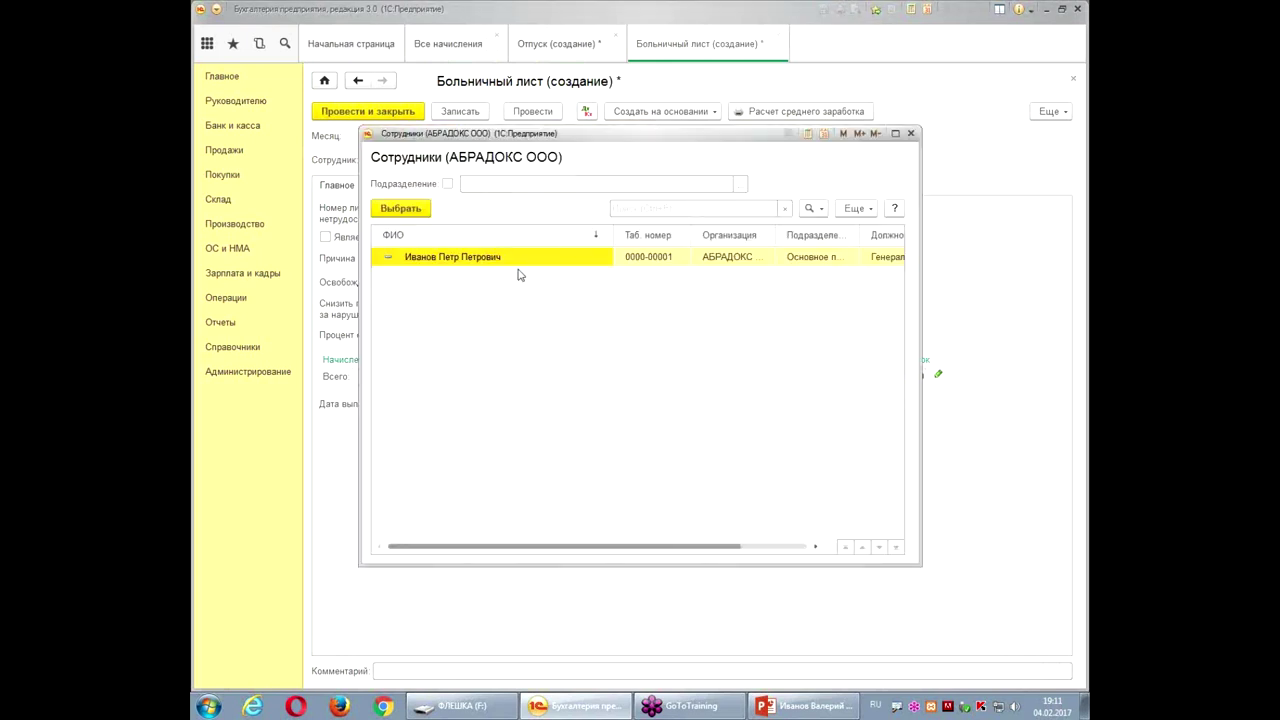
- Choose the employee in the sick leave document and enter the sick leave certificate number
double_click(514, 262)
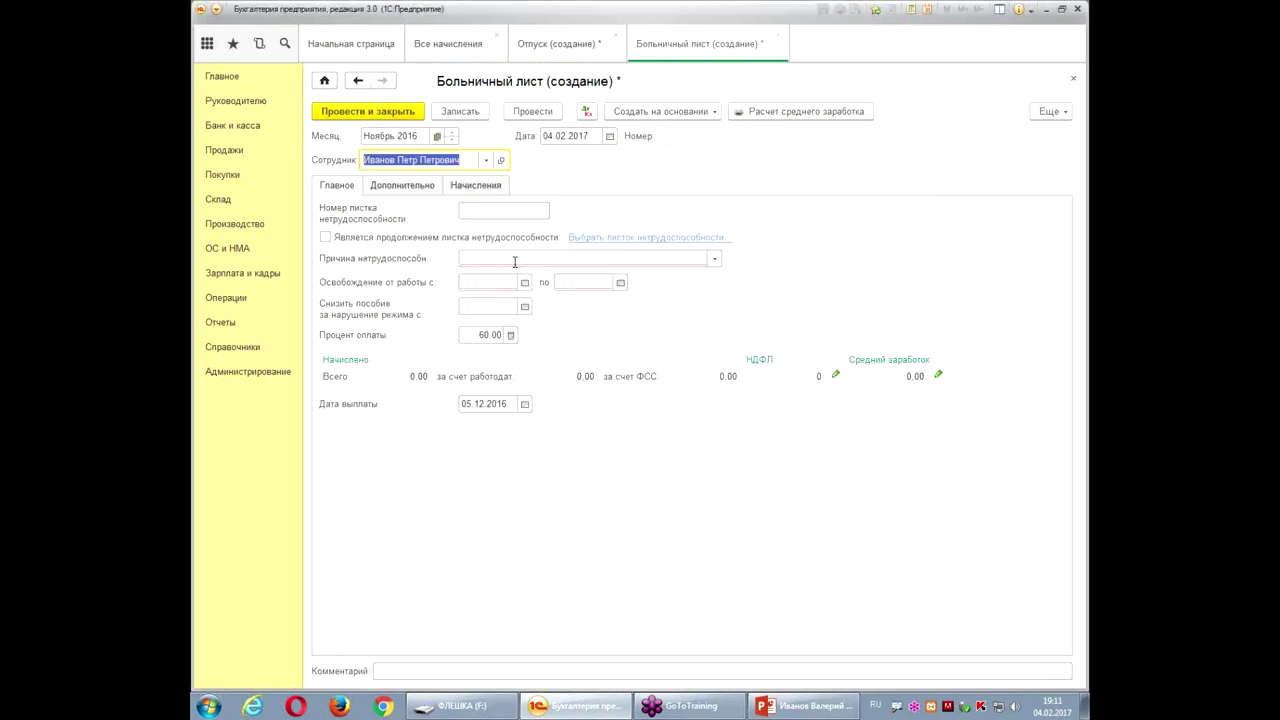
left_click(503, 212)
type("1241322")
- Date the sick leave document 28.11.2016 and set the cause to (01, 02, 10, 11) Заболевание или травма
left_click(576, 141)
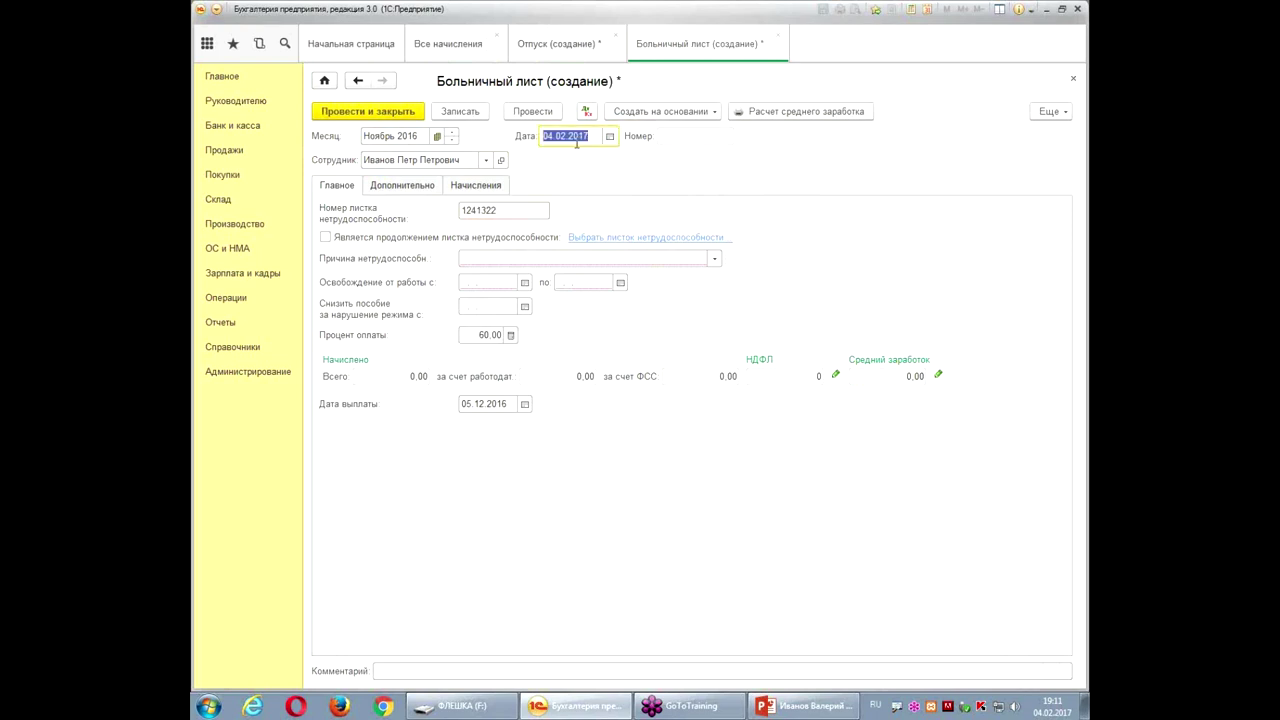
type("26.")
type("11.2016")
key("Tab")
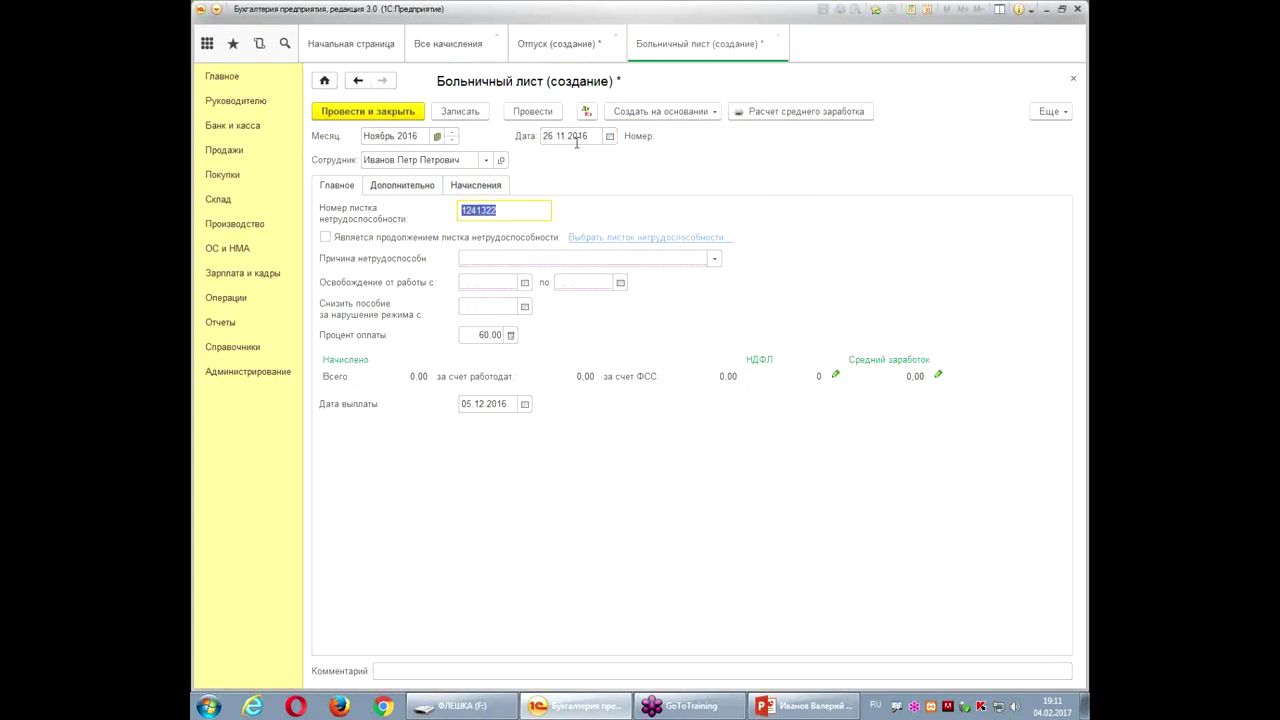
left_click(609, 135)
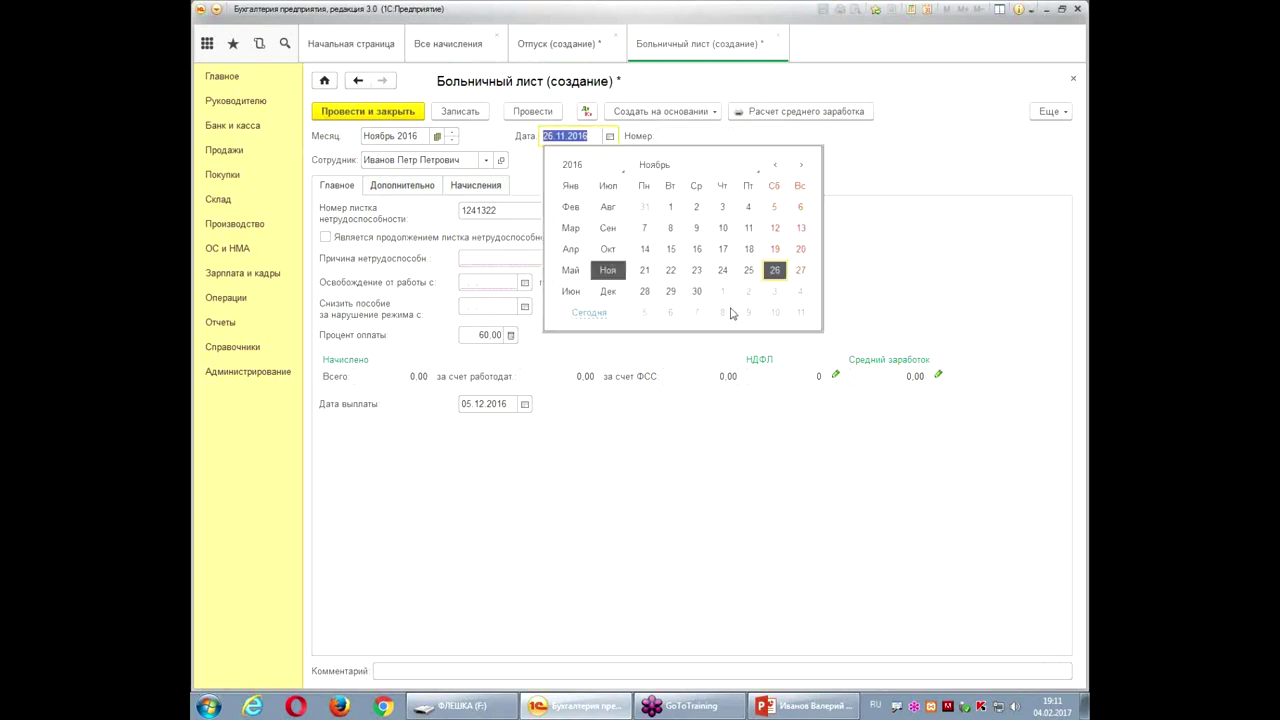
key("Escape")
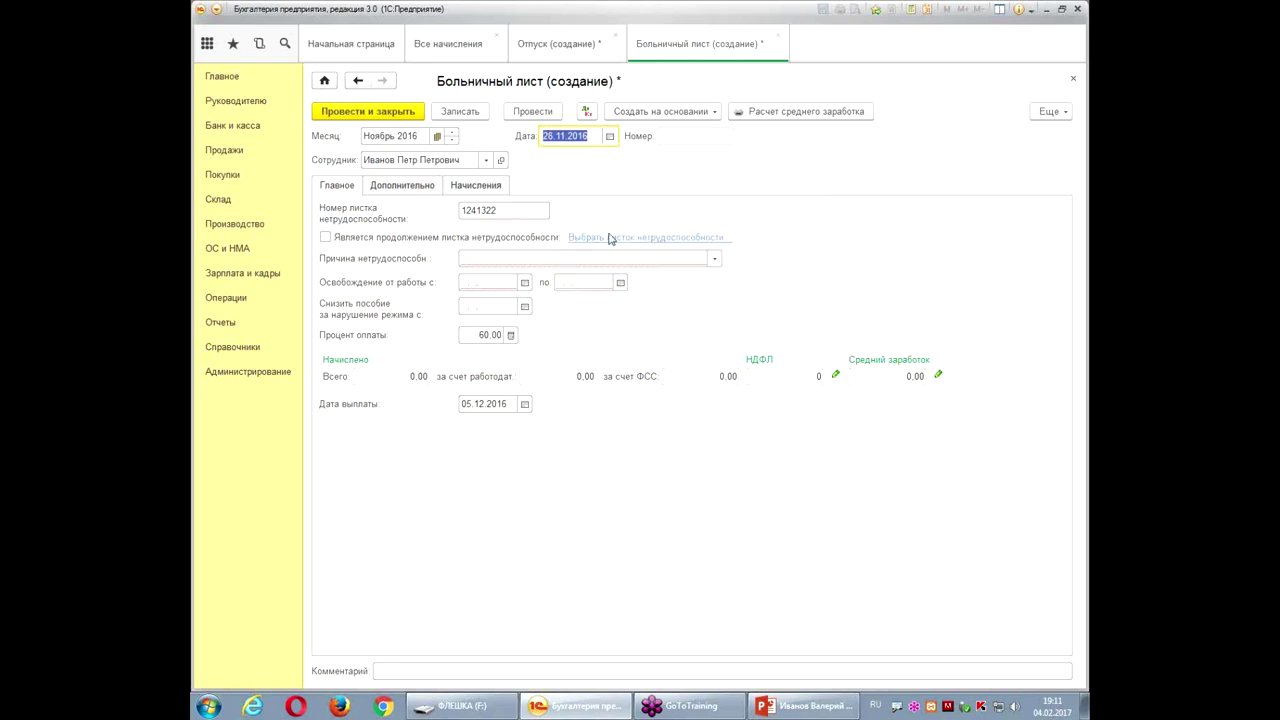
left_click(501, 258)
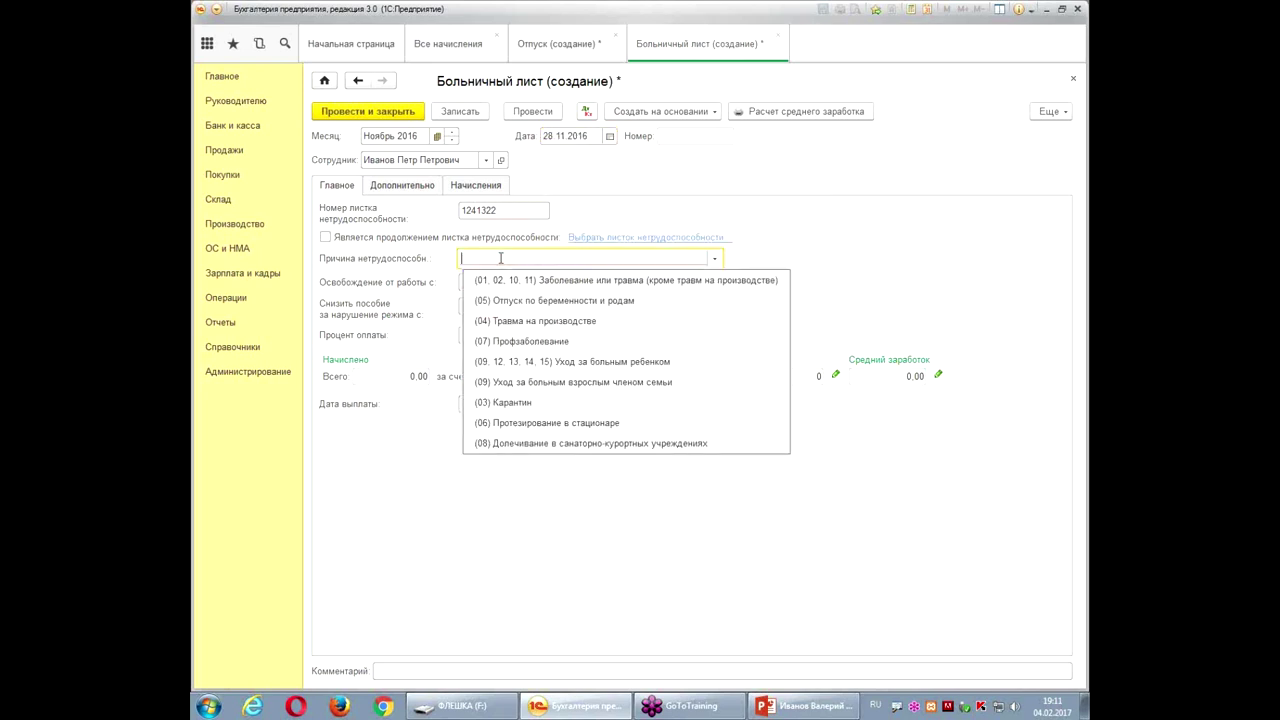
left_click(501, 280)
- Set the release from work to run from 02.11.2016 to 10.11.2016
left_click(493, 284)
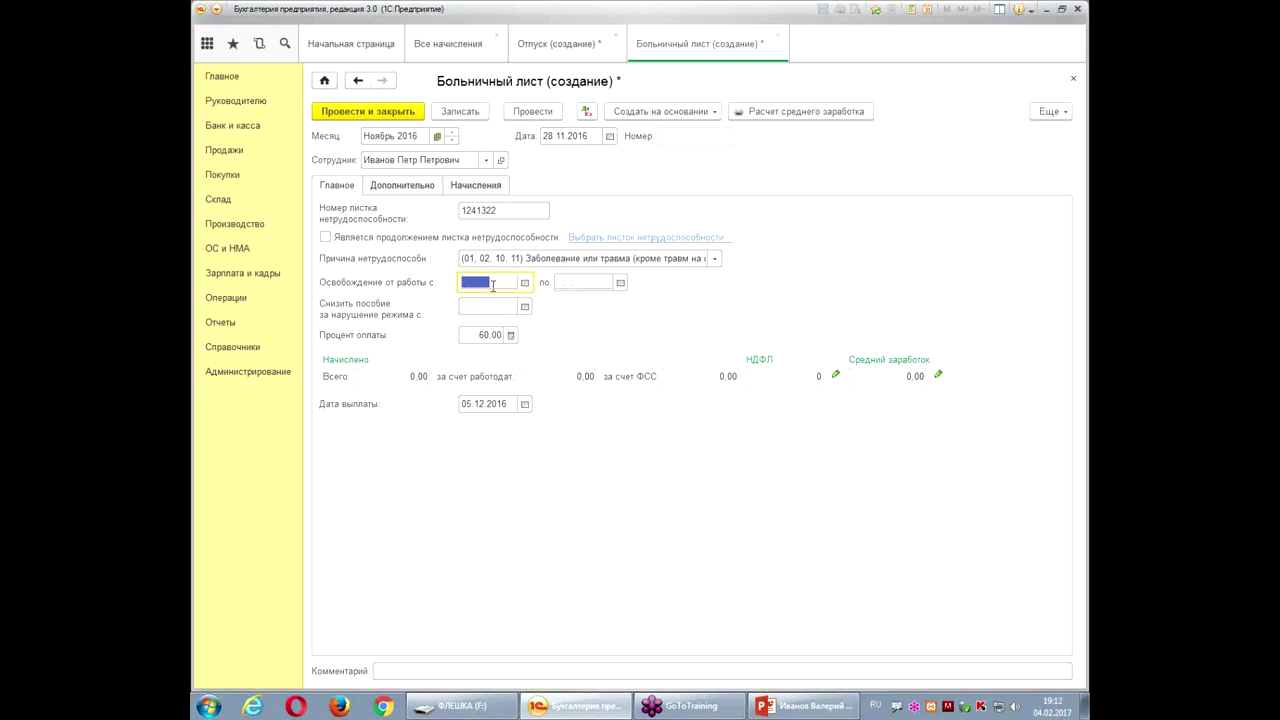
type("0")
type("2.11.2016")
key("Tab")
type("10.1")
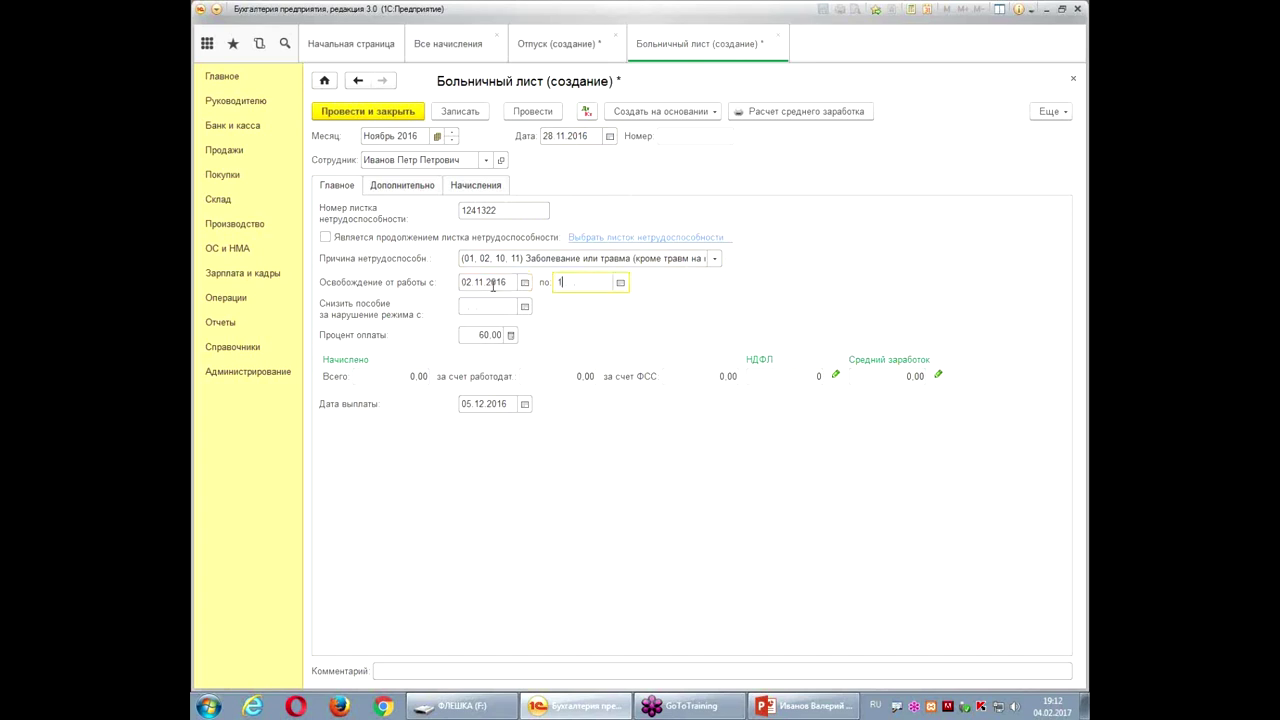
type("1.2016")
key("Tab")
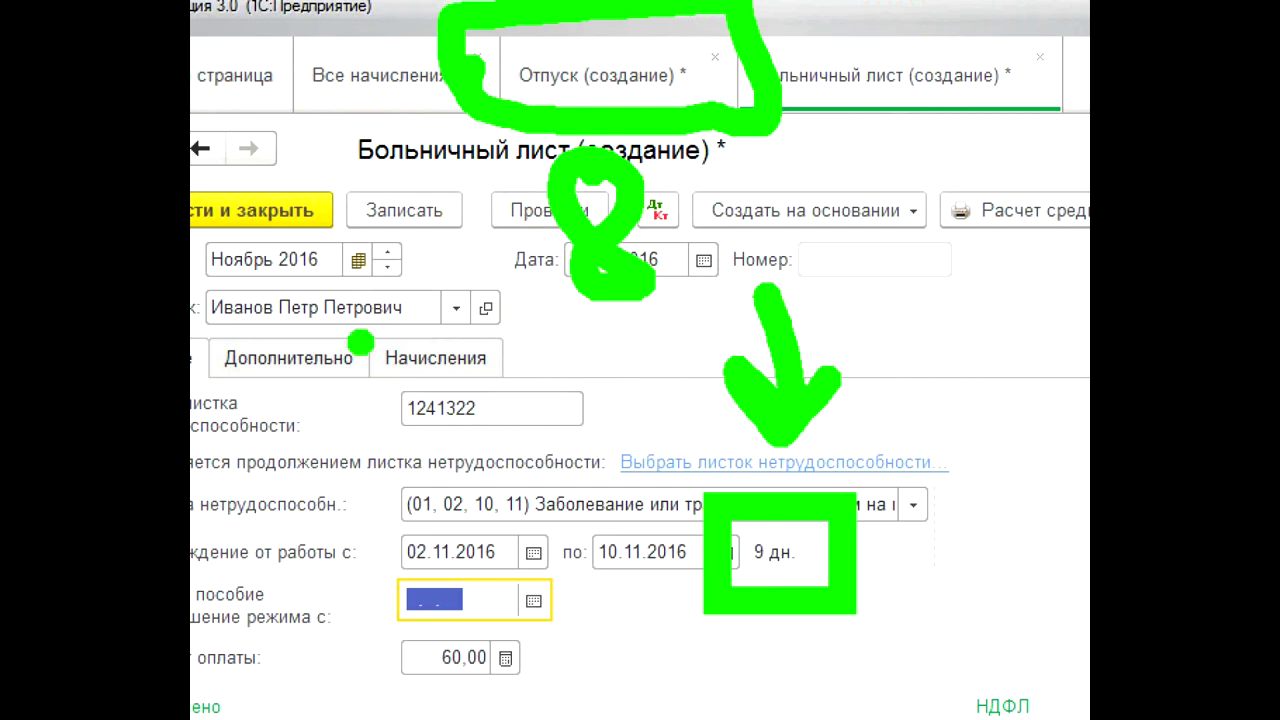
- In the Отпуск document, enter the basis "заявл" and the working period from 01.10.2016 to 30.09.2017
left_click(549, 95)
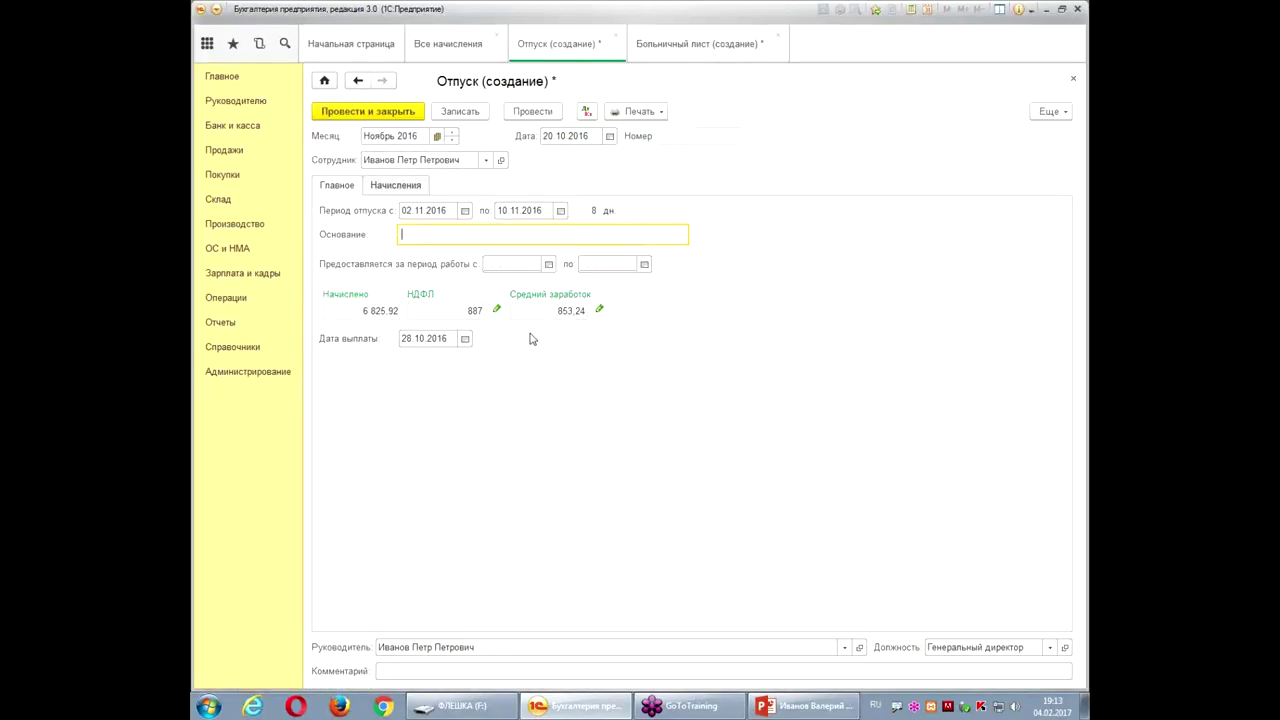
type("заявл")
left_click(517, 267)
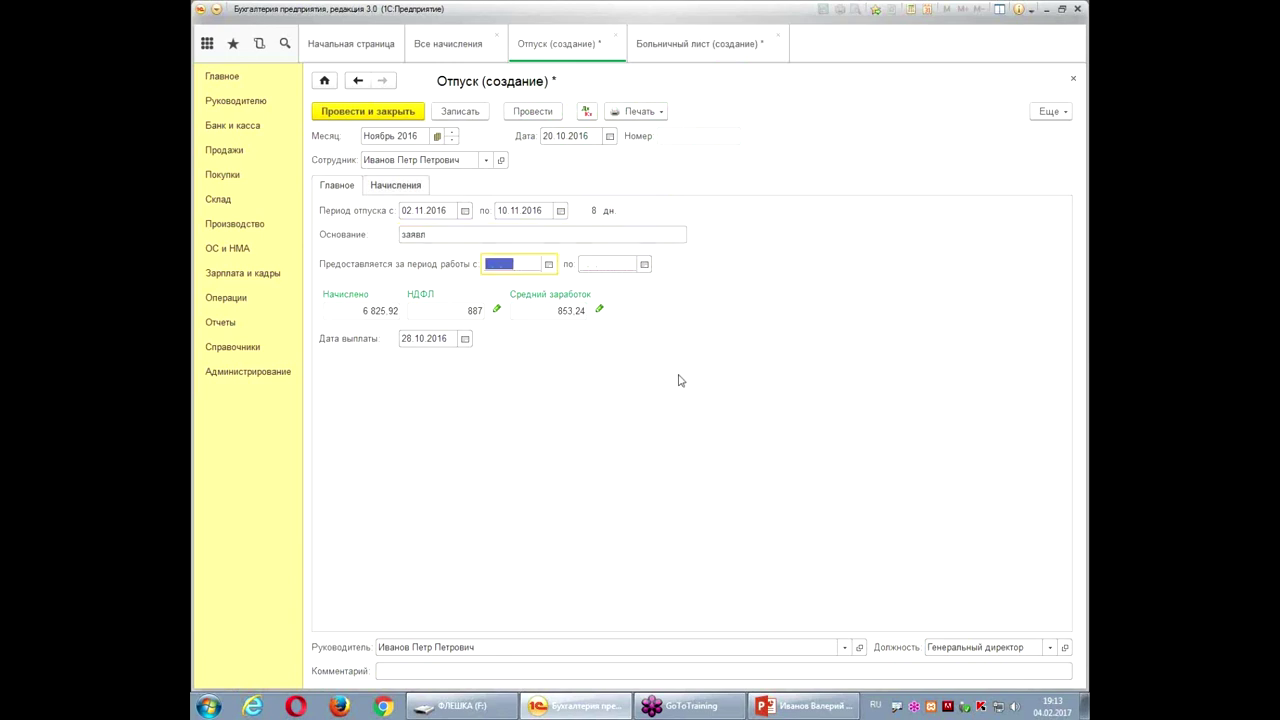
type("01.10.201")
type("6")
key("Tab")
type("30.09.2017")
key("Tab")
mouse_move(545, 258)
left_mouse_down()
mouse_move(528, 271)
mouse_move(894, 348)
mouse_move(685, 250)
mouse_move(505, 258)
left_mouse_up()
mouse_move(868, 80)
left_mouse_down()
mouse_move(898, 182)
mouse_move(988, 122)
left_mouse_up()
mouse_move(915, 70)
left_mouse_down()
mouse_move(948, 150)
mouse_move(1045, 160)
left_mouse_up()
left_click(1040, 190)
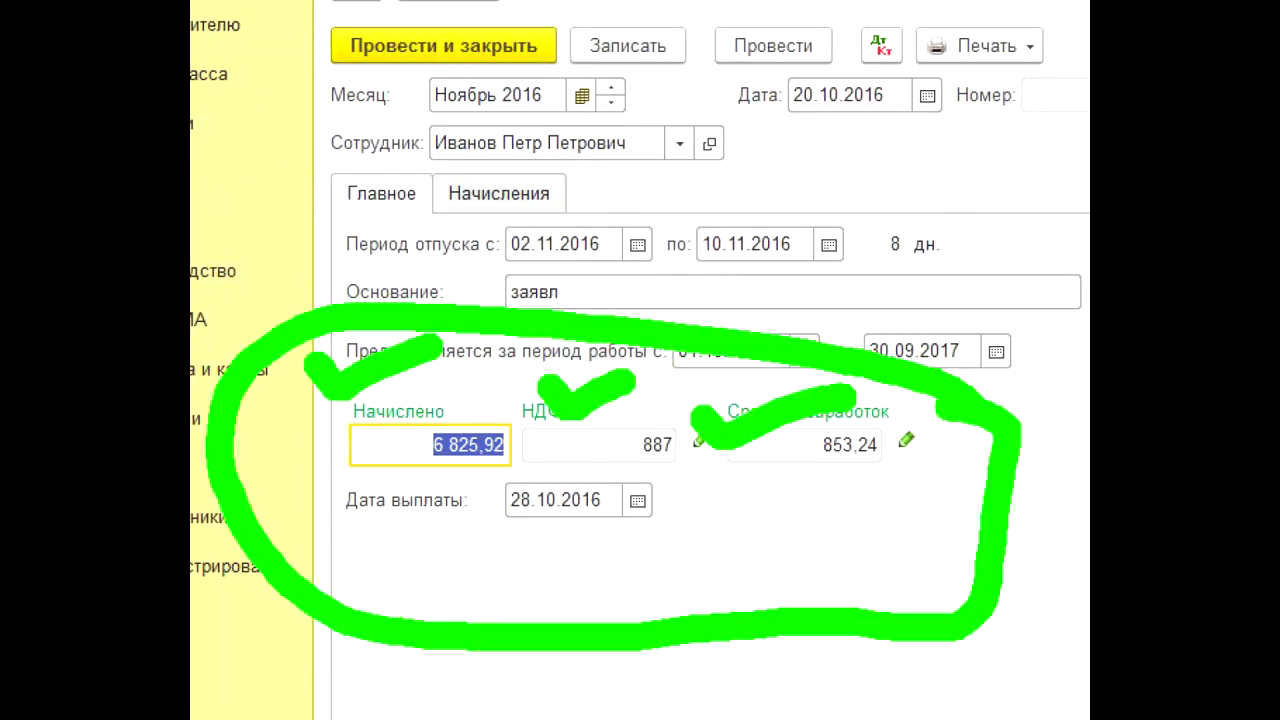
- Compare the payment dates in the sick leave and vacation documents, checking the vacation payment date against the calendar
left_click(680, 44)
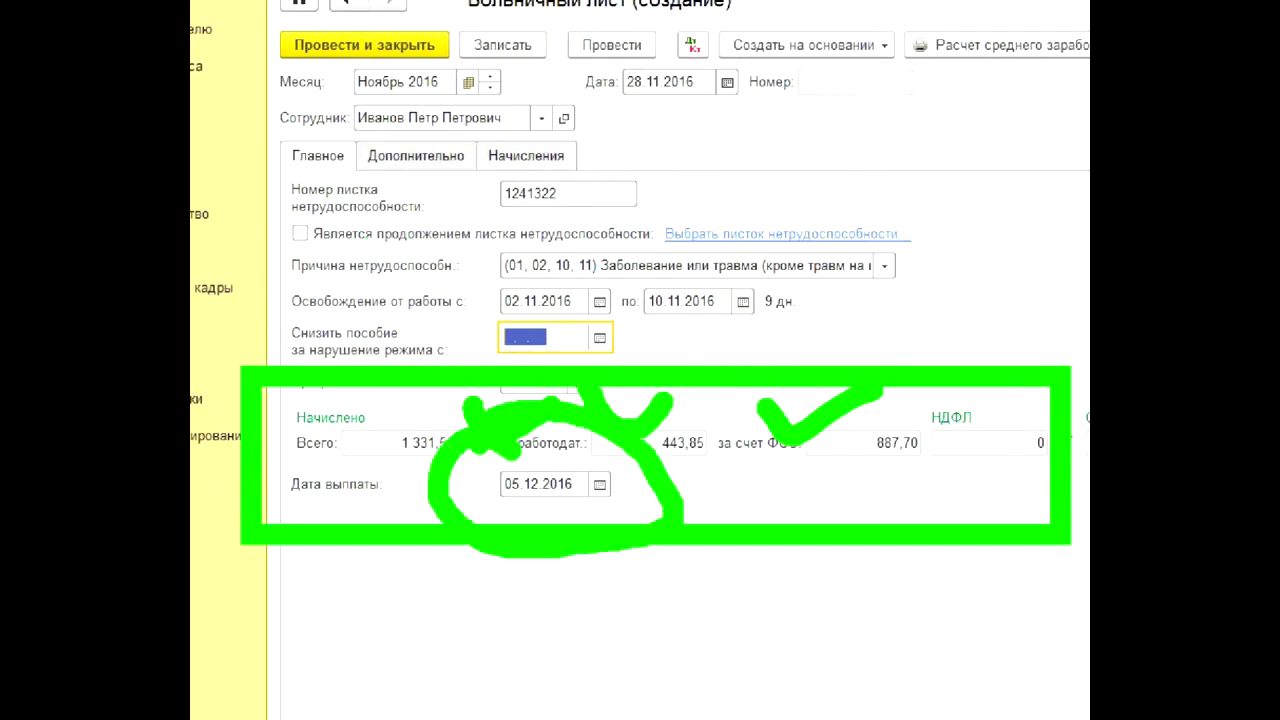
left_click(560, 44)
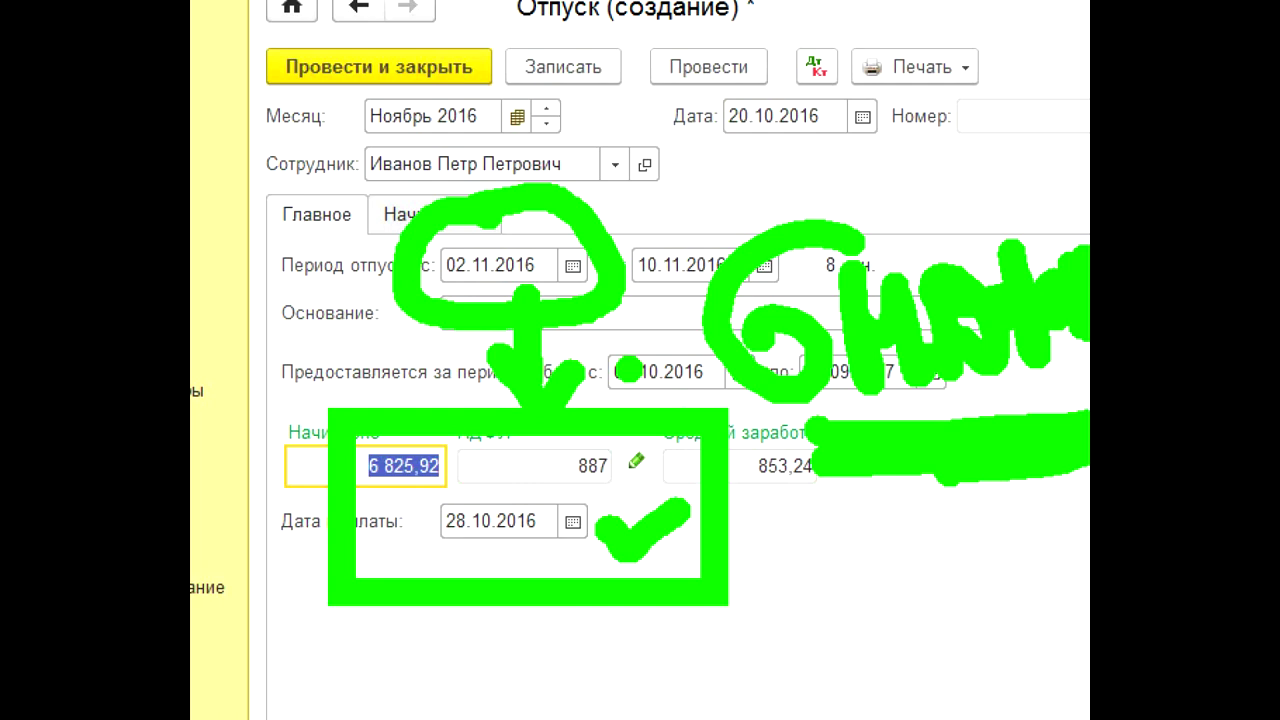
left_click(572, 521)
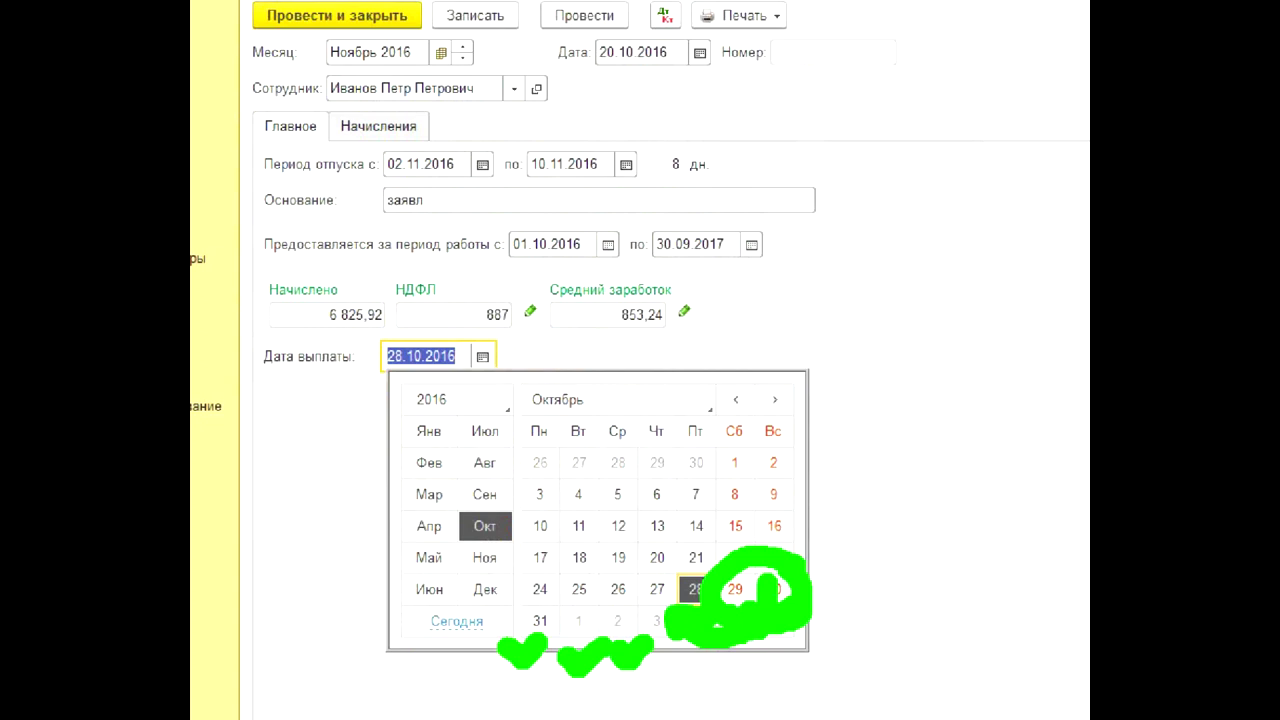
key("Escape")
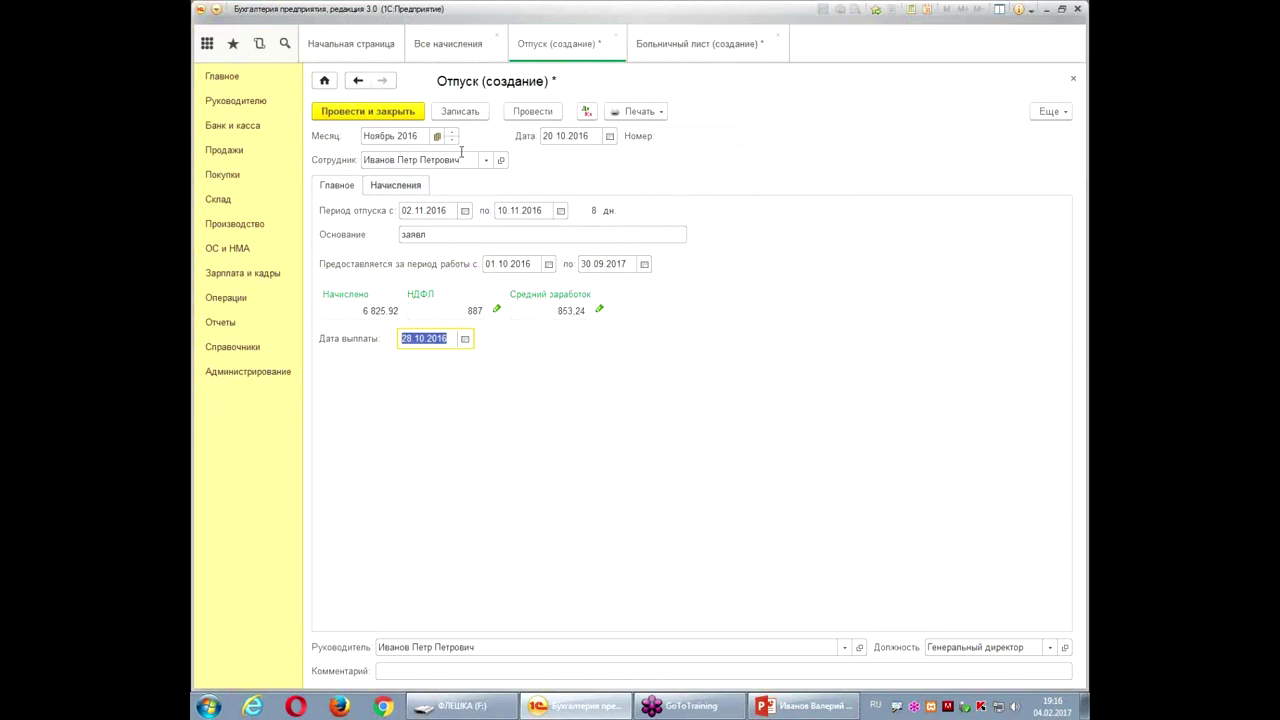
- Post and close the vacation document and view it in the Все начисления list
left_click(395, 113)
left_click(442, 40)
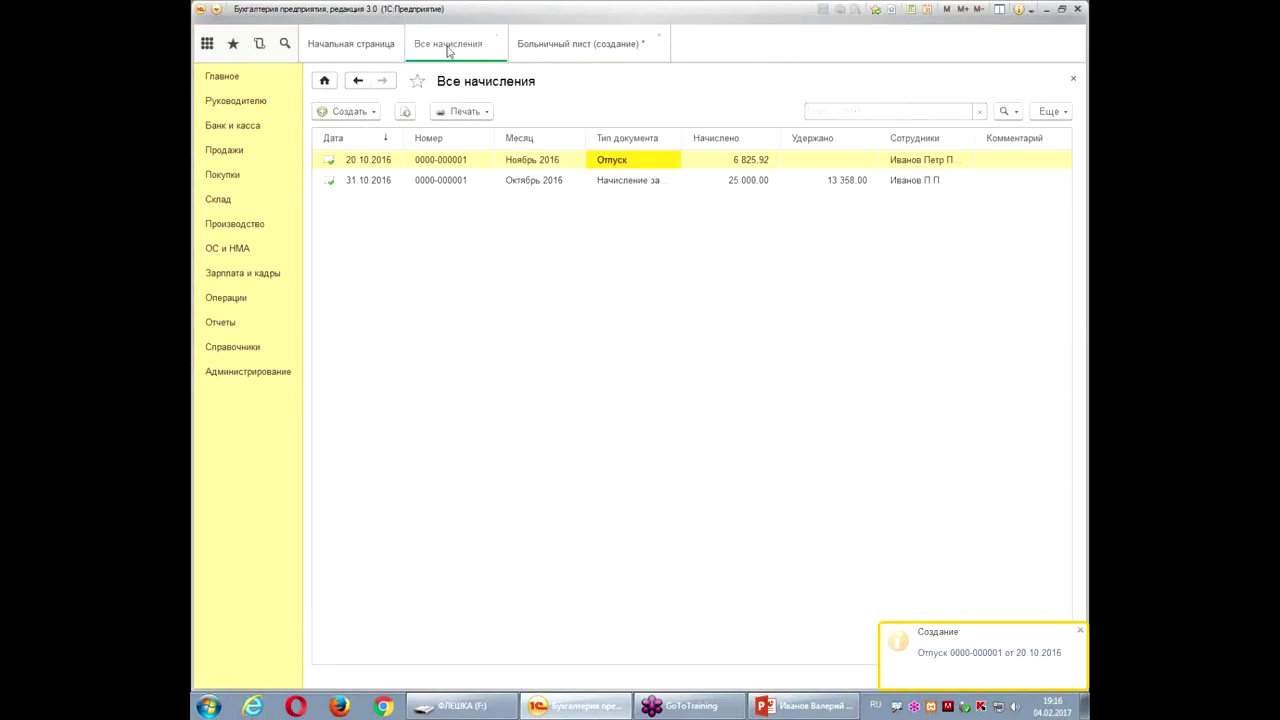
- In the sick leave document, enter earnings of 2 000 000 for 2014 and 5 000 000 for 2015 and check how the average is calculated
left_click(558, 43)
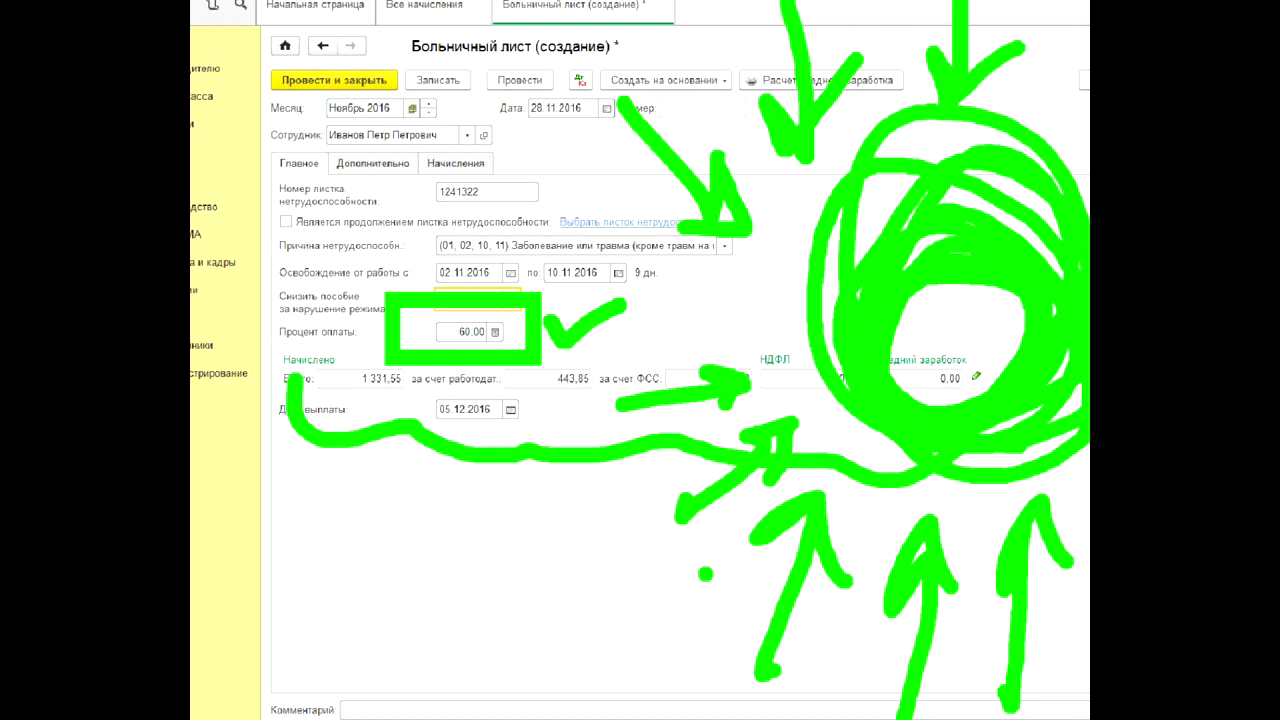
key("Escape")
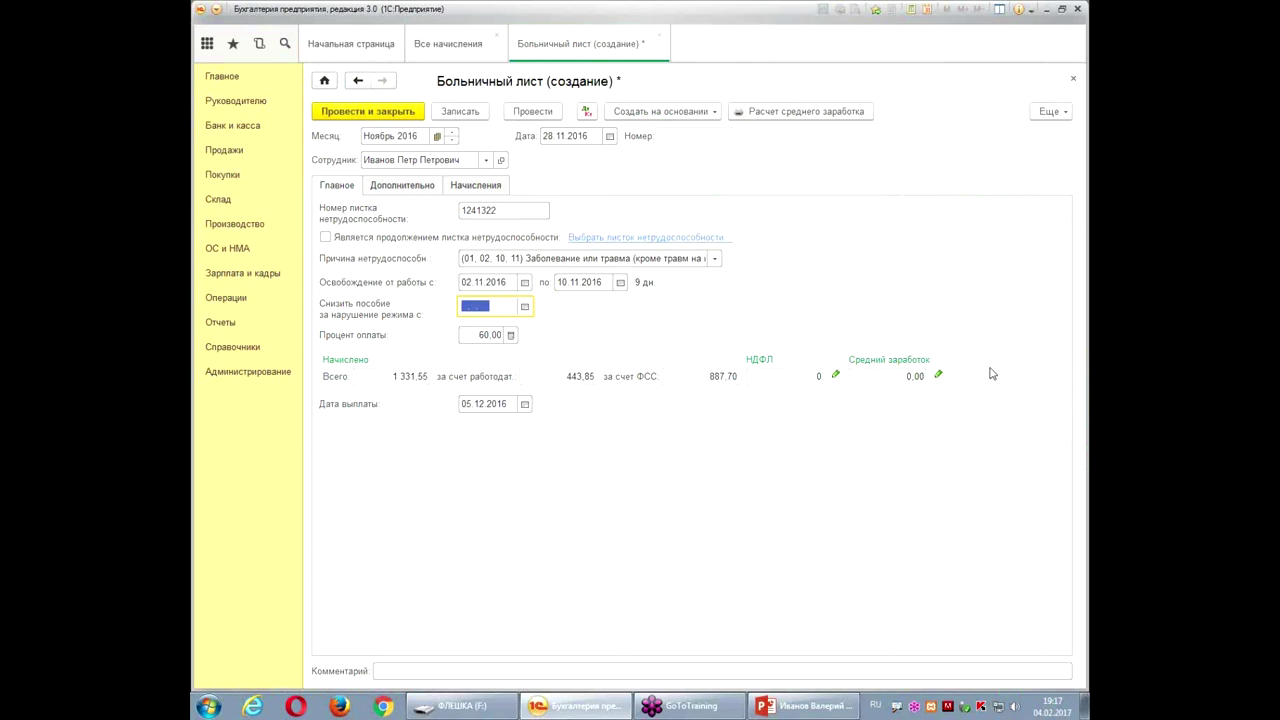
left_click(938, 375)
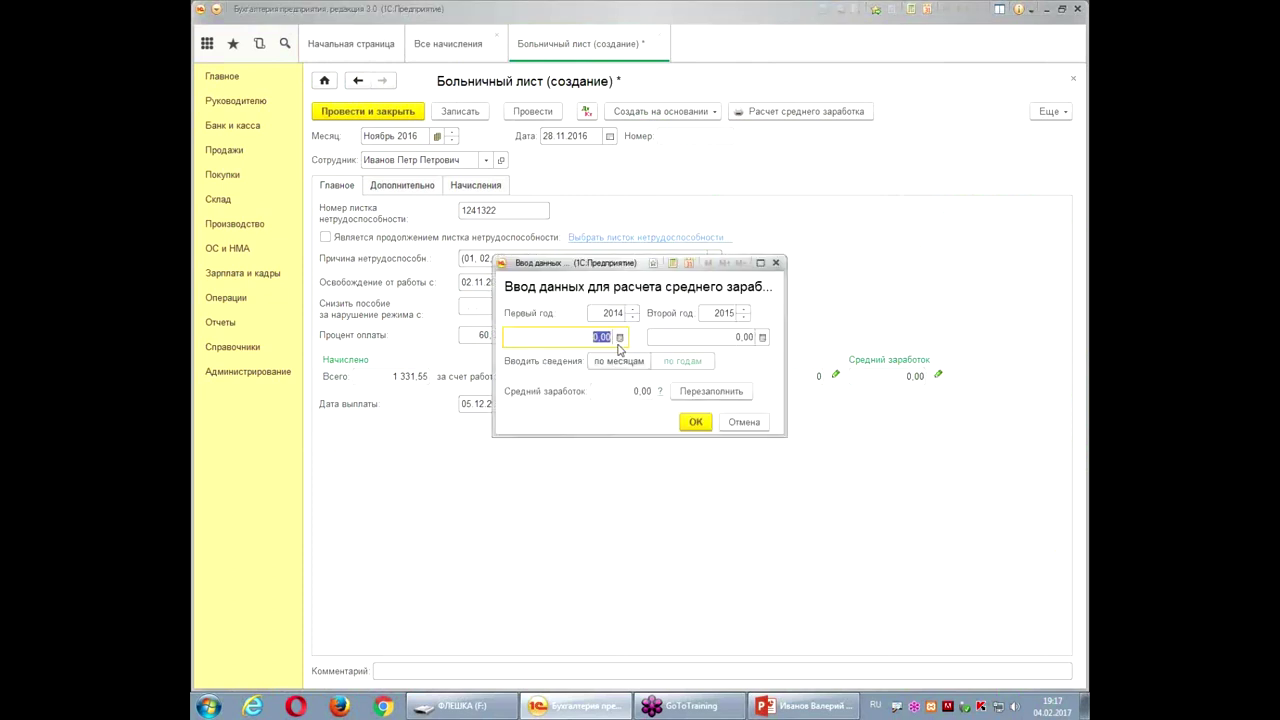
type("2000000")
left_click(692, 337)
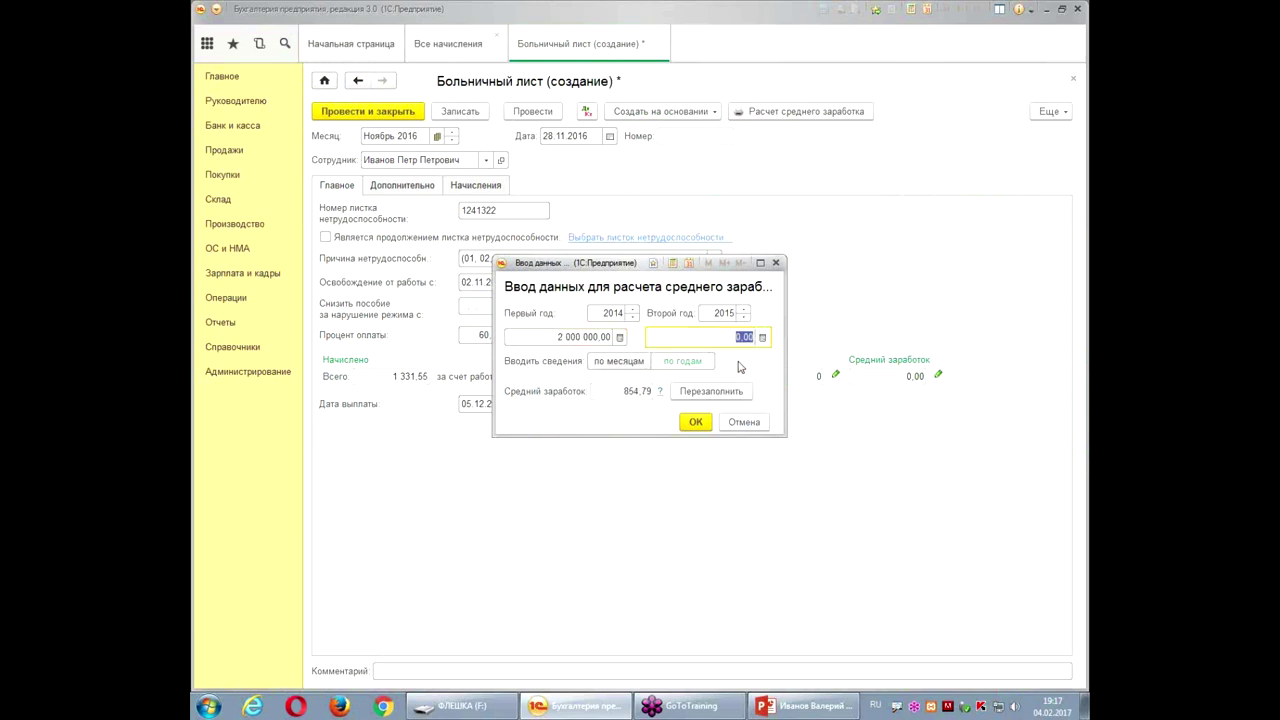
type("5000000")
left_click(694, 423)
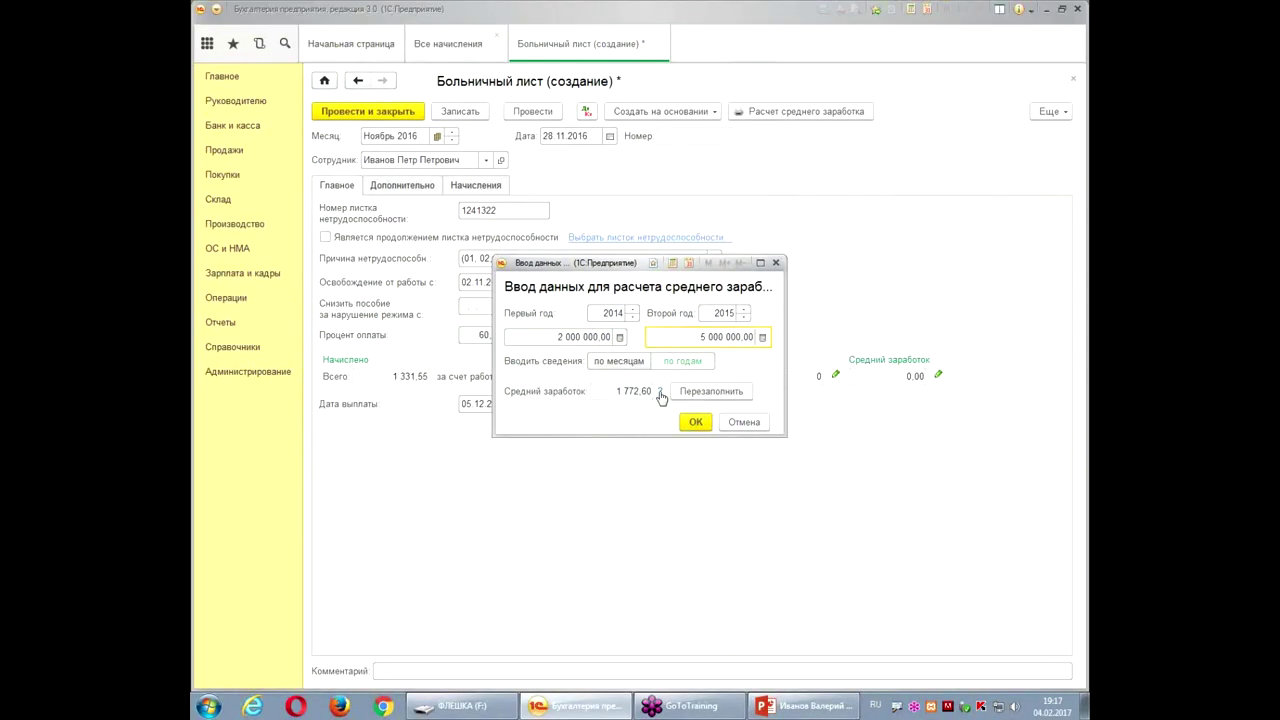
left_click(659, 391)
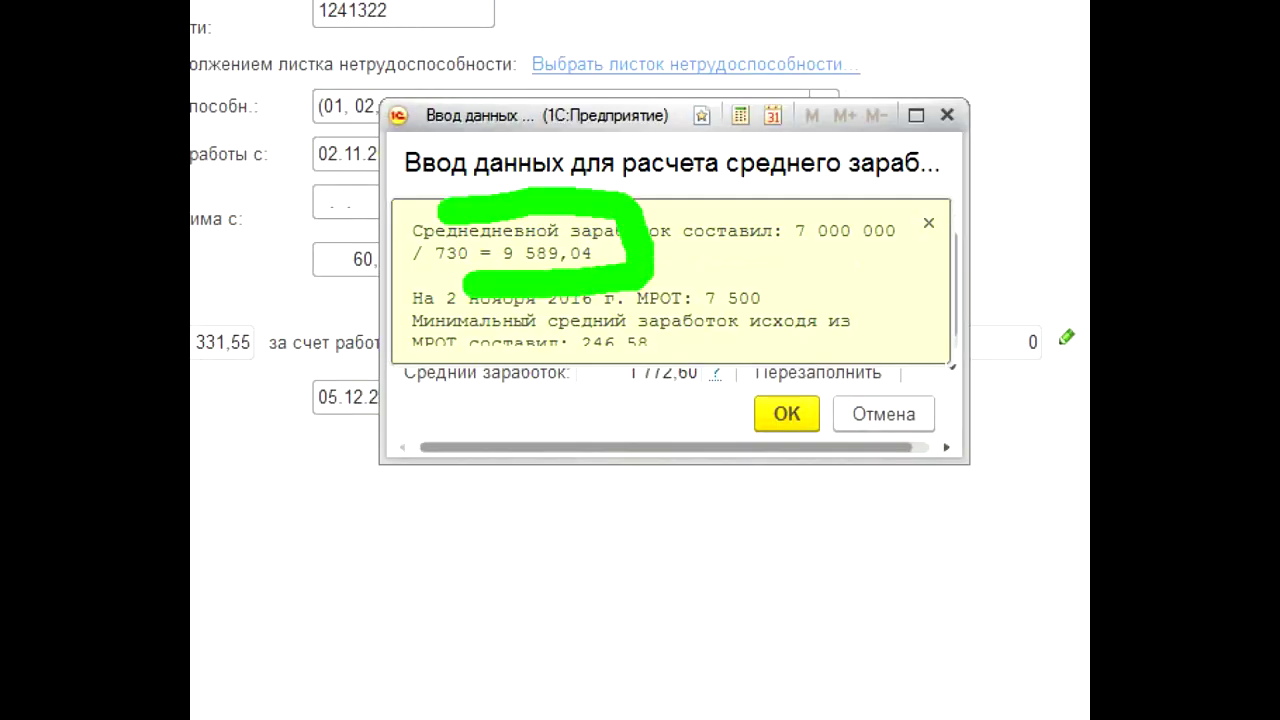
left_click(928, 222)
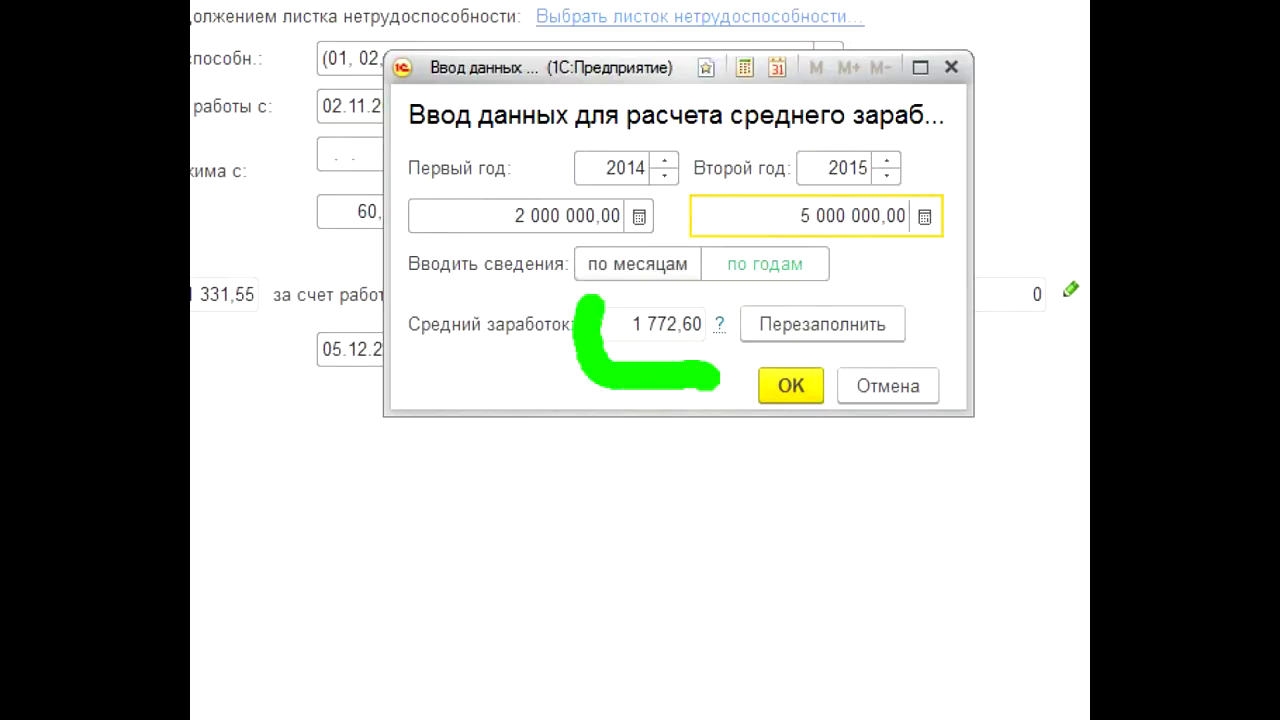
left_click(790, 385)
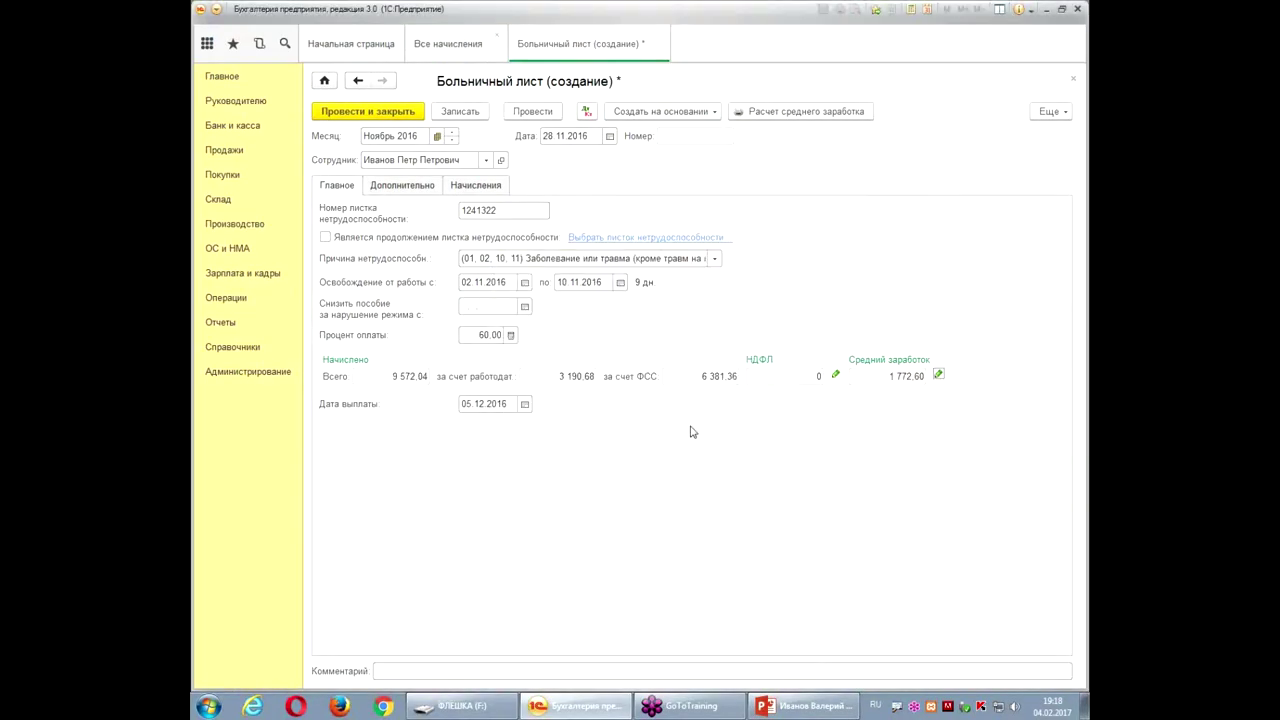
- Set the sick leave payment percentage to 100
double_click(494, 341)
type("100")
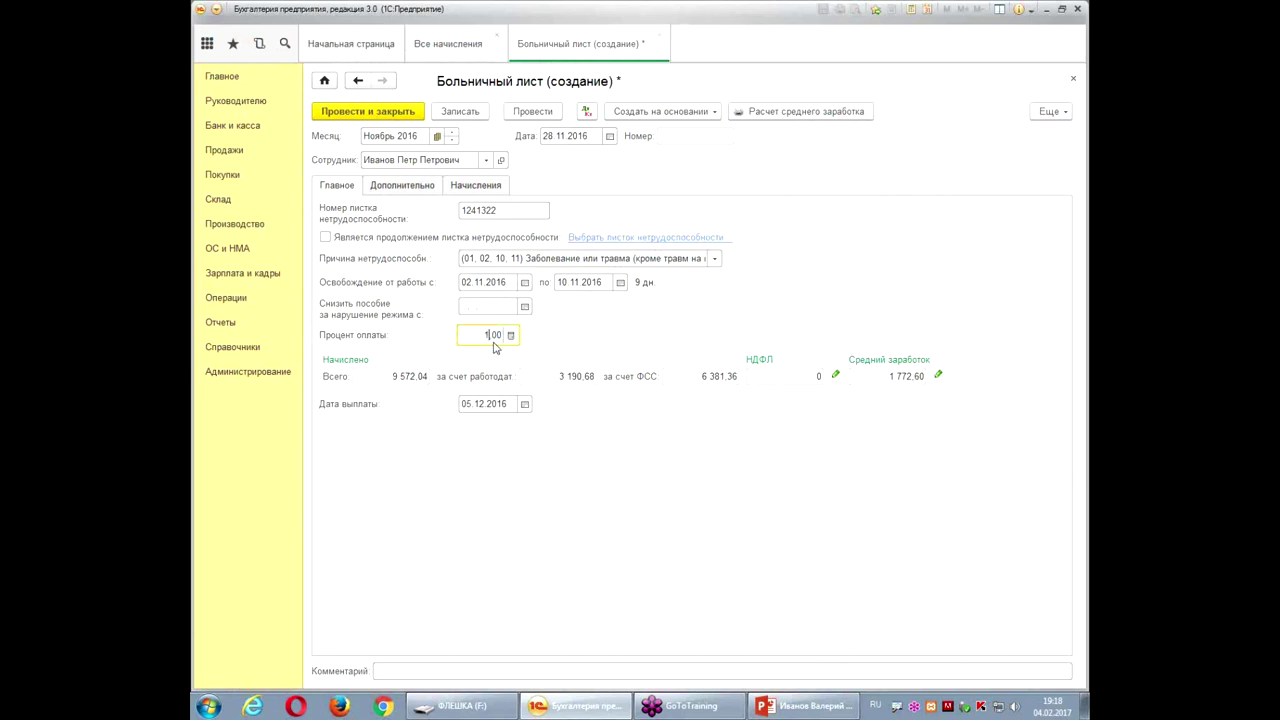
key("Tab")
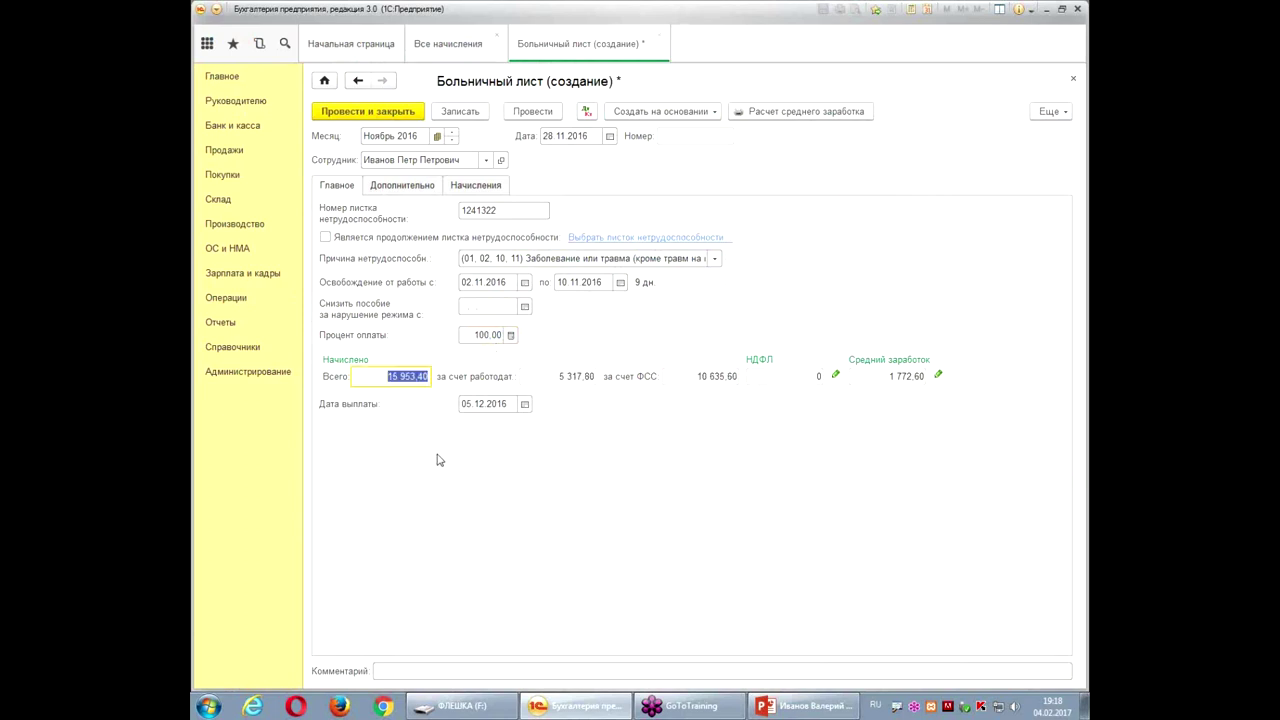
left_click_drag(668, 236, 988, 232)
mouse_move(480, 320)
left_mouse_down()
mouse_move(375, 300)
mouse_move(472, 345)
mouse_move(478, 318)
left_mouse_up()
- Change the release-from-work period to run from 01.11.2016 to 30.11.2016
left_click(548, 190)
type("01")
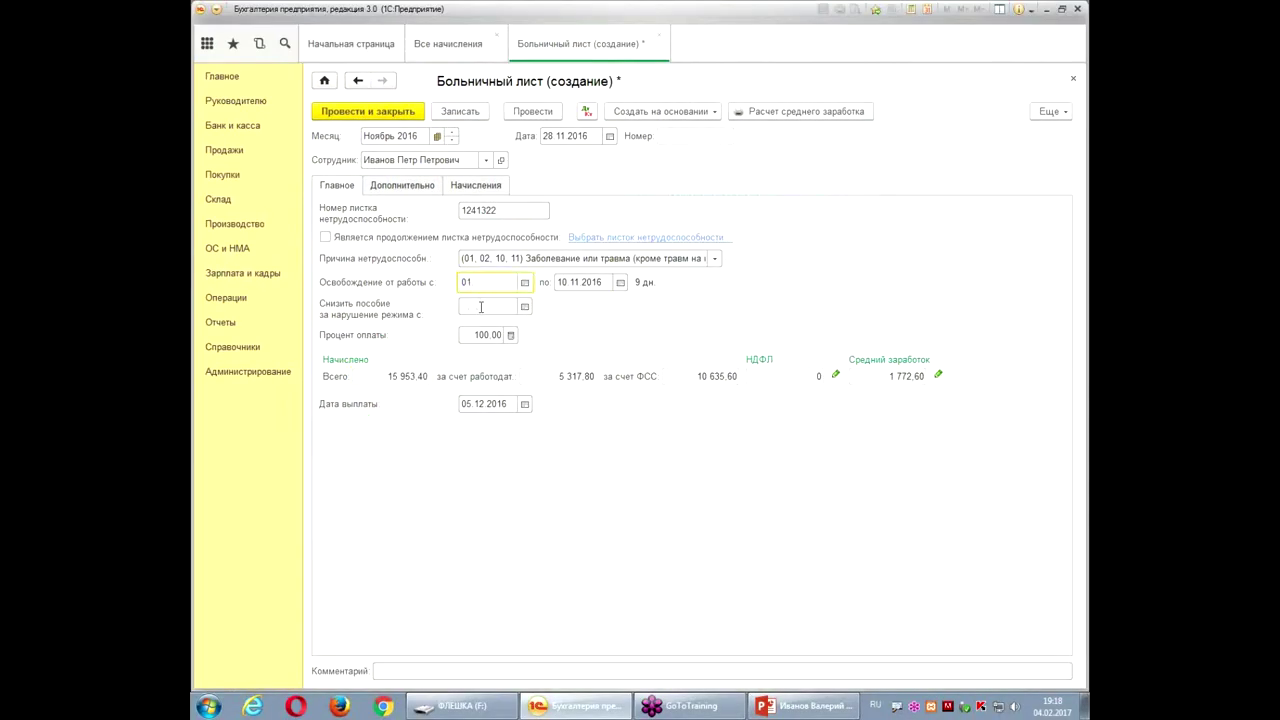
type(".11.2016")
key("Tab")
type("3")
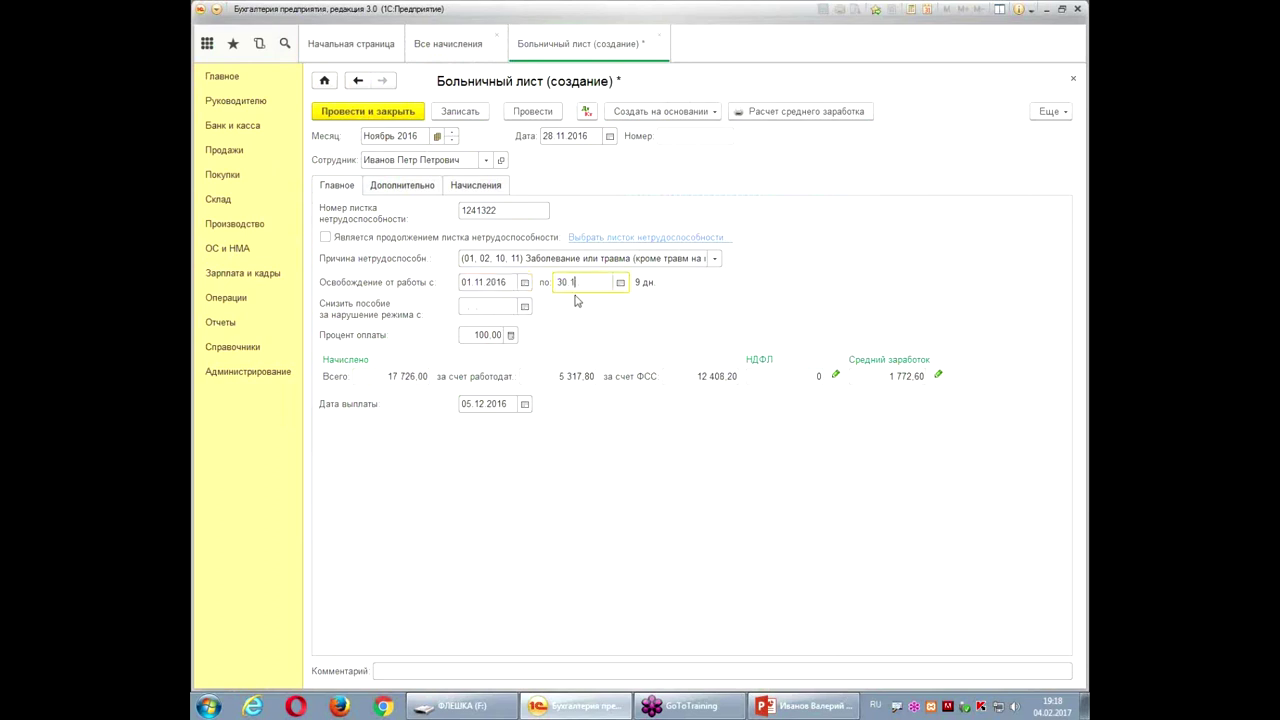
type("0.11.2016")
key("Tab")
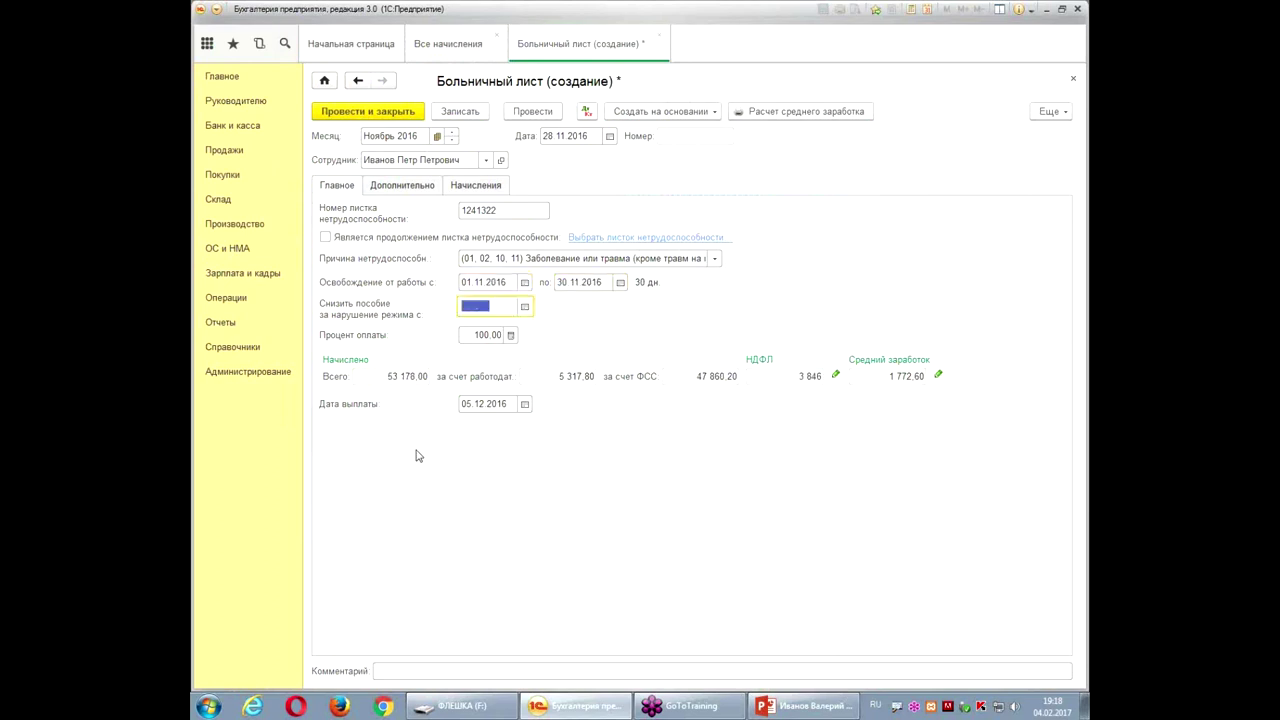
left_click_drag(308, 194, 520, 318)
mouse_move(490, 585)
left_mouse_down()
mouse_move(398, 362)
mouse_move(512, 420)
left_mouse_up()
mouse_move(438, 14)
left_mouse_down()
mouse_move(408, 143)
mouse_move(462, 102)
left_mouse_up()
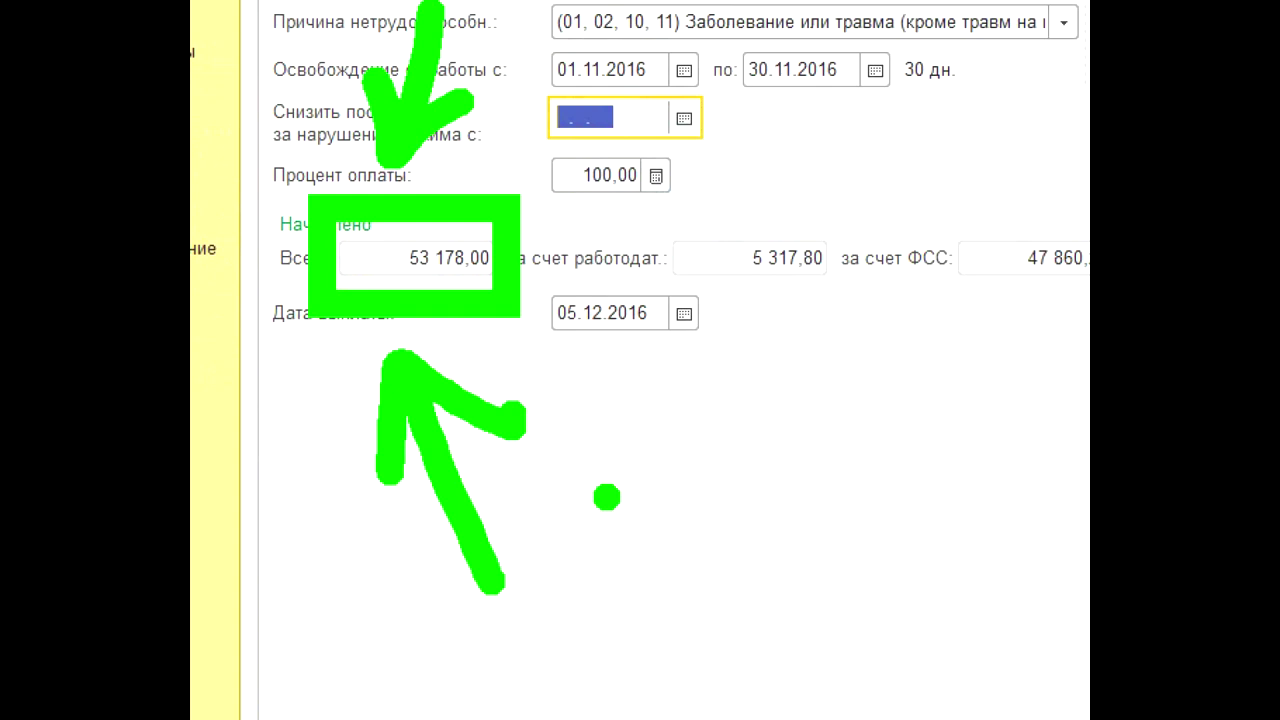
mouse_move(698, 392)
left_mouse_down()
mouse_move(832, 396)
mouse_move(903, 318)
mouse_move(815, 330)
left_mouse_up()
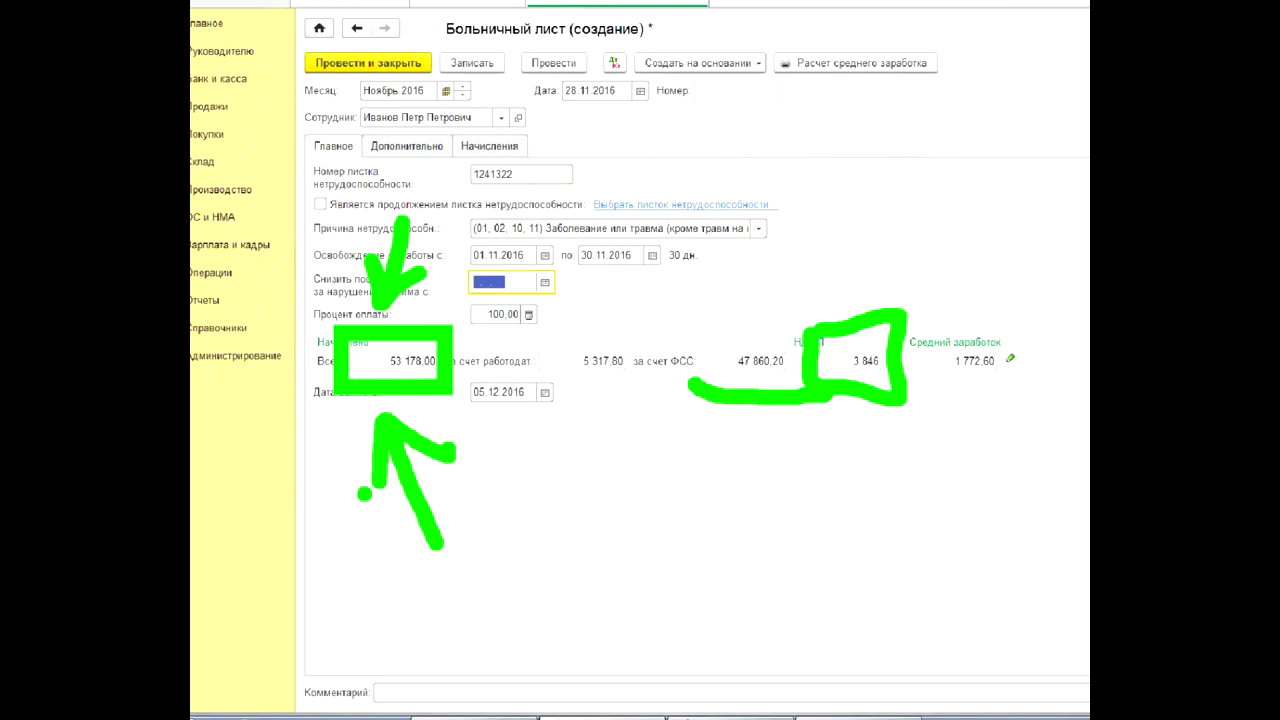
mouse_move(495, 280)
left_mouse_down()
mouse_move(542, 294)
mouse_move(470, 345)
mouse_move(458, 300)
mouse_move(560, 345)
mouse_move(460, 372)
left_mouse_up()
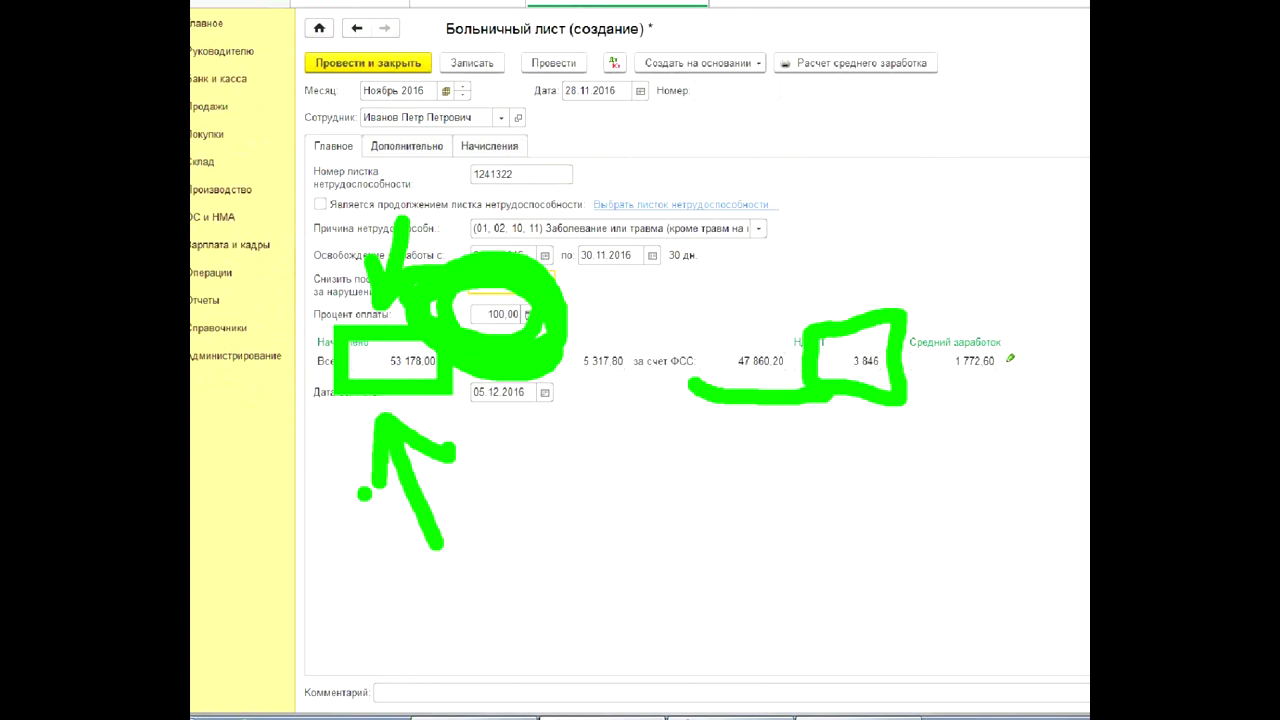
left_click_drag(322, 366, 440, 372)
mouse_move(740, 525)
left_mouse_down()
mouse_move(608, 545)
mouse_move(740, 605)
mouse_move(668, 538)
left_mouse_up()
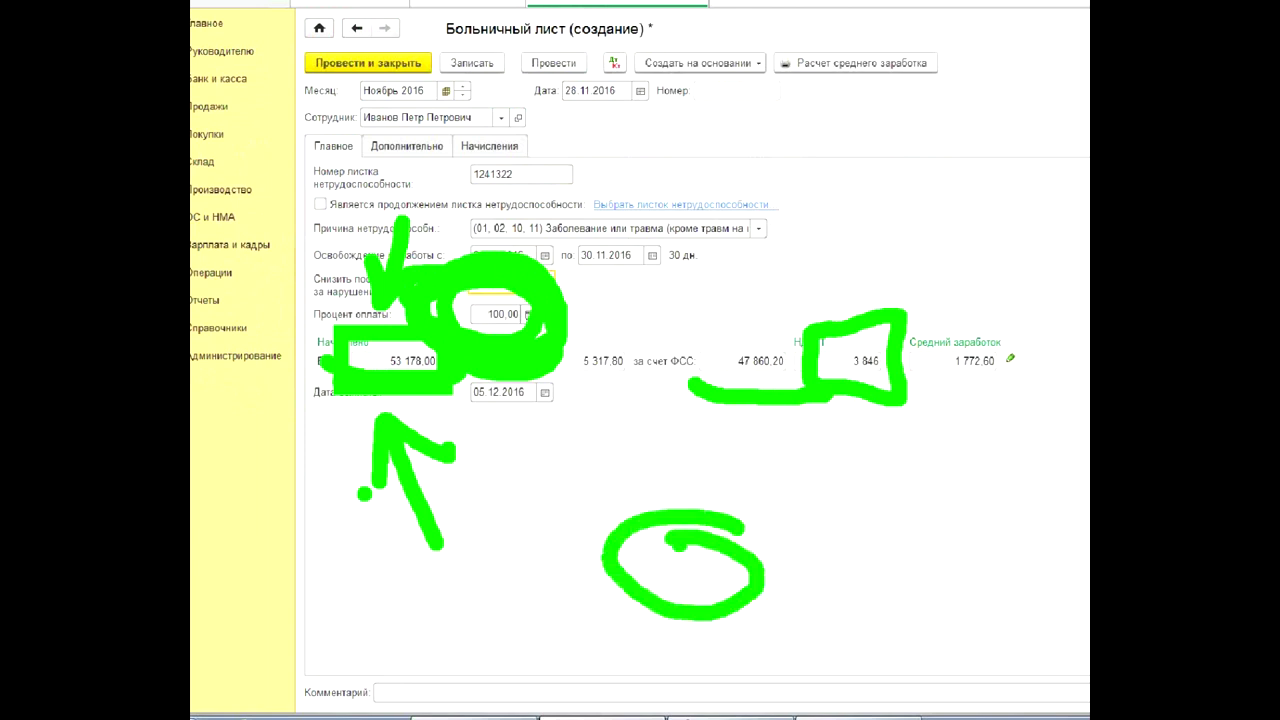
left_click(674, 488)
key("Escape")
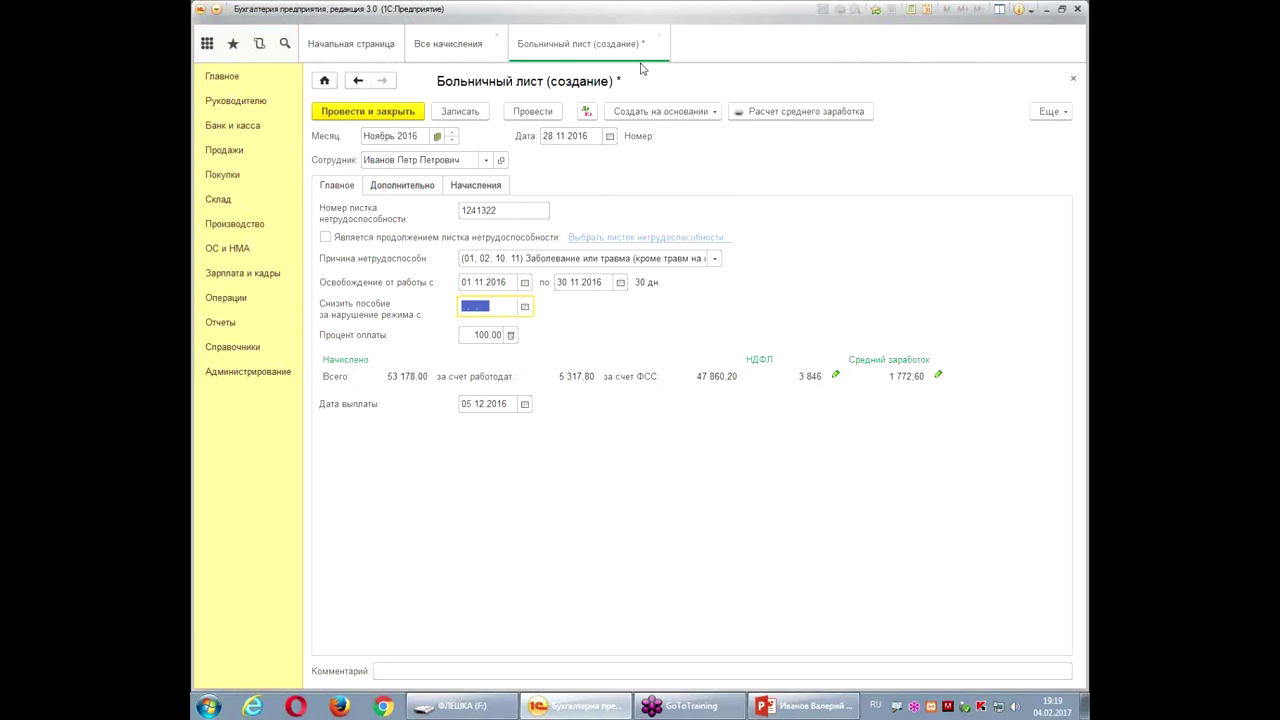
- Discard the unsaved sick leave document and create a new Начисление зарплаты document from the Все начисления list
left_click(659, 36)
left_click(638, 370)
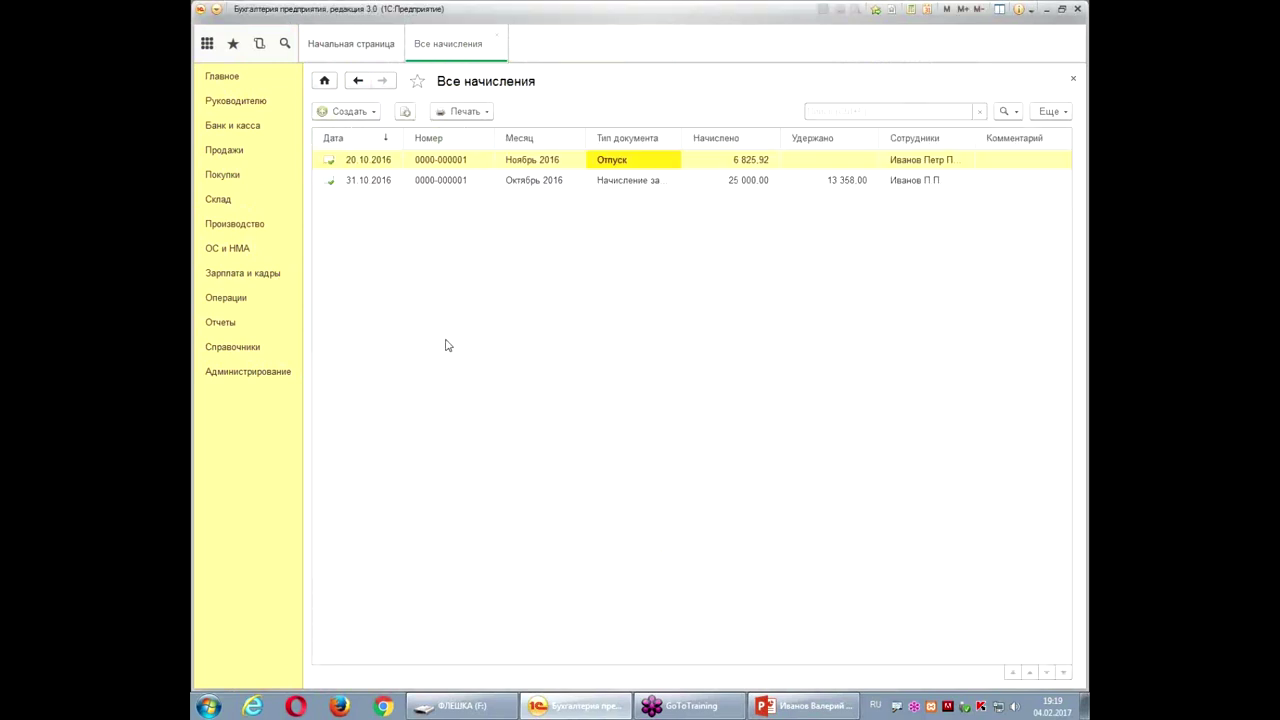
left_click(371, 116)
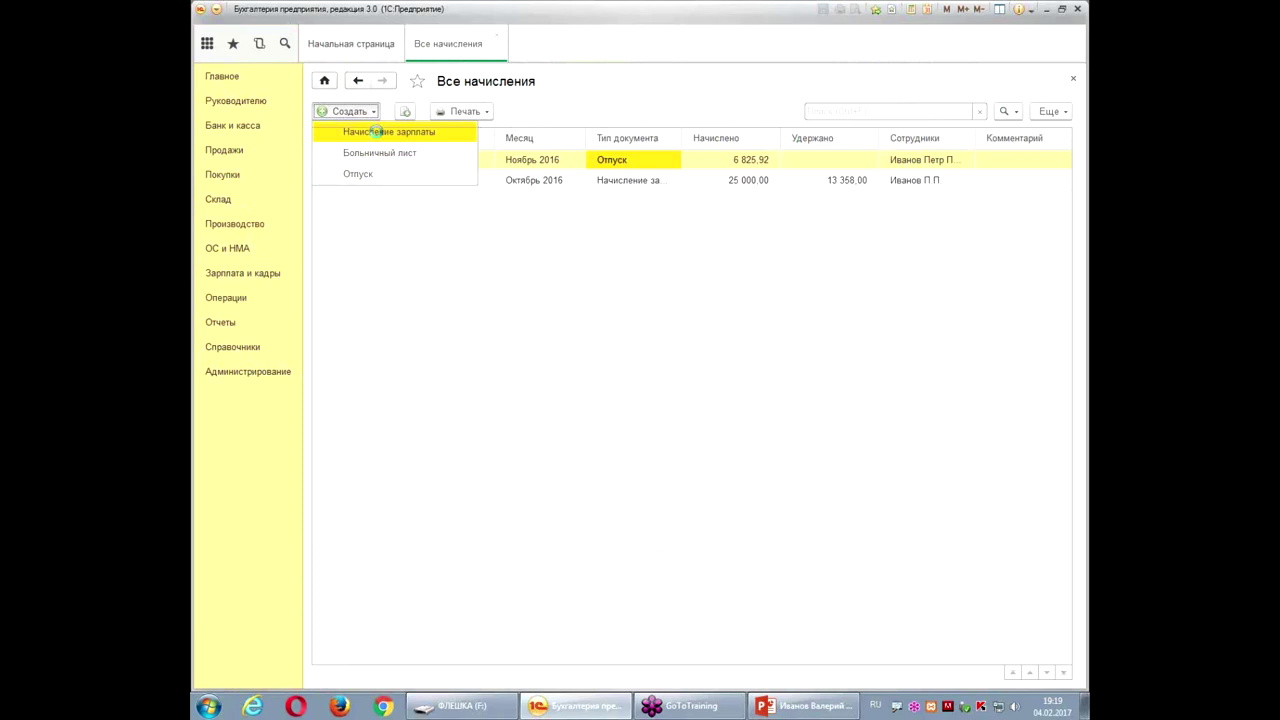
left_click(375, 131)
- Set the accrual month to Ноябрь 2016 and the date to 30.11.2016, and fill the payroll document automatically
left_click(487, 141)
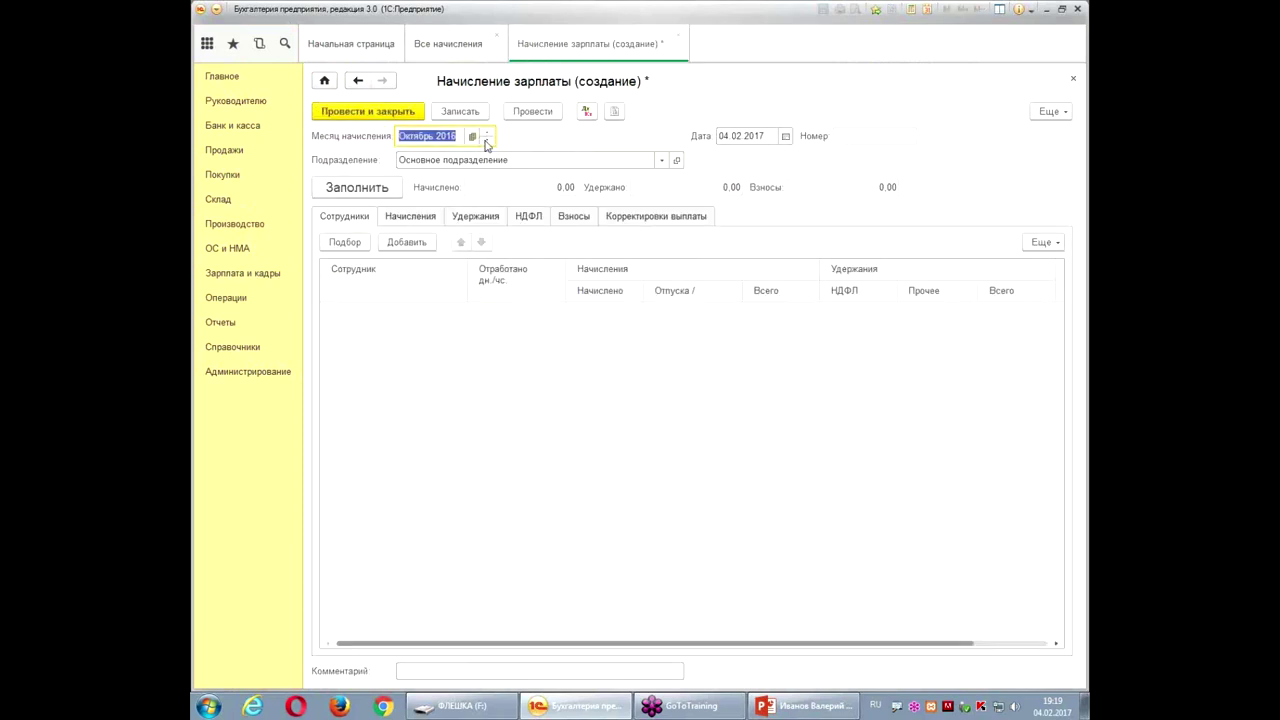
left_click(487, 133)
left_click(745, 143)
type("301")
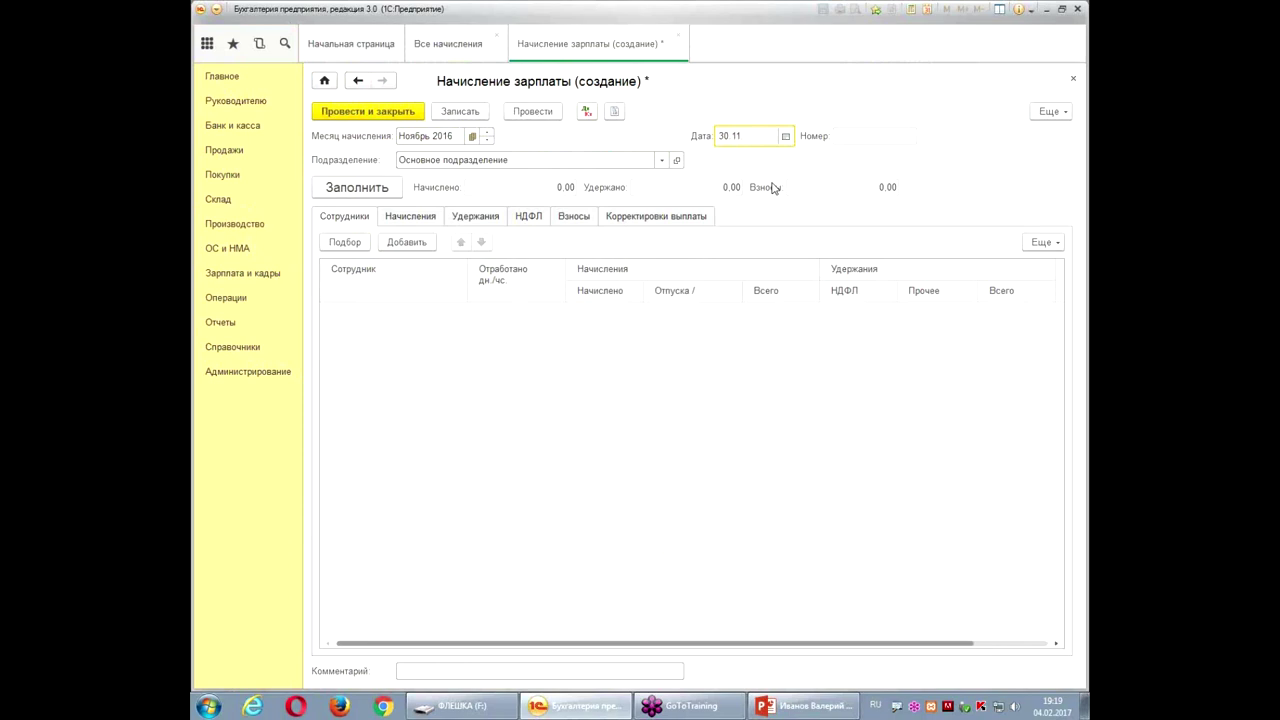
key("Tab")
left_click(338, 187)
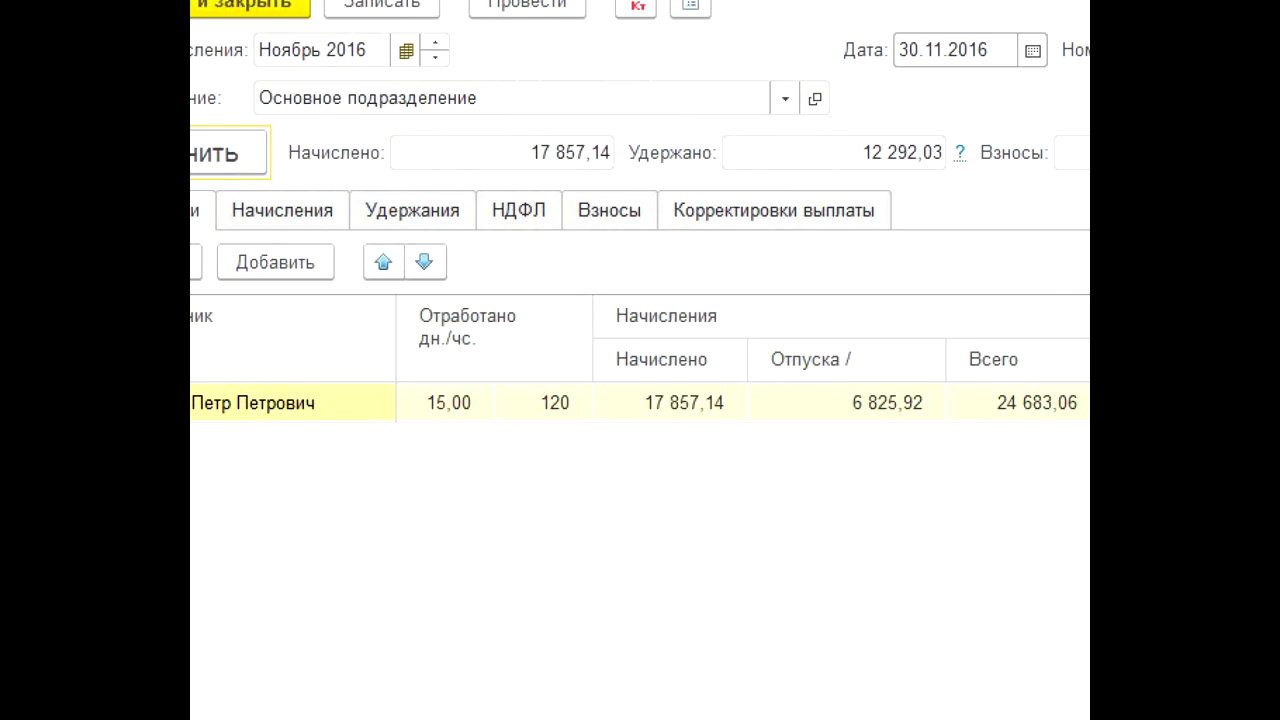
mouse_move(348, 418)
left_mouse_down()
mouse_move(346, 397)
mouse_move(617, 425)
mouse_move(621, 437)
left_mouse_up()
mouse_move(443, 362)
left_mouse_down()
mouse_move(456, 268)
mouse_move(785, 340)
left_mouse_up()
mouse_move(700, 488)
left_mouse_down()
mouse_move(770, 522)
mouse_move(740, 552)
left_mouse_up()
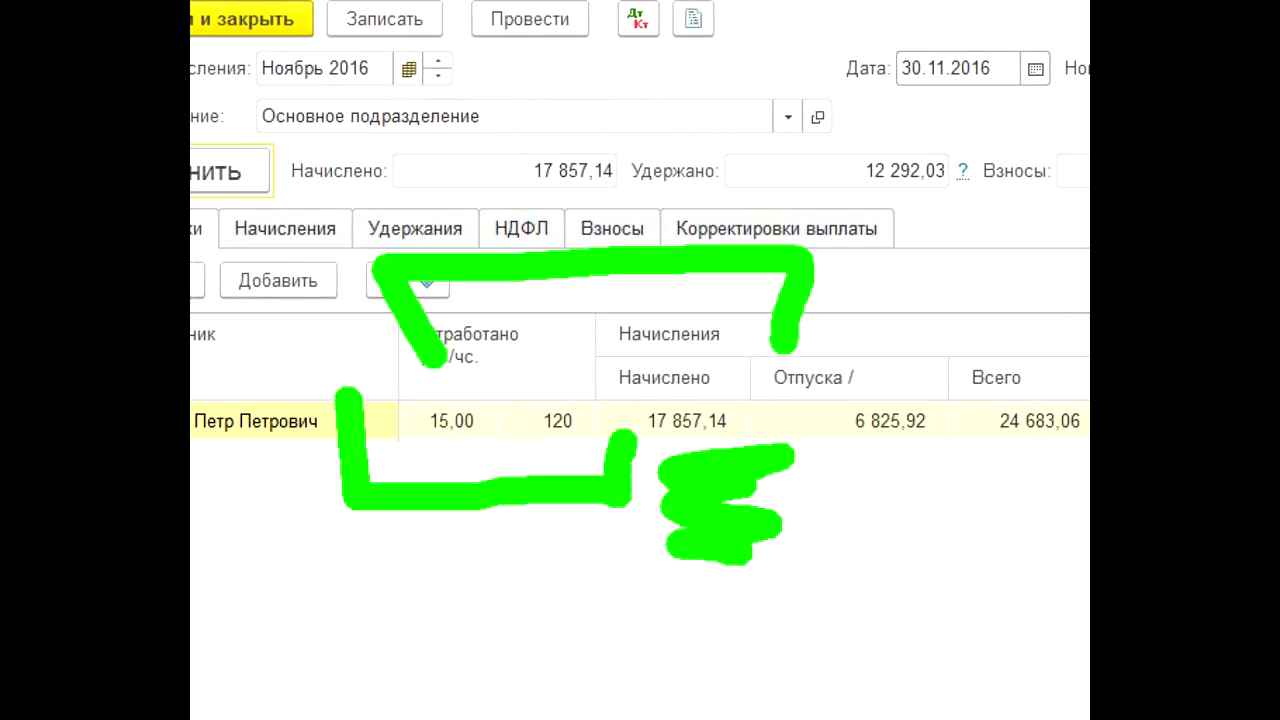
mouse_move(945, 584)
left_mouse_down()
mouse_move(935, 482)
mouse_move(965, 497)
left_mouse_up()
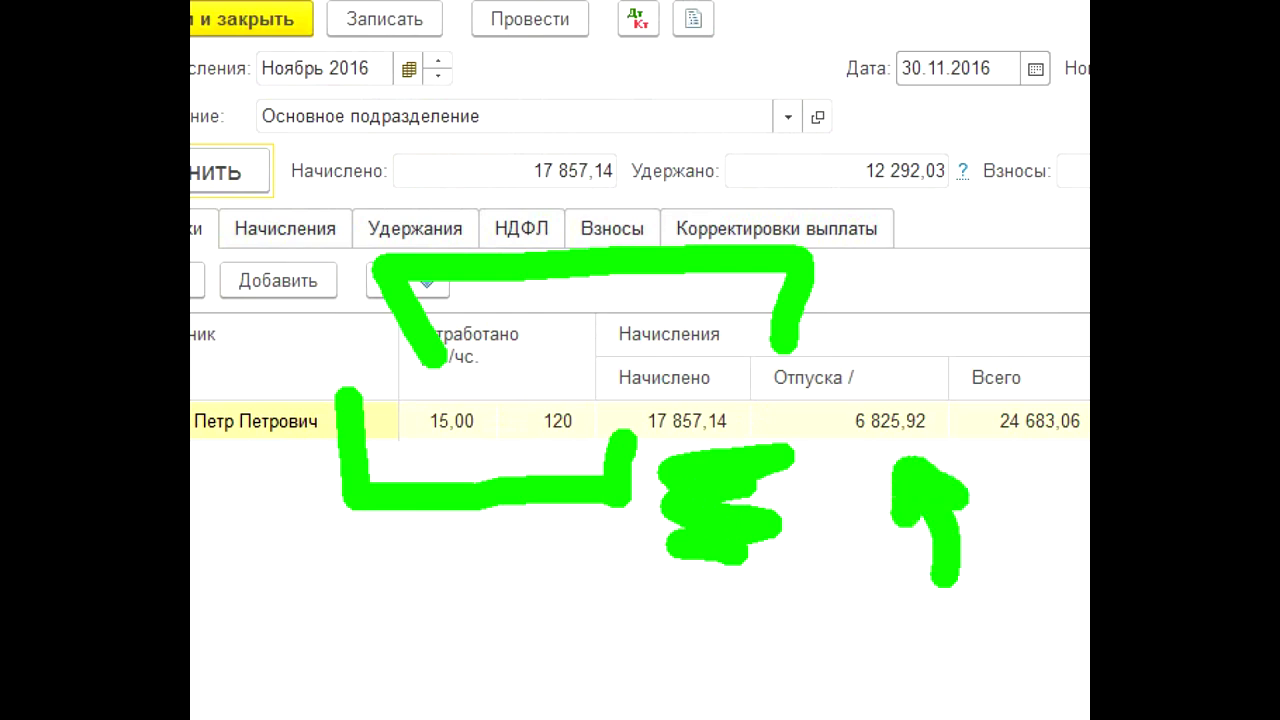
mouse_move(641, 275)
left_mouse_down()
mouse_move(901, 440)
mouse_move(641, 276)
left_mouse_up()
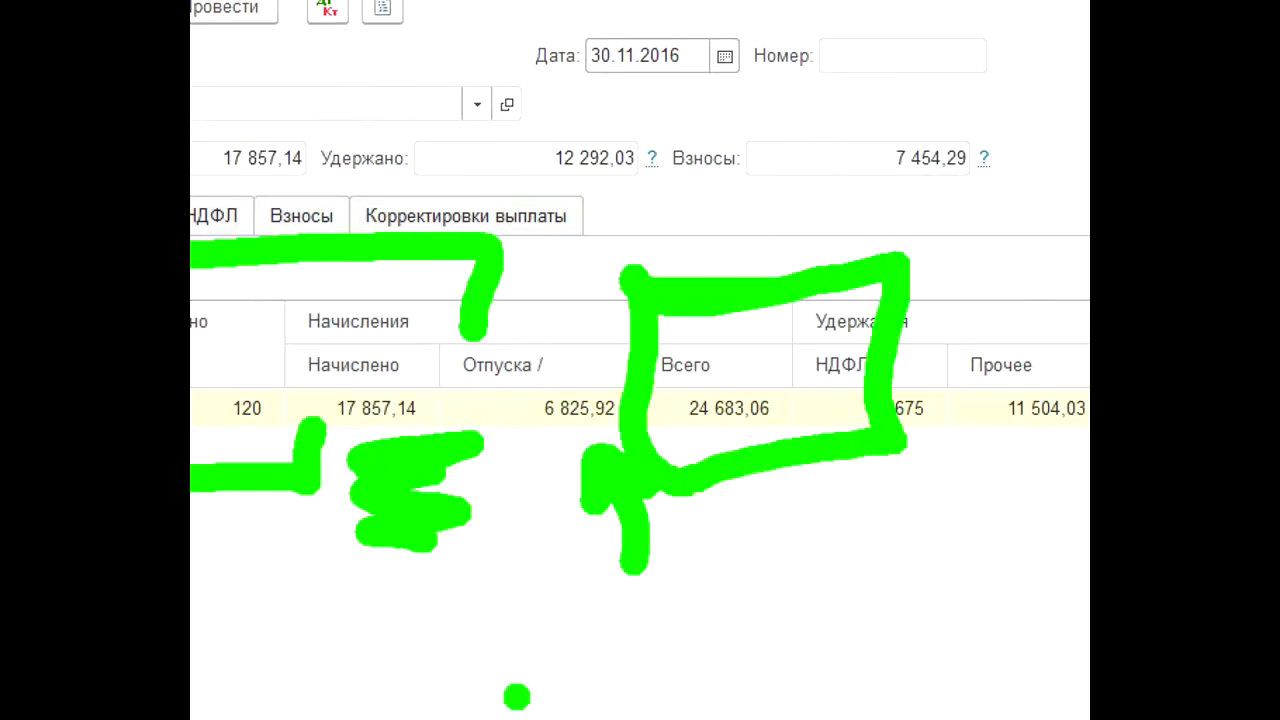
key("Escape")
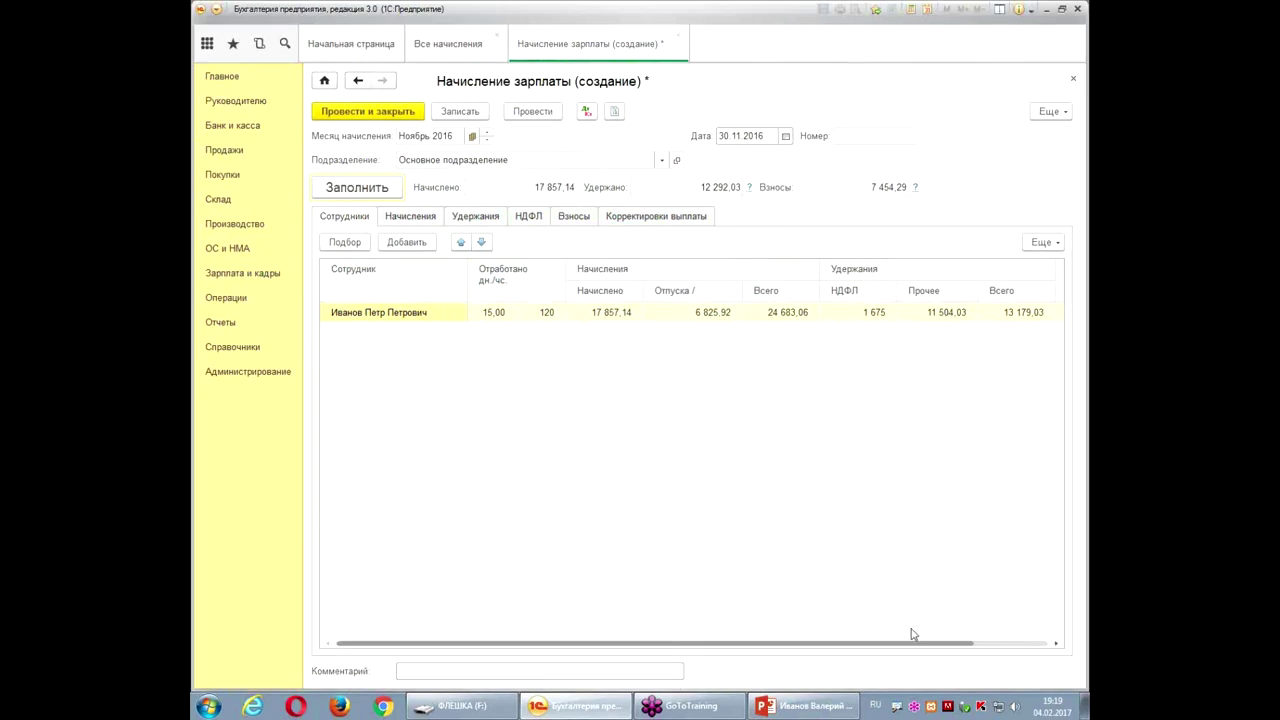
- Examine the payroll document's deductions, НДФЛ with its standard deduction codes, and payment corrections
left_click(476, 216)
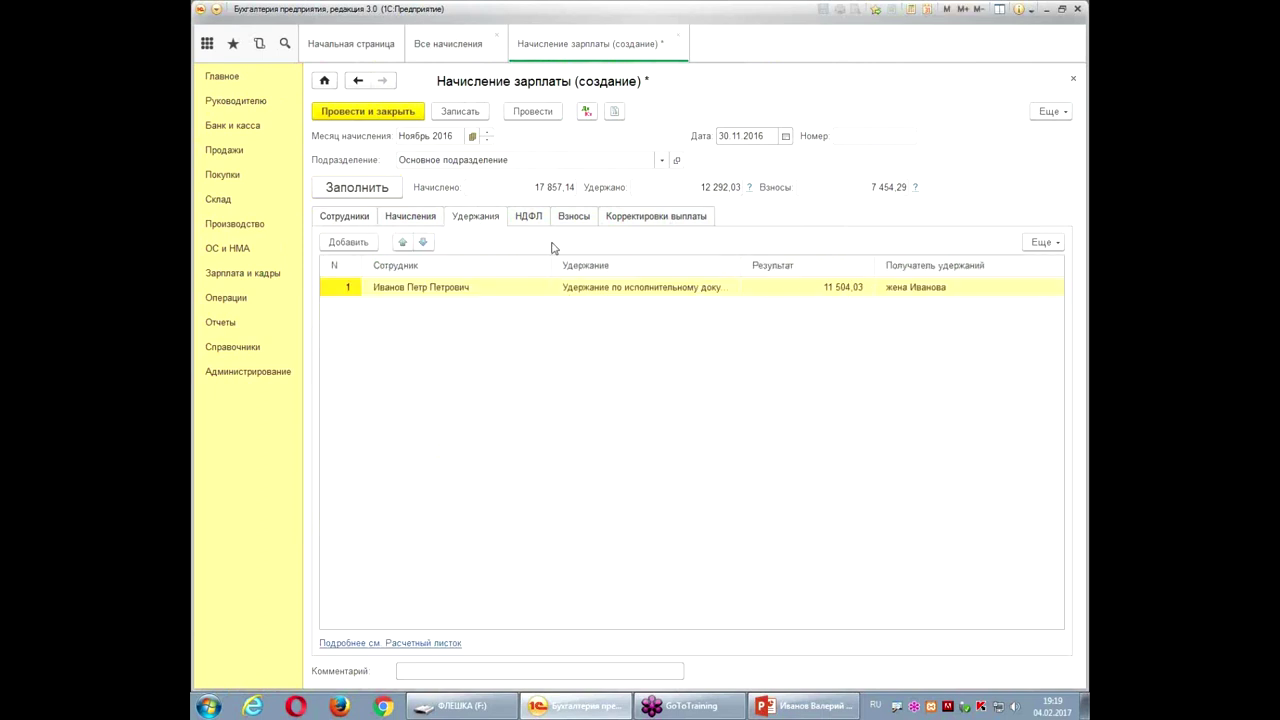
left_click(532, 217)
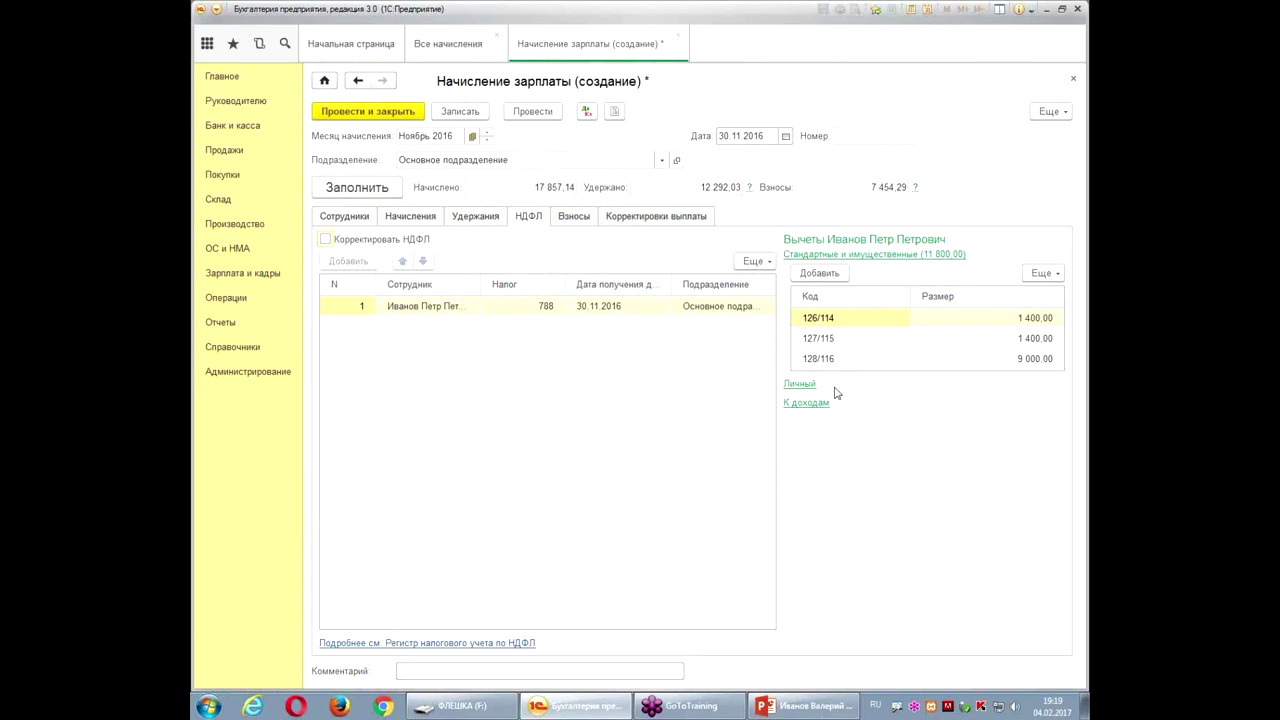
left_click(926, 324)
left_click(924, 349)
left_click(904, 366)
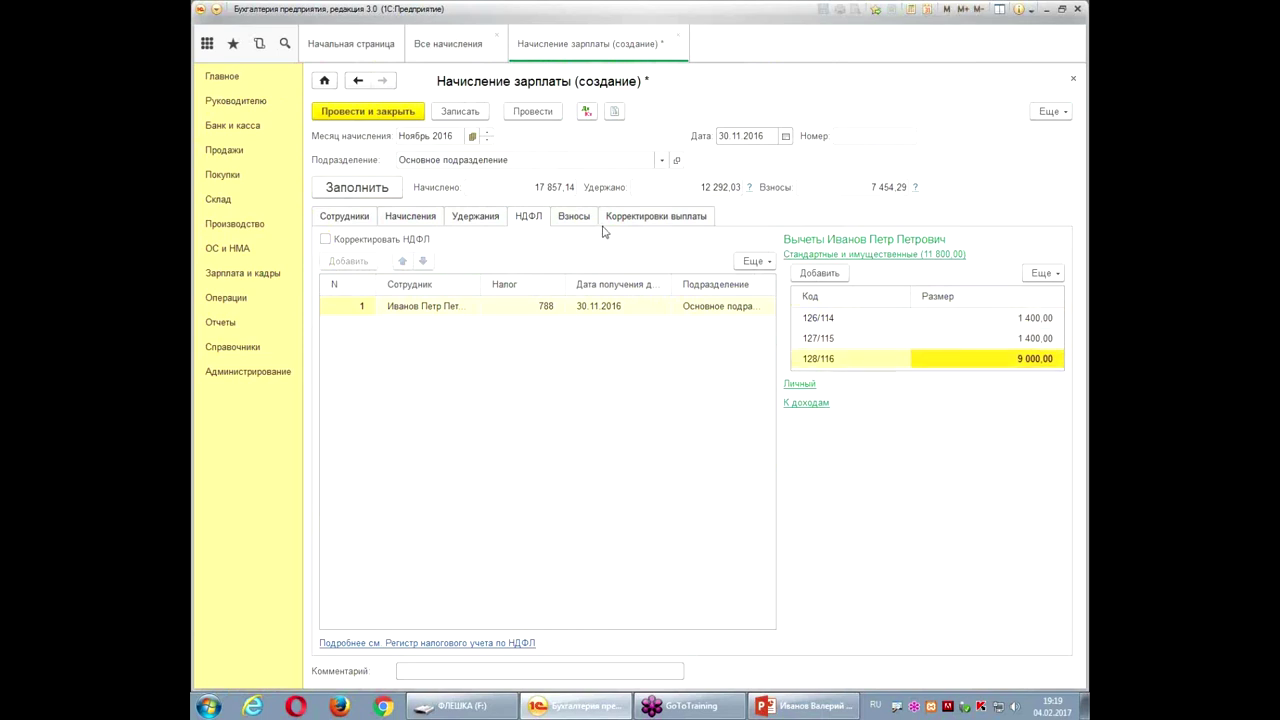
left_click(586, 218)
left_click(585, 220)
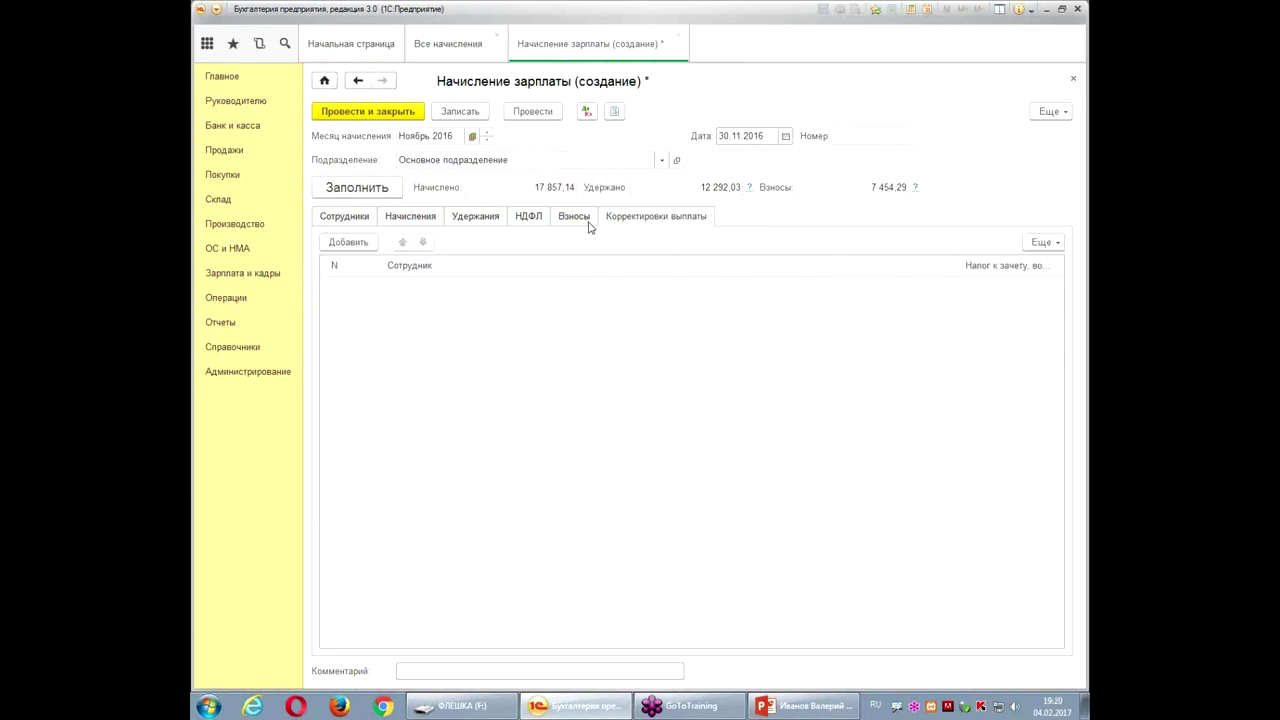
left_click(535, 220)
left_click(480, 220)
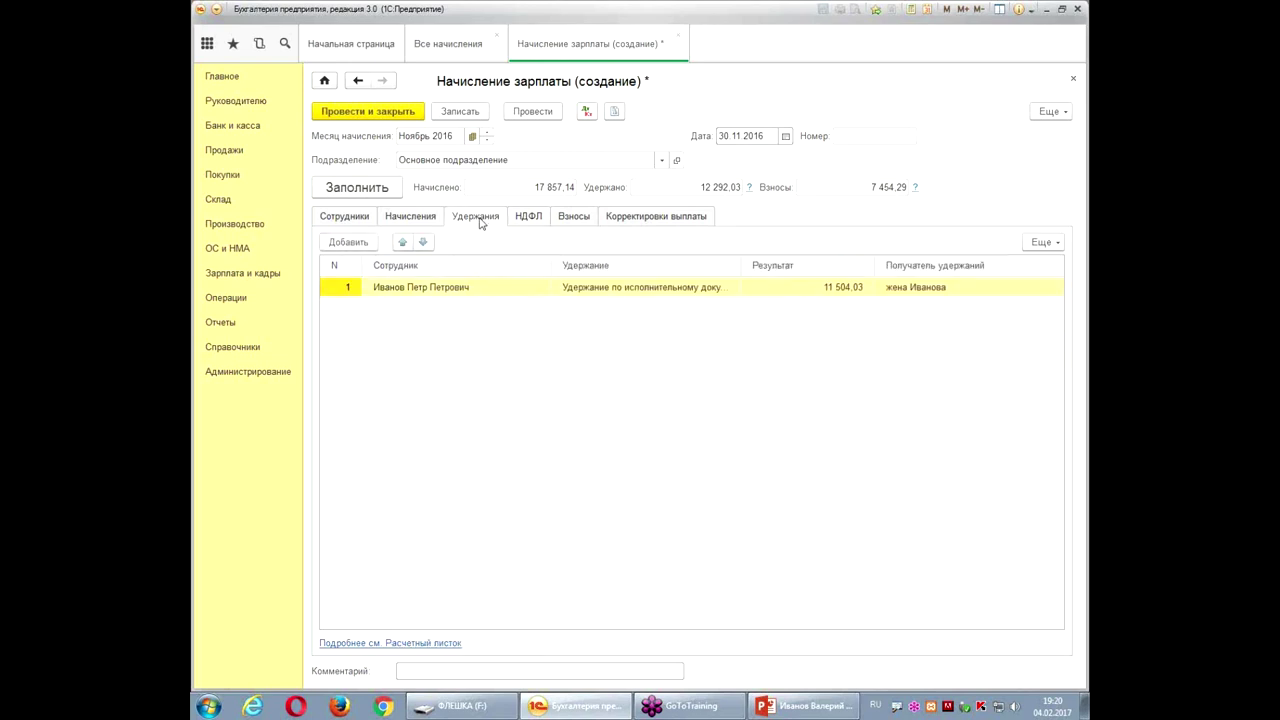
- Check the employee's accrued and vacation amounts, and look through the accruals, deductions and НДФЛ details again
left_click(366, 218)
left_click(594, 315)
left_click(677, 316)
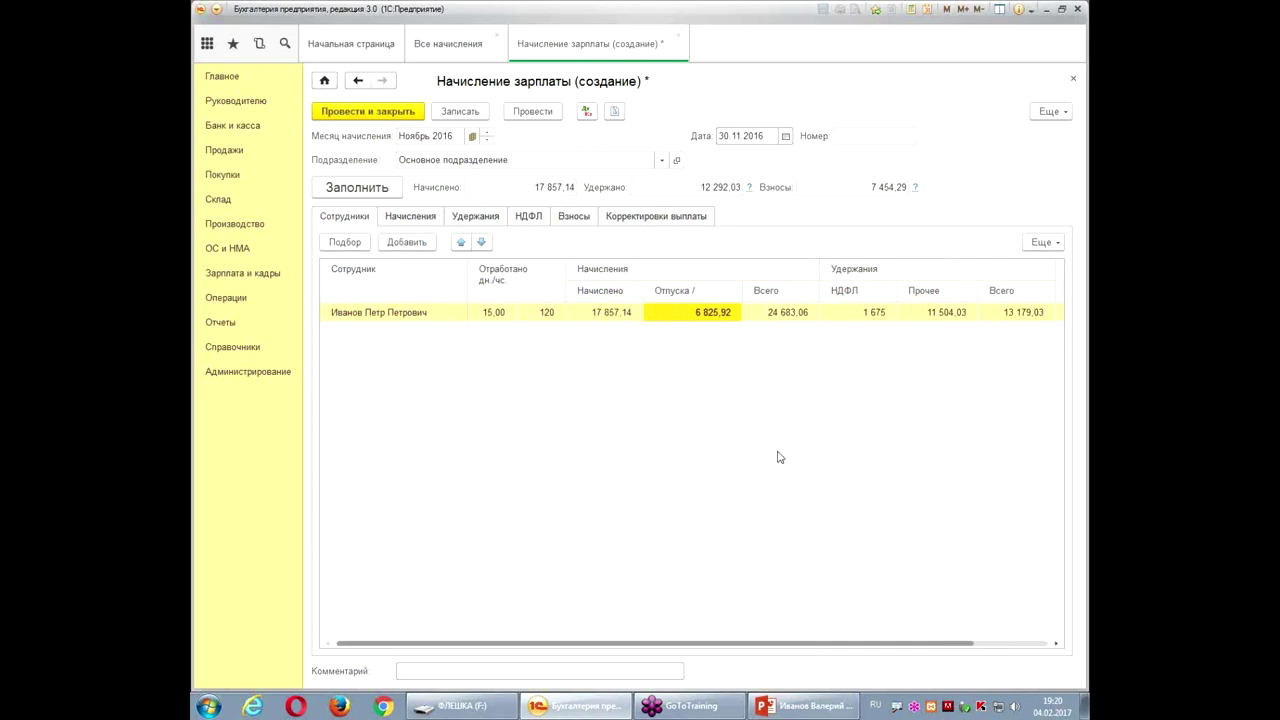
left_click_drag(793, 642, 949, 643)
left_click(423, 218)
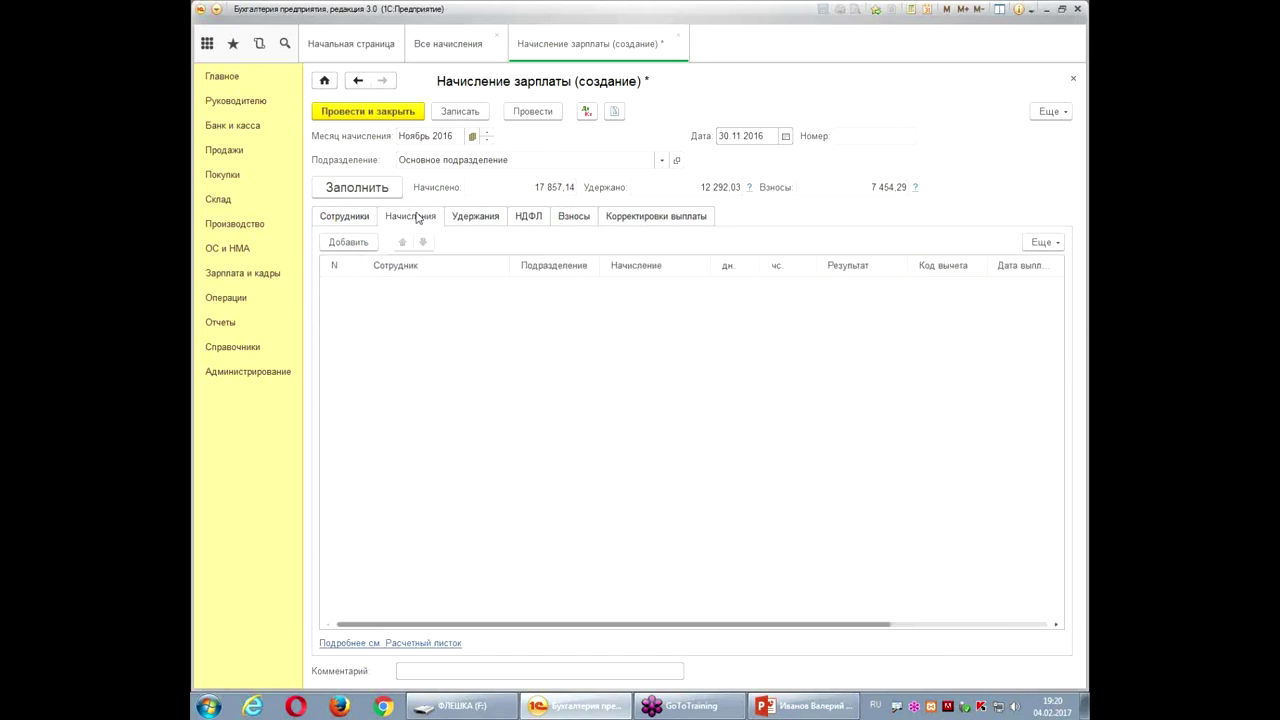
left_click(474, 220)
left_click(527, 222)
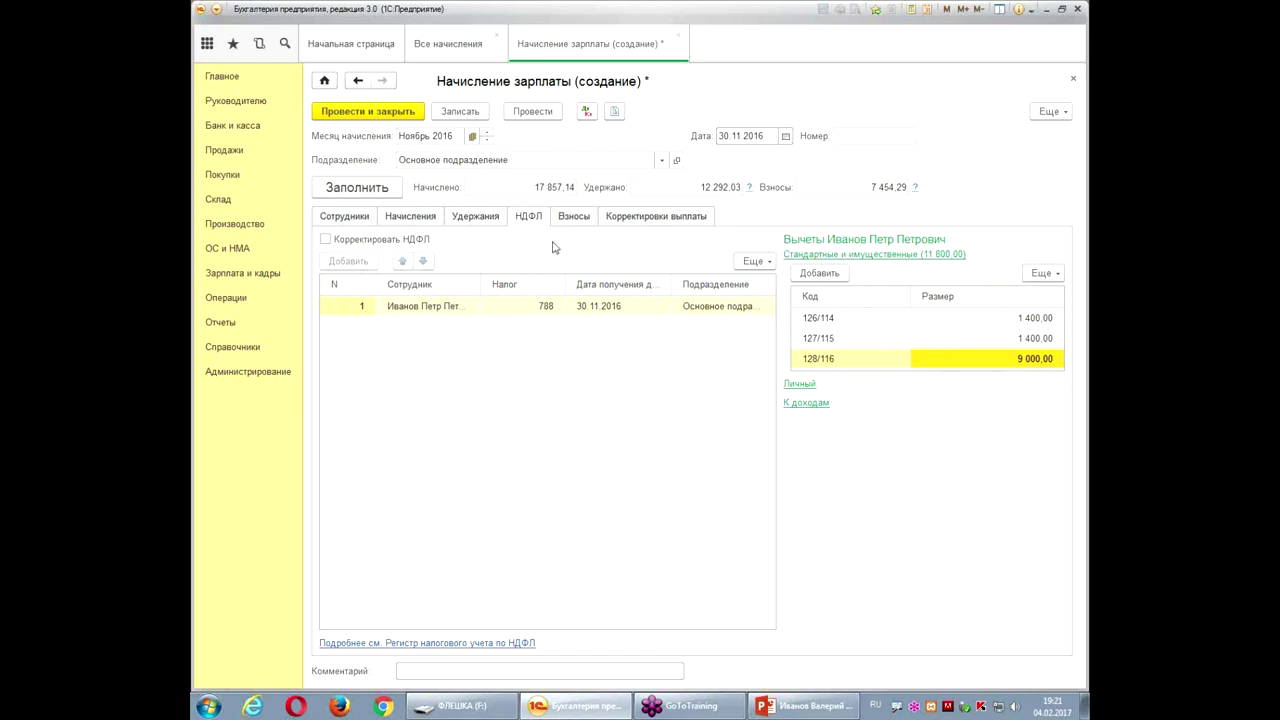
- Post the November payroll document and review its accounting entries and register movements
left_click(586, 112)
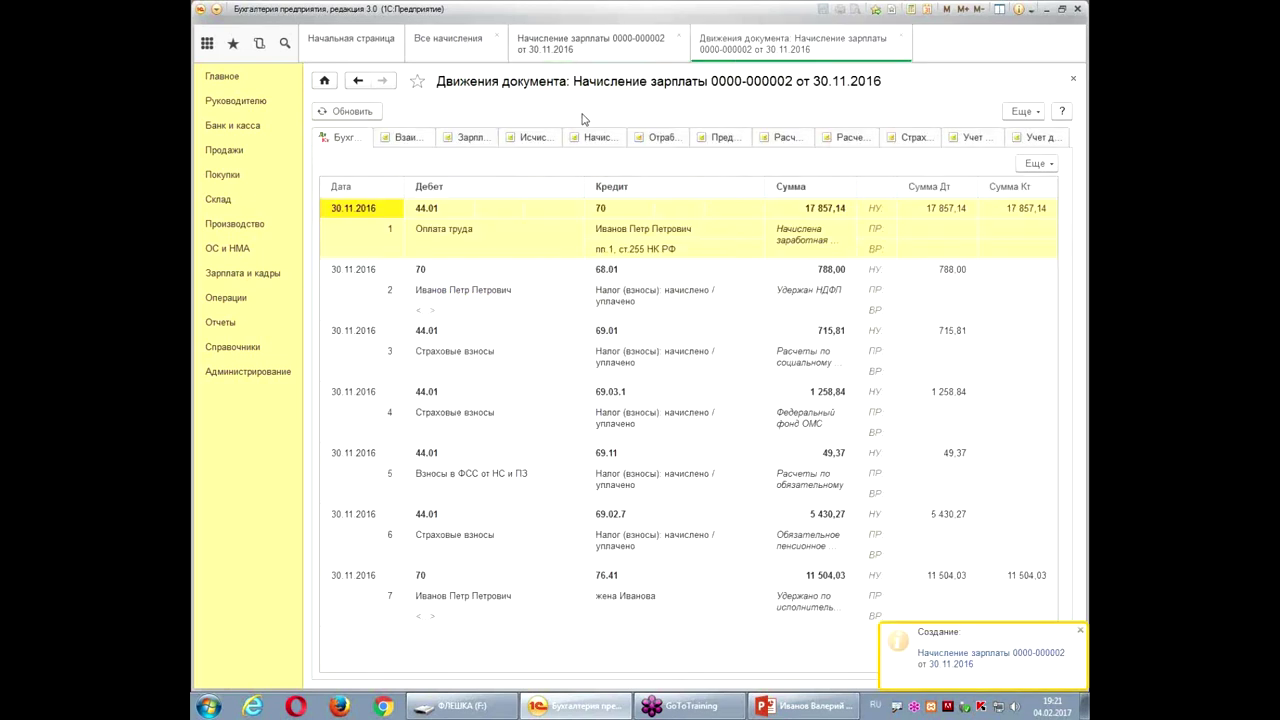
left_click(471, 137)
left_click(540, 140)
left_click(595, 139)
left_click(665, 140)
left_click(728, 140)
left_click(781, 140)
left_click(835, 140)
left_click(909, 138)
left_click(1035, 138)
left_click(965, 142)
left_click(850, 142)
left_click(785, 140)
left_click(722, 140)
left_click(531, 145)
left_click(403, 145)
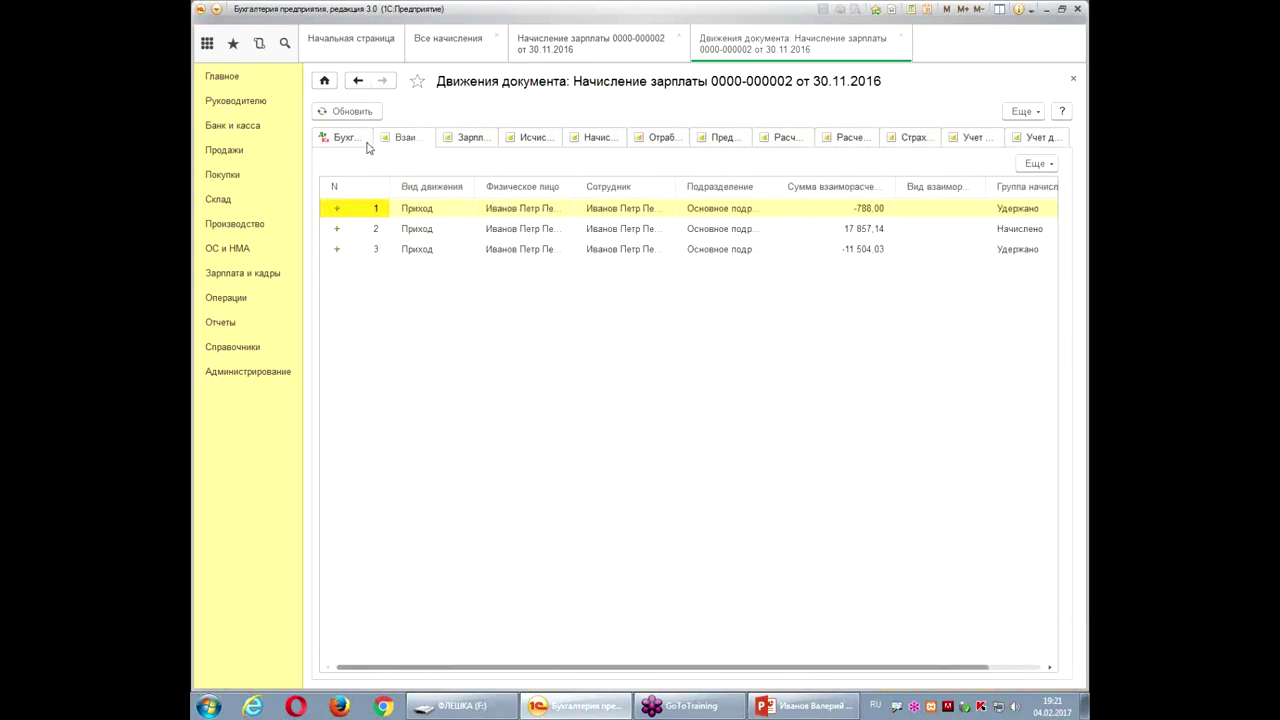
mouse_move(242, 110)
left_mouse_down()
mouse_move(757, 429)
mouse_move(1076, 545)
left_mouse_up()
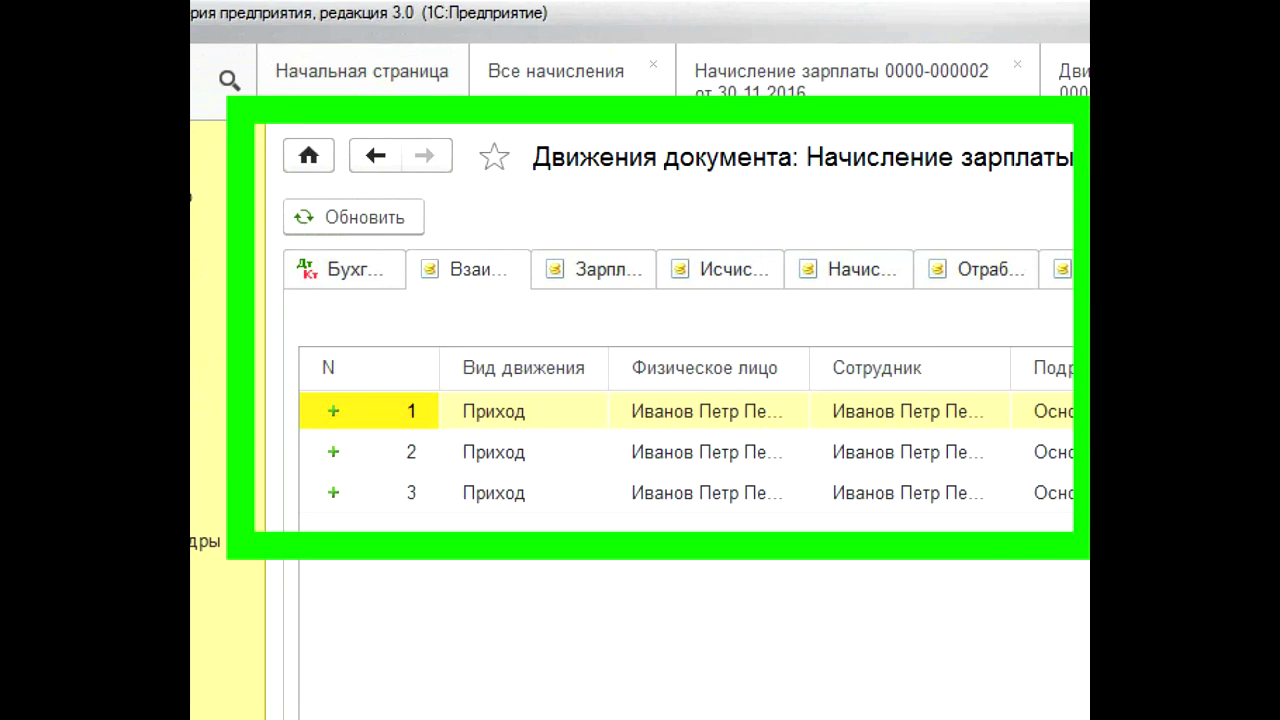
left_click_drag(410, 152, 568, 256)
left_click_drag(448, 108, 545, 88)
mouse_move(636, 192)
left_mouse_down()
mouse_move(1050, 236)
mouse_move(1088, 228)
left_mouse_up()
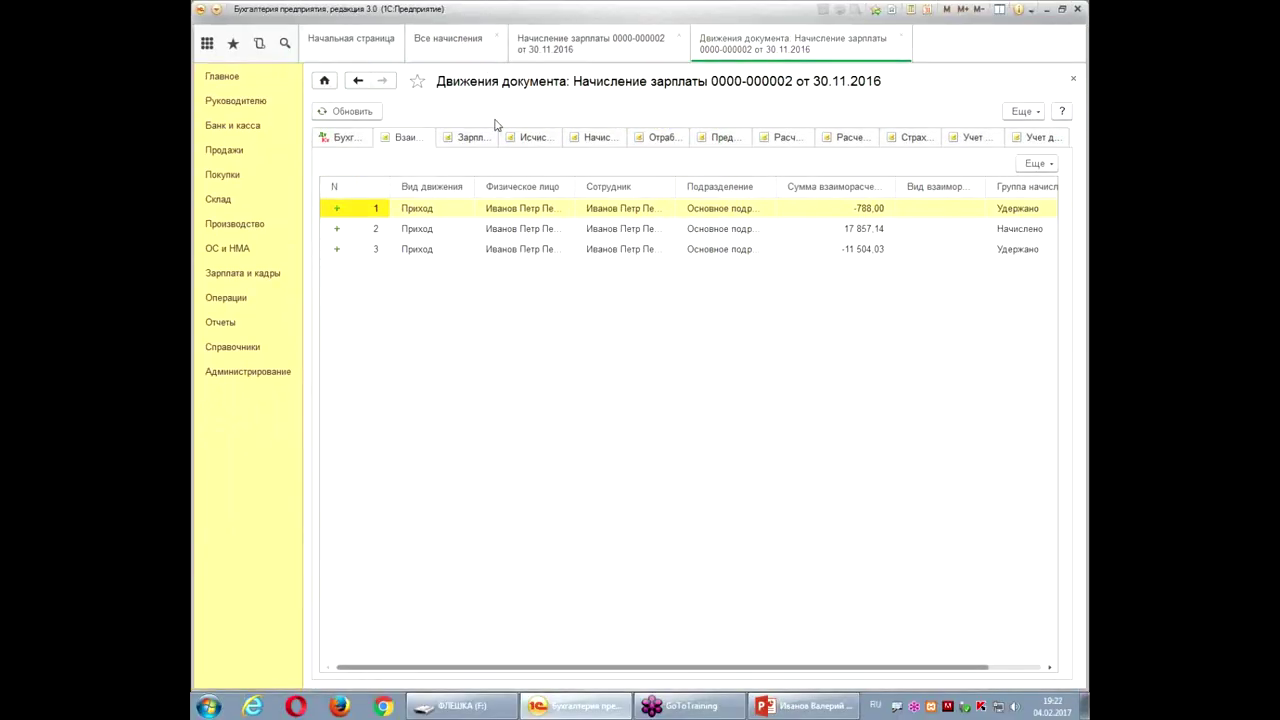
- Add the register Авансовые платежи иностранцев по НДФЛ to the displayed movements, view it, and close the movements and the payroll document
left_click(1018, 112)
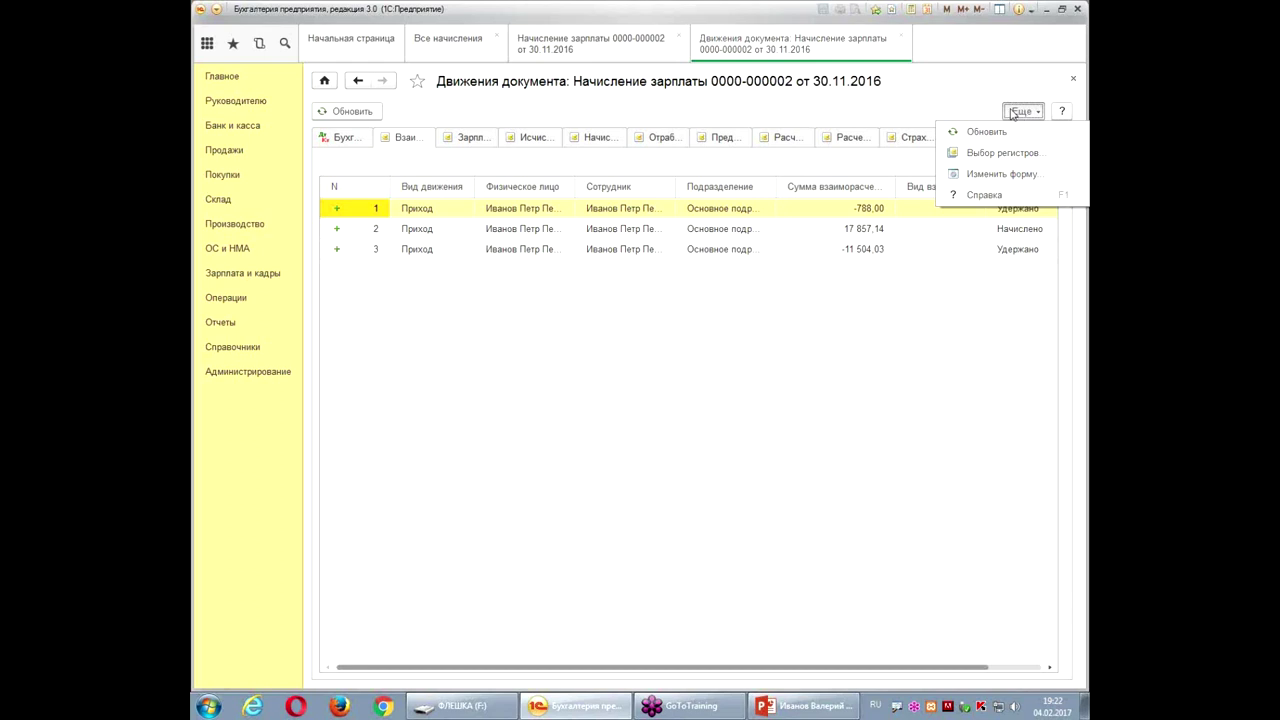
left_click(1012, 156)
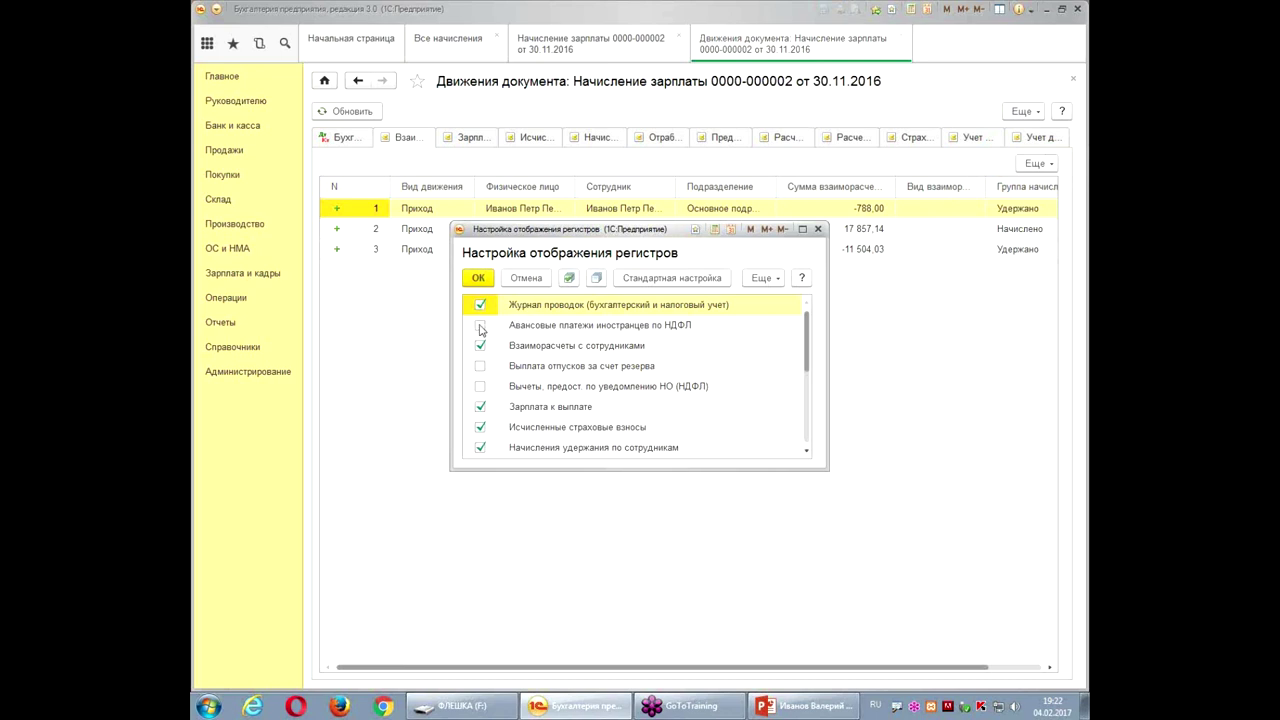
left_click(480, 325)
left_click(478, 278)
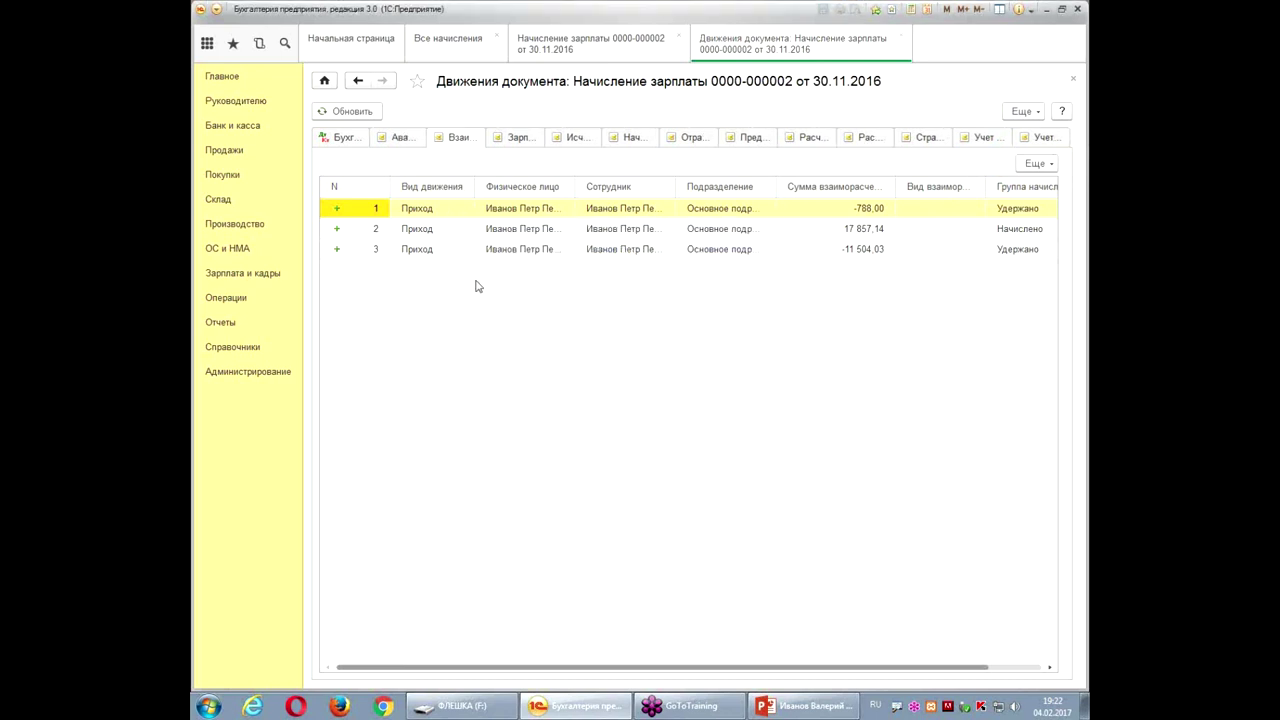
left_click(399, 140)
right_click(383, 188)
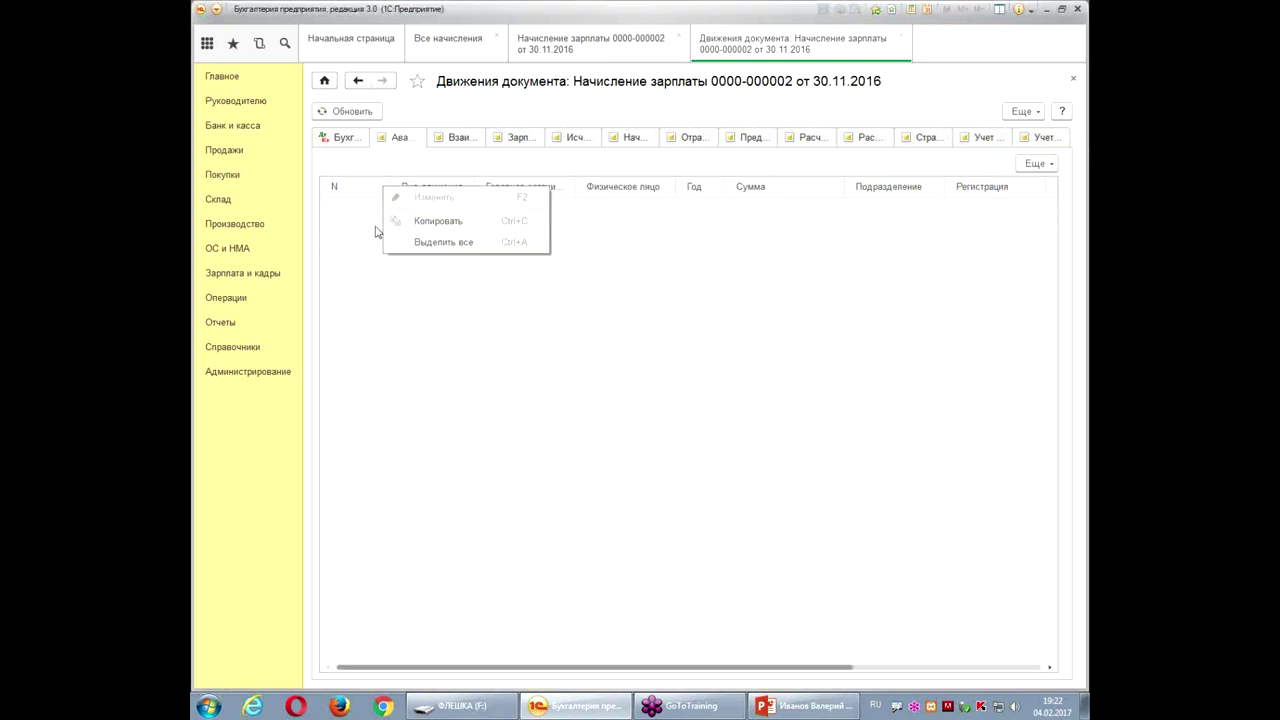
left_click(853, 383)
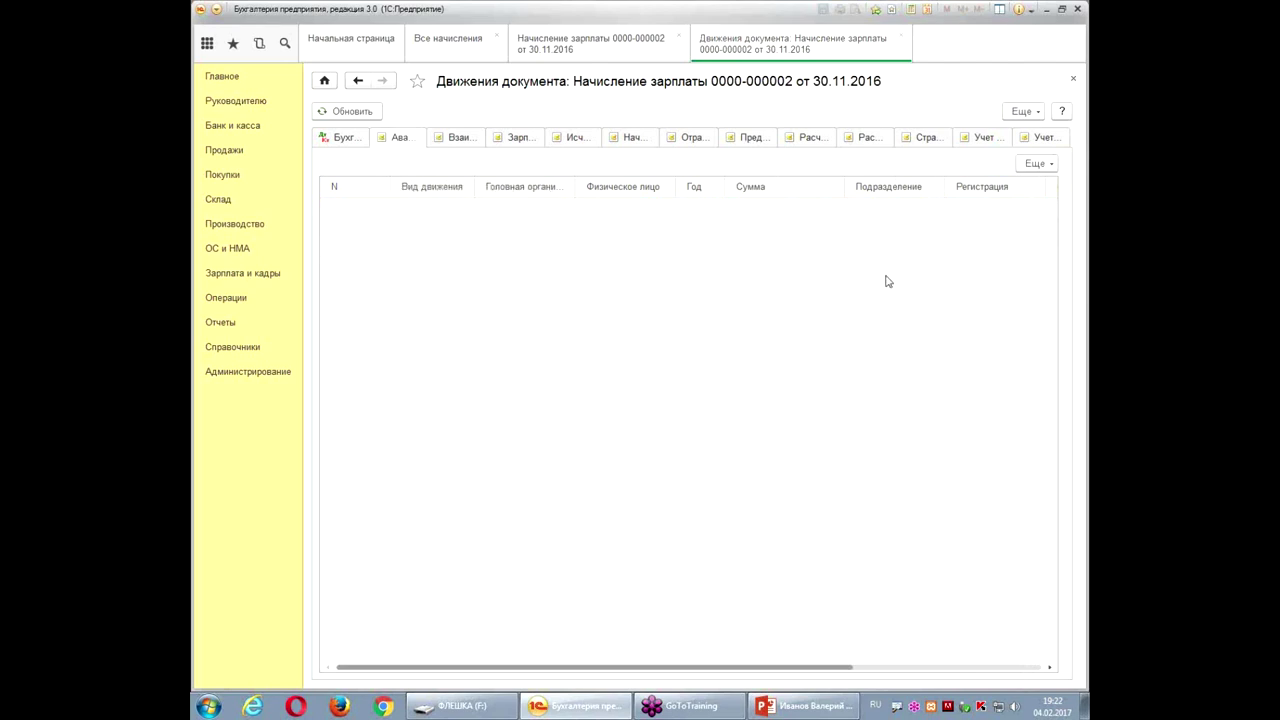
left_click(1073, 79)
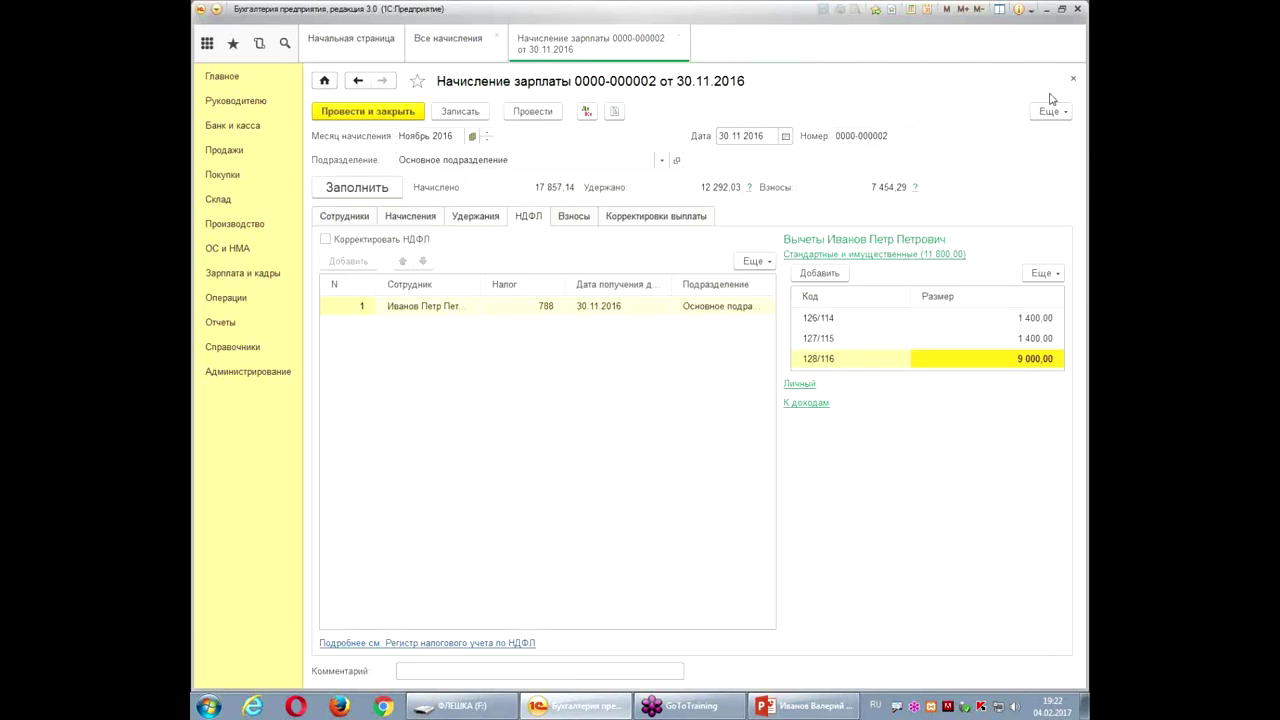
left_click(1073, 79)
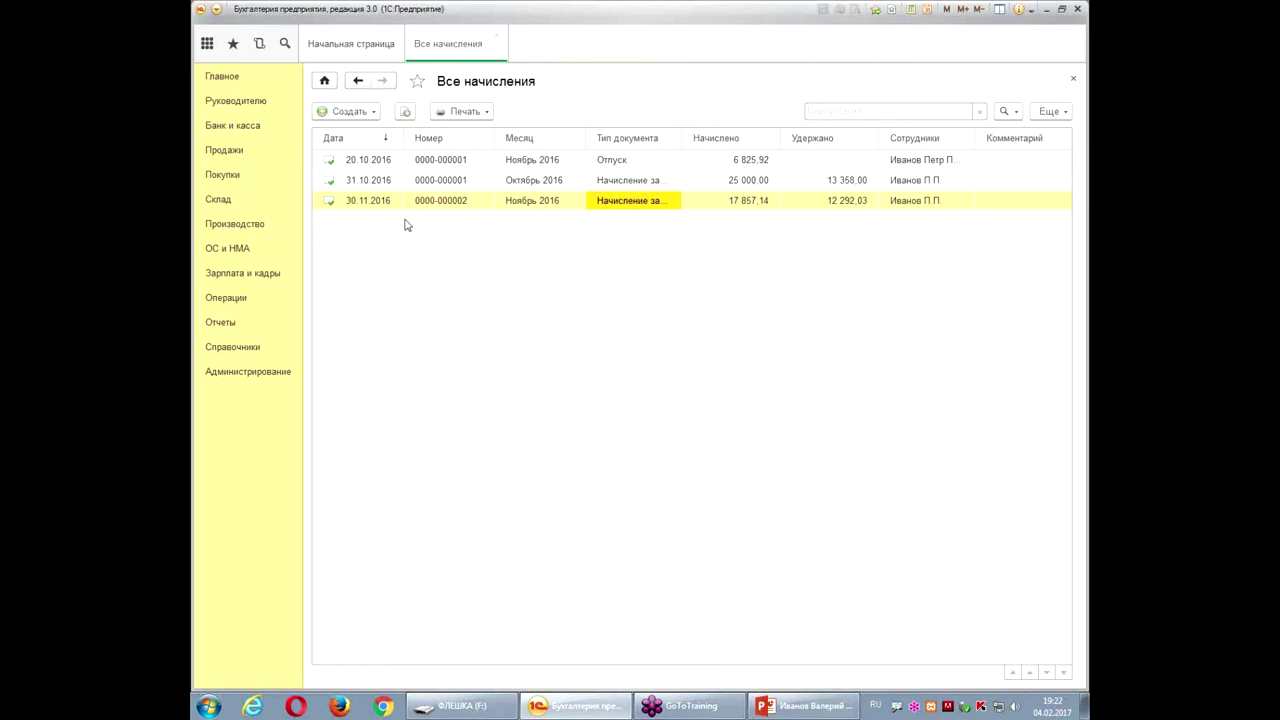
- Set the working date to 10.11.2016 in the personal settings and save them
left_click(229, 80)
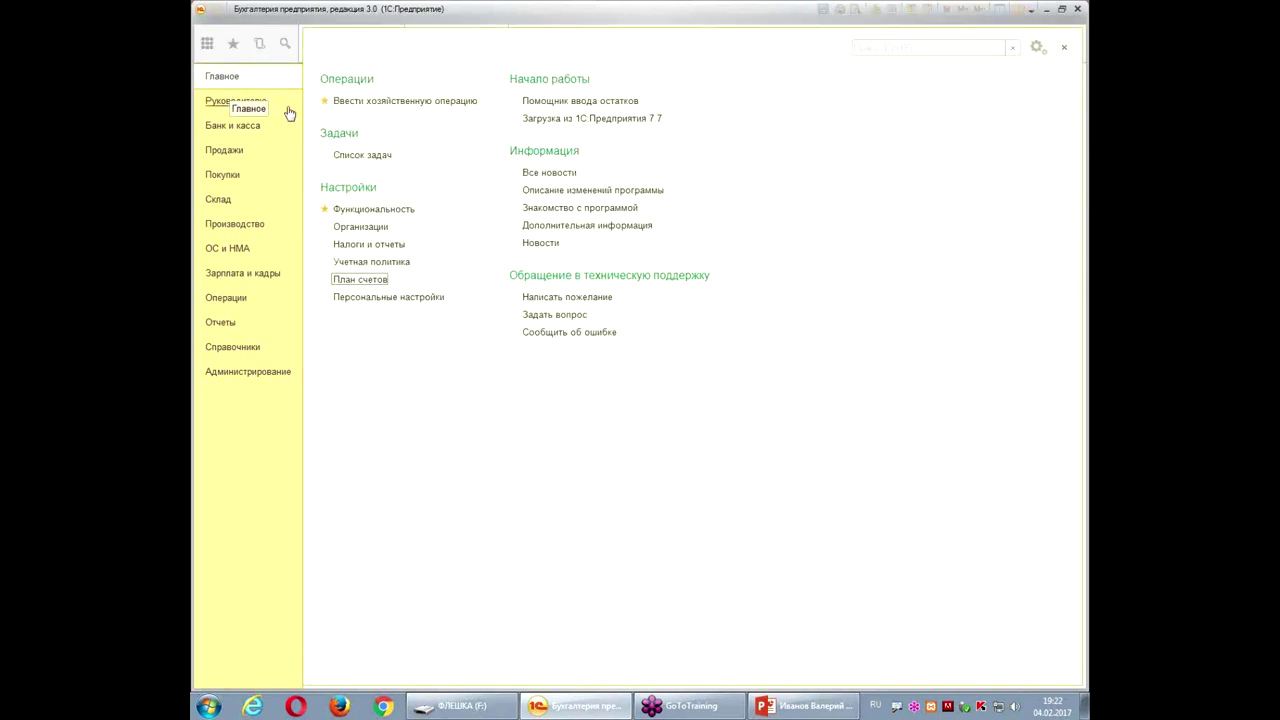
left_click(375, 296)
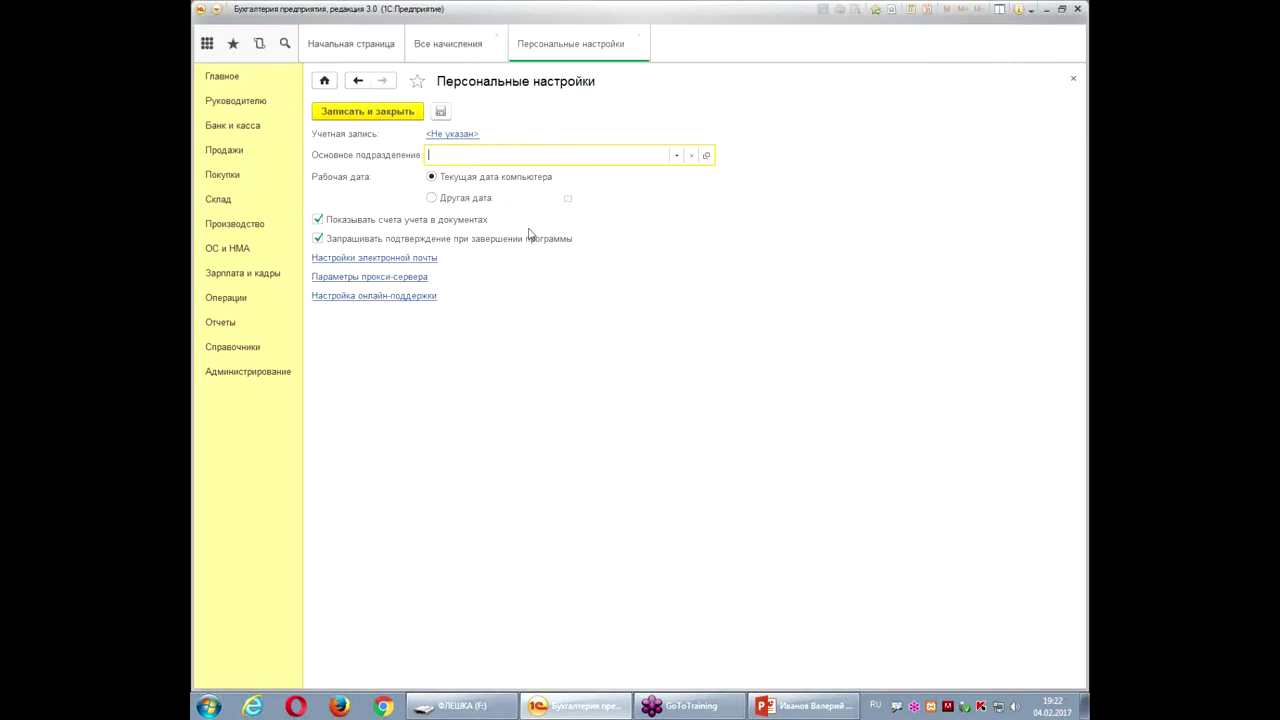
left_click(431, 197)
left_click(523, 198)
type("101116")
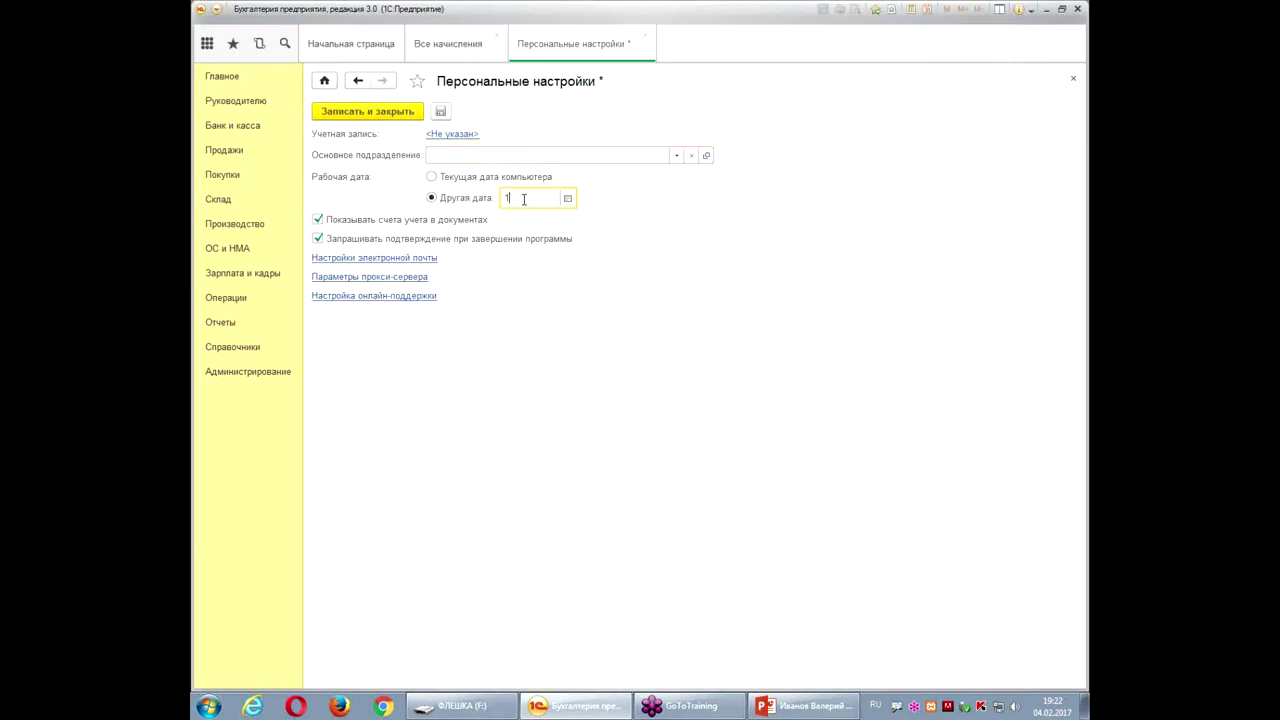
key("Tab")
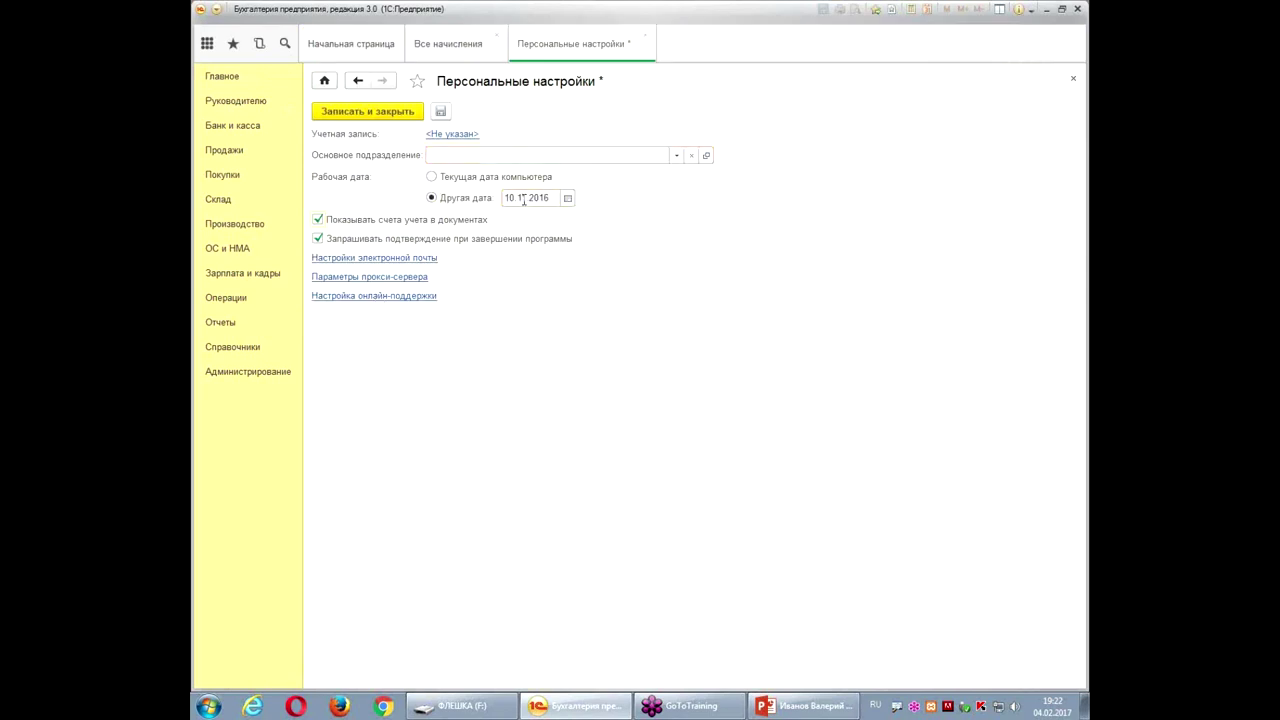
left_click(352, 112)
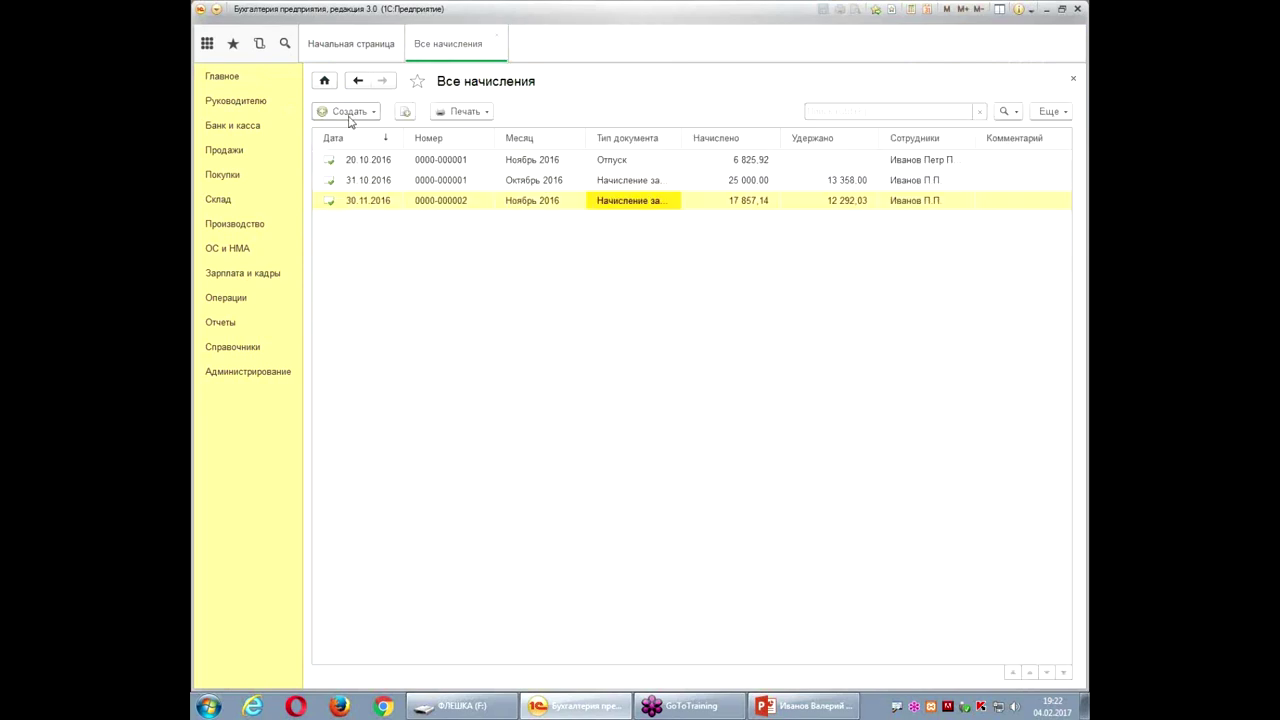
- Generate the Оборотно-сальдовая ведомость for 2016 and review the balances of the tax, contribution and payroll accounts
left_click(224, 326)
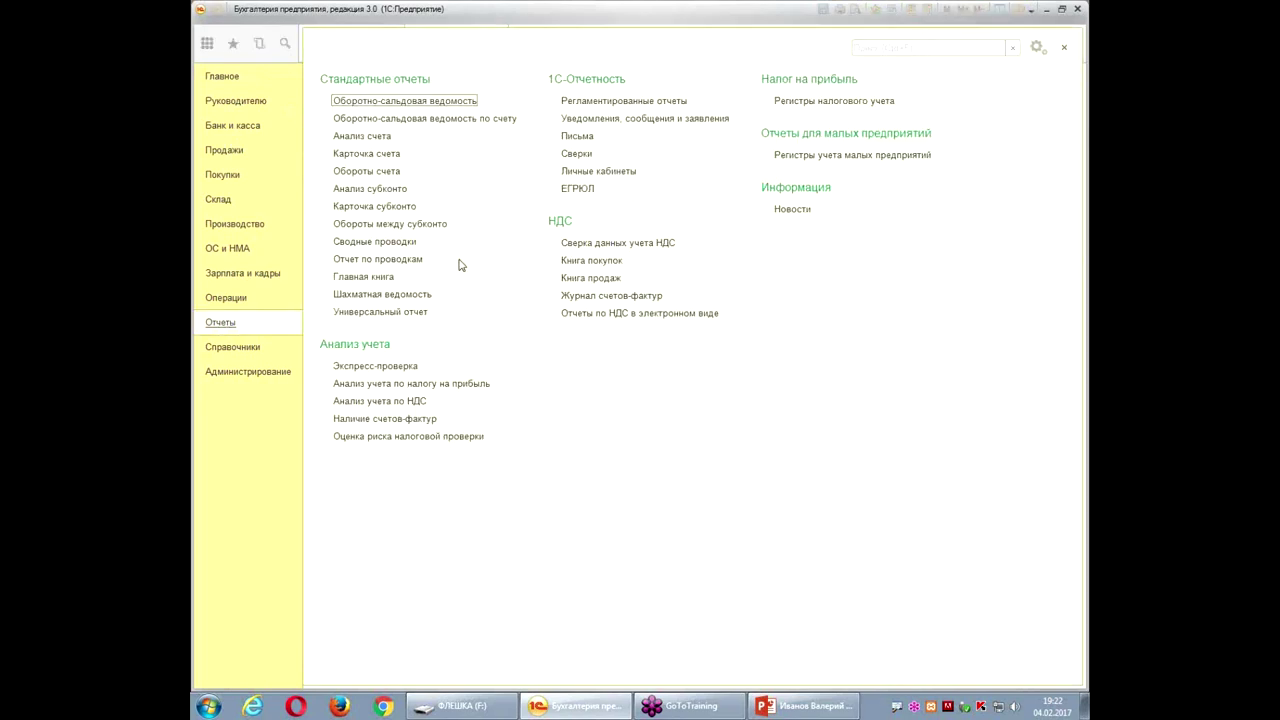
left_click(423, 101)
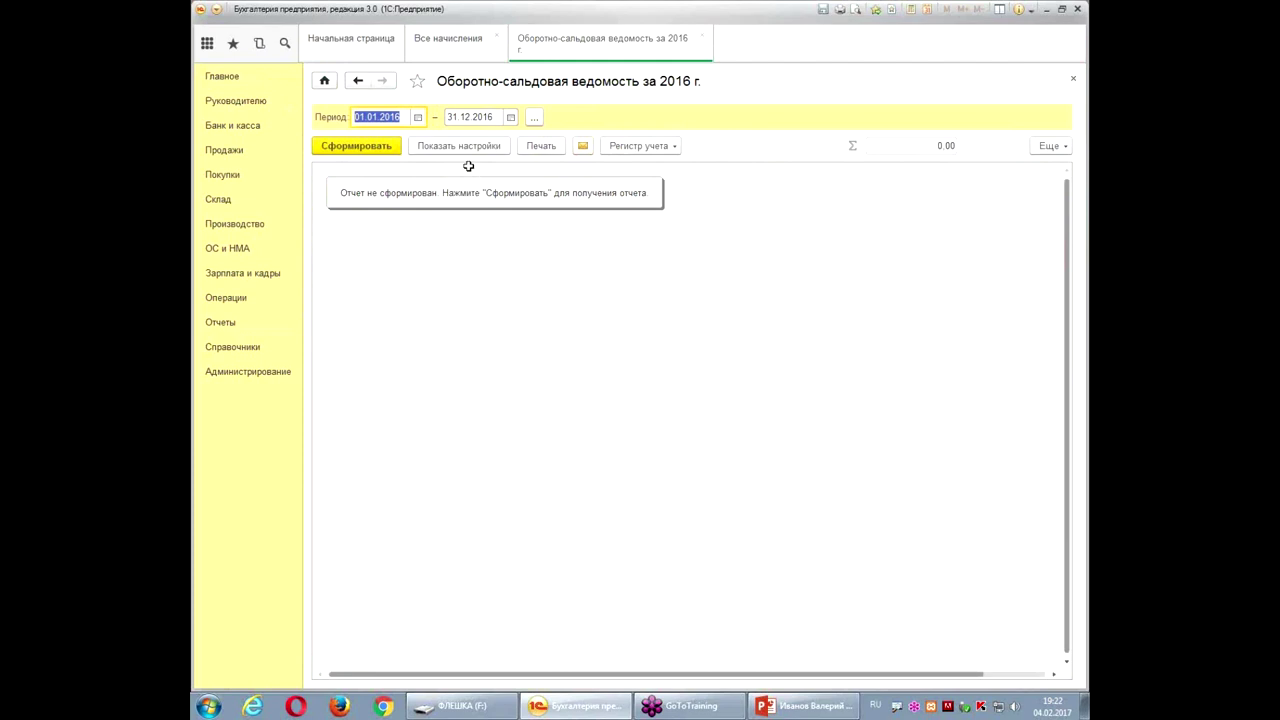
left_click(372, 146)
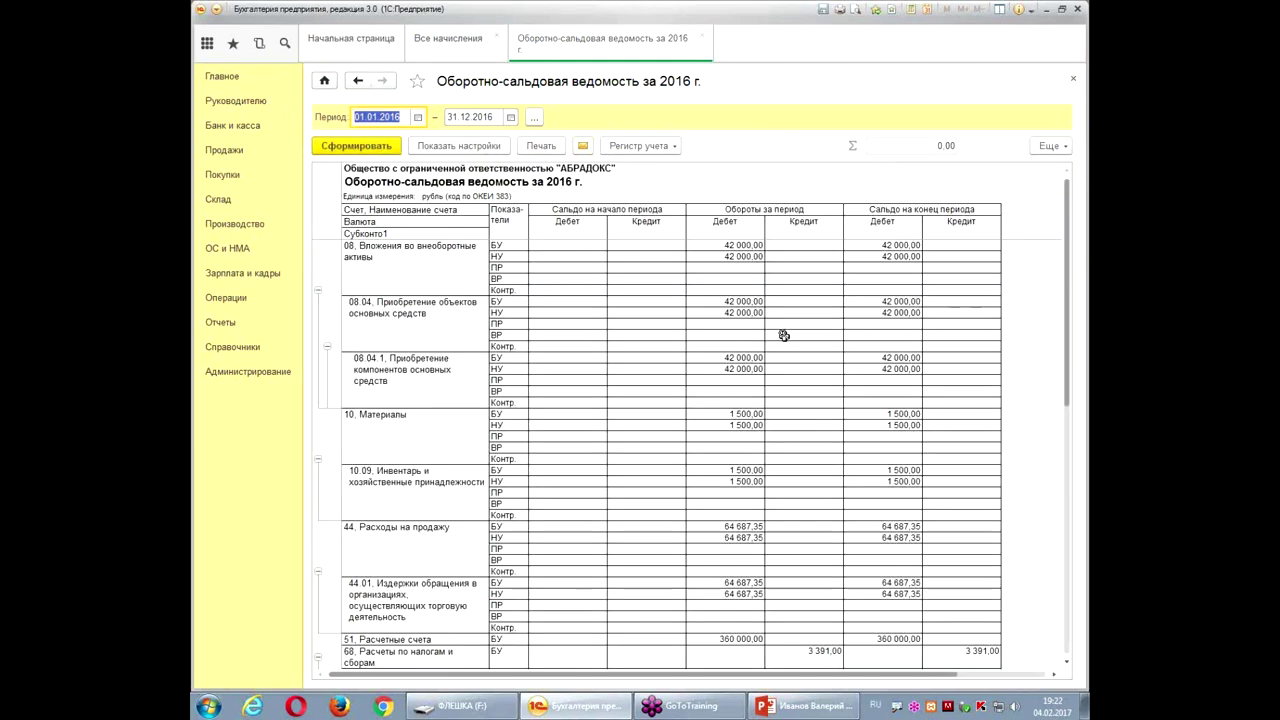
left_click(905, 446)
scroll(900, 430, "down", 5)
scroll(937, 418, "down", 3)
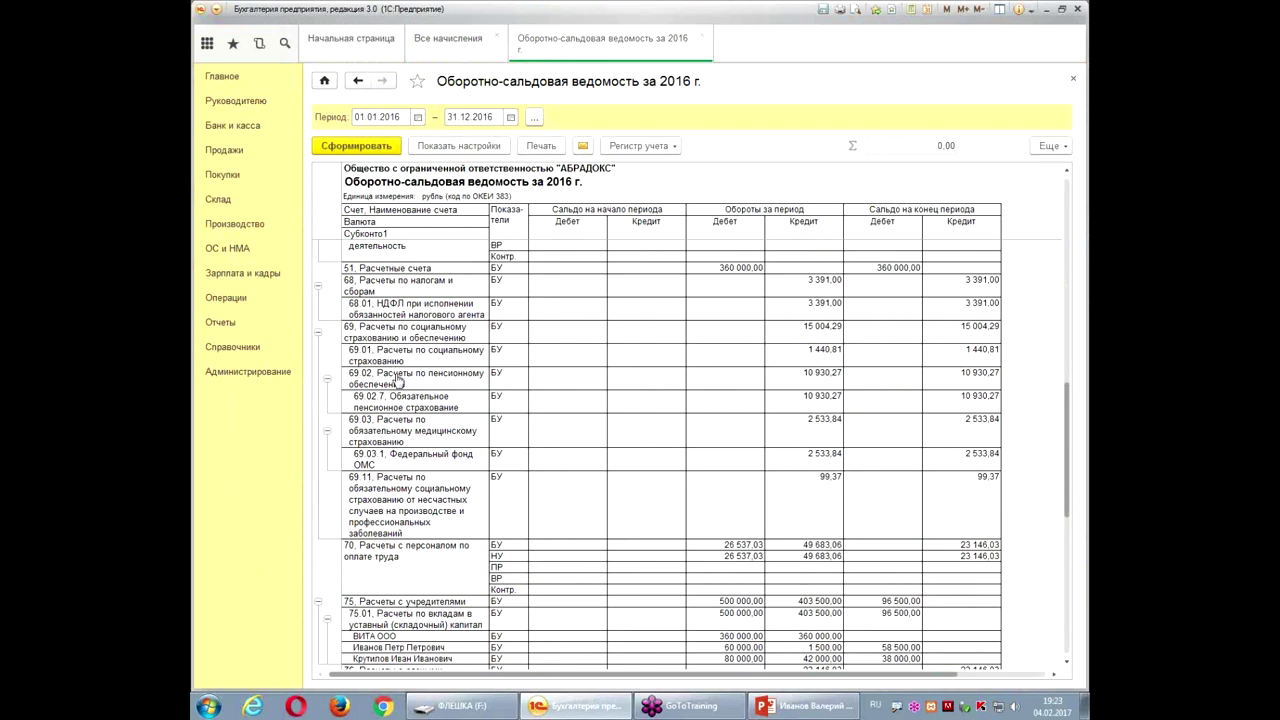
- Create a bank payroll sheet for Октябрь 2016 dated 10.11.2016, fill in the employee's payment automatically, and post it
left_click(248, 277)
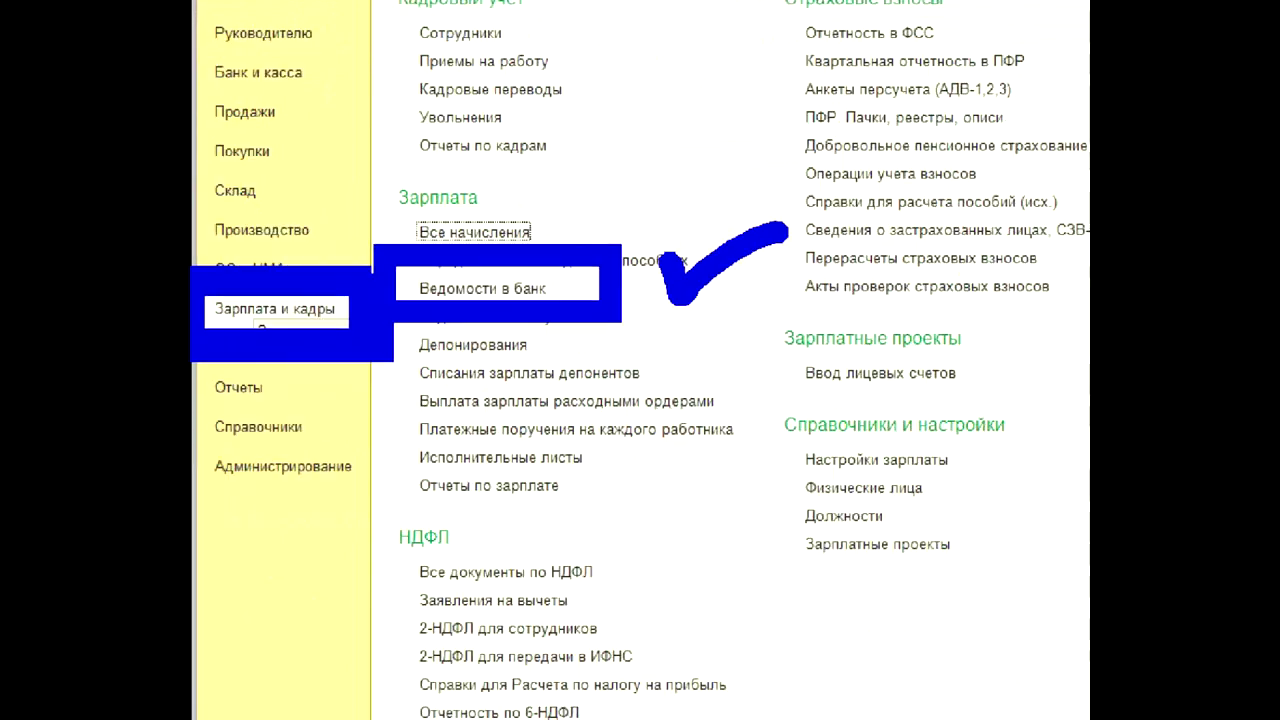
left_click(483, 288)
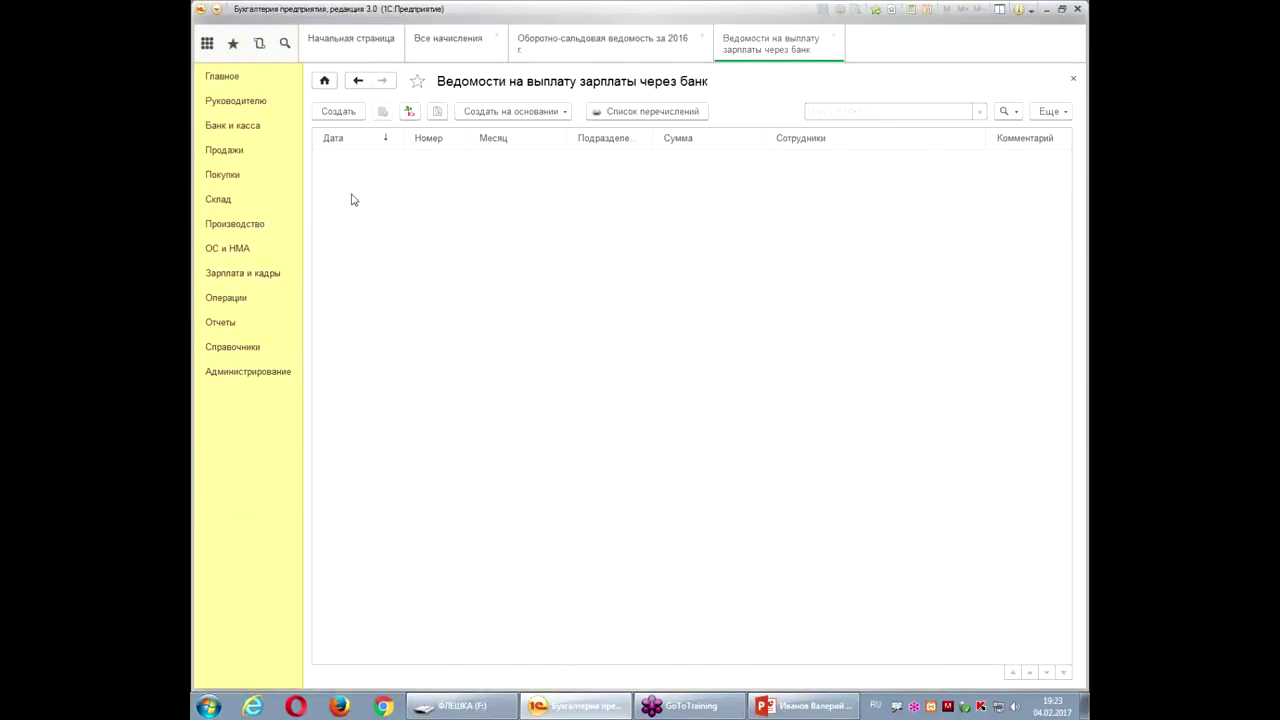
left_click(336, 112)
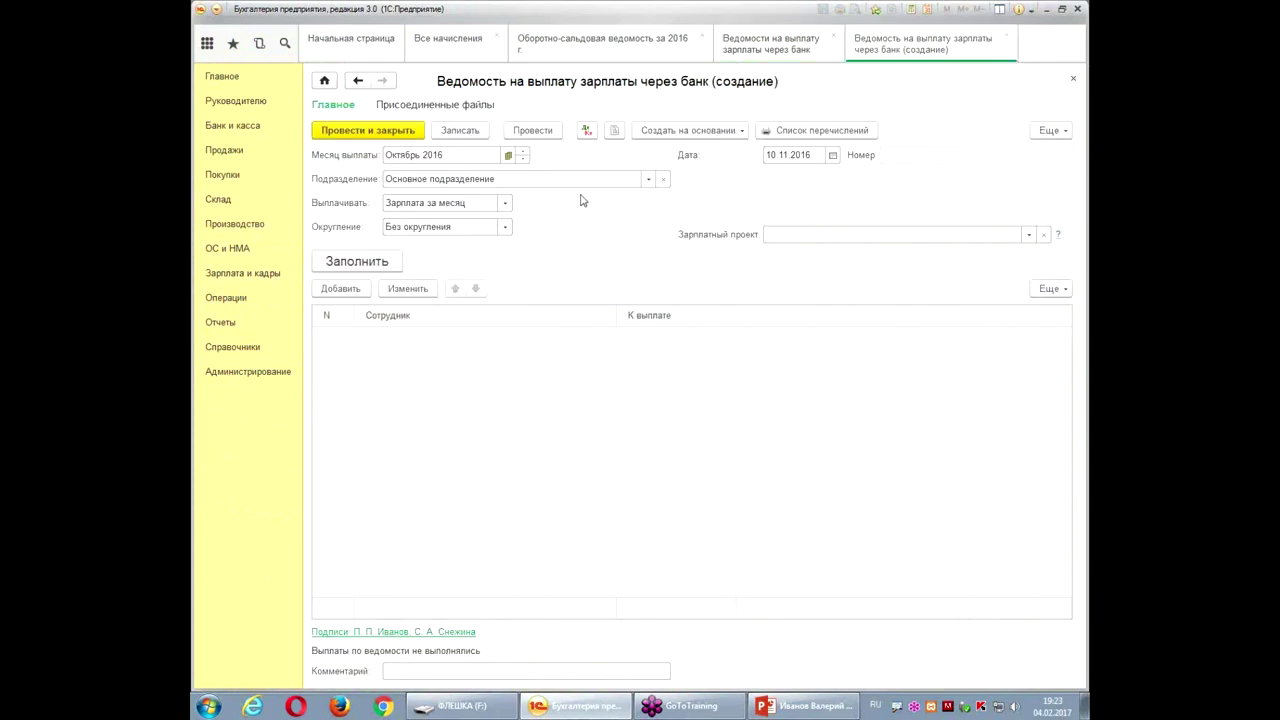
left_click(375, 261)
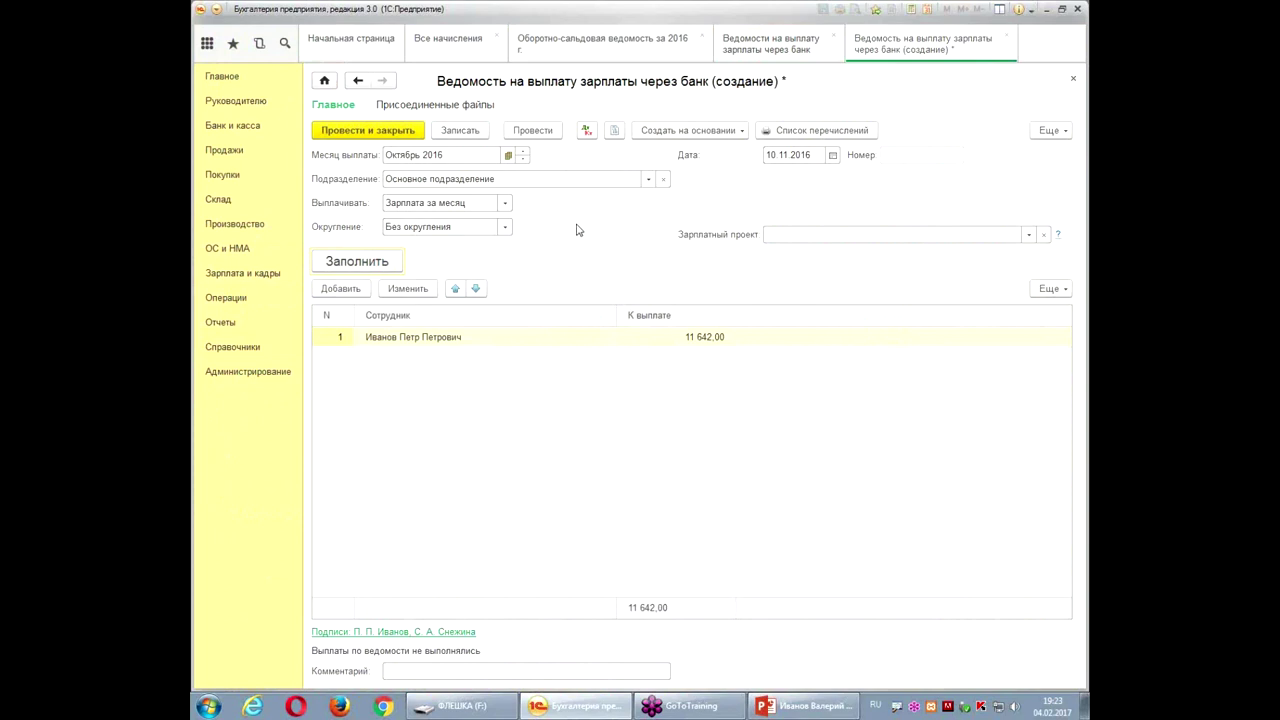
left_click(545, 131)
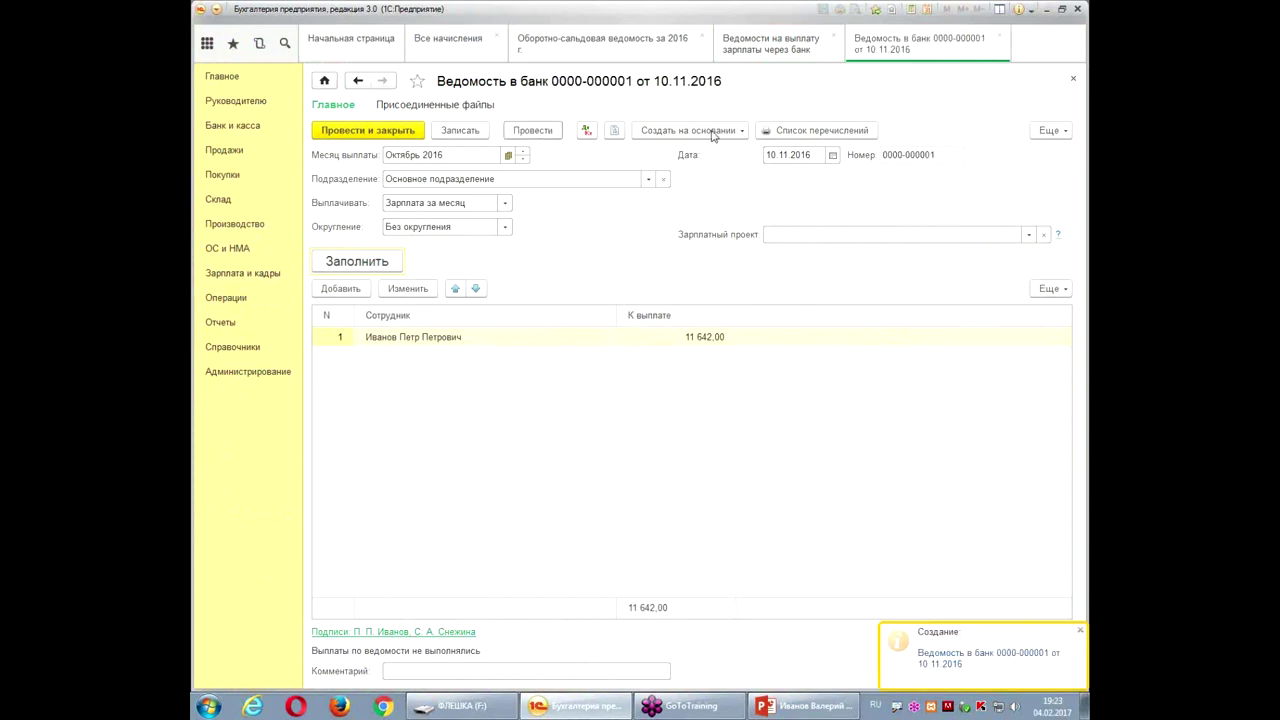
- Create a payment order based on the payroll sheet with АЛЬФА ООО as the recipient and post it
left_click(713, 132)
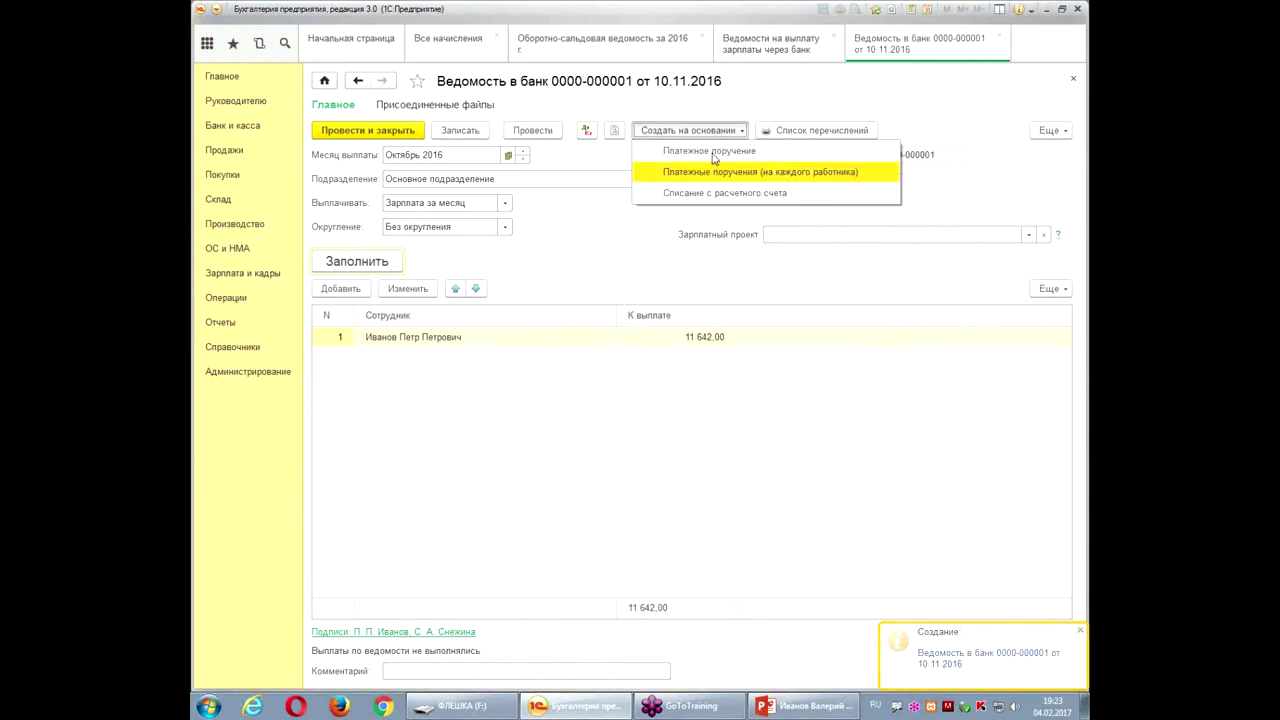
left_click(716, 152)
left_click(653, 191)
type("а")
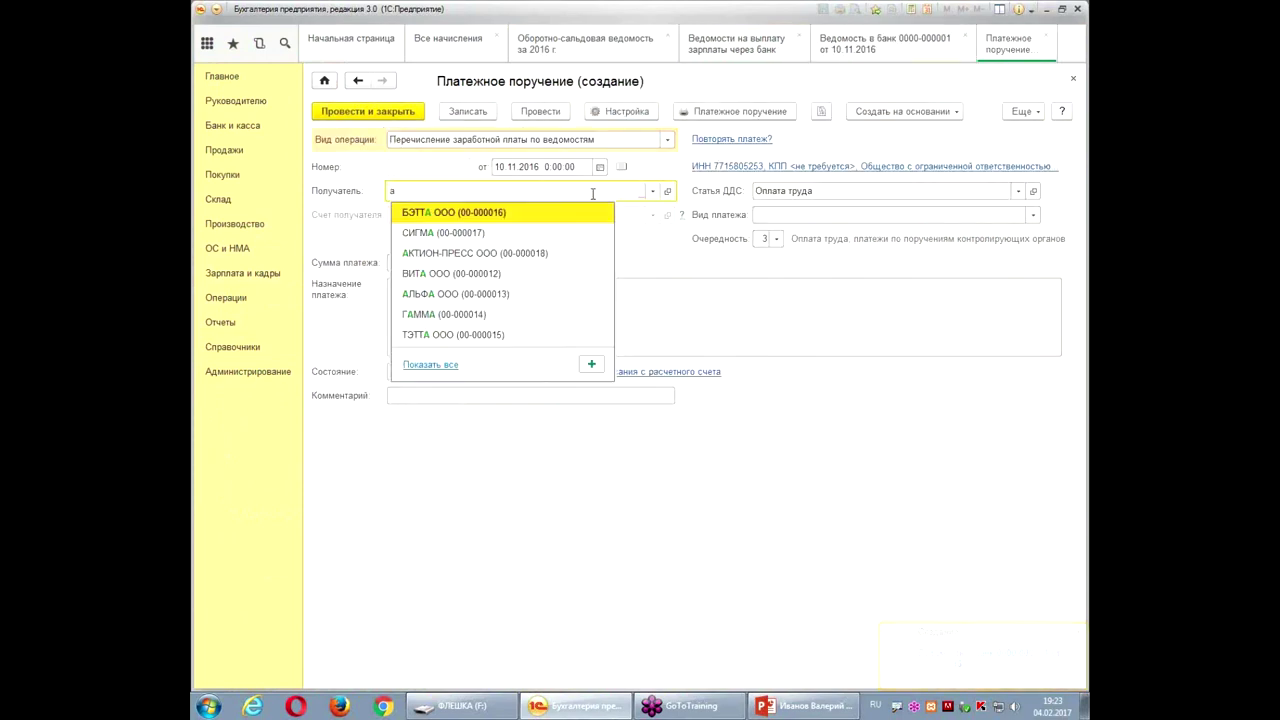
left_click(430, 294)
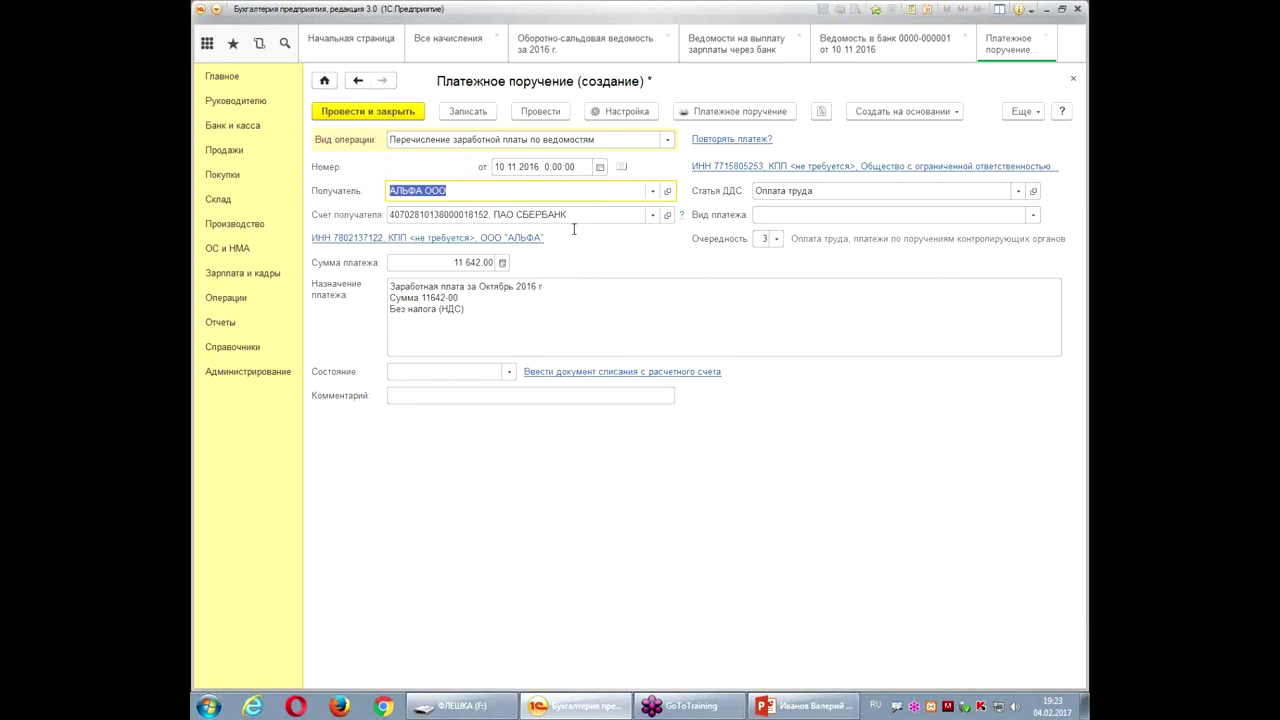
left_click(537, 116)
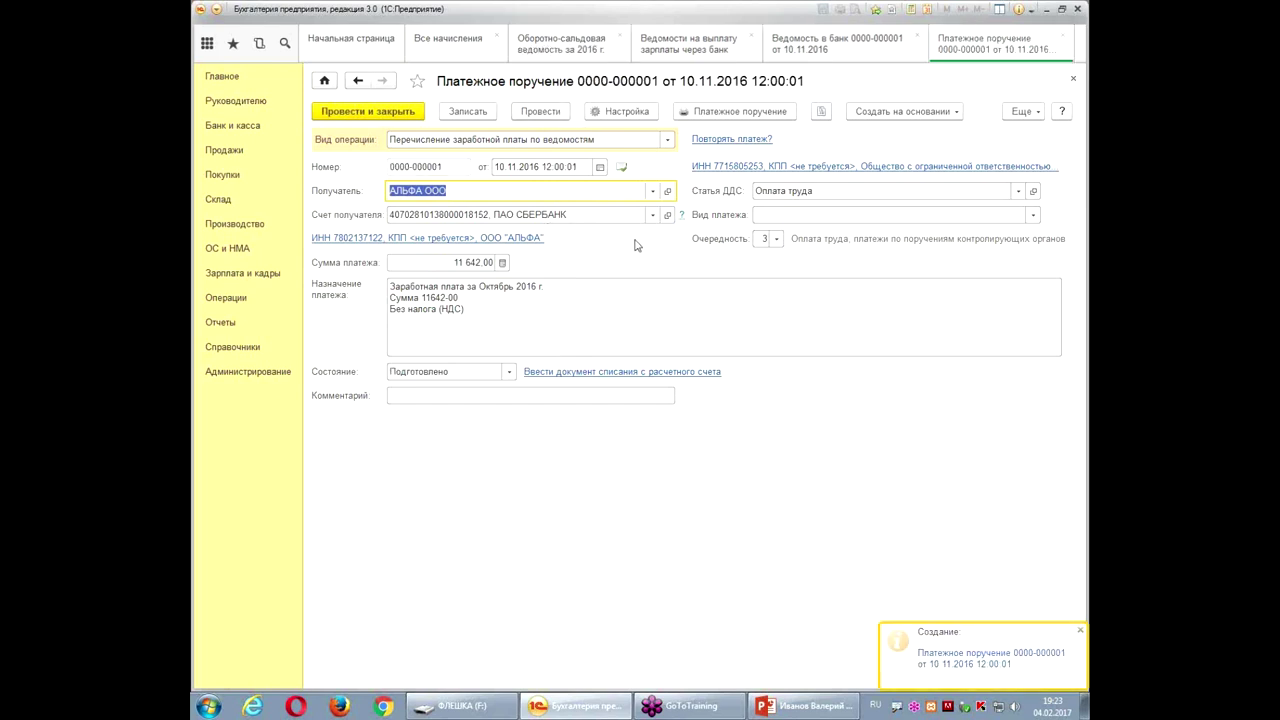
- Preview the payment order's printed form, close the preview, and post and close the order
key("ctrl+p")
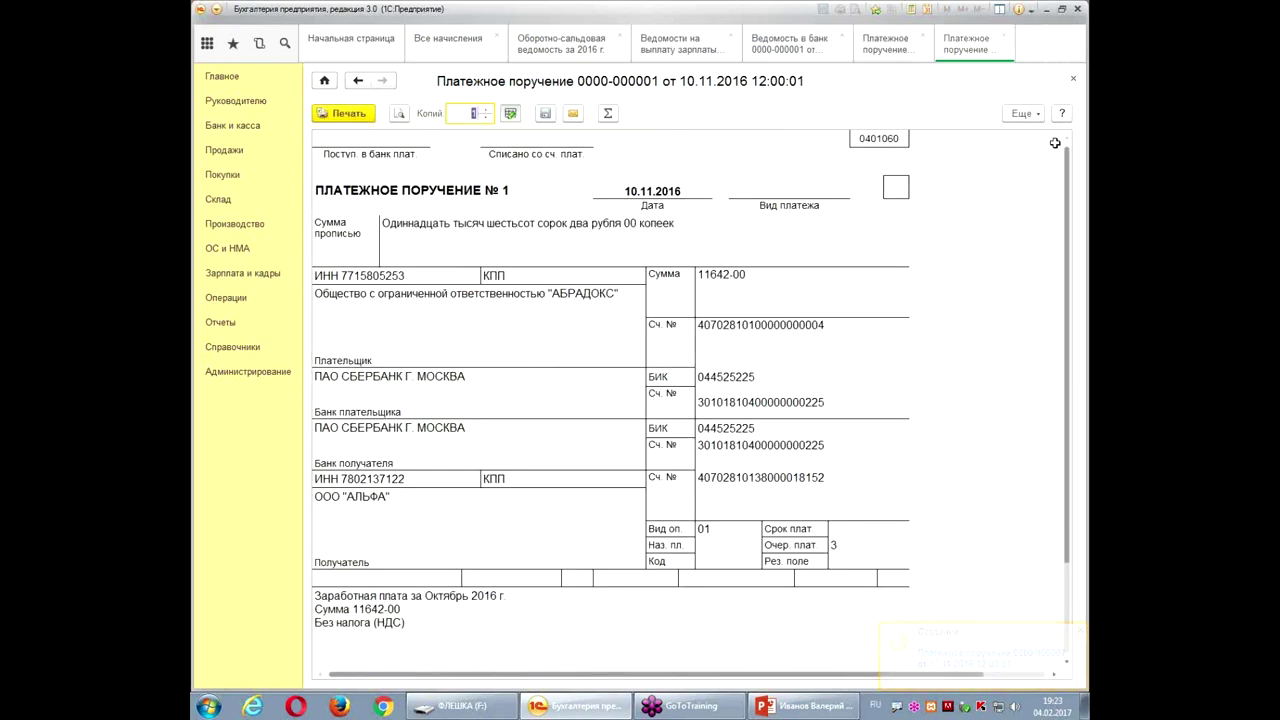
left_click(1073, 78)
left_click(418, 113)
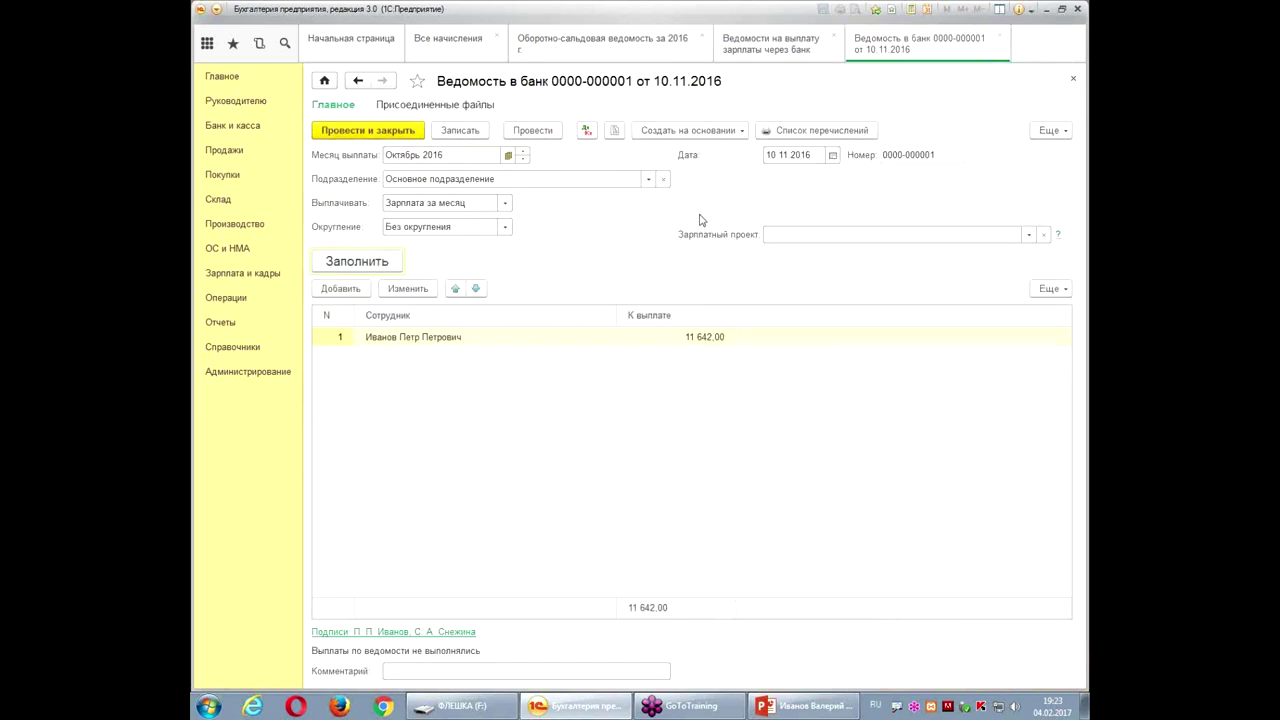
- View the documents related to the bank payroll sheet, and close the sheet and the list of sheets
left_click(876, 234)
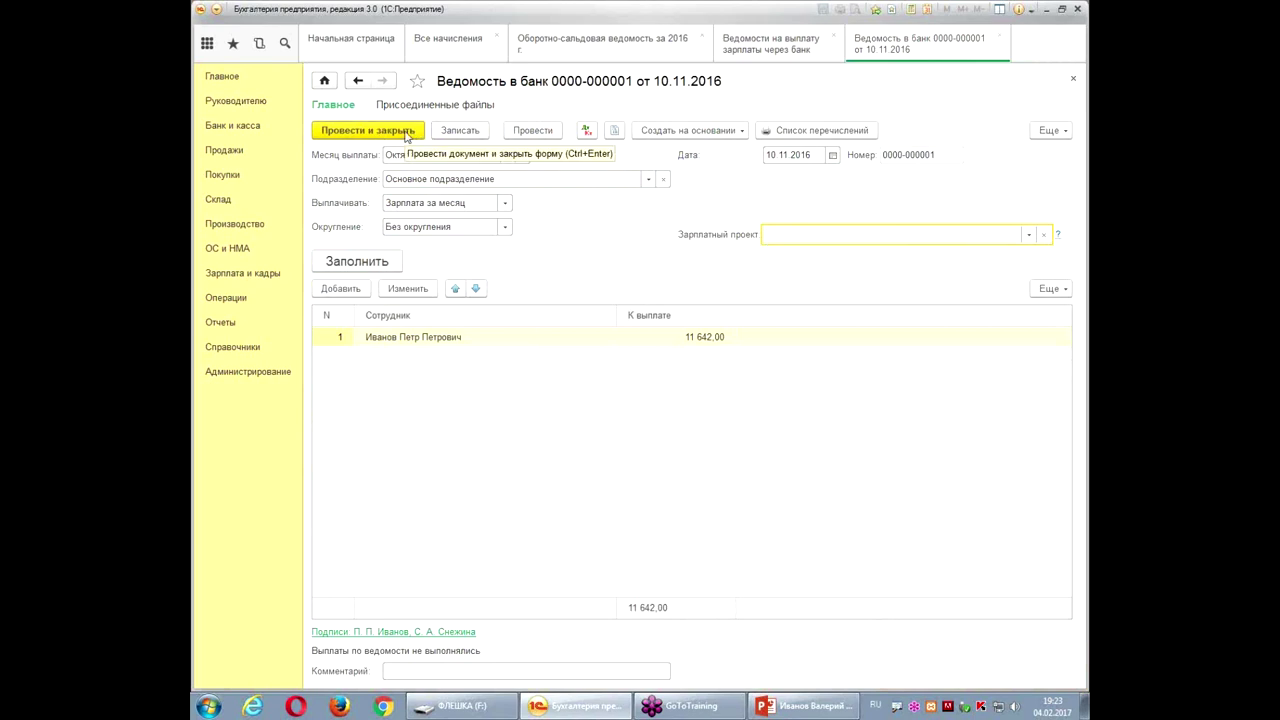
left_click(614, 130)
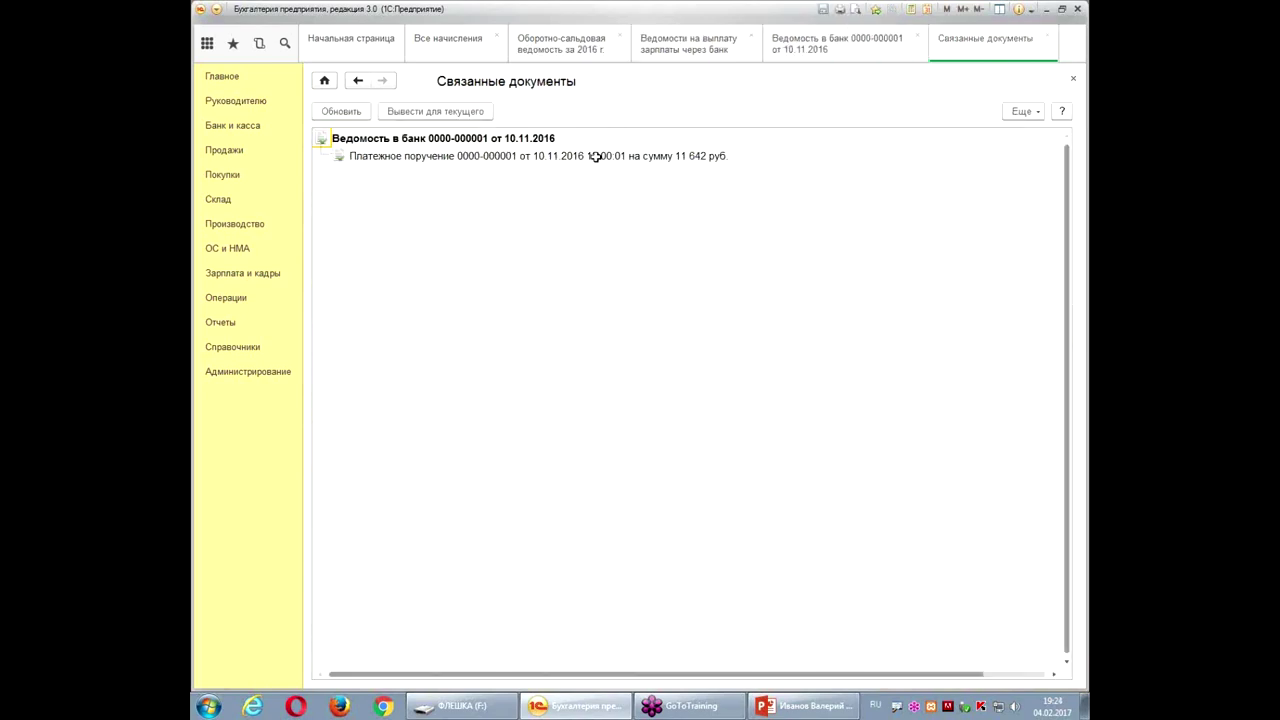
left_click(1073, 79)
left_click(1074, 80)
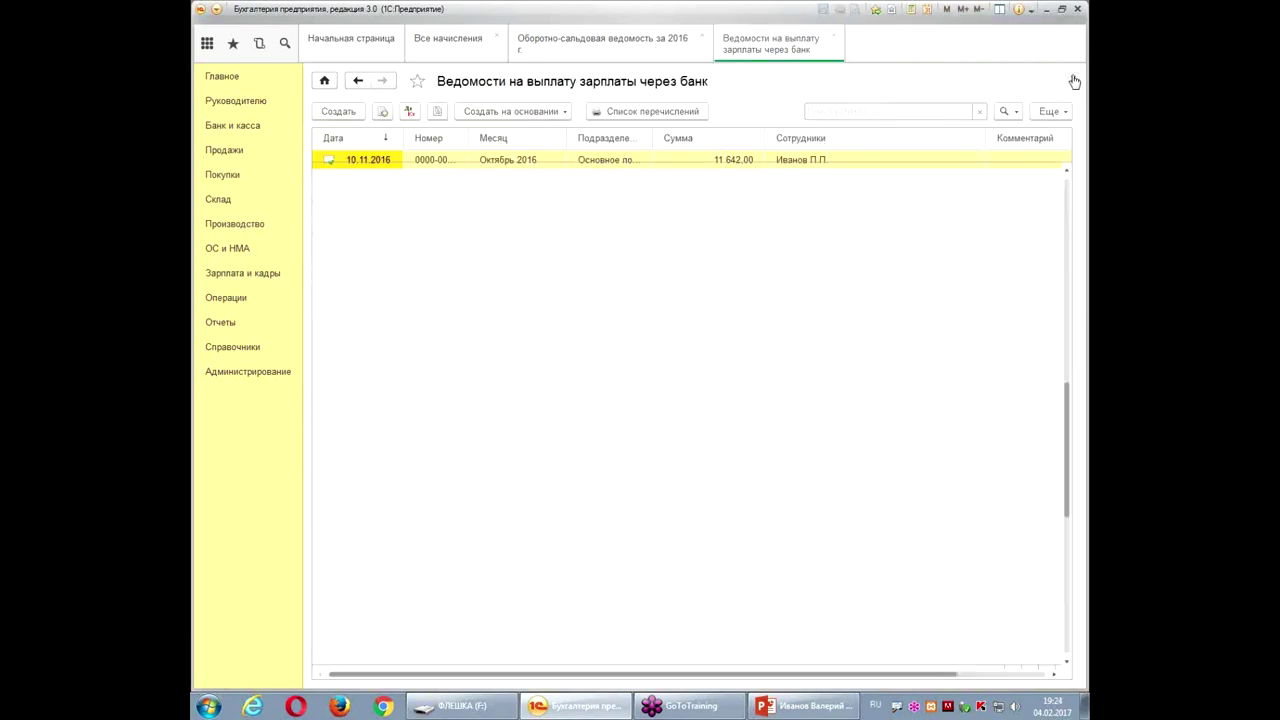
left_click(1070, 80)
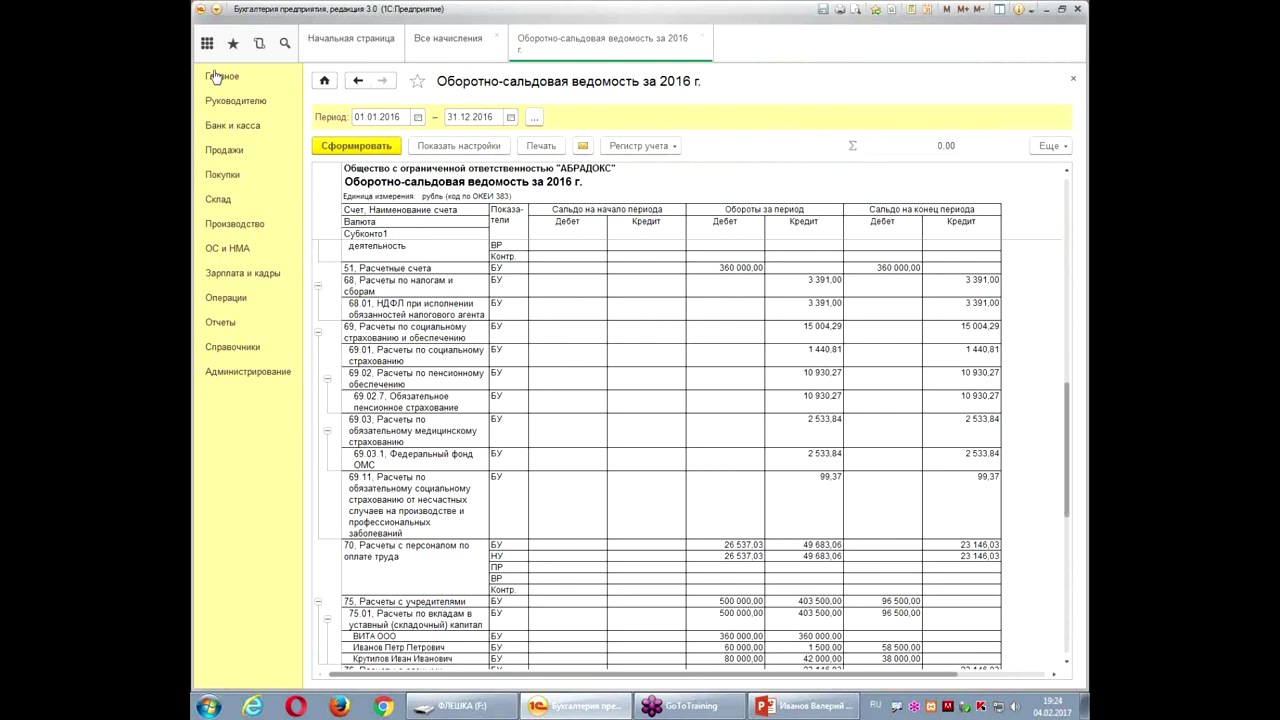
- Open the list of payment orders and dismiss the news window
left_click(222, 133)
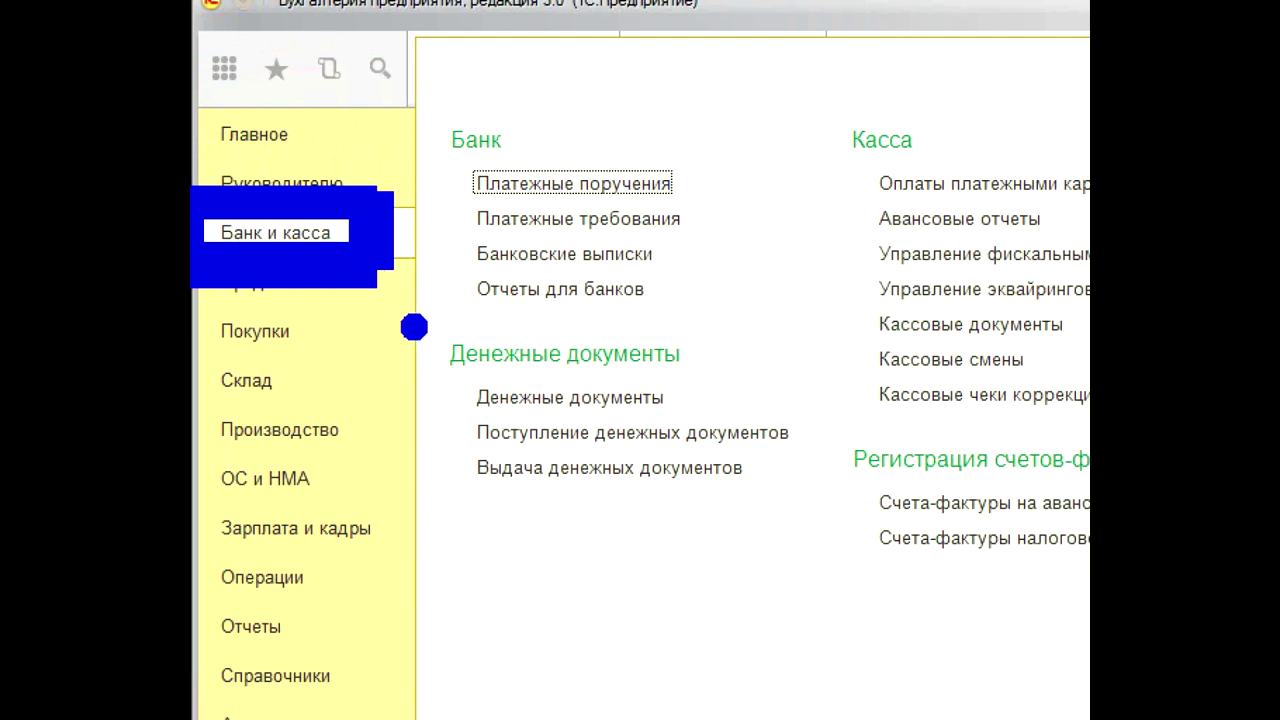
mouse_move(443, 200)
left_mouse_down()
mouse_move(540, 80)
mouse_move(438, 190)
left_mouse_up()
mouse_move(585, 500)
left_mouse_down()
mouse_move(500, 330)
mouse_move(605, 330)
left_mouse_up()
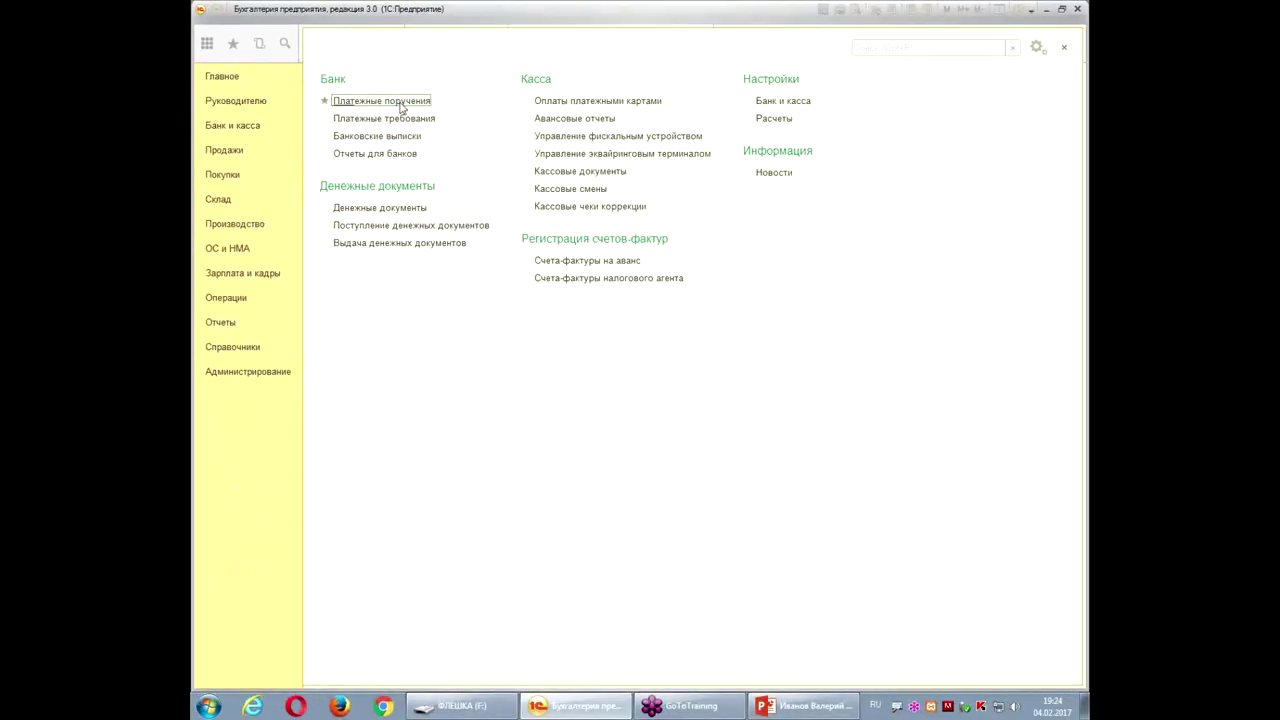
left_click(399, 103)
left_click(1047, 164)
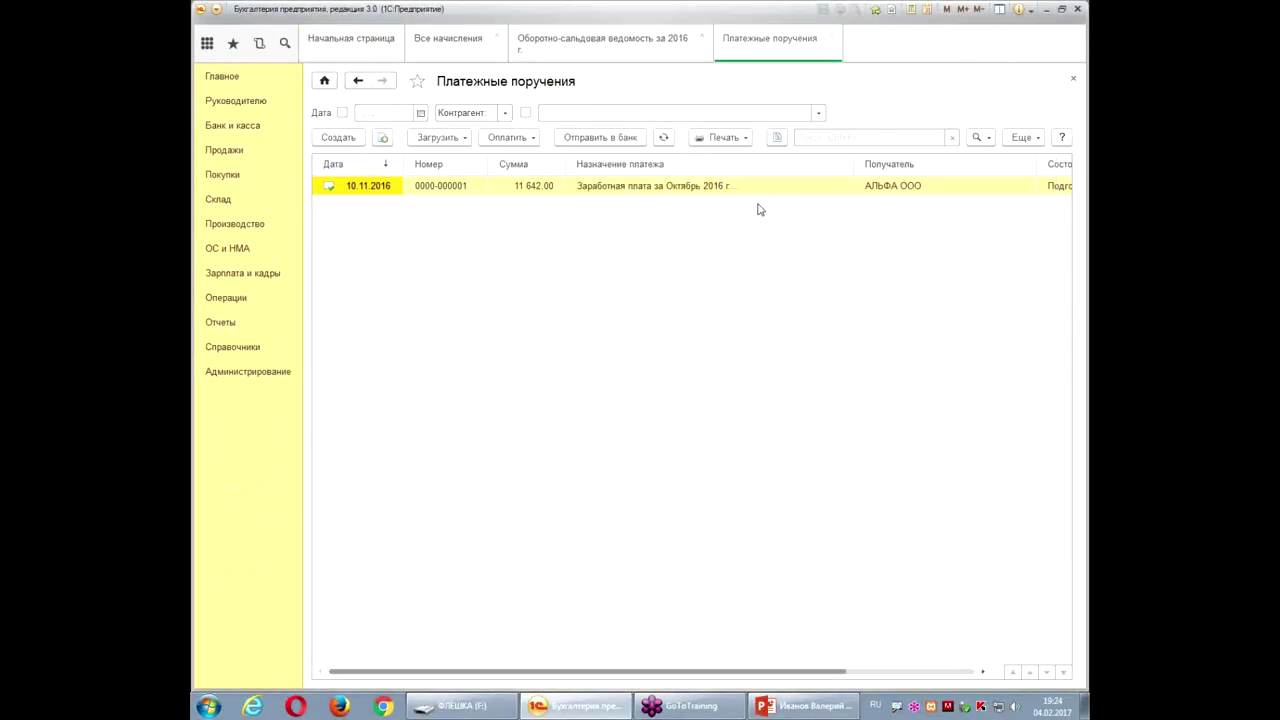
- Create payment documents for all accrued taxes and contributions as of 10.11.2016 and dismiss the news window
left_click(538, 139)
mouse_move(431, 111)
left_mouse_down()
mouse_move(445, 135)
mouse_move(485, 86)
left_mouse_up()
left_click_drag(473, 163, 559, 98)
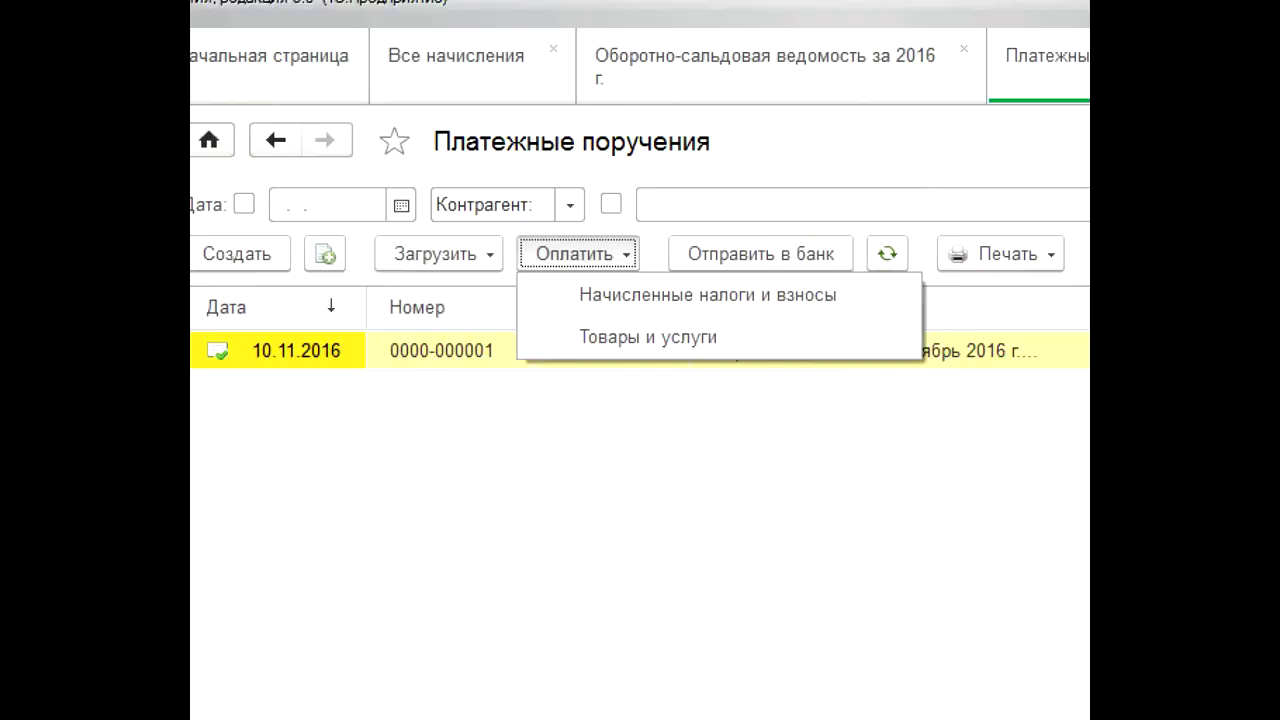
left_click_drag(686, 170, 505, 335)
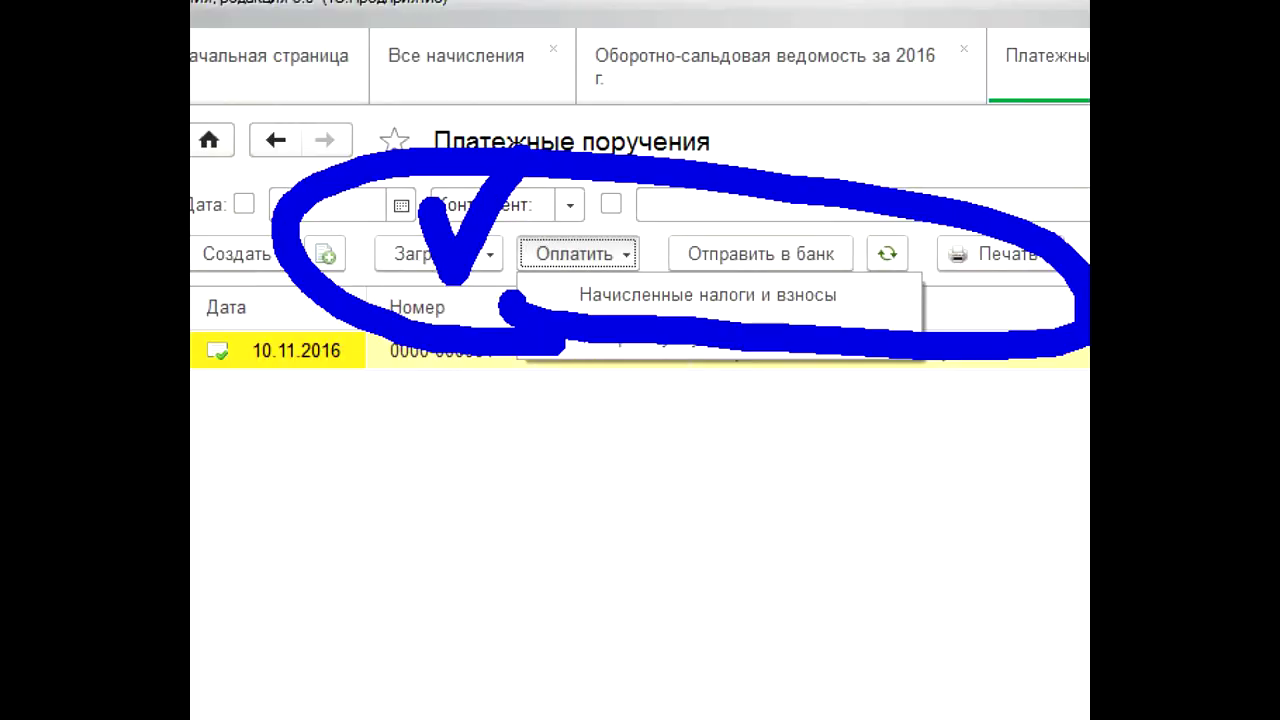
left_click_drag(677, 590, 618, 400)
left_click_drag(605, 495, 750, 455)
key("Escape")
left_click(530, 138)
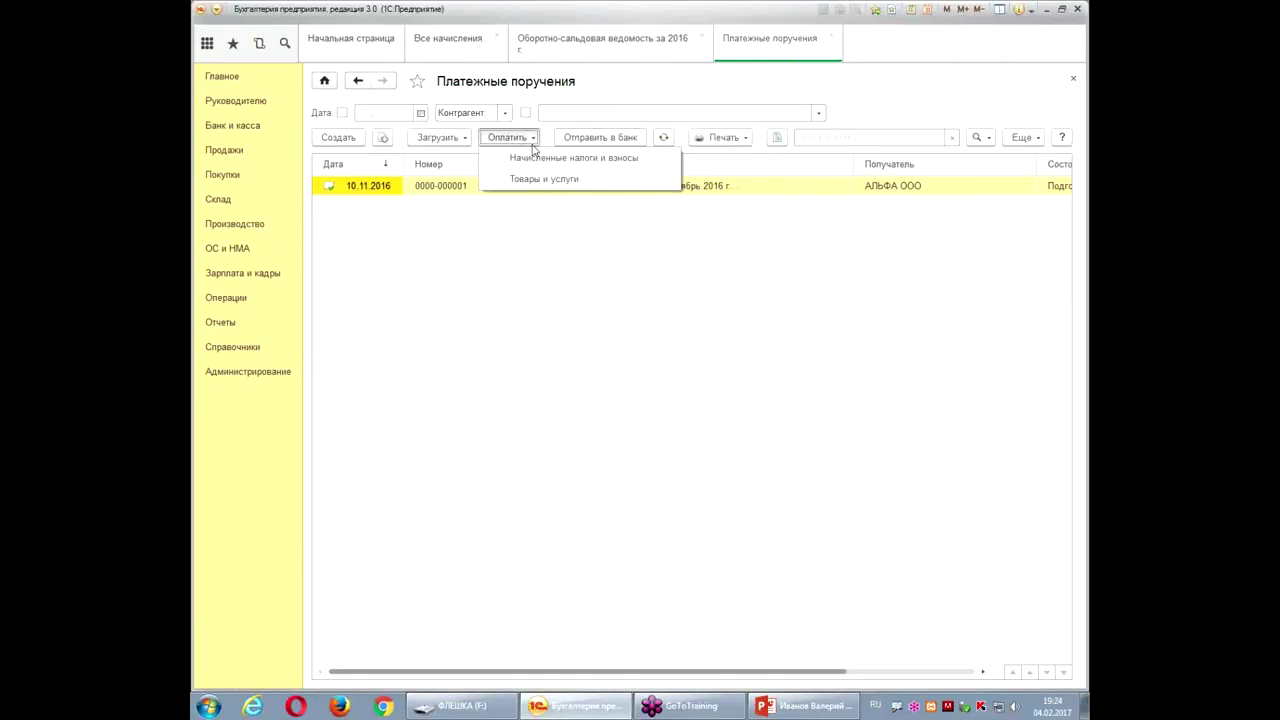
left_click(550, 158)
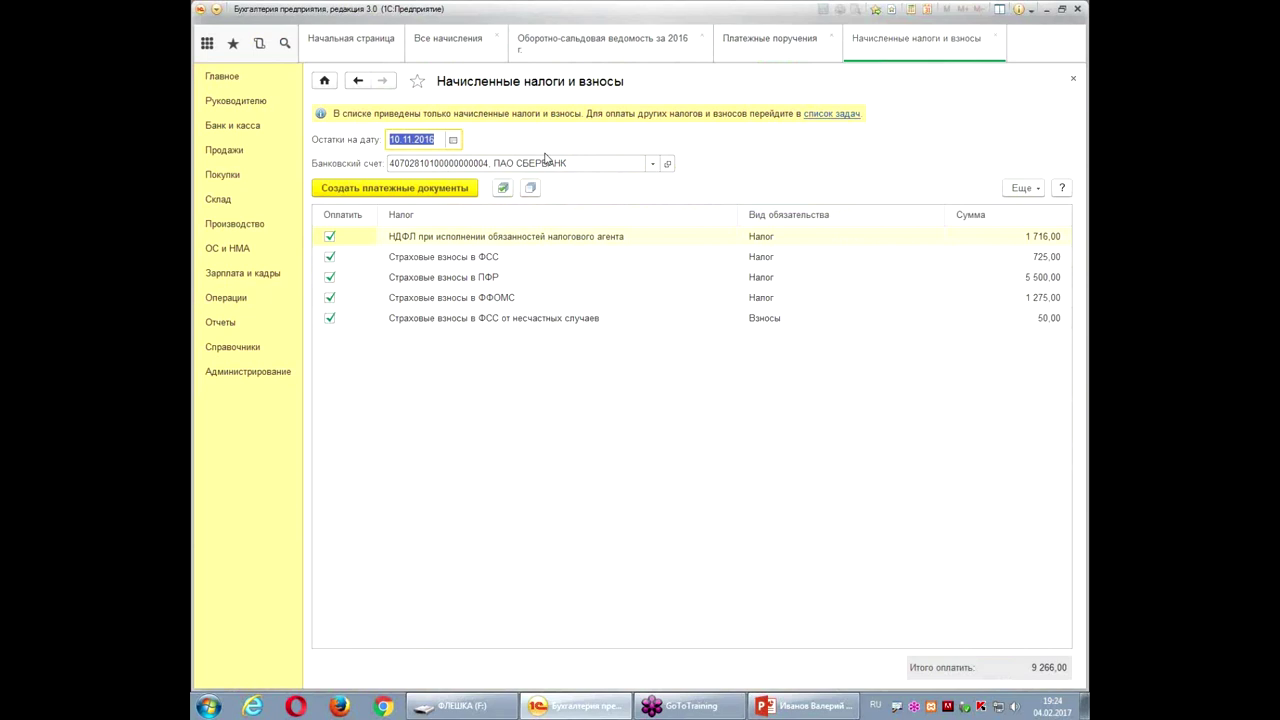
left_click(419, 190)
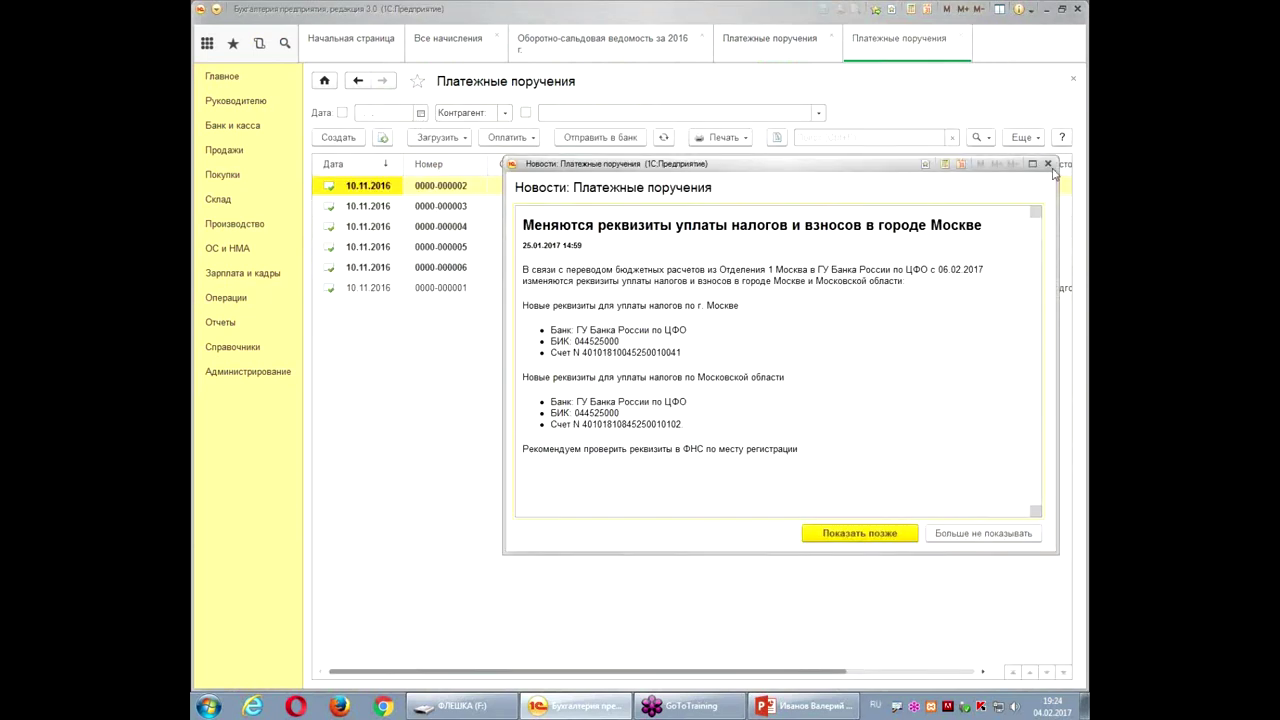
left_click(1048, 164)
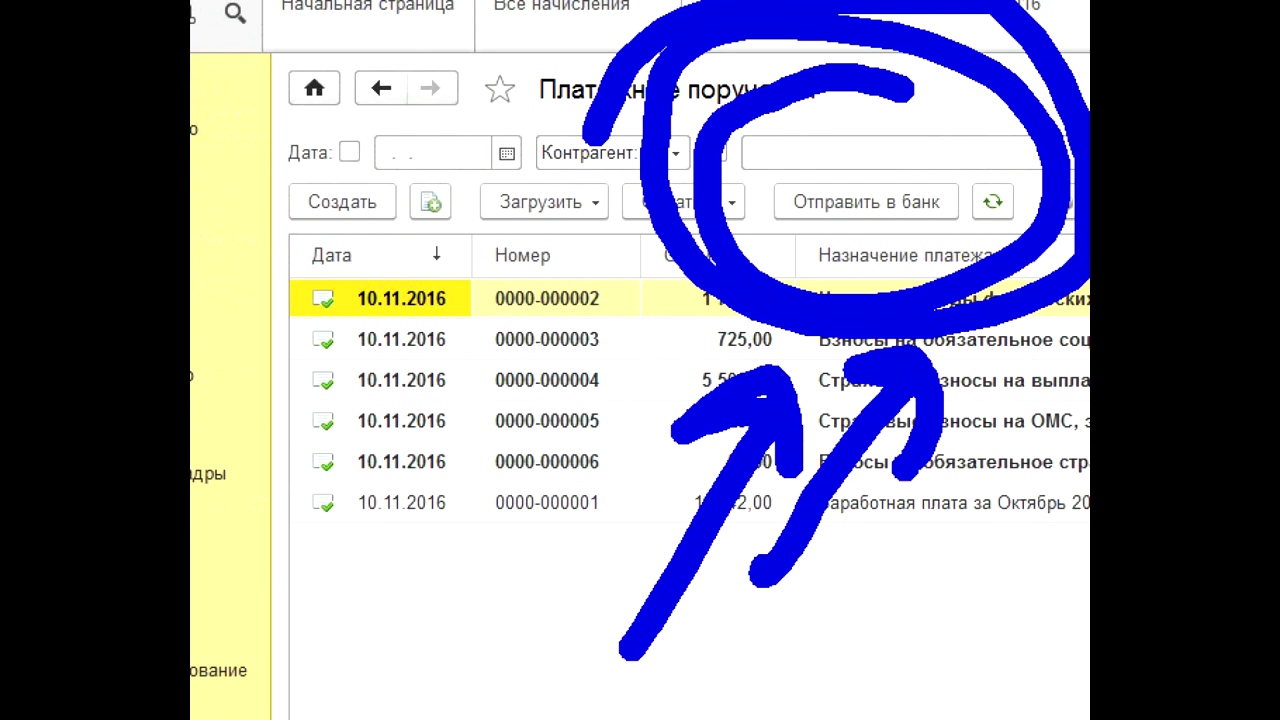
- Mark all payment orders of 10.11.2016 for sending to the bank and export them to the text file 4444343 on the desktop
left_click(612, 137)
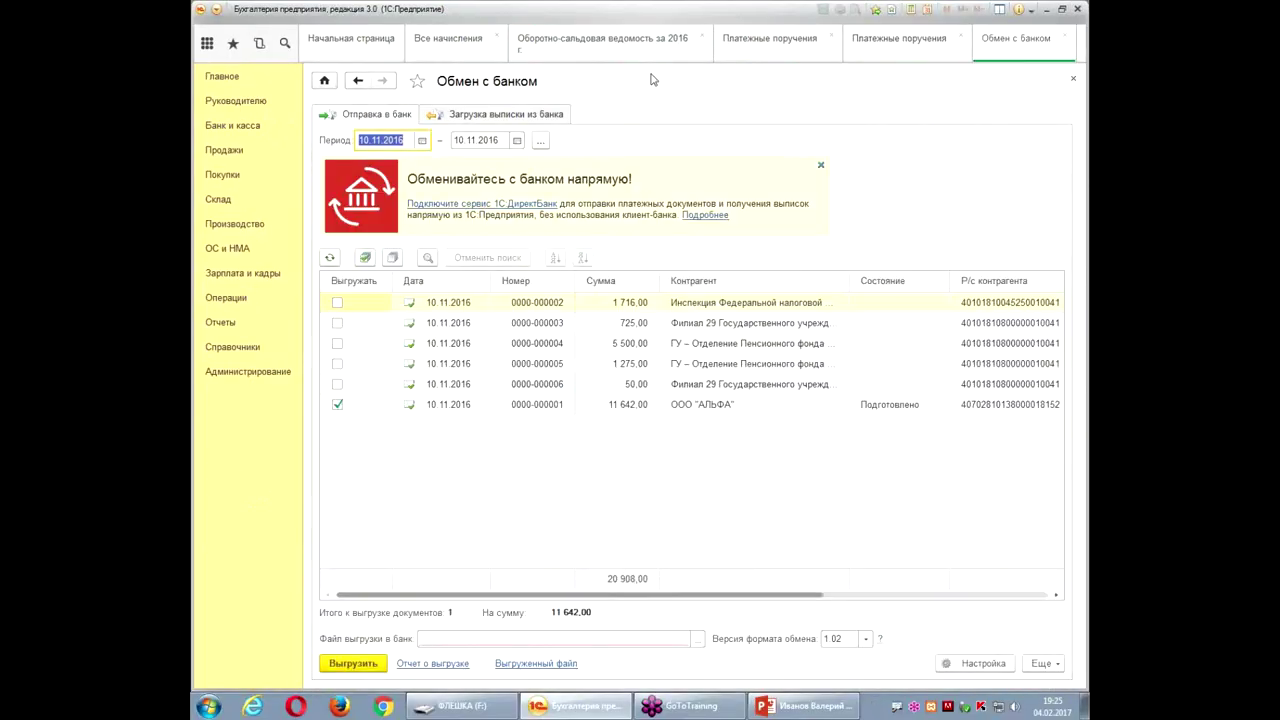
left_click(365, 257)
left_click(697, 638)
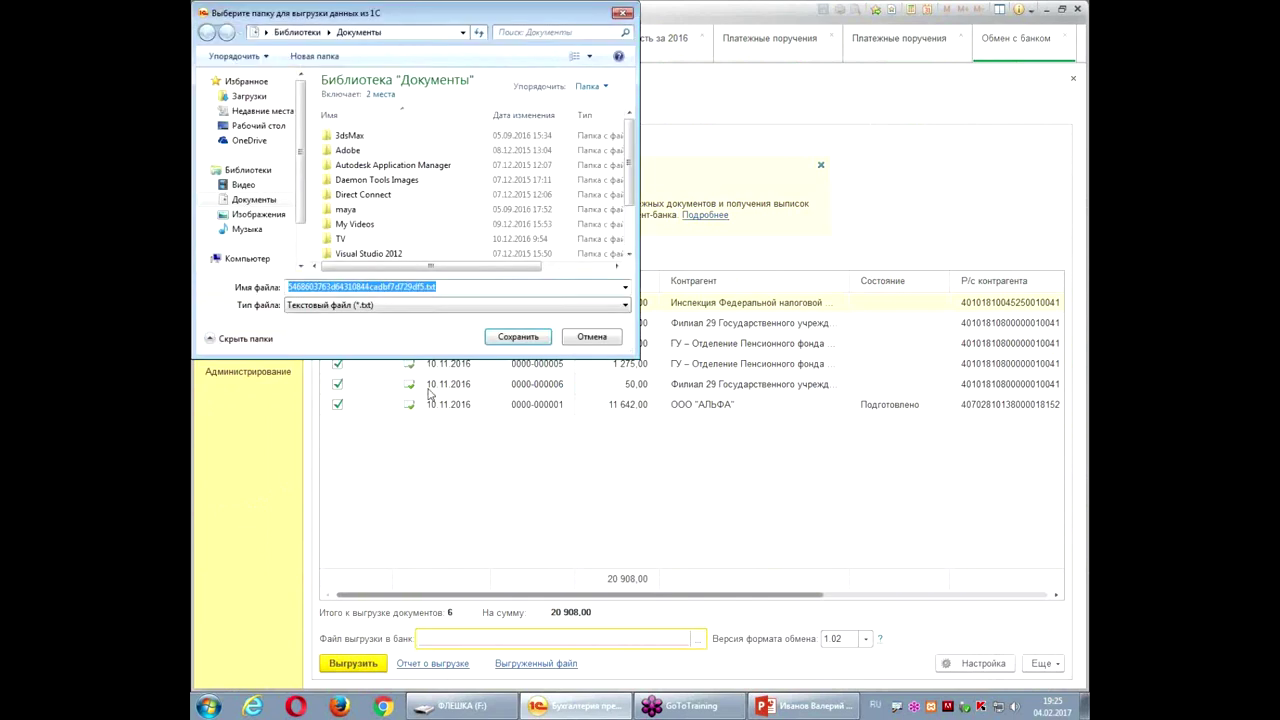
left_click(258, 126)
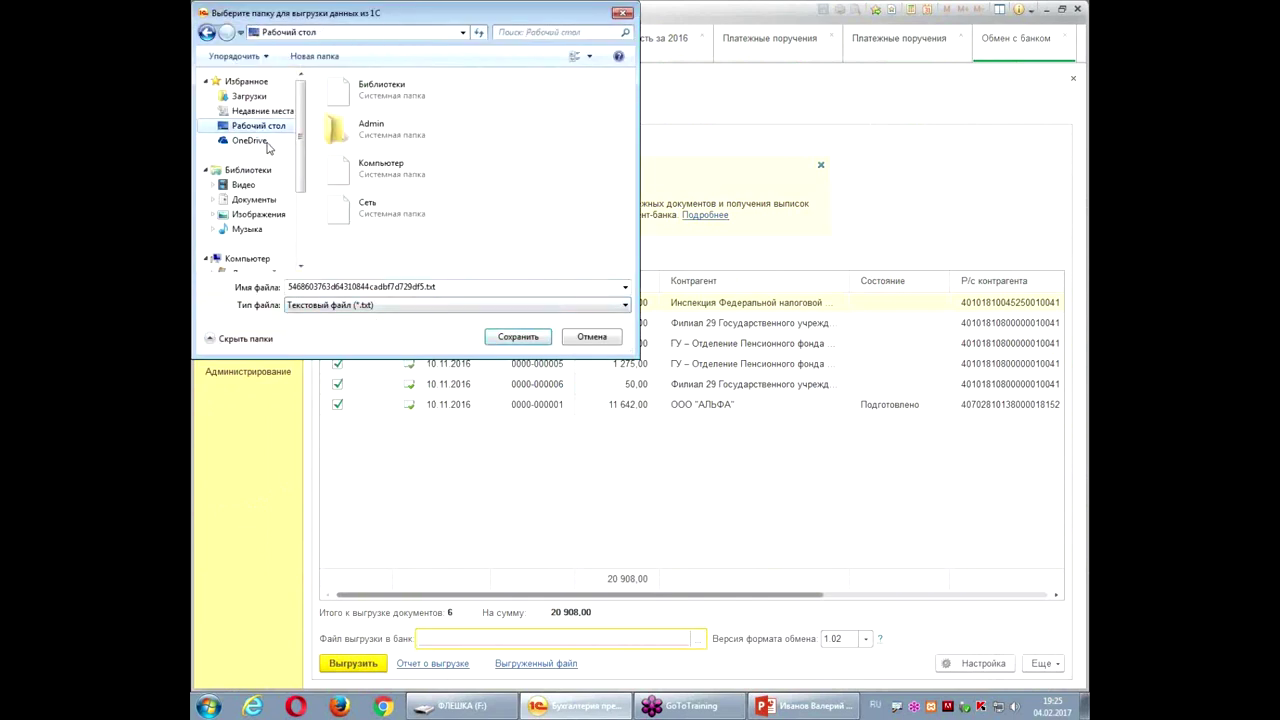
double_click(408, 285)
type("444")
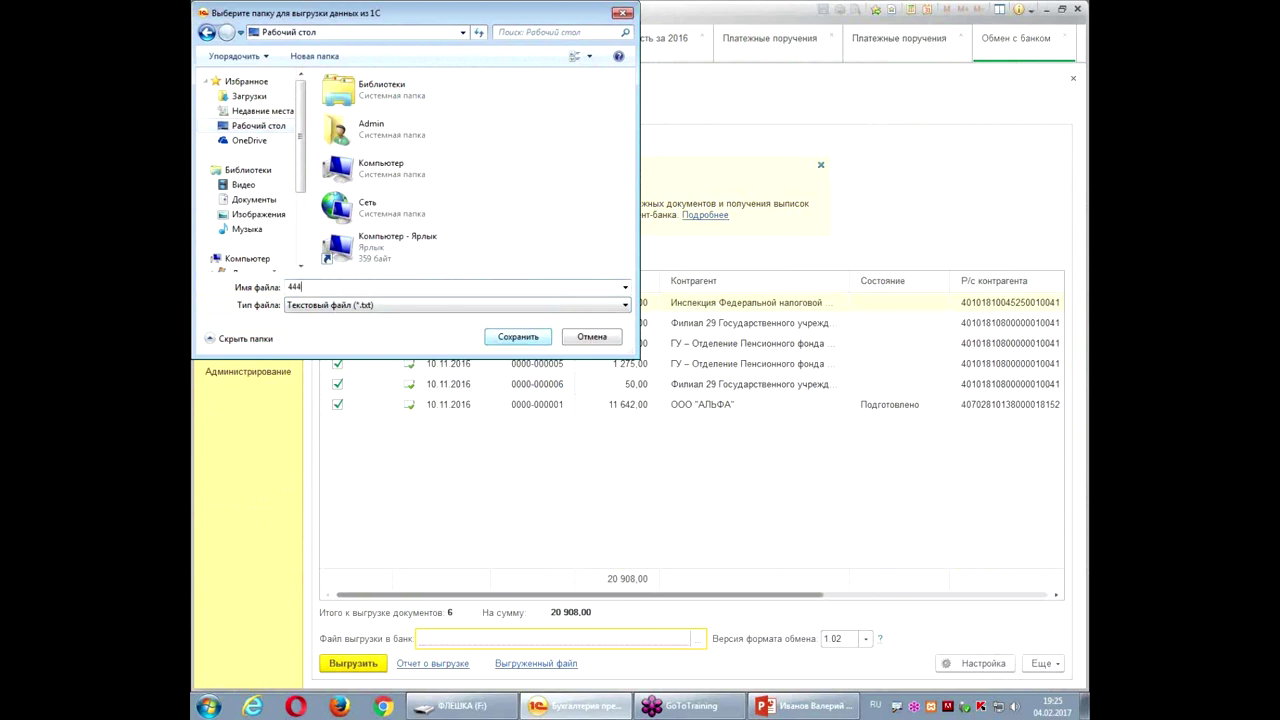
type("4343")
left_click(518, 337)
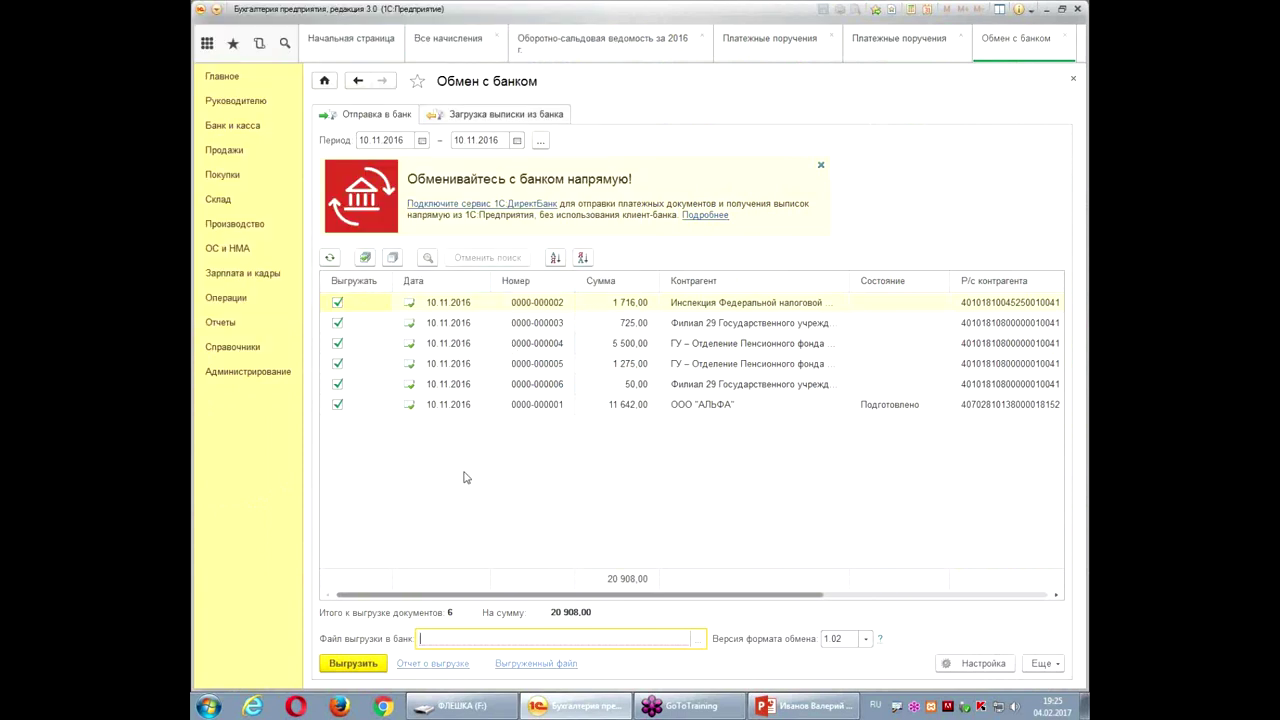
left_click(366, 661)
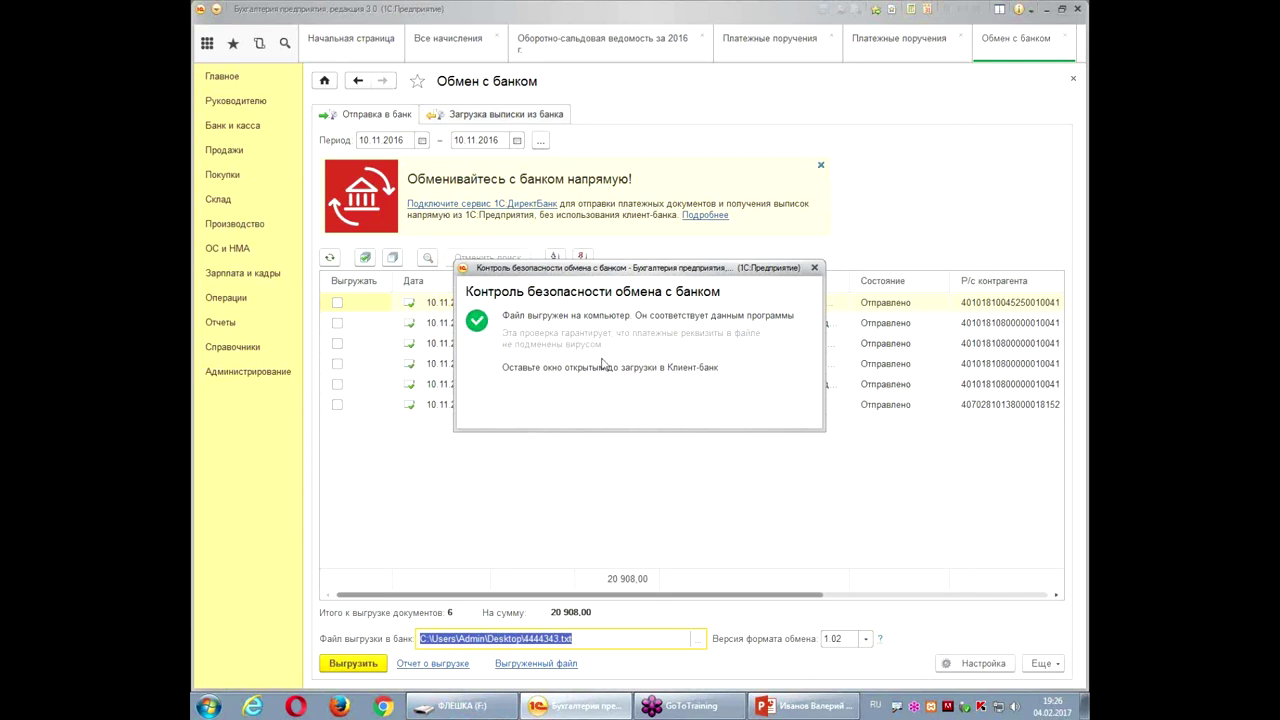
left_click(1080, 569)
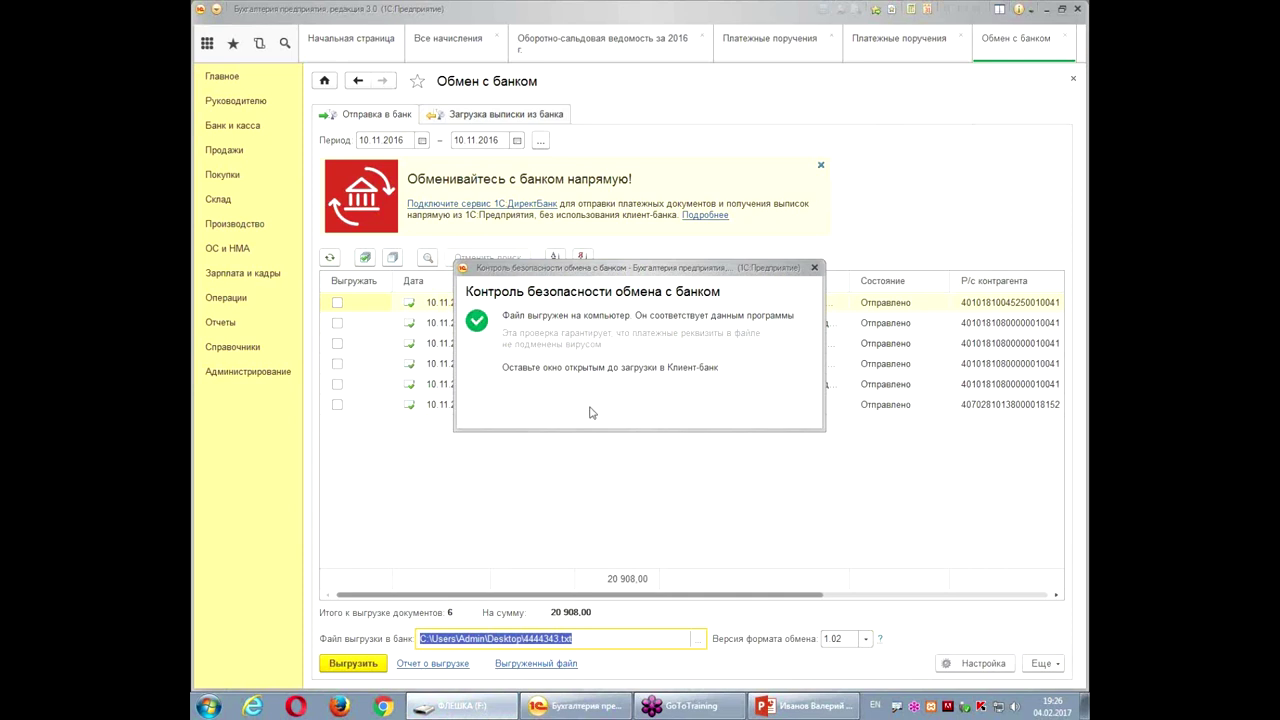
- Open the exported file 4444343.txt from the desktop in Notepad, review its contents in an enlarged window, and close it
mouse_move(436, 690)
left_click(463, 706)
left_click(659, 233)
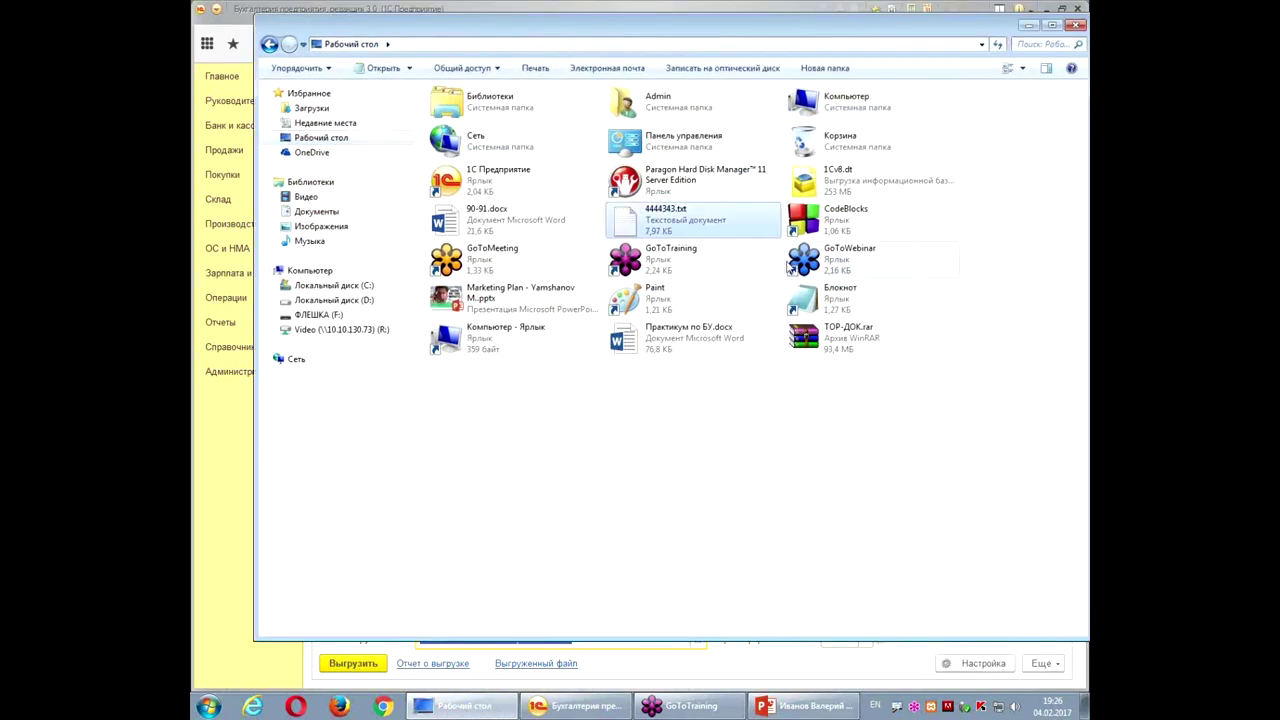
double_click(678, 224)
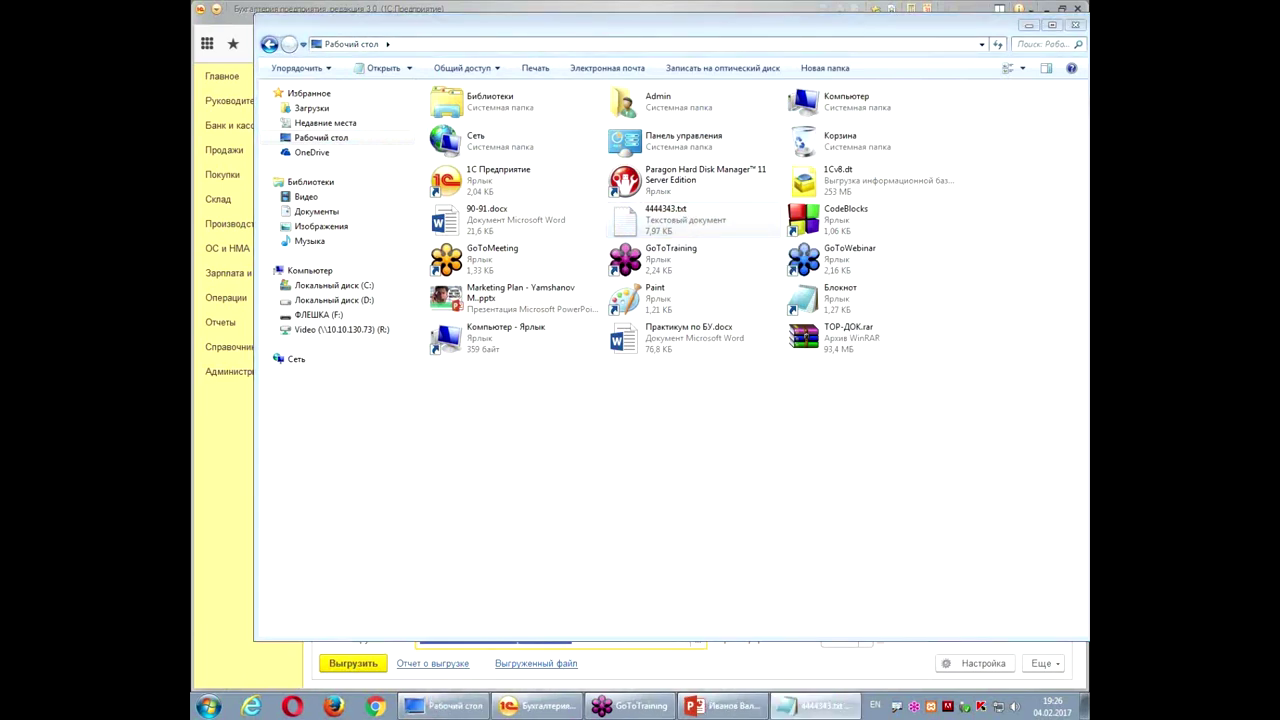
left_click_drag(866, 208, 560, 94)
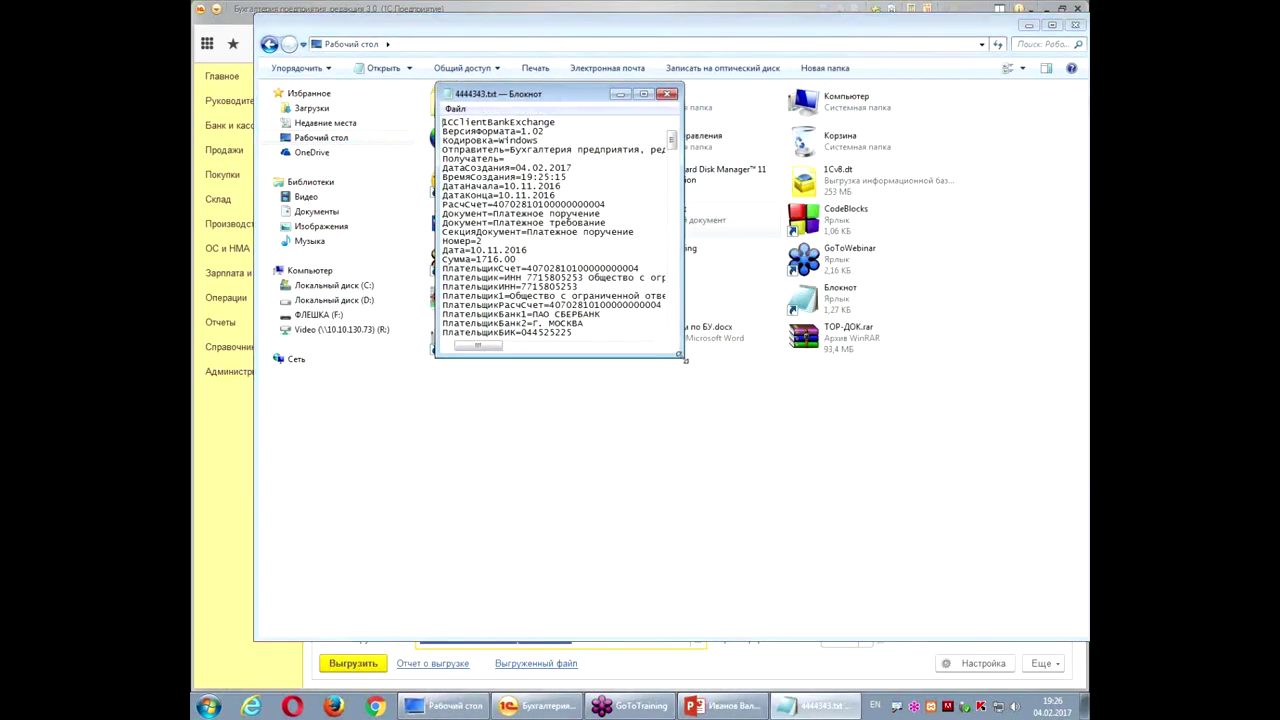
left_click_drag(685, 358, 783, 472)
left_click(772, 94)
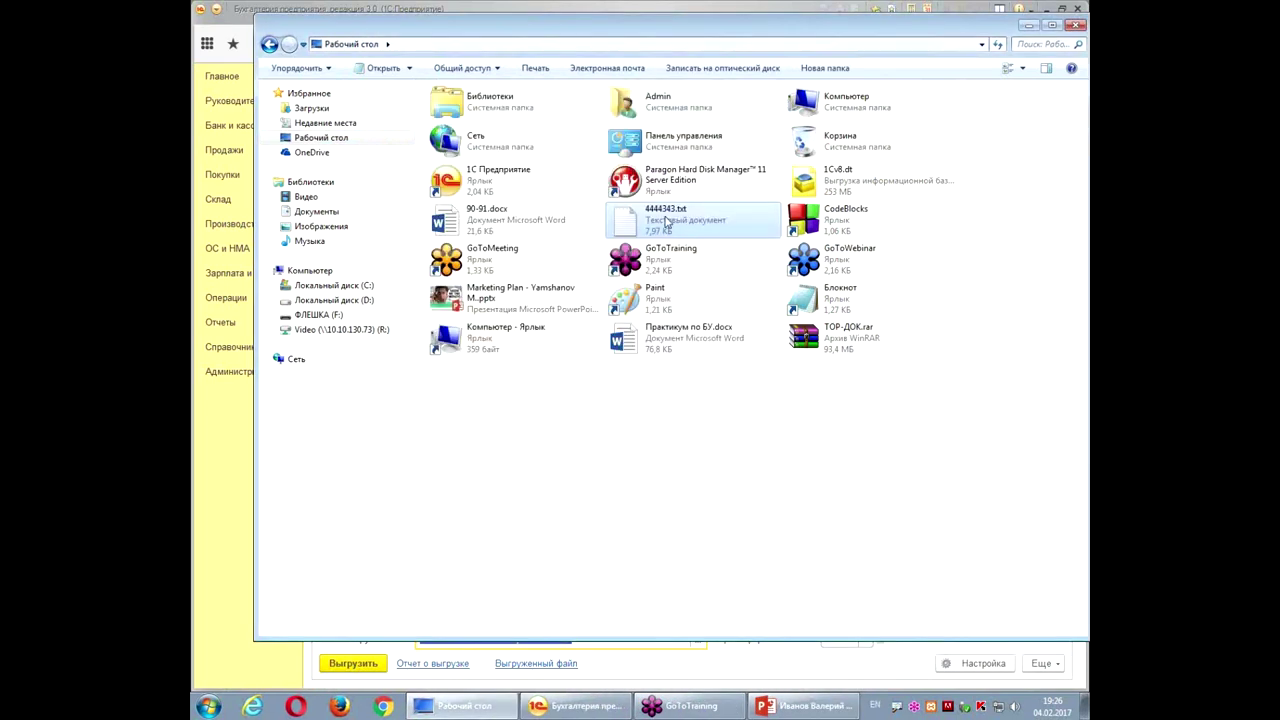
- Move the file 4444343.txt from the desktop to the root of drive C: and close the file window
right_click(668, 222)
left_click(746, 520)
left_click(356, 302)
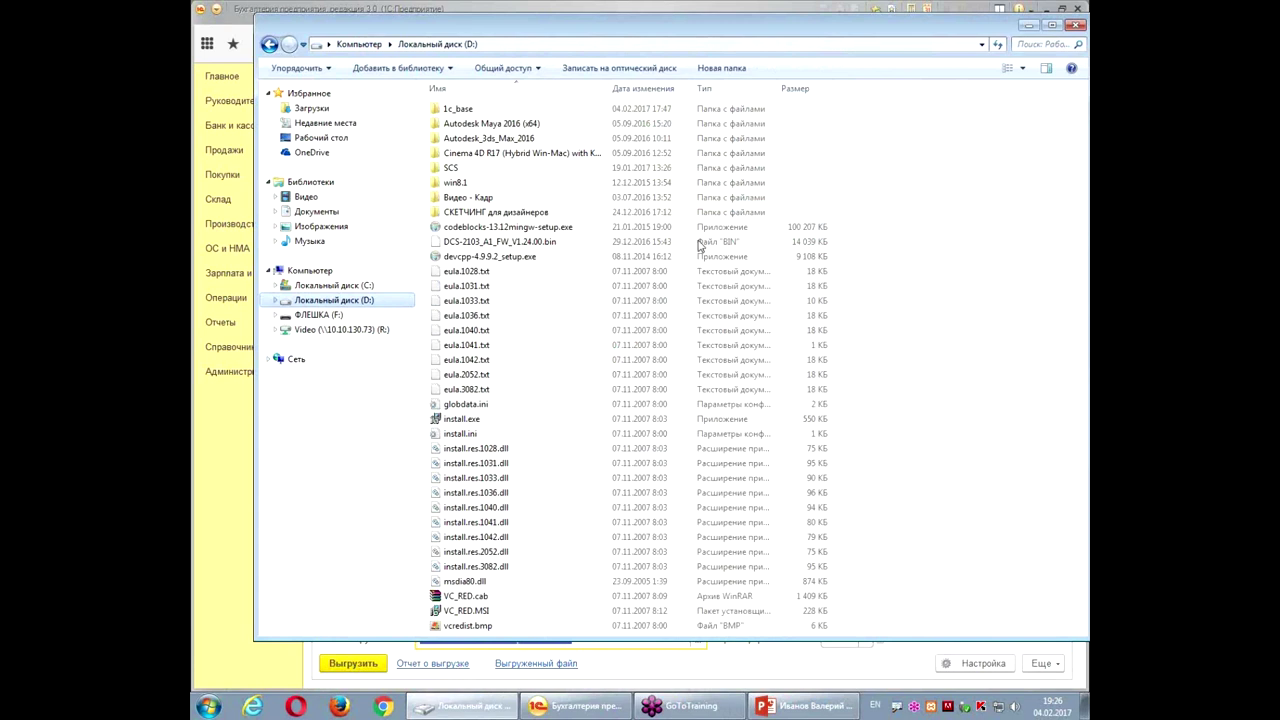
left_click(334, 286)
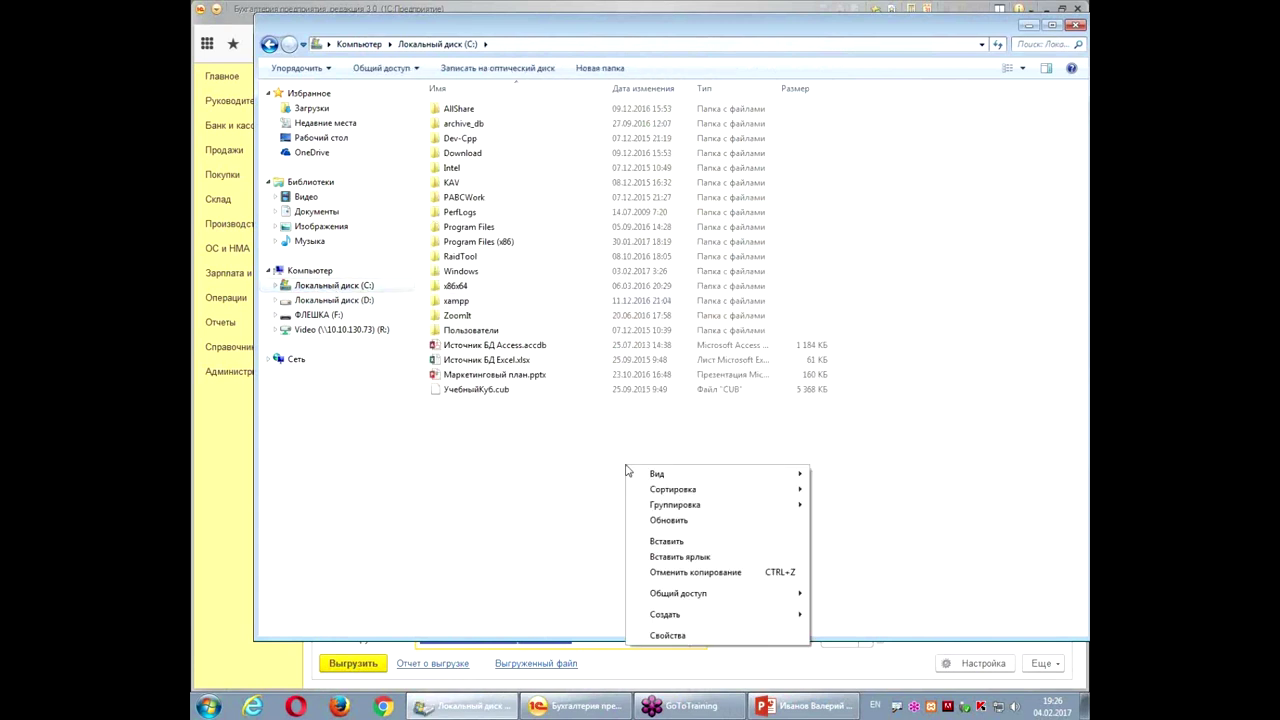
left_click(690, 542)
left_click(1075, 27)
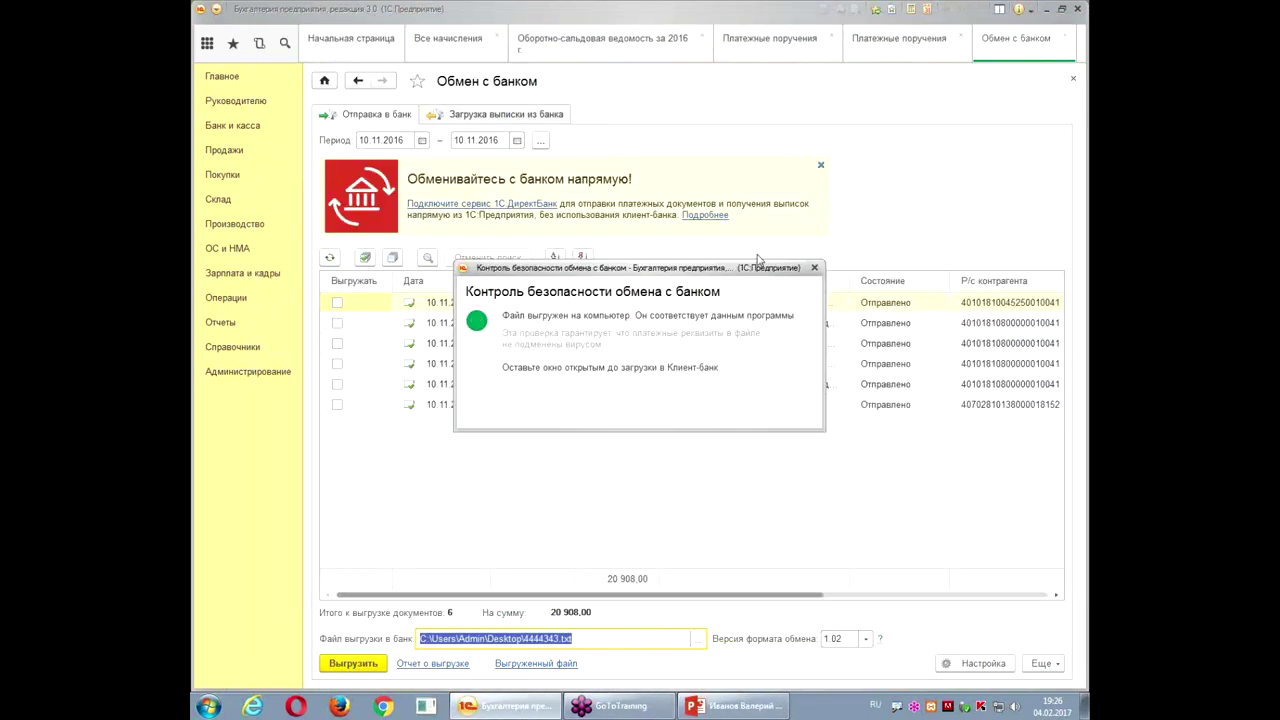
- Check the desktop, return to the accounting program, and close the bank exchange form
left_click(1040, 9)
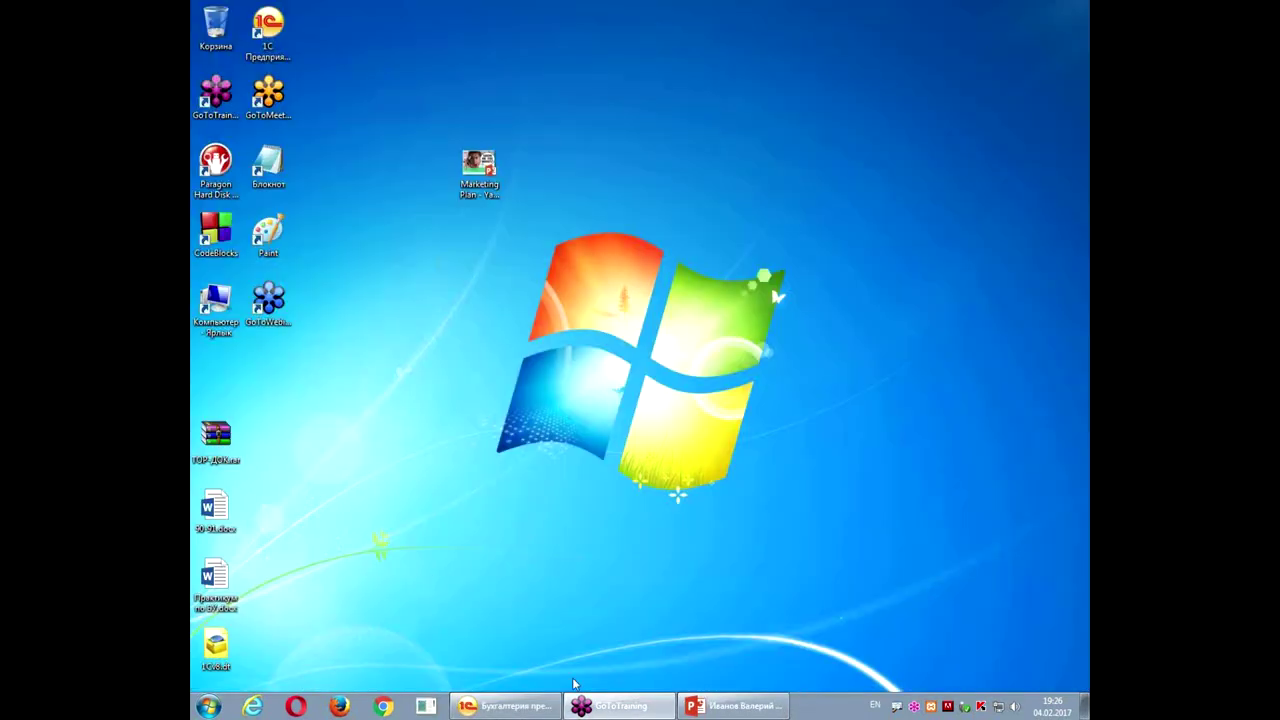
left_click(510, 706)
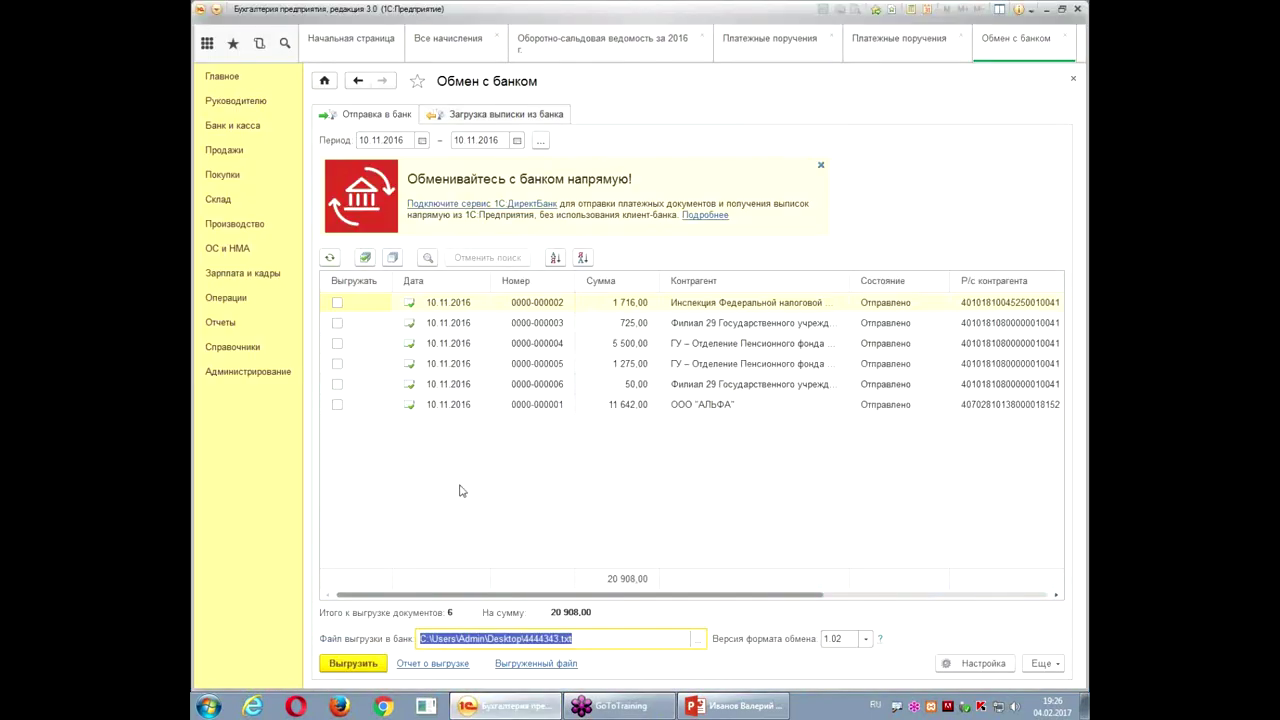
left_click(1071, 82)
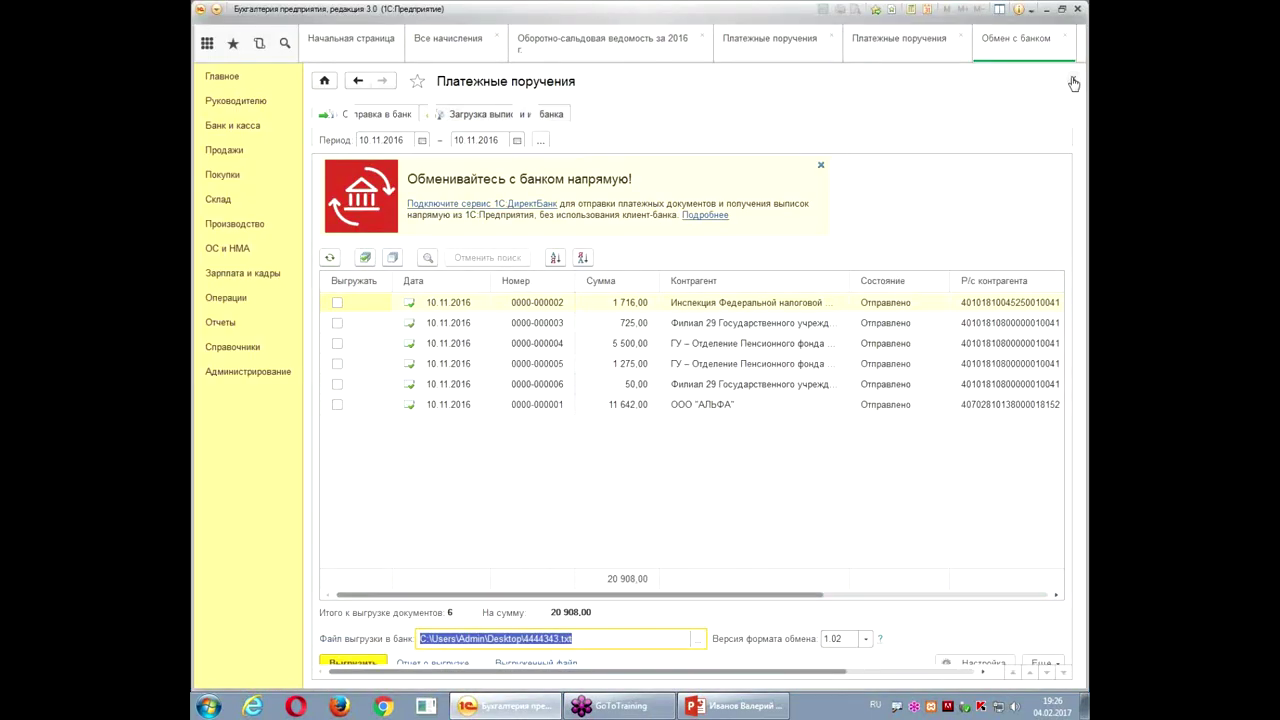
- Open the list of bank statements and dismiss the news window
left_click(238, 125)
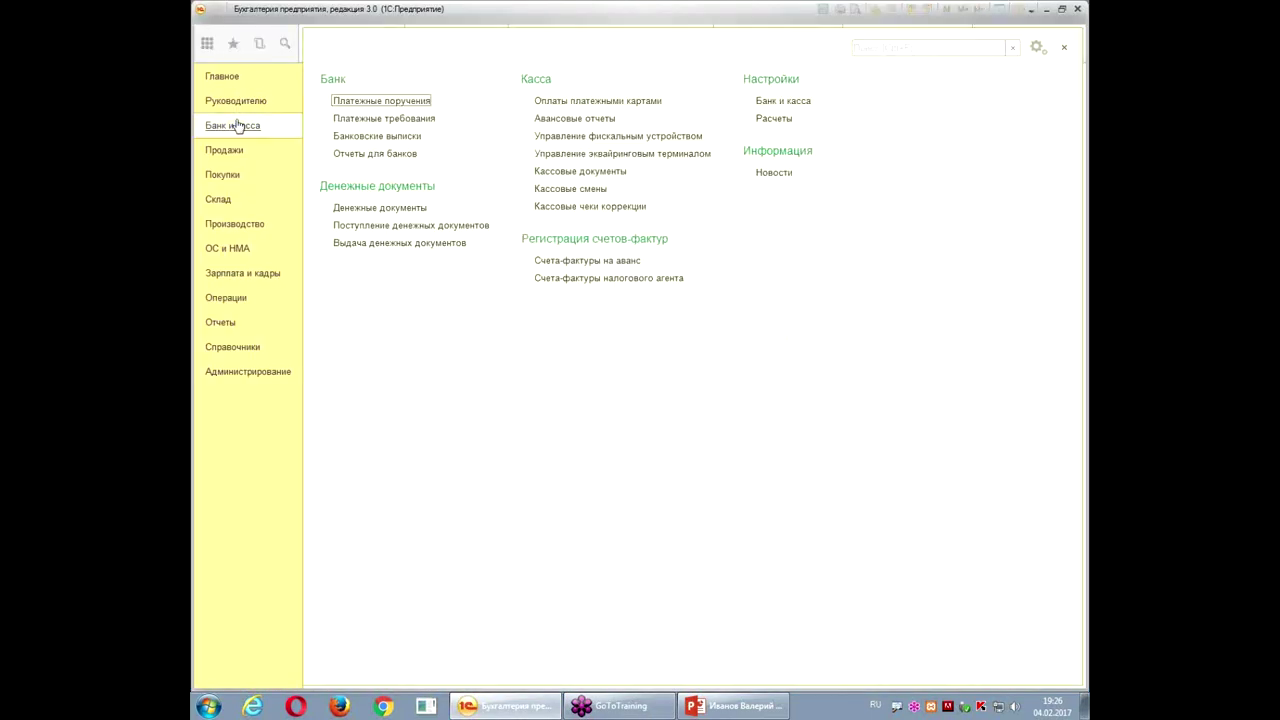
left_click(377, 136)
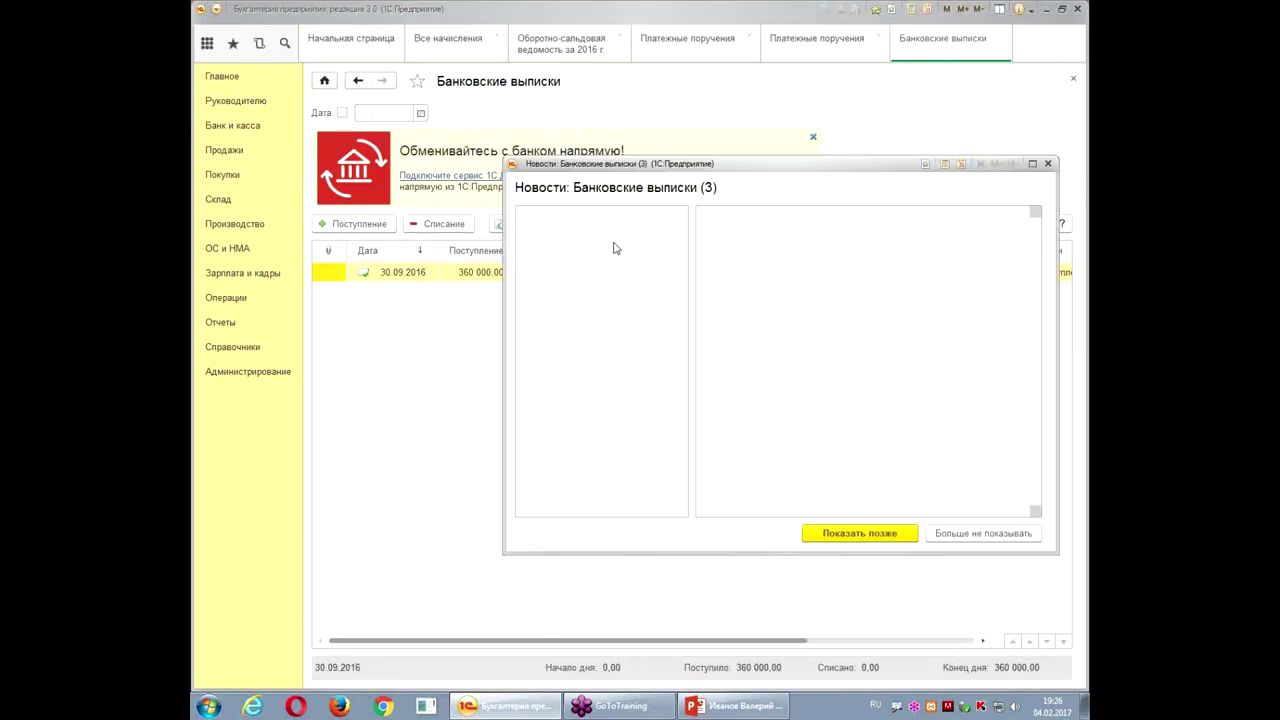
left_click(1047, 164)
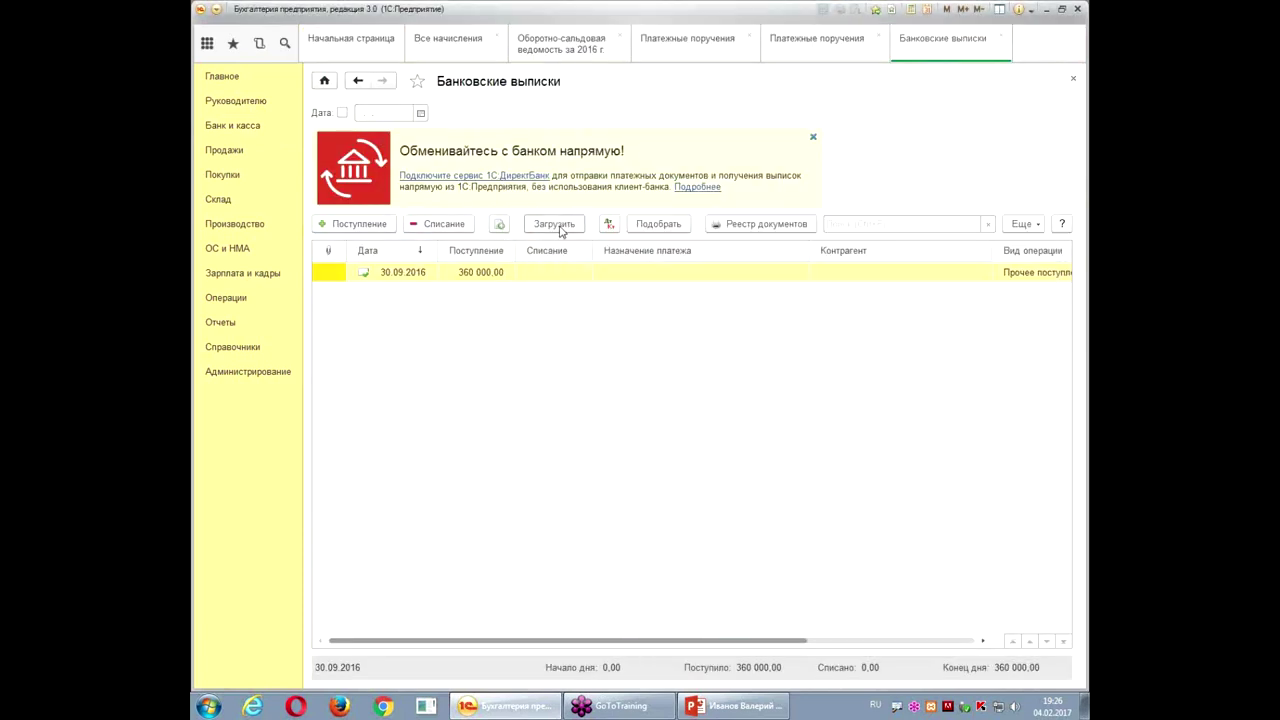
- Load the bank statement from the file 4444343.txt on drive C:
left_click(561, 225)
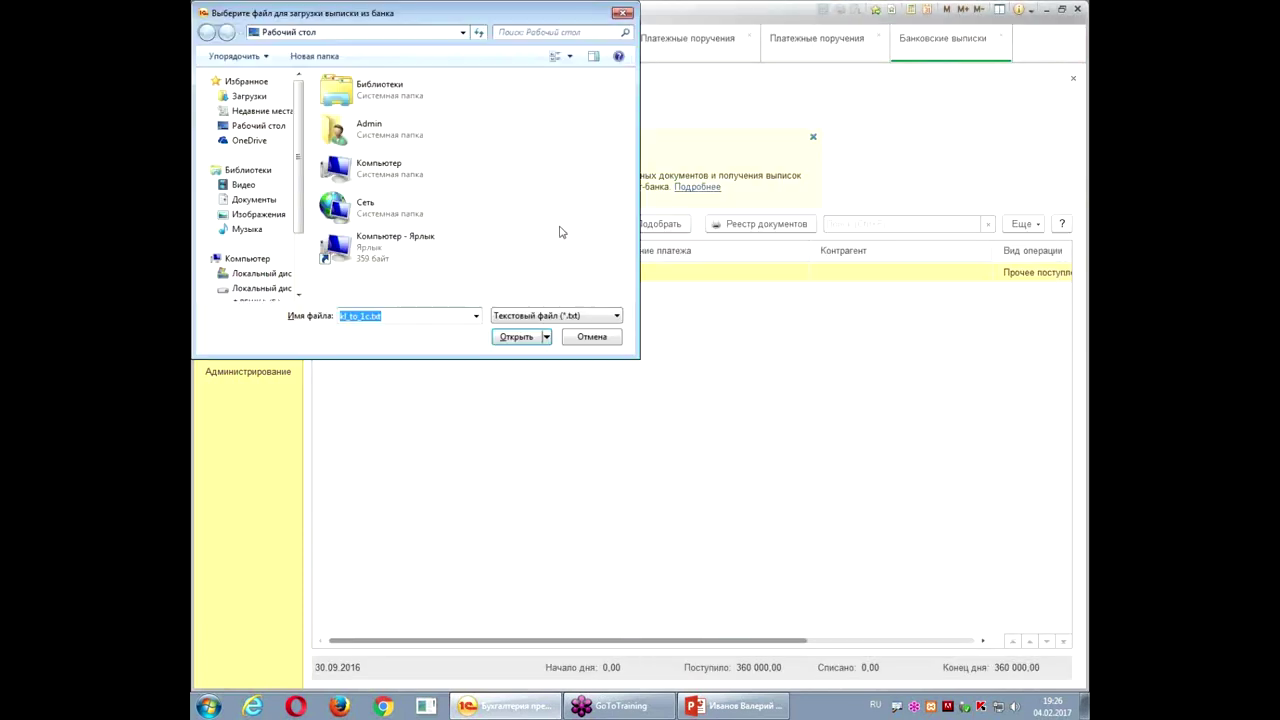
left_click(260, 273)
scroll(435, 228, "down", 2)
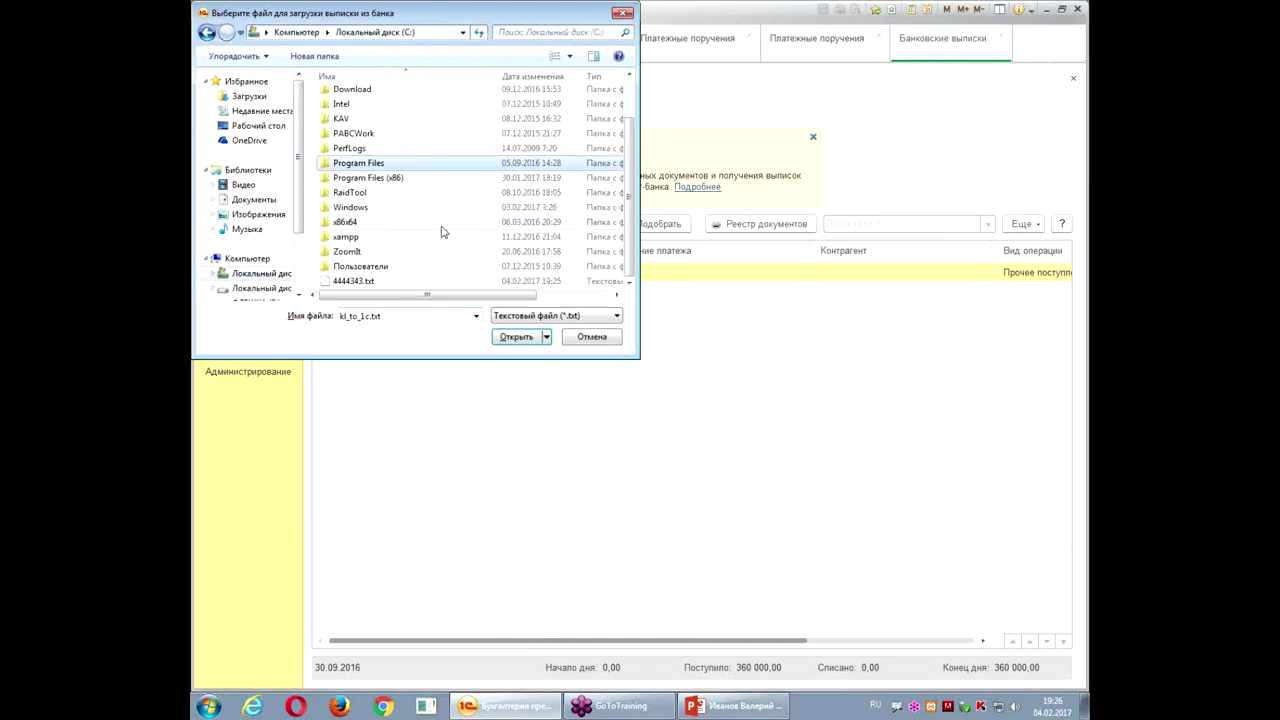
double_click(389, 281)
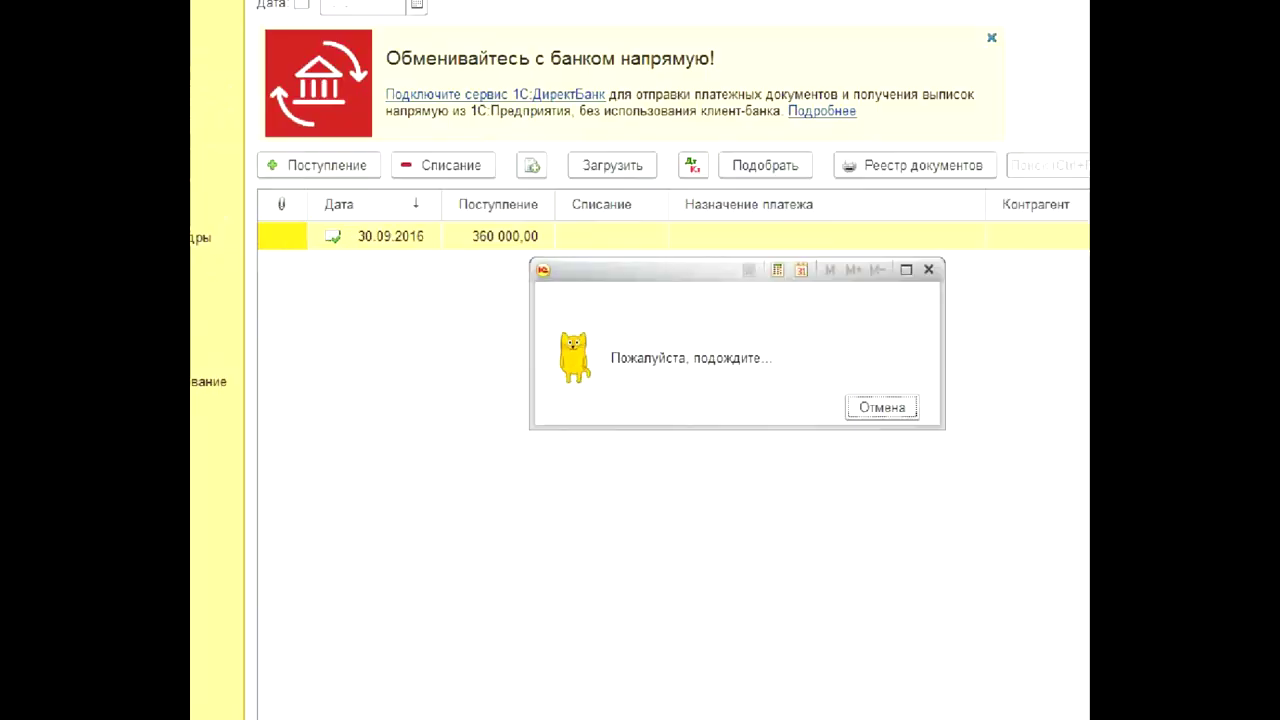
- Examine the dates, amounts and payment purposes of the 10.11.2016 write-offs in the bank statement list
left_click_drag(820, 240, 754, 257)
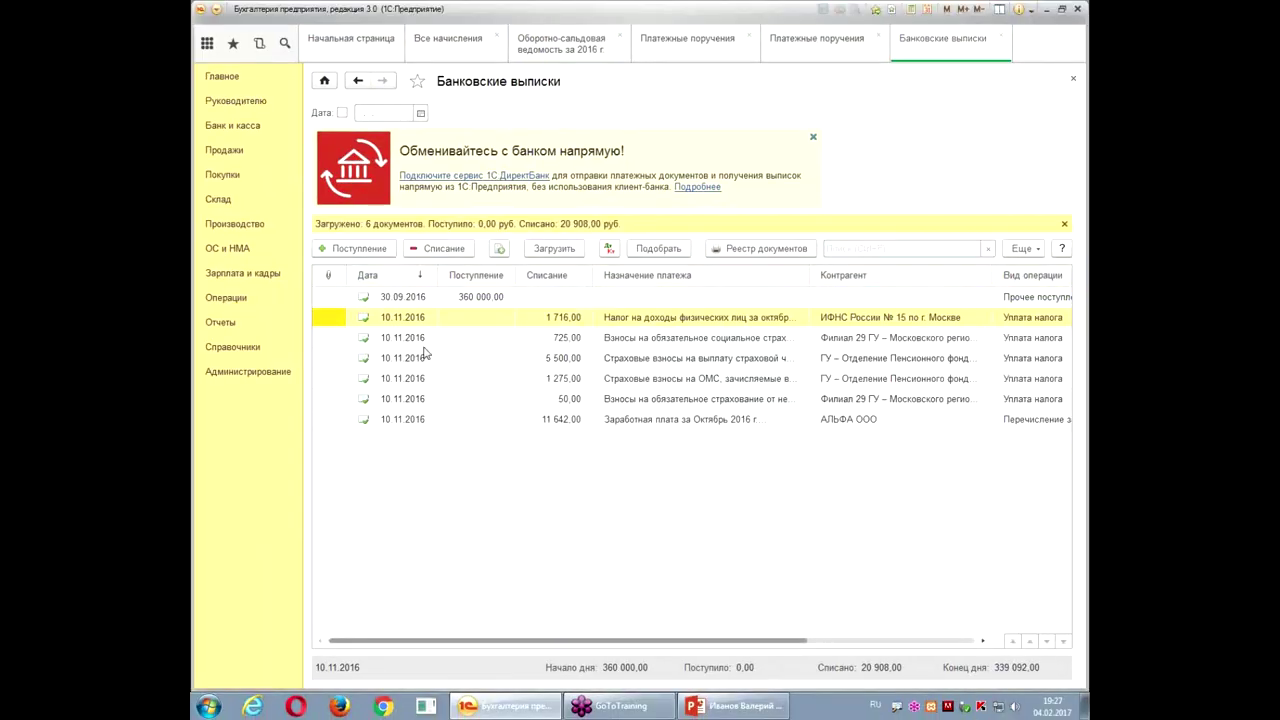
left_click_drag(302, 292, 471, 456)
left_click_drag(500, 300, 506, 307)
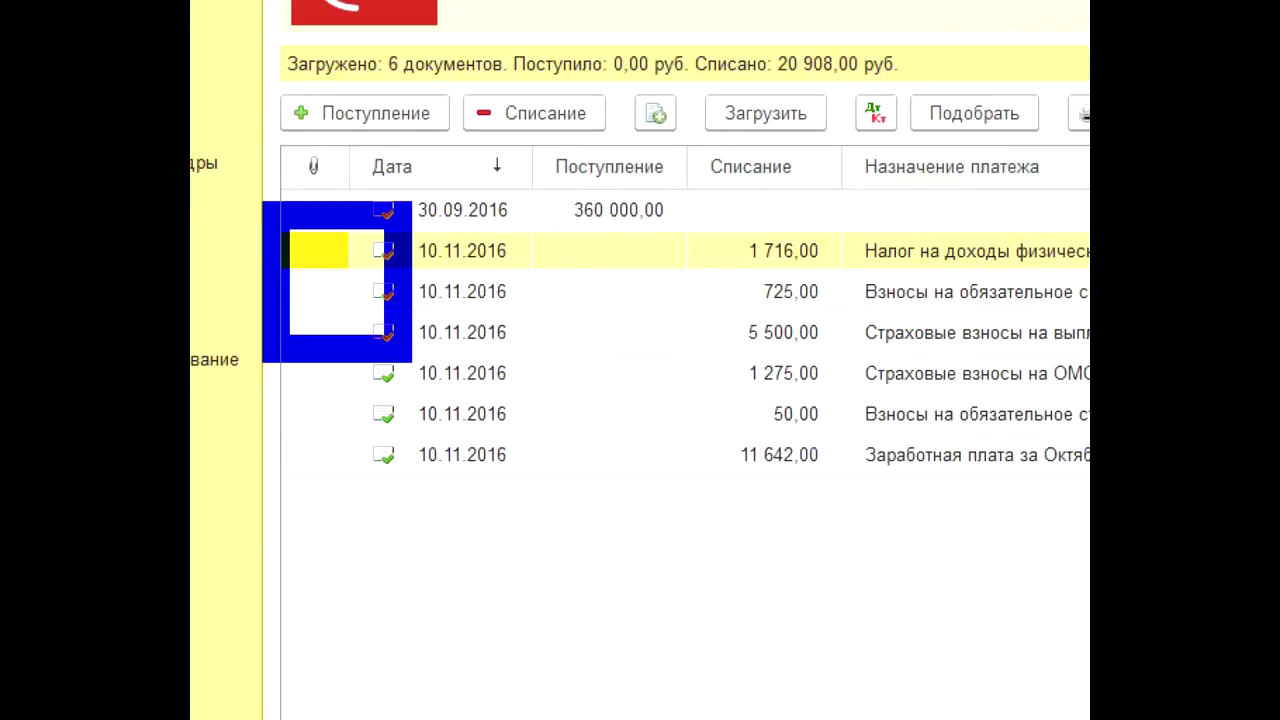
left_click_drag(685, 240, 735, 200)
left_click_drag(640, 268, 720, 258)
mouse_move(638, 316)
left_mouse_down()
mouse_move(652, 336)
mouse_move(716, 326)
left_mouse_up()
left_click_drag(645, 385, 705, 397)
left_click_drag(645, 440, 722, 465)
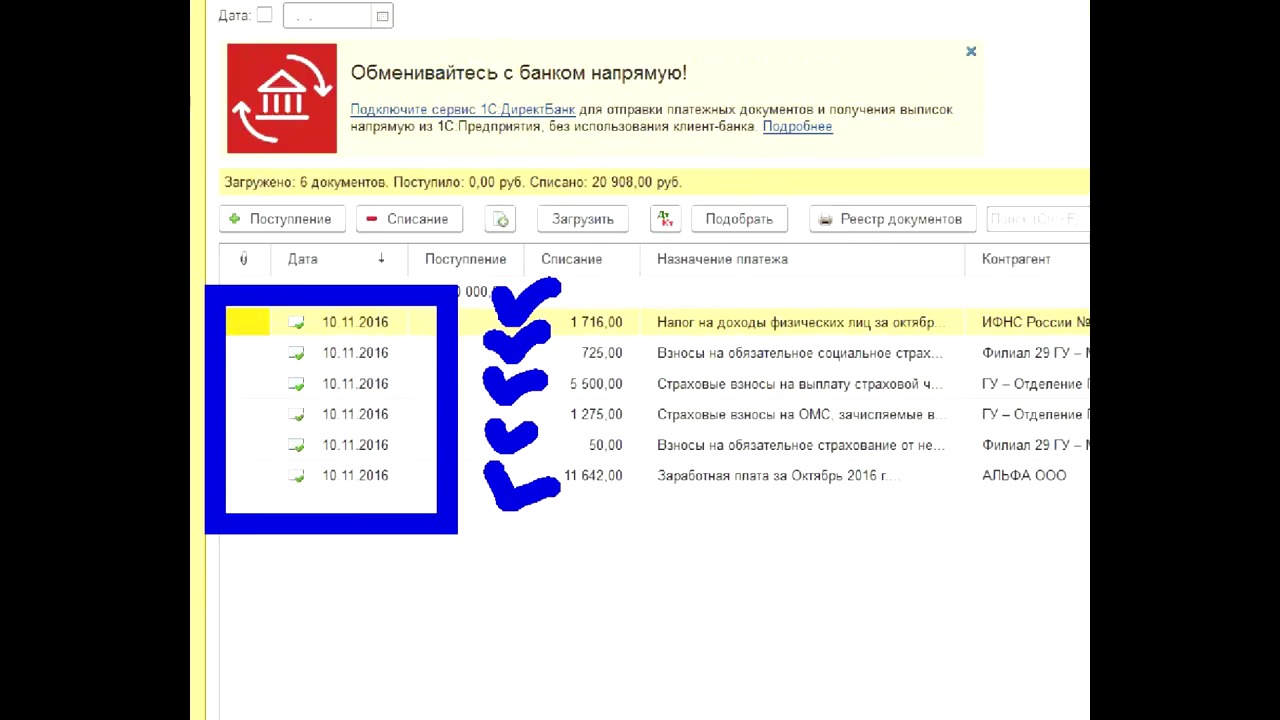
left_click_drag(797, 22, 922, 159)
left_click_drag(636, 162, 742, 308)
mouse_move(440, 36)
left_mouse_down()
mouse_move(452, 124)
mouse_move(620, 86)
left_mouse_up()
- Open the postings of the personal income tax write-off dated 10.11.2016 and examine its debit and credit accounts
left_click(648, 317)
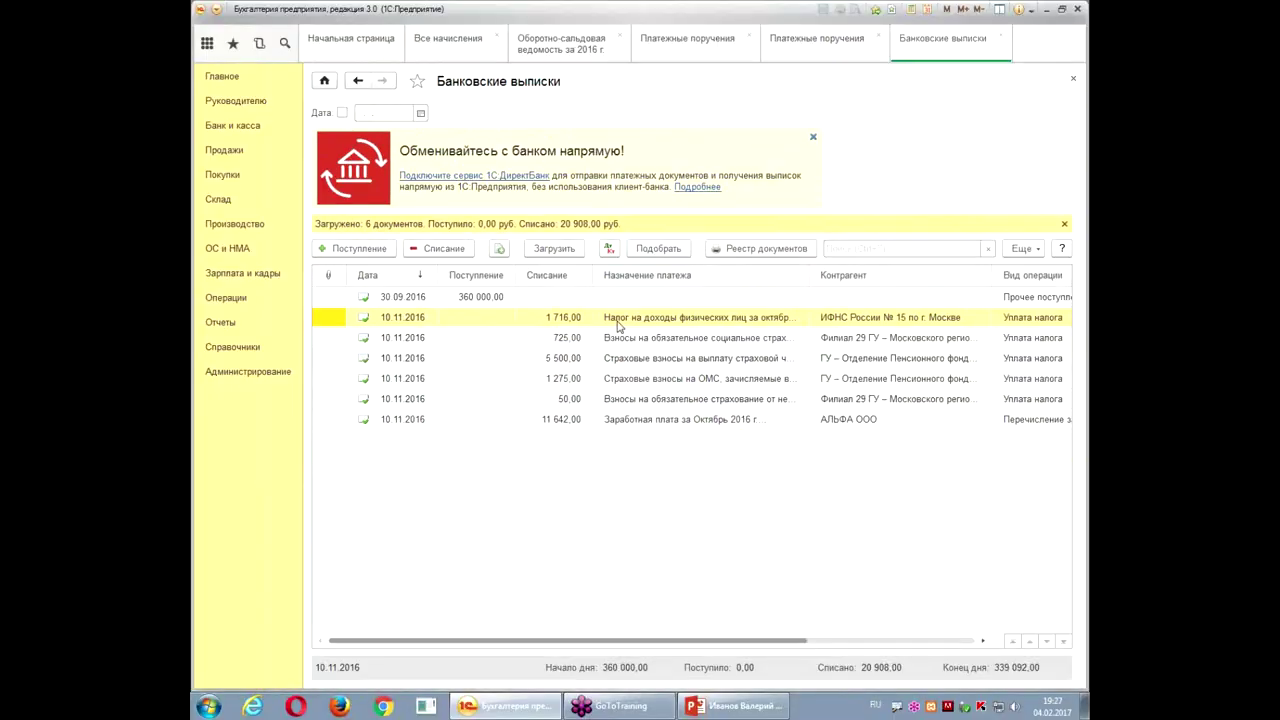
left_click(613, 252)
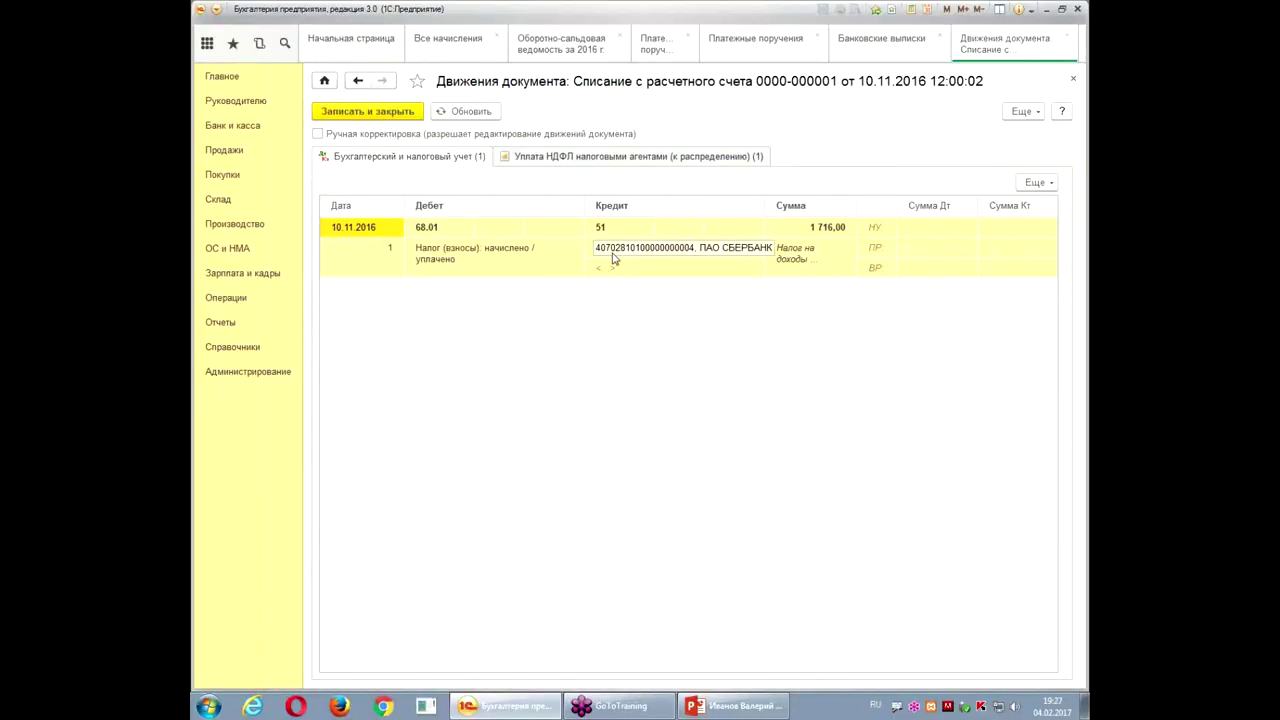
mouse_move(560, 259)
left_mouse_down()
mouse_move(692, 306)
mouse_move(681, 265)
left_mouse_up()
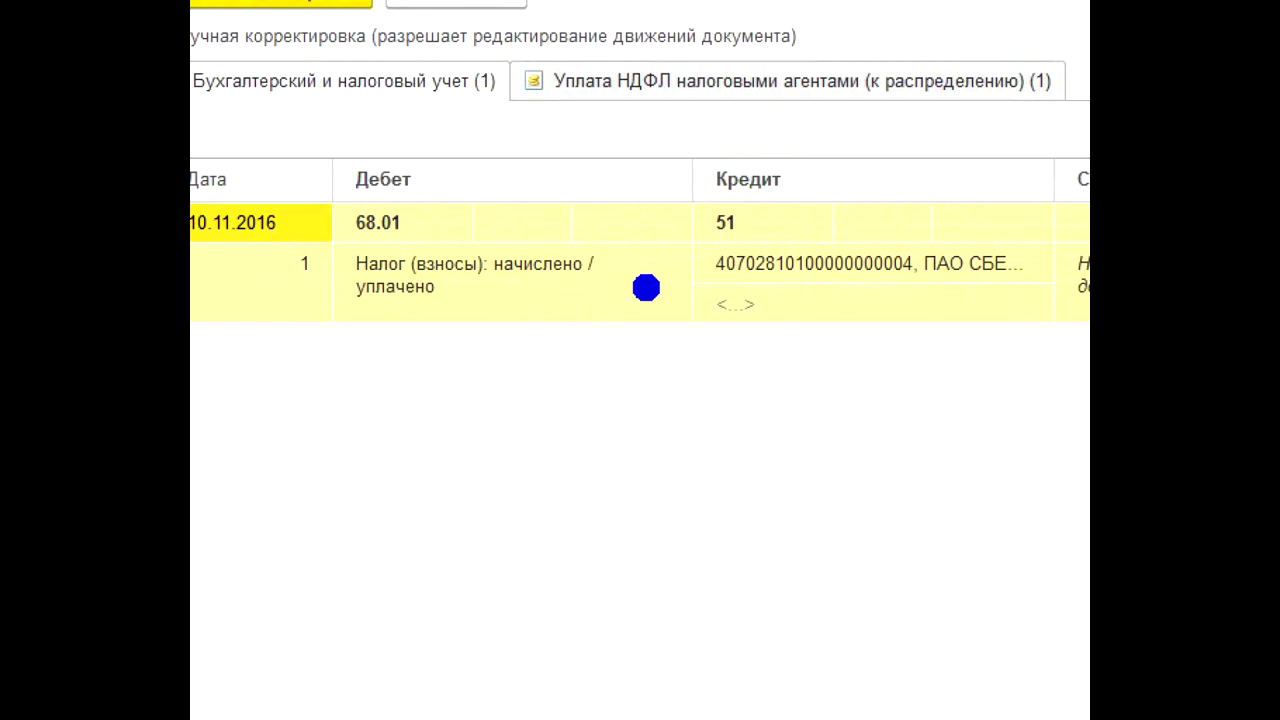
mouse_move(782, 588)
left_mouse_down()
mouse_move(740, 478)
mouse_move(843, 430)
mouse_move(940, 520)
left_mouse_up()
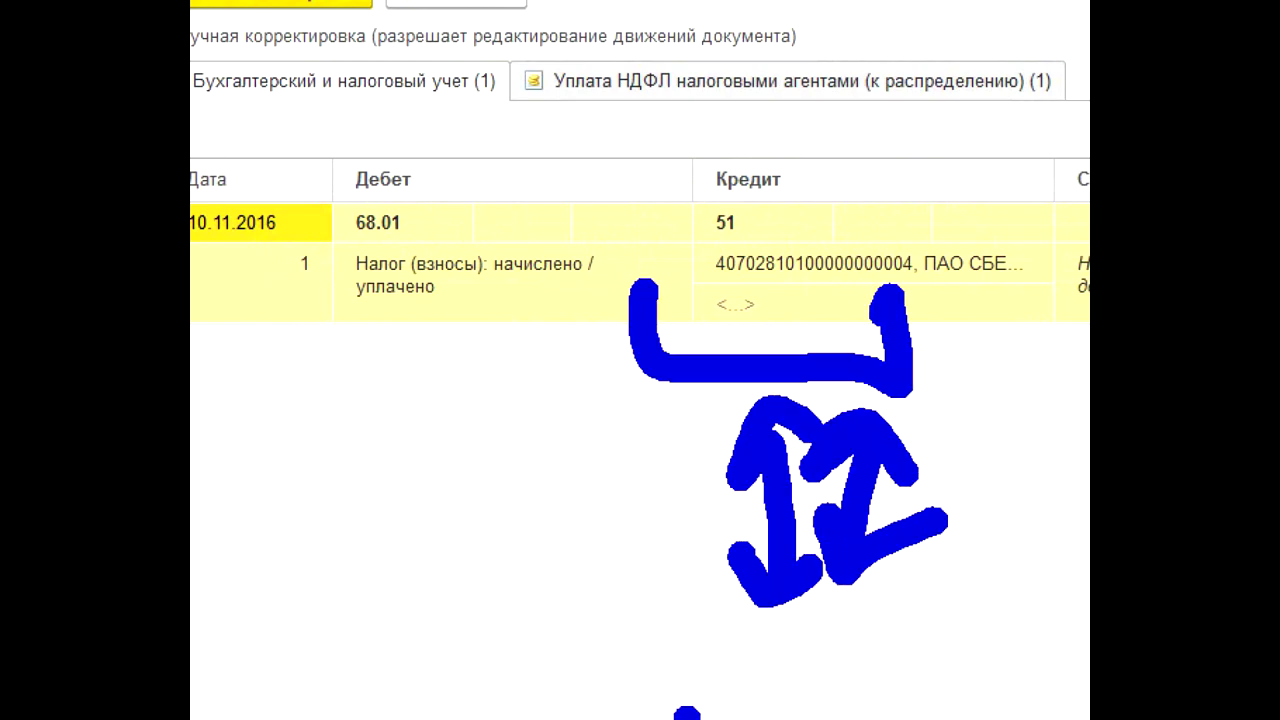
key("Escape")
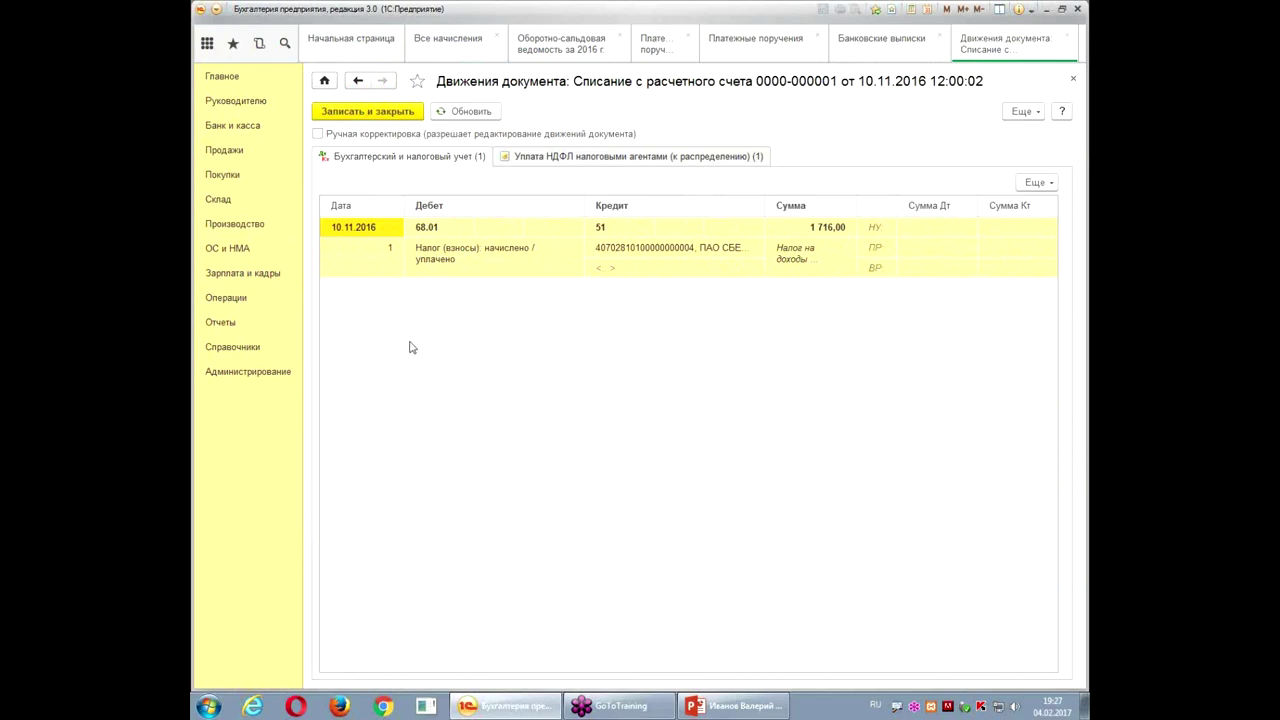
key("ctrl+1")
left_click_drag(358, 264, 381, 340)
left_click_drag(376, 300, 368, 405)
left_click_drag(408, 308, 407, 358)
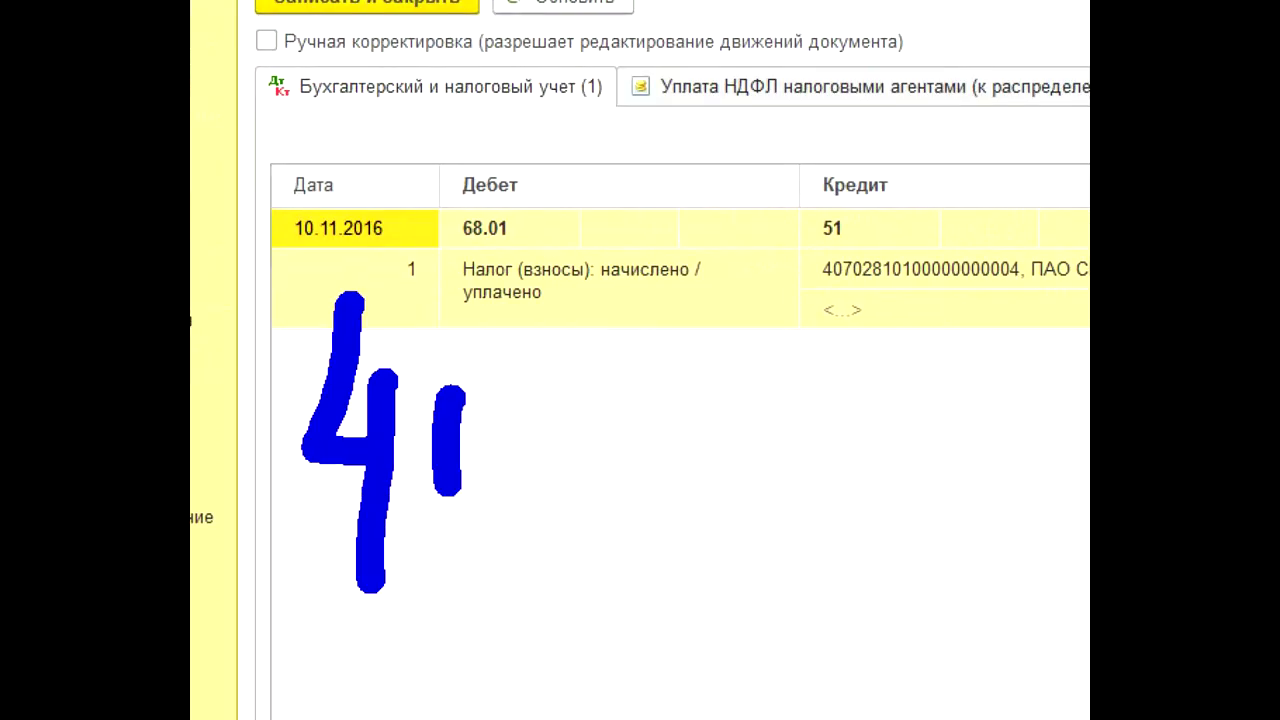
left_click_drag(448, 488, 475, 448)
left_click_drag(632, 358, 715, 515)
left_click_drag(660, 420, 860, 500)
left_click_drag(710, 400, 840, 420)
left_click_drag(990, 410, 1045, 485)
mouse_move(1080, 525)
left_mouse_down()
mouse_move(380, 700)
mouse_move(262, 622)
left_mouse_up()
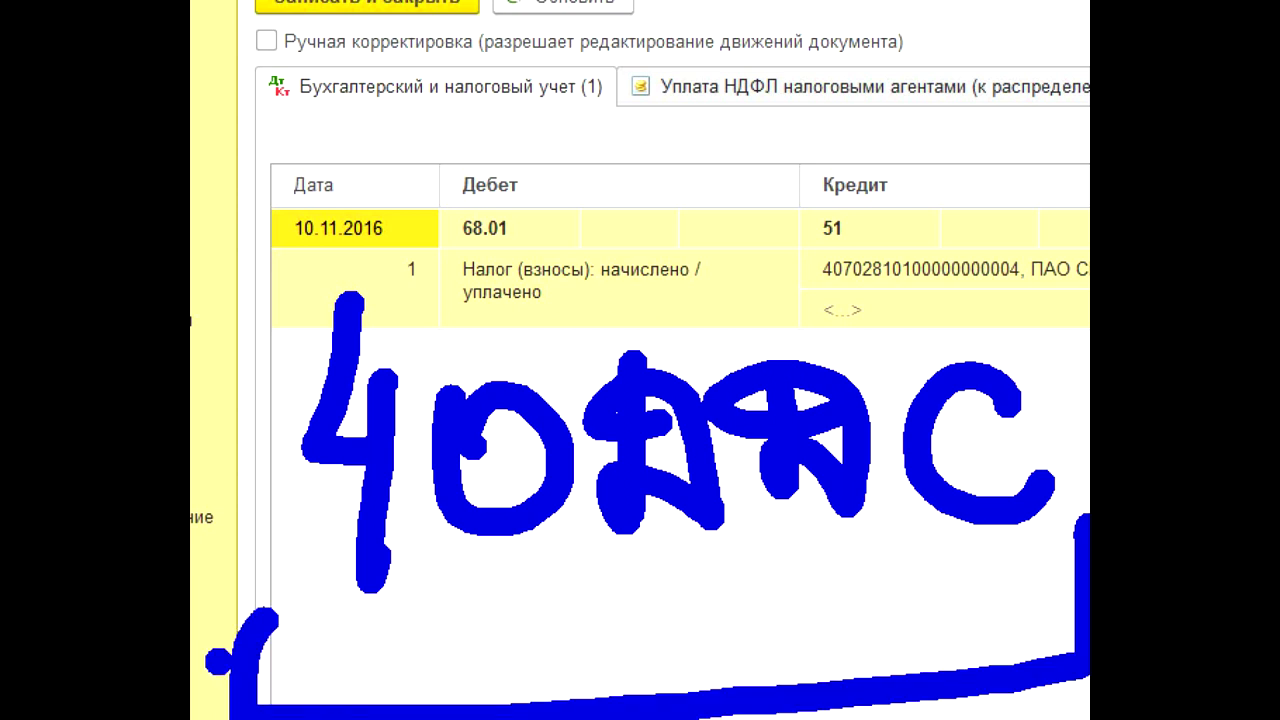
left_click(419, 375)
left_click_drag(415, 380, 1030, 335)
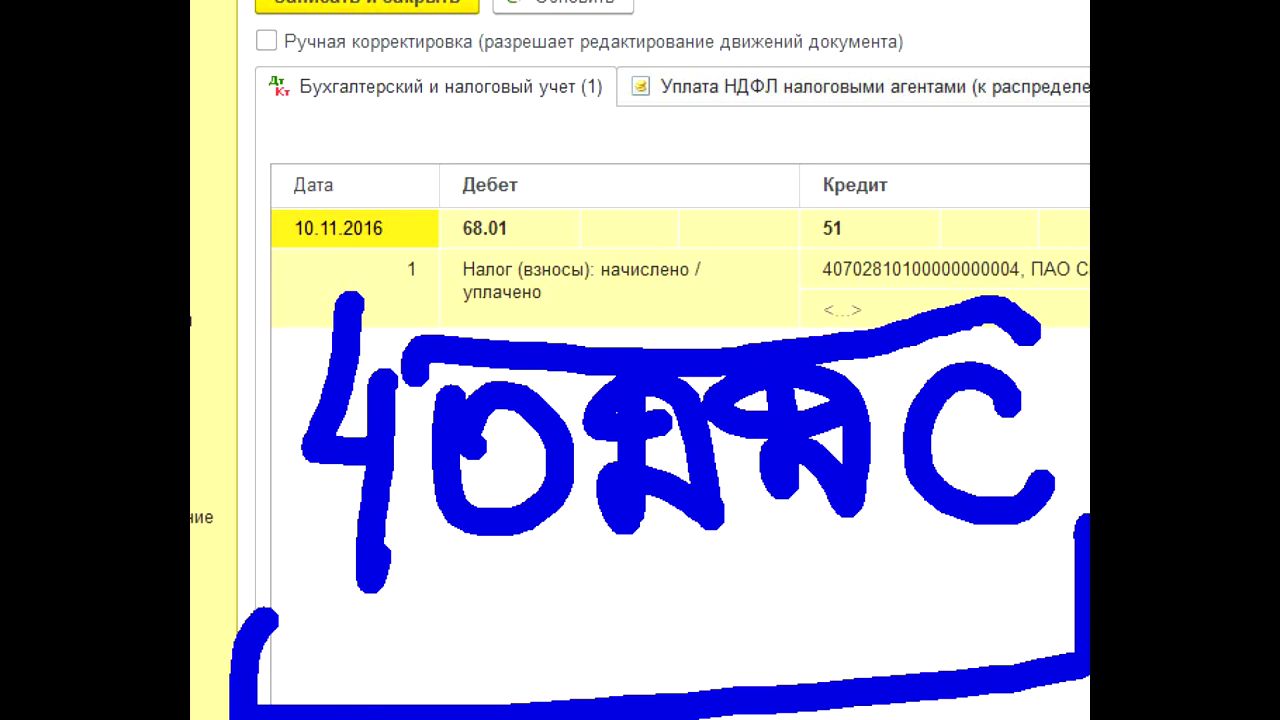
key("Escape")
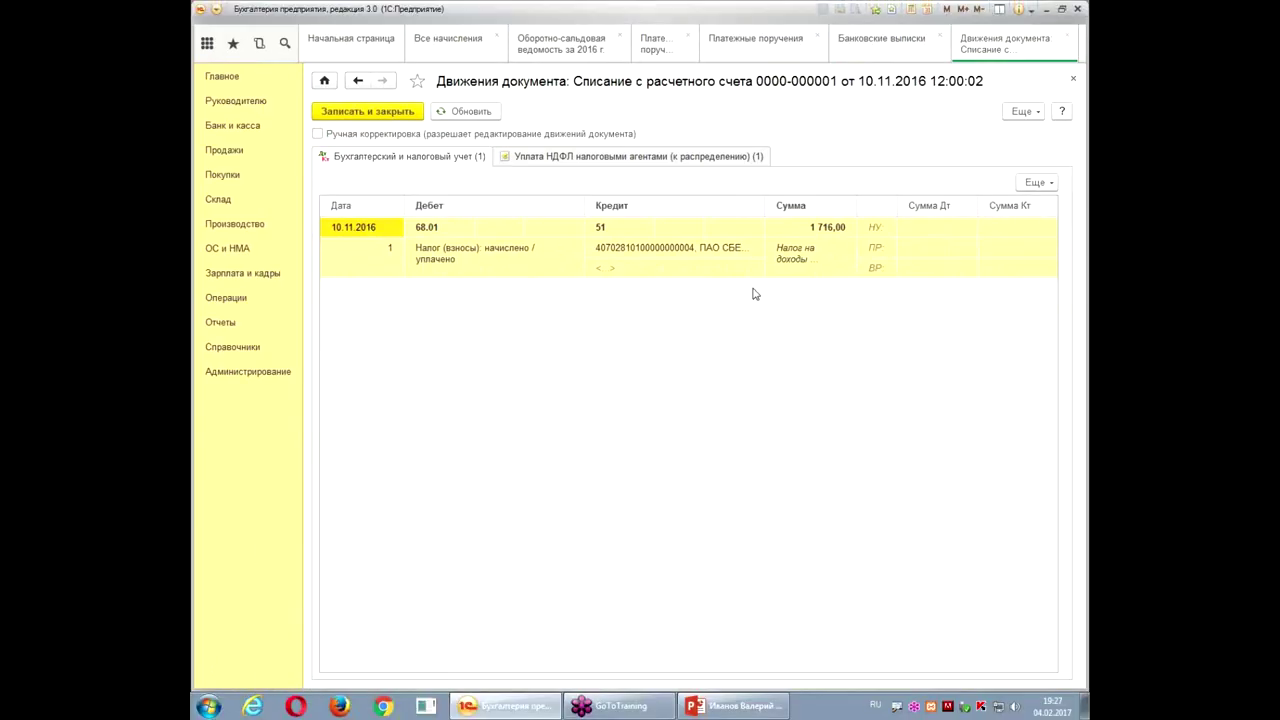
- View the write-off's register entries for income tax paid by tax agents and close the document movements
left_click(680, 158)
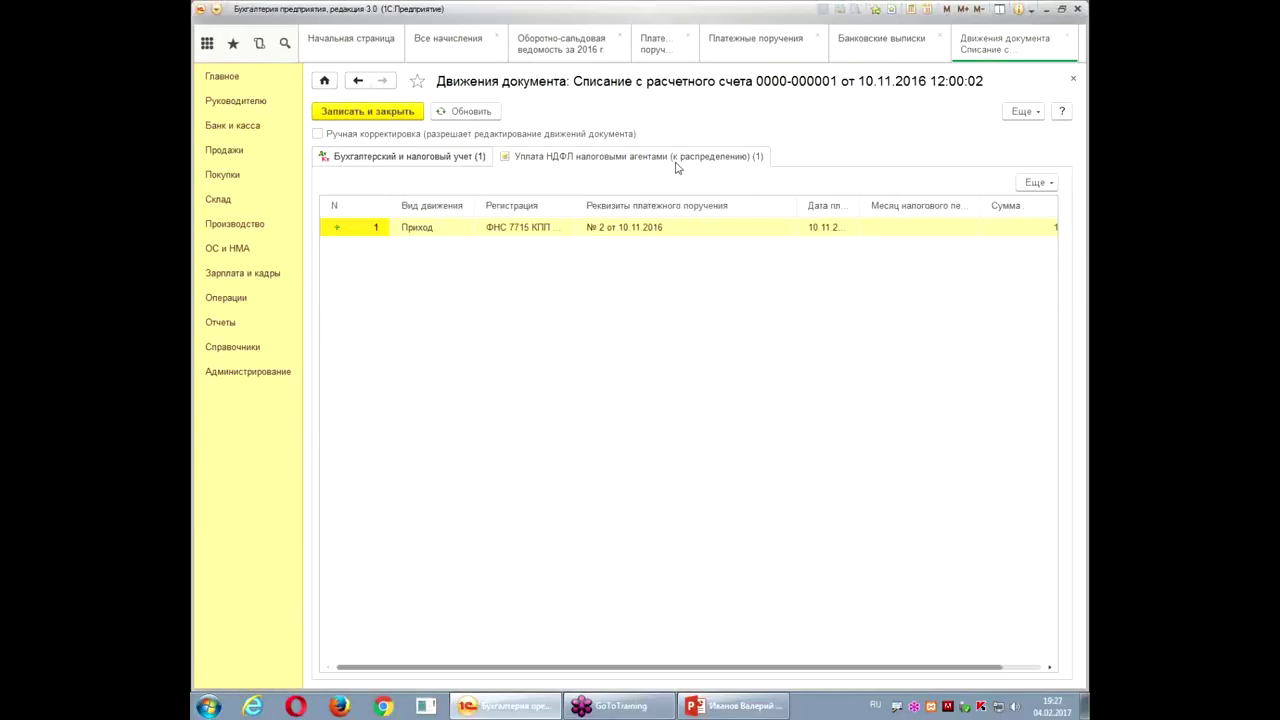
left_click(458, 160)
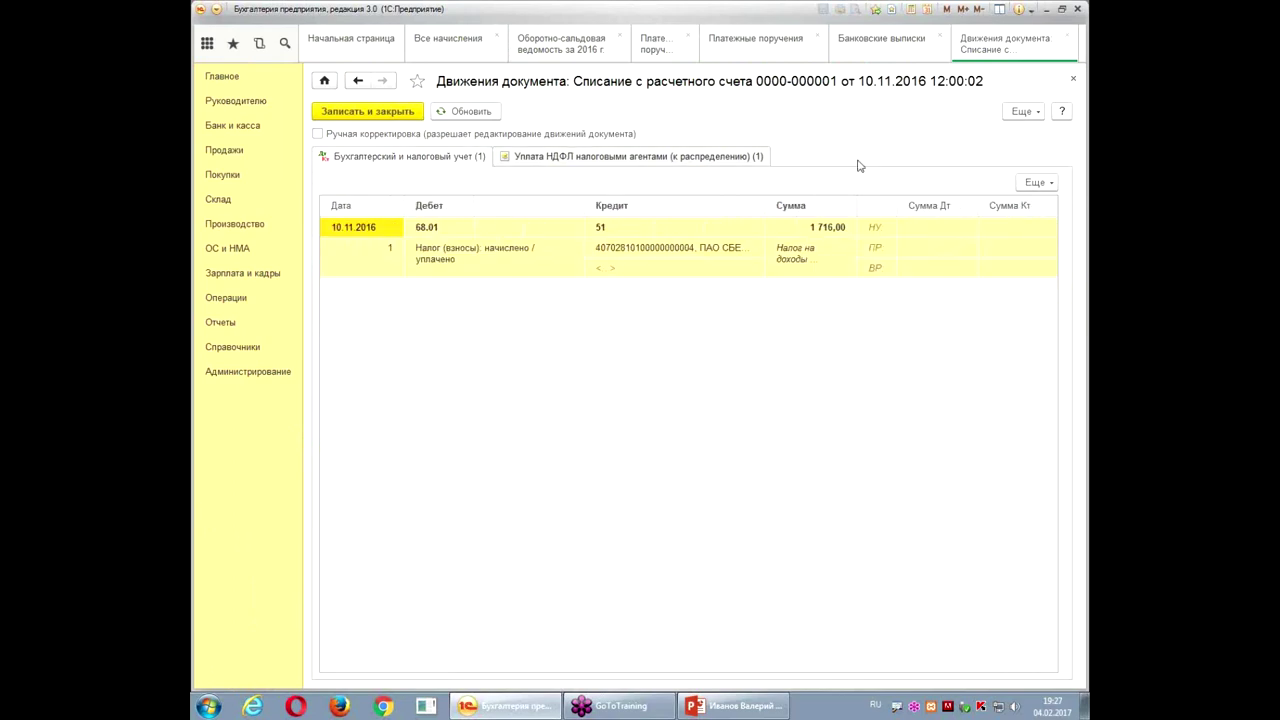
left_click(1073, 81)
- Open the personal income tax write-off of 10.11.2016 and view its printable register of transferred income tax amounts
double_click(612, 318)
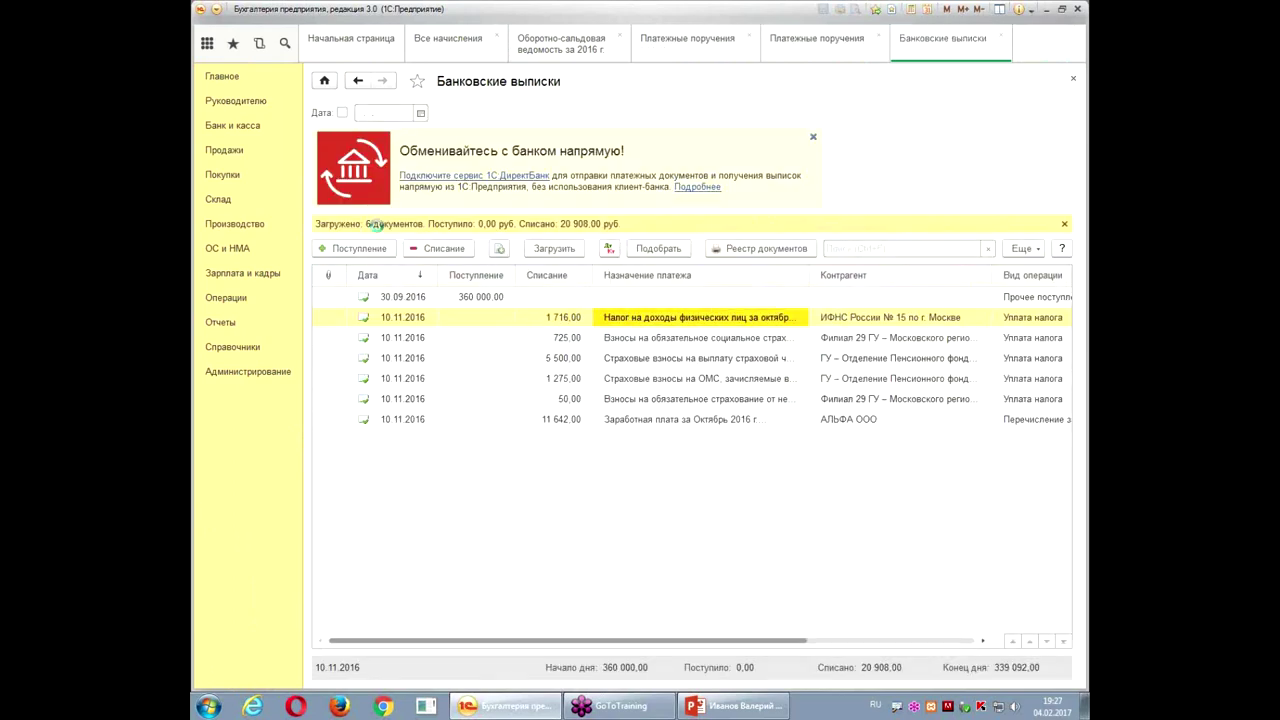
left_click(659, 111)
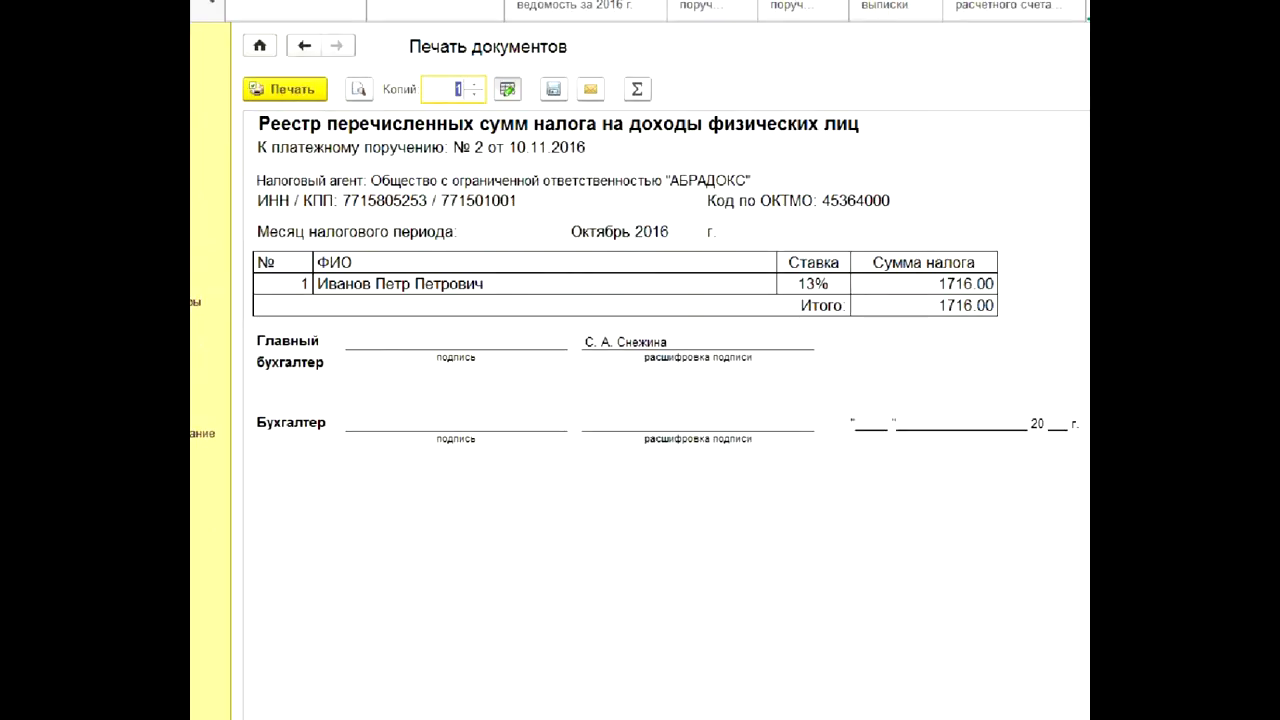
left_click_drag(200, 92, 1058, 572)
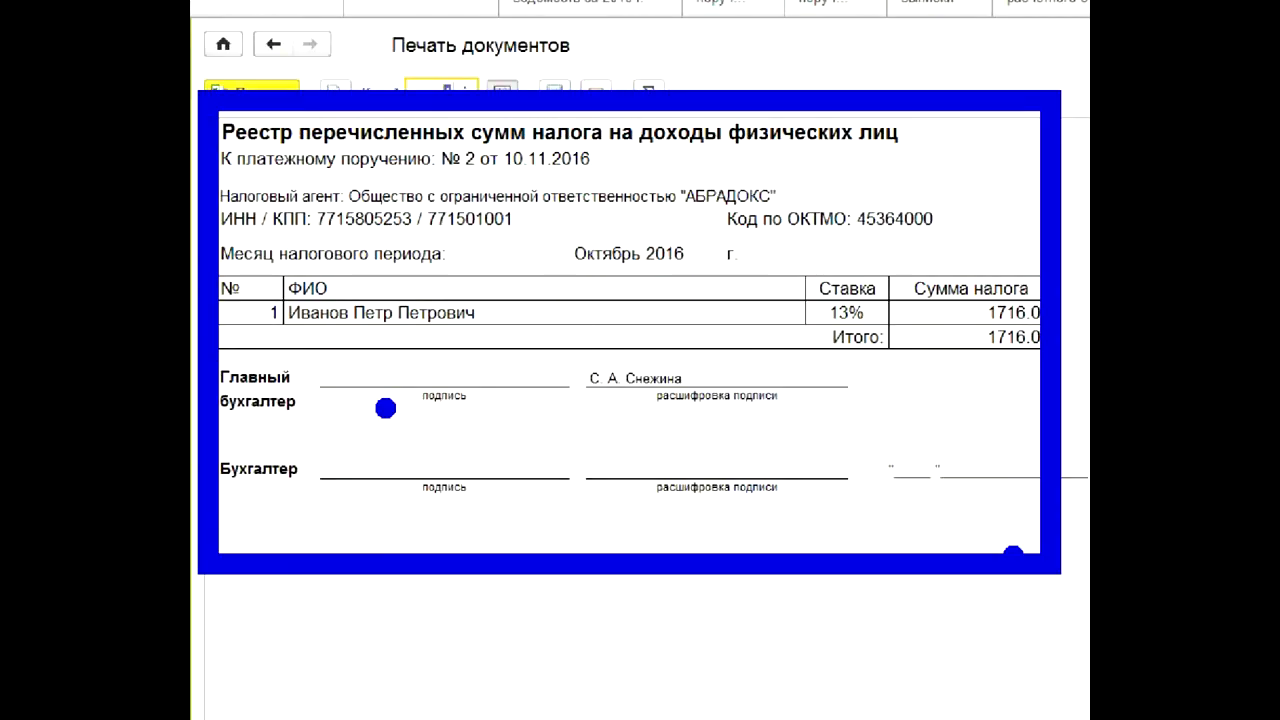
left_click_drag(366, 374, 578, 374)
left_click_drag(763, 306, 1010, 418)
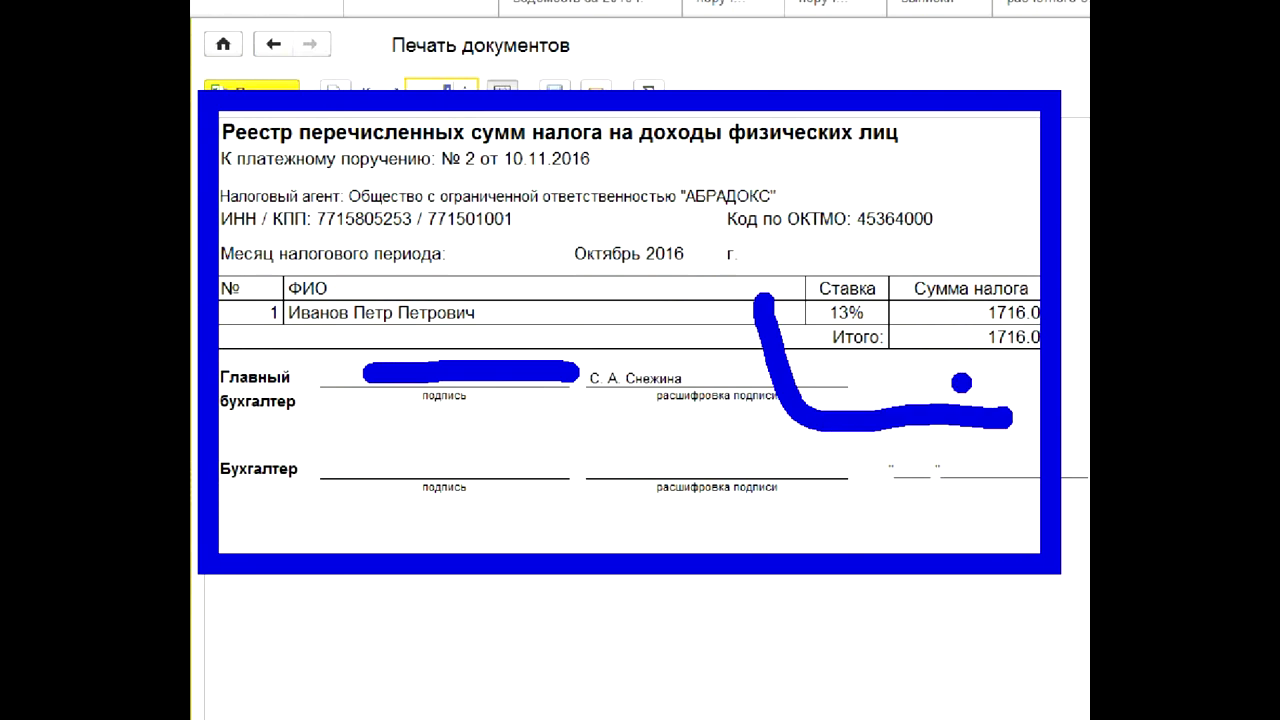
left_click_drag(800, 262, 1020, 228)
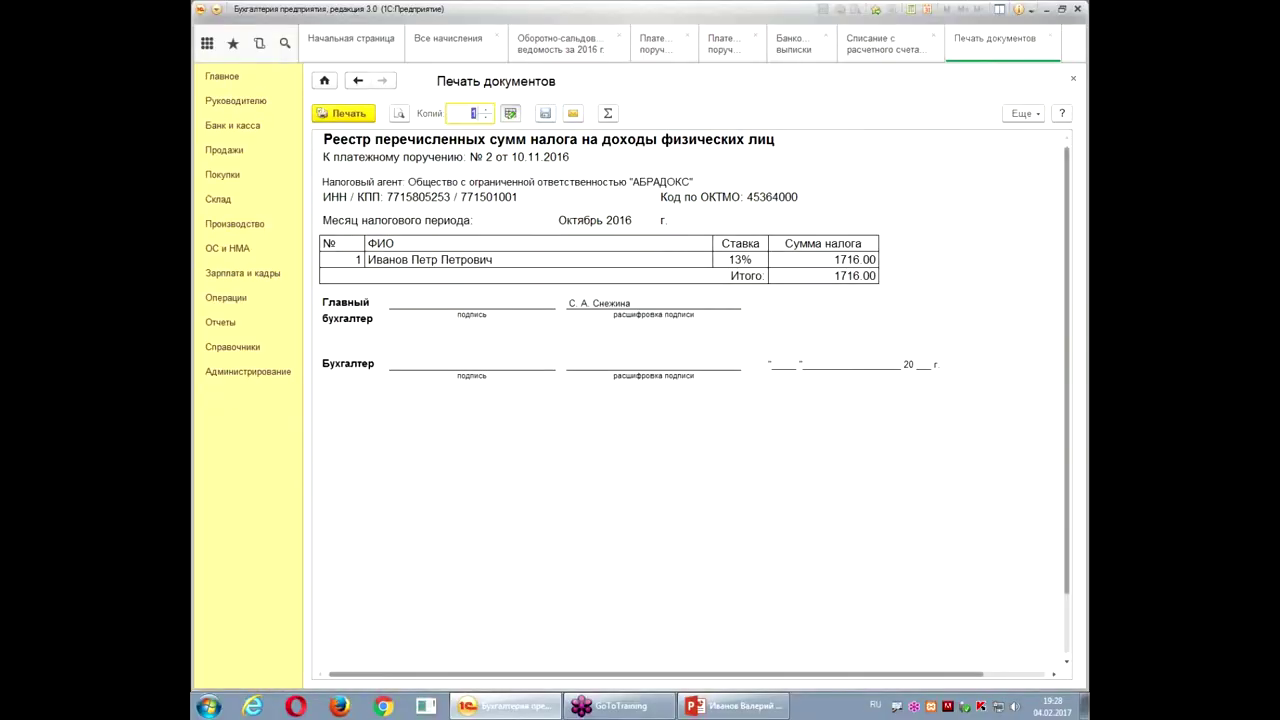
- Close the printable income tax register, review the write-off's tax, obligation type and recipient details, and close the document
left_click(1073, 80)
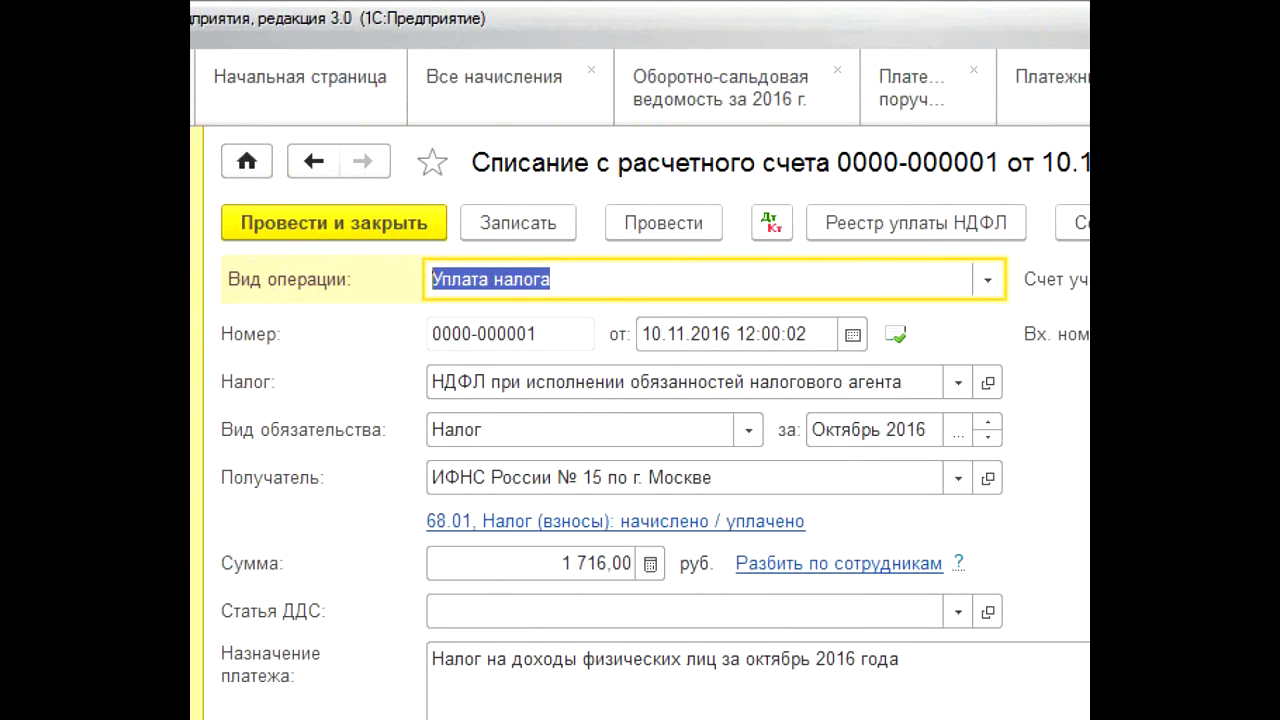
mouse_move(1062, 145)
left_mouse_down()
mouse_move(815, 245)
mouse_move(1085, 255)
left_mouse_up()
left_click_drag(268, 316, 385, 330)
mouse_move(325, 452)
left_mouse_down()
mouse_move(380, 480)
mouse_move(408, 452)
left_mouse_up()
mouse_move(700, 446)
left_mouse_down()
mouse_move(705, 406)
mouse_move(800, 480)
mouse_move(684, 430)
mouse_move(715, 388)
left_mouse_up()
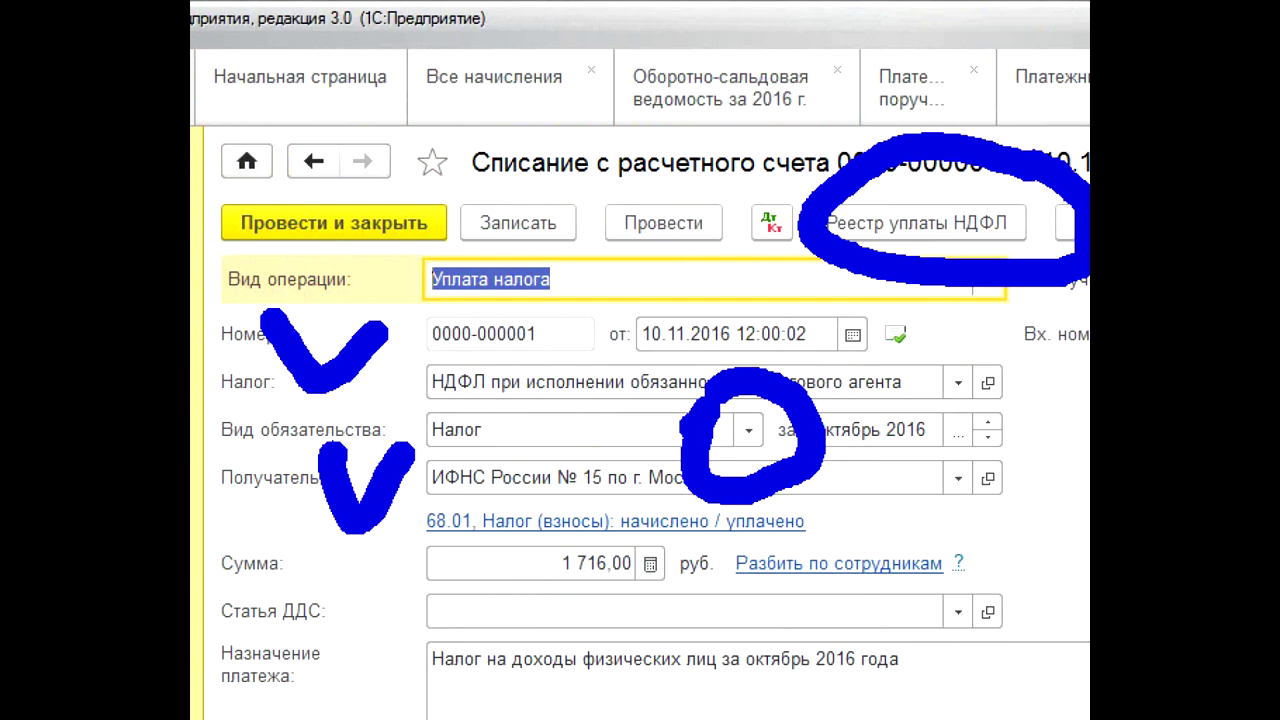
left_click(333, 222)
- Open the postings of the 725.00 social insurance contribution write-off, examine its accounting and fund settlement entries, and return to the bank statement list
left_click(612, 340)
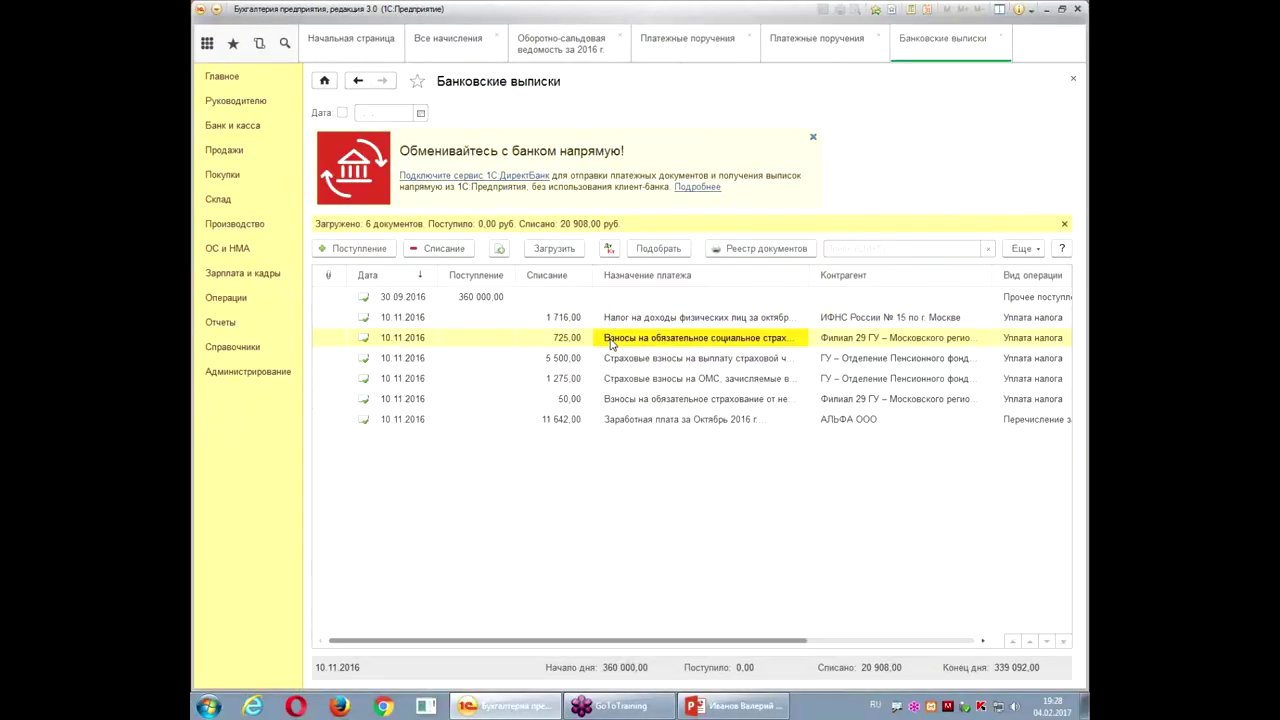
left_click(609, 248)
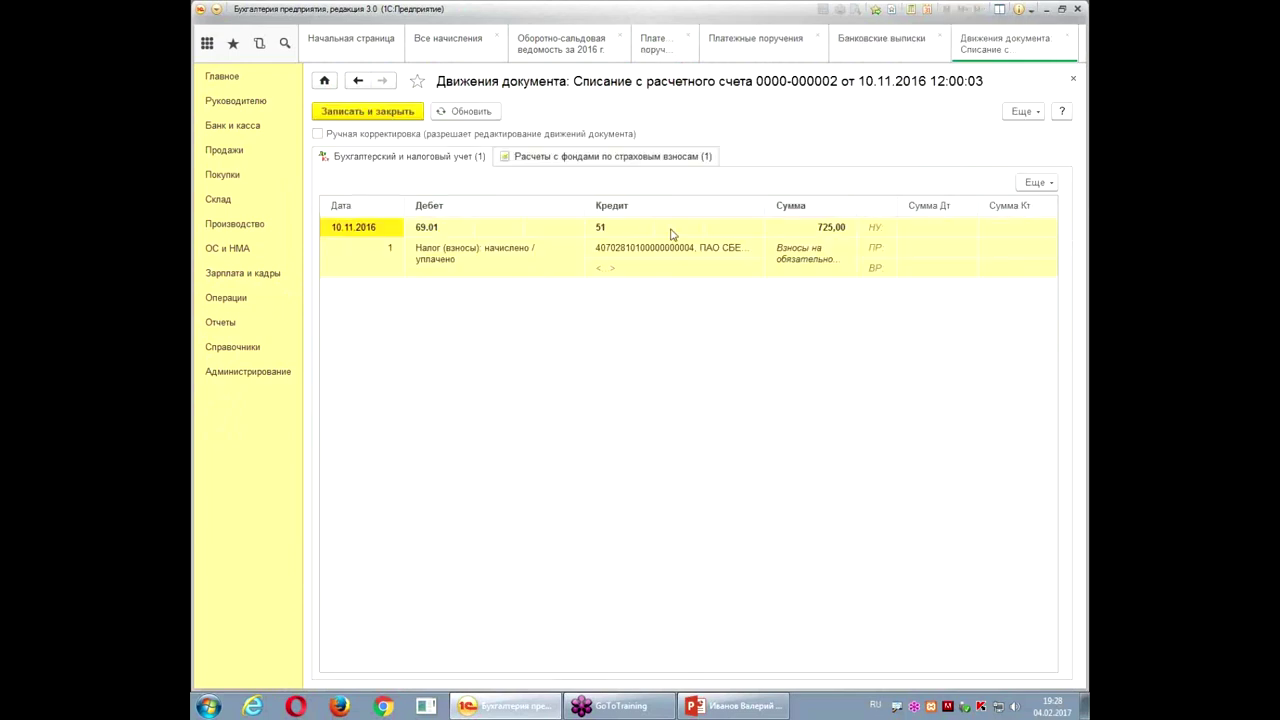
mouse_move(393, 186)
left_mouse_down()
mouse_move(465, 264)
mouse_move(510, 216)
left_mouse_up()
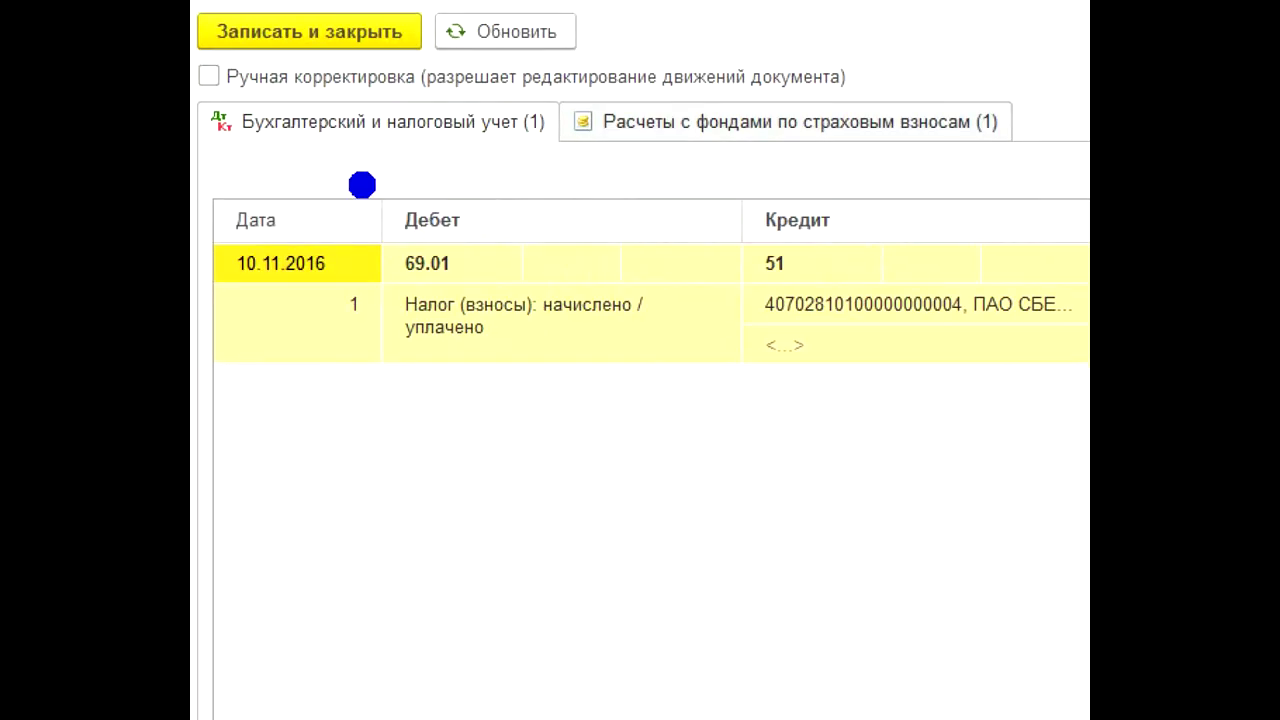
left_click_drag(593, 241, 714, 143)
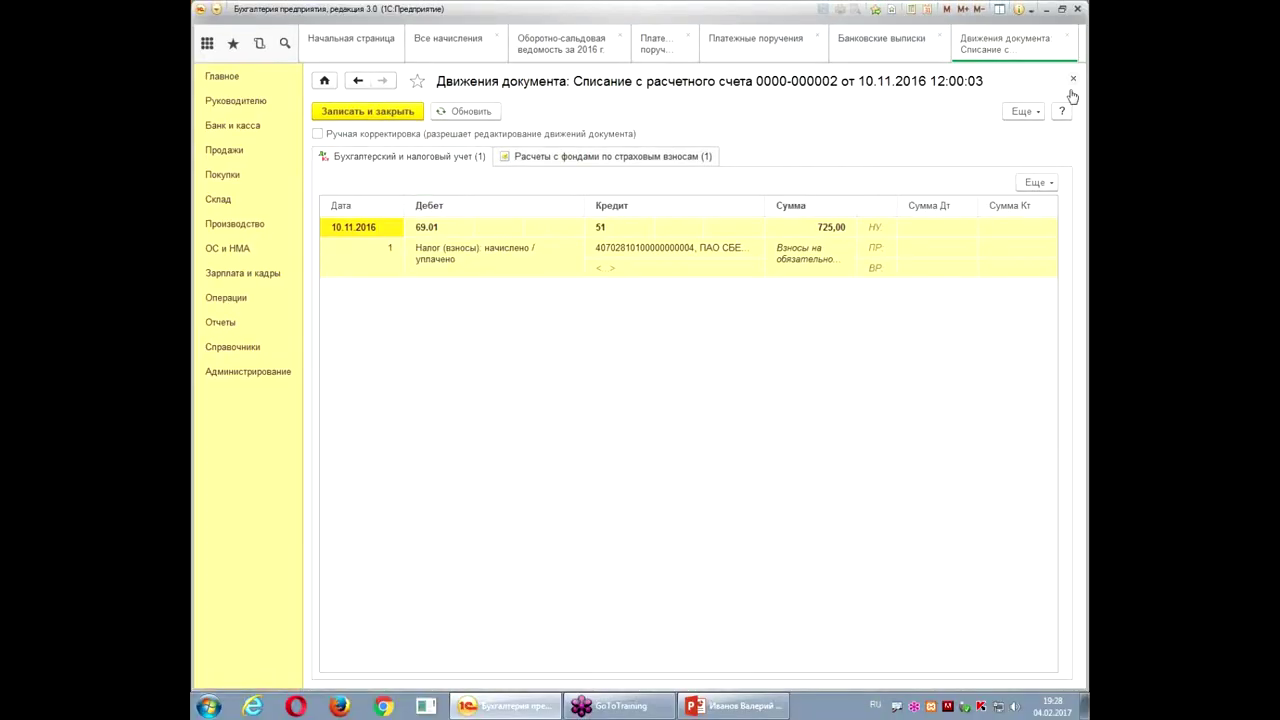
left_click(1073, 79)
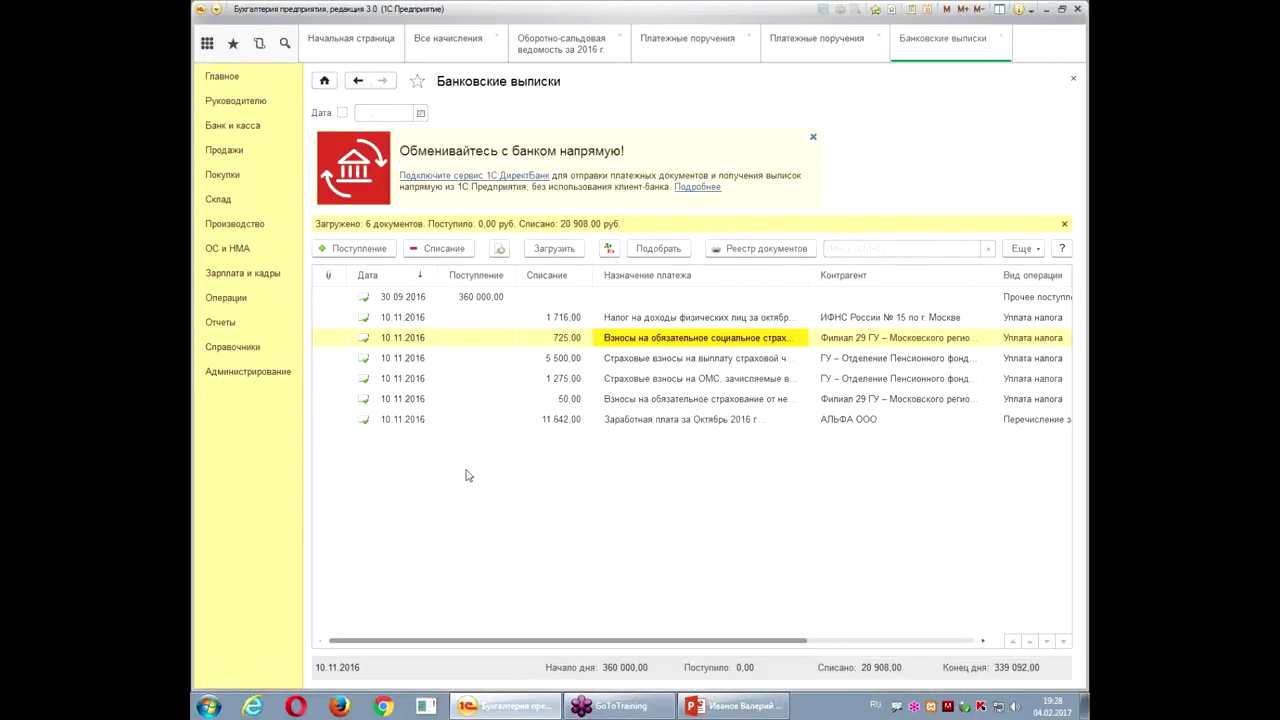
mouse_move(600, 300)
left_mouse_down()
mouse_move(568, 612)
mouse_move(615, 325)
left_mouse_up()
- Return to the 2016 trial balance, set the period's end date to 10.11.2016 and regenerate the report
left_click(545, 44)
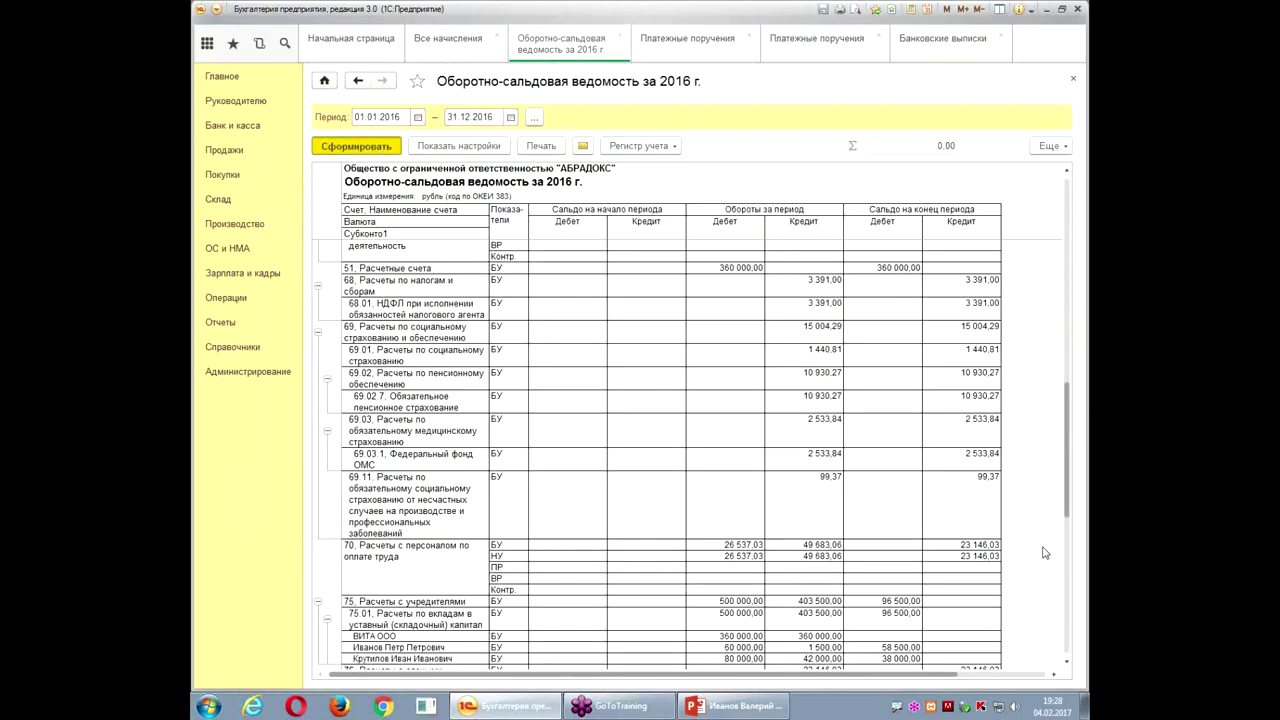
scroll(975, 475, "down", 5)
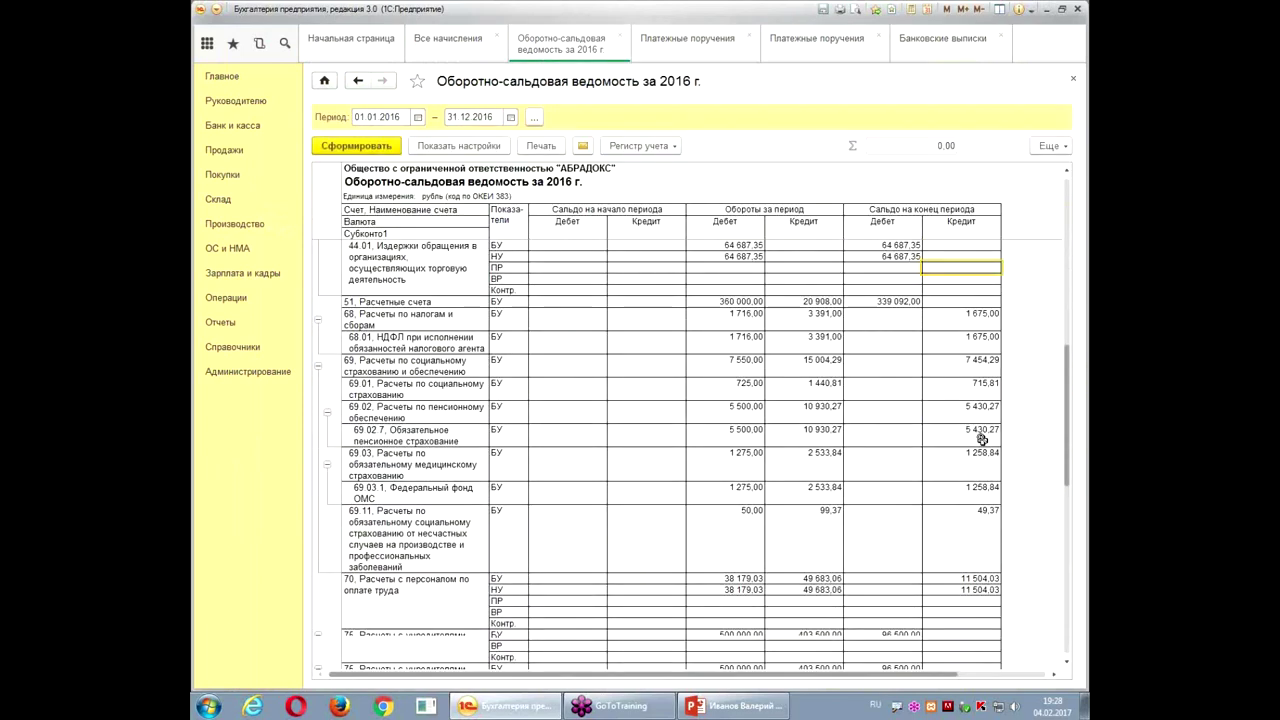
double_click(478, 119)
type("10.11.")
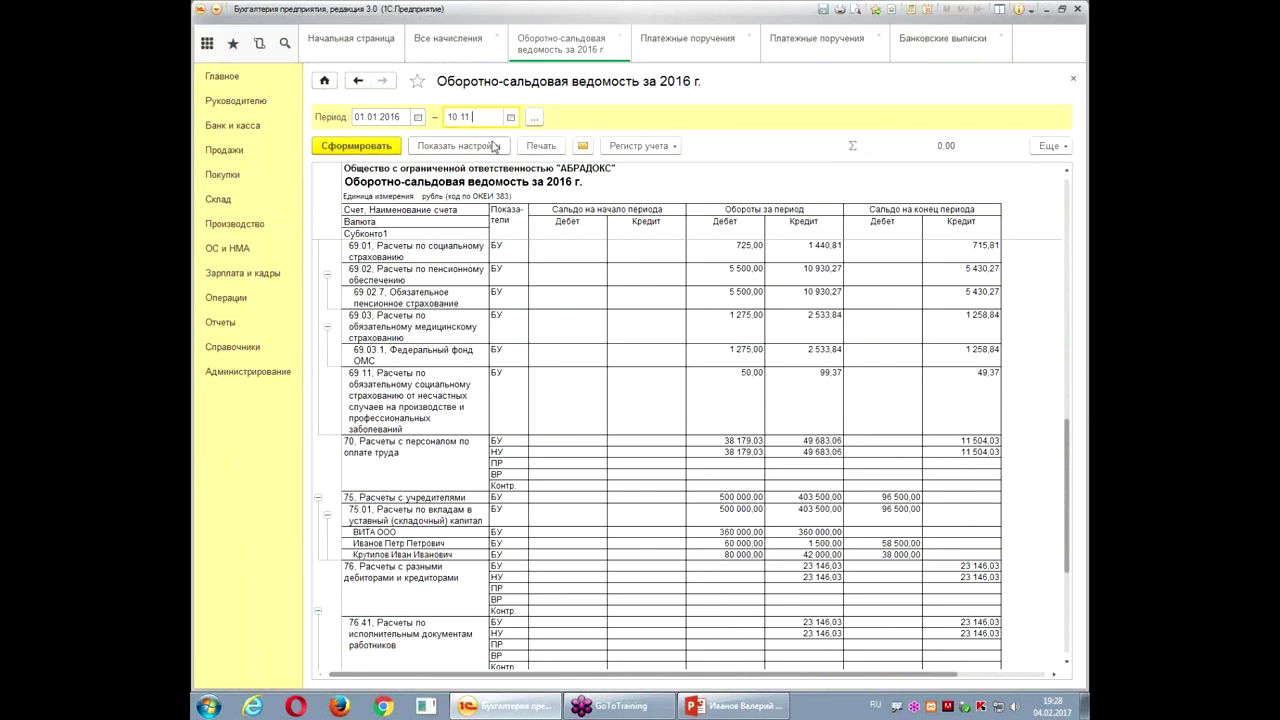
key("Tab")
left_click(362, 146)
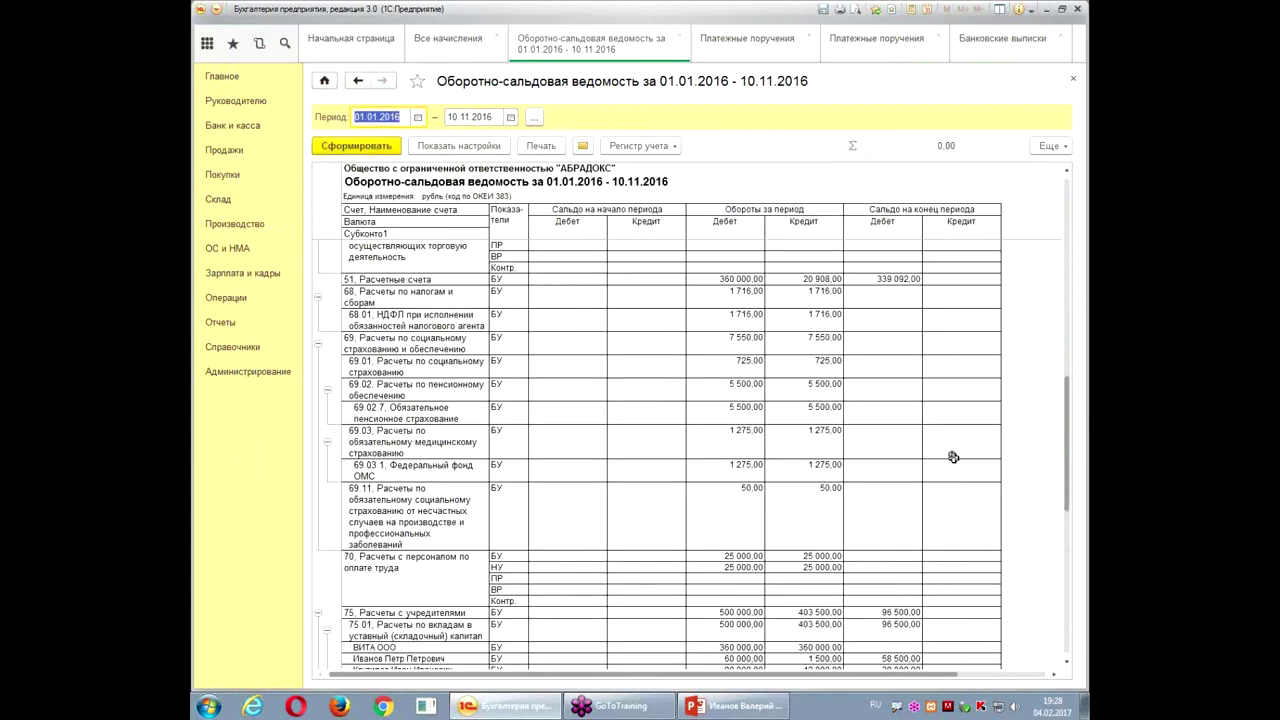